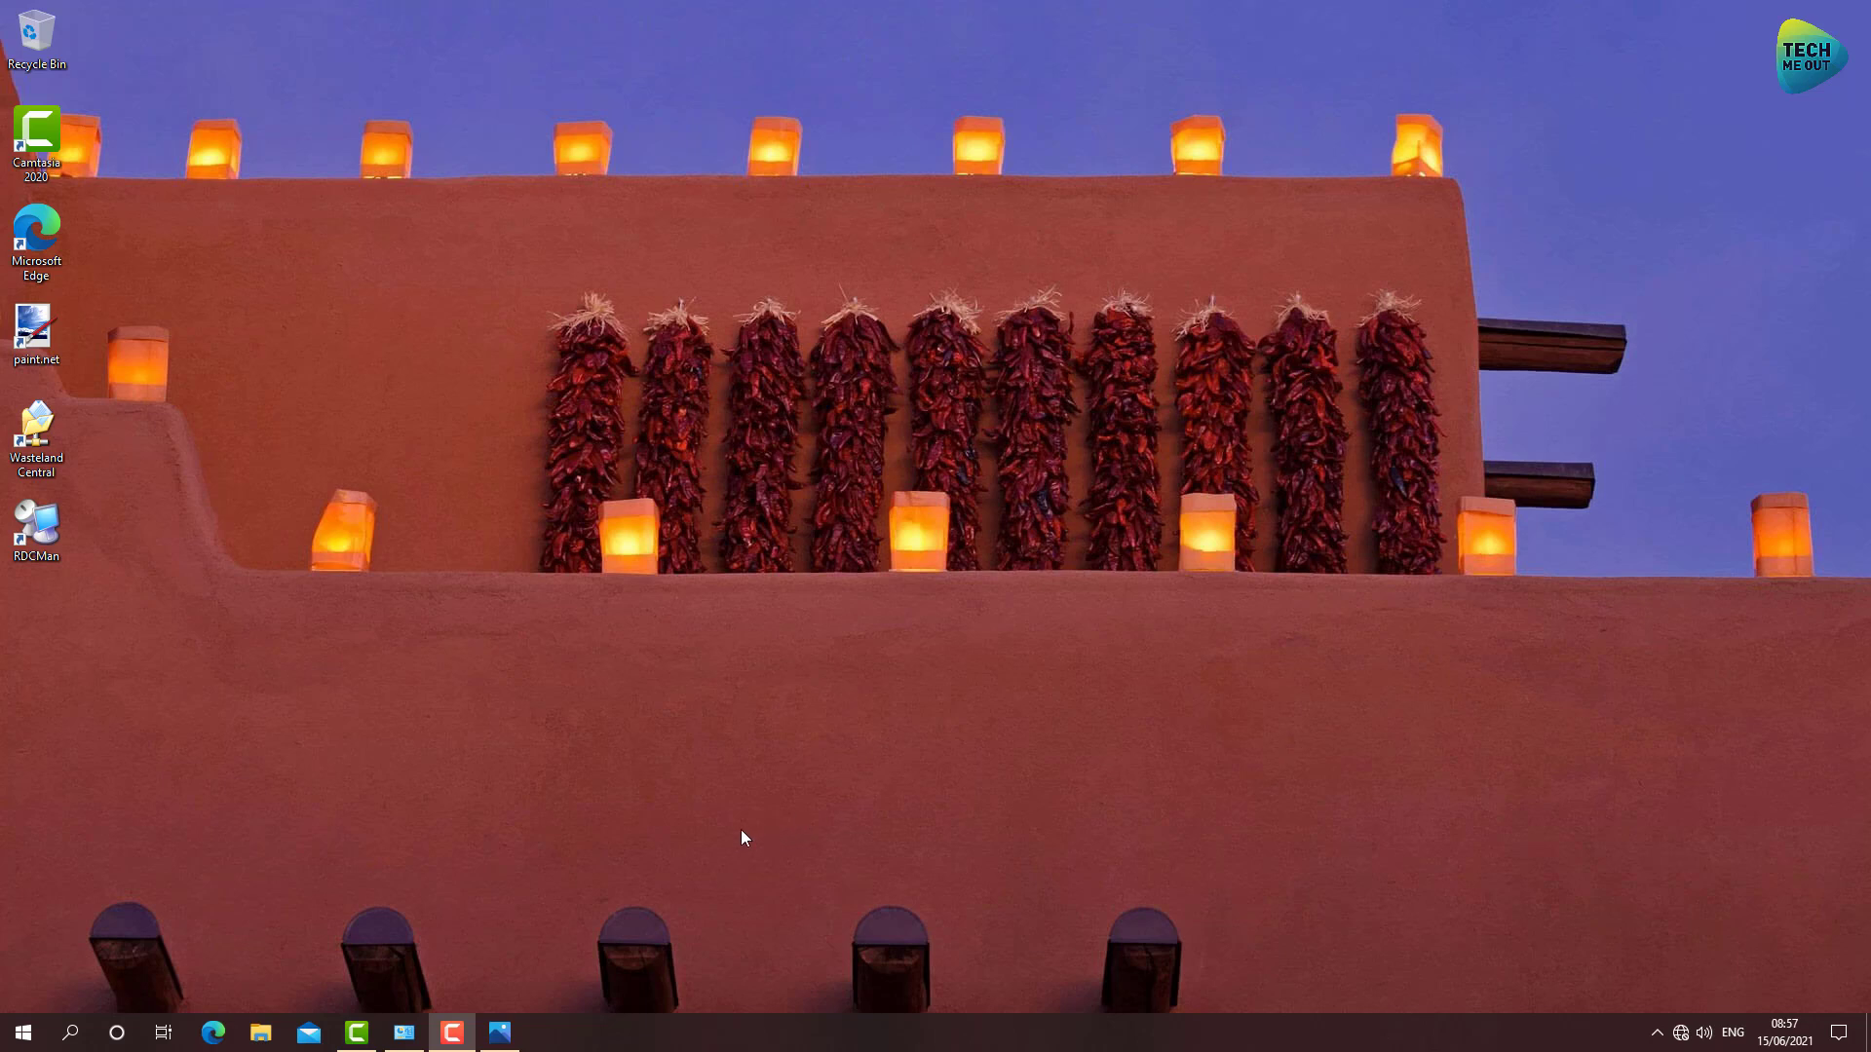
- Check the Ethernet adapter's static IPv4: 192.168.1.111, gateway 192.168.1.1, DNS 8.8.8.8
{"action": "left_click", "coordinate": [404, 1032]}
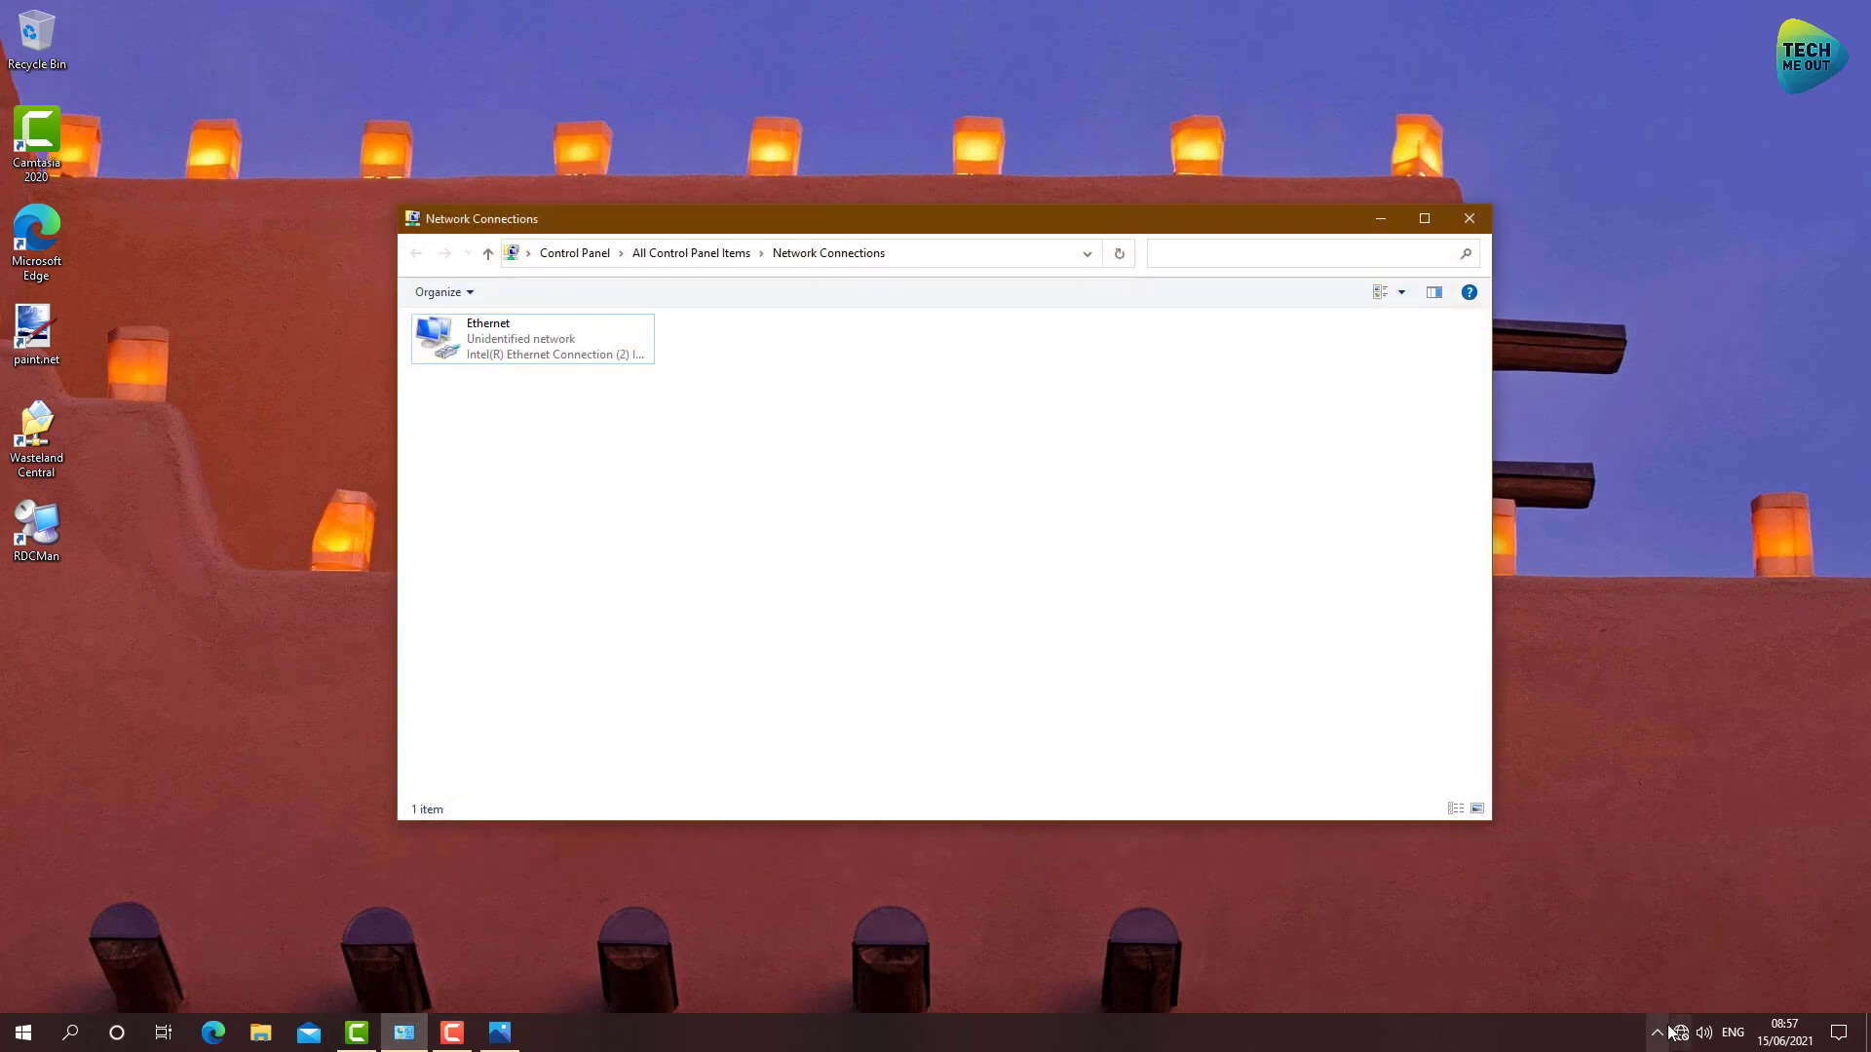
{"action": "mouse_move", "coordinate": [1680, 1032]}
{"action": "right_click", "coordinate": [517, 356]}
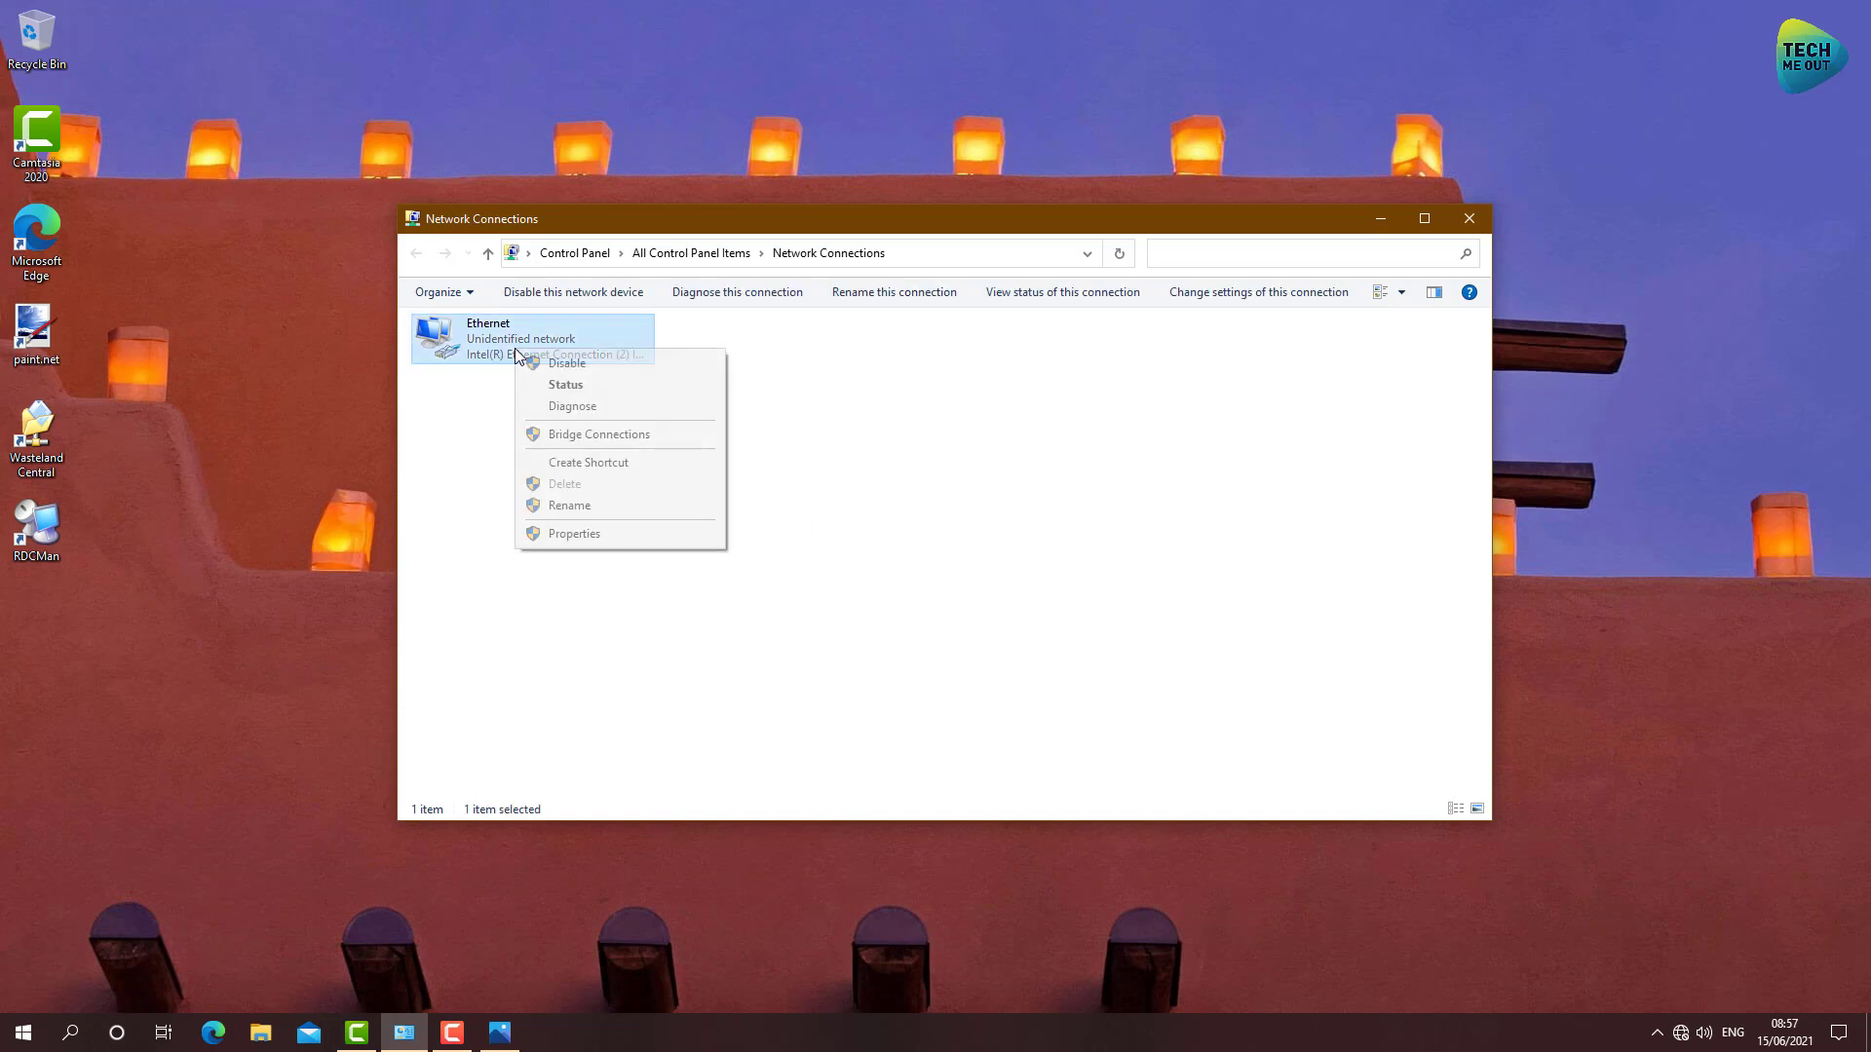
{"action": "left_click", "coordinate": [556, 531]}
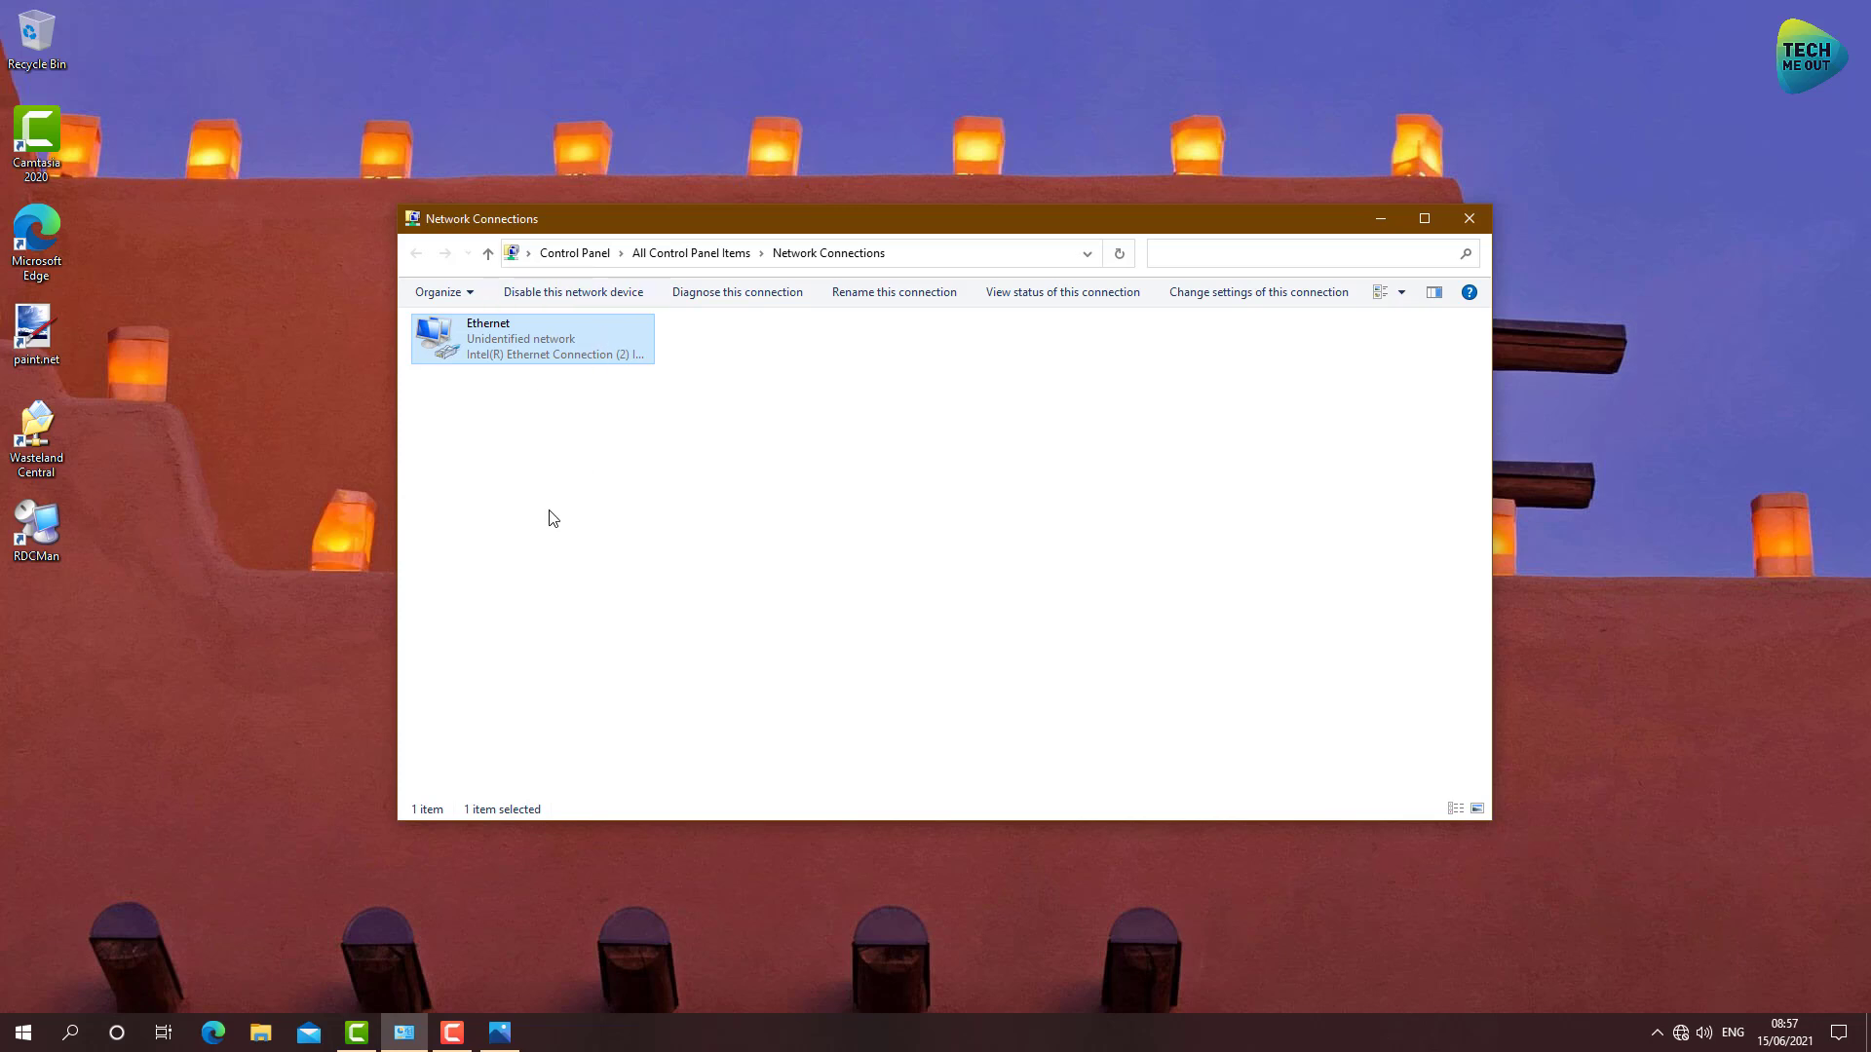
{"action": "key", "text": "super+r"}
{"action": "double_click", "coordinate": [582, 515]}
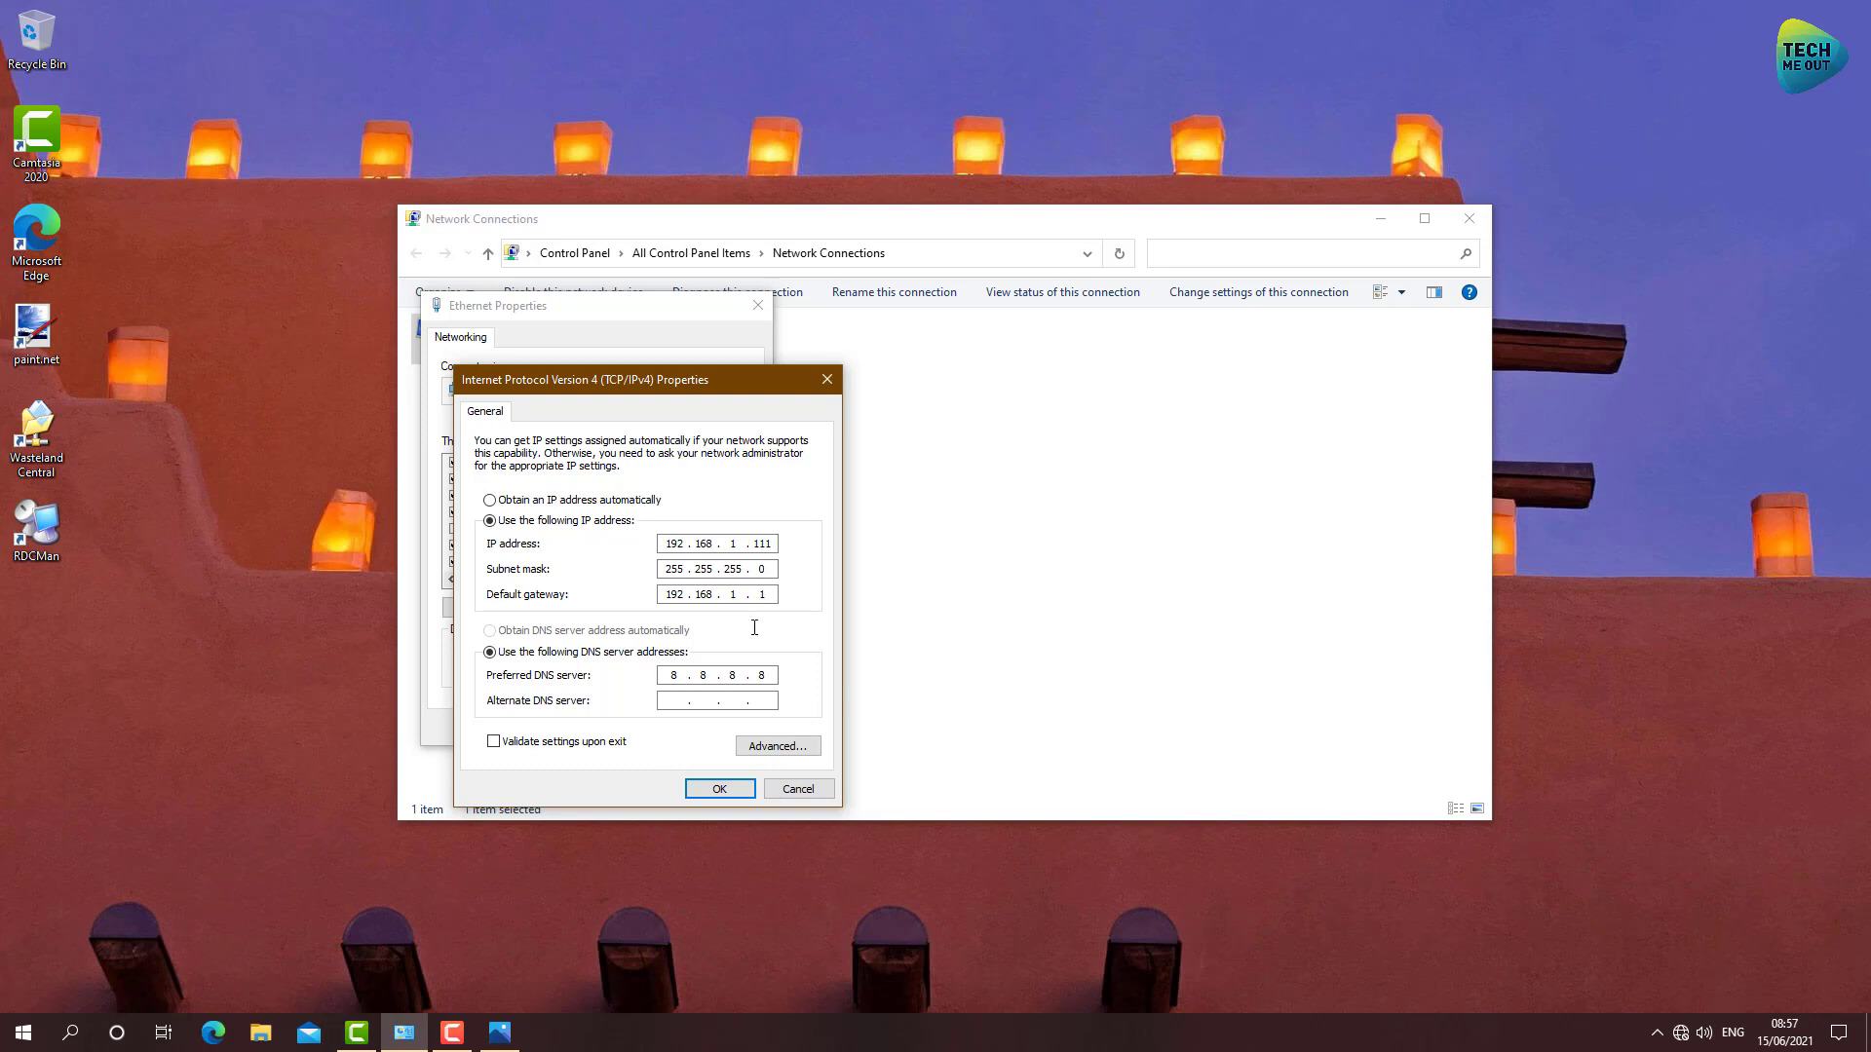
- Close the IPv4 and Ethernet properties dialogs and bring up the network diagram
{"action": "left_click", "coordinate": [721, 789]}
{"action": "left_click", "coordinate": [651, 727]}
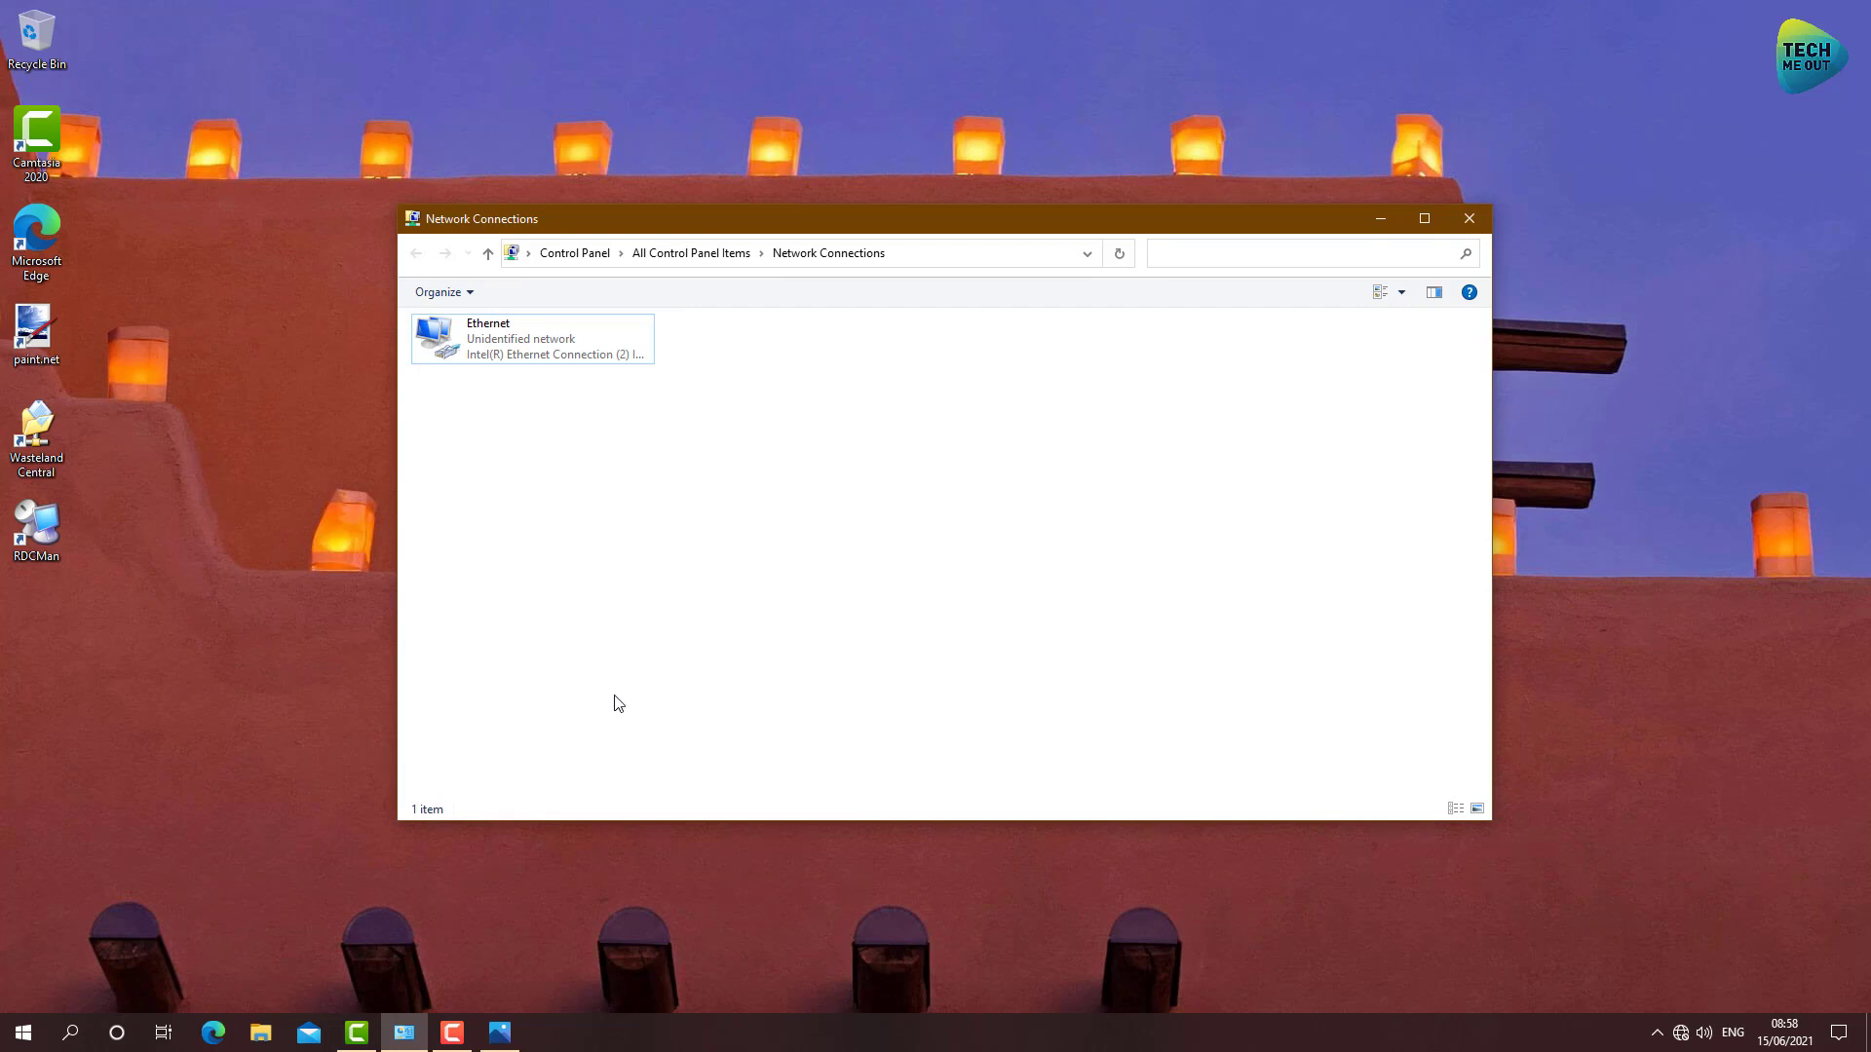
{"action": "left_click", "coordinate": [505, 1033]}
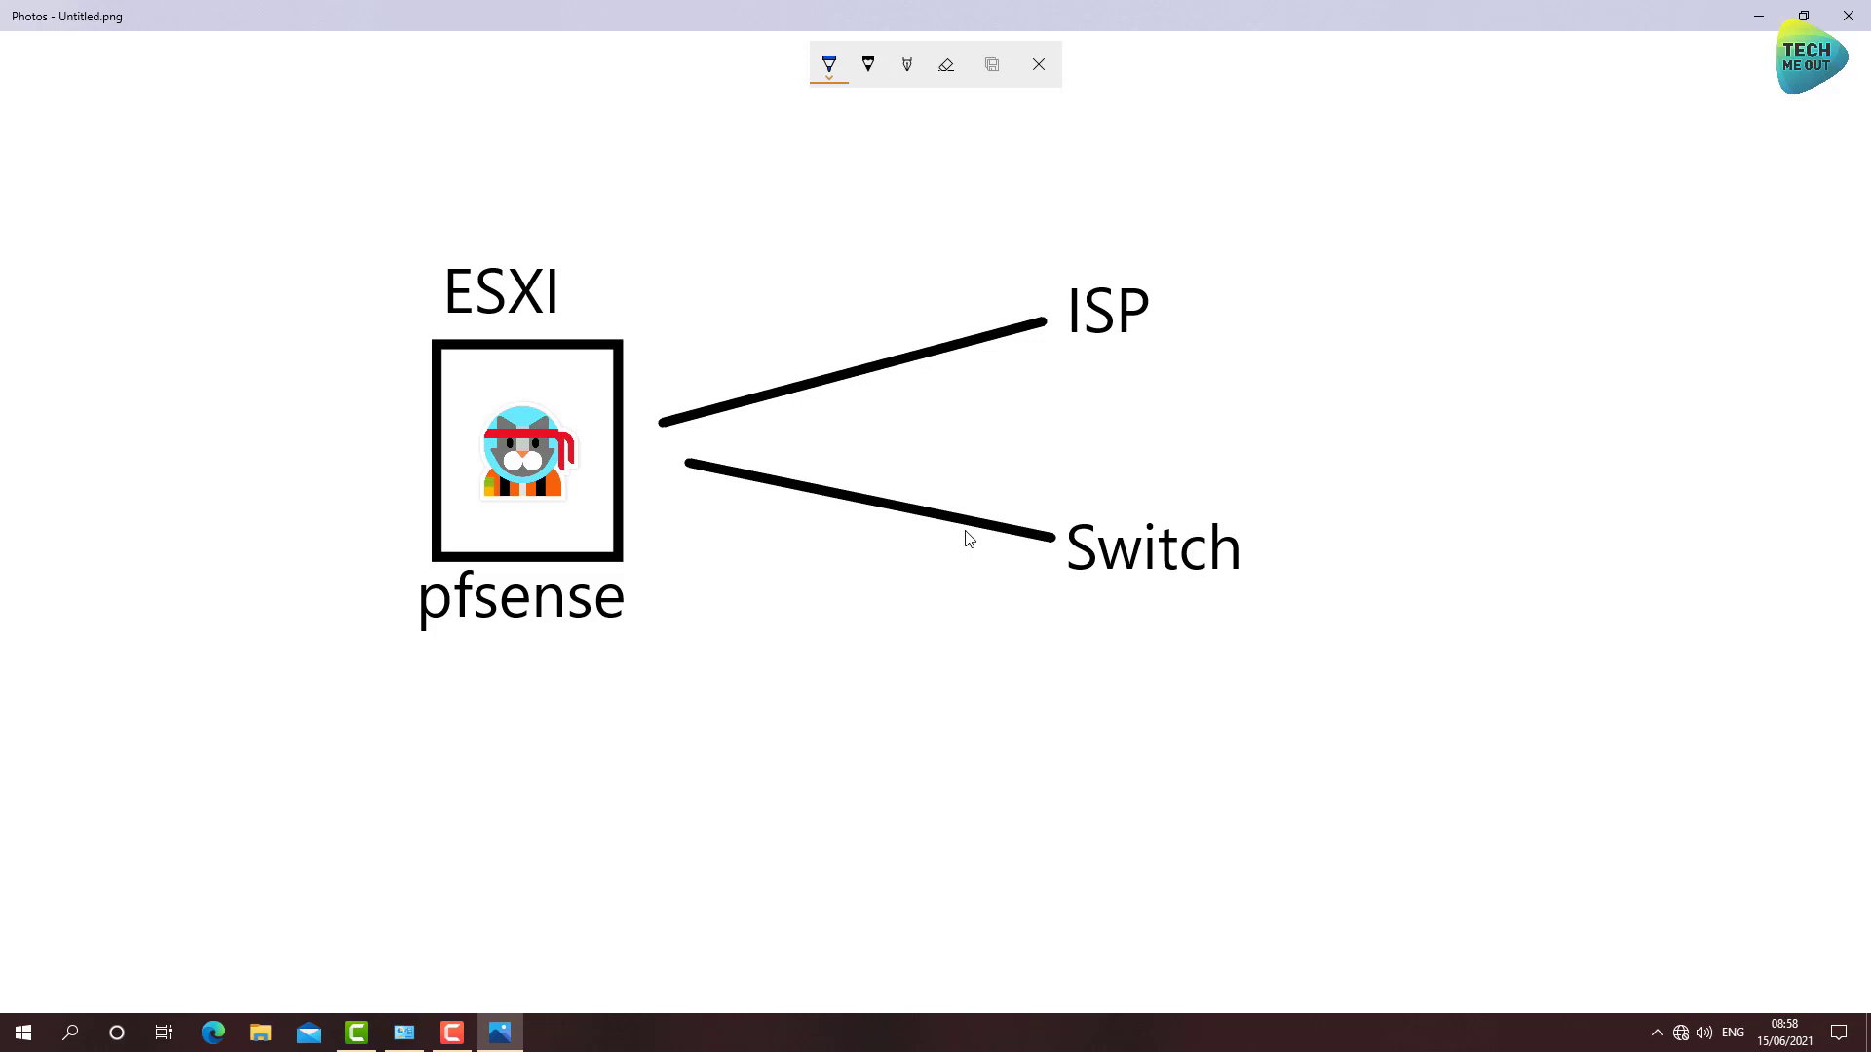
- Minimize the ESXI–pfsense–ISP–Switch diagram in Photos
{"action": "left_click", "coordinate": [1759, 15]}
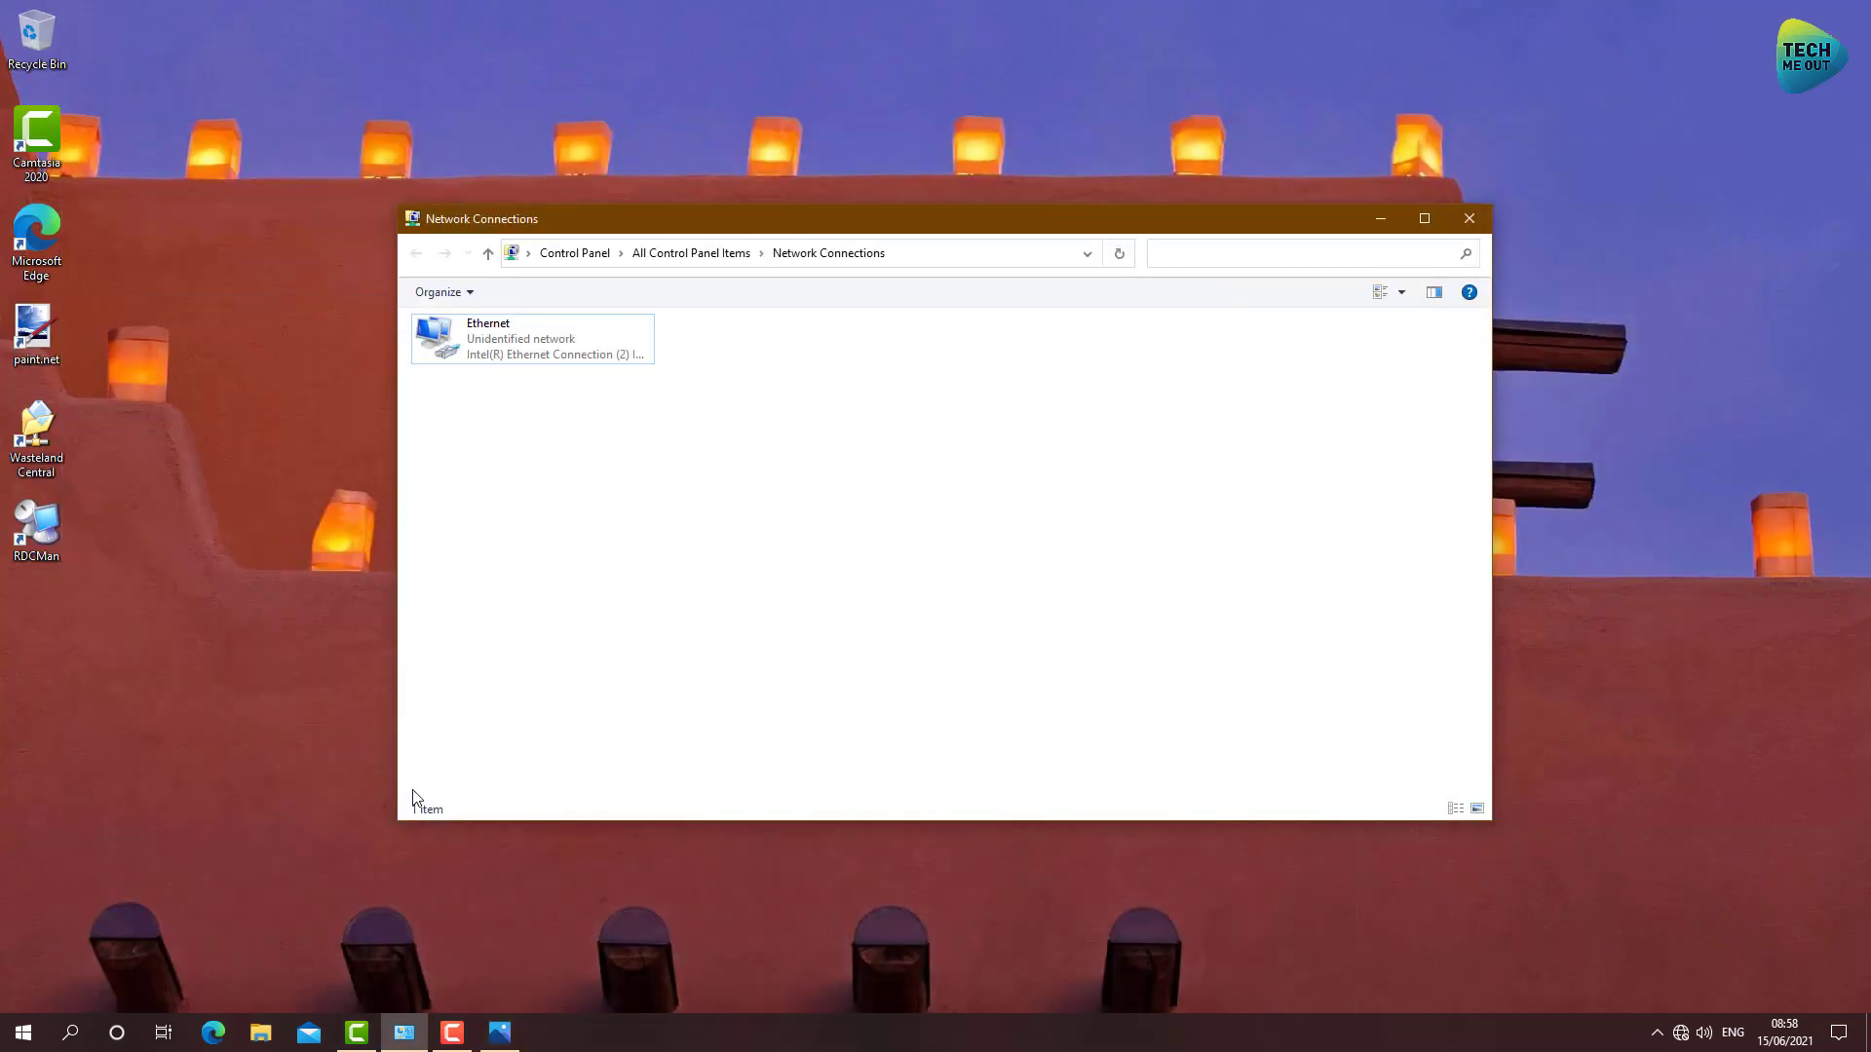
- Open a new InPrivate Edge window at 192.168.1.4
{"action": "right_click", "coordinate": [226, 1039]}
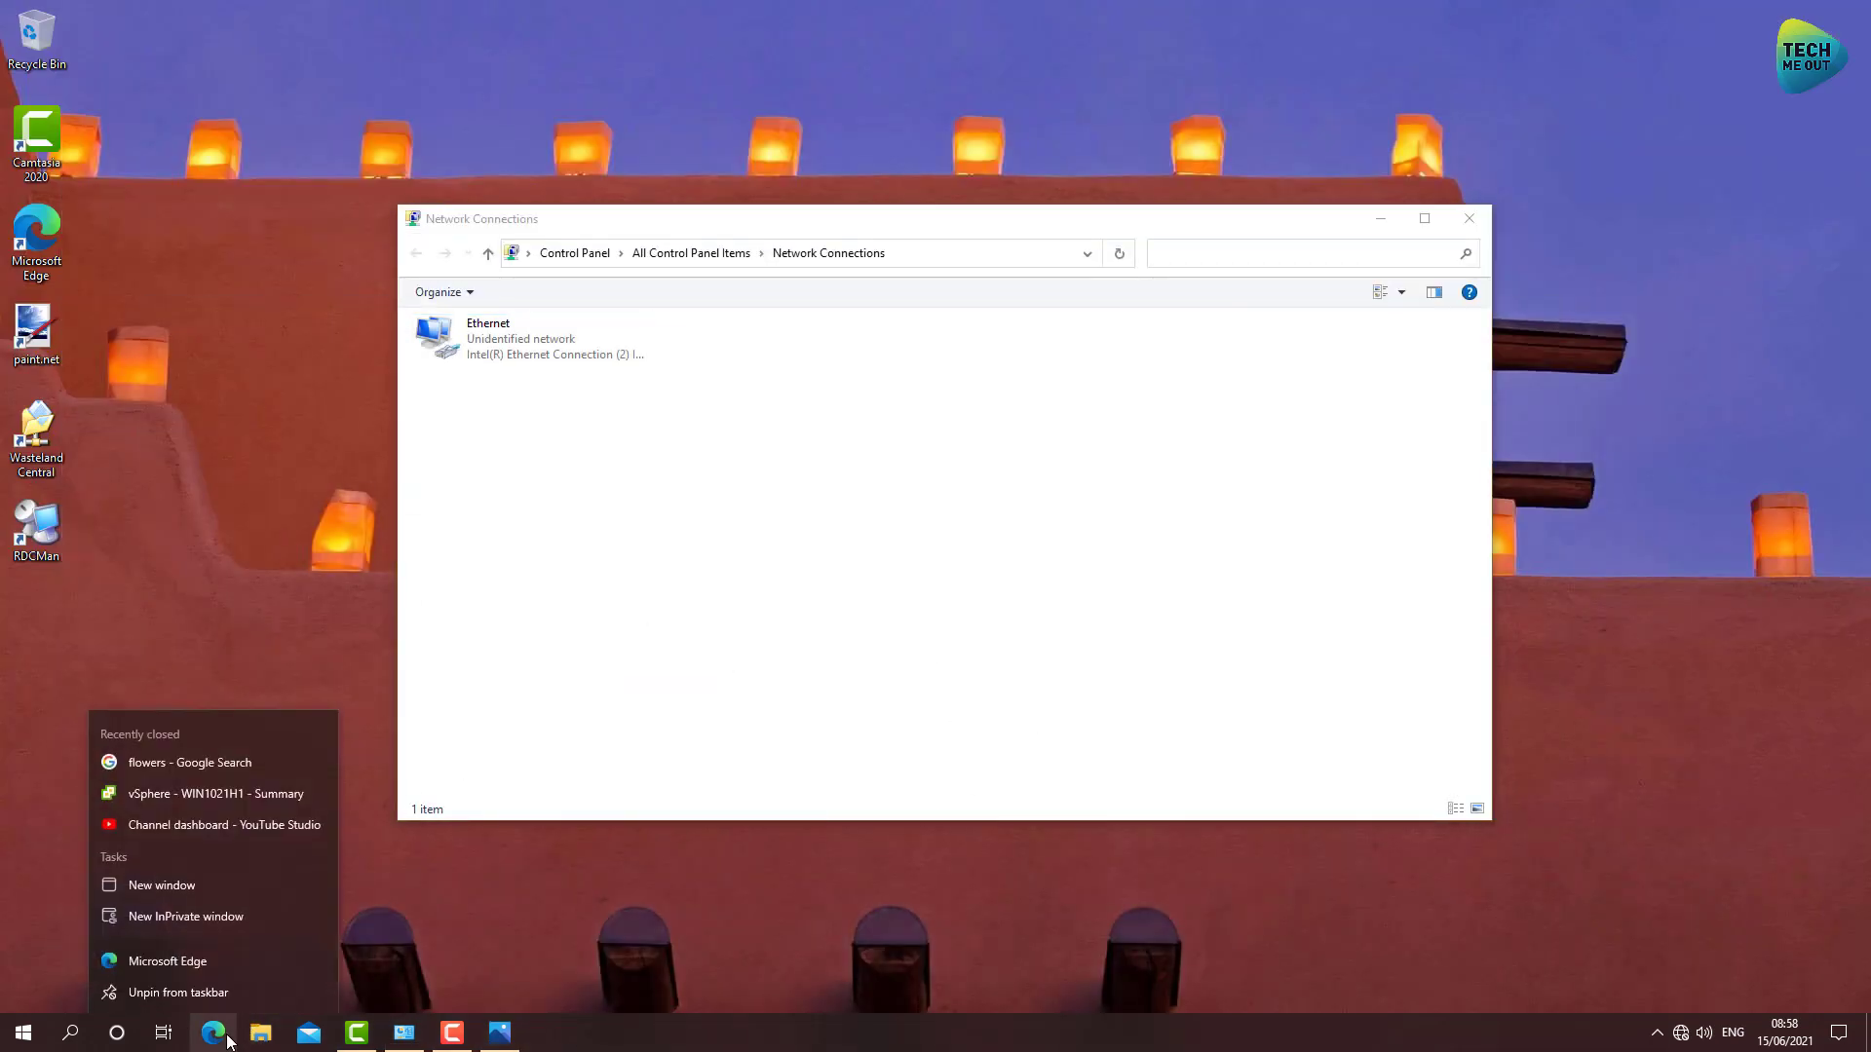
{"action": "left_click", "coordinate": [191, 915]}
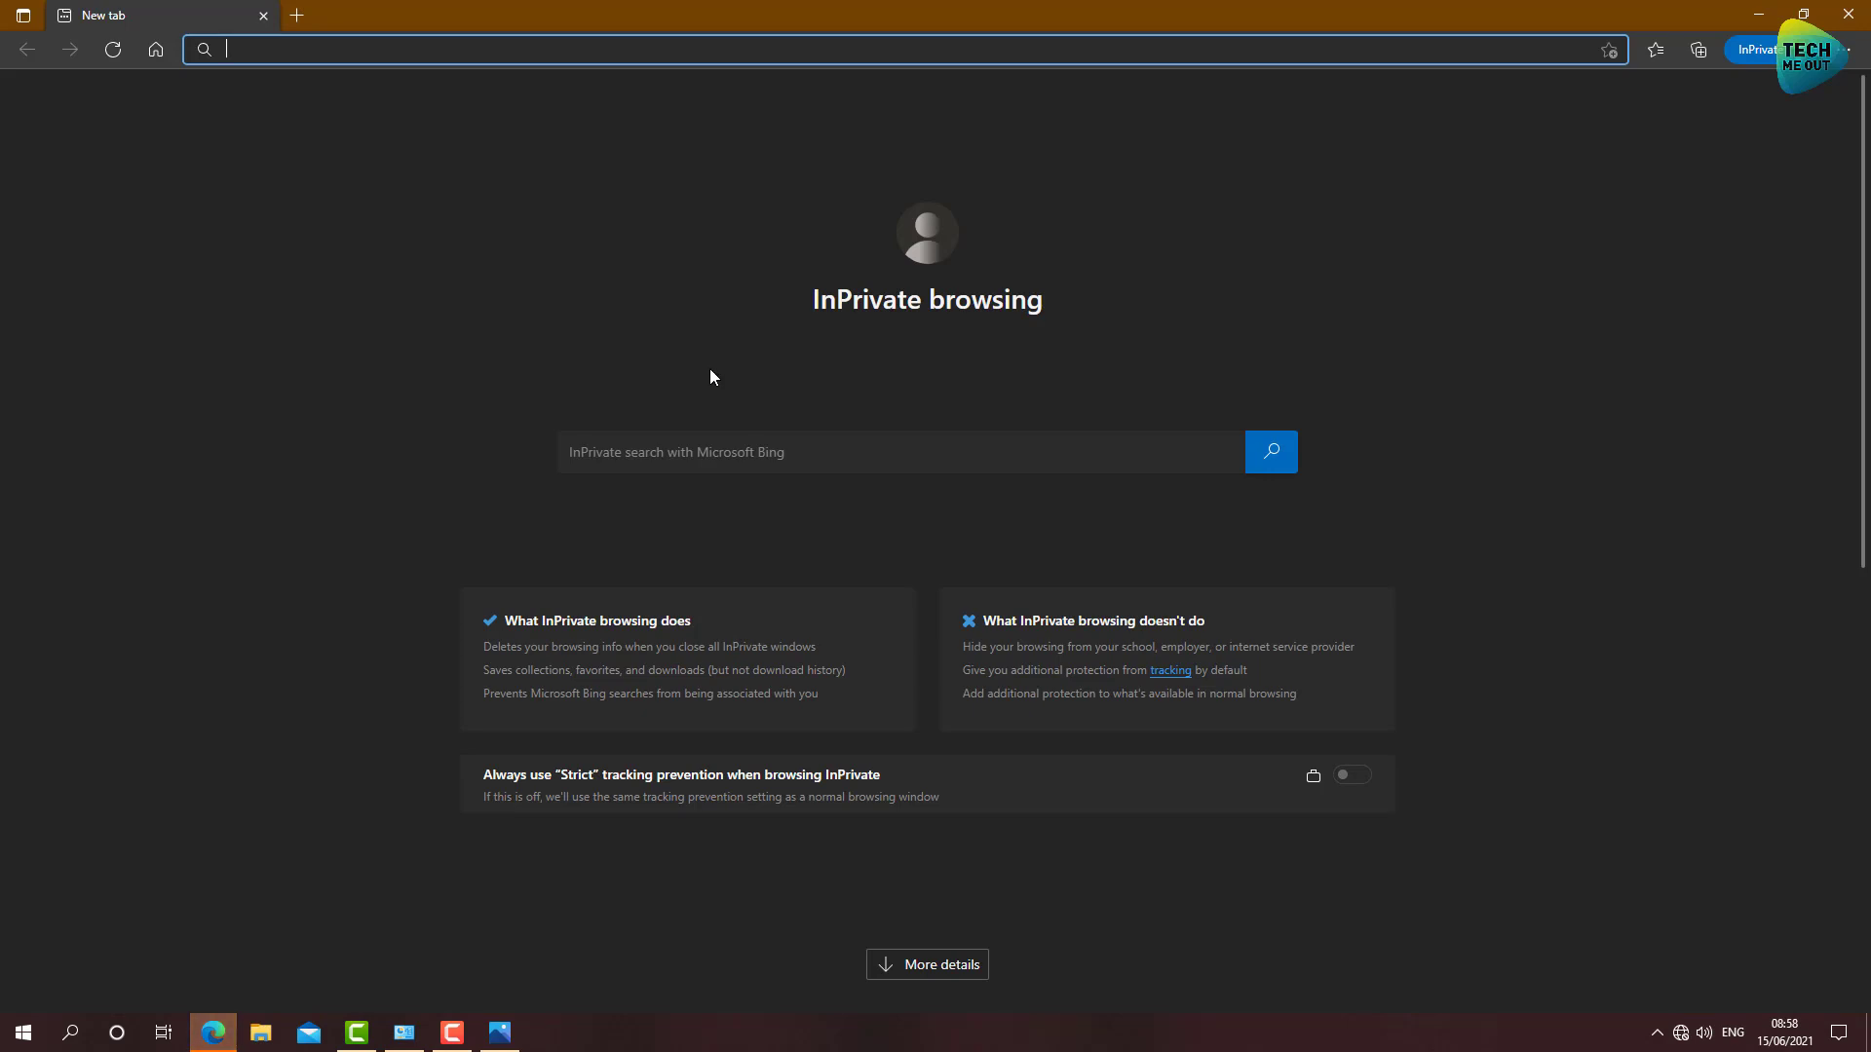
{"action": "type", "text": "192.1"}
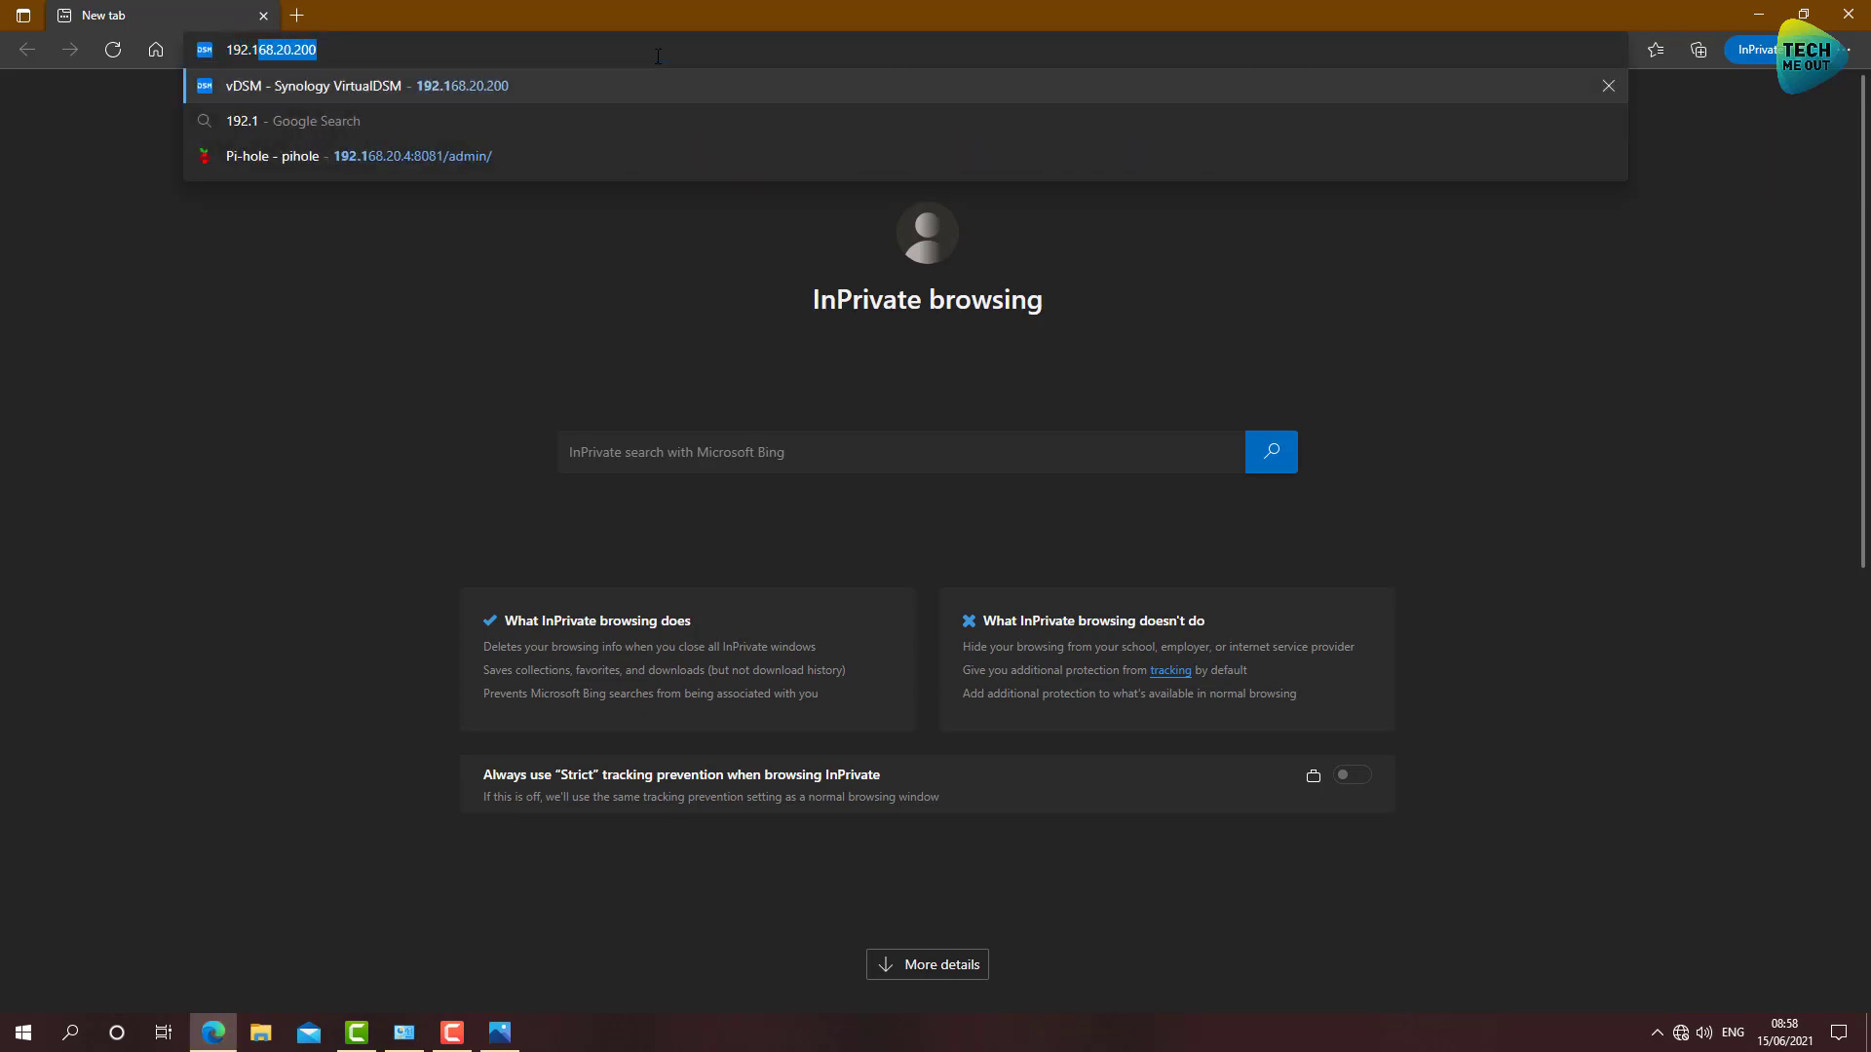
{"action": "type", "text": "68.1.4"}
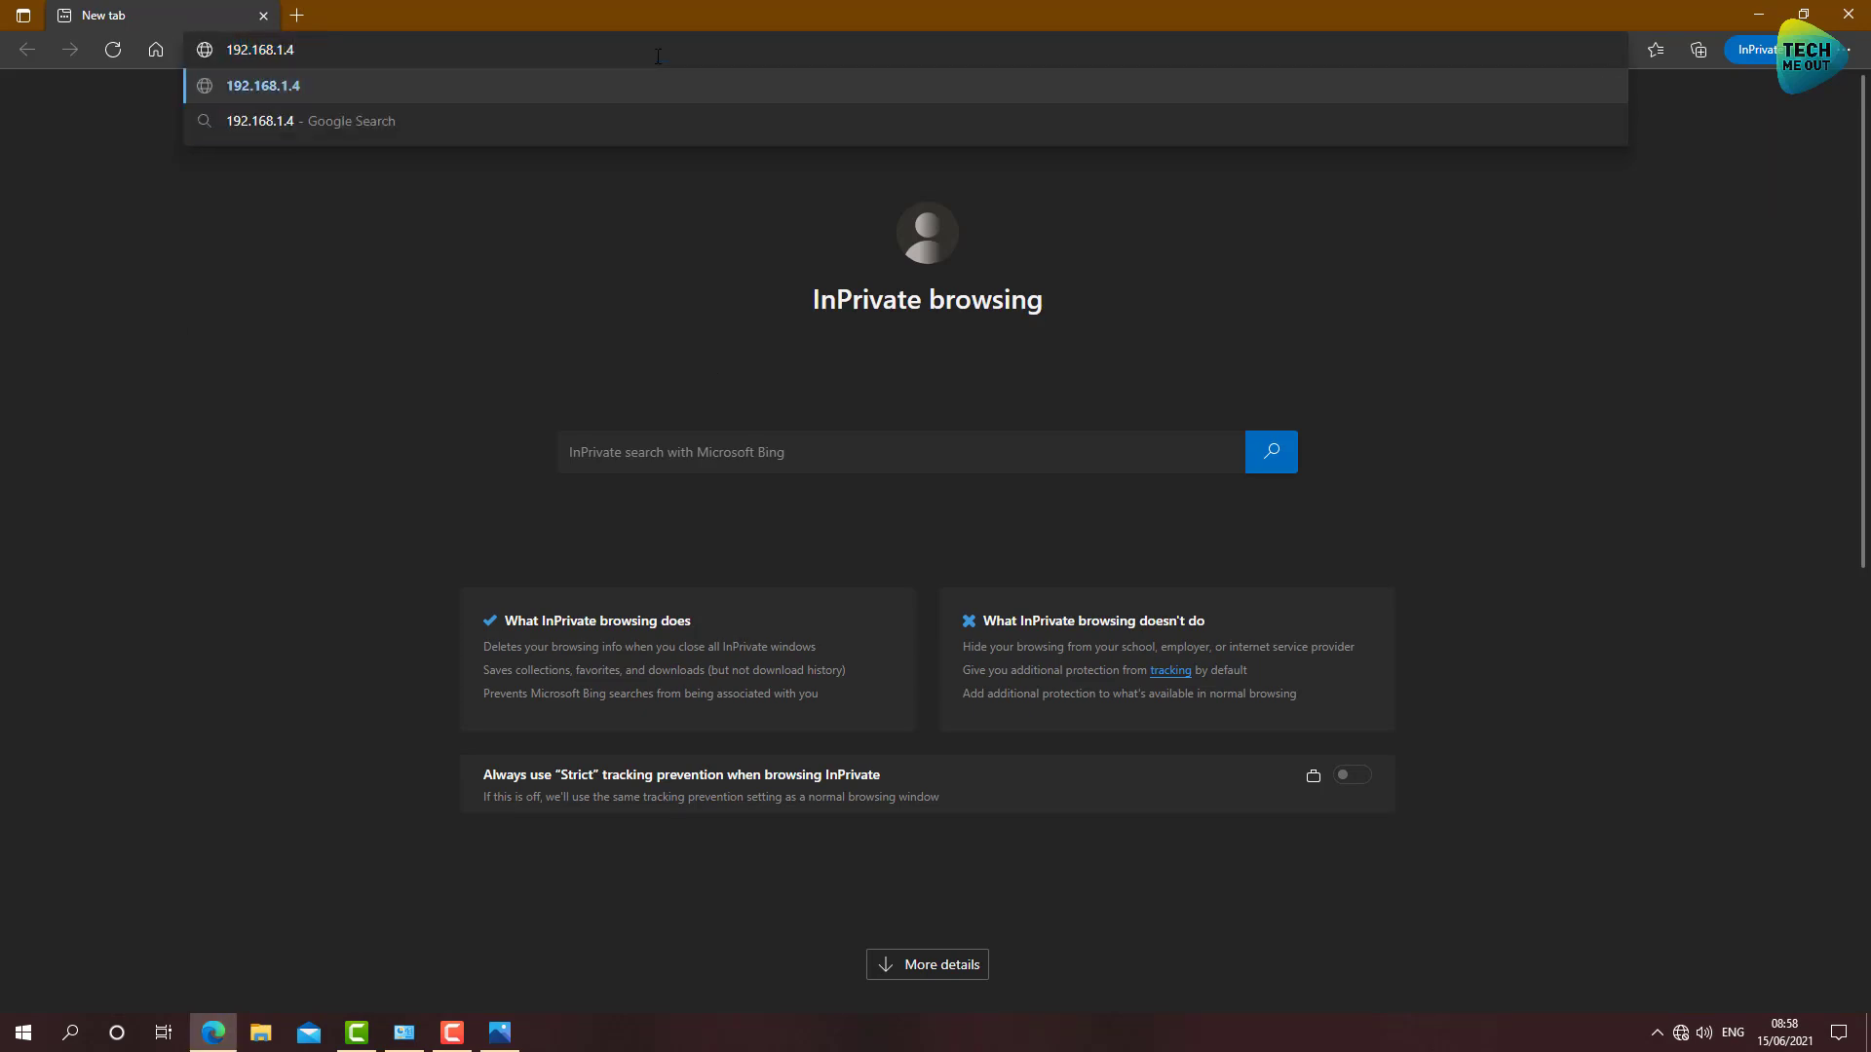
{"action": "key", "text": "Return"}
- Log in to the ESXi Host Client as root with the account password
{"action": "left_click", "coordinate": [264, 393]}
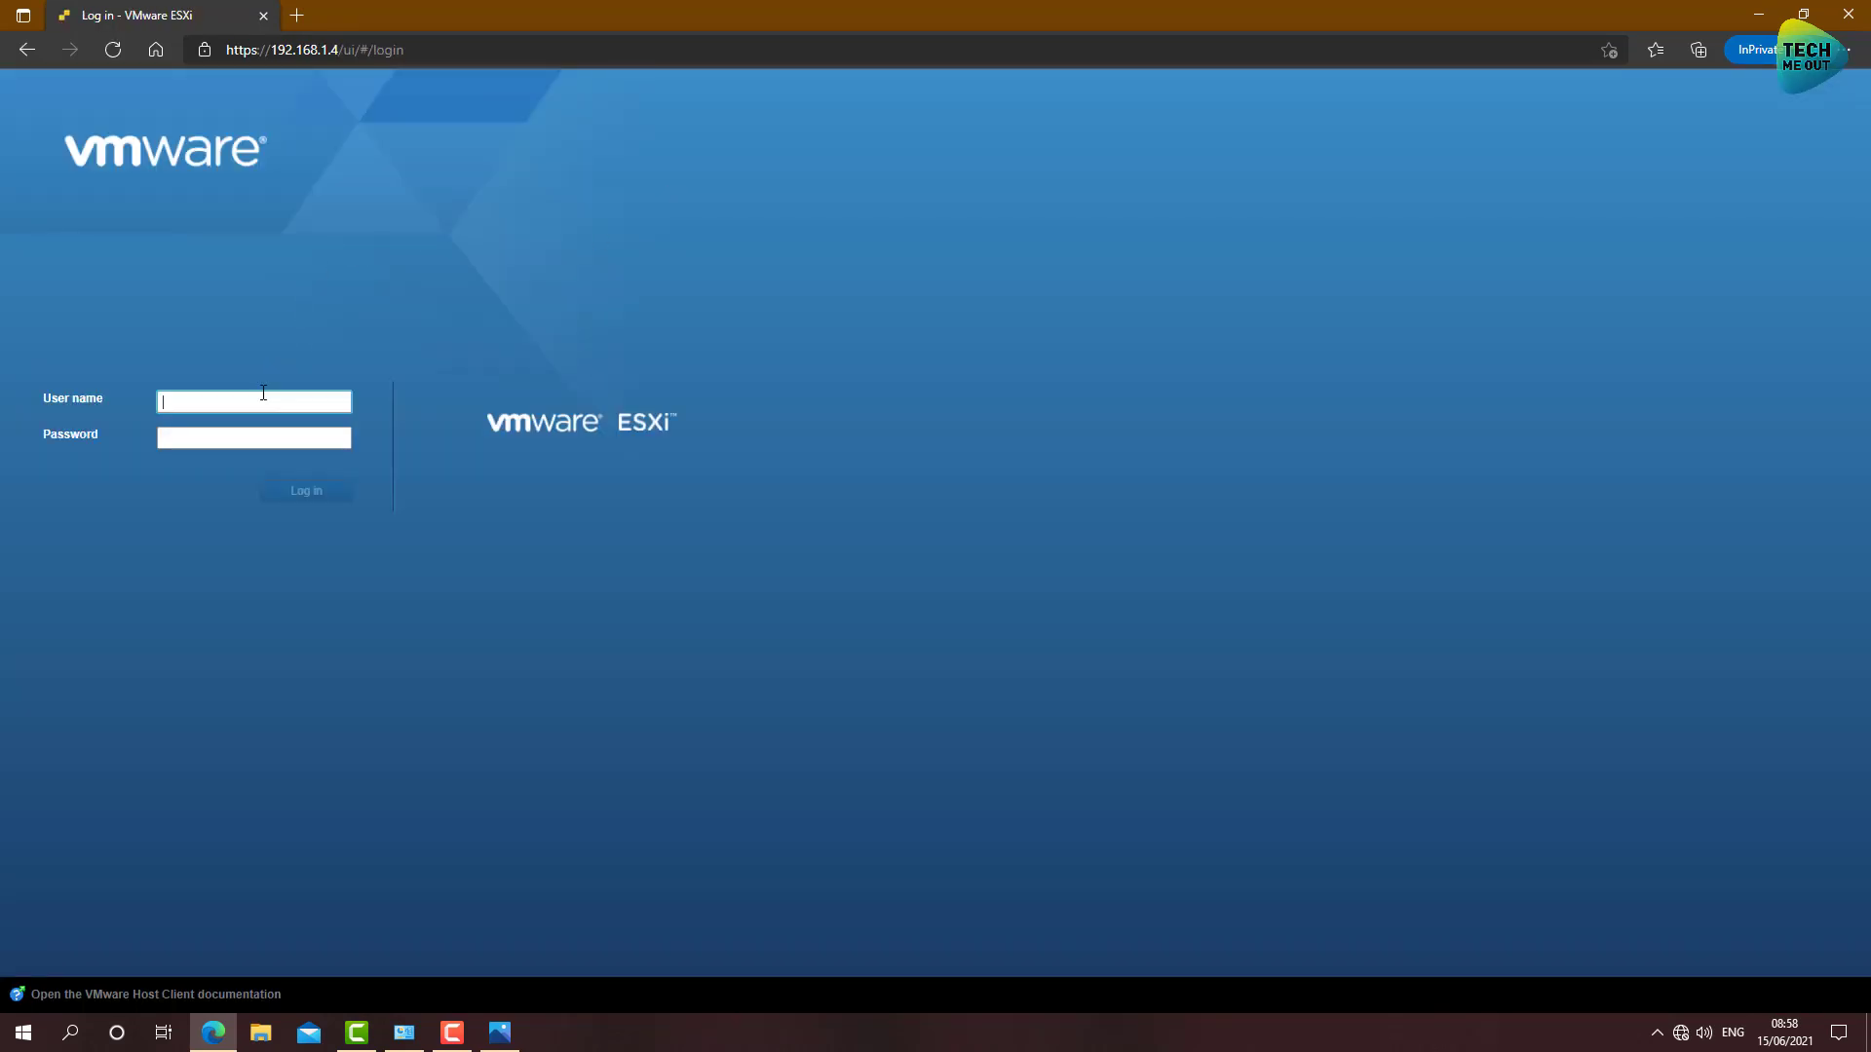
{"action": "type", "text": "root"}
{"action": "key", "text": "Tab"}
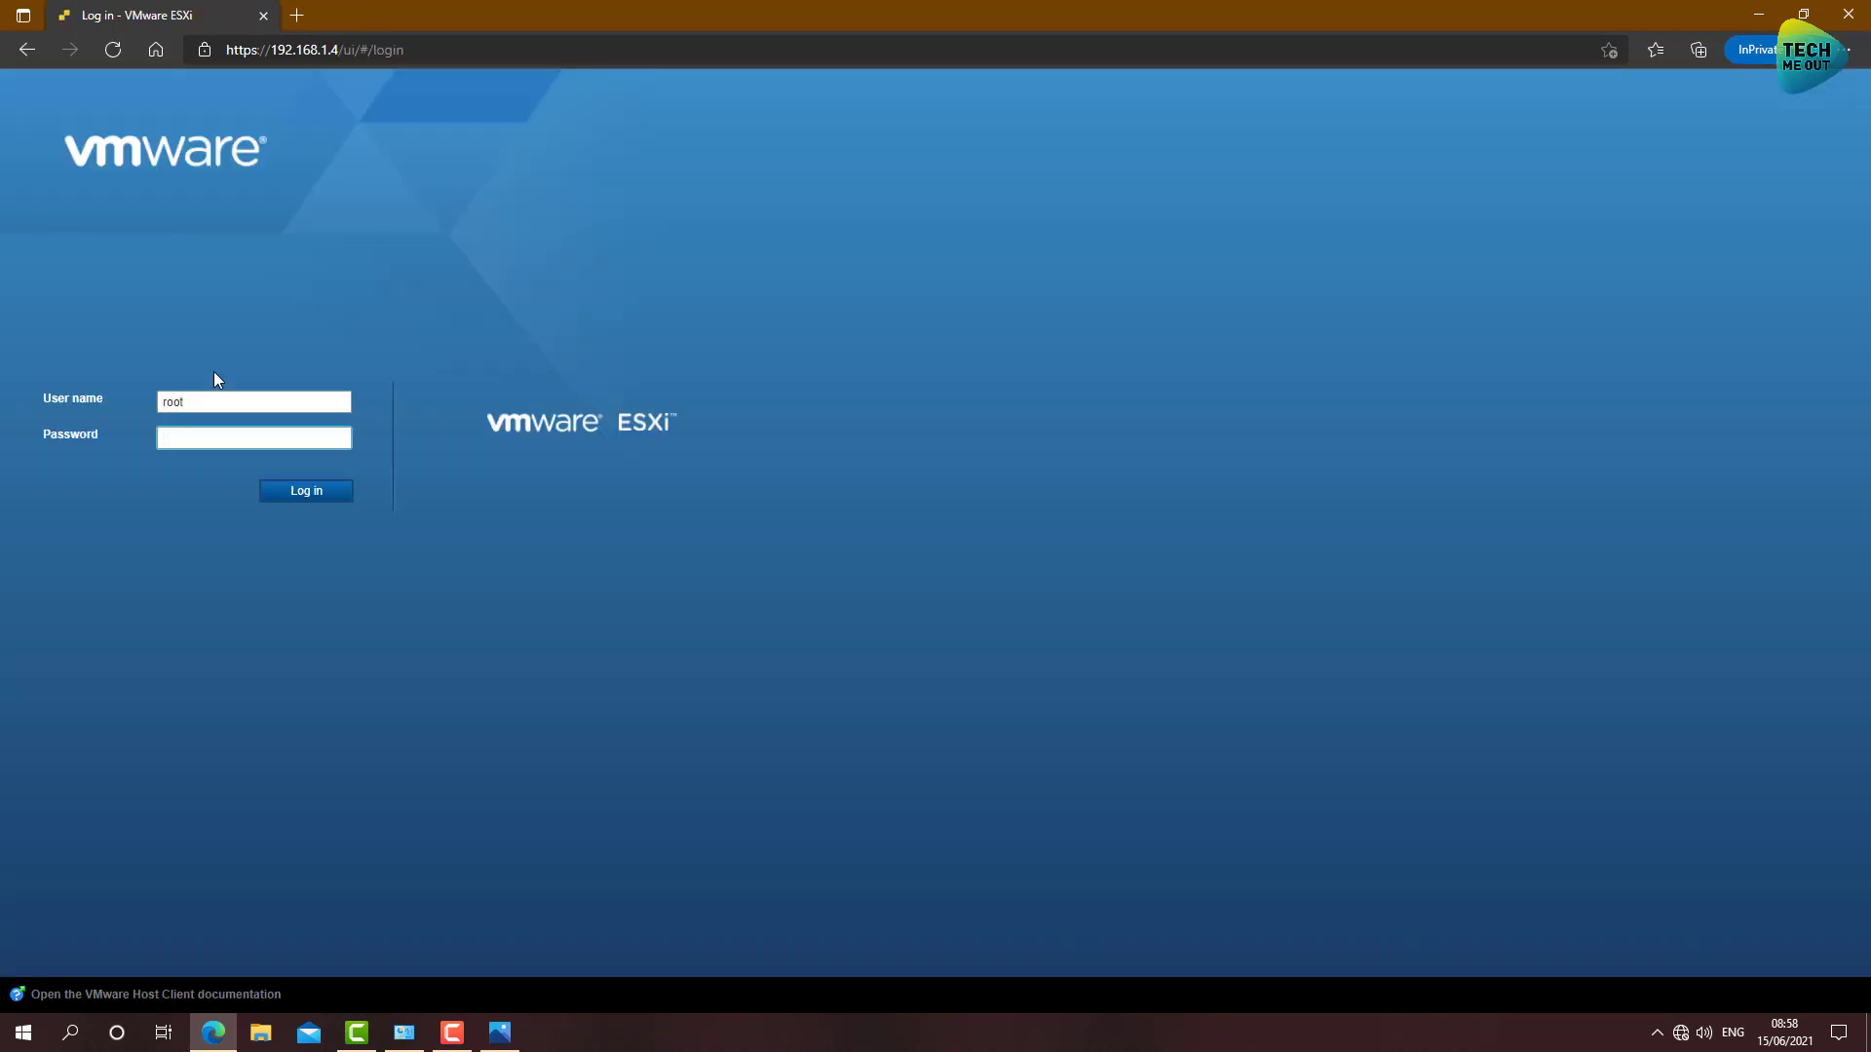
{"action": "type", "text": "p******"}
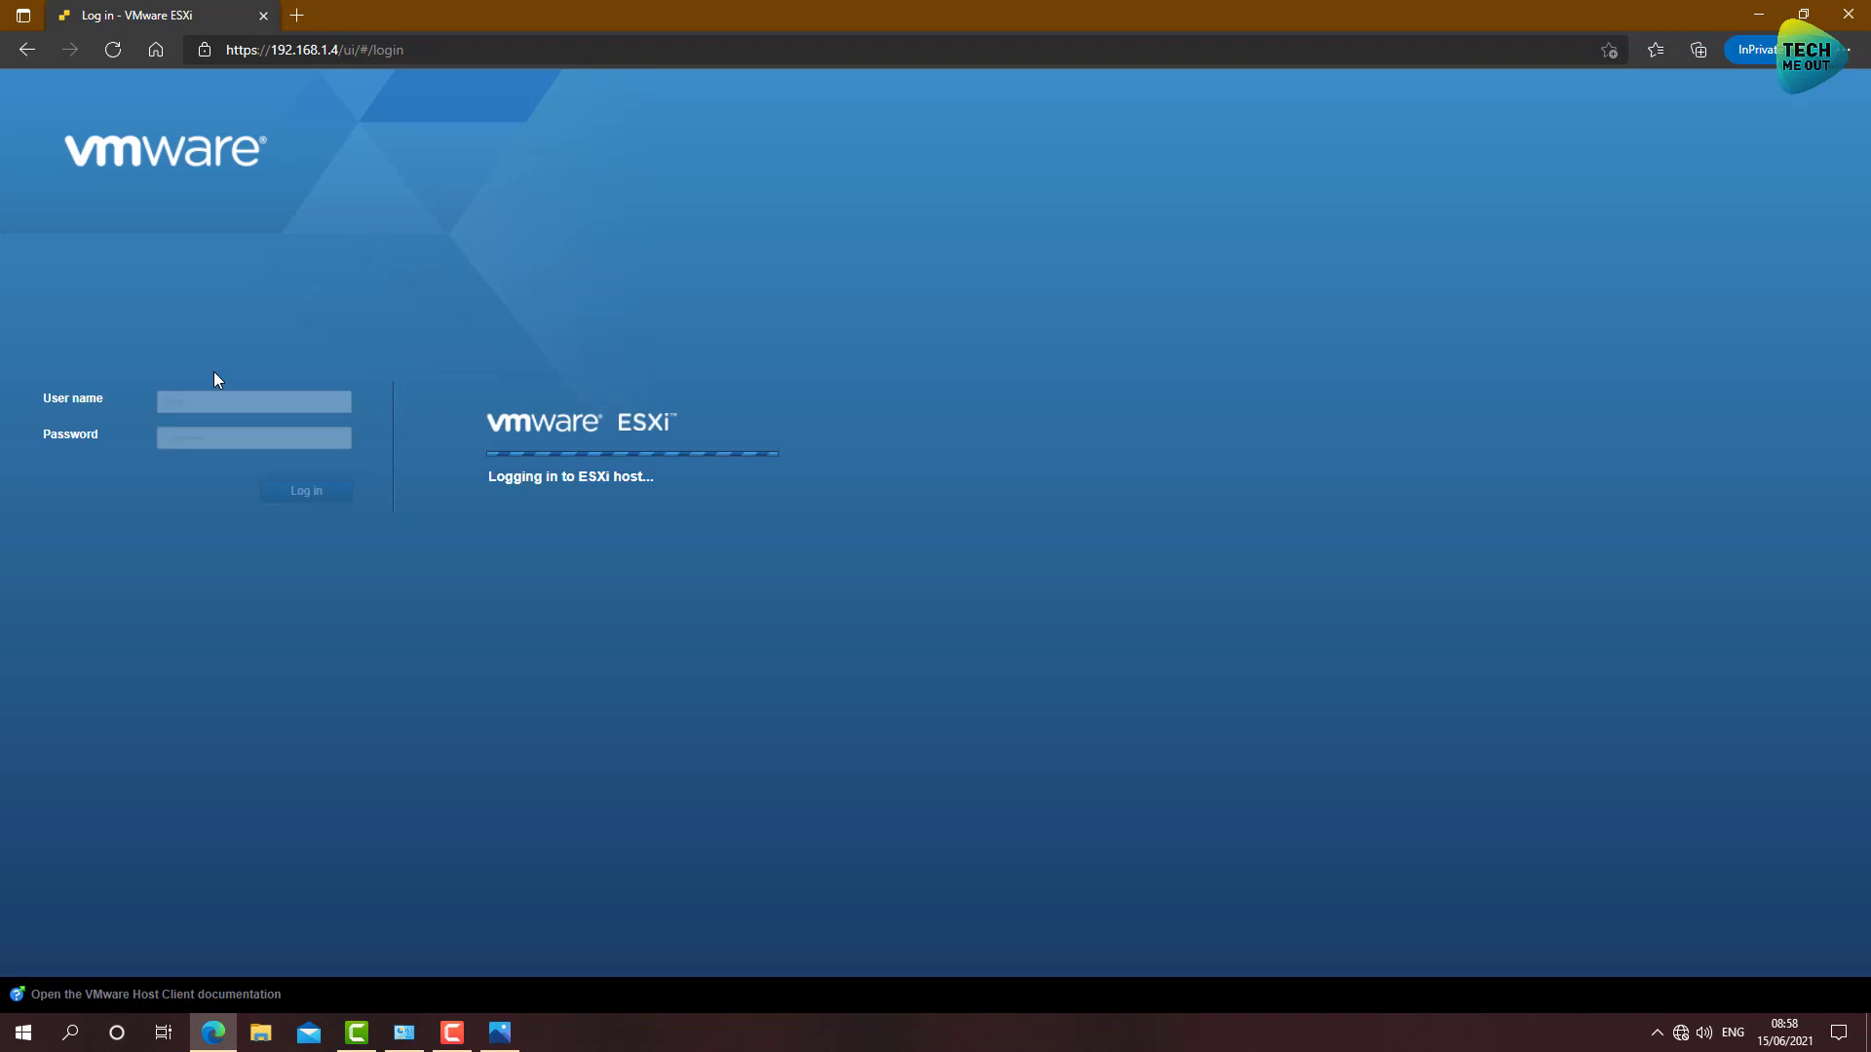
{"action": "key", "text": "Return"}
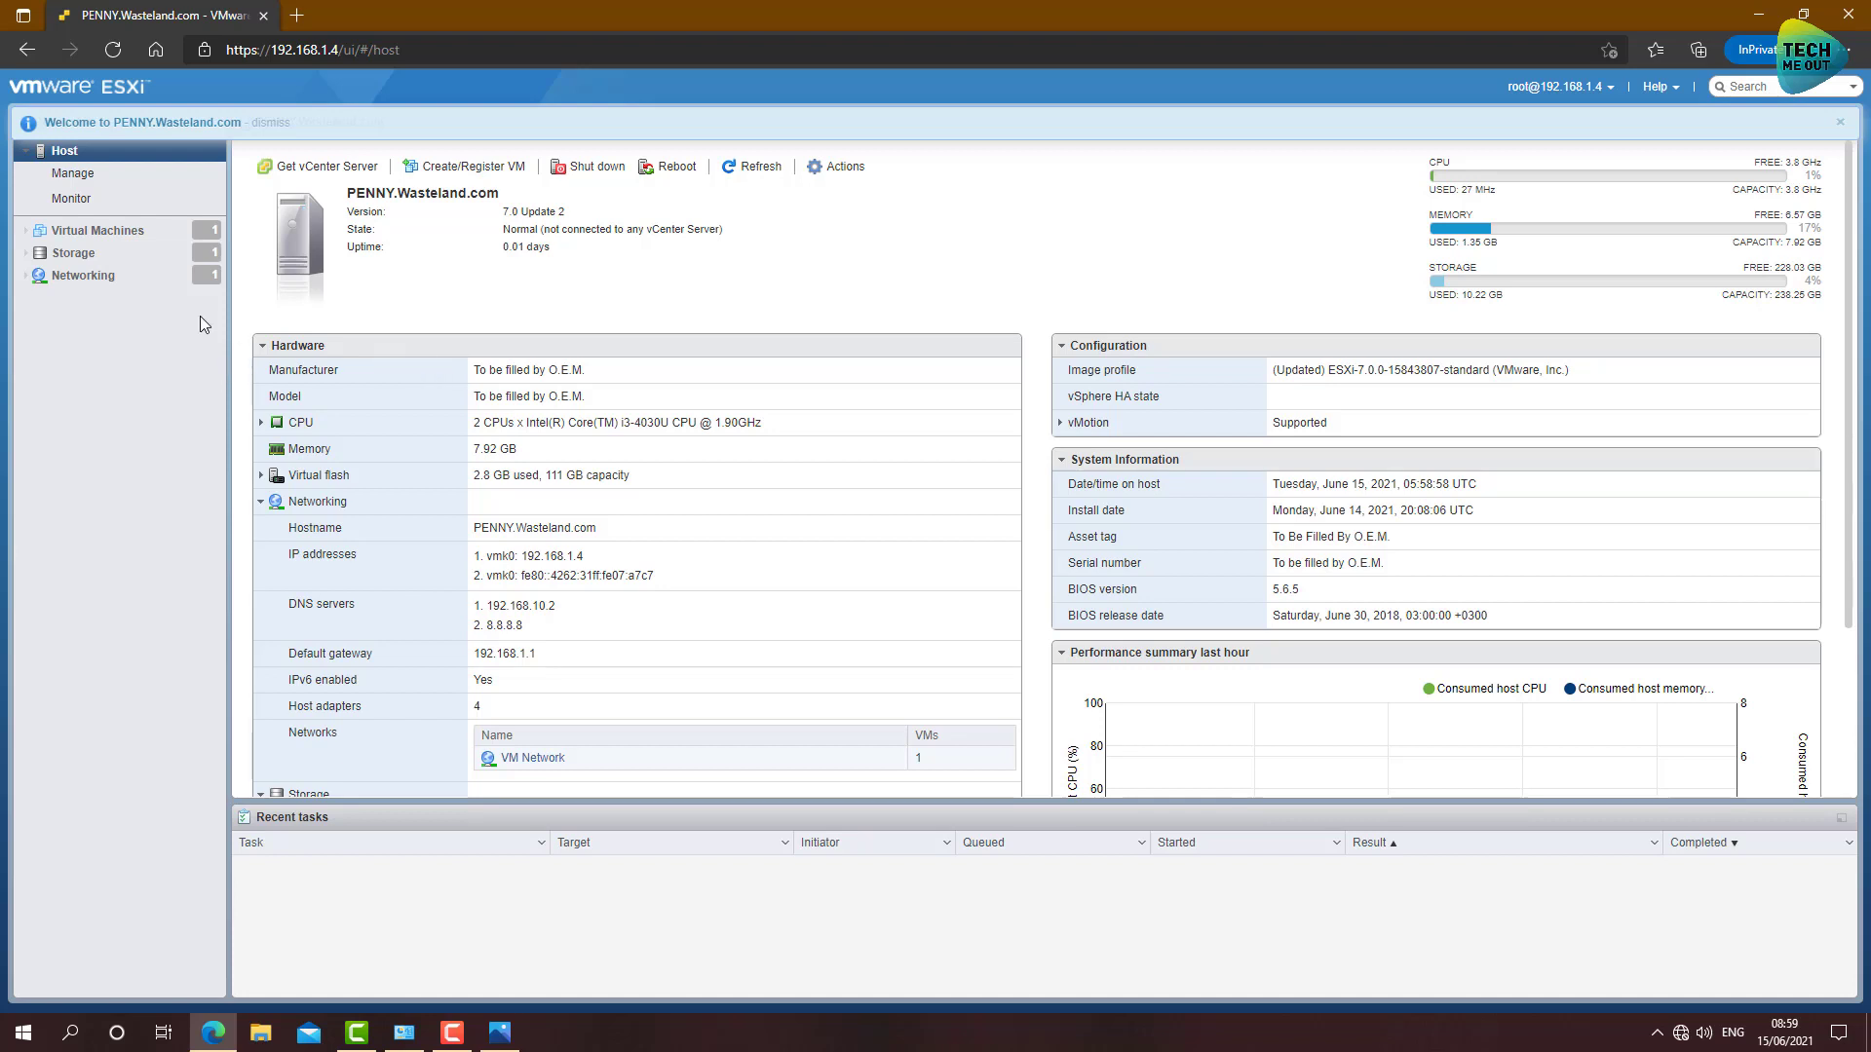
- Check the PENNY-240GB-SSD datastore's ISO folder for the pfSense image, then reopen the diagram
{"action": "left_click", "coordinate": [73, 255]}
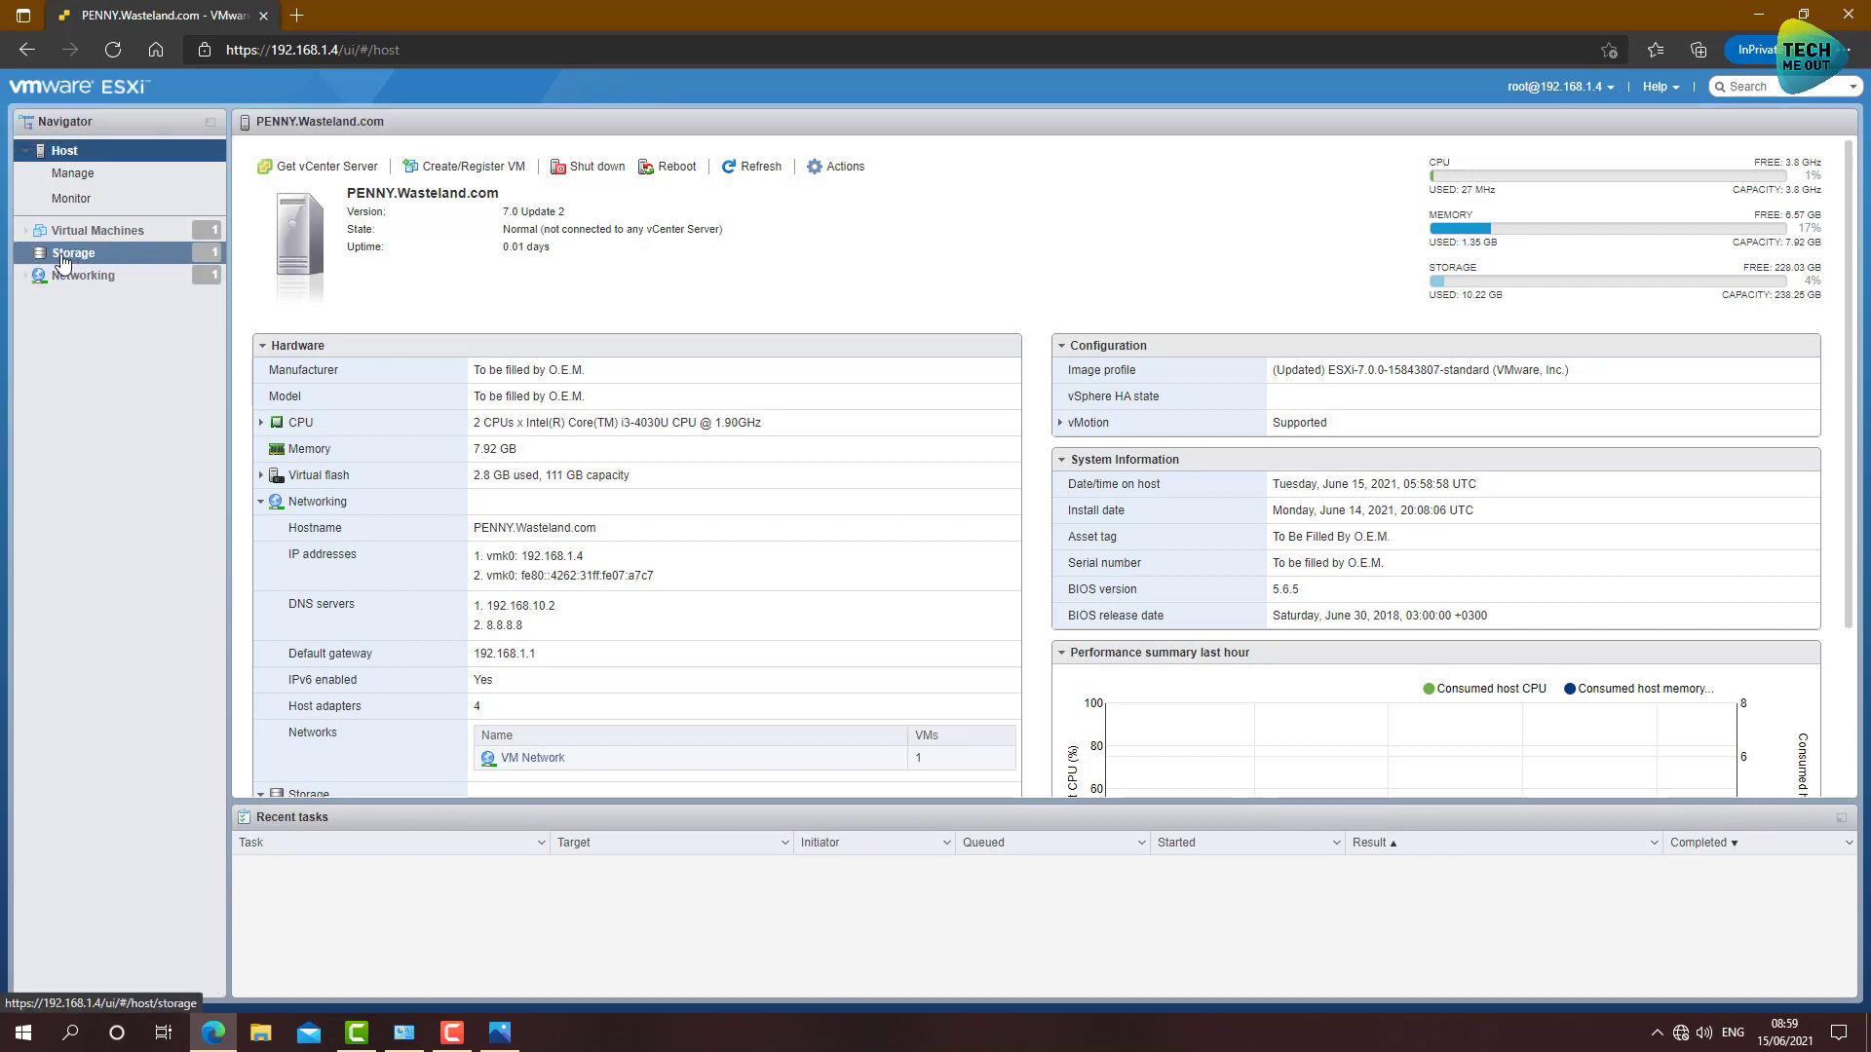
{"action": "left_click", "coordinate": [441, 261]}
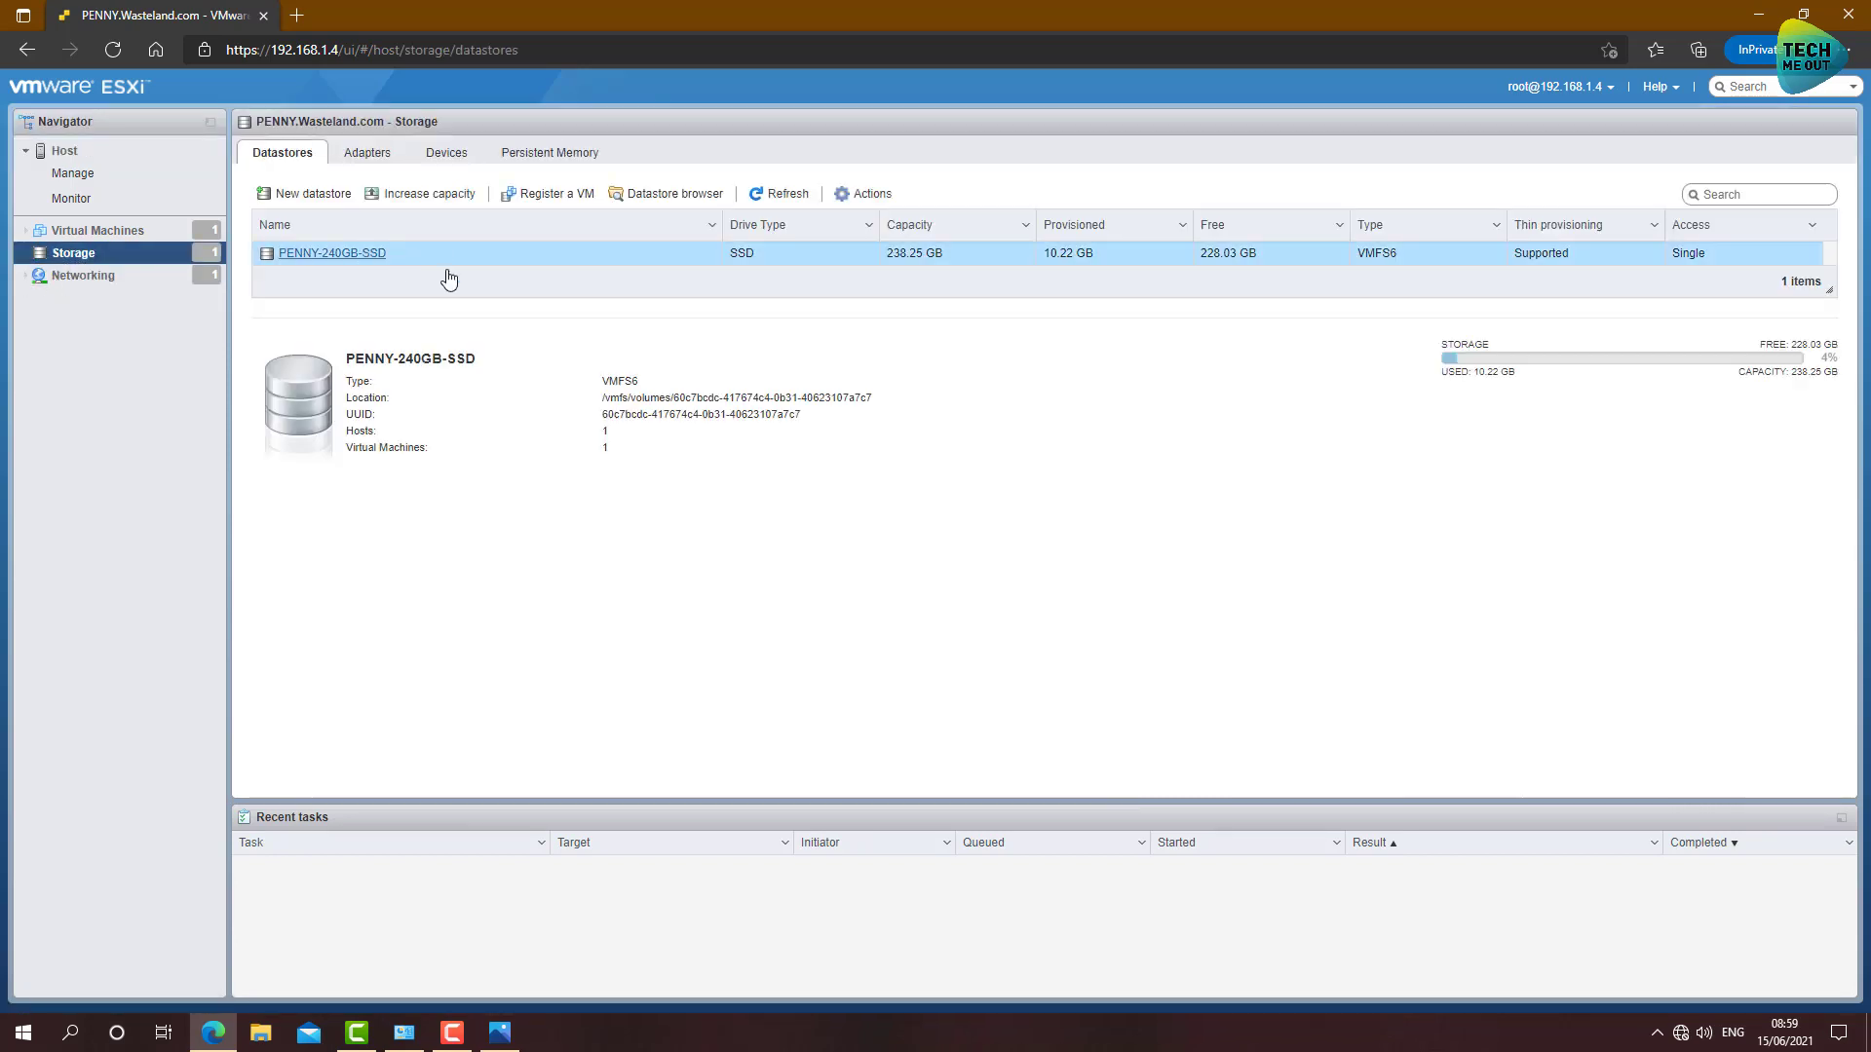
{"action": "left_click", "coordinate": [671, 194]}
{"action": "left_click", "coordinate": [702, 422]}
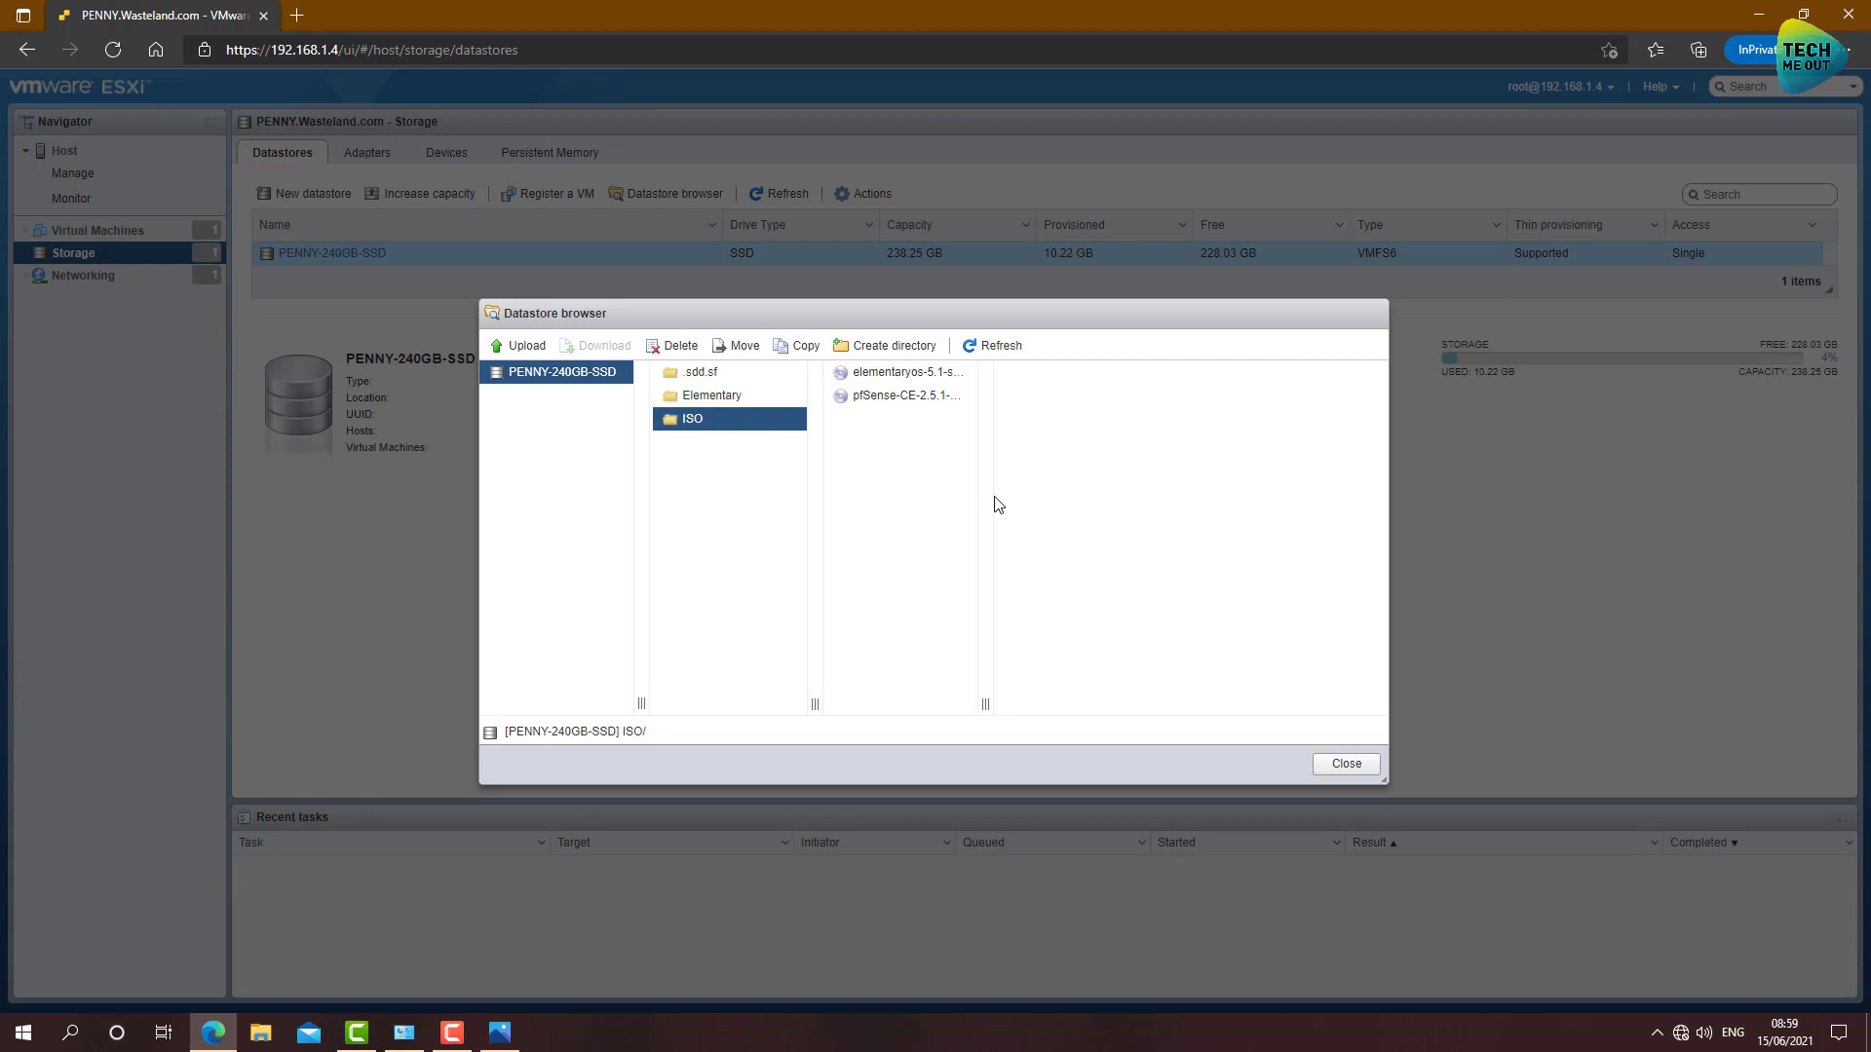
{"action": "left_click", "coordinate": [1339, 768]}
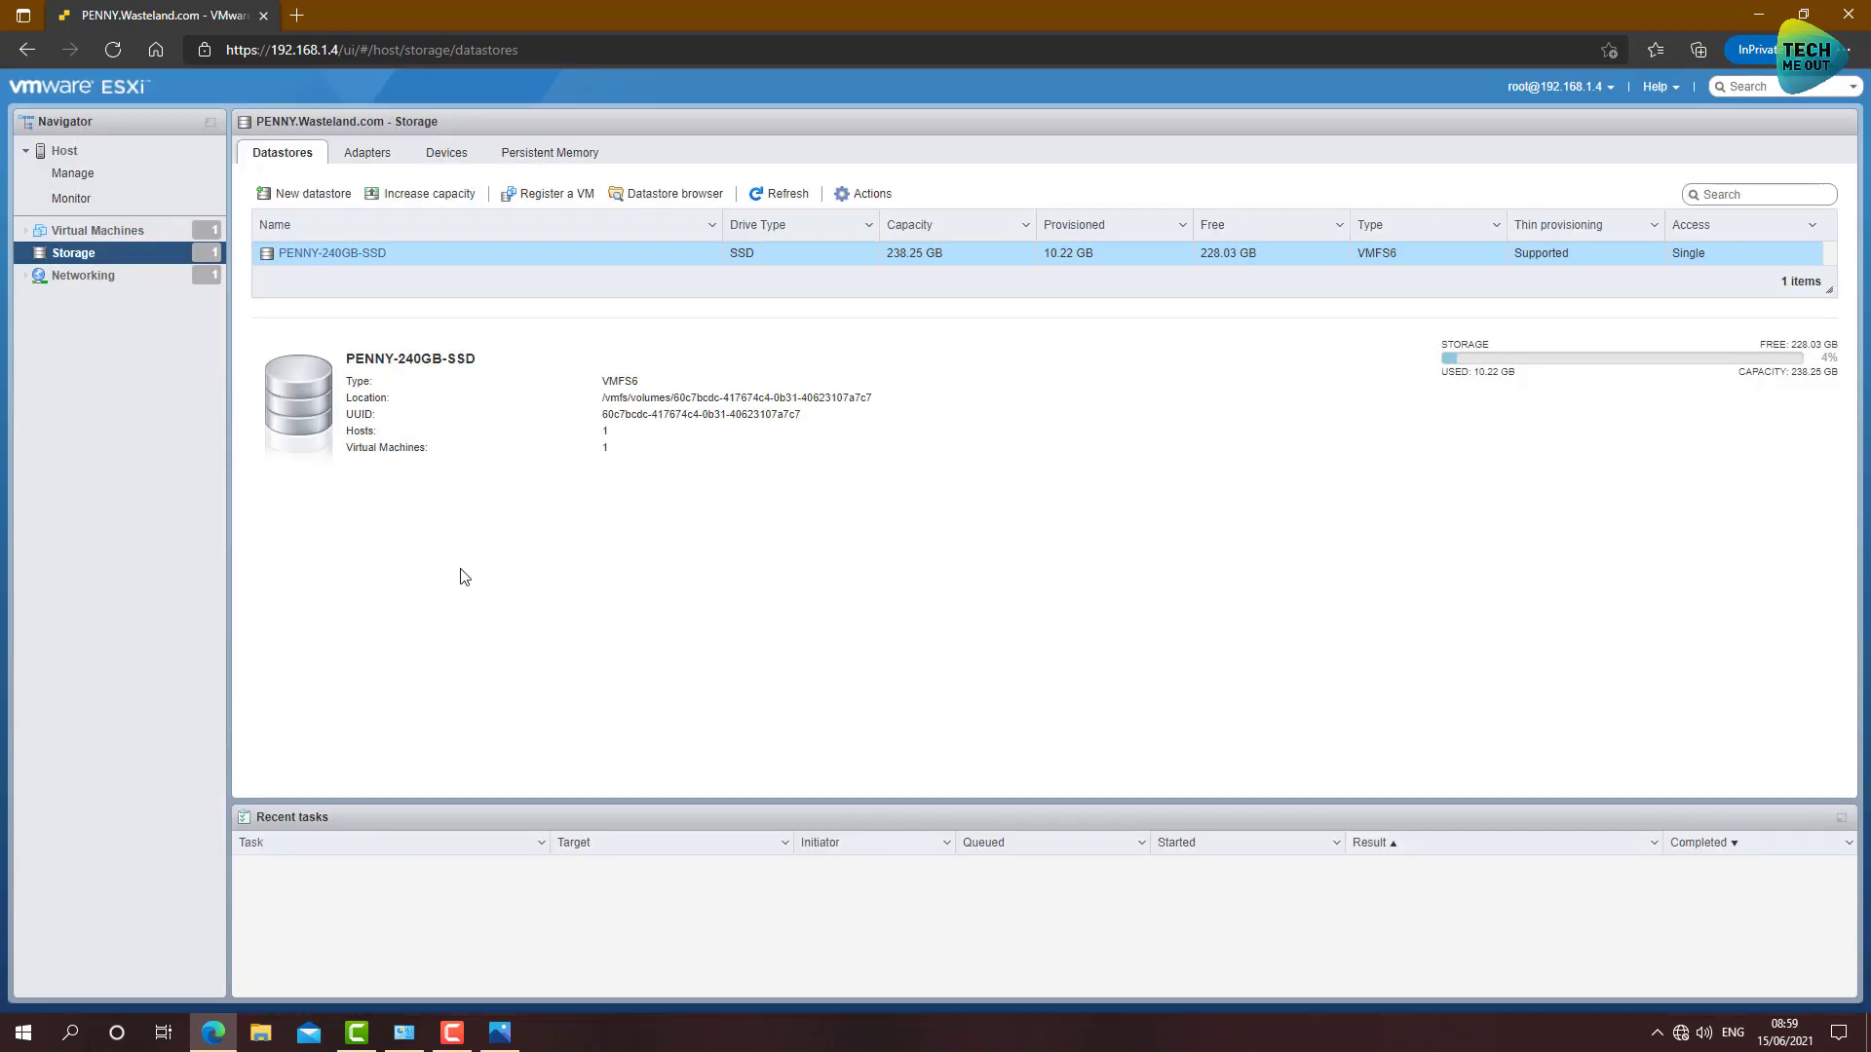
{"action": "left_click", "coordinate": [499, 1032]}
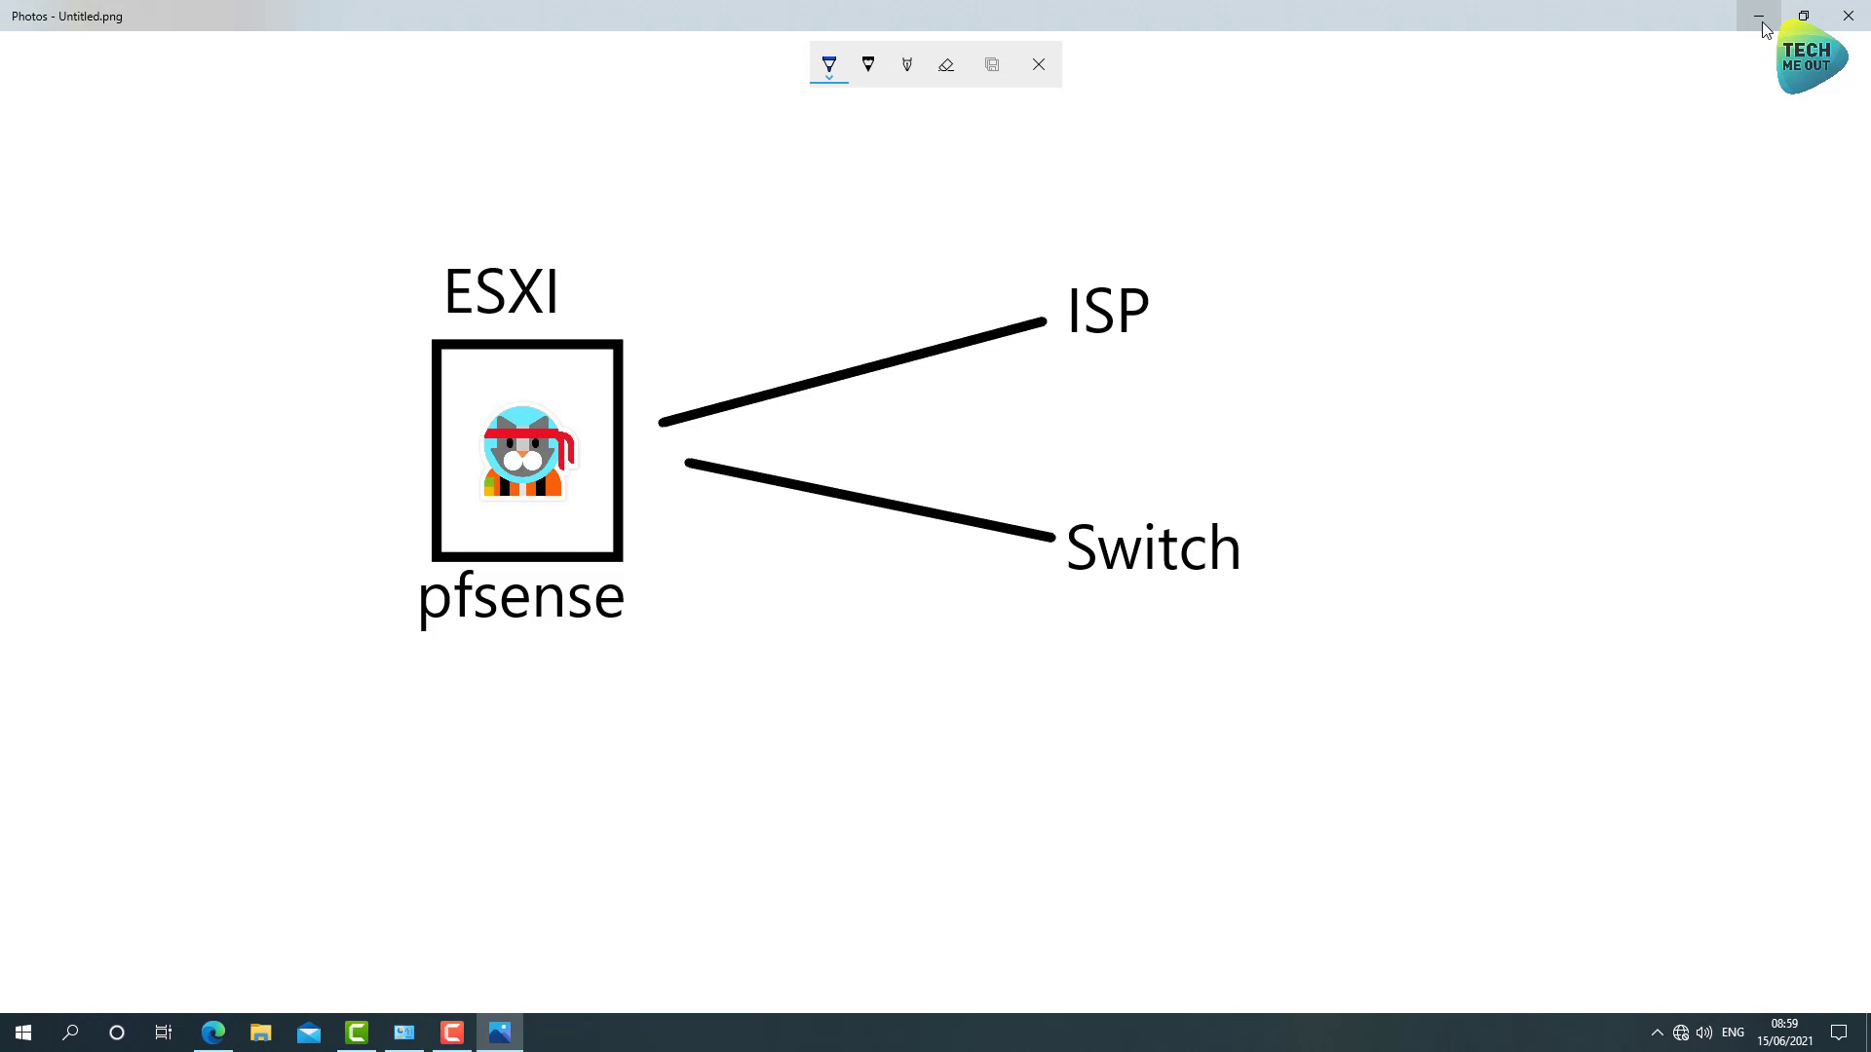
- Minimize the diagram and select vSwitch0 in Networking's Virtual switches list
{"action": "left_click", "coordinate": [1759, 17]}
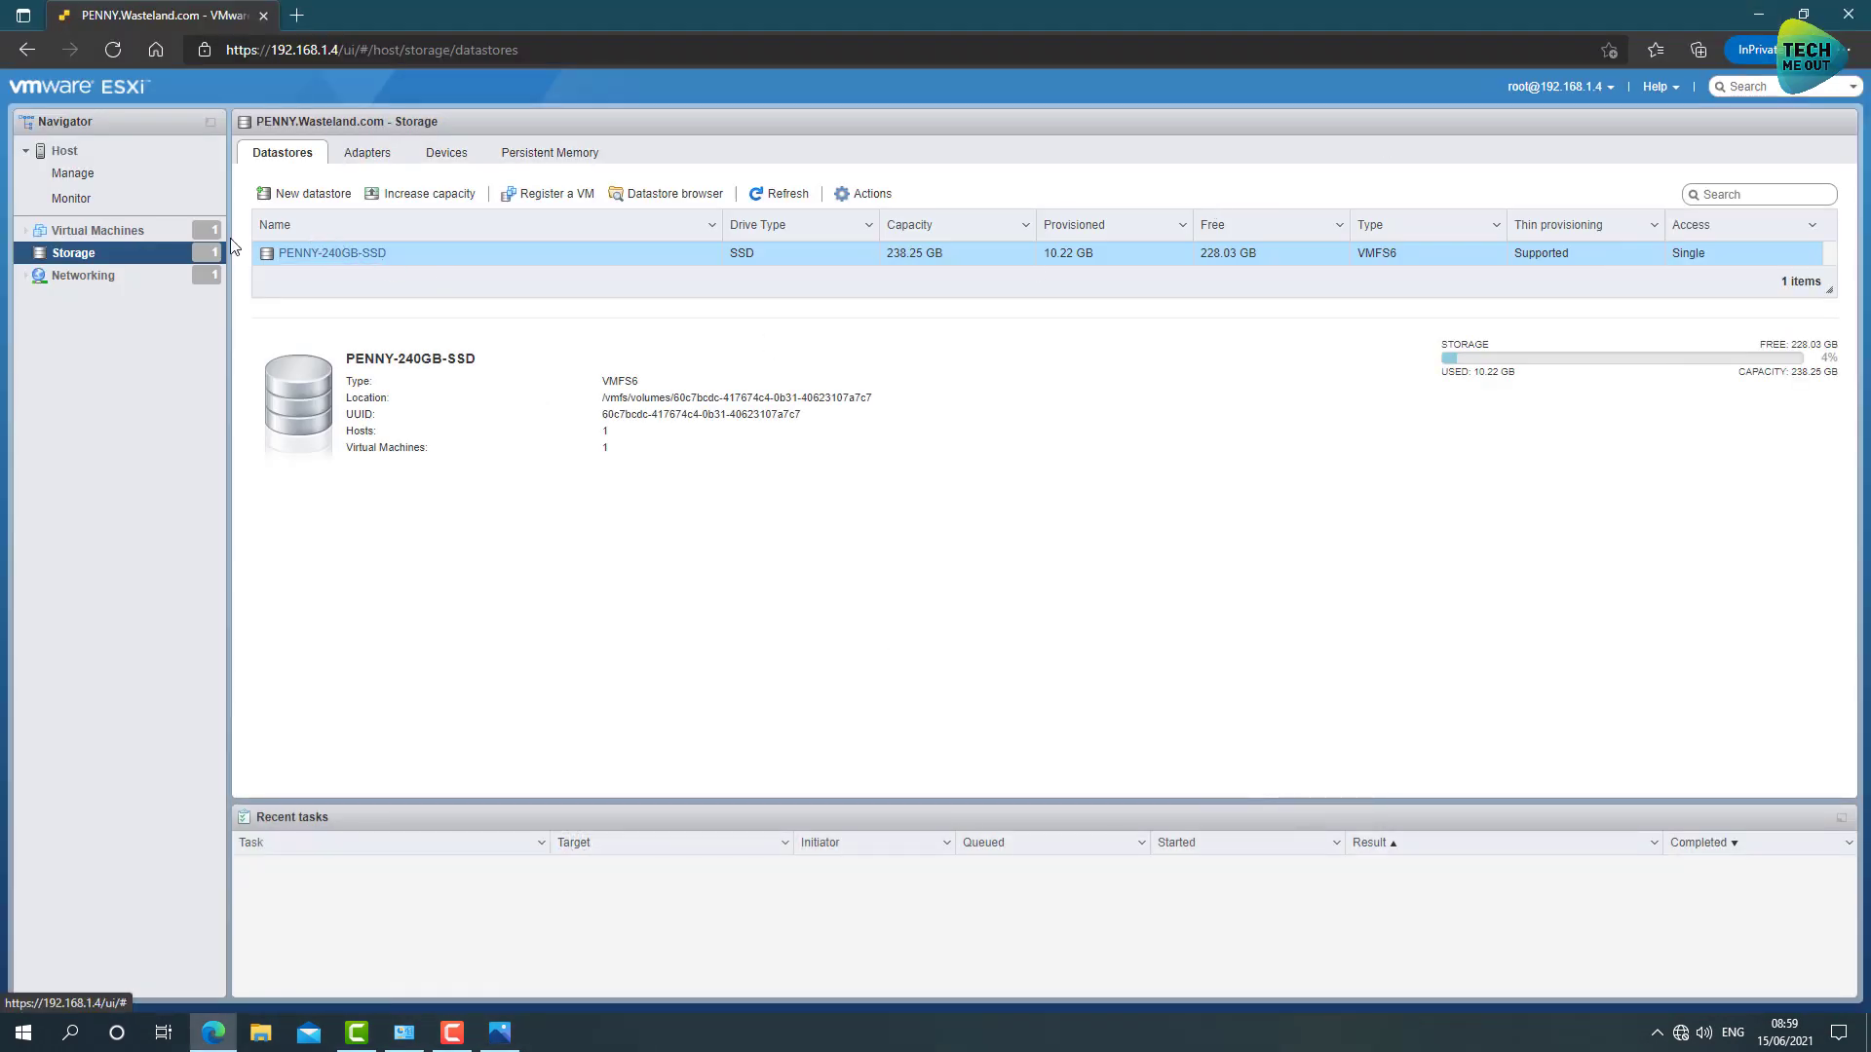
{"action": "left_click", "coordinate": [102, 277]}
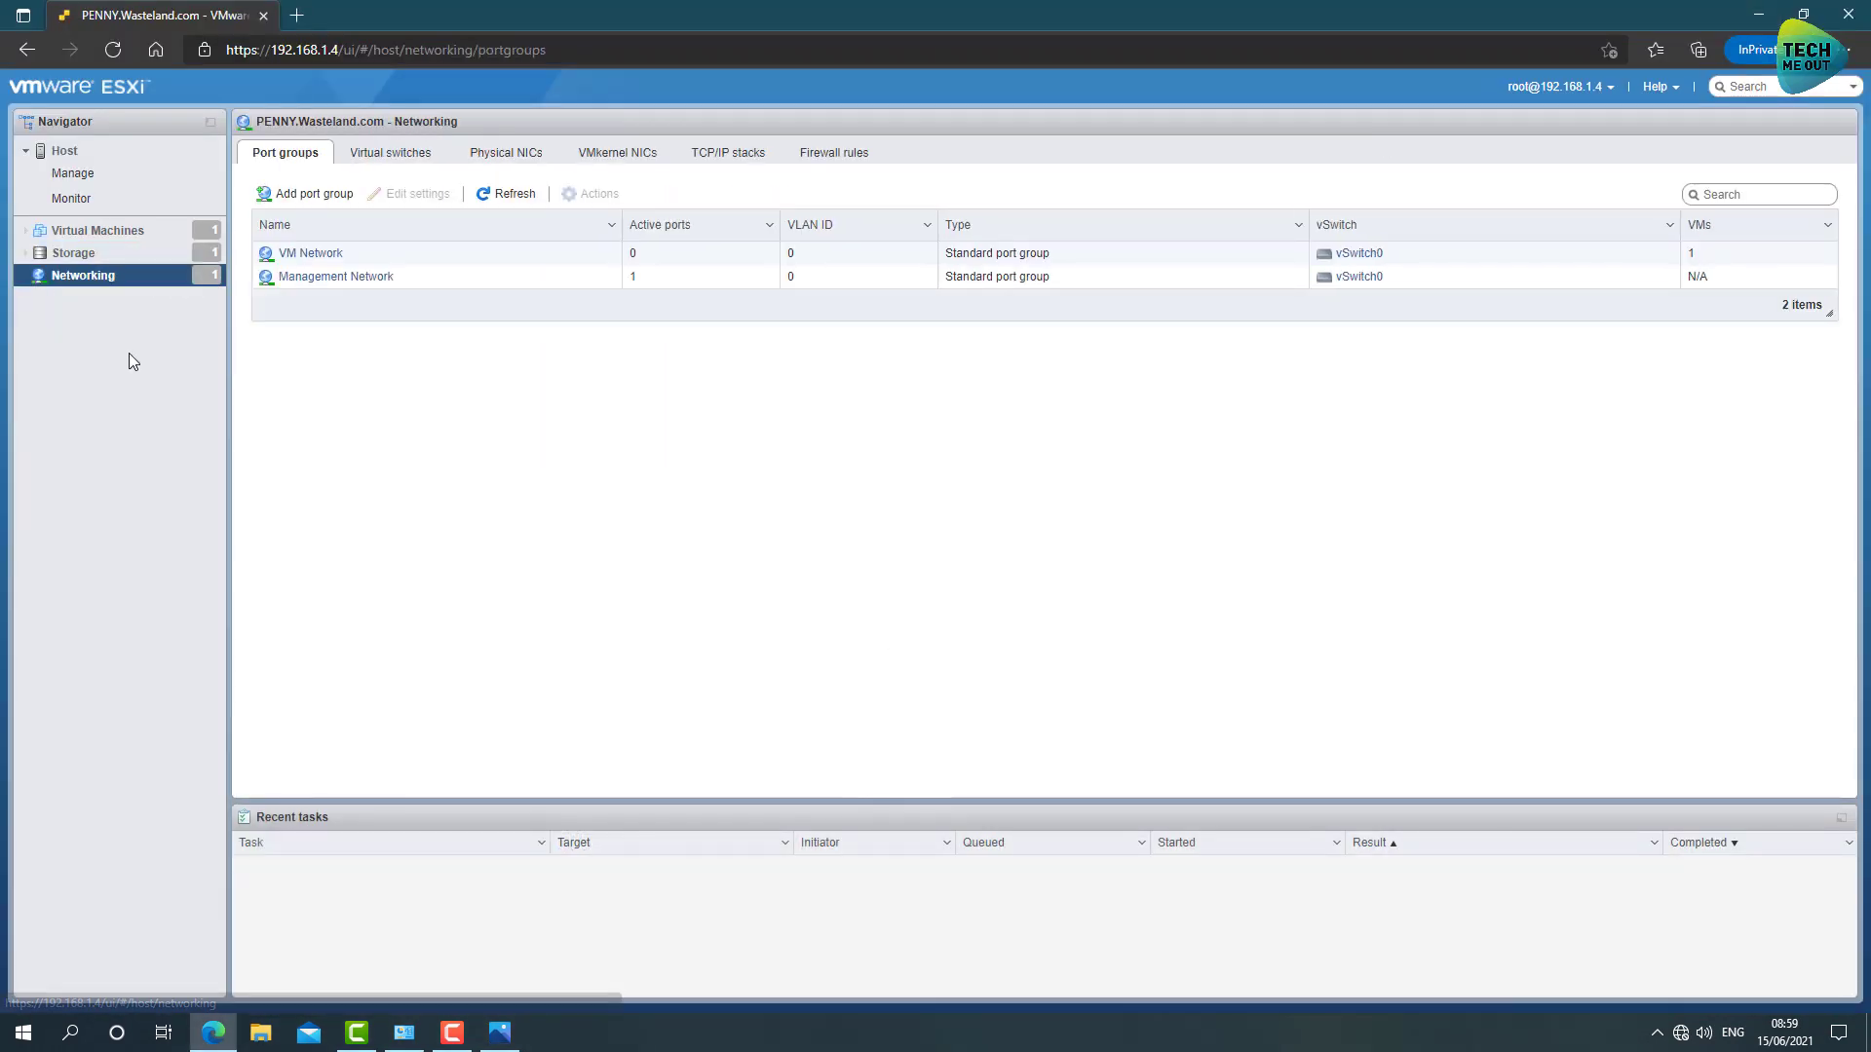
{"action": "left_click", "coordinate": [395, 156]}
{"action": "left_click", "coordinate": [386, 258]}
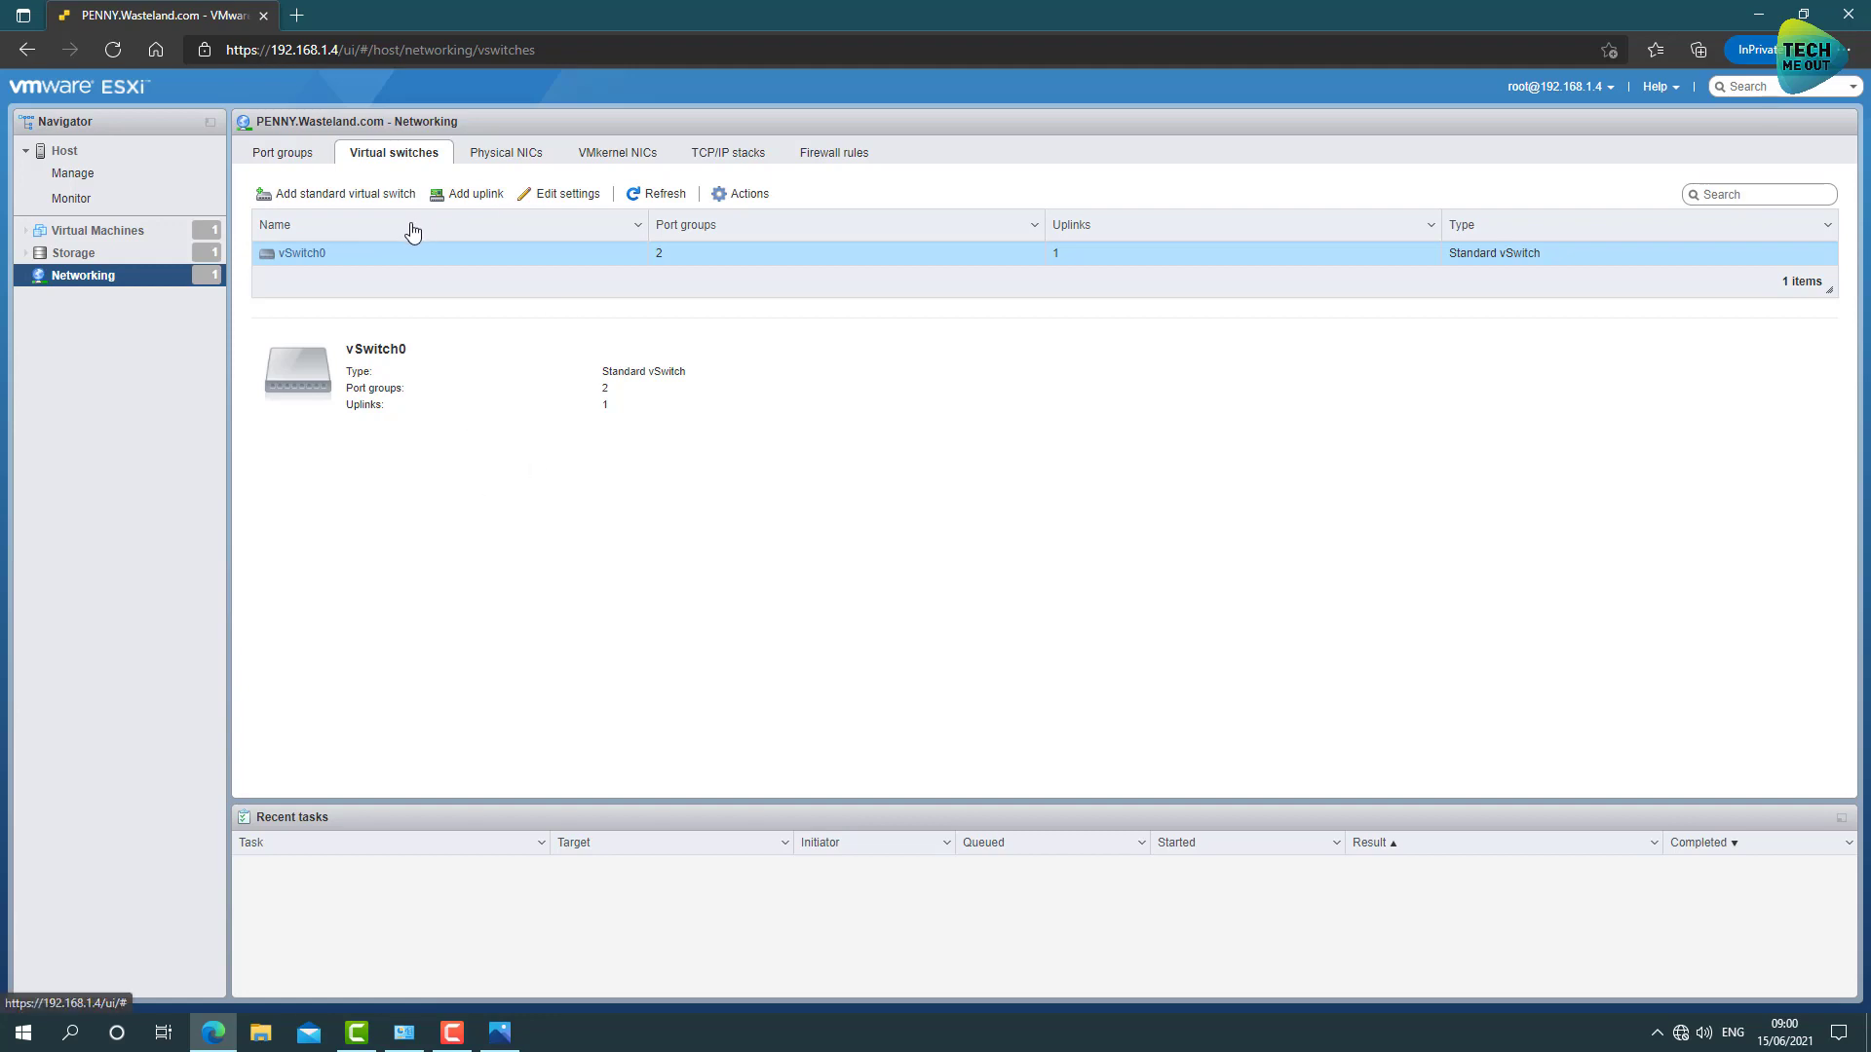
- Add a standard virtual switch named ISP with vmnic1 as uplink 1
{"action": "left_click", "coordinate": [373, 207]}
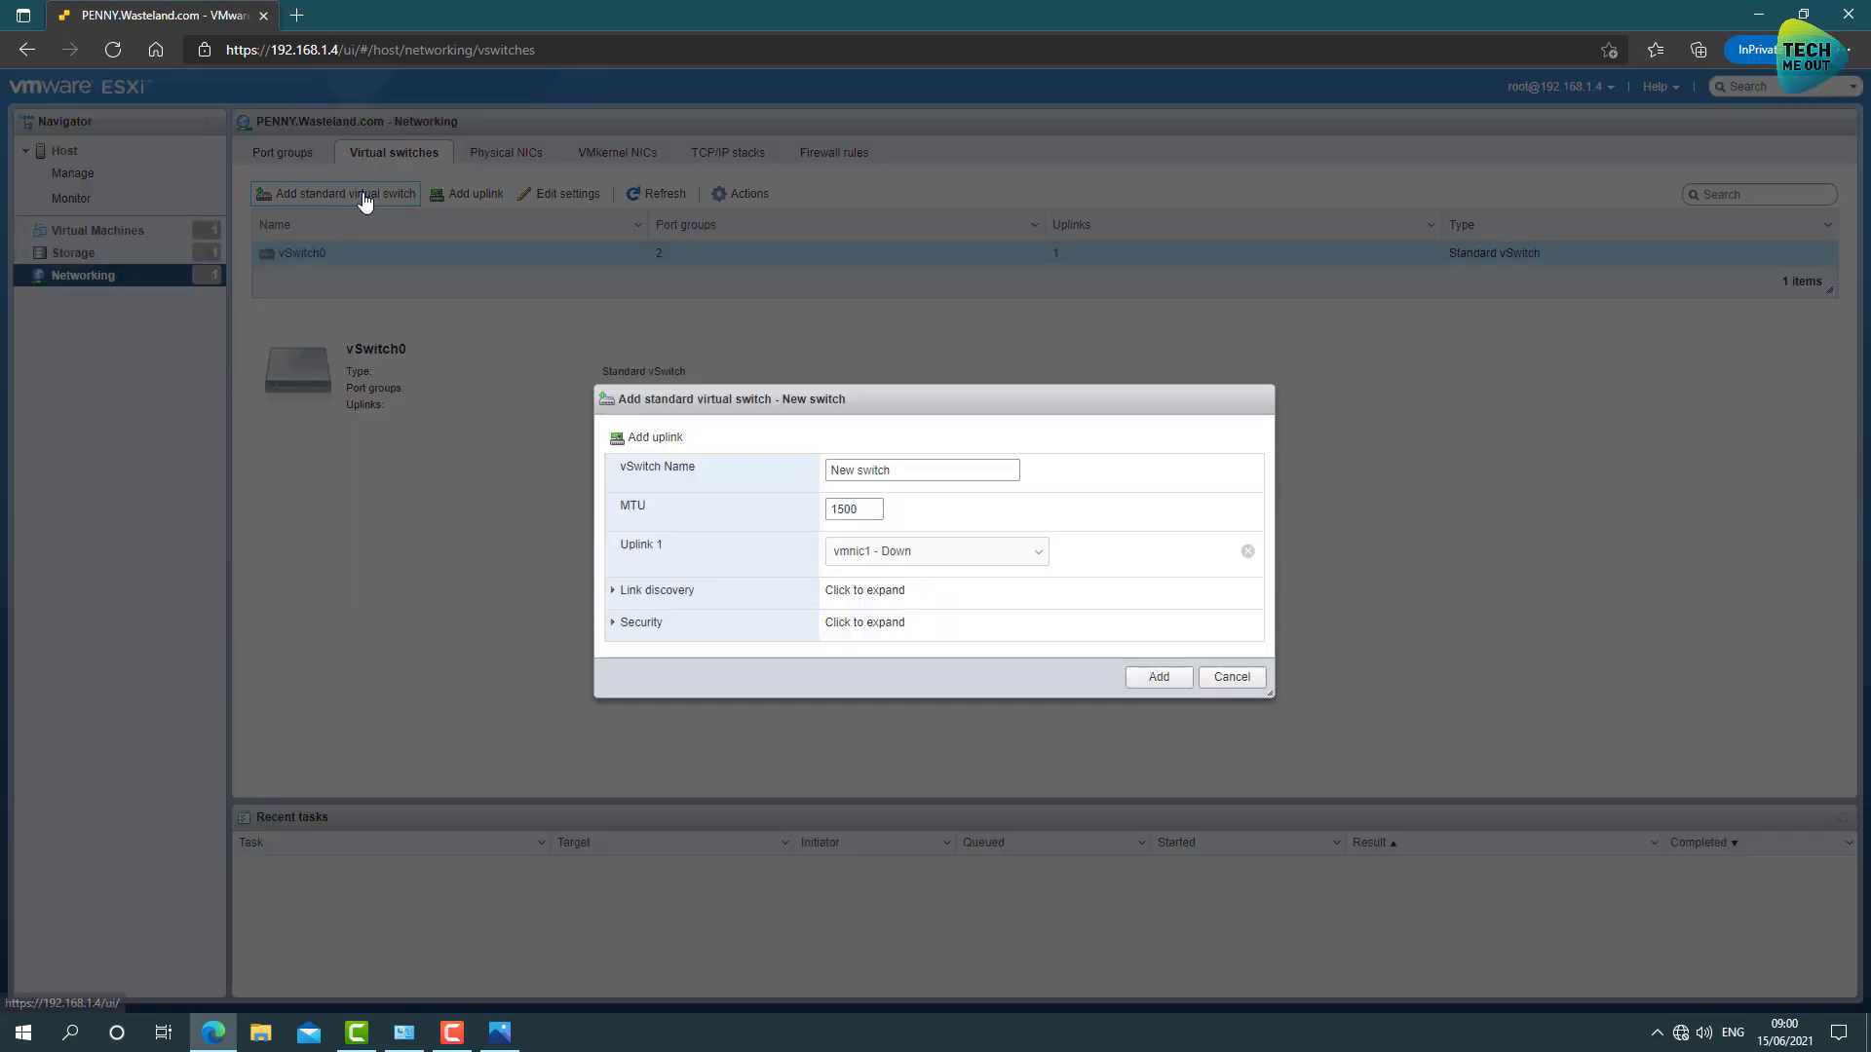
{"action": "triple_click", "coordinate": [930, 467]}
{"action": "type", "text": "ISP"}
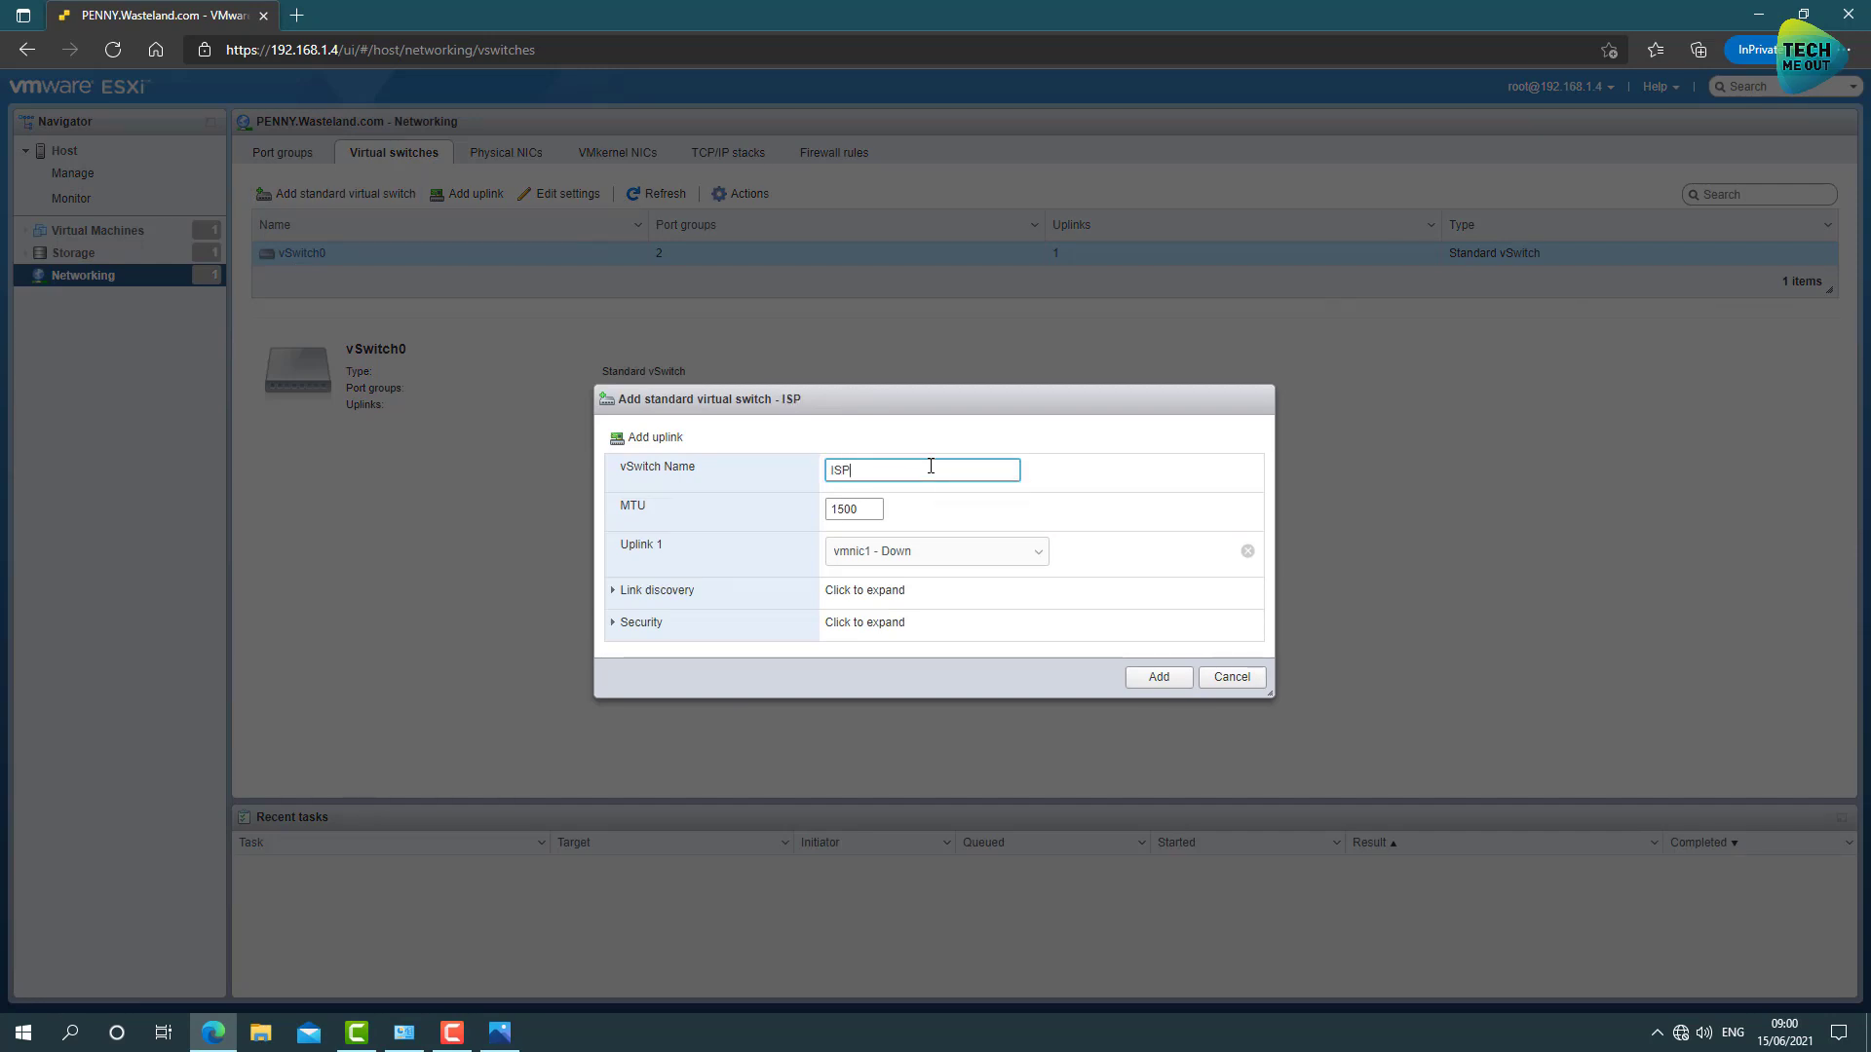
{"action": "left_click", "coordinate": [945, 554]}
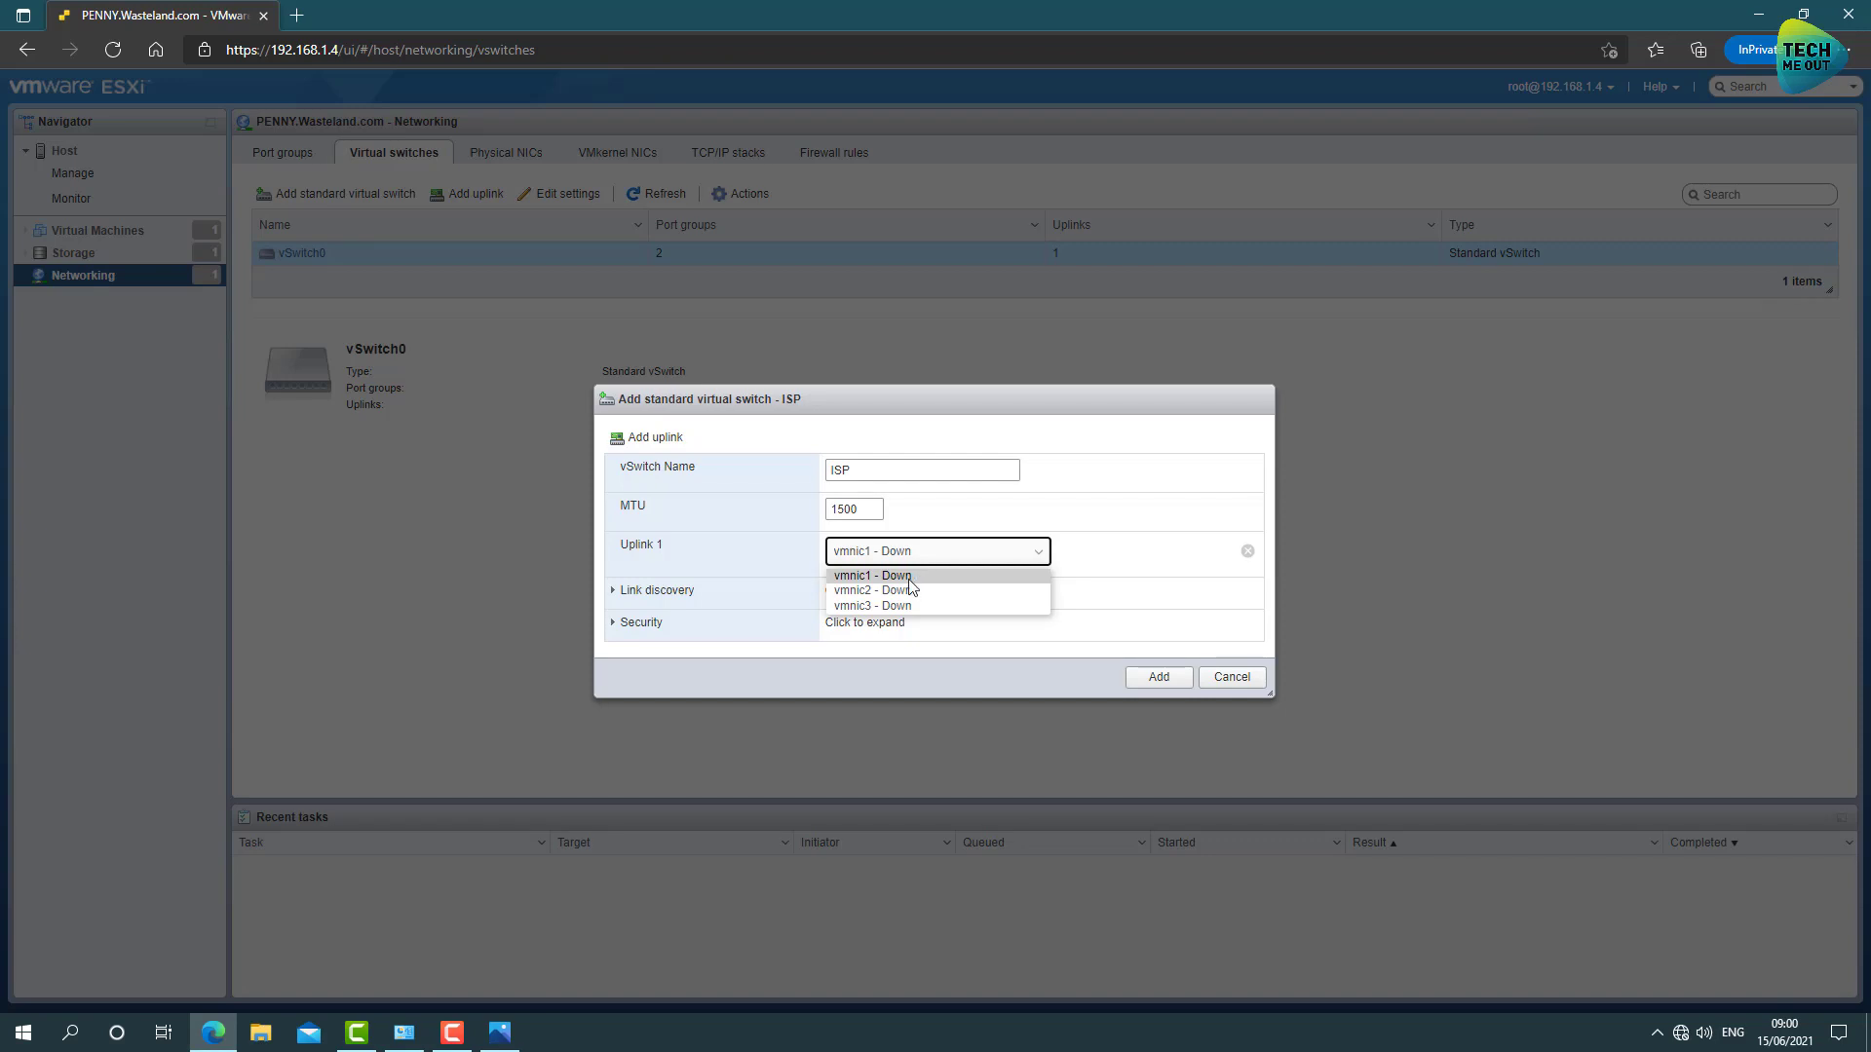
{"action": "left_click", "coordinate": [896, 577]}
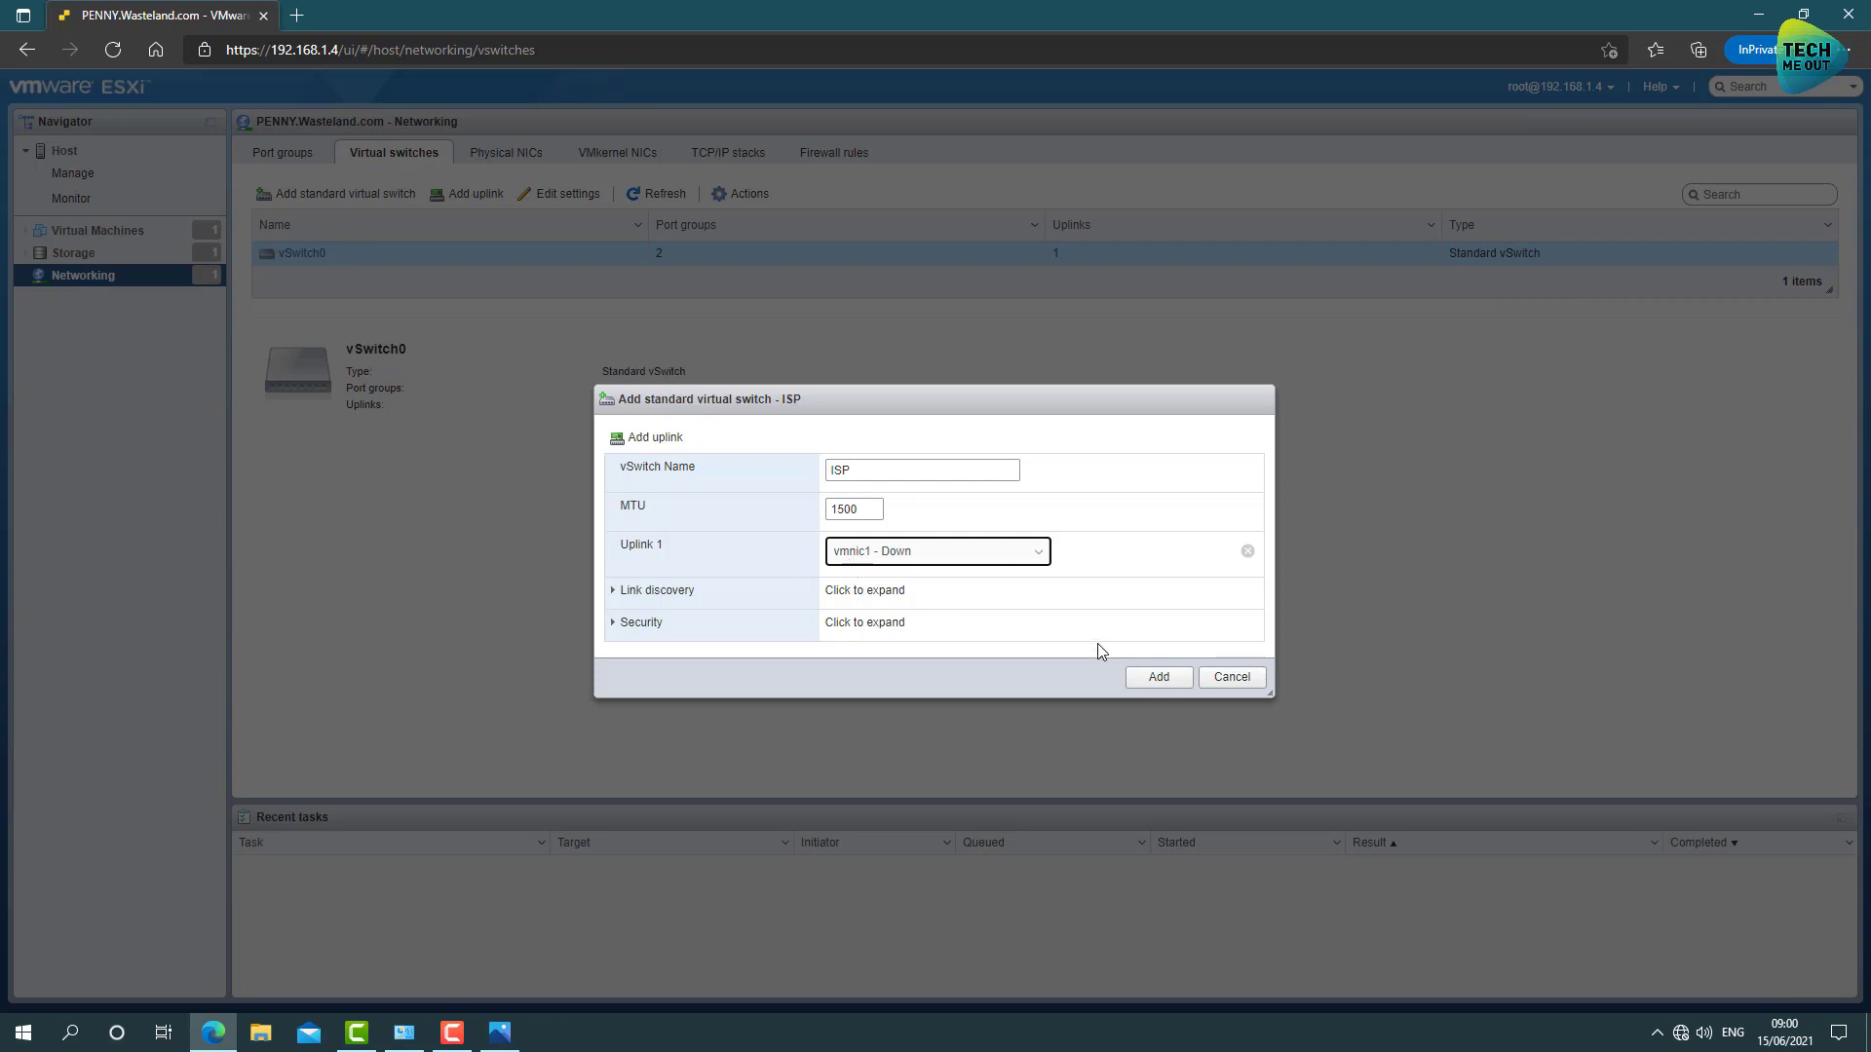
{"action": "left_click", "coordinate": [1151, 687]}
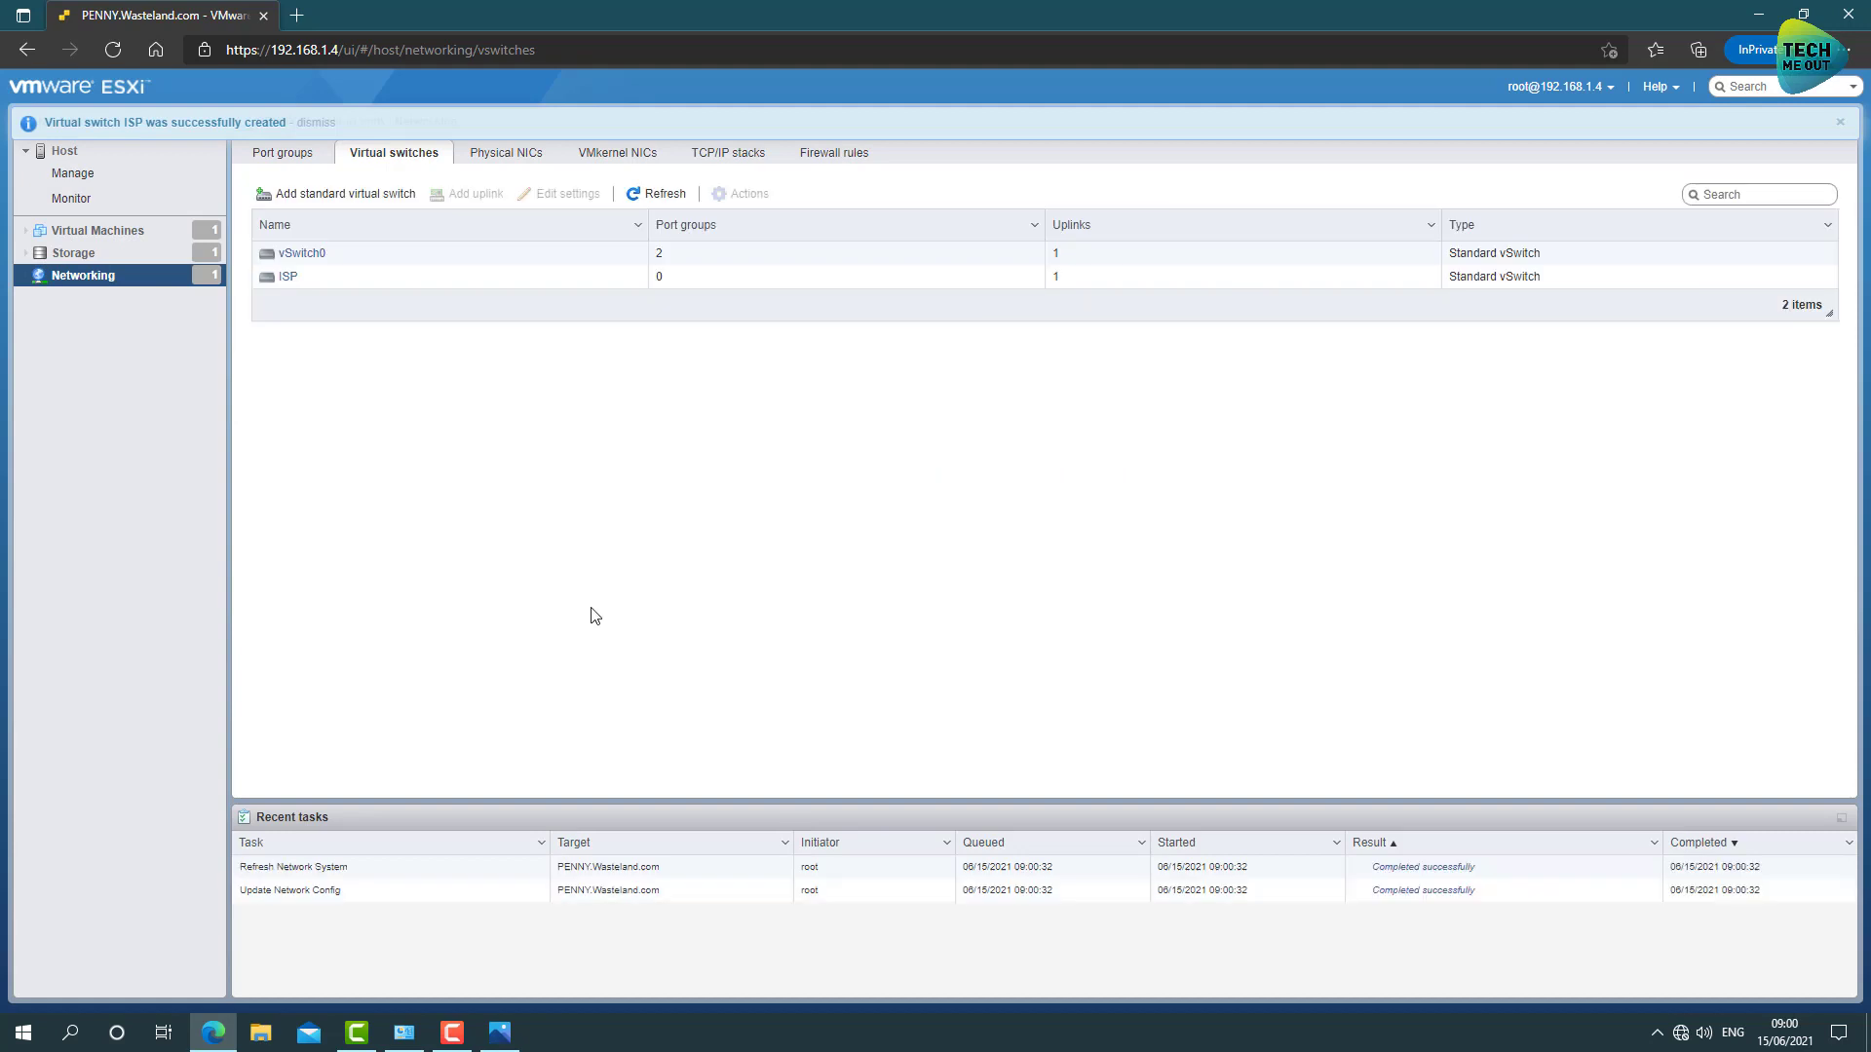
- Review the VM Network port group, then show Management Network's details
{"action": "left_click", "coordinate": [299, 159]}
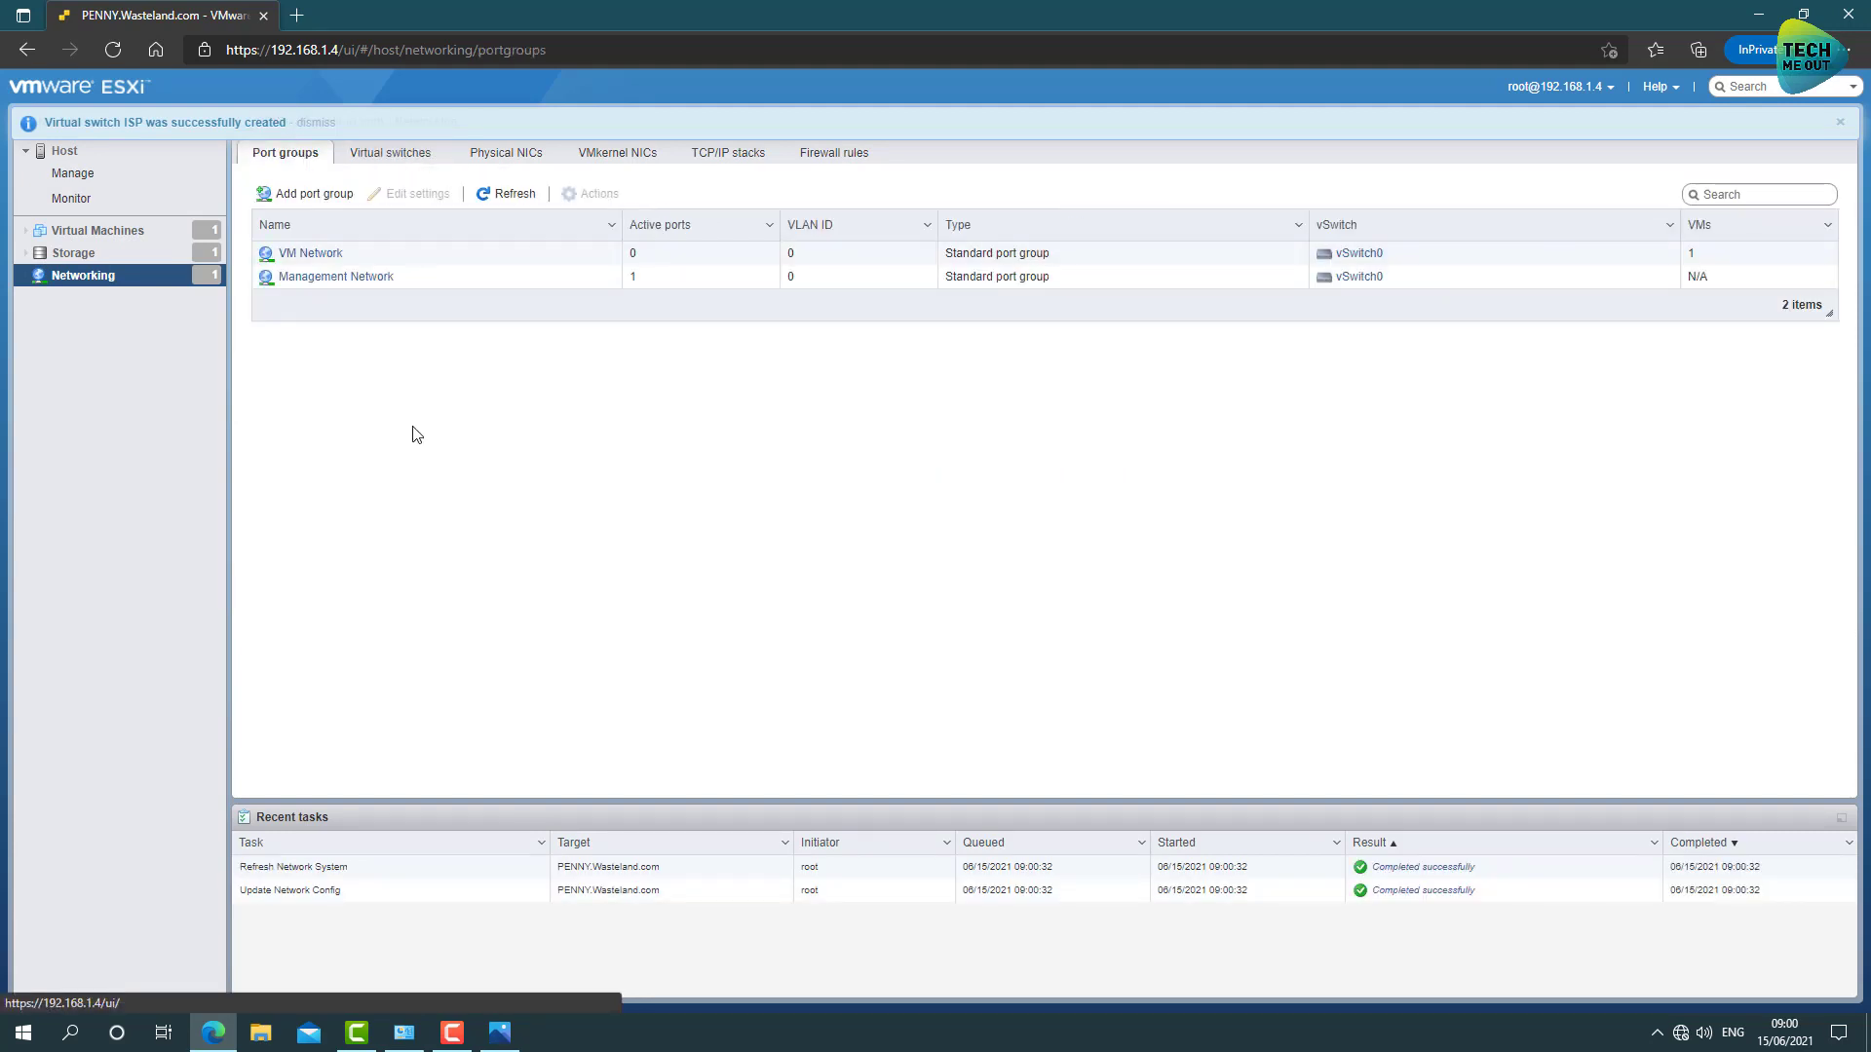
{"action": "left_click", "coordinate": [368, 257]}
{"action": "left_click", "coordinate": [408, 282]}
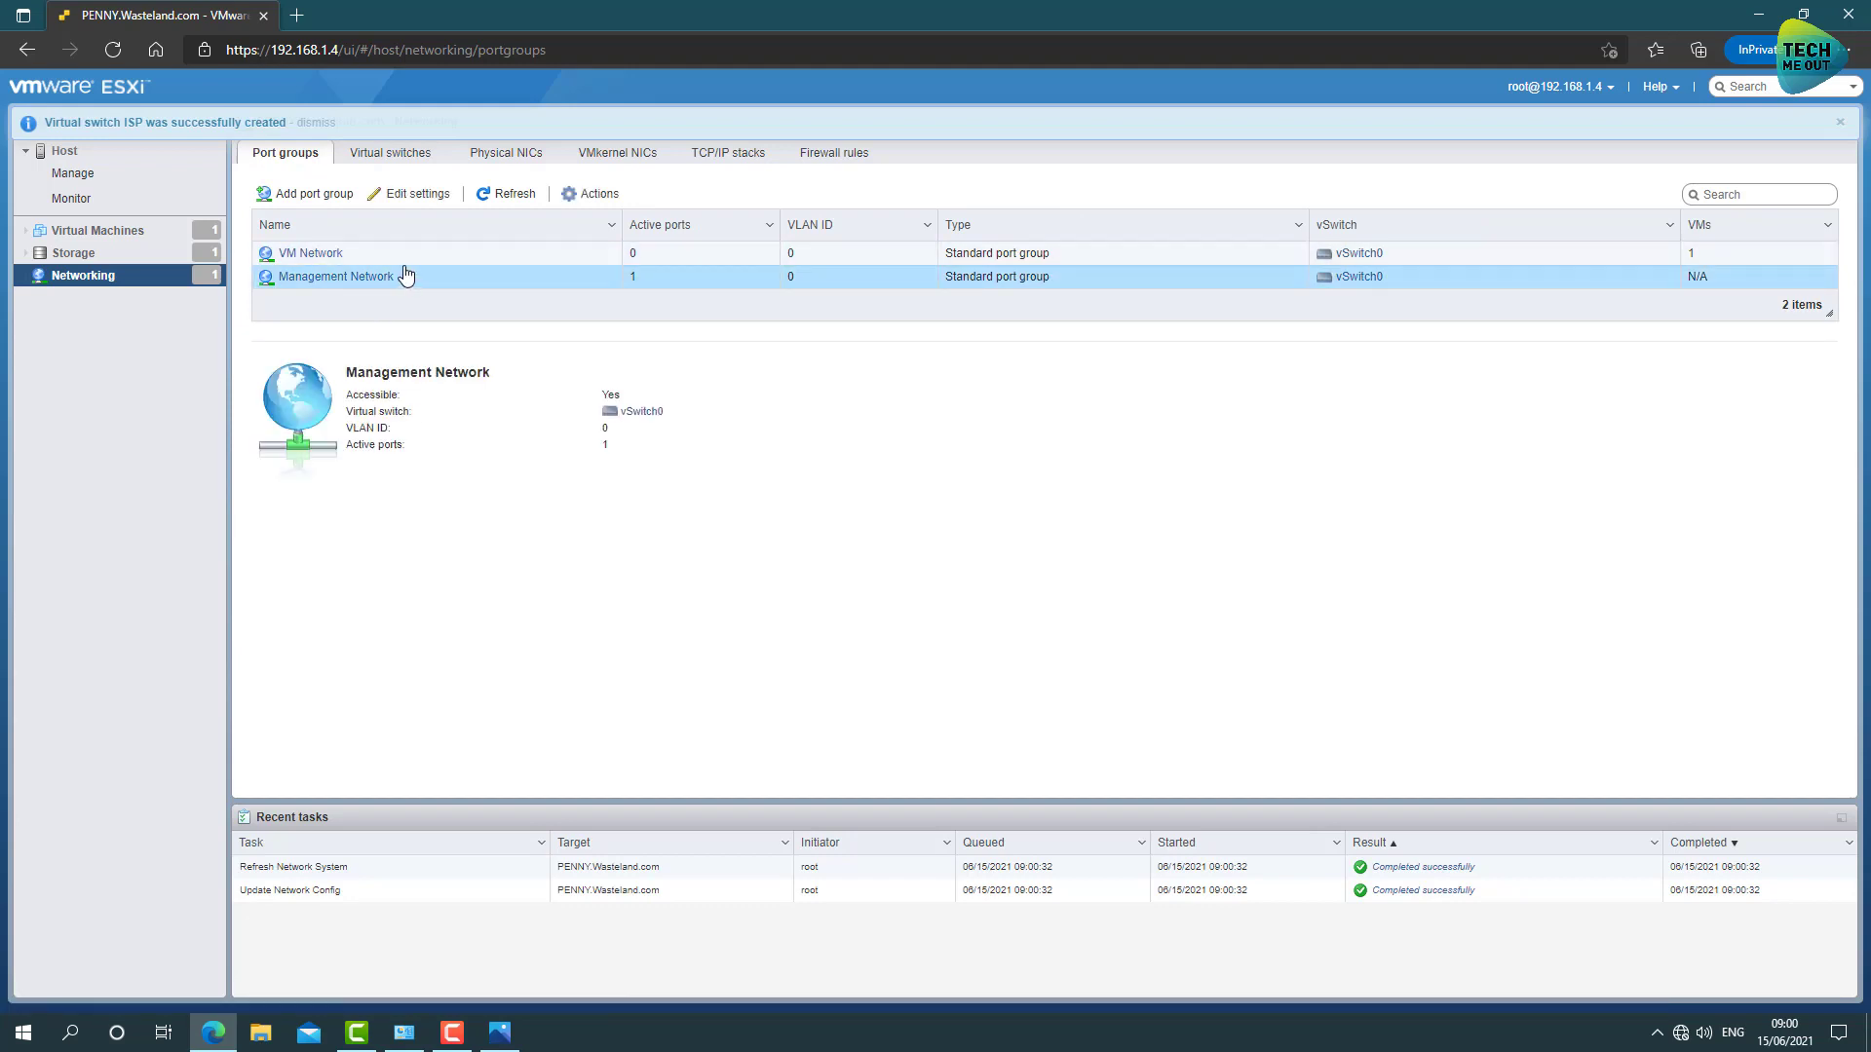
{"action": "left_click", "coordinate": [407, 263]}
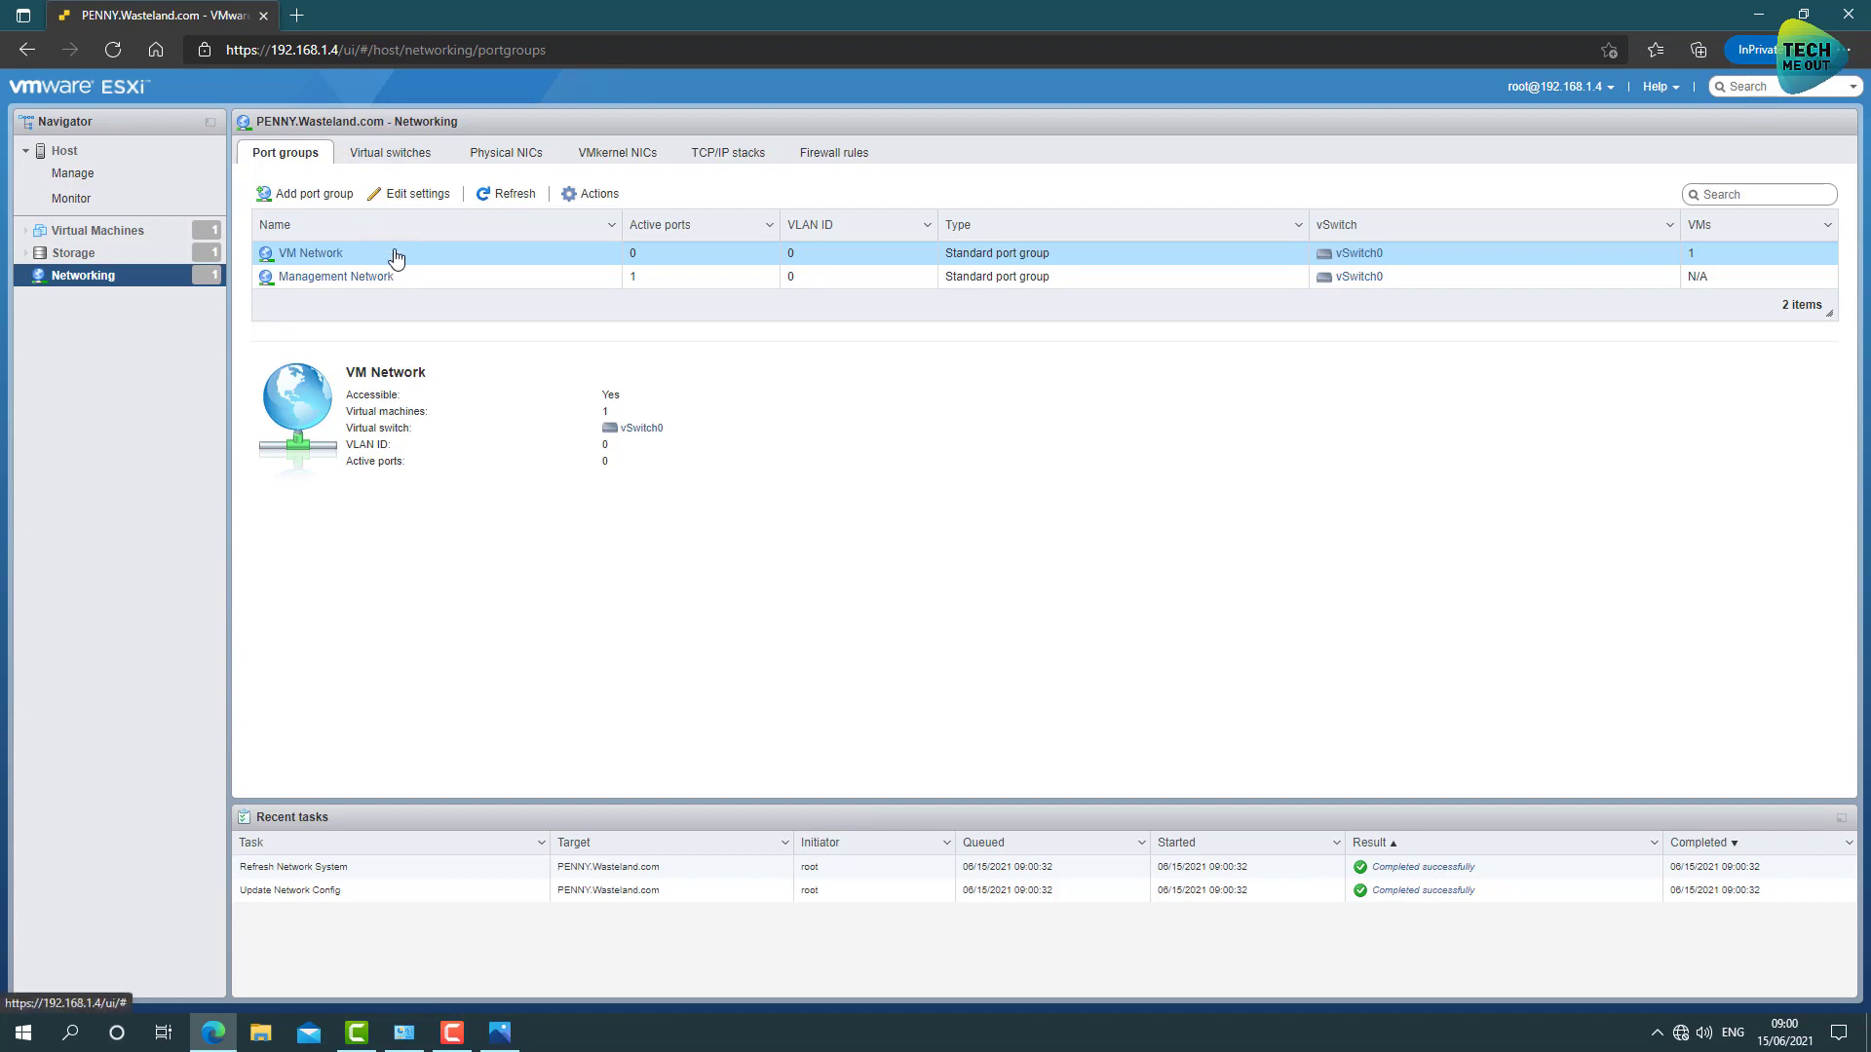
{"action": "right_click", "coordinate": [391, 258]}
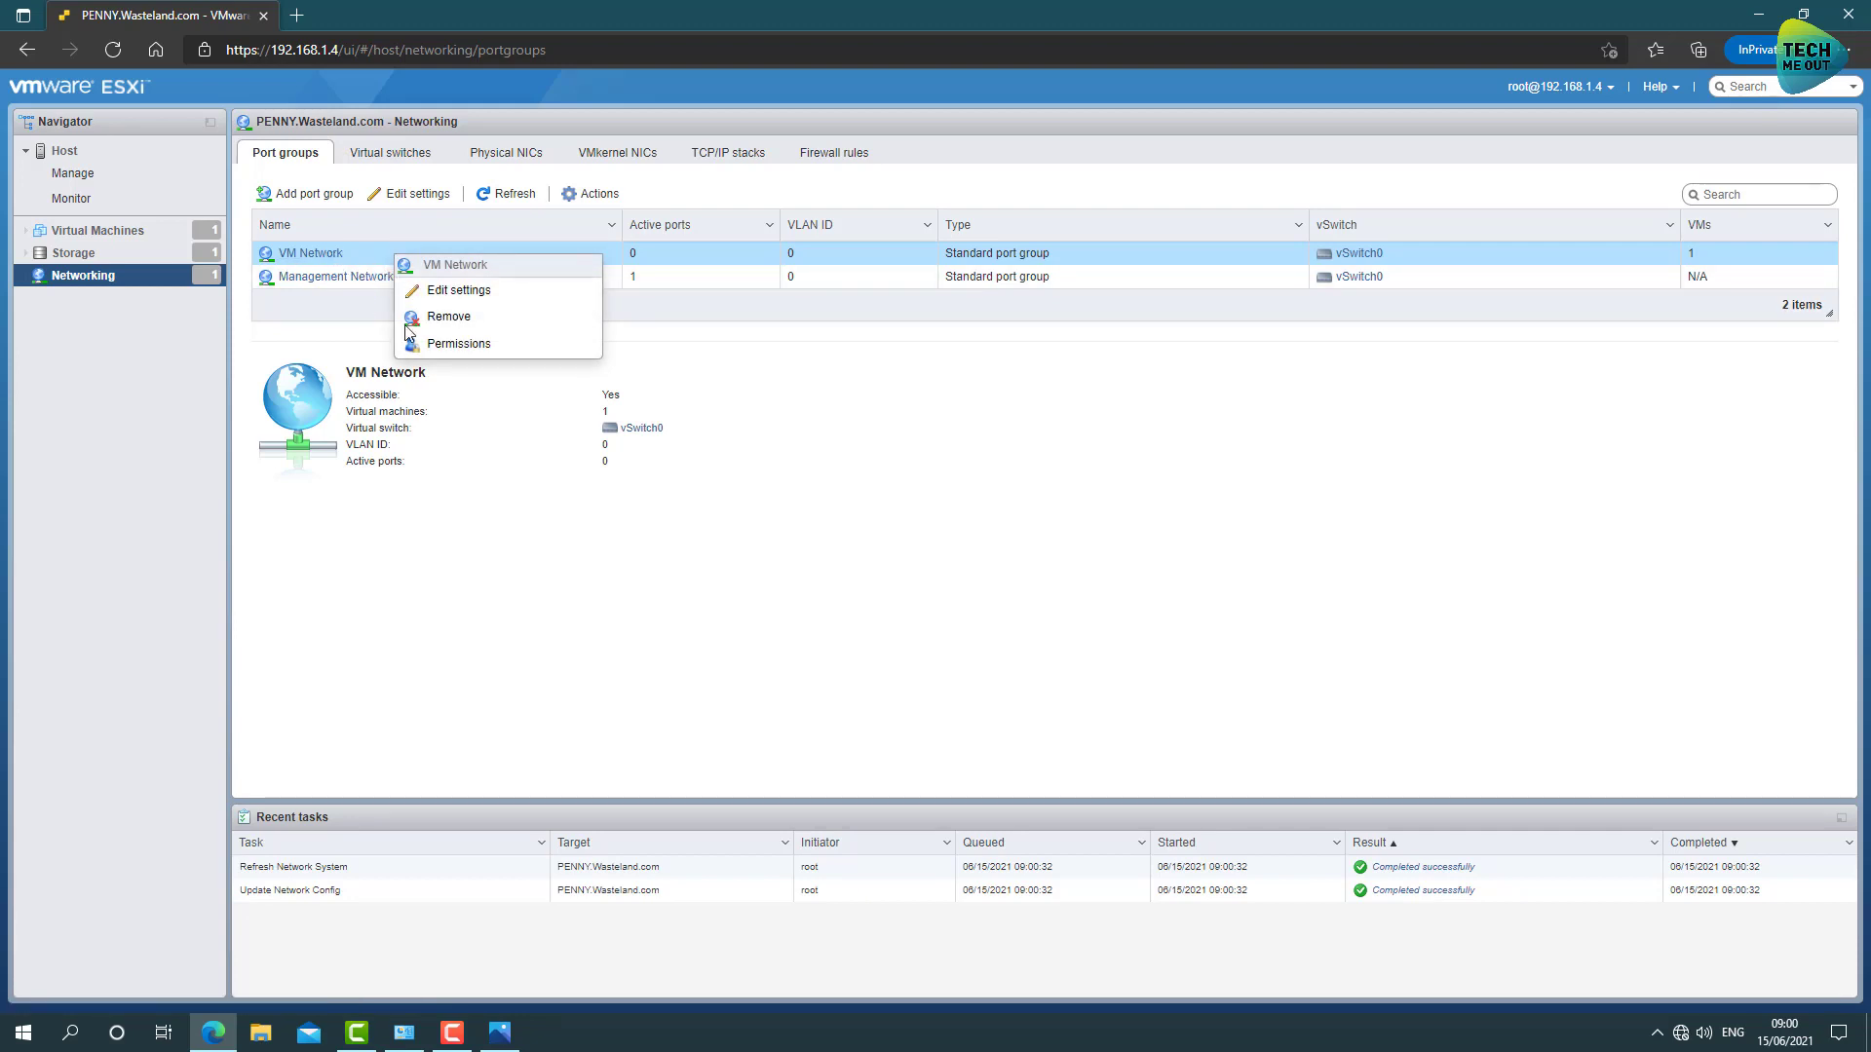
{"action": "left_click", "coordinate": [879, 501]}
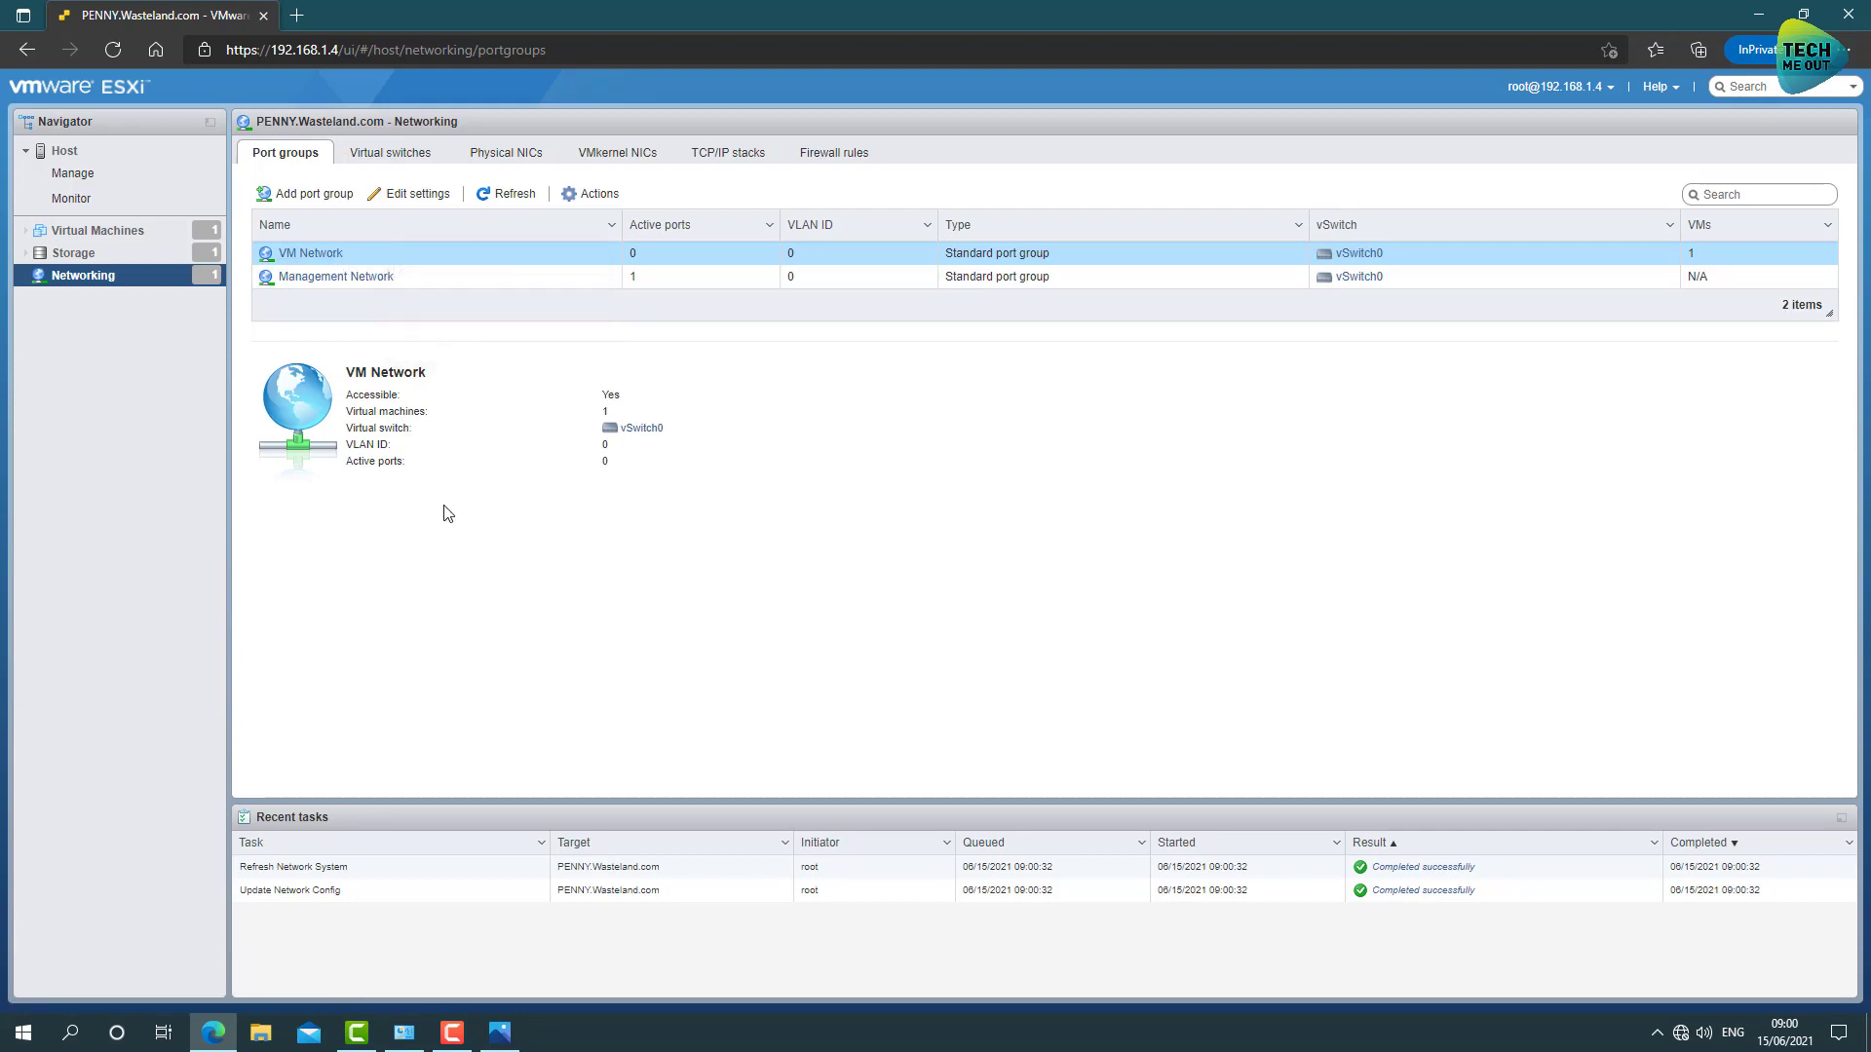
{"action": "left_click", "coordinate": [449, 282]}
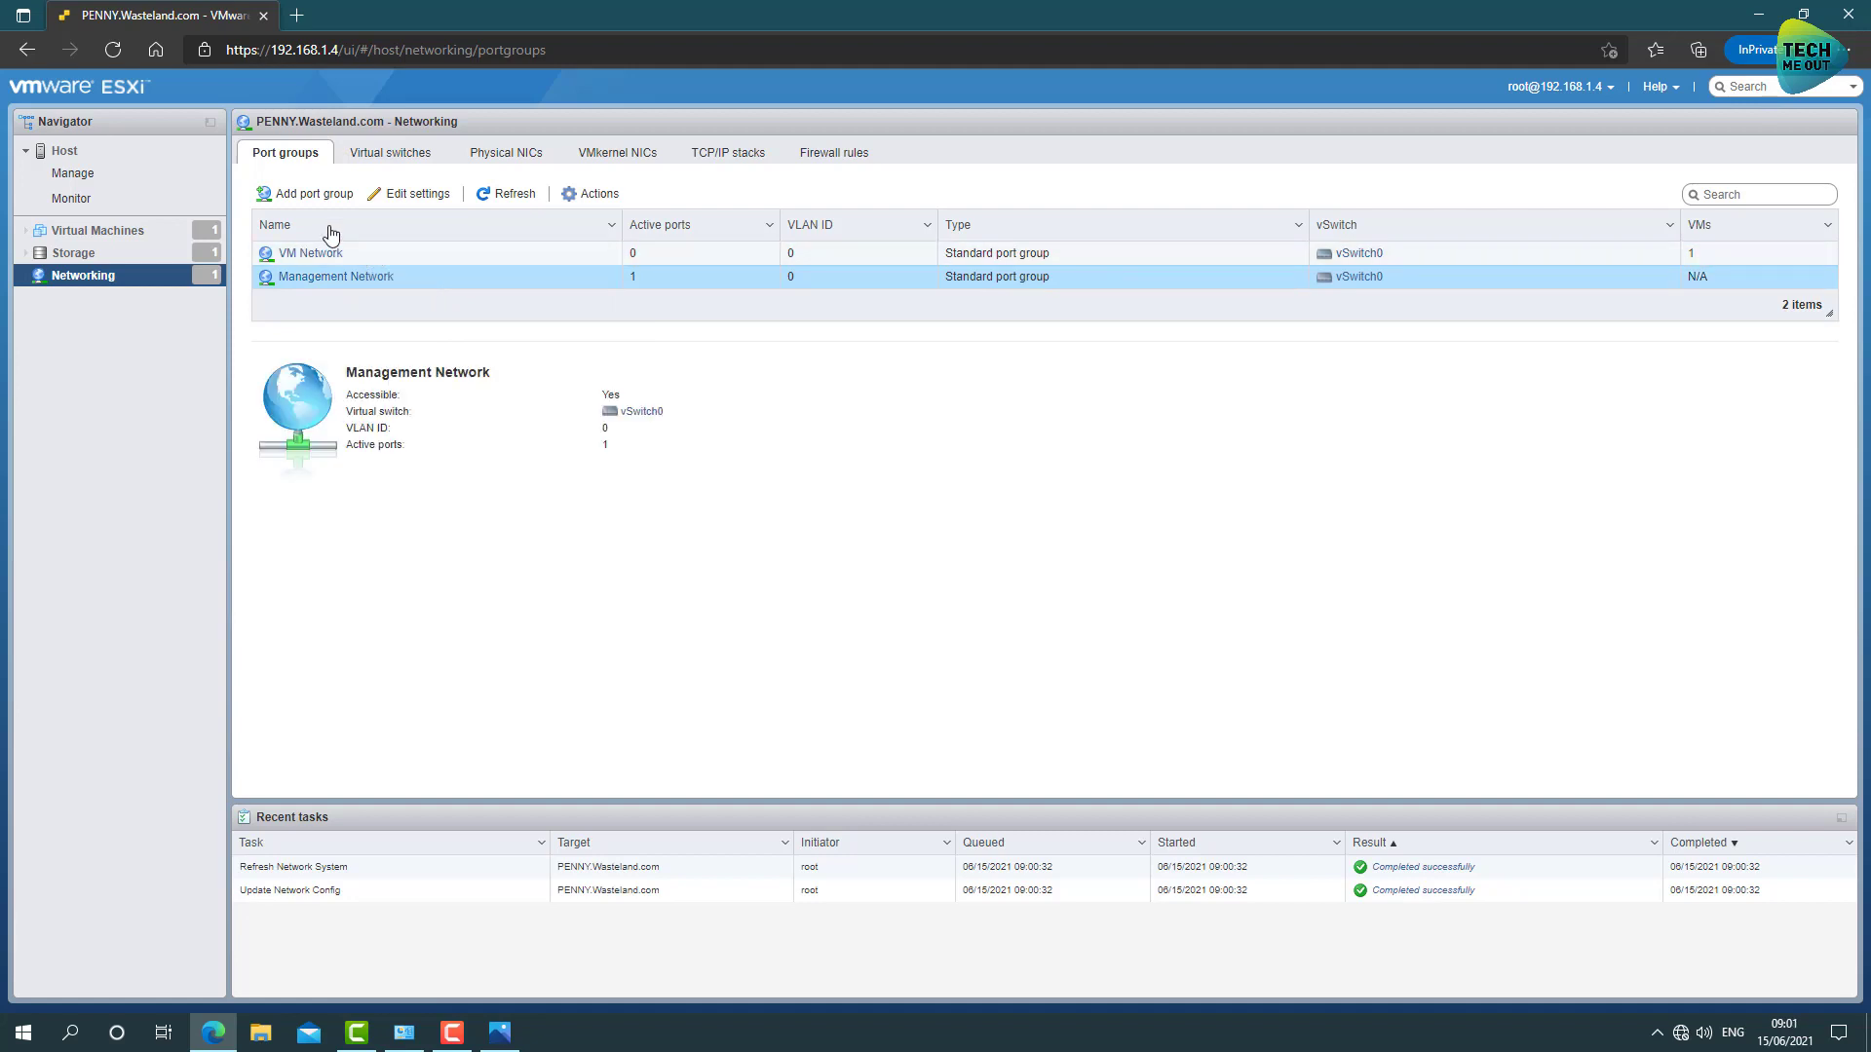
- Add port groups LAN and ALL (VLAN ID 4095) on vSwitch0
{"action": "left_click", "coordinate": [308, 200]}
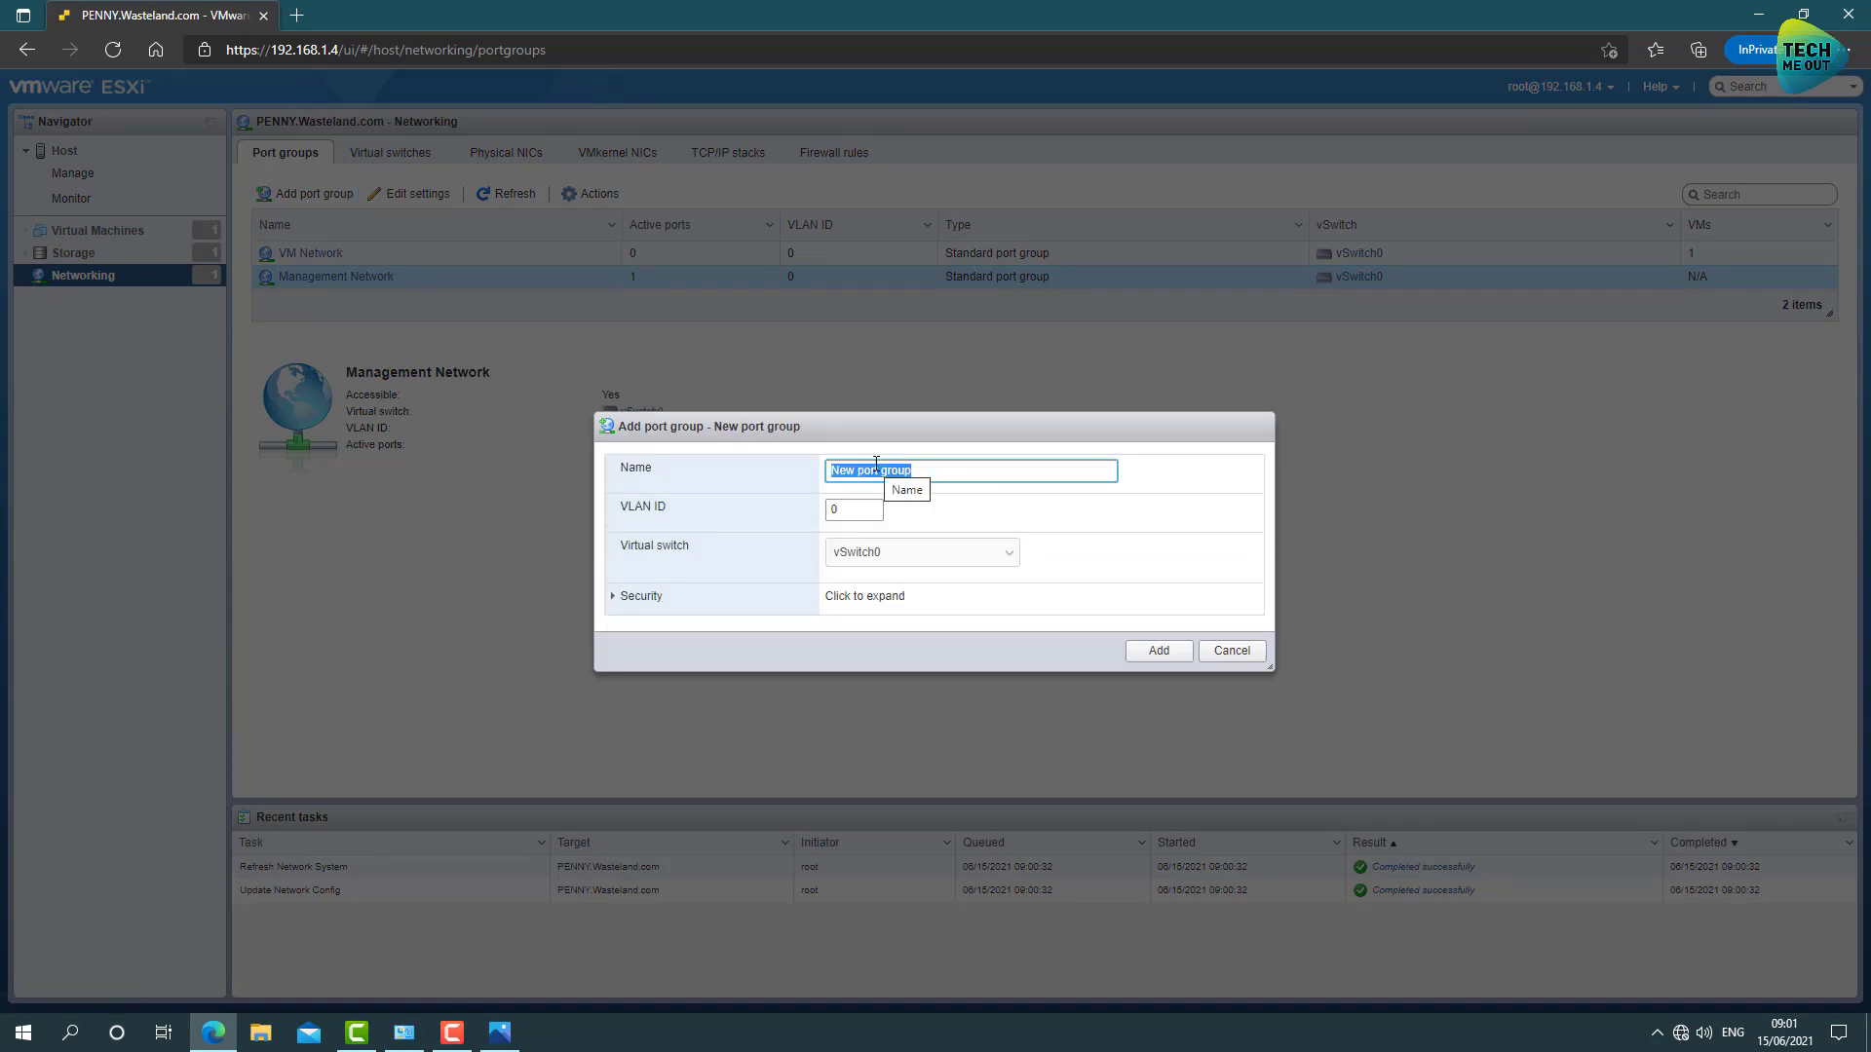
{"action": "type", "text": "LAN"}
{"action": "left_click", "coordinate": [1156, 653]}
{"action": "left_click", "coordinate": [305, 193]}
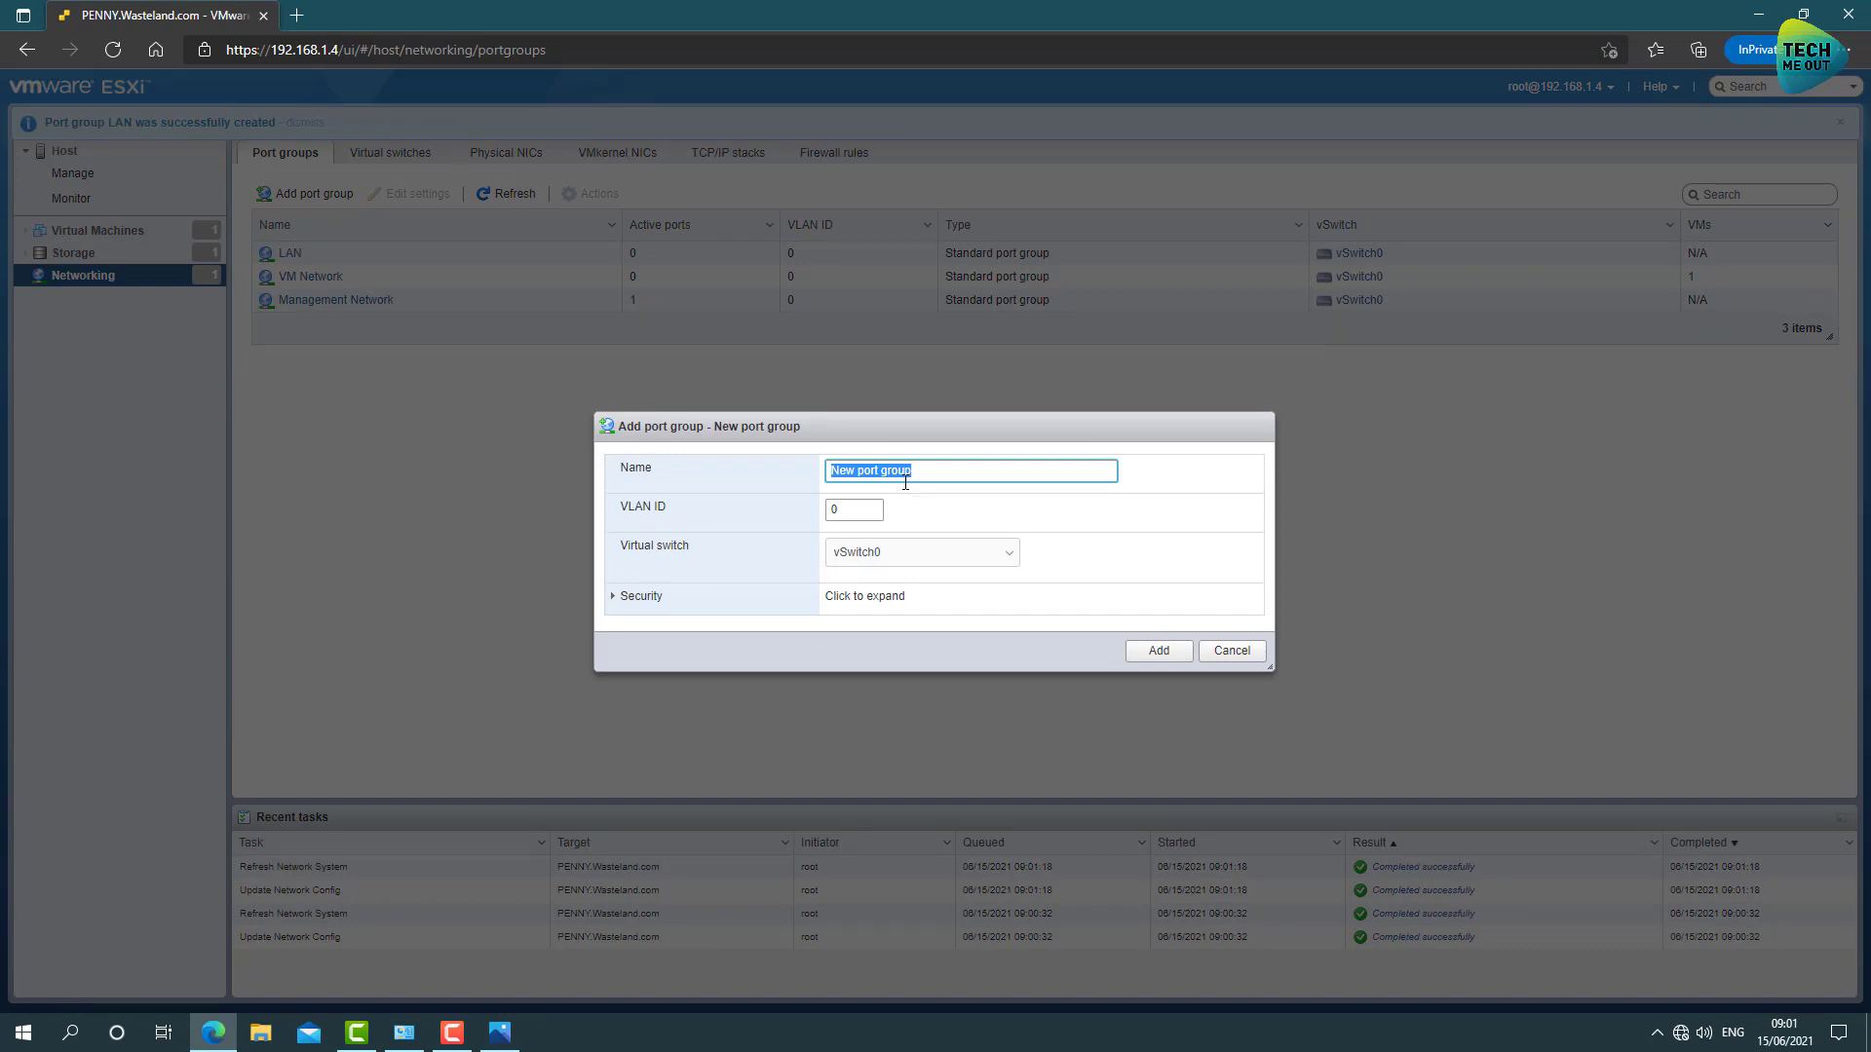
{"action": "type", "text": "ALL"}
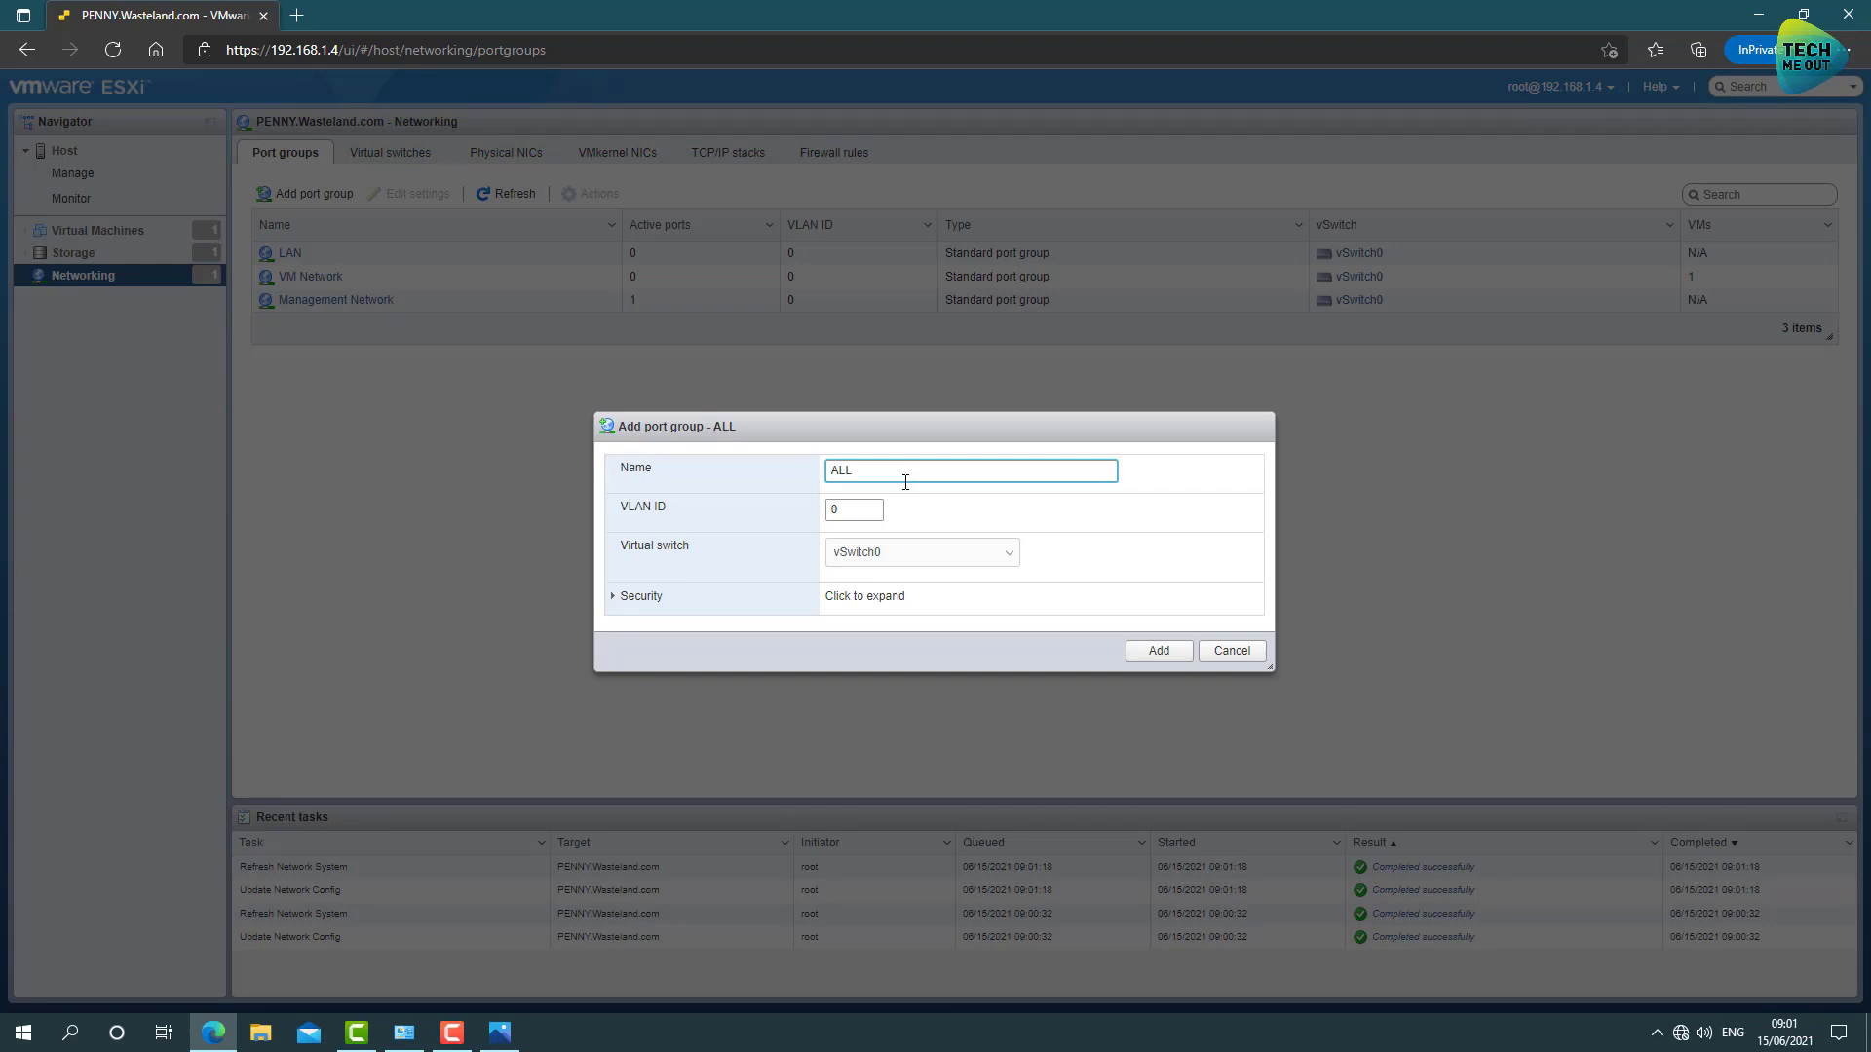
{"action": "left_click", "coordinate": [837, 511]}
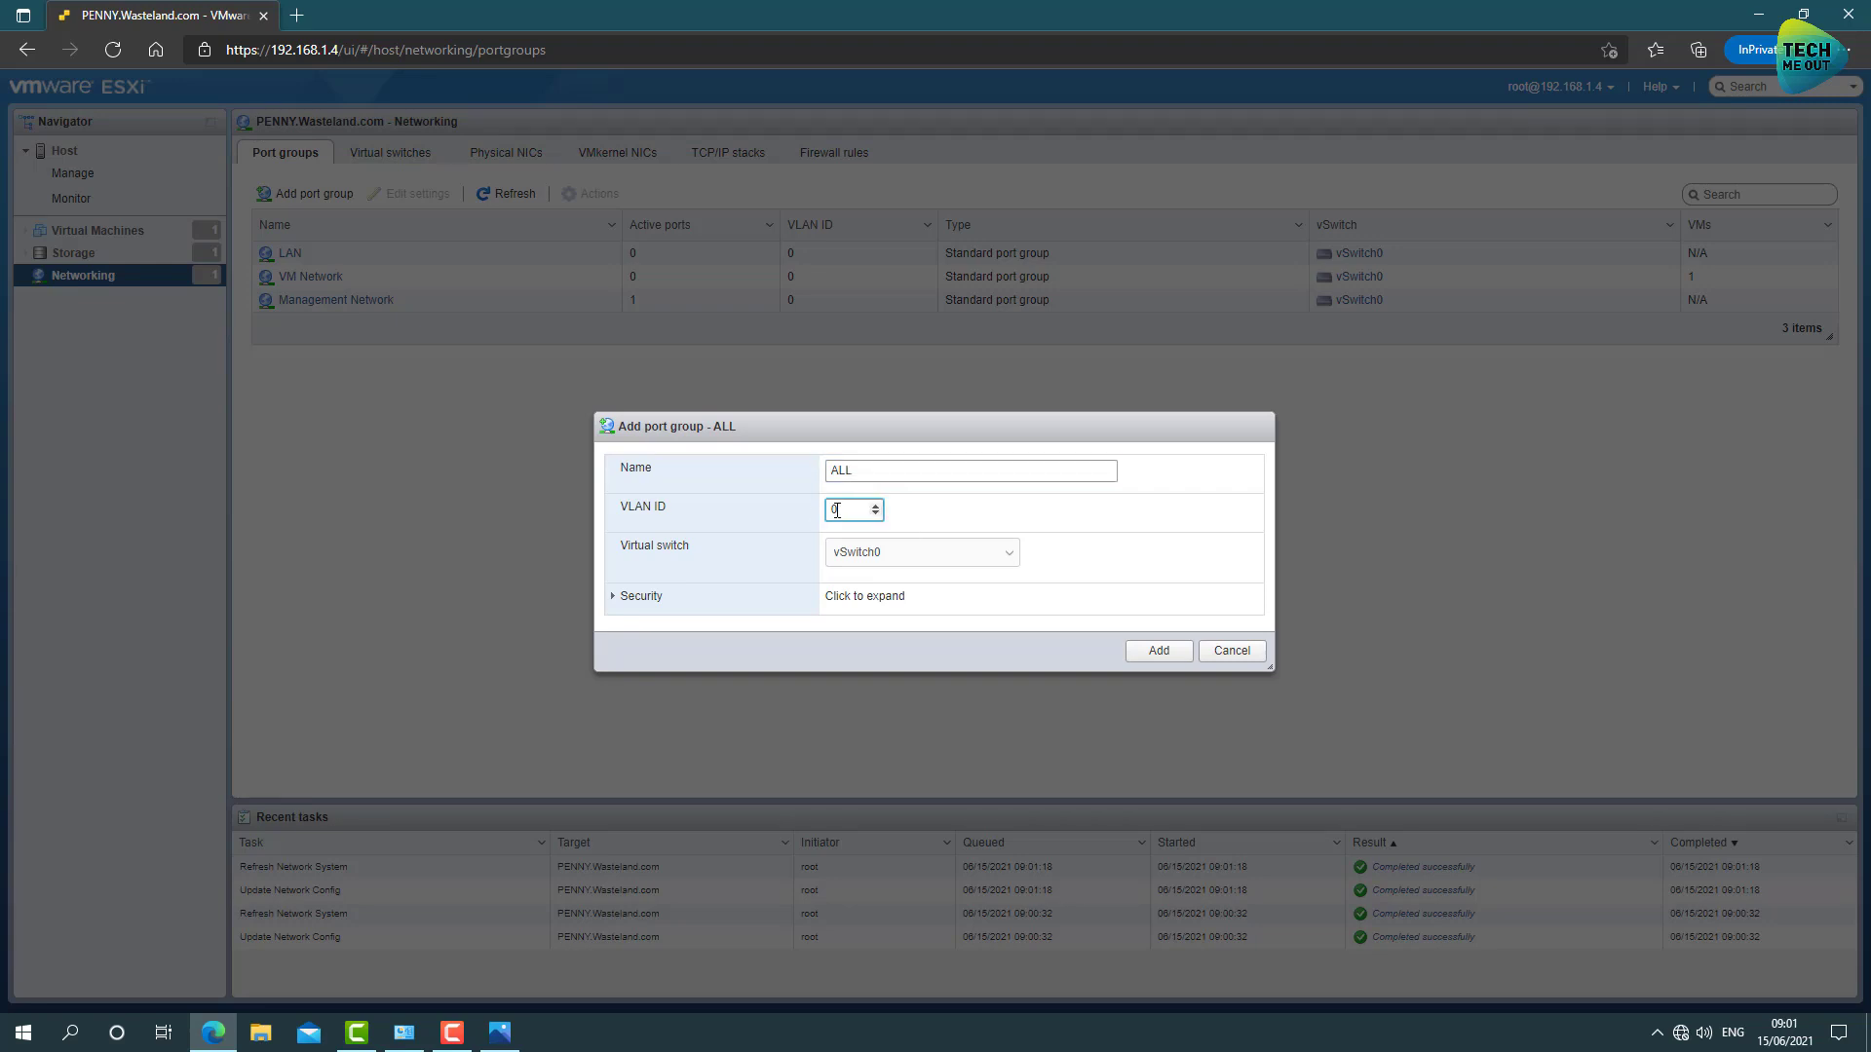
{"action": "double_click", "coordinate": [836, 511]}
{"action": "type", "text": "4095"}
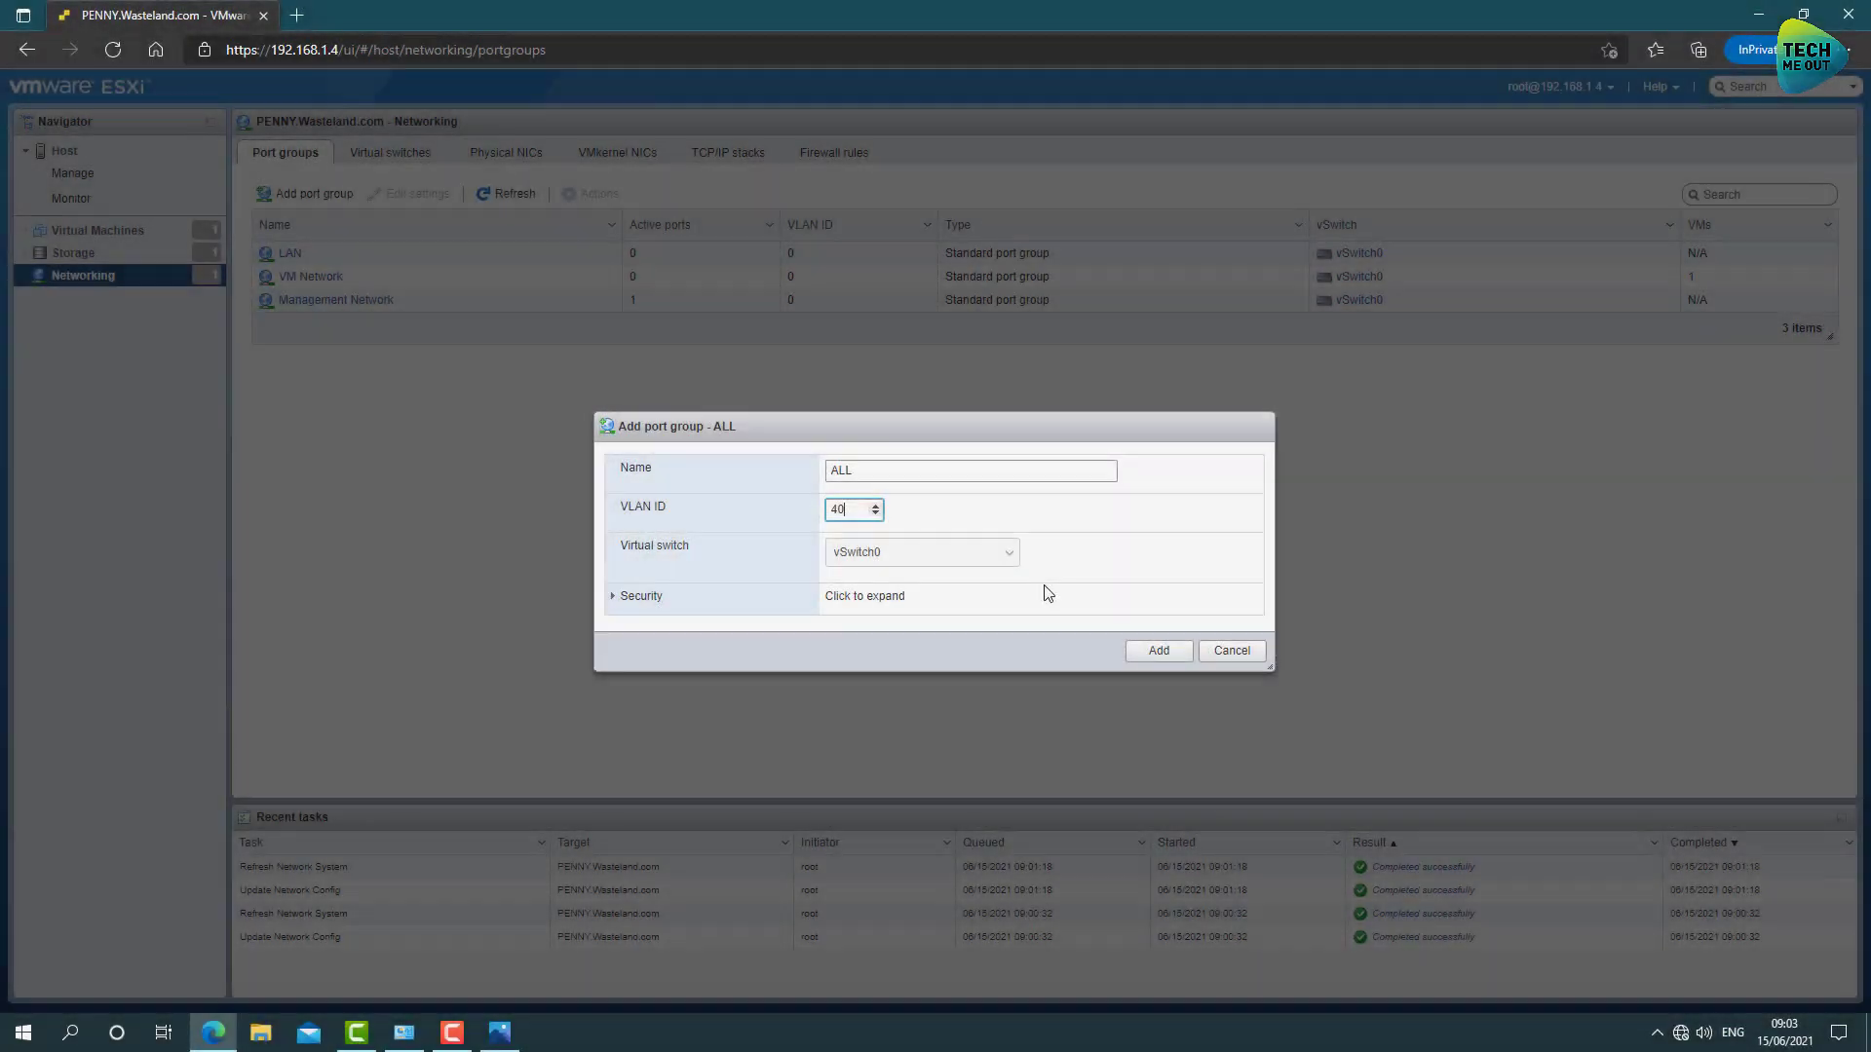
{"action": "left_click", "coordinate": [1157, 654]}
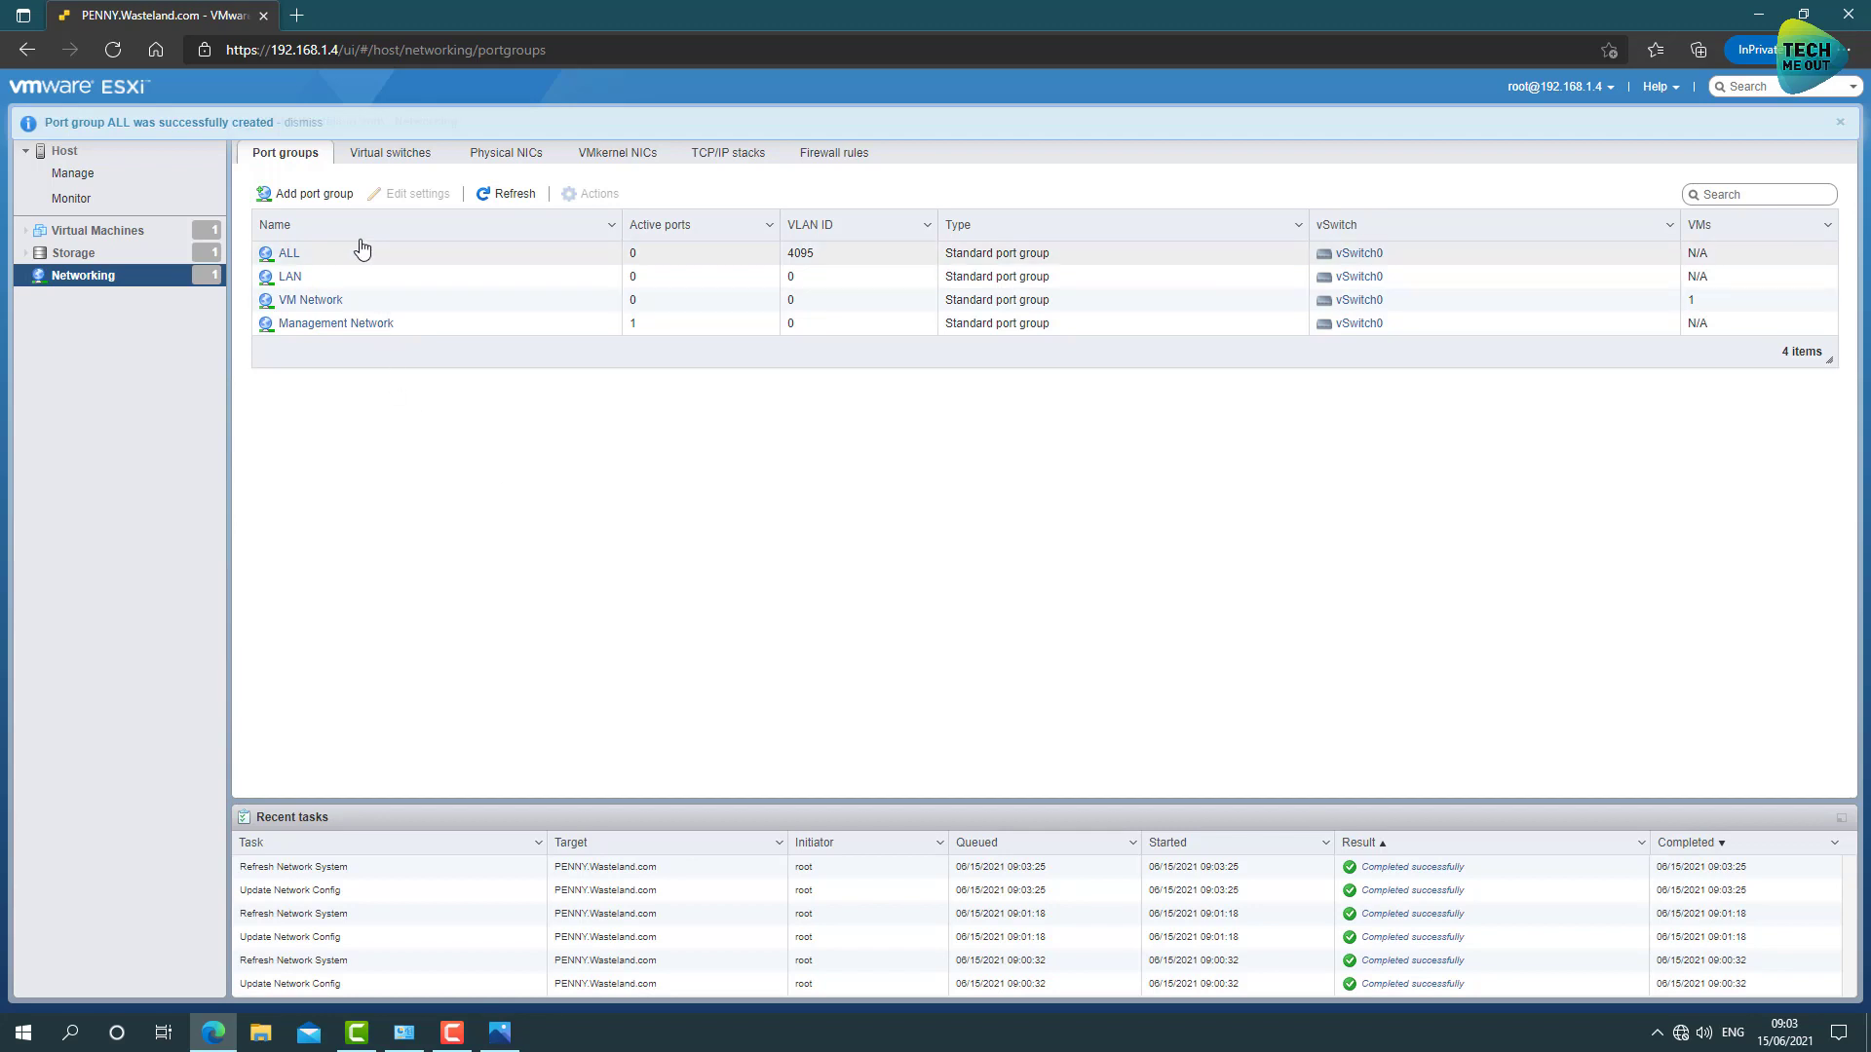
- Add port groups SERVER (VLAN 10) and CLIENT (VLAN 11) on vSwitch0
{"action": "left_click", "coordinate": [328, 208]}
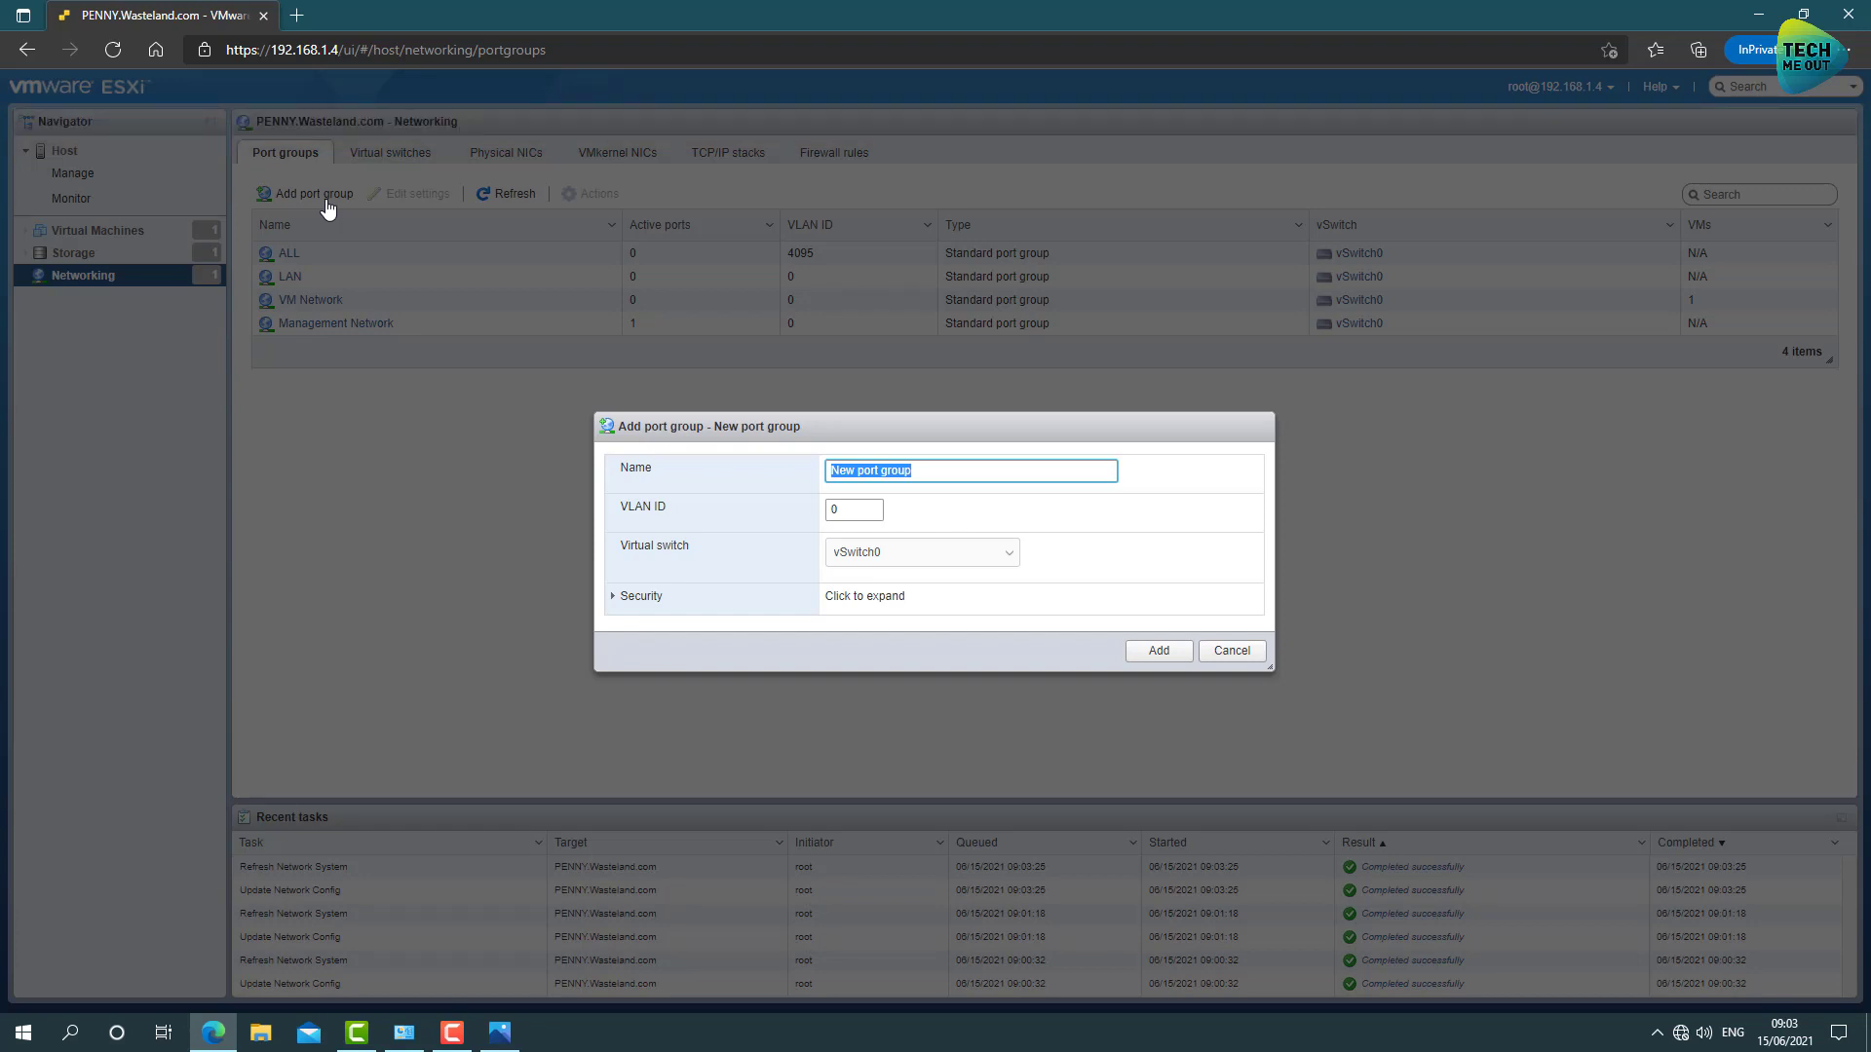
{"action": "type", "text": "SEVRER"}
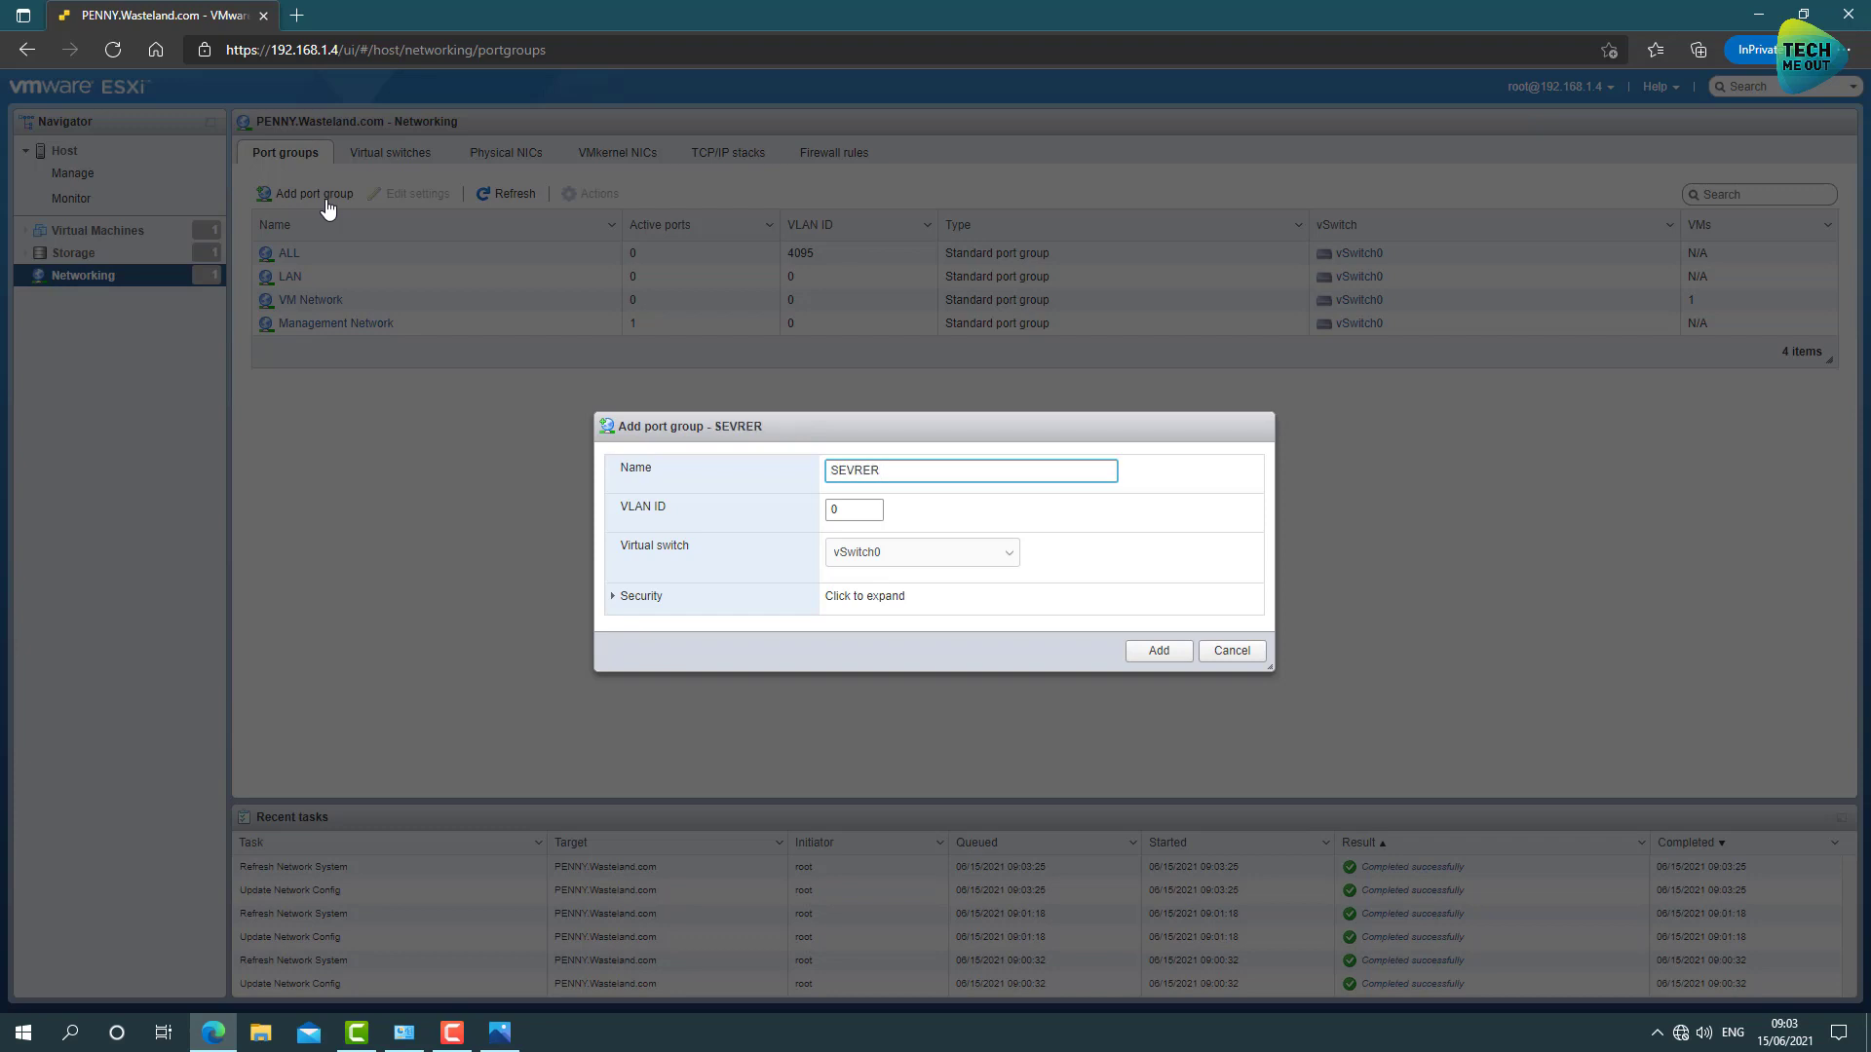
{"action": "key", "text": "Tab"}
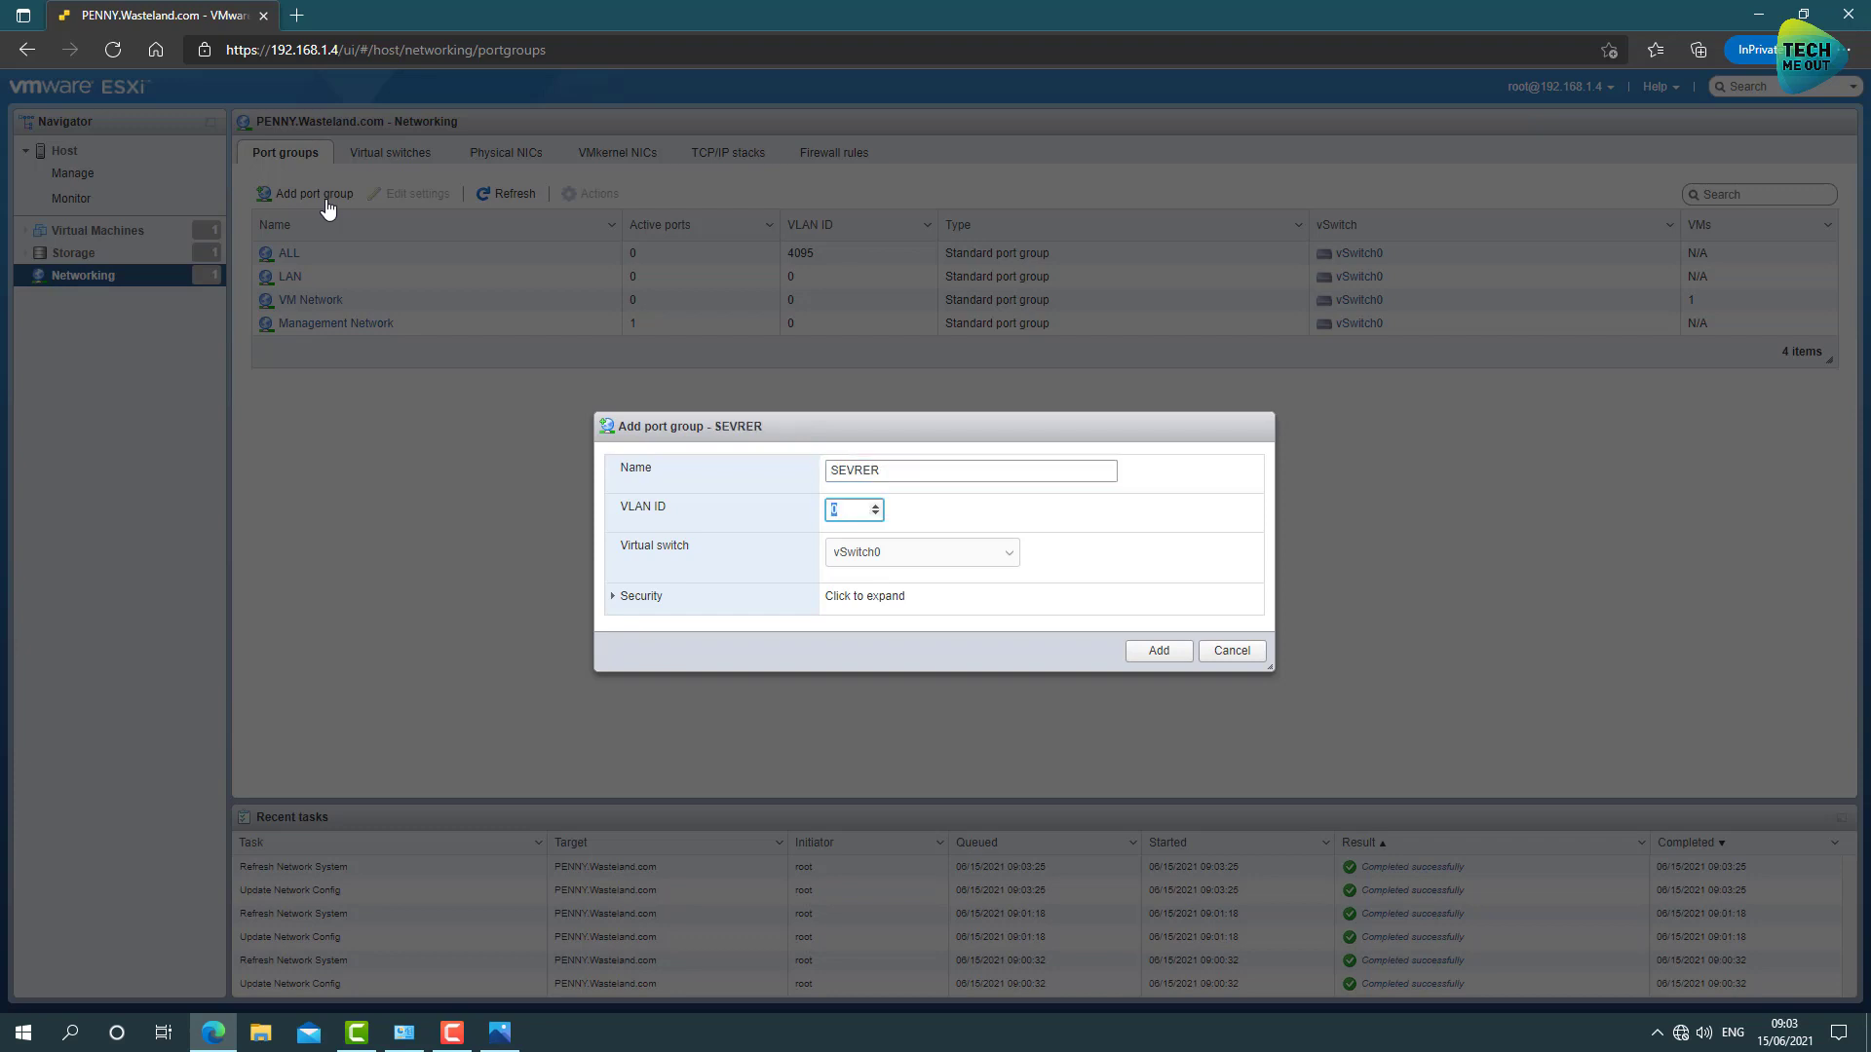
{"action": "type", "text": "10"}
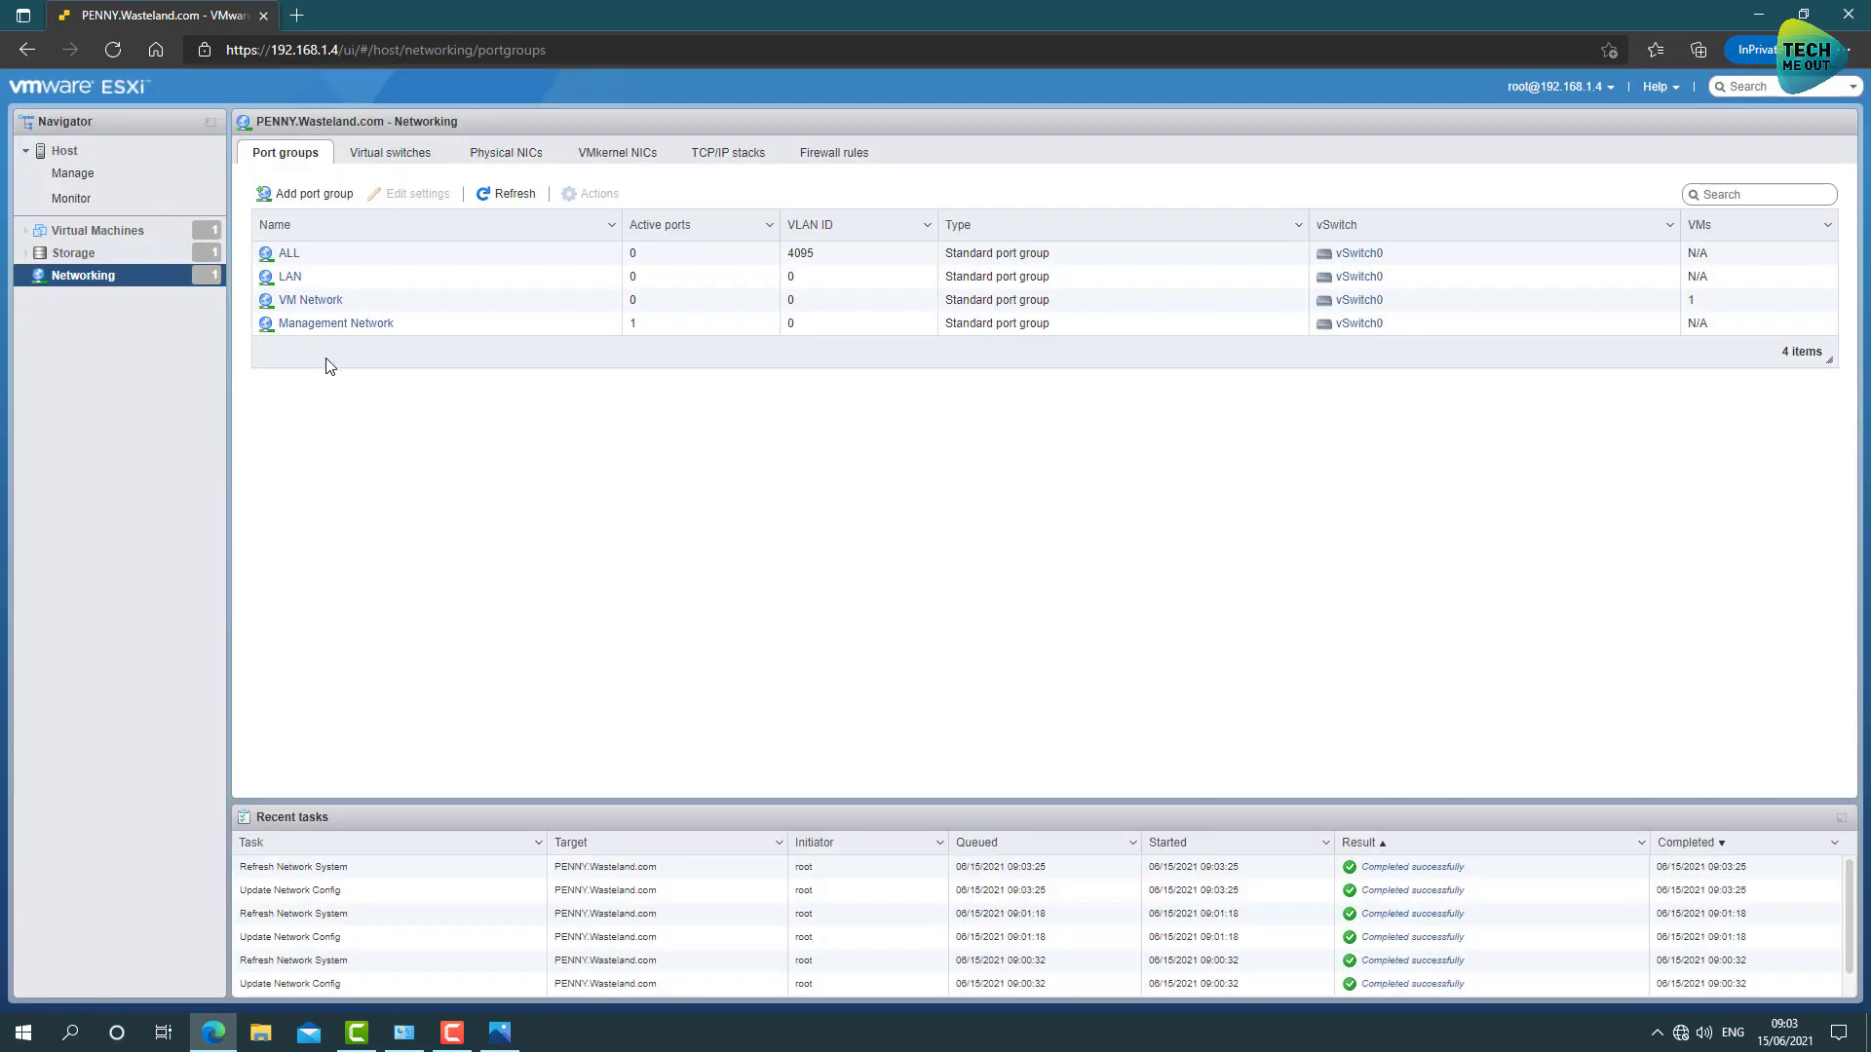
{"action": "left_click", "coordinate": [292, 193]}
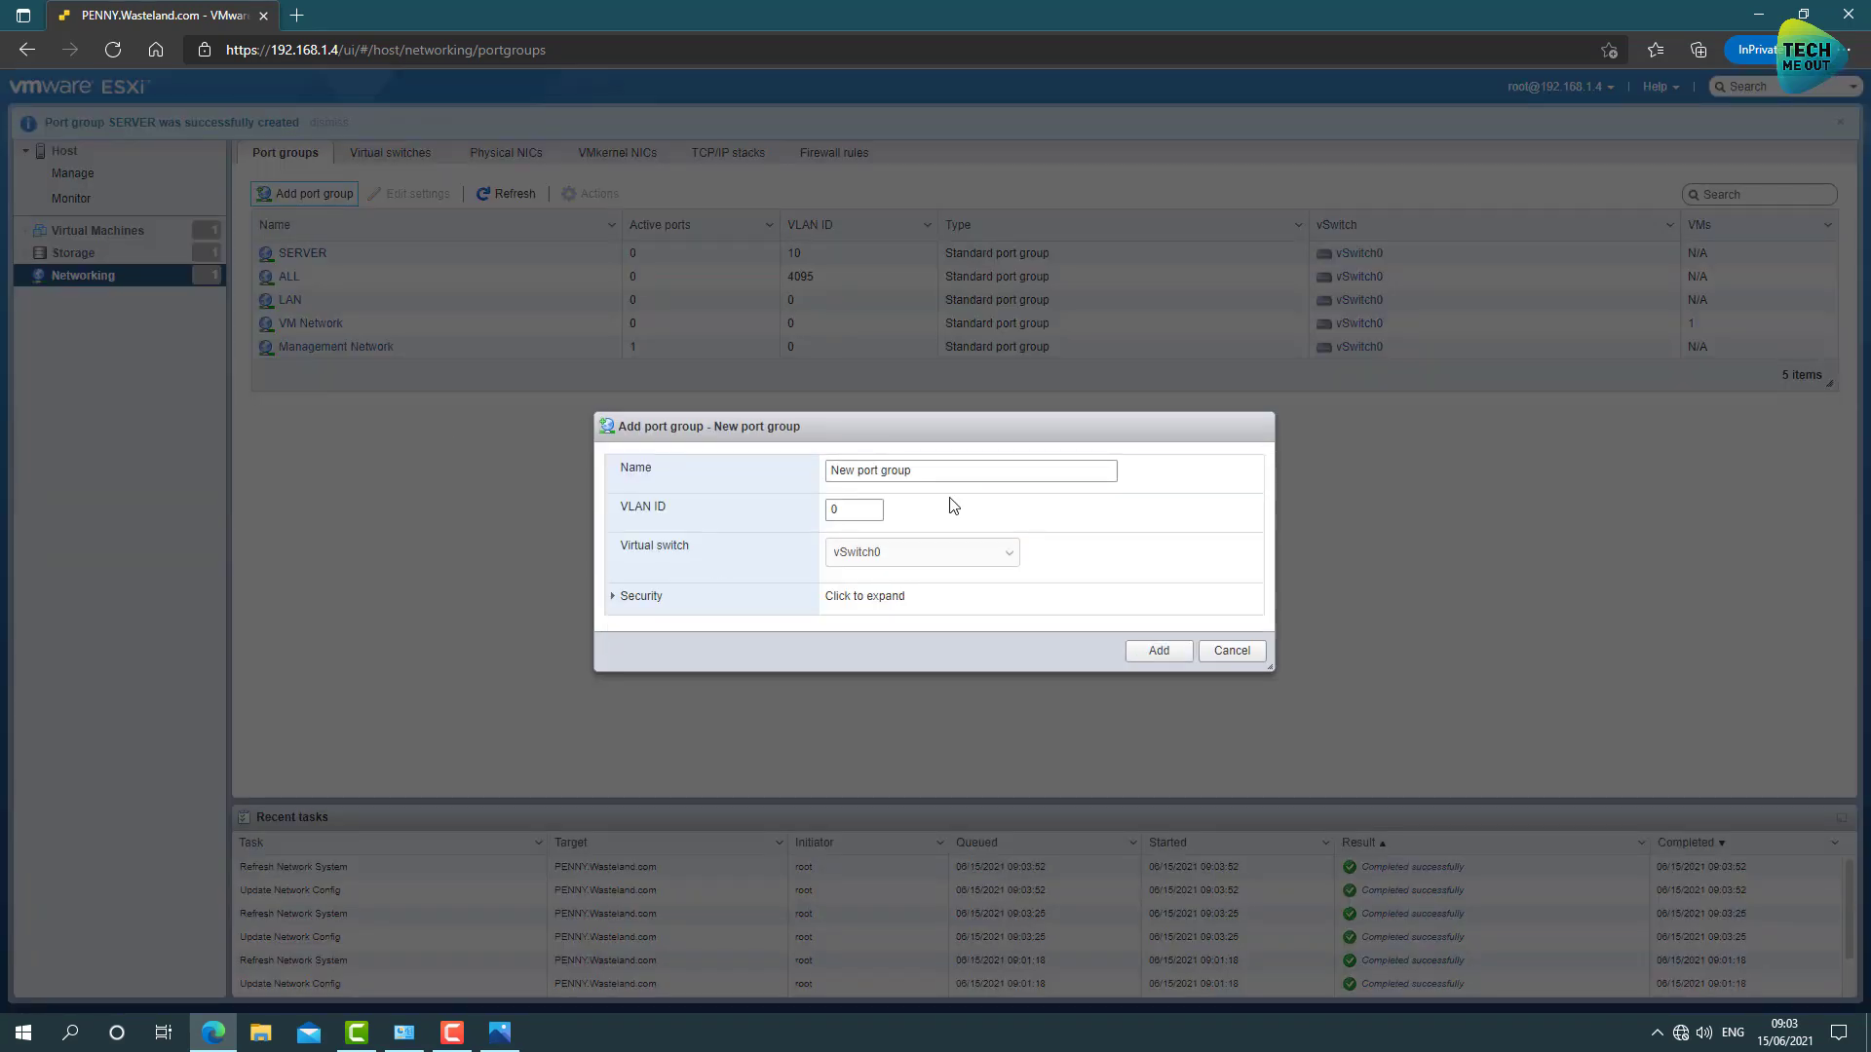
{"action": "type", "text": "CLIENT"}
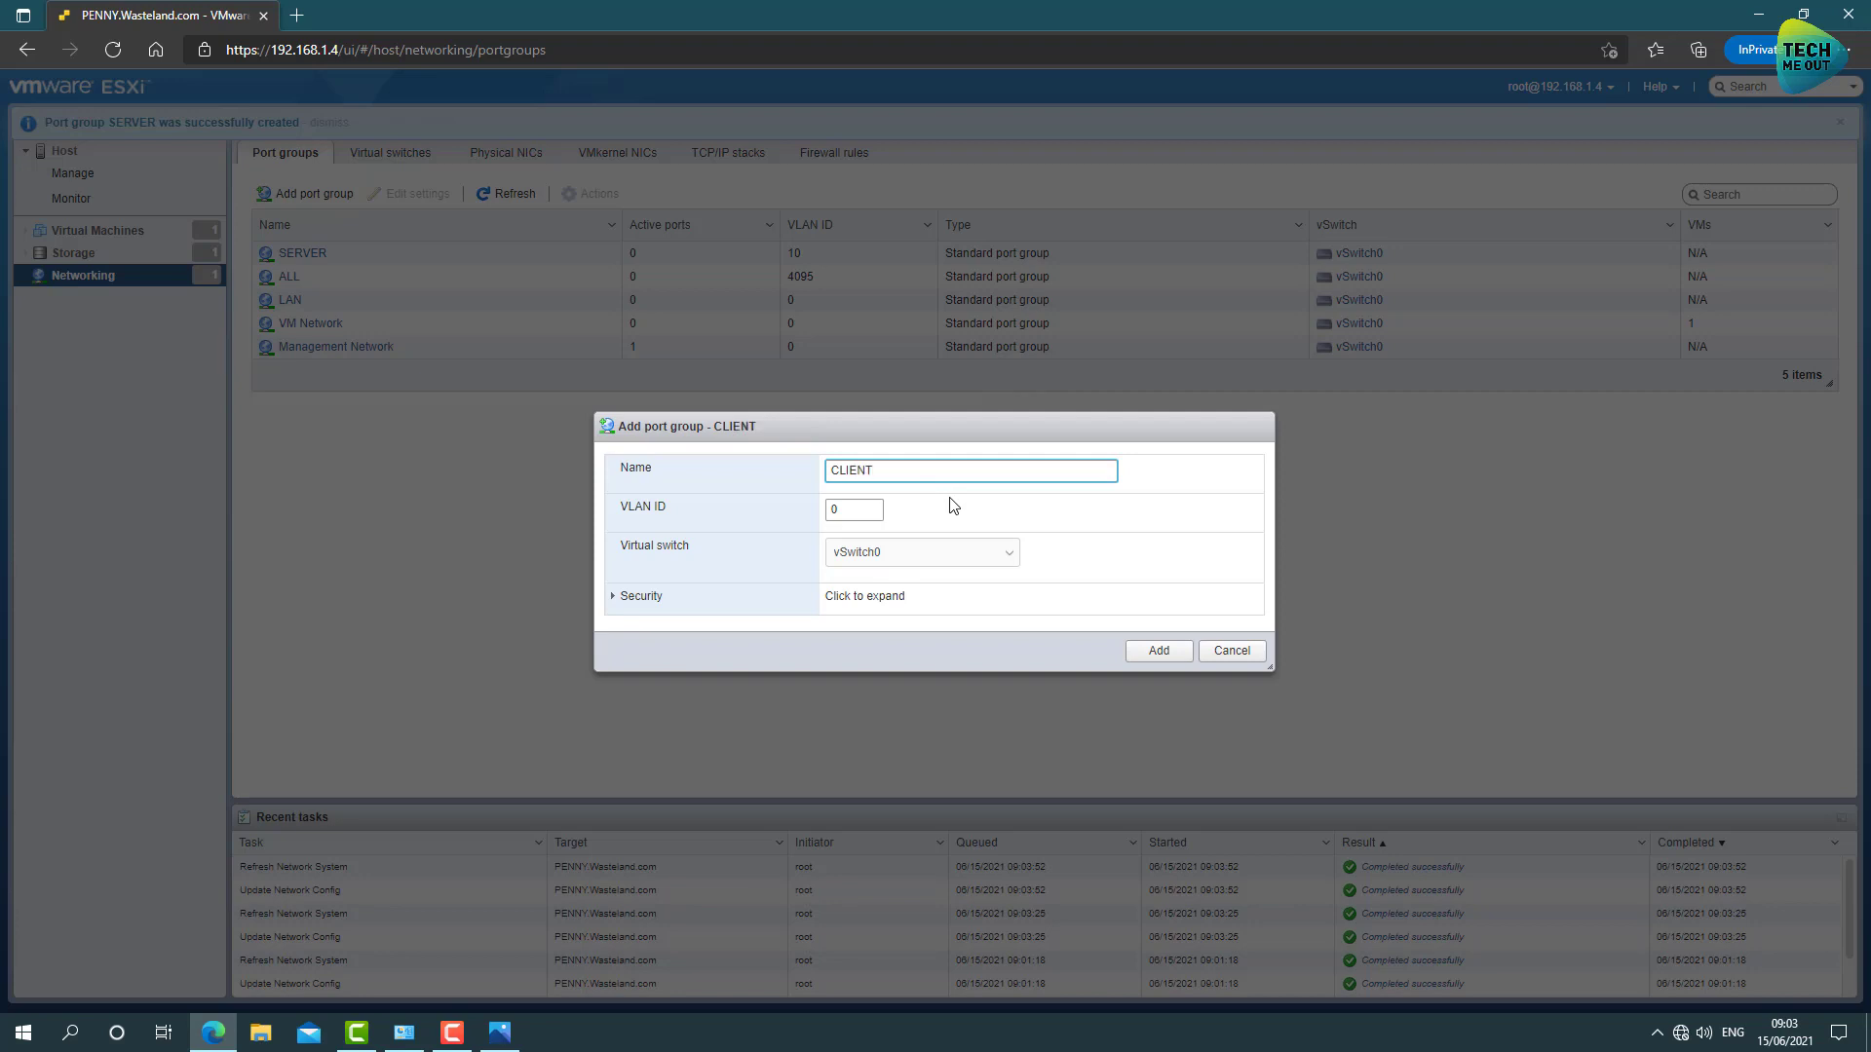
{"action": "left_click", "coordinate": [858, 512]}
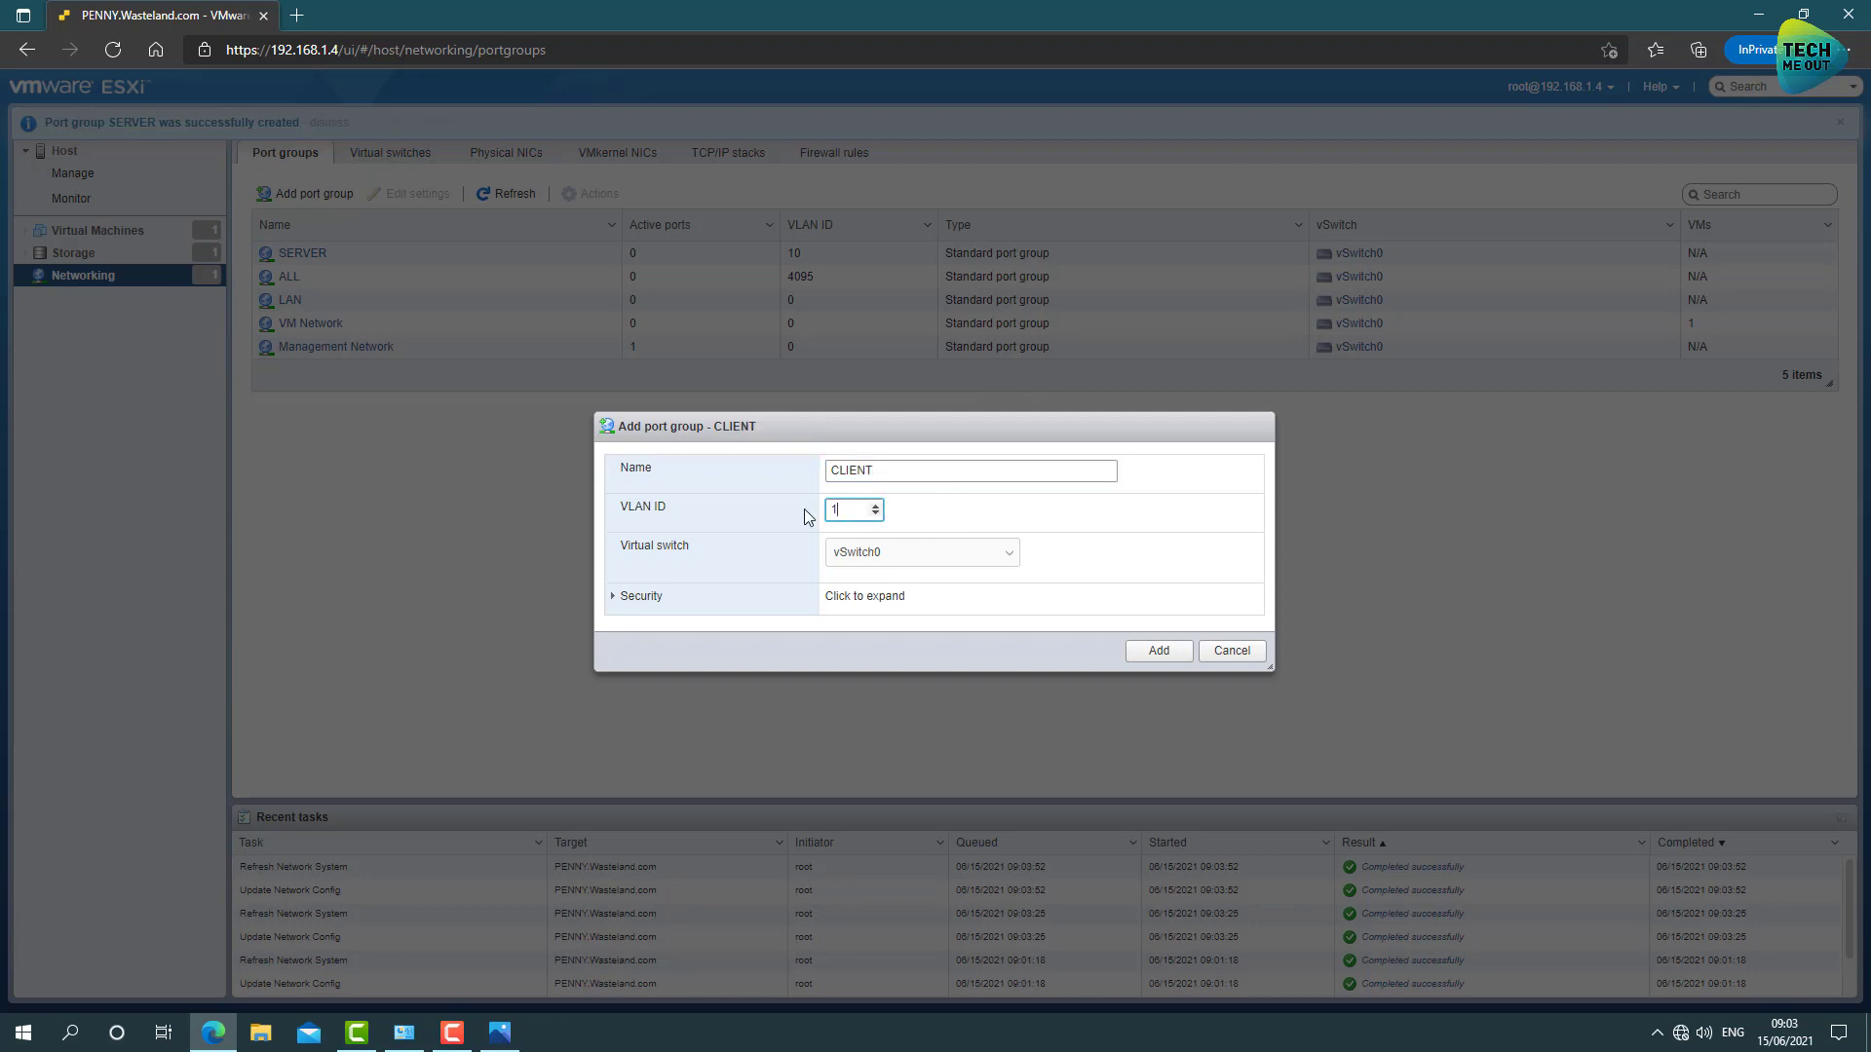
{"action": "left_click", "coordinate": [1155, 650]}
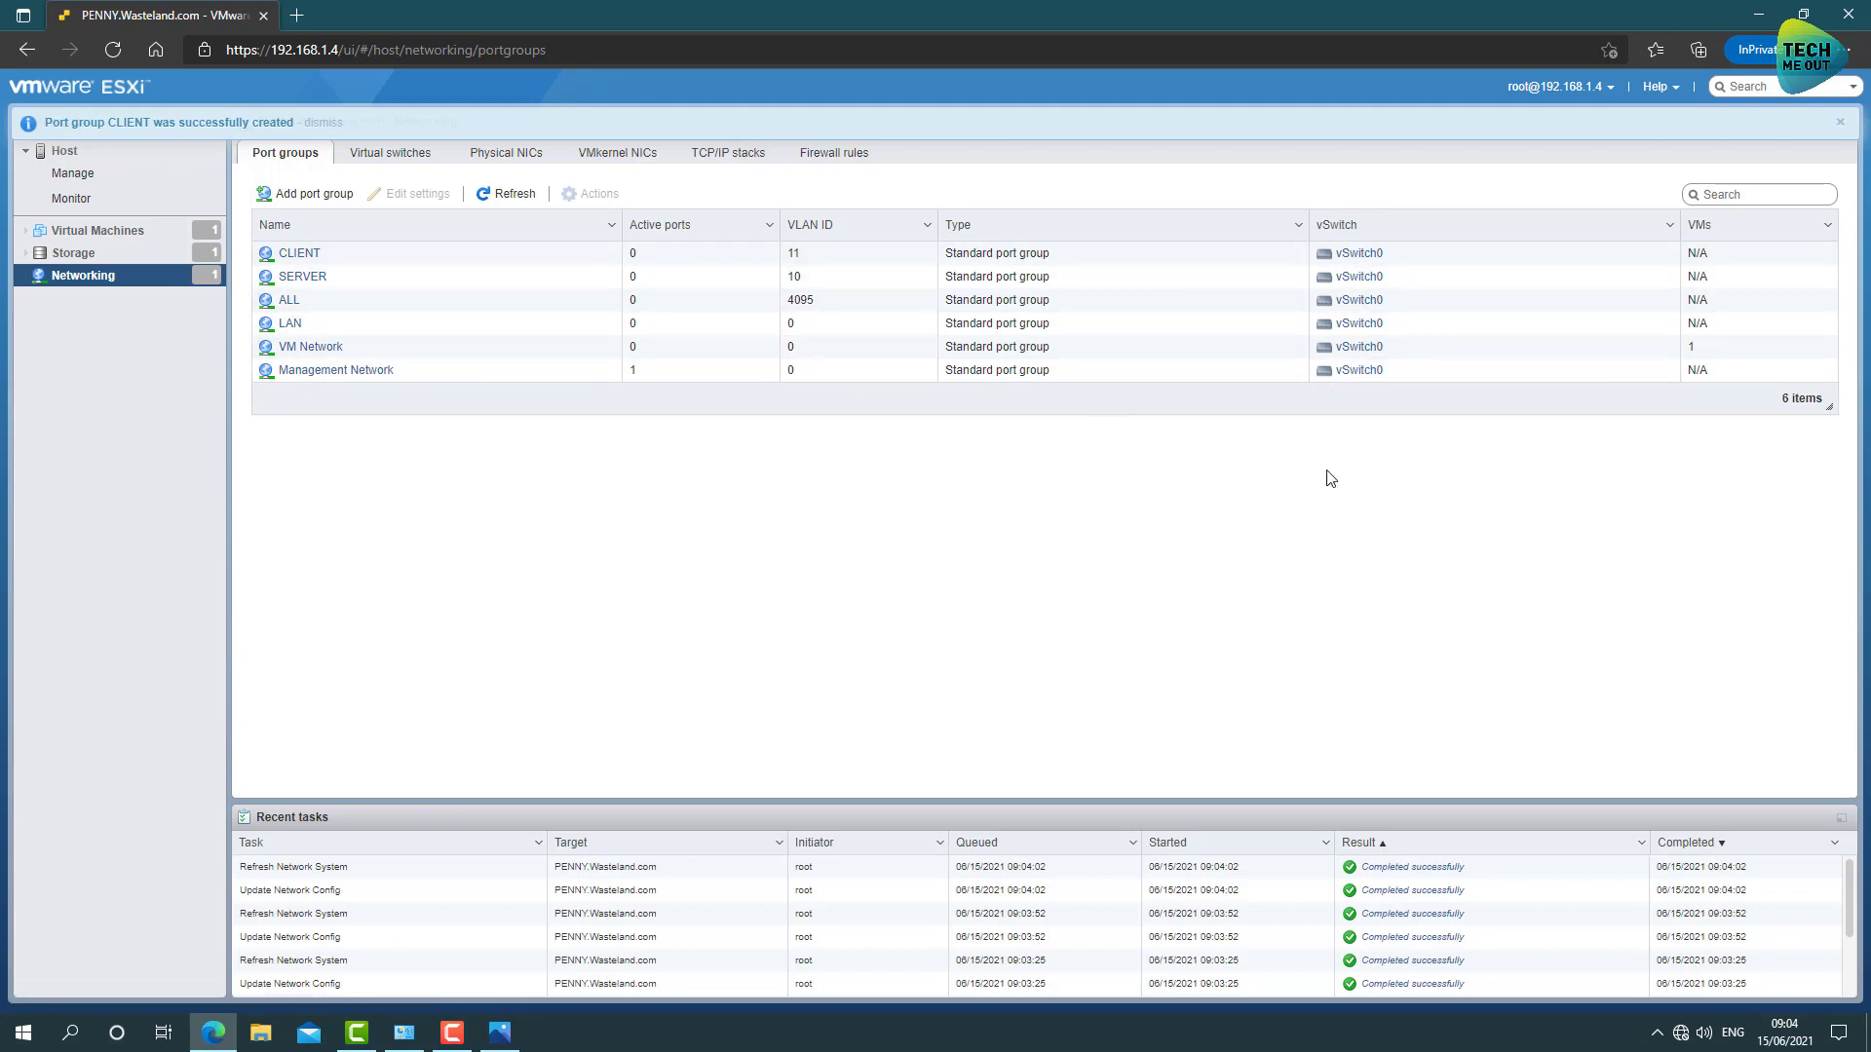
- Create an ISP port group with VLAN 0 on the ISP virtual switch
{"action": "left_click", "coordinate": [324, 205]}
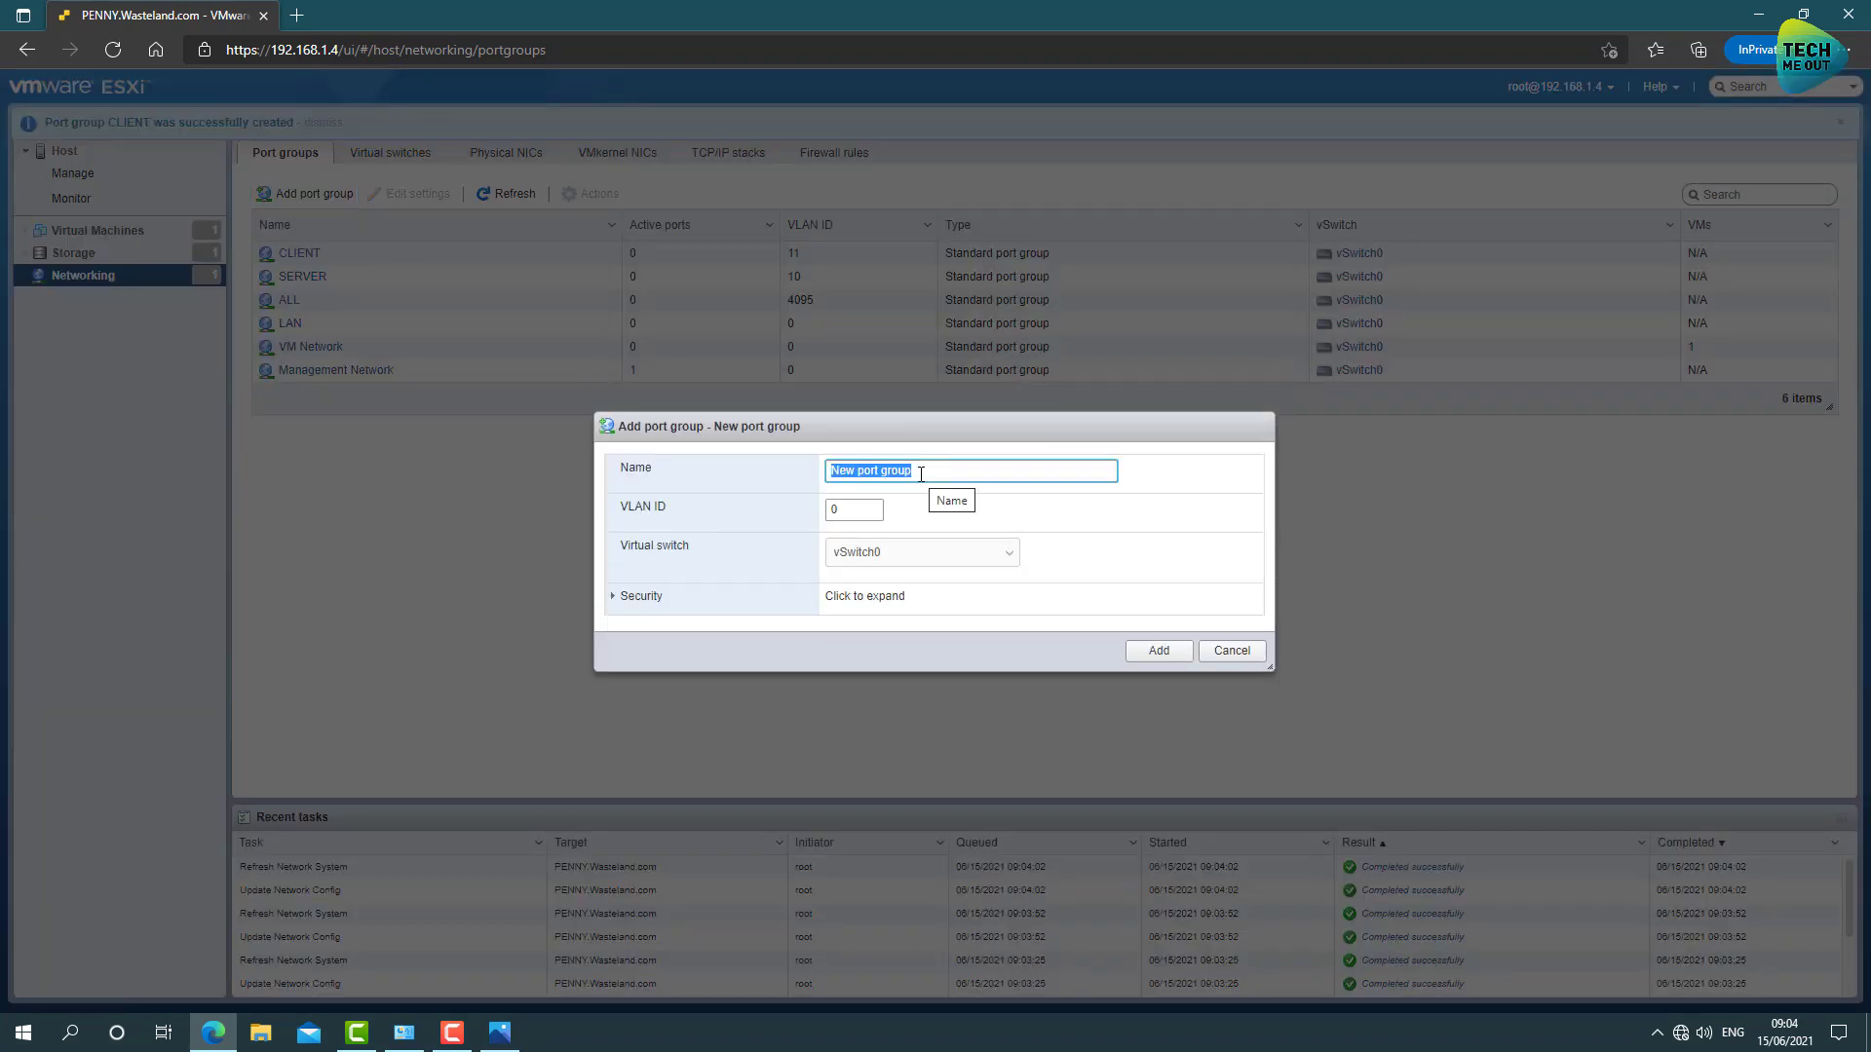
{"action": "type", "text": "ISP"}
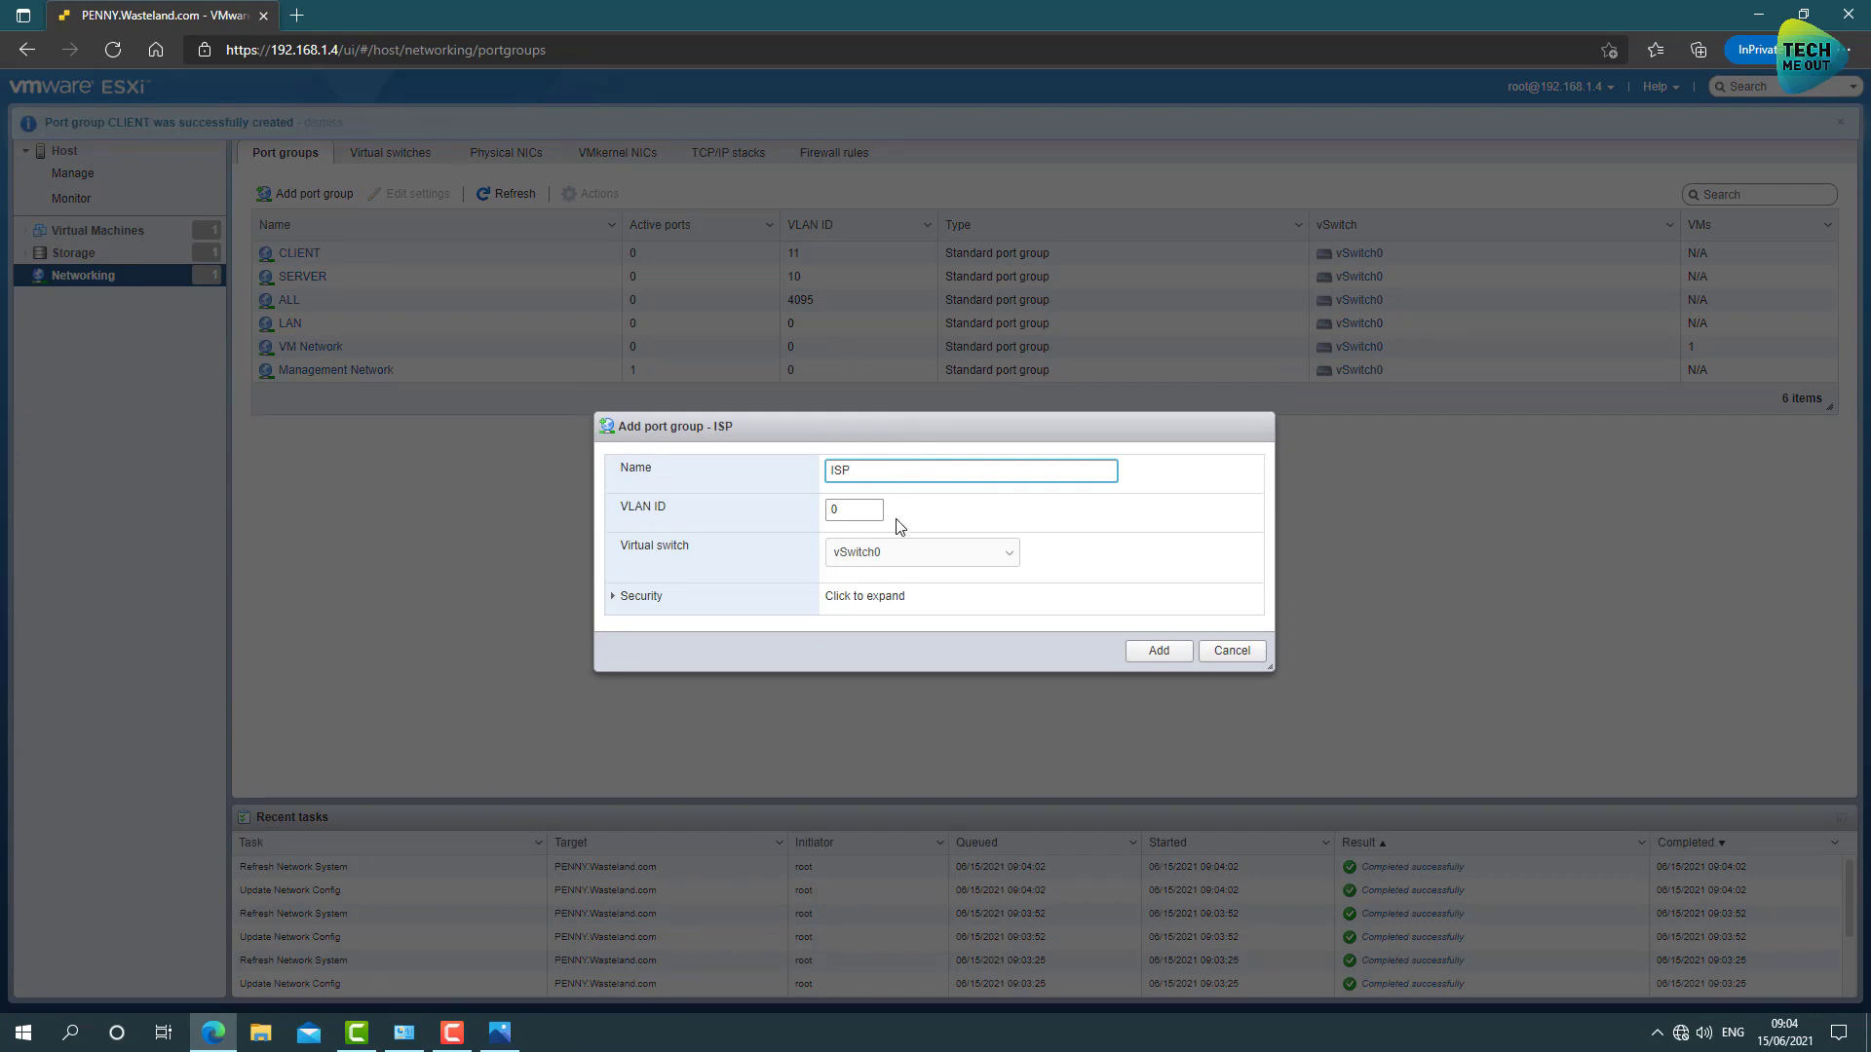
{"action": "left_click", "coordinate": [909, 555]}
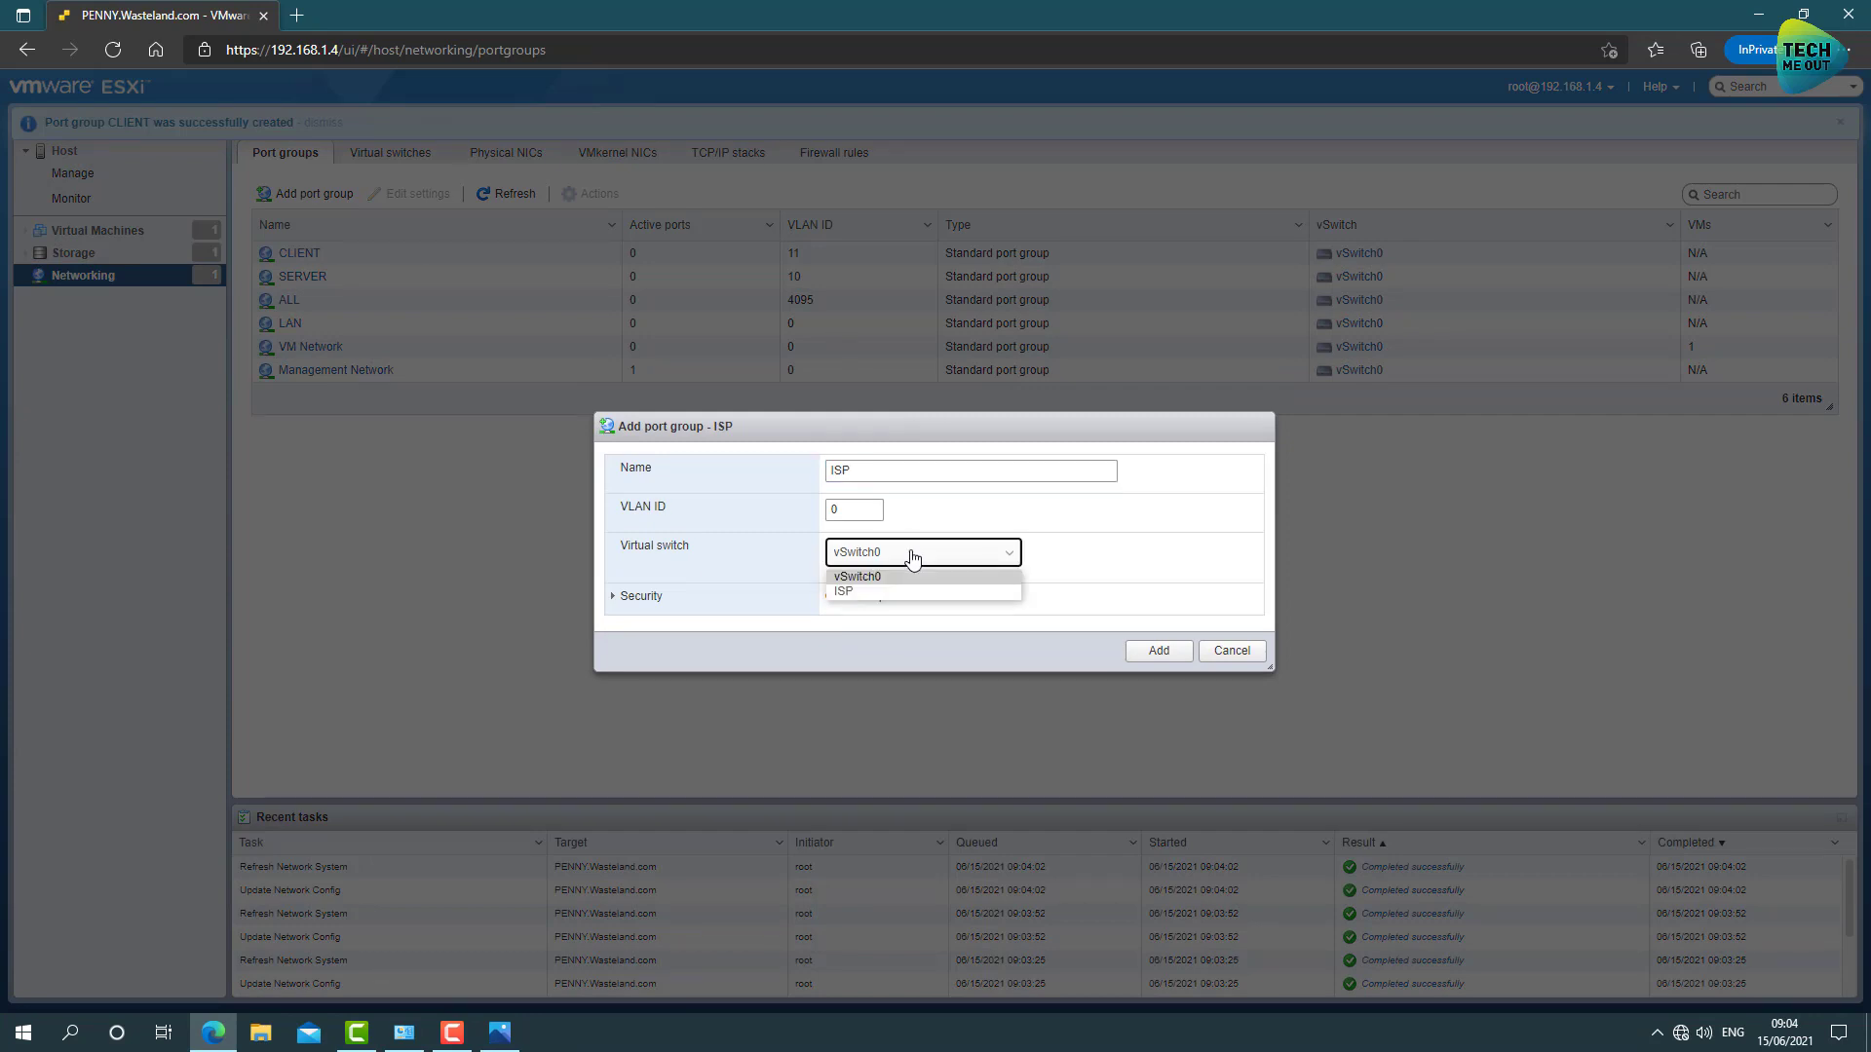
{"action": "left_click", "coordinate": [856, 592]}
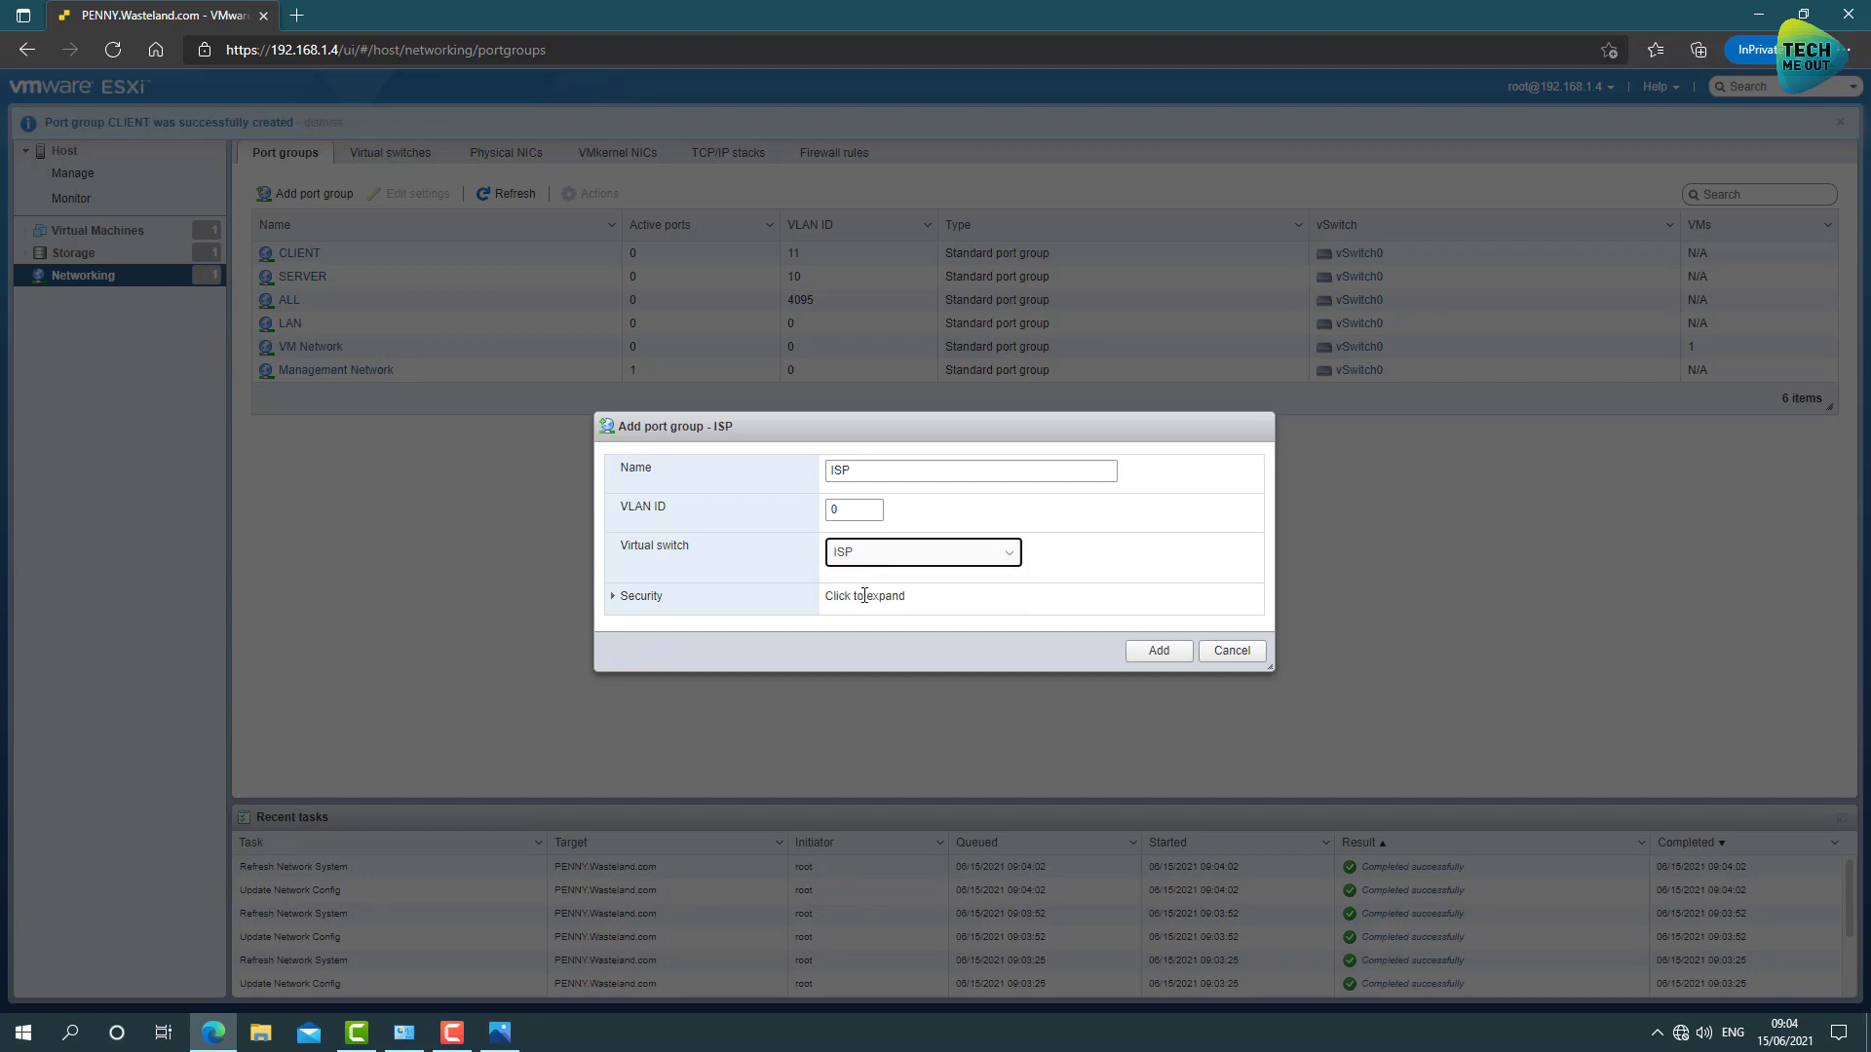
{"action": "left_click", "coordinate": [1150, 655]}
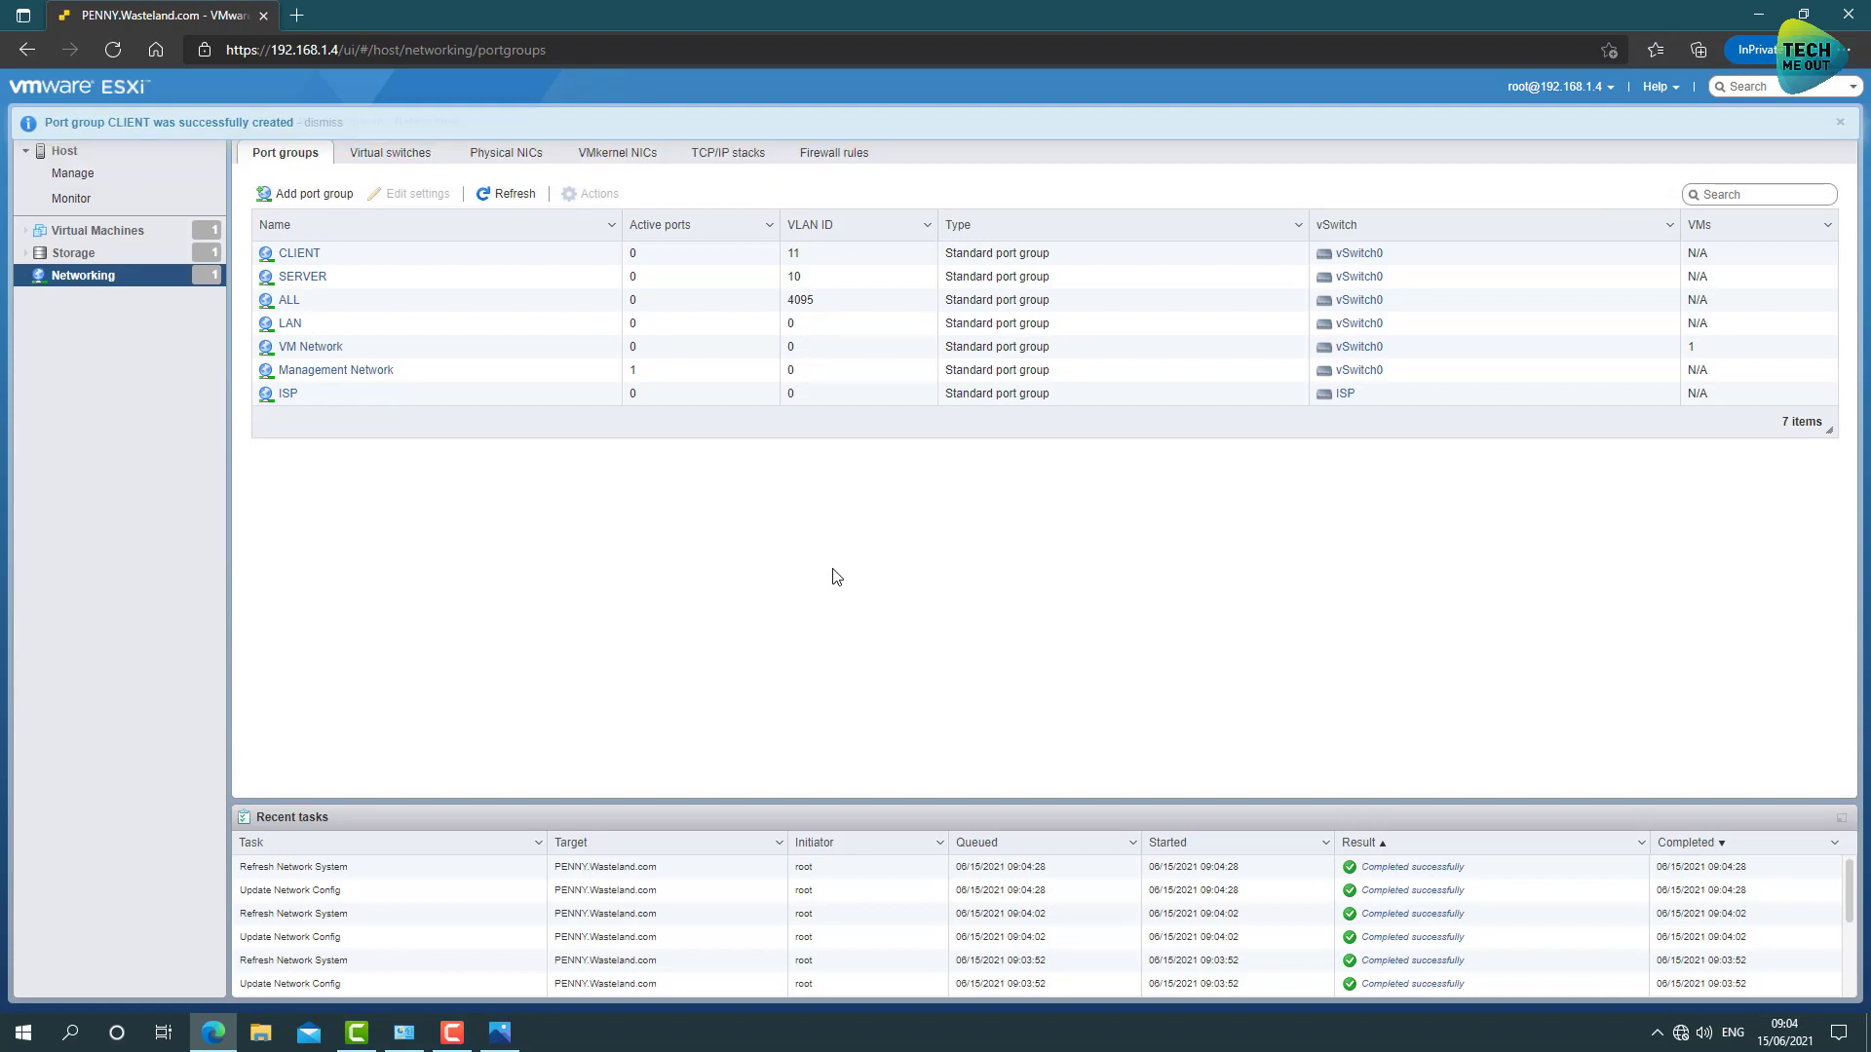
{"action": "left_click", "coordinate": [1840, 122]}
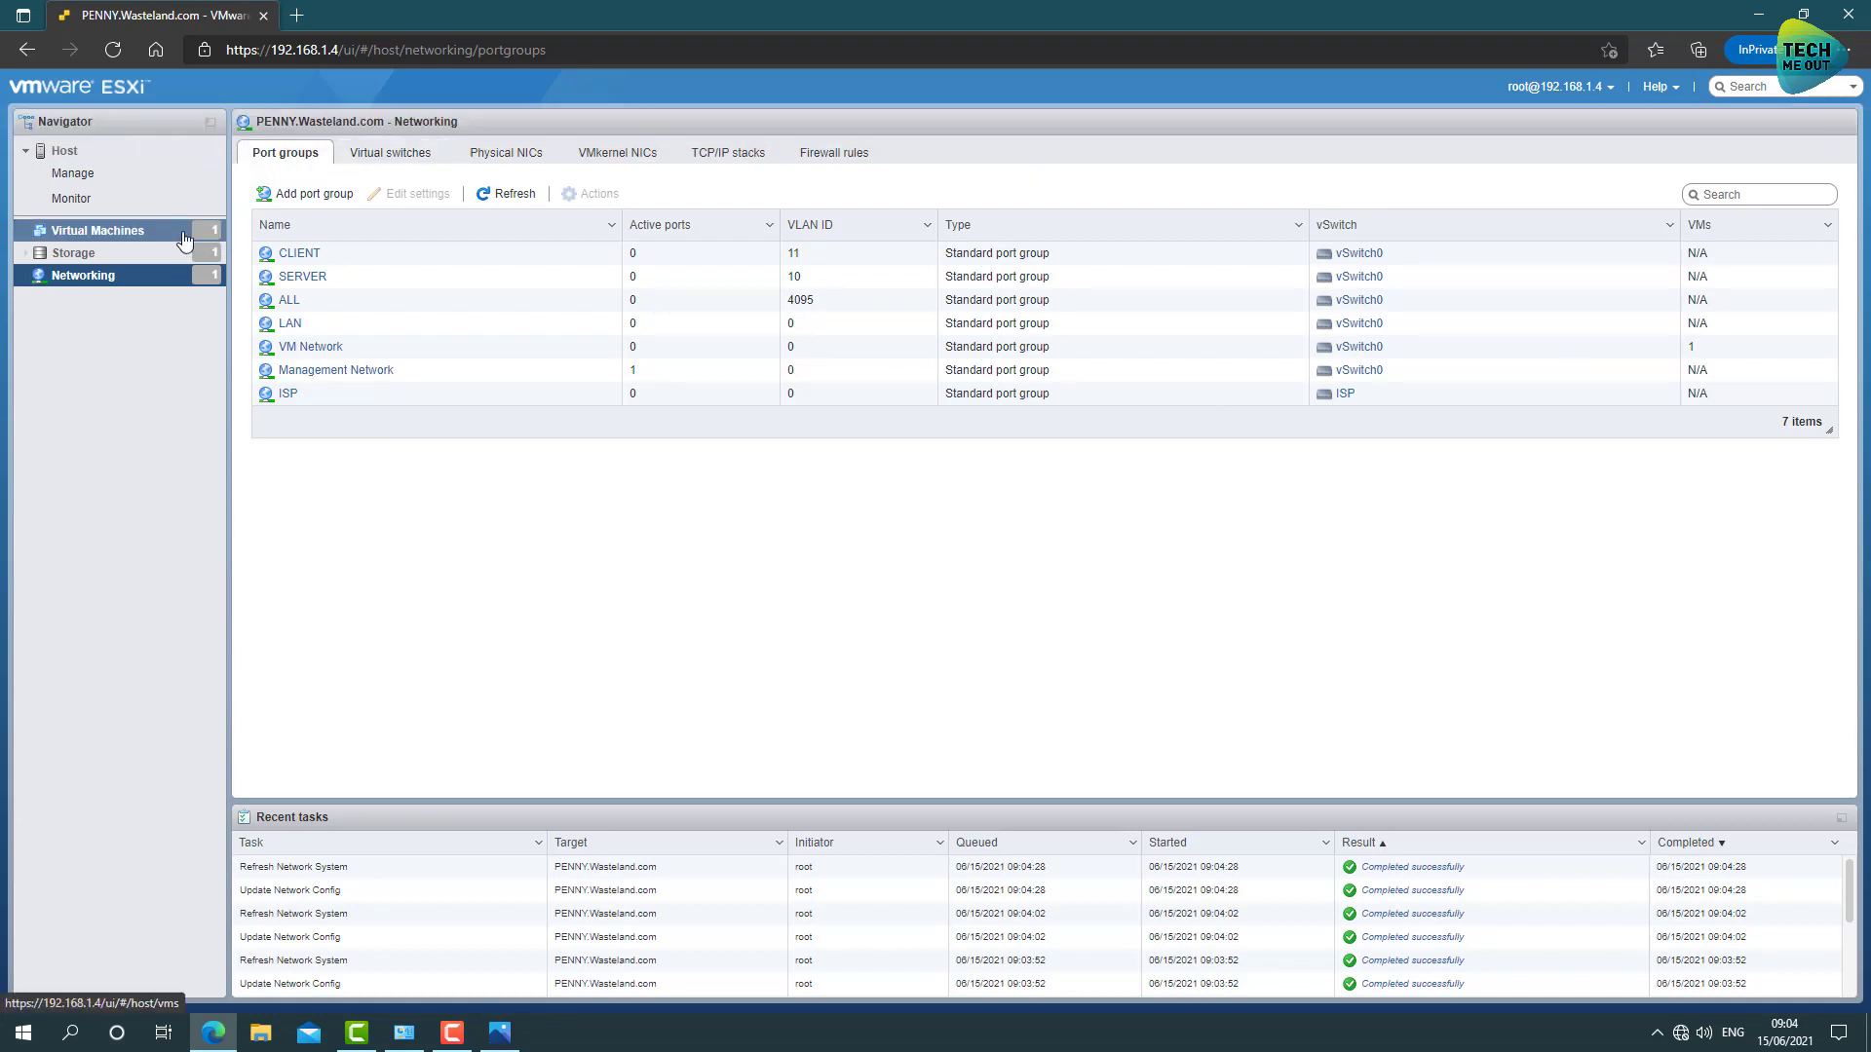
- Start a VM named pfSense with guest OS Other / FreeBSD 12 (64-bit), reaching storage
{"action": "left_click", "coordinate": [126, 234]}
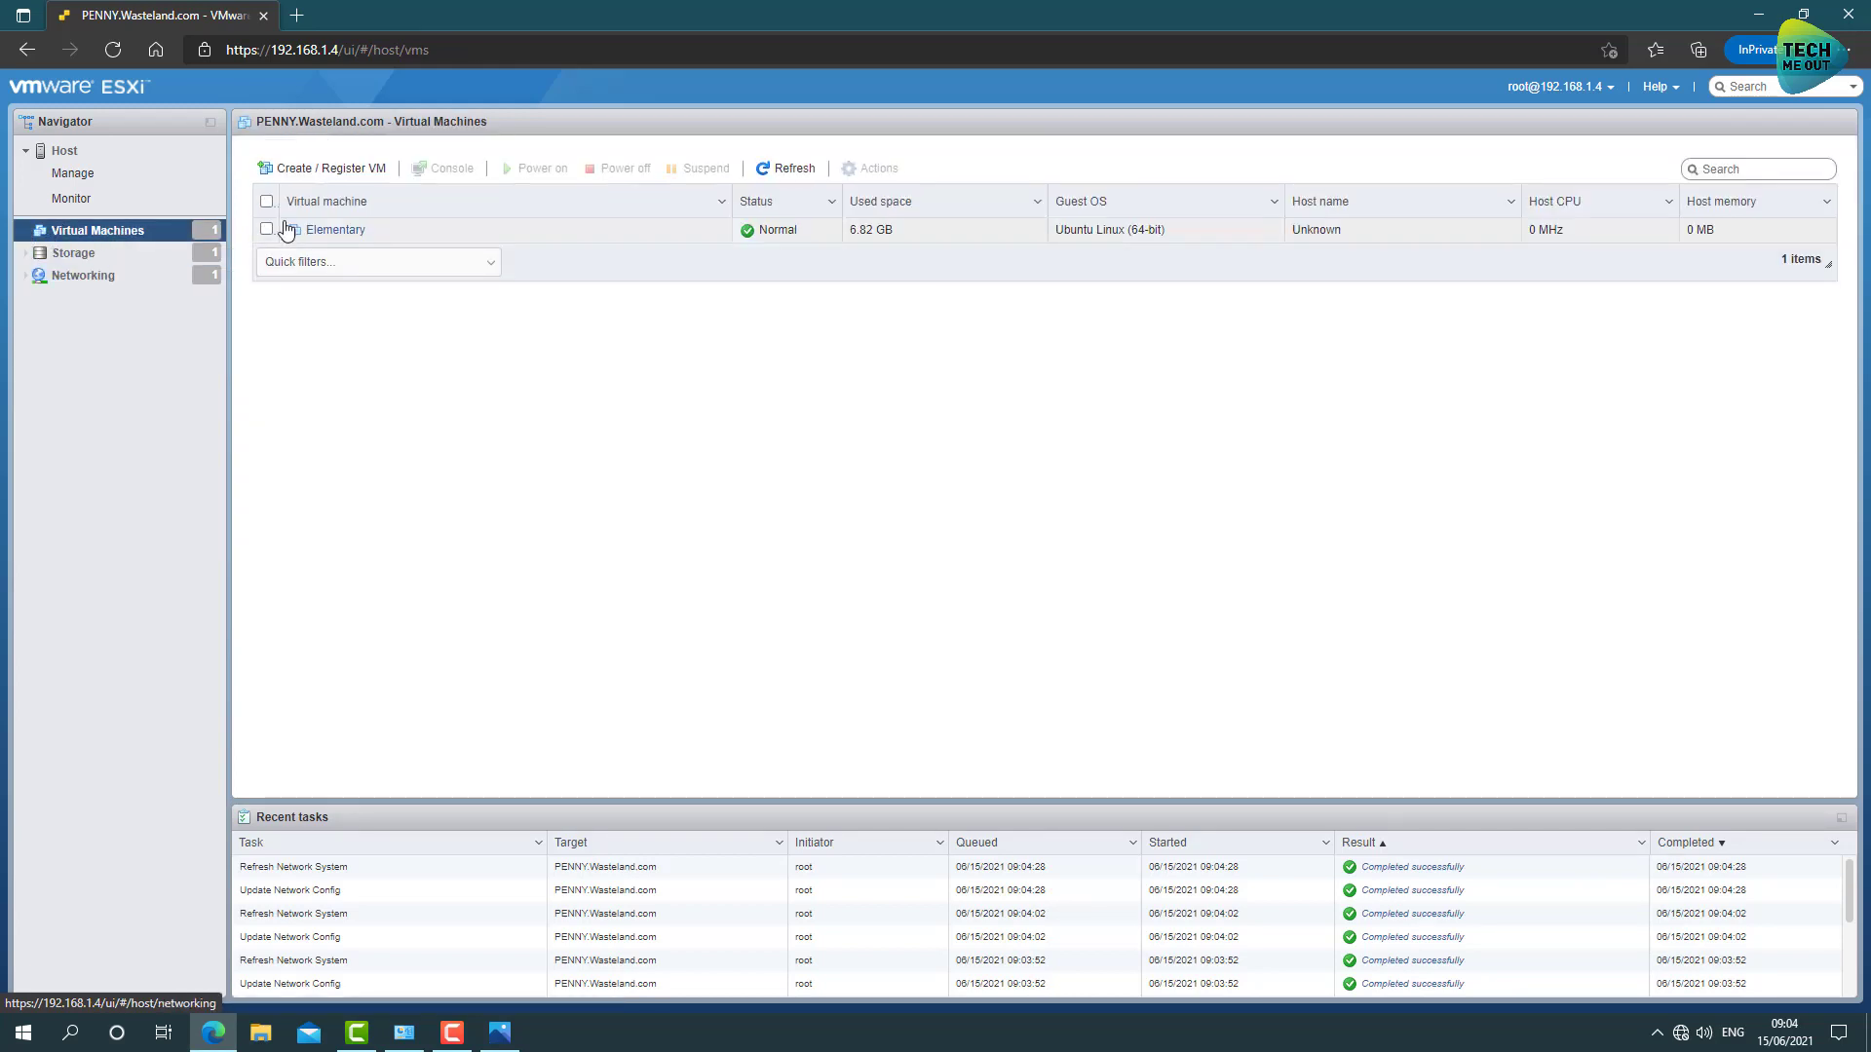
{"action": "left_click", "coordinate": [309, 183]}
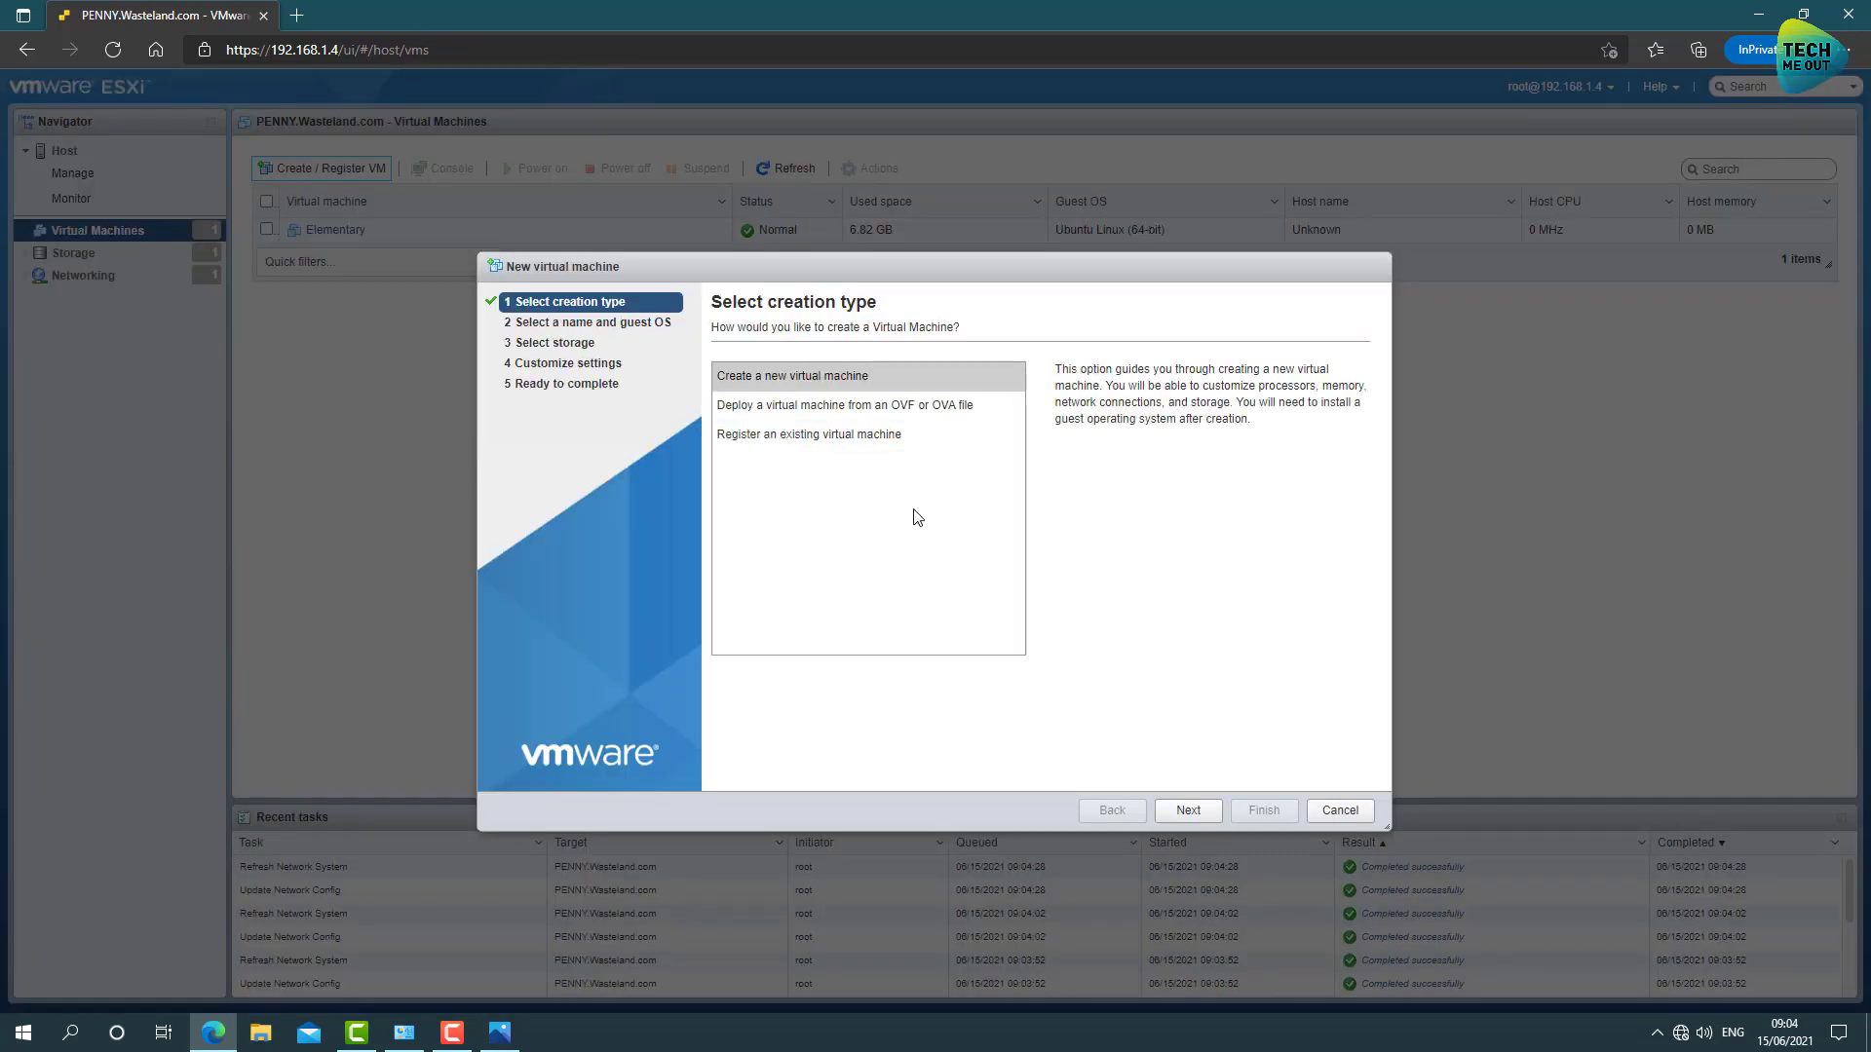
{"action": "left_click", "coordinate": [1183, 811]}
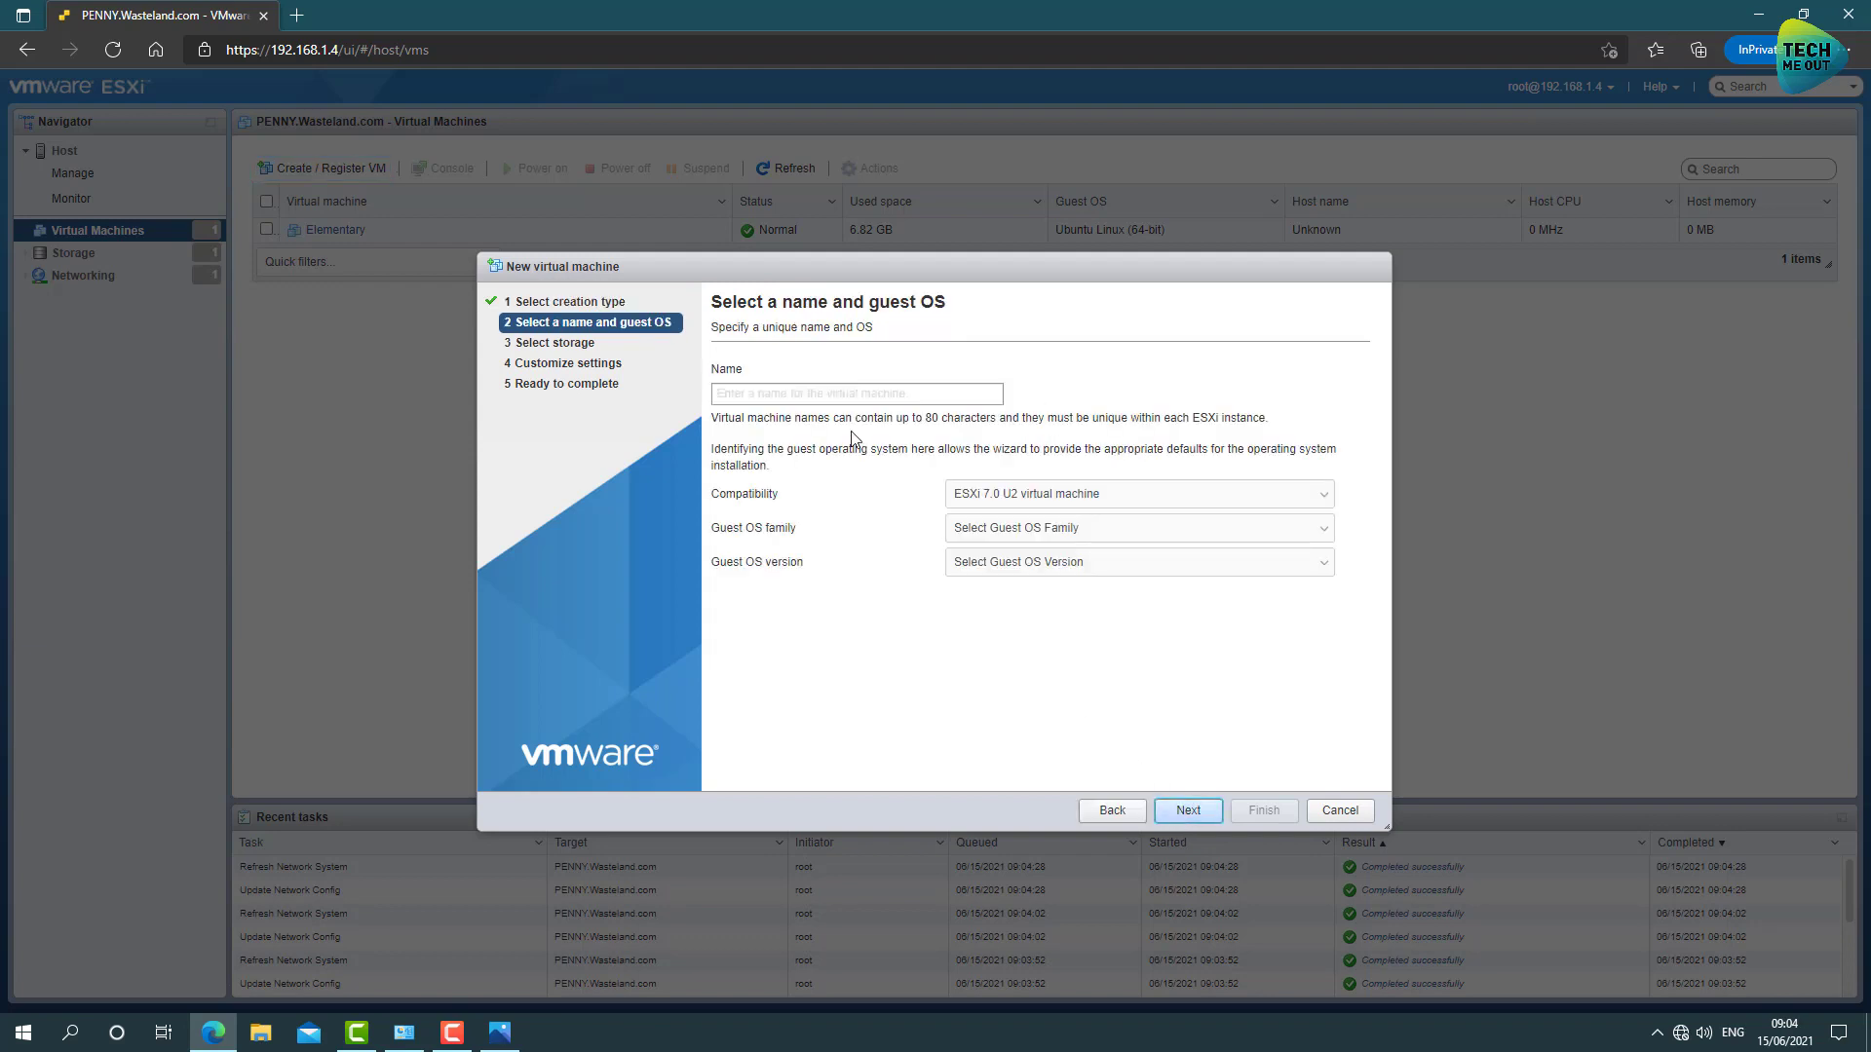
{"action": "type", "text": "pfSense"}
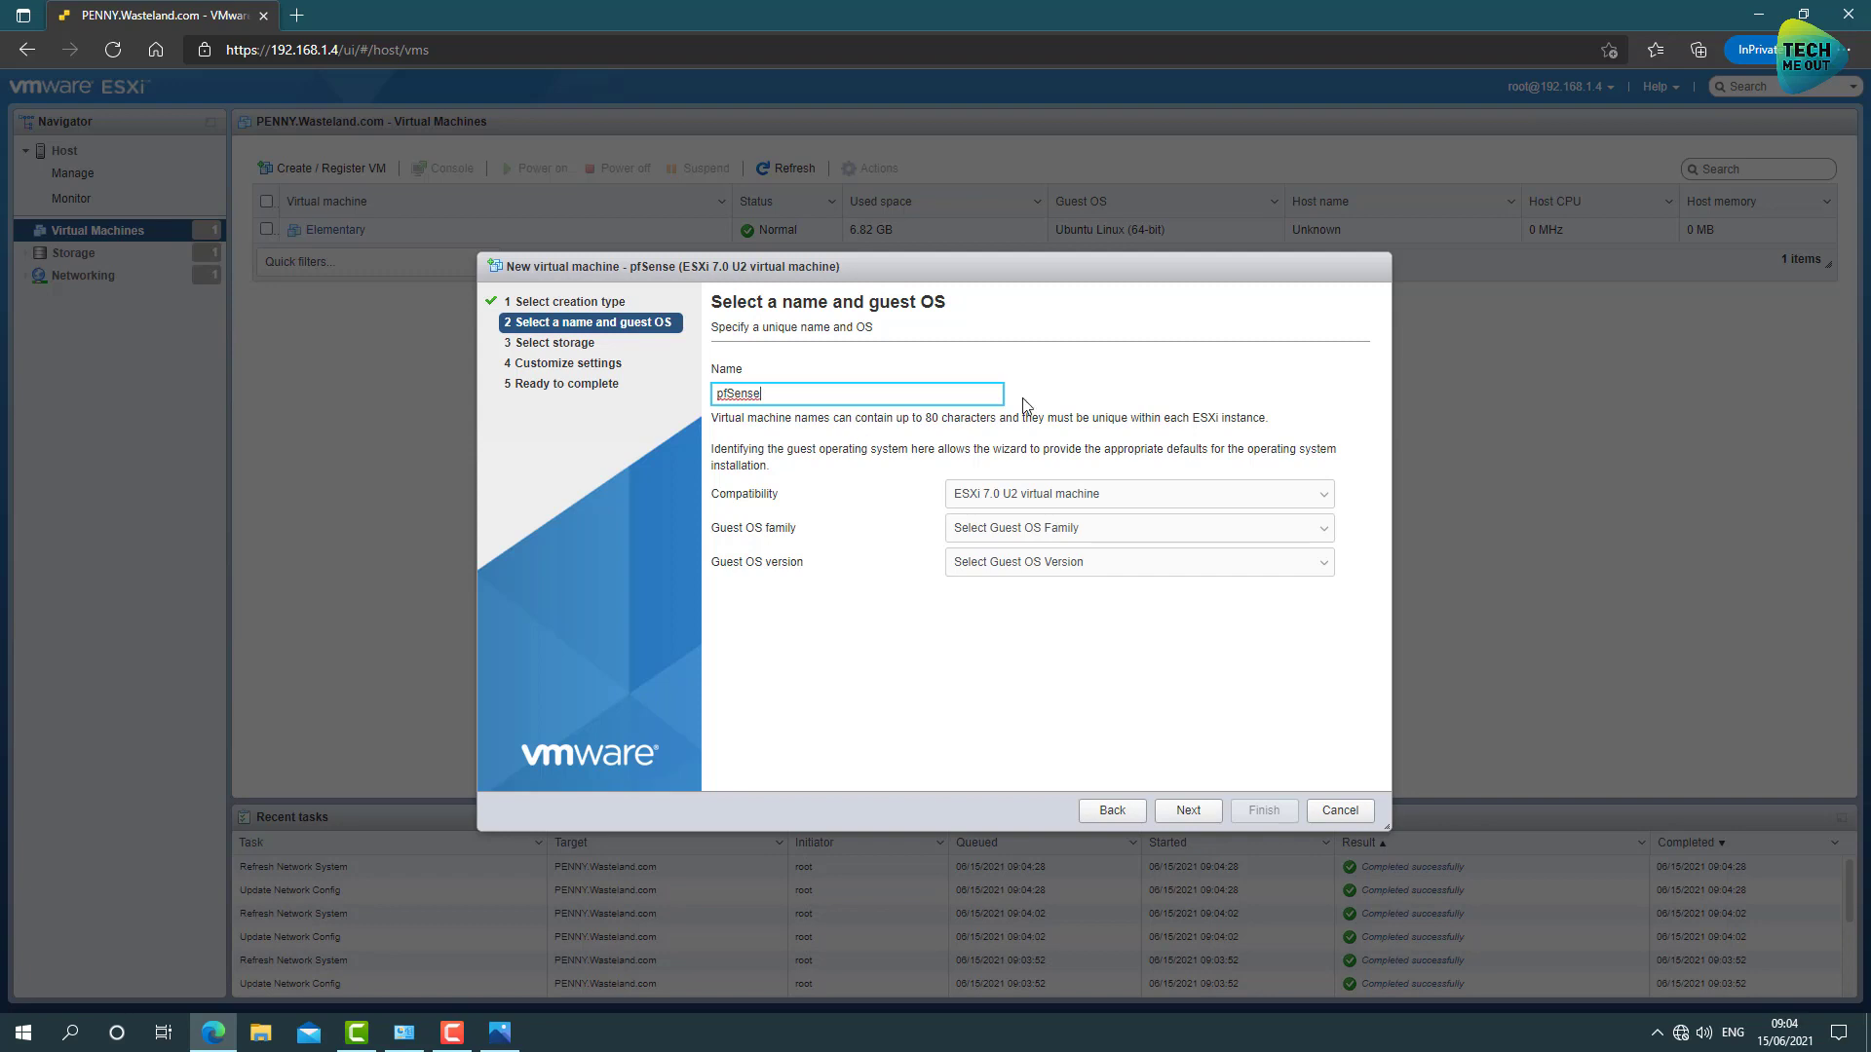
{"action": "left_click", "coordinate": [1049, 538]}
{"action": "left_click", "coordinate": [1031, 599]}
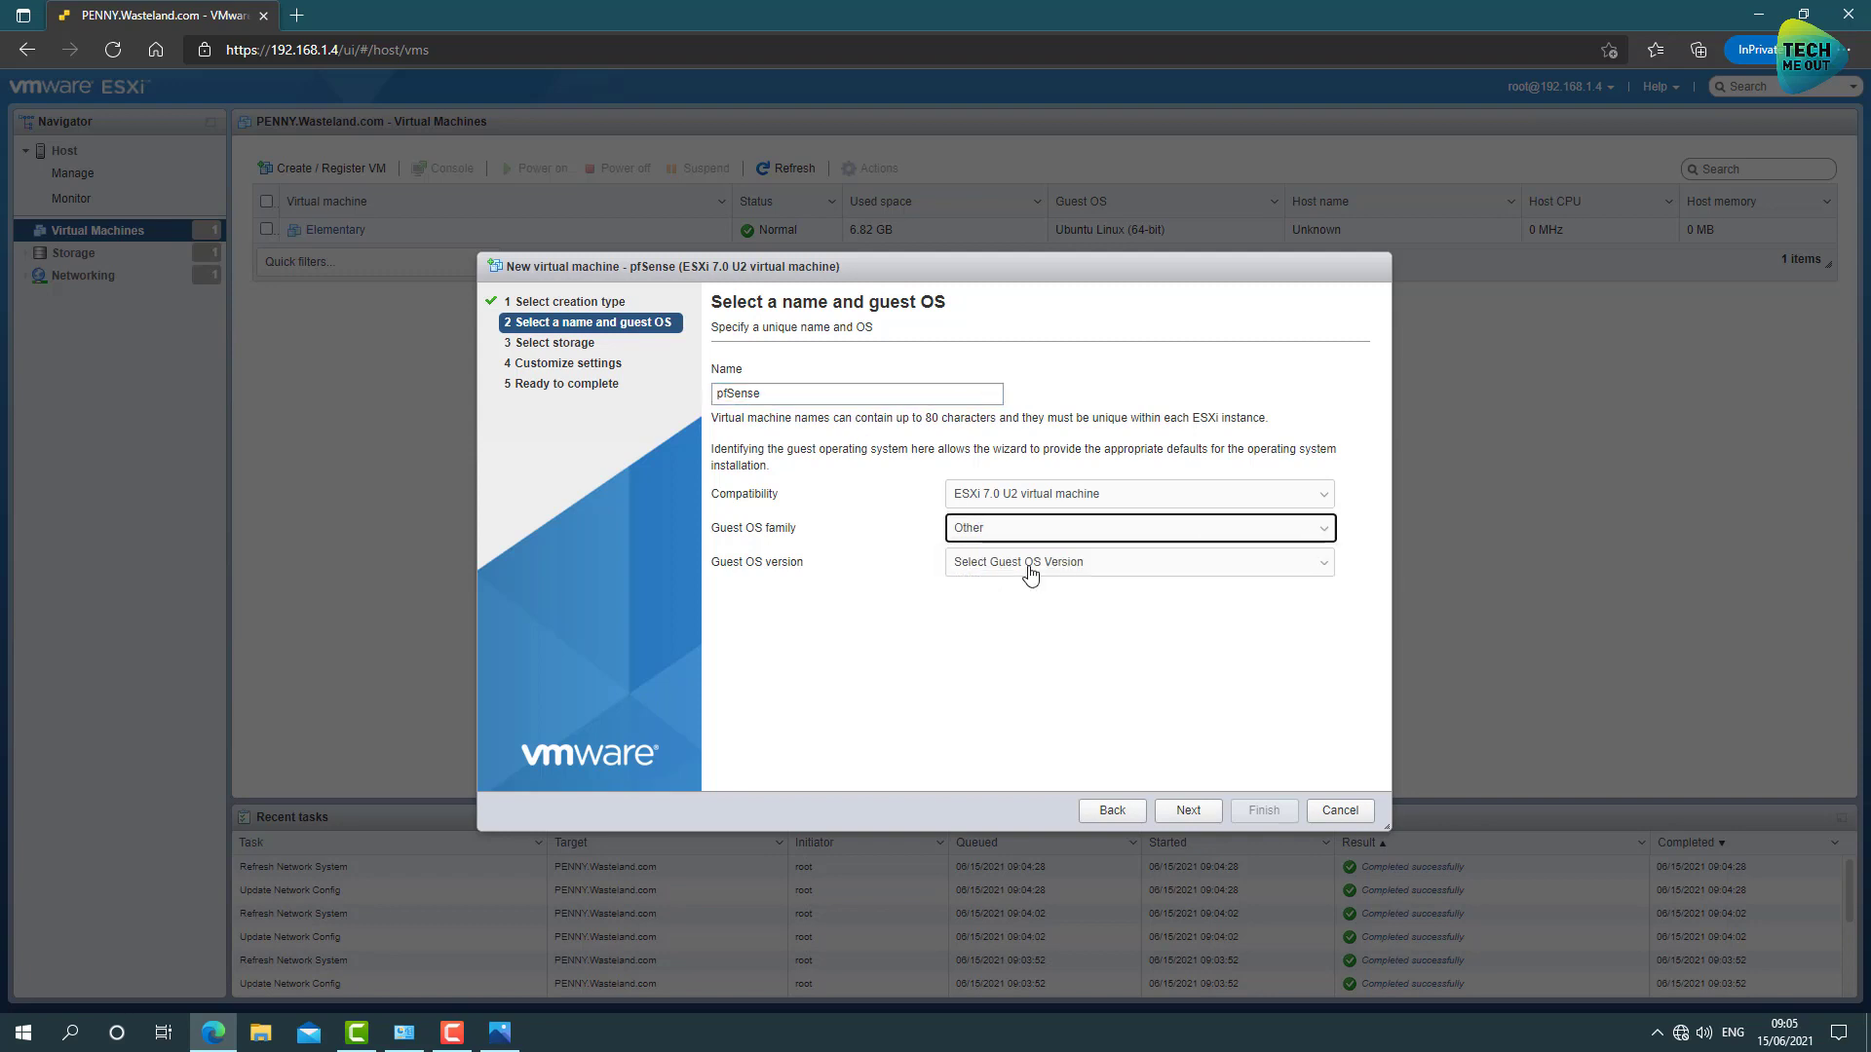
{"action": "left_click", "coordinate": [1031, 565]}
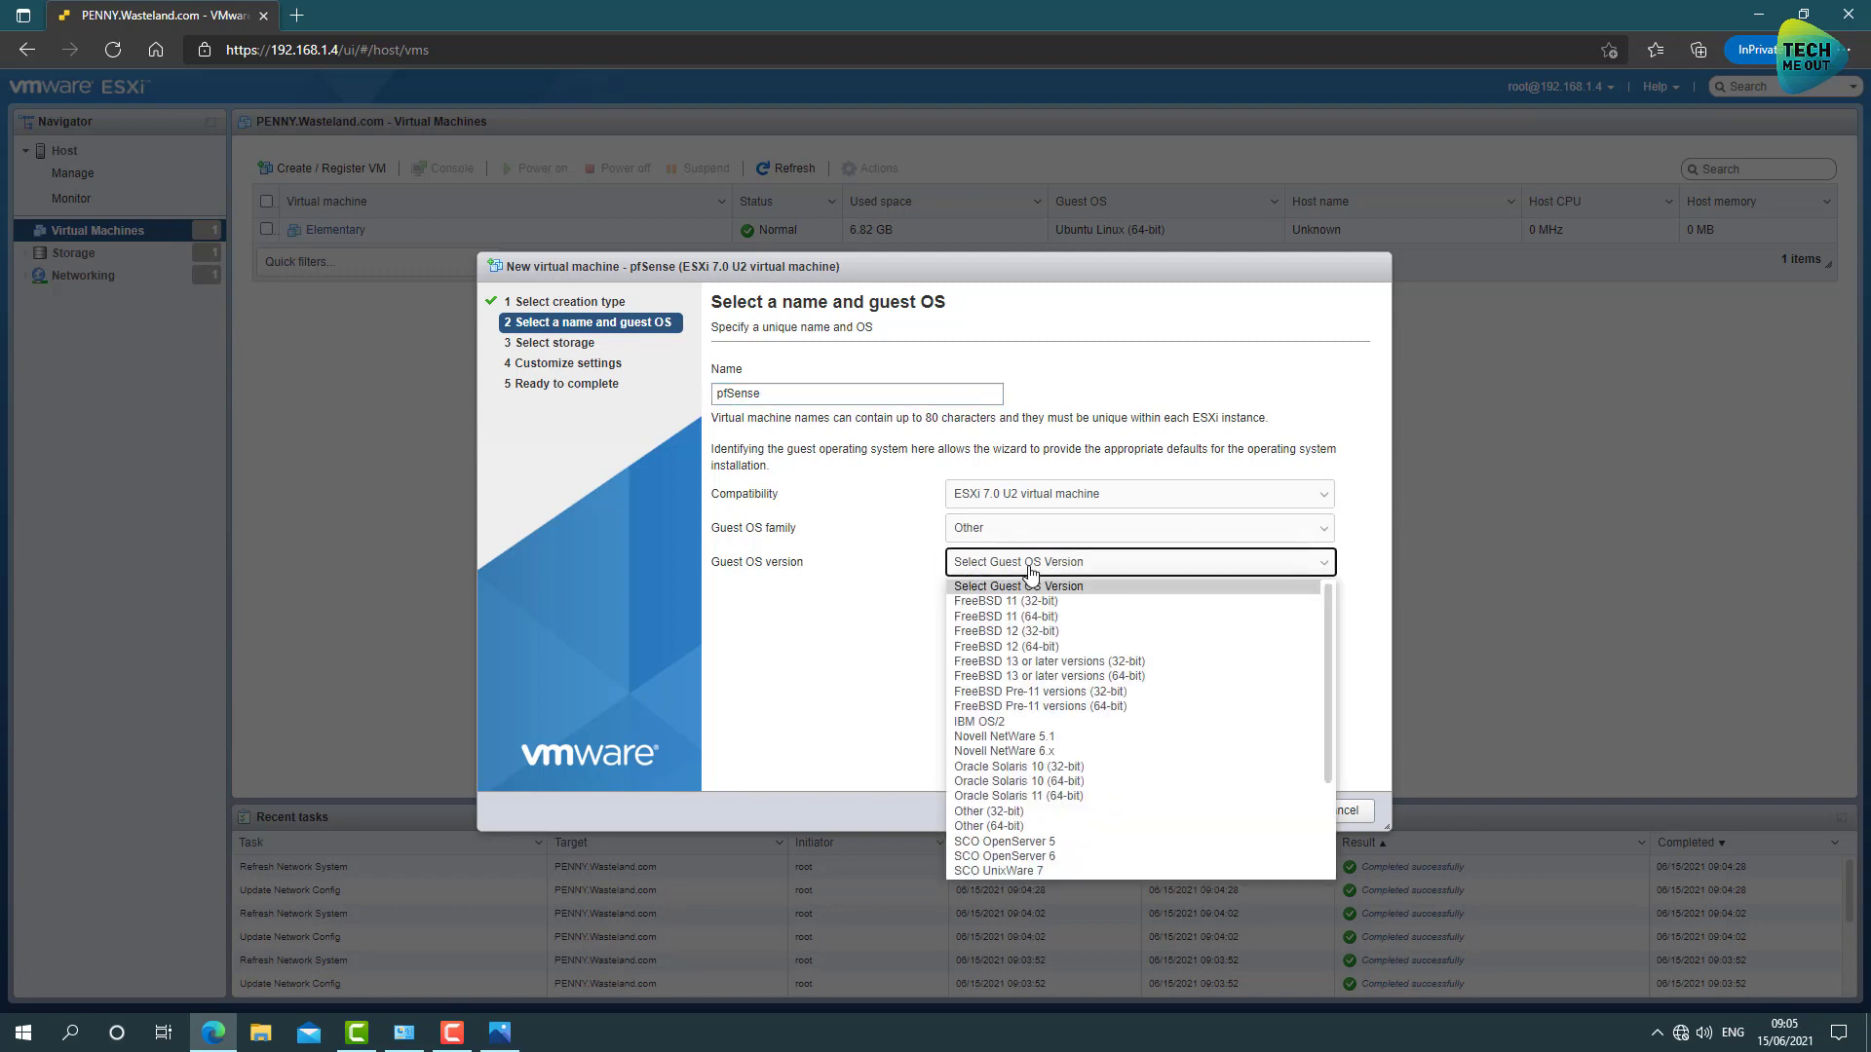
{"action": "left_click", "coordinate": [1062, 647]}
{"action": "left_click", "coordinate": [1177, 817]}
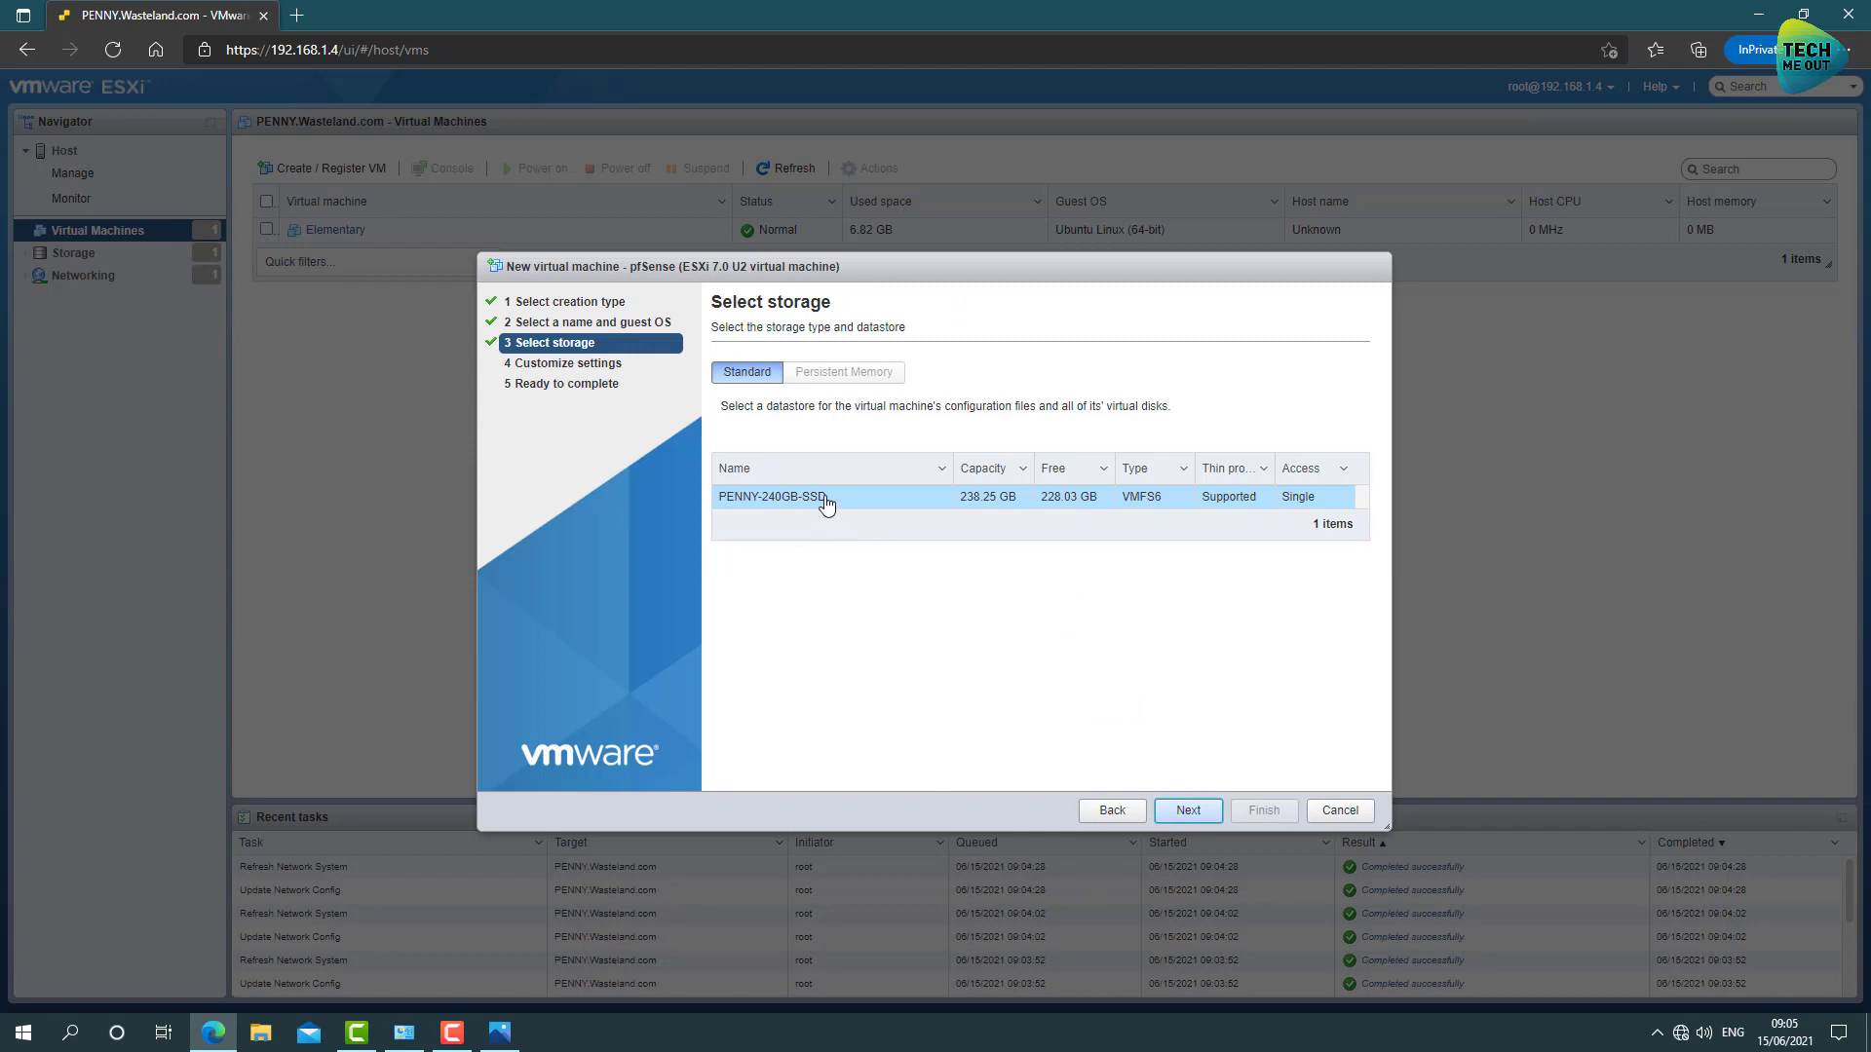
- Accept the datastore and give the VM 2 GB of memory
{"action": "left_click", "coordinate": [1188, 813]}
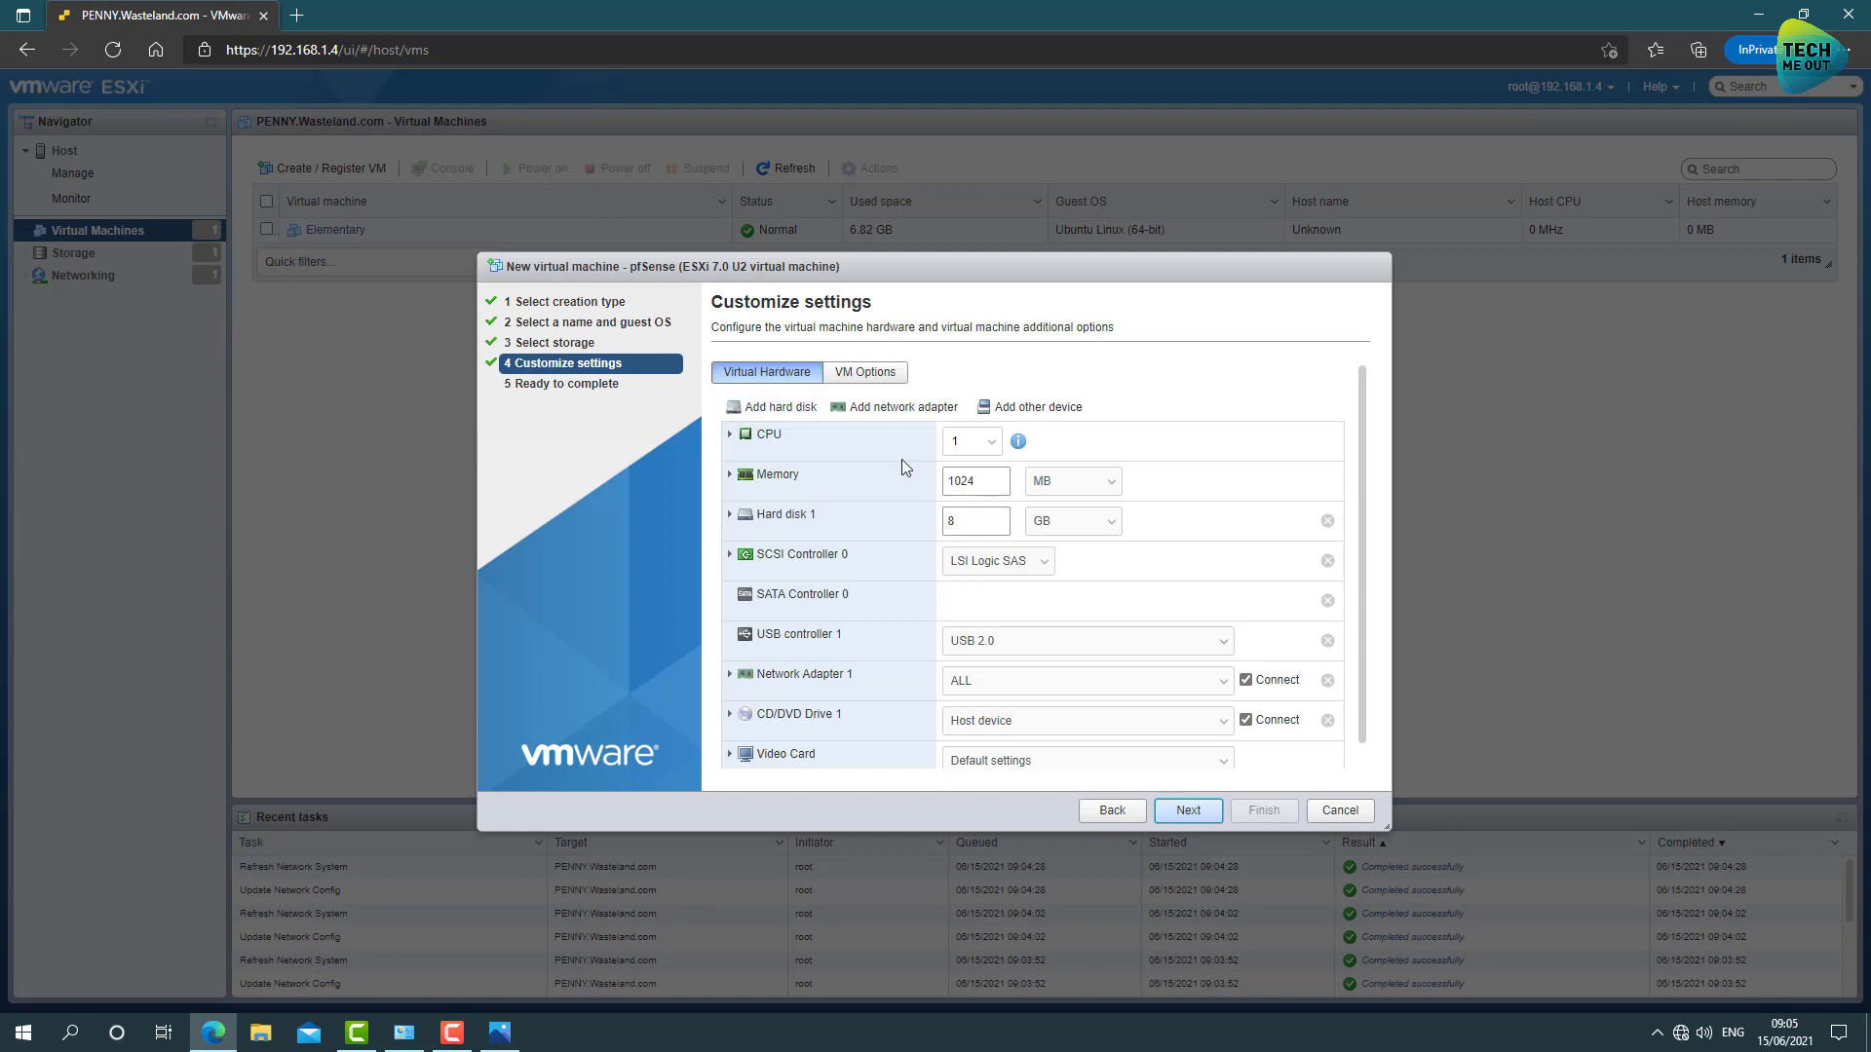
{"action": "left_click", "coordinate": [1087, 481]}
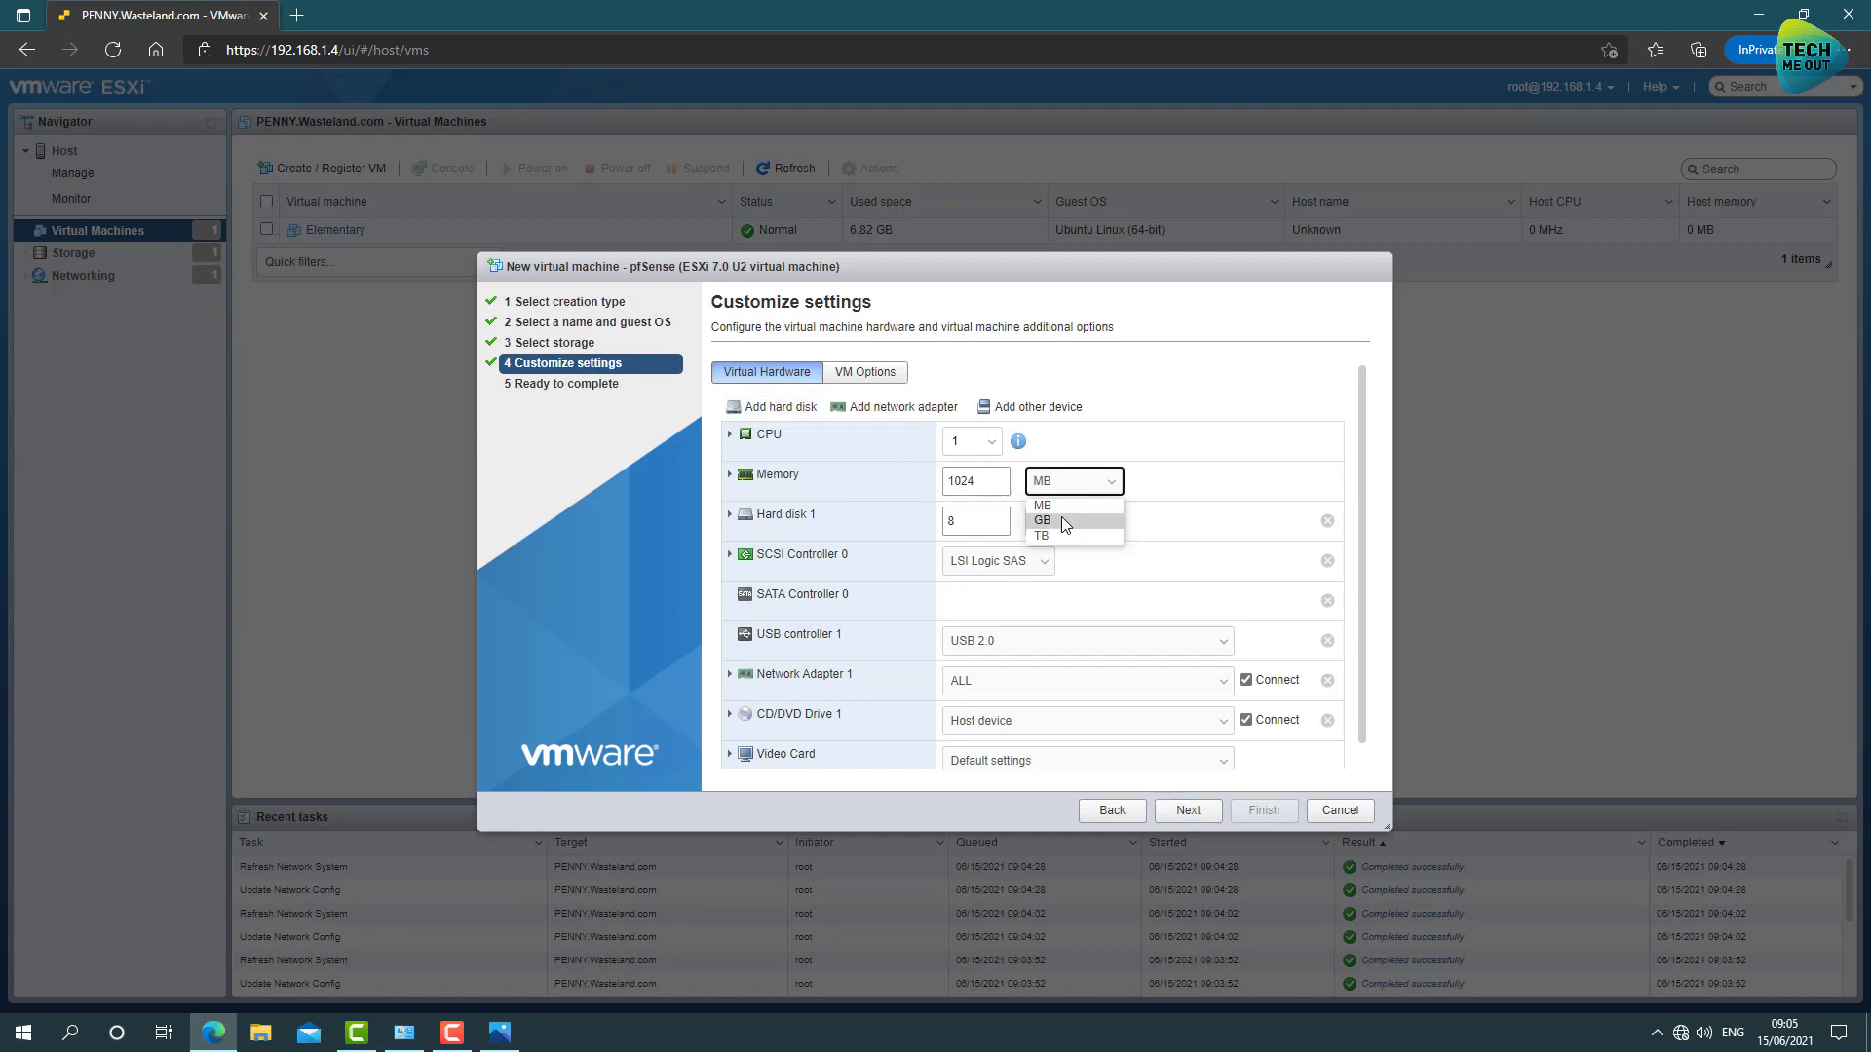
{"action": "left_click", "coordinate": [1061, 516]}
{"action": "double_click", "coordinate": [990, 479]}
{"action": "type", "text": "2"}
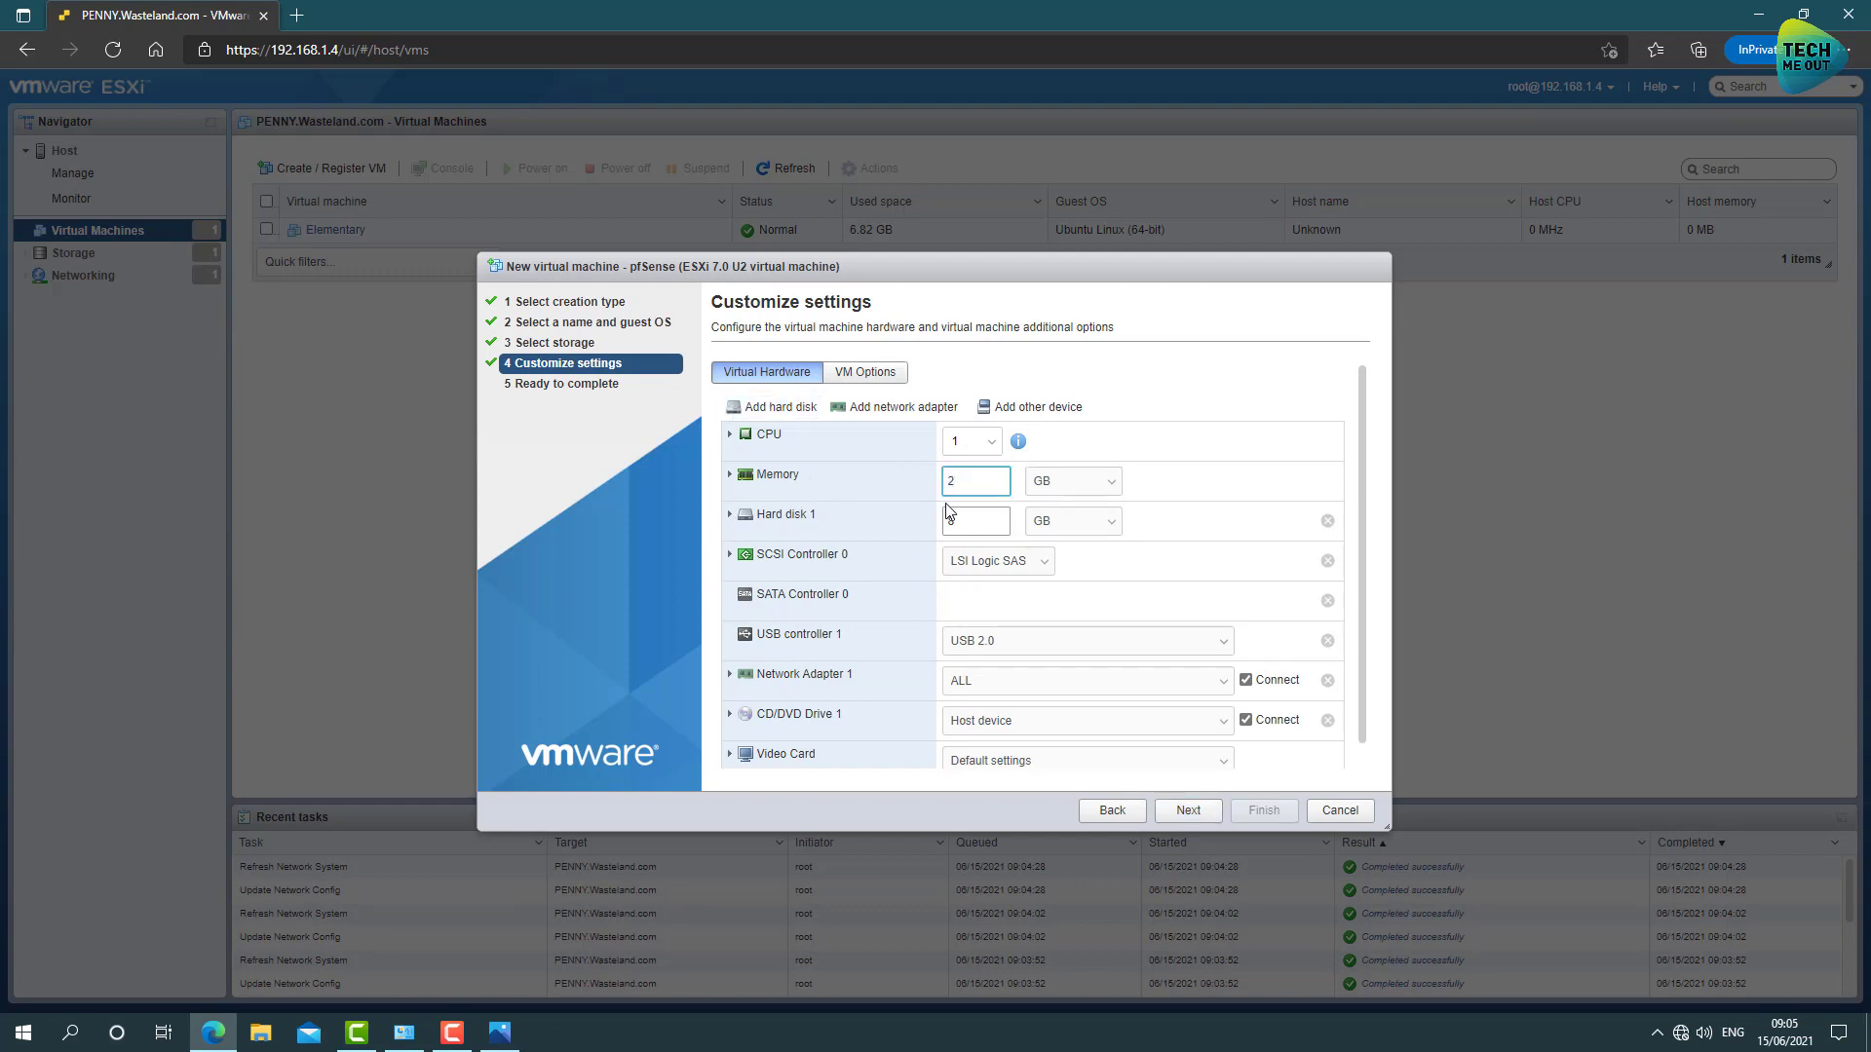
- Make Hard disk 1 a 16 GB thin-provisioned disk
{"action": "scroll", "coordinate": [793, 483], "scroll_direction": "down", "scroll_amount": 1}
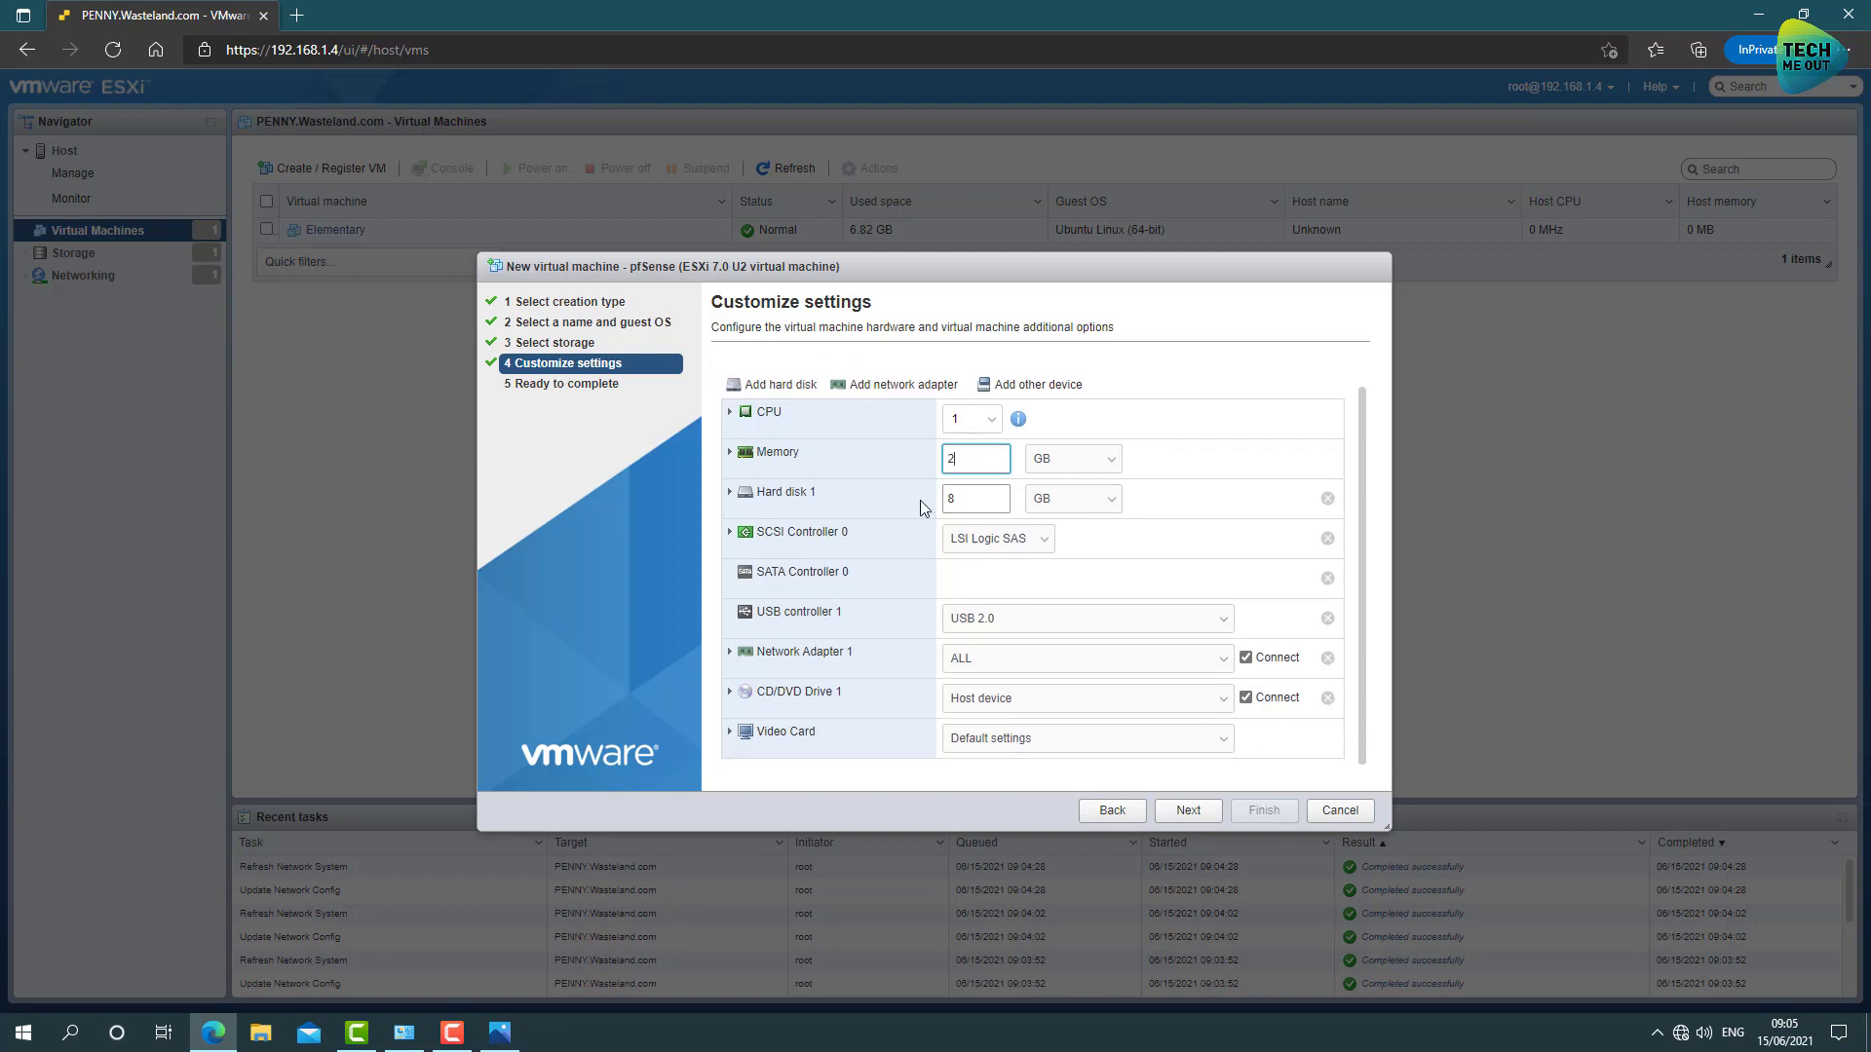
{"action": "key", "text": "Tab"}
{"action": "key", "text": "Tab"}
{"action": "type", "text": "16"}
{"action": "left_click", "coordinate": [816, 492]}
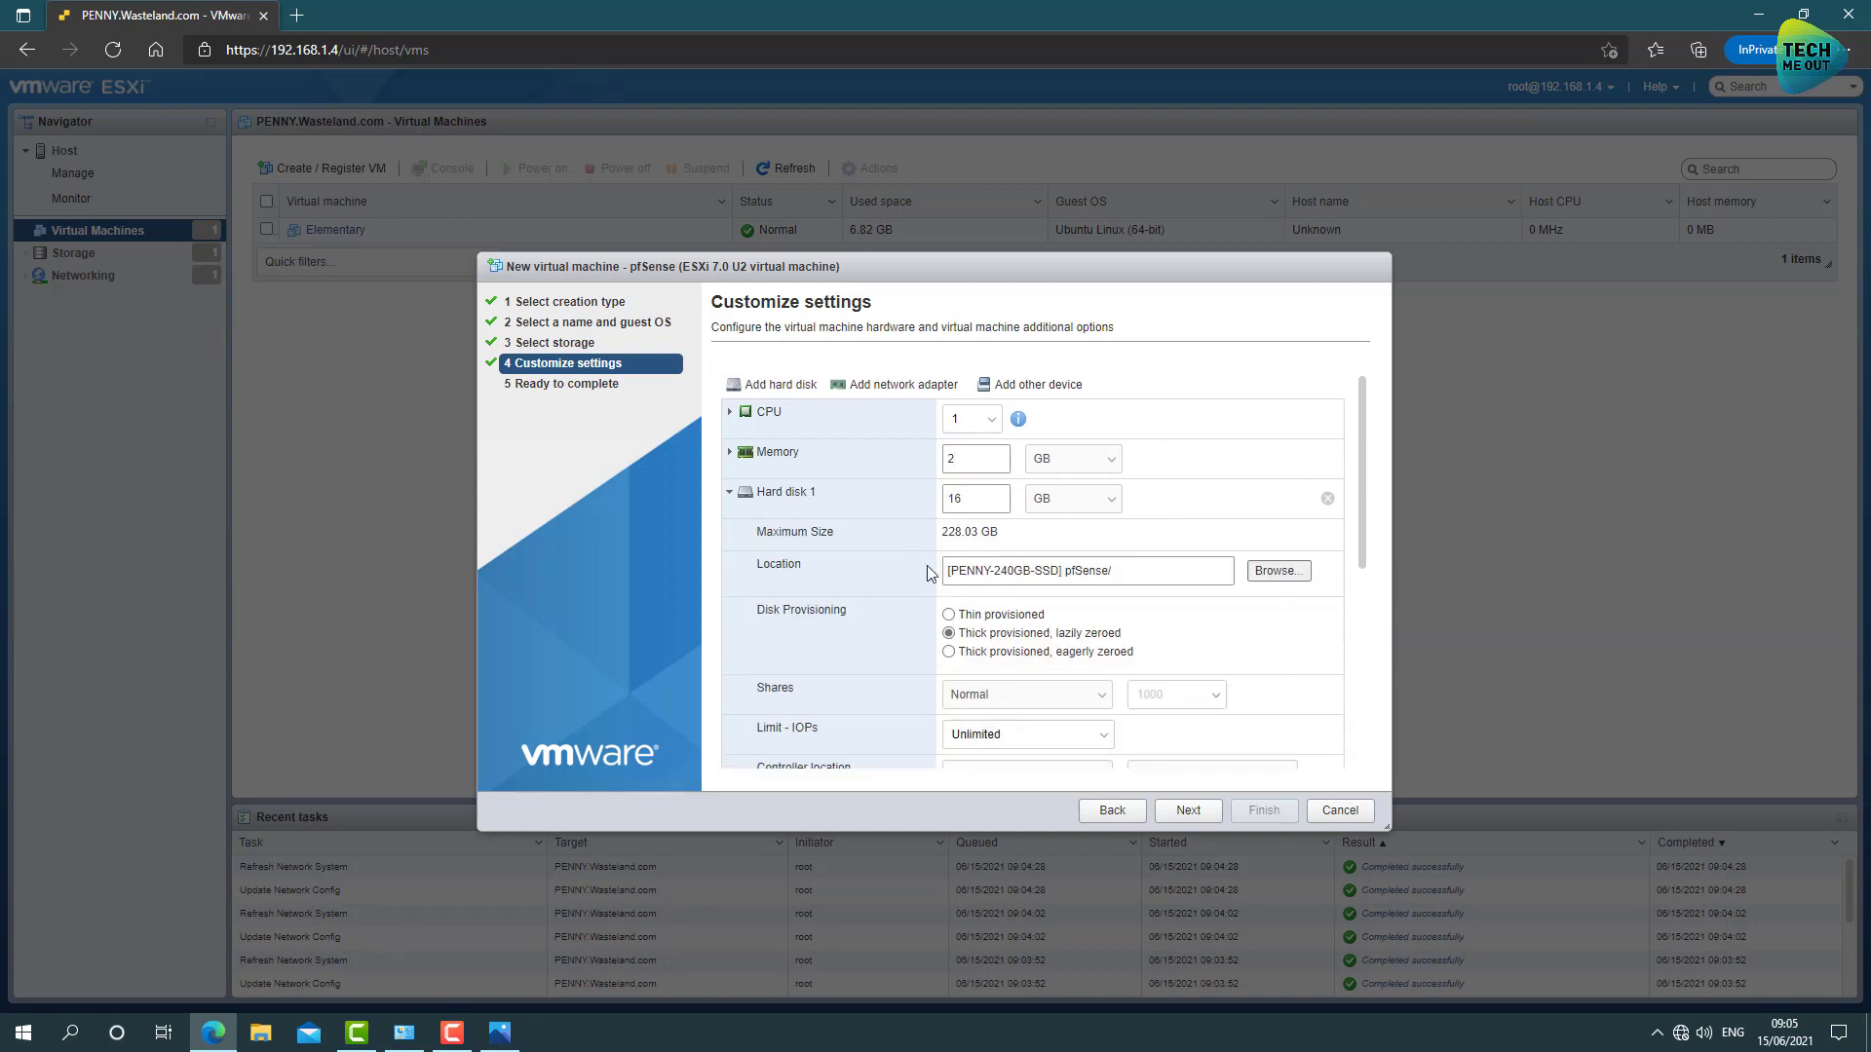
{"action": "left_click", "coordinate": [949, 615]}
{"action": "left_click", "coordinate": [817, 492]}
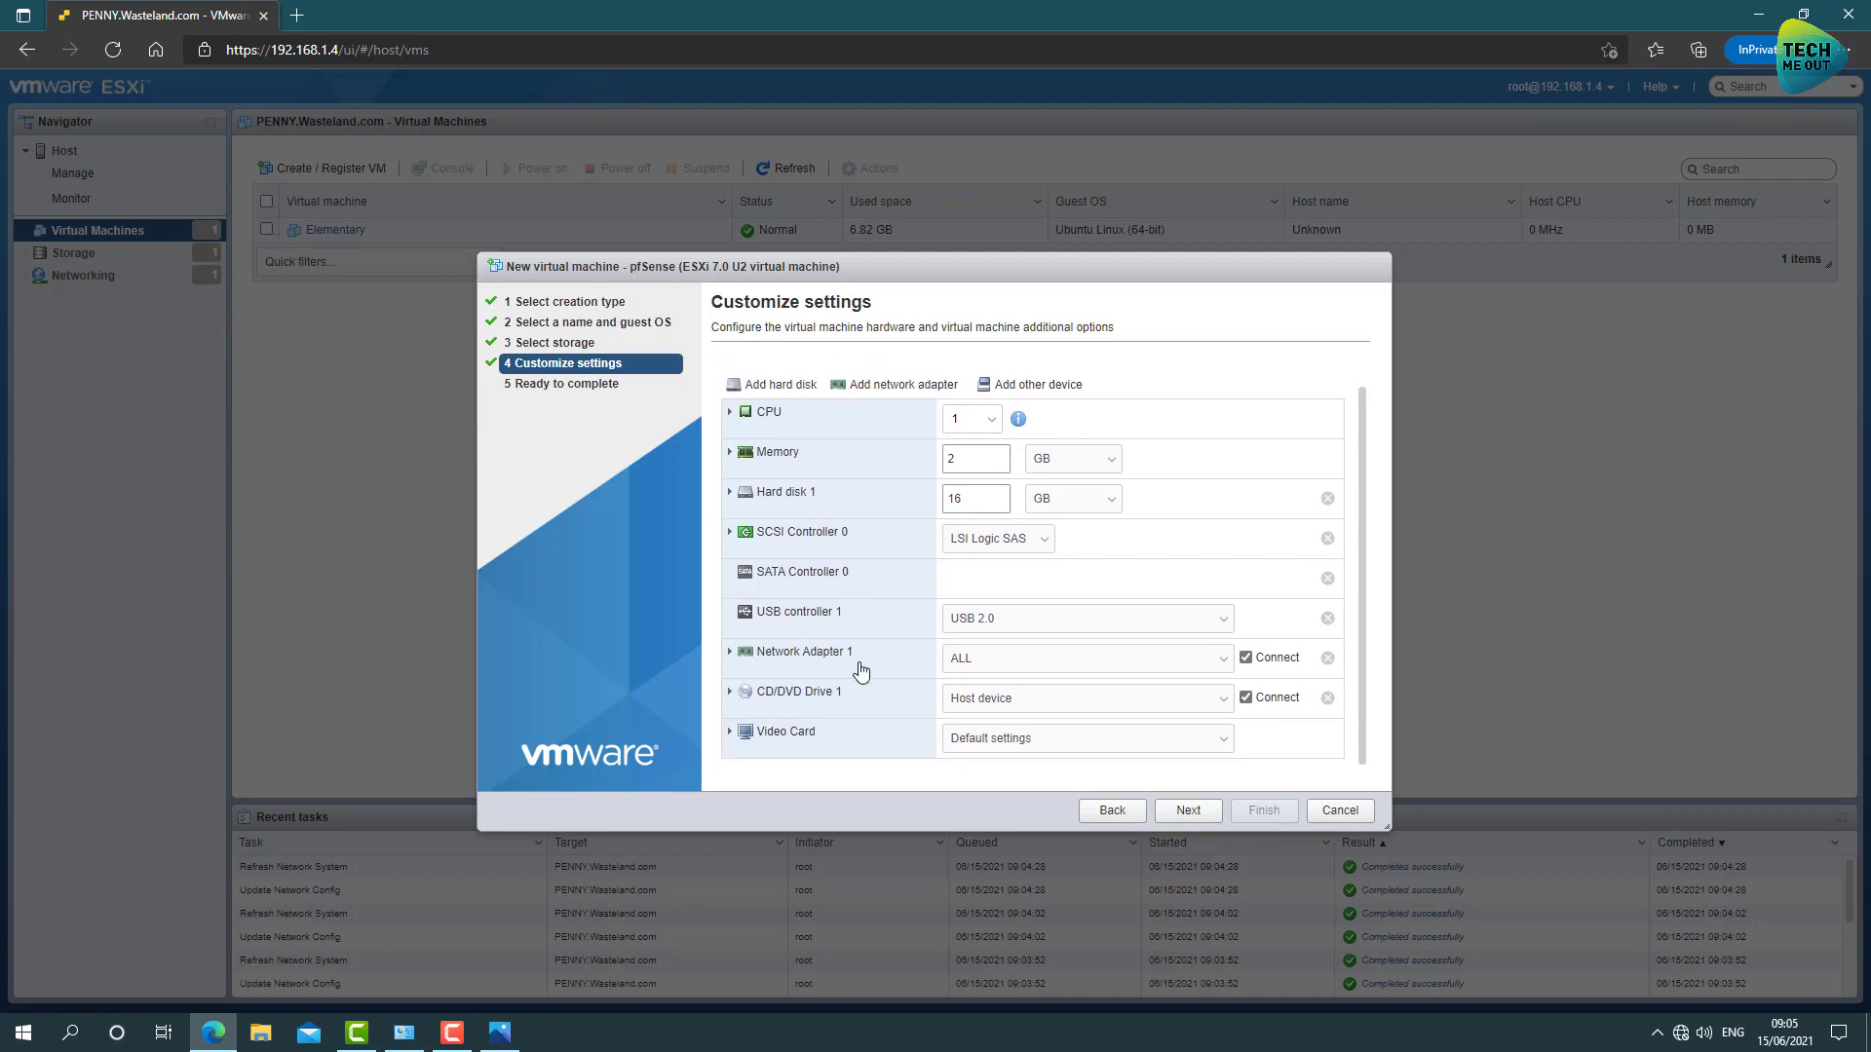
- Keep Network Adapter 1 on ALL and add a second adapter on the ISP network
{"action": "left_click", "coordinate": [972, 664]}
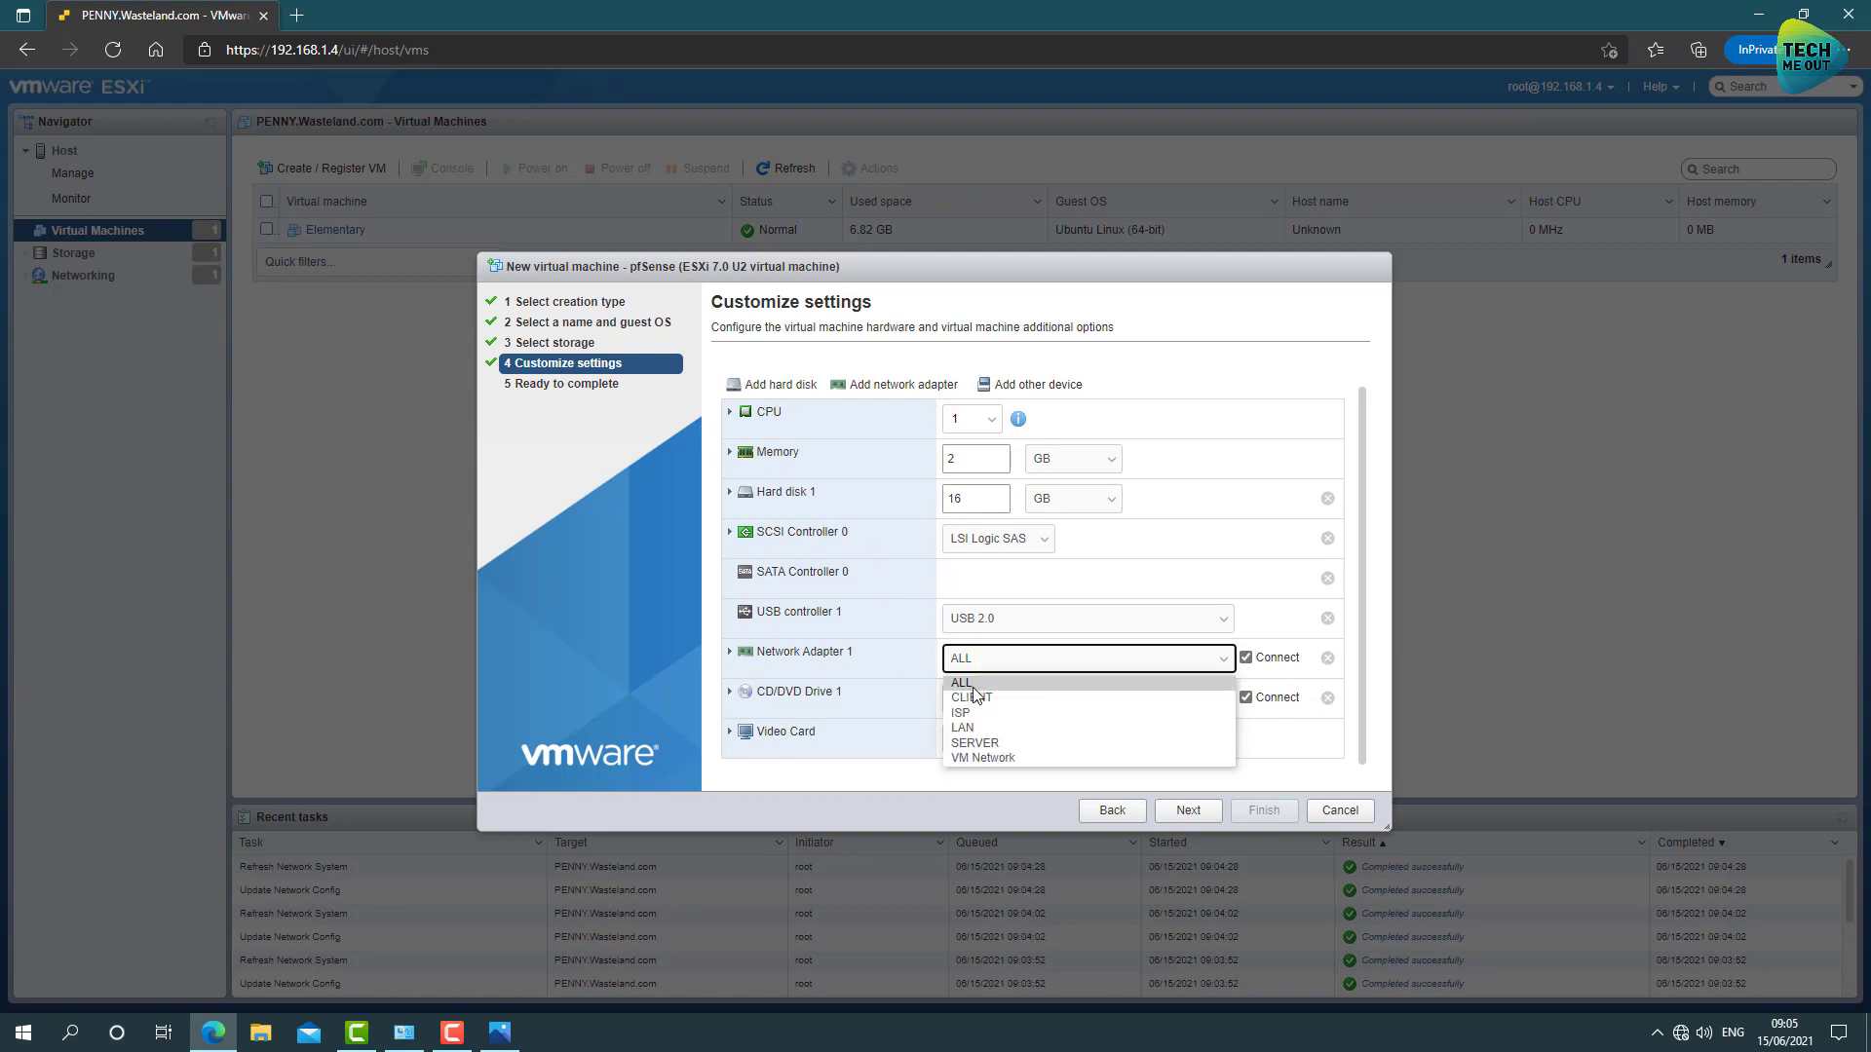
{"action": "left_click", "coordinate": [966, 685]}
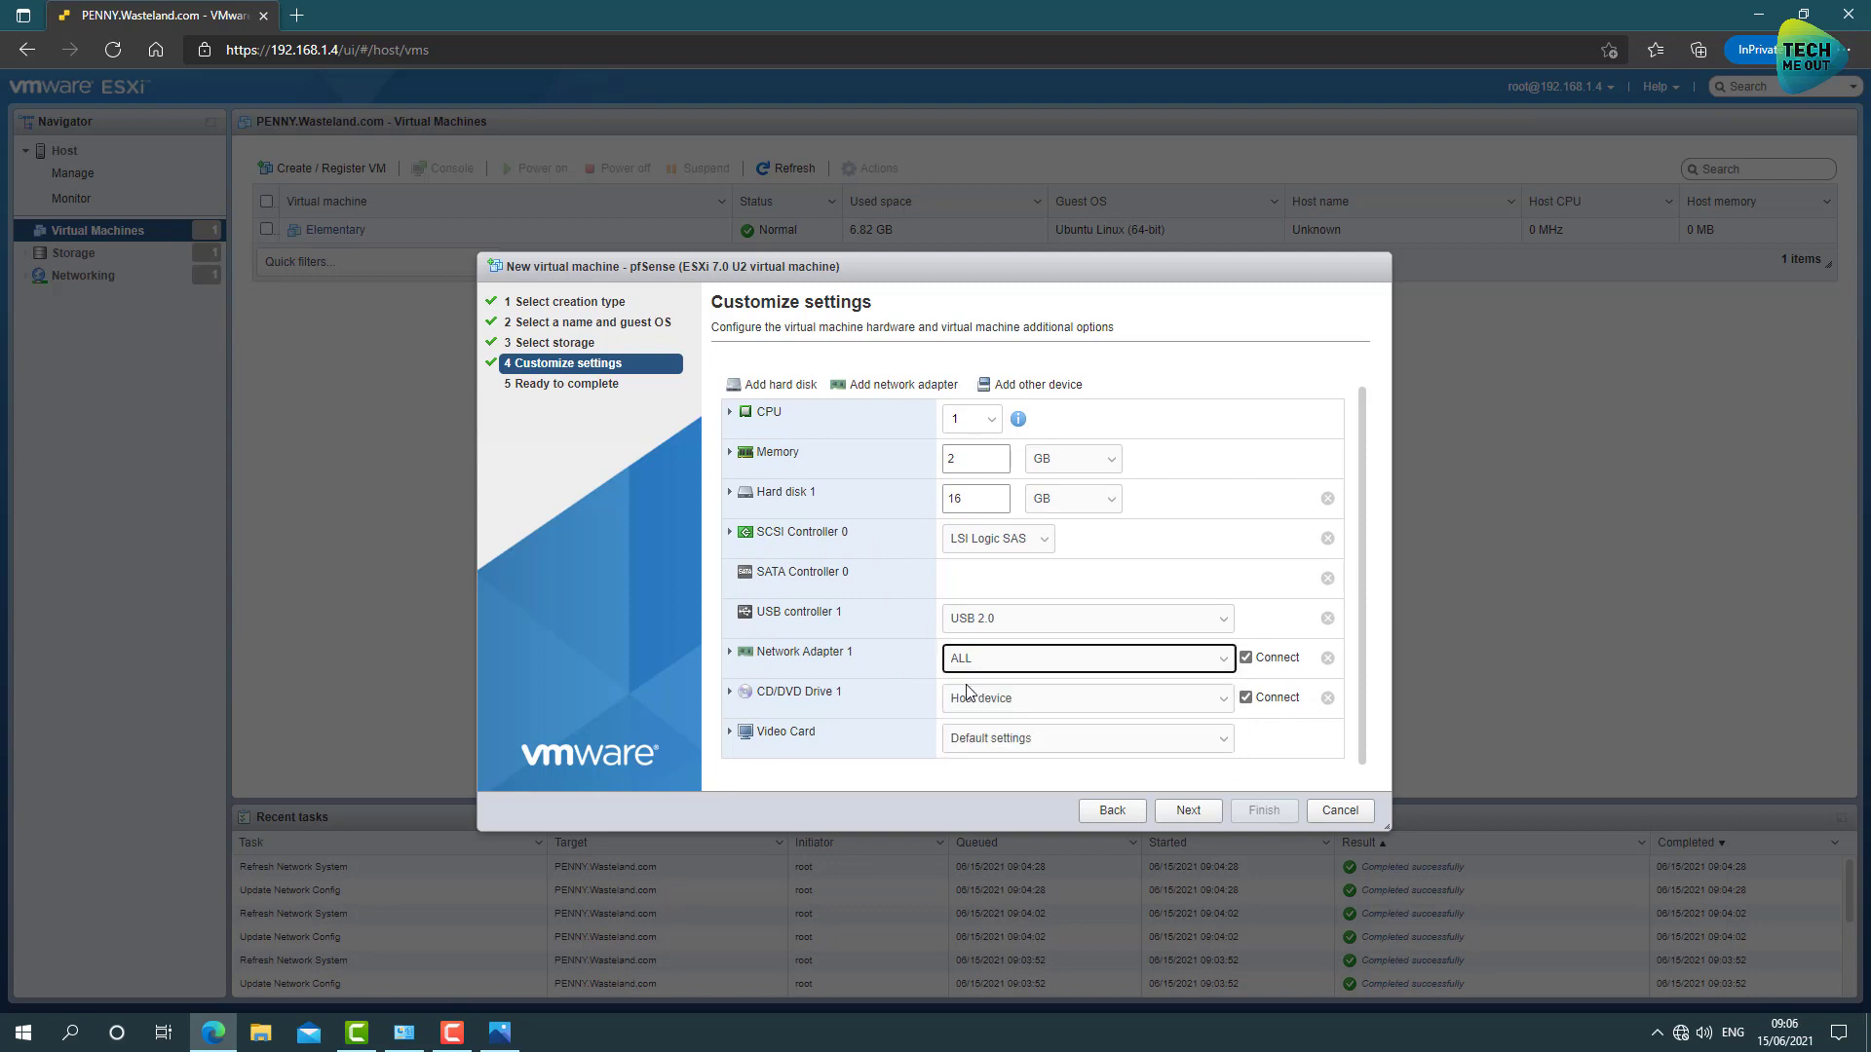
{"action": "left_click", "coordinate": [897, 390]}
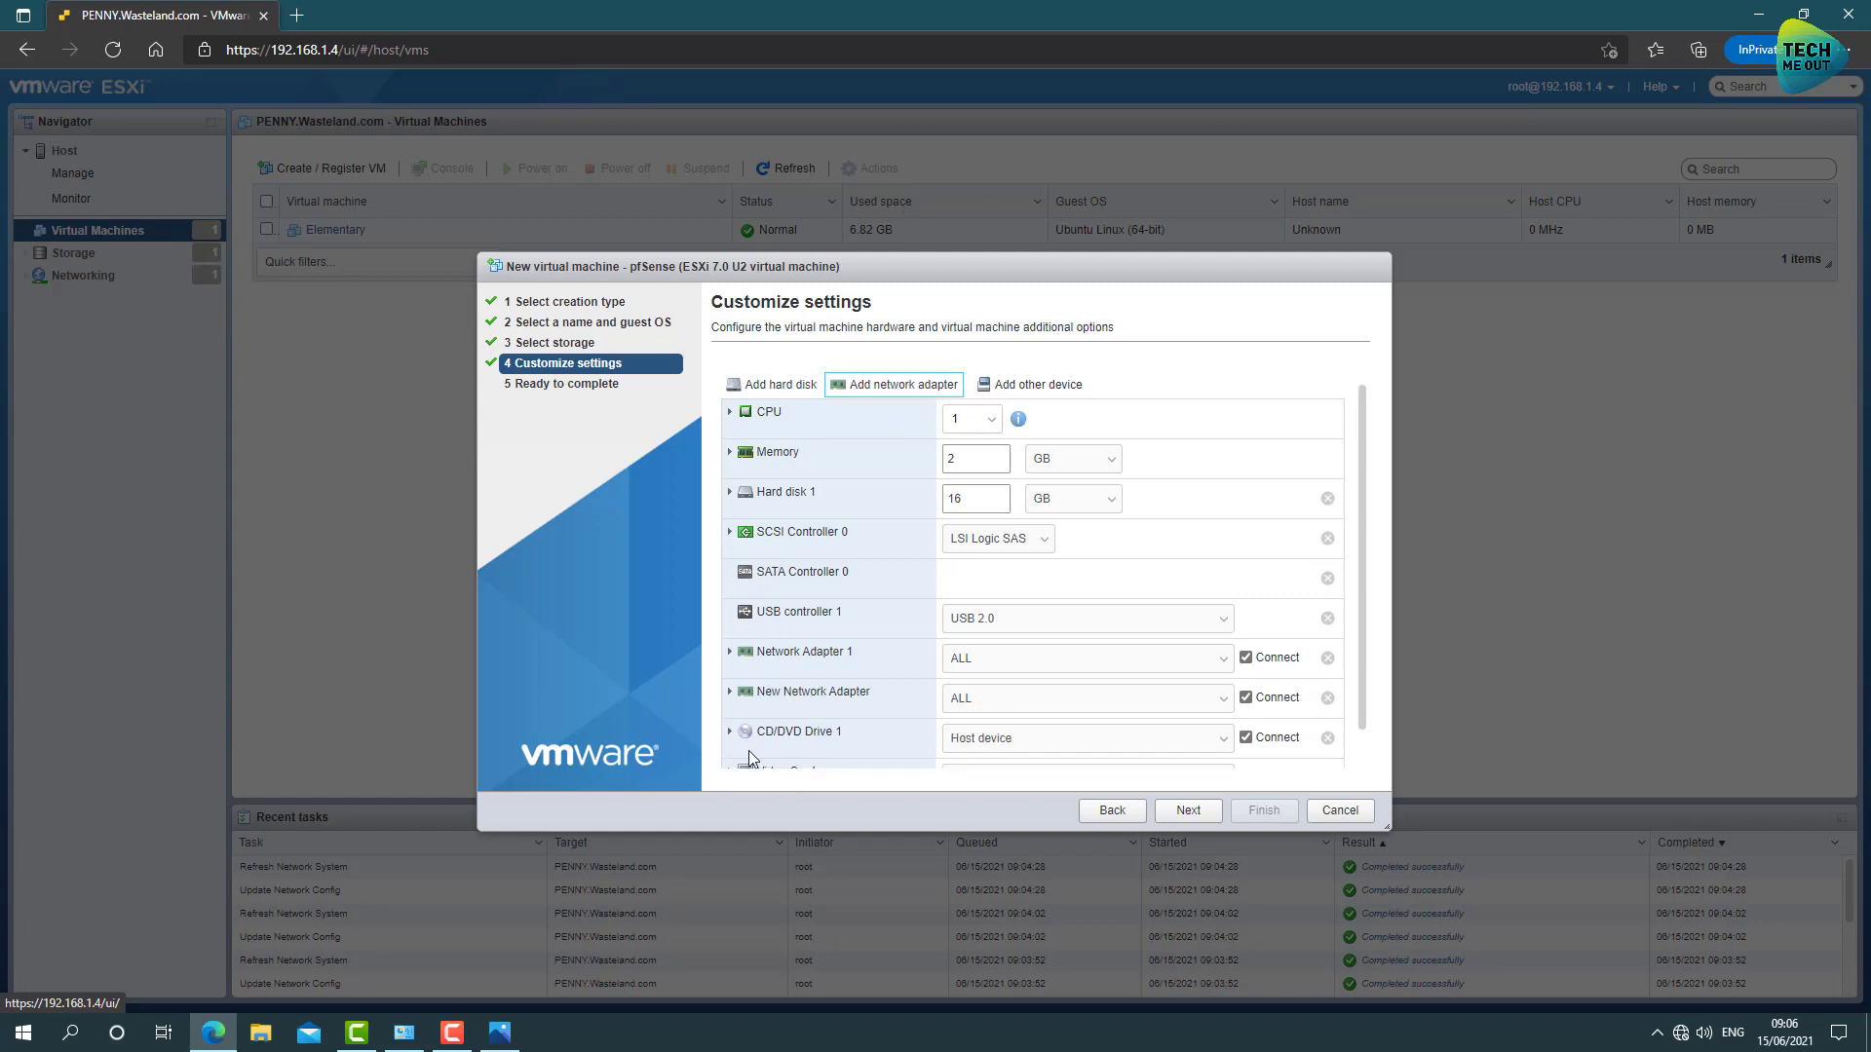
{"action": "left_click", "coordinate": [963, 701]}
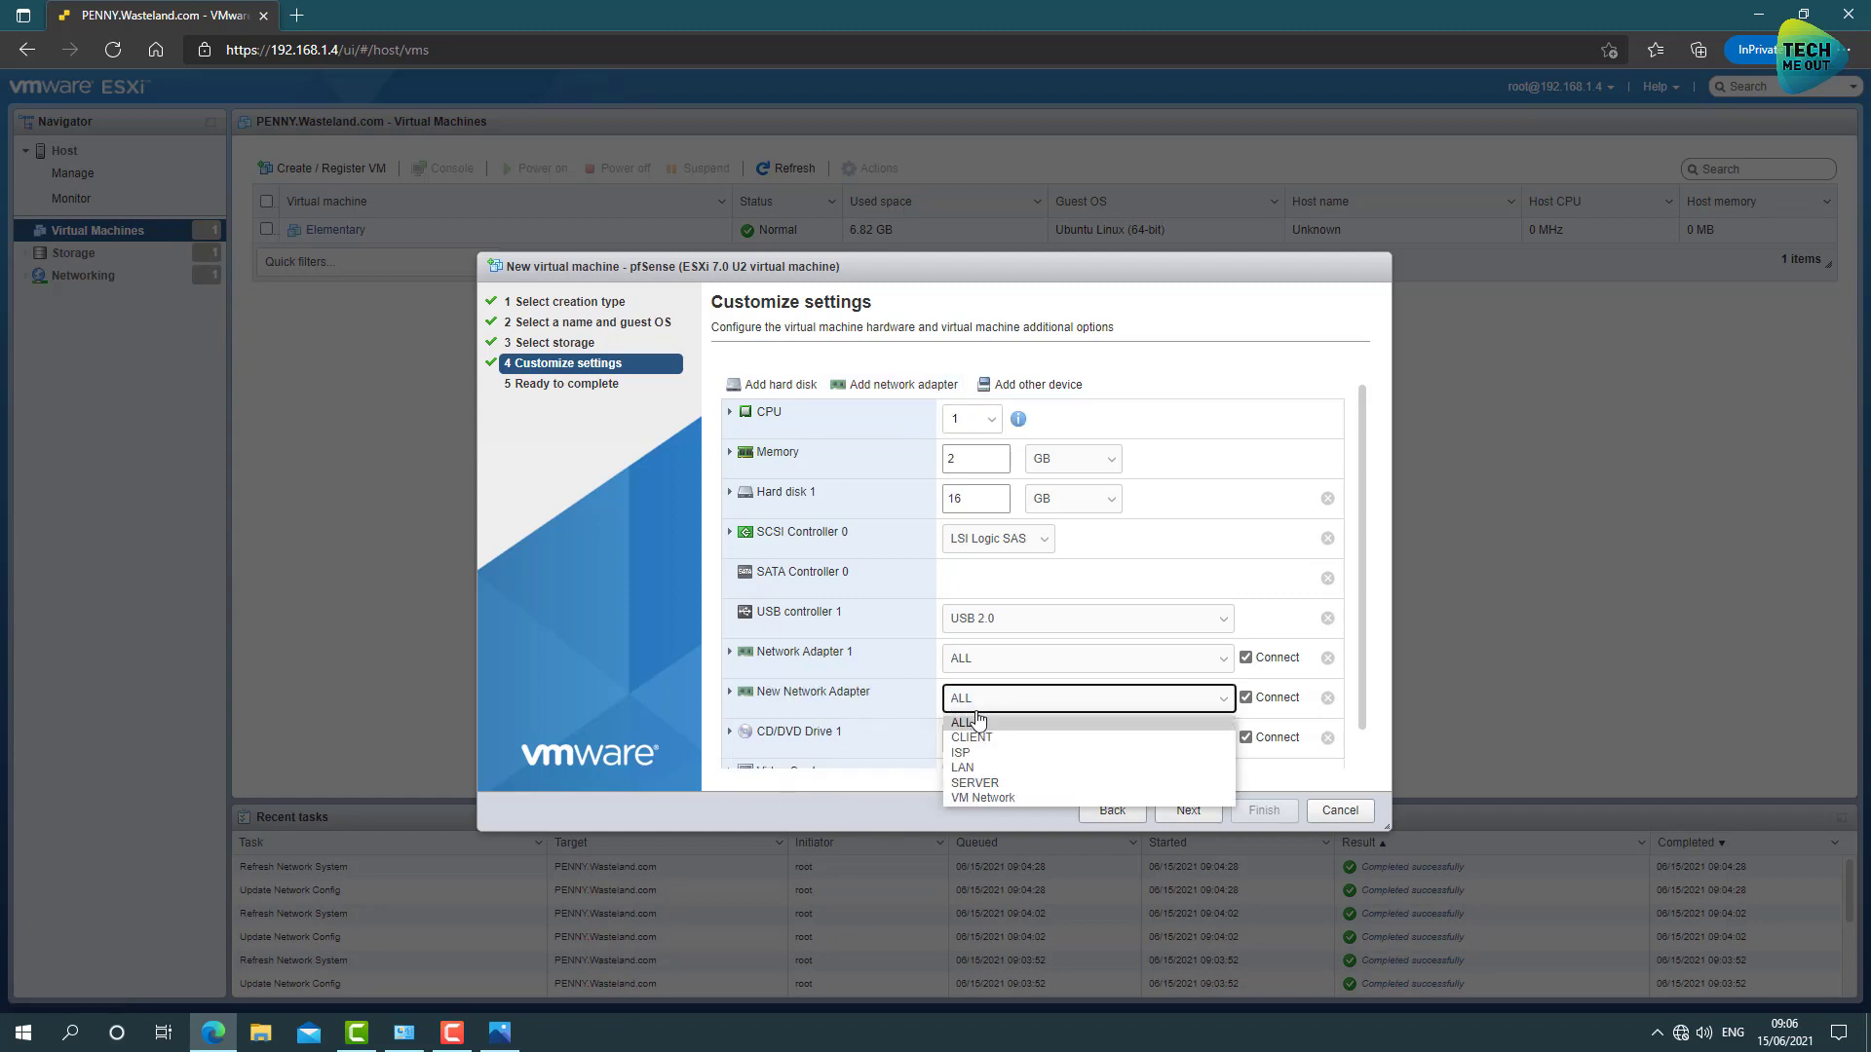
{"action": "left_click", "coordinate": [979, 757]}
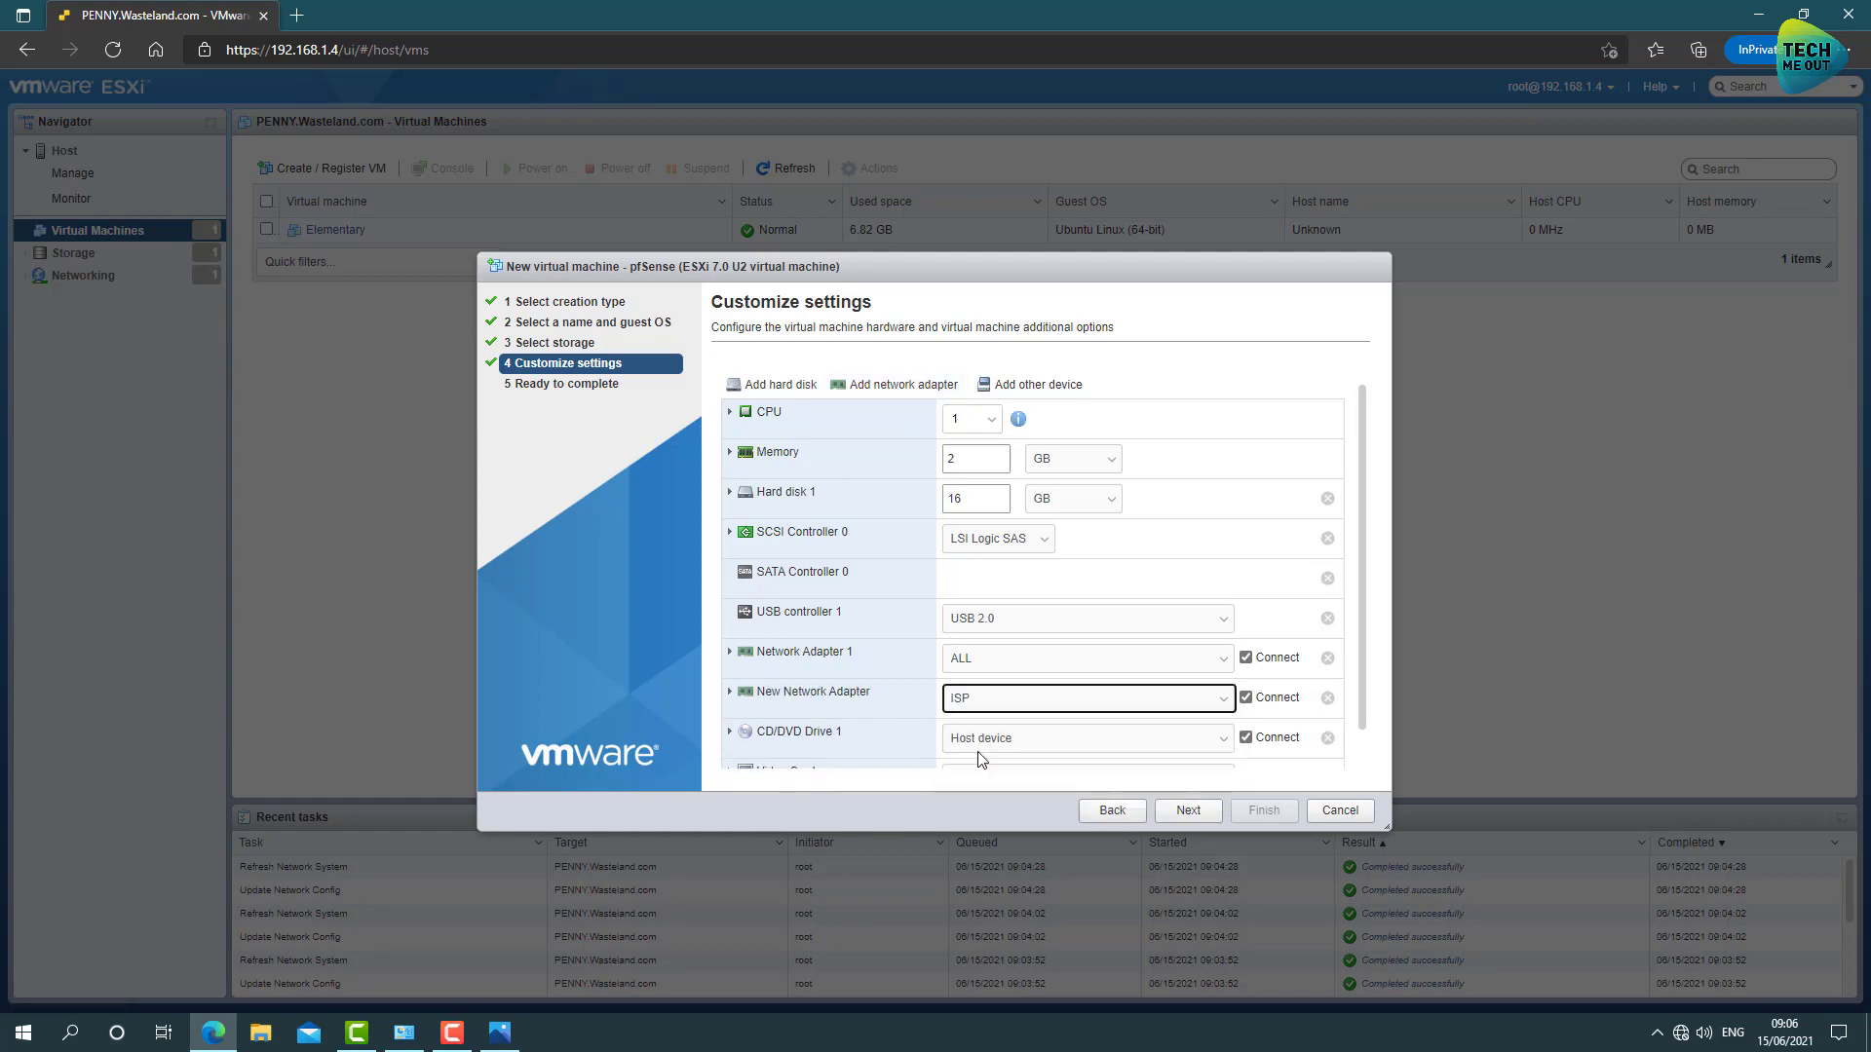
{"action": "left_click", "coordinate": [795, 663]}
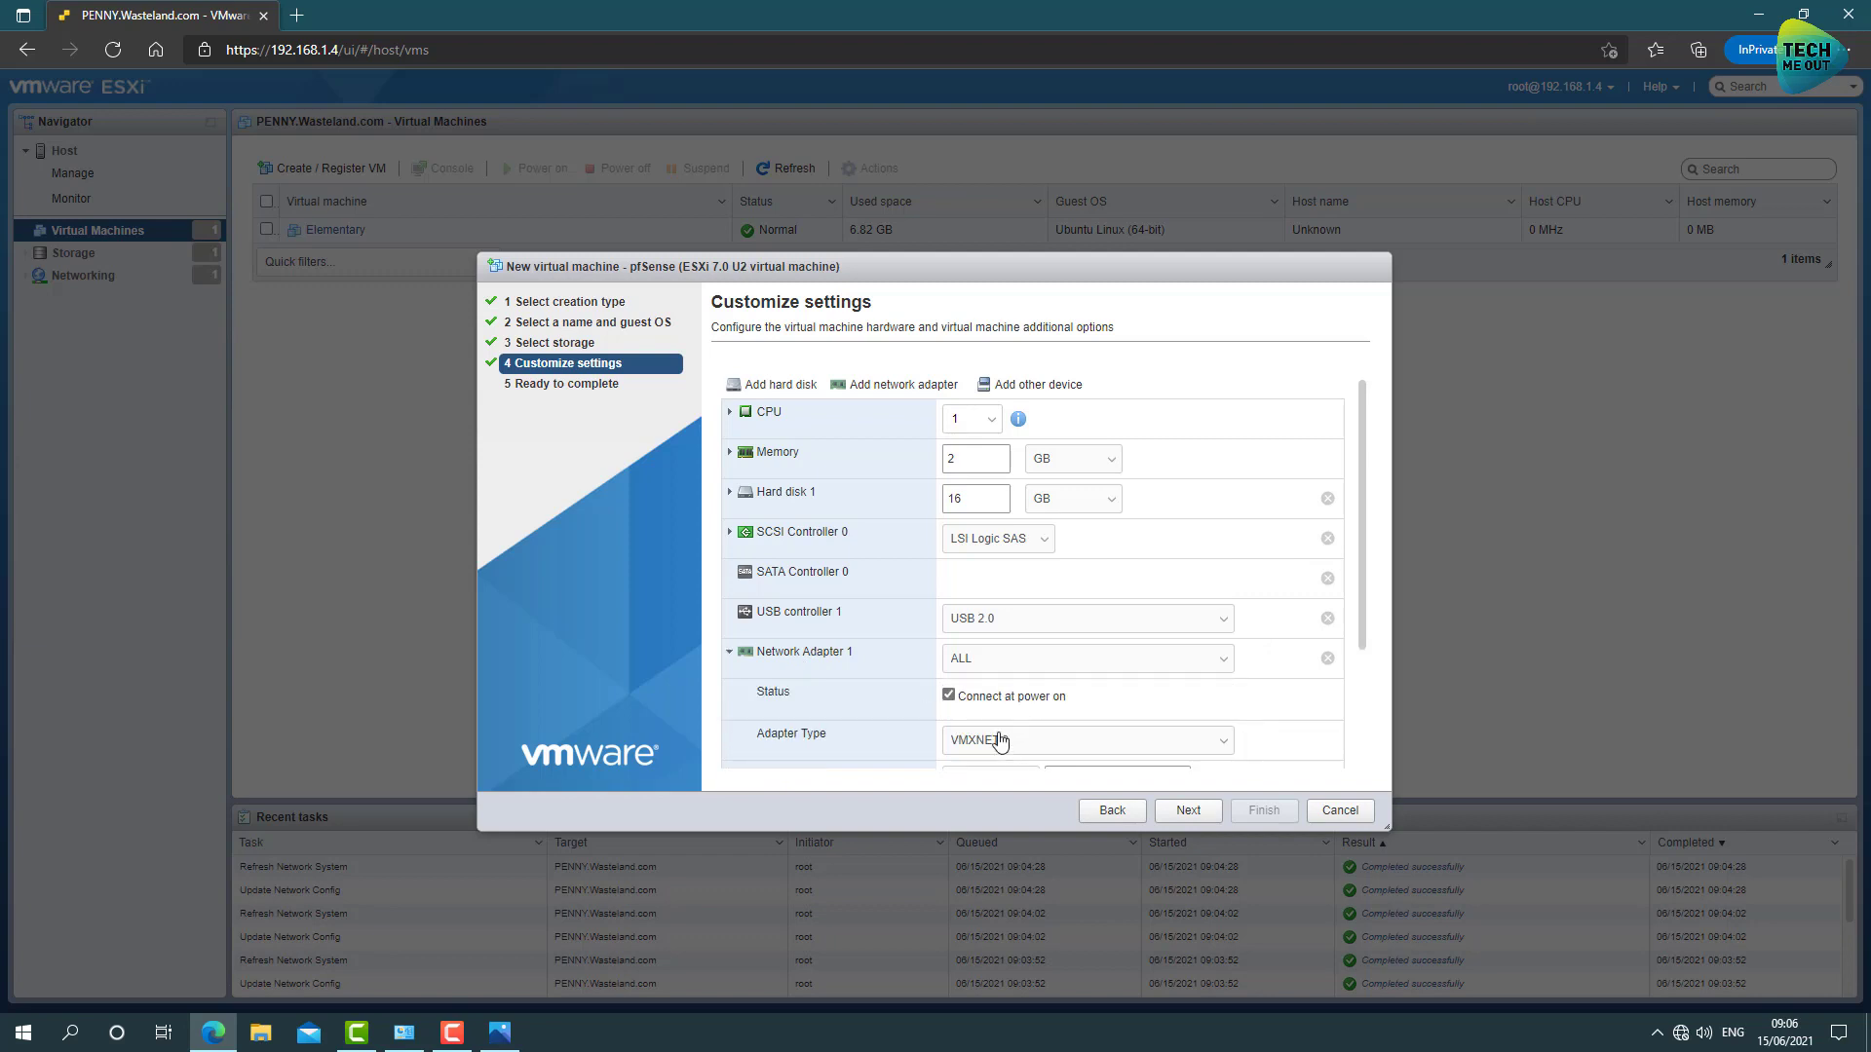
{"action": "left_click", "coordinate": [838, 662]}
{"action": "left_click", "coordinate": [828, 692]}
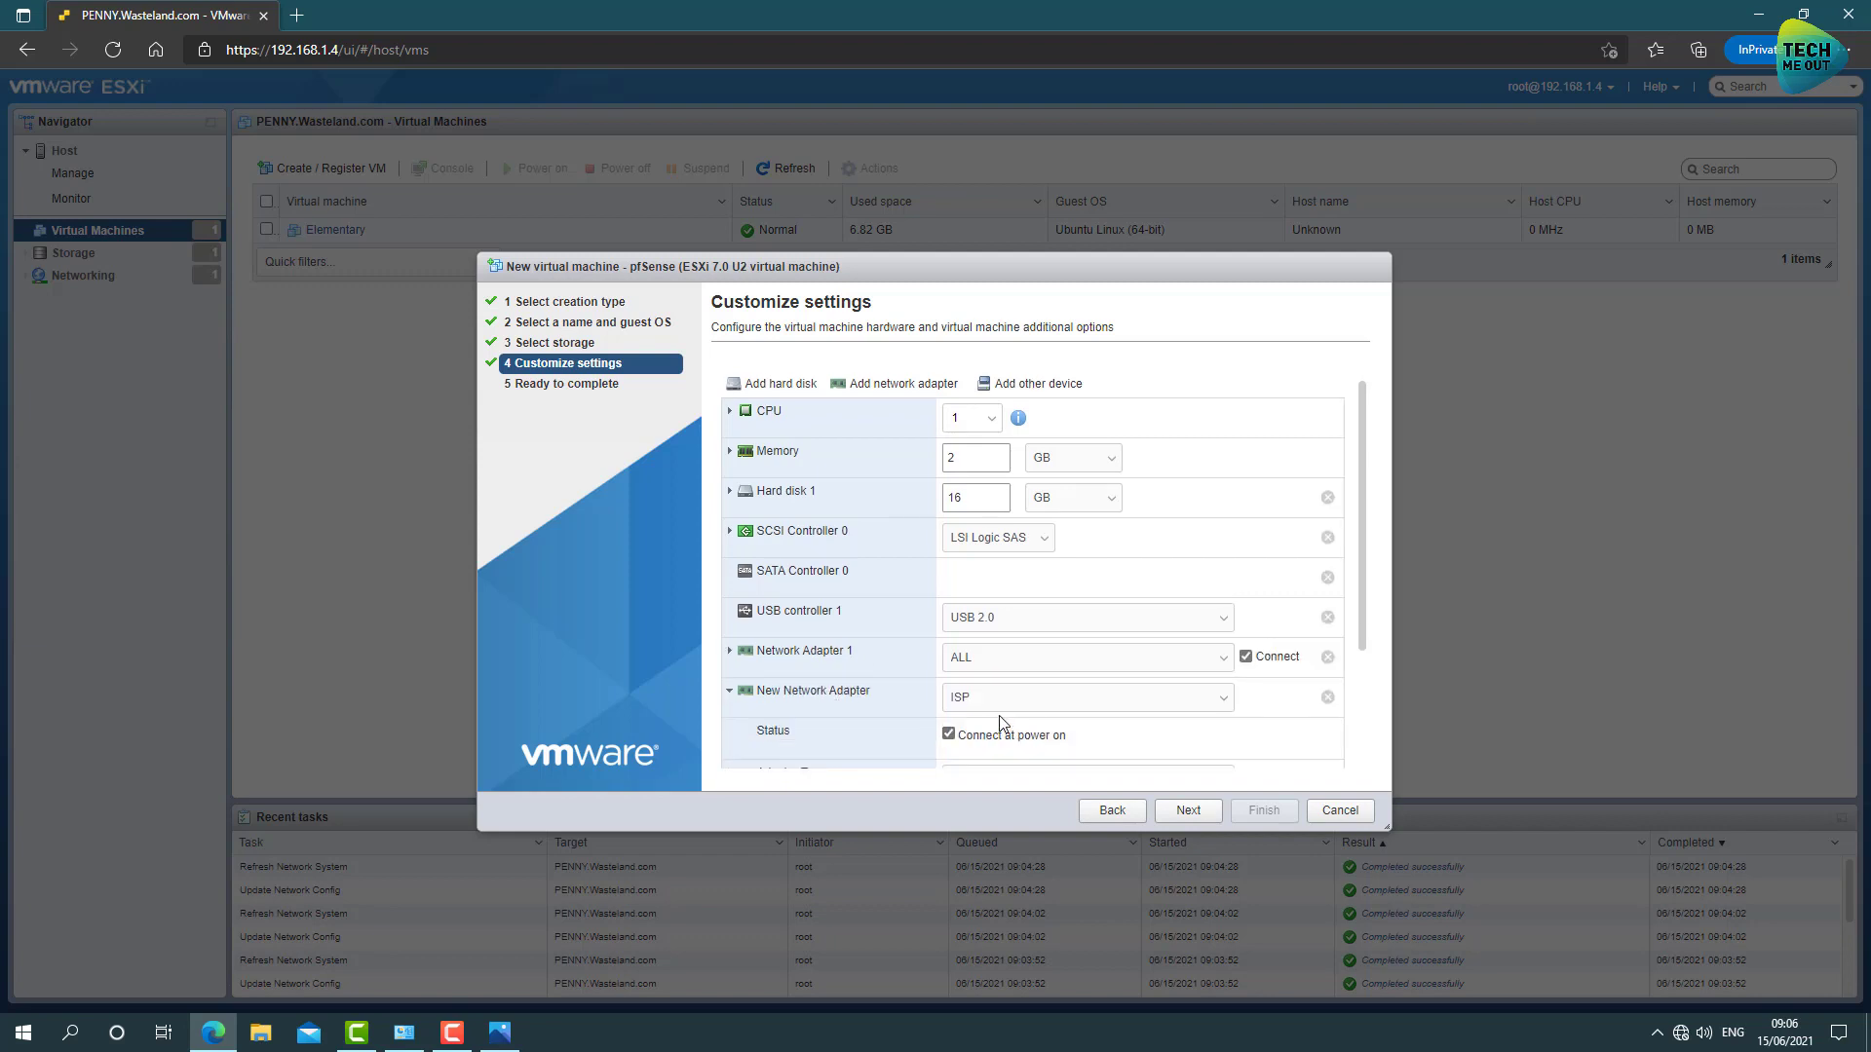
{"action": "scroll", "coordinate": [1008, 722], "scroll_direction": "down", "scroll_amount": 1}
{"action": "left_click", "coordinate": [800, 635]}
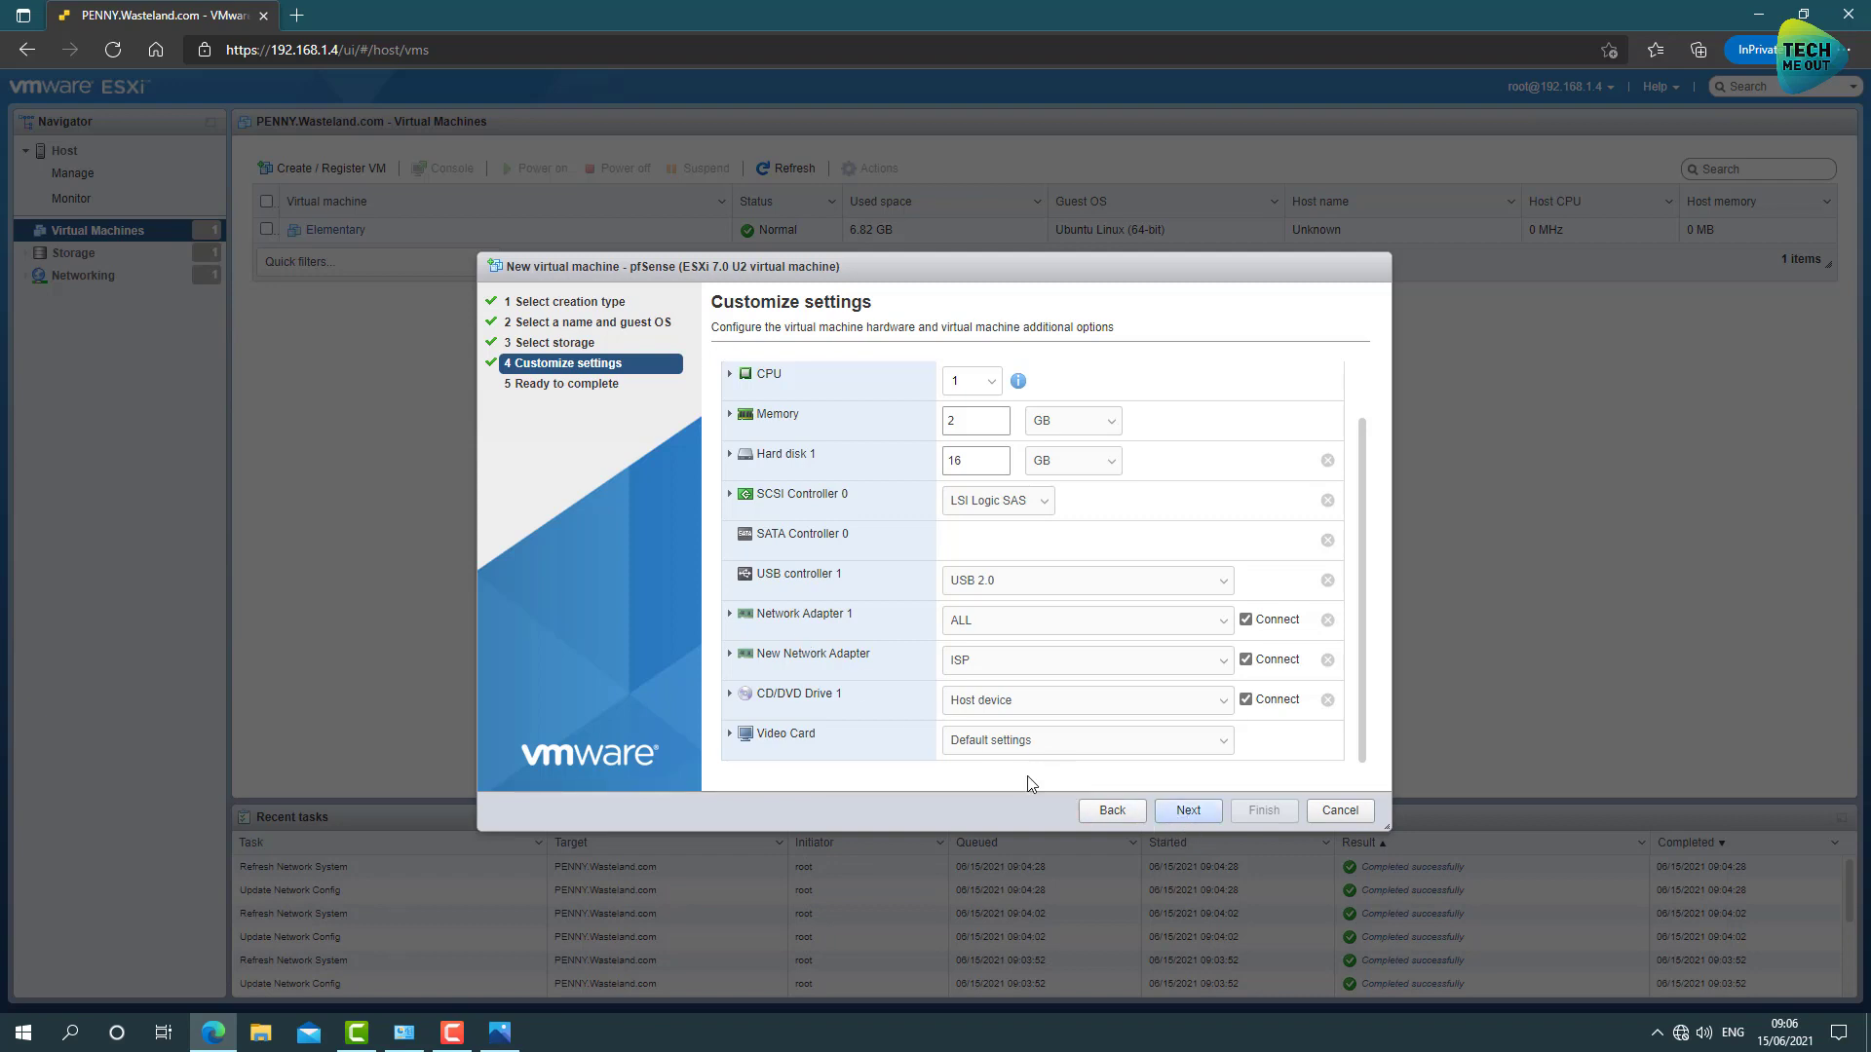
- Load the pfSense installer ISO from the datastore into CD/DVD Drive 1
{"action": "left_click", "coordinate": [955, 704]}
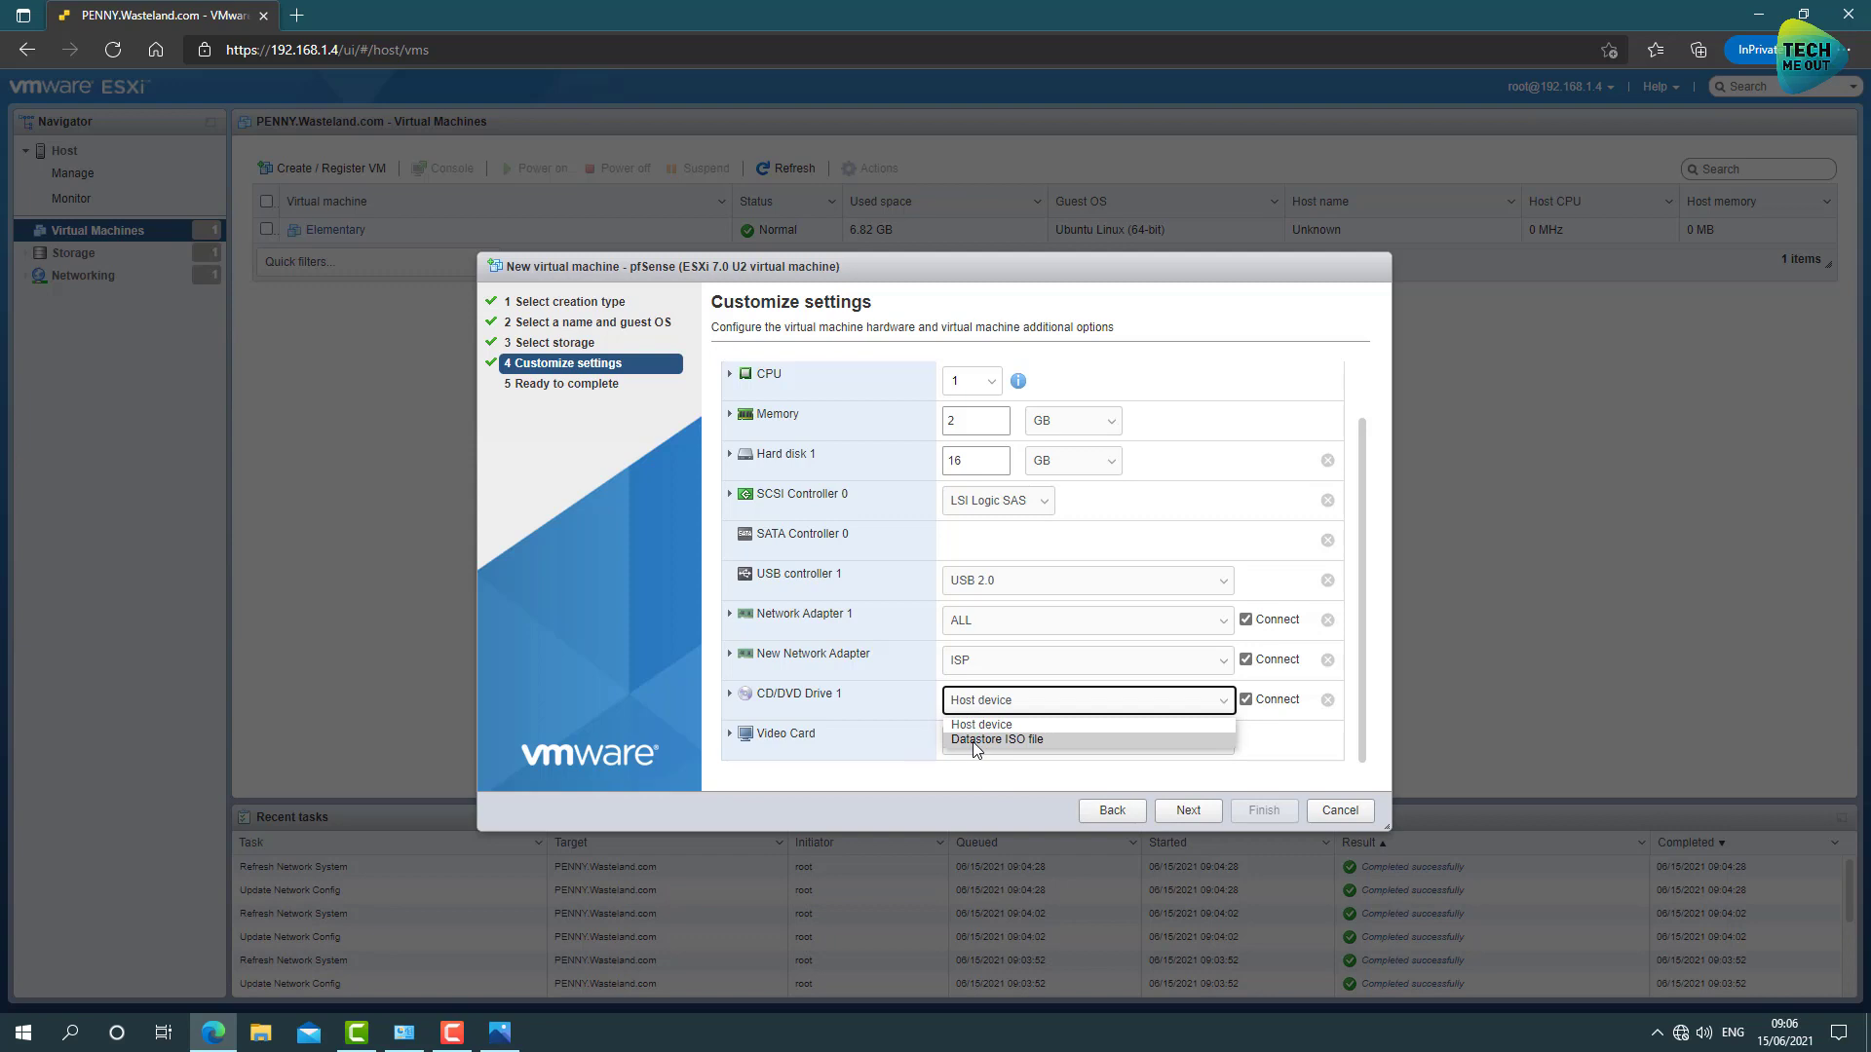
{"action": "left_click", "coordinate": [973, 741]}
{"action": "left_click", "coordinate": [794, 419]}
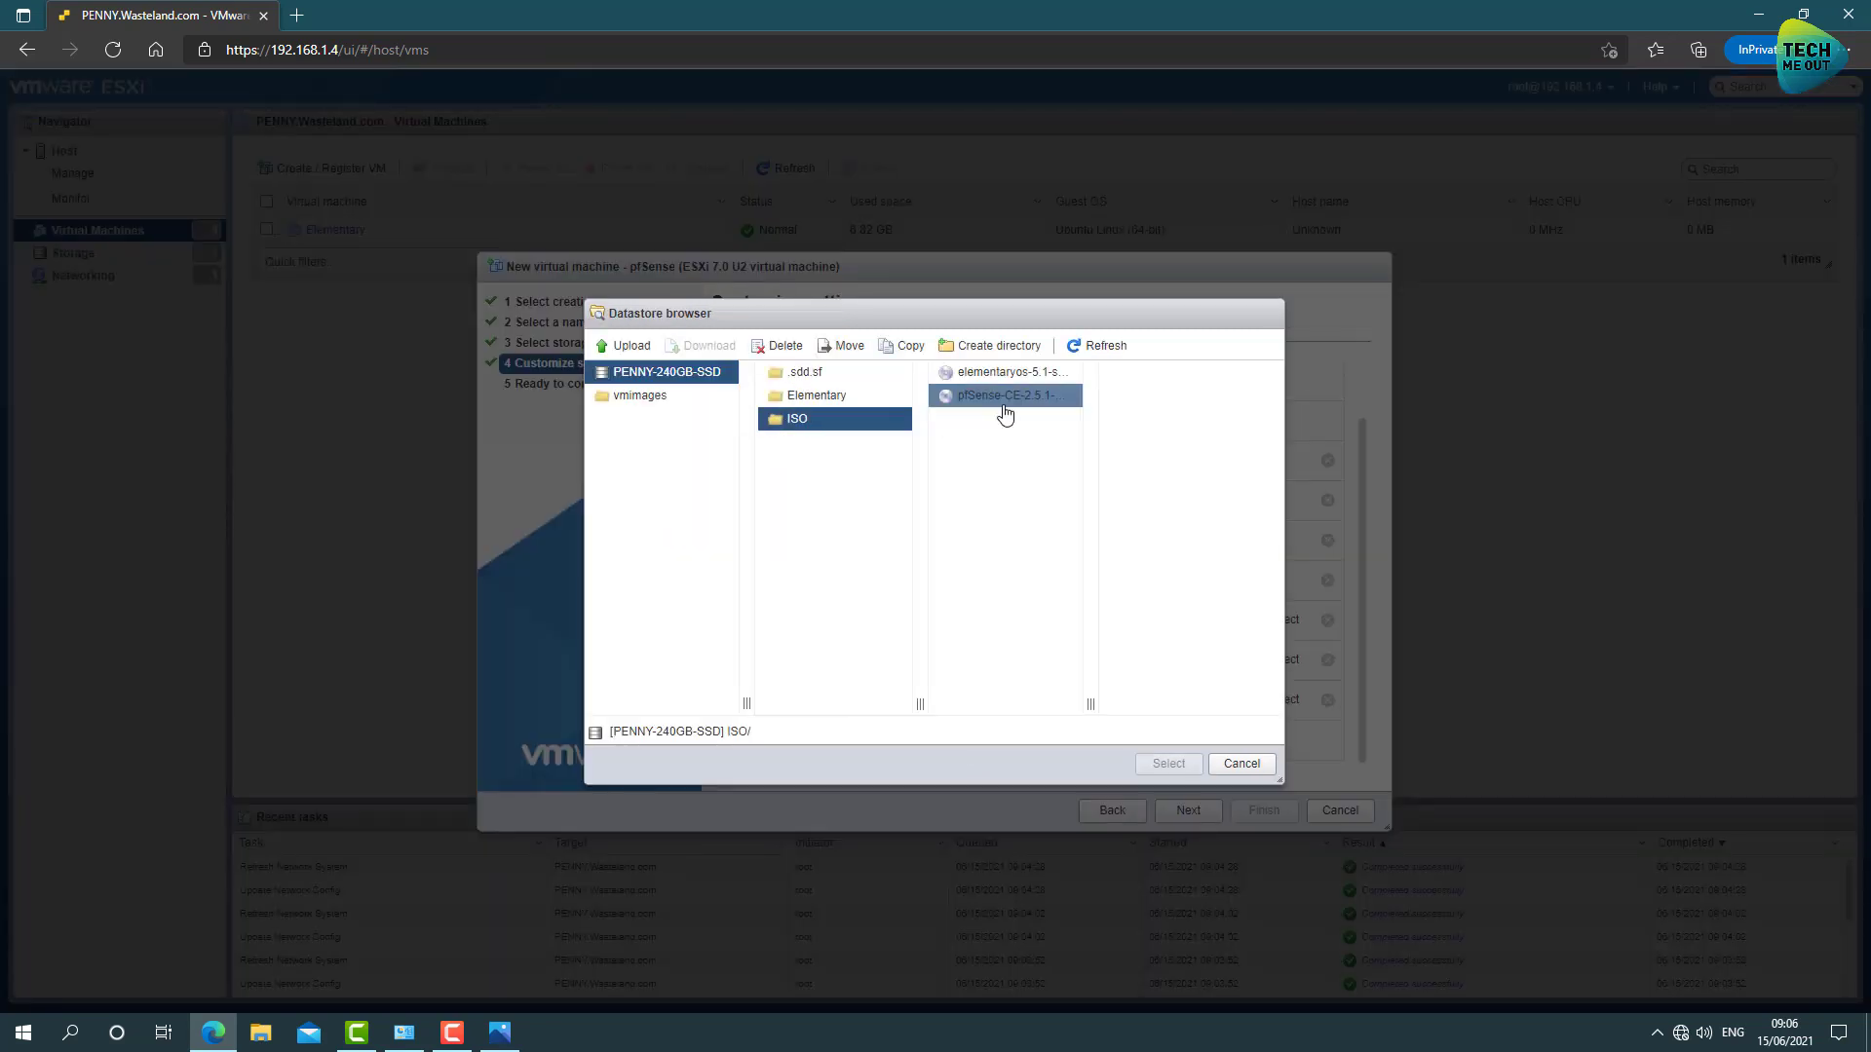
{"action": "left_click", "coordinate": [1008, 396]}
{"action": "left_click", "coordinate": [1169, 764]}
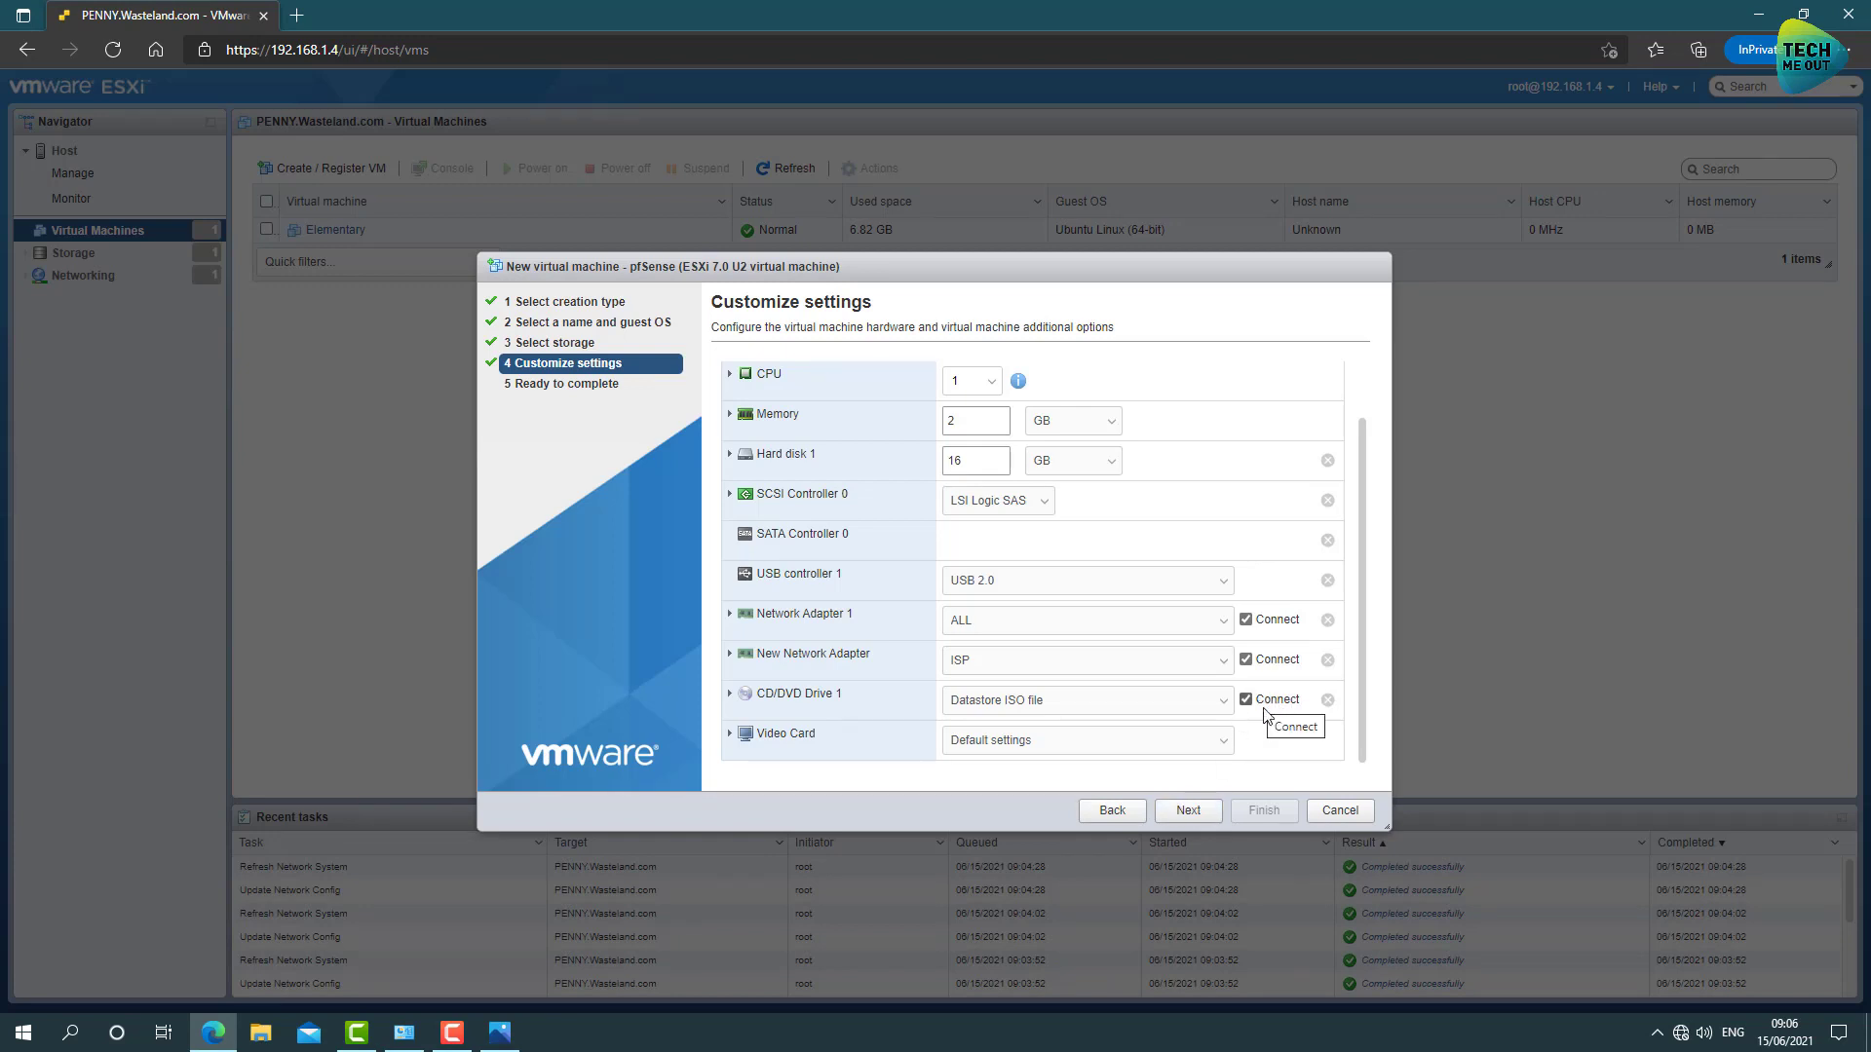
- Finish the wizard to create the pfSense VM, power it on, and open its browser console
{"action": "left_click", "coordinate": [1191, 812]}
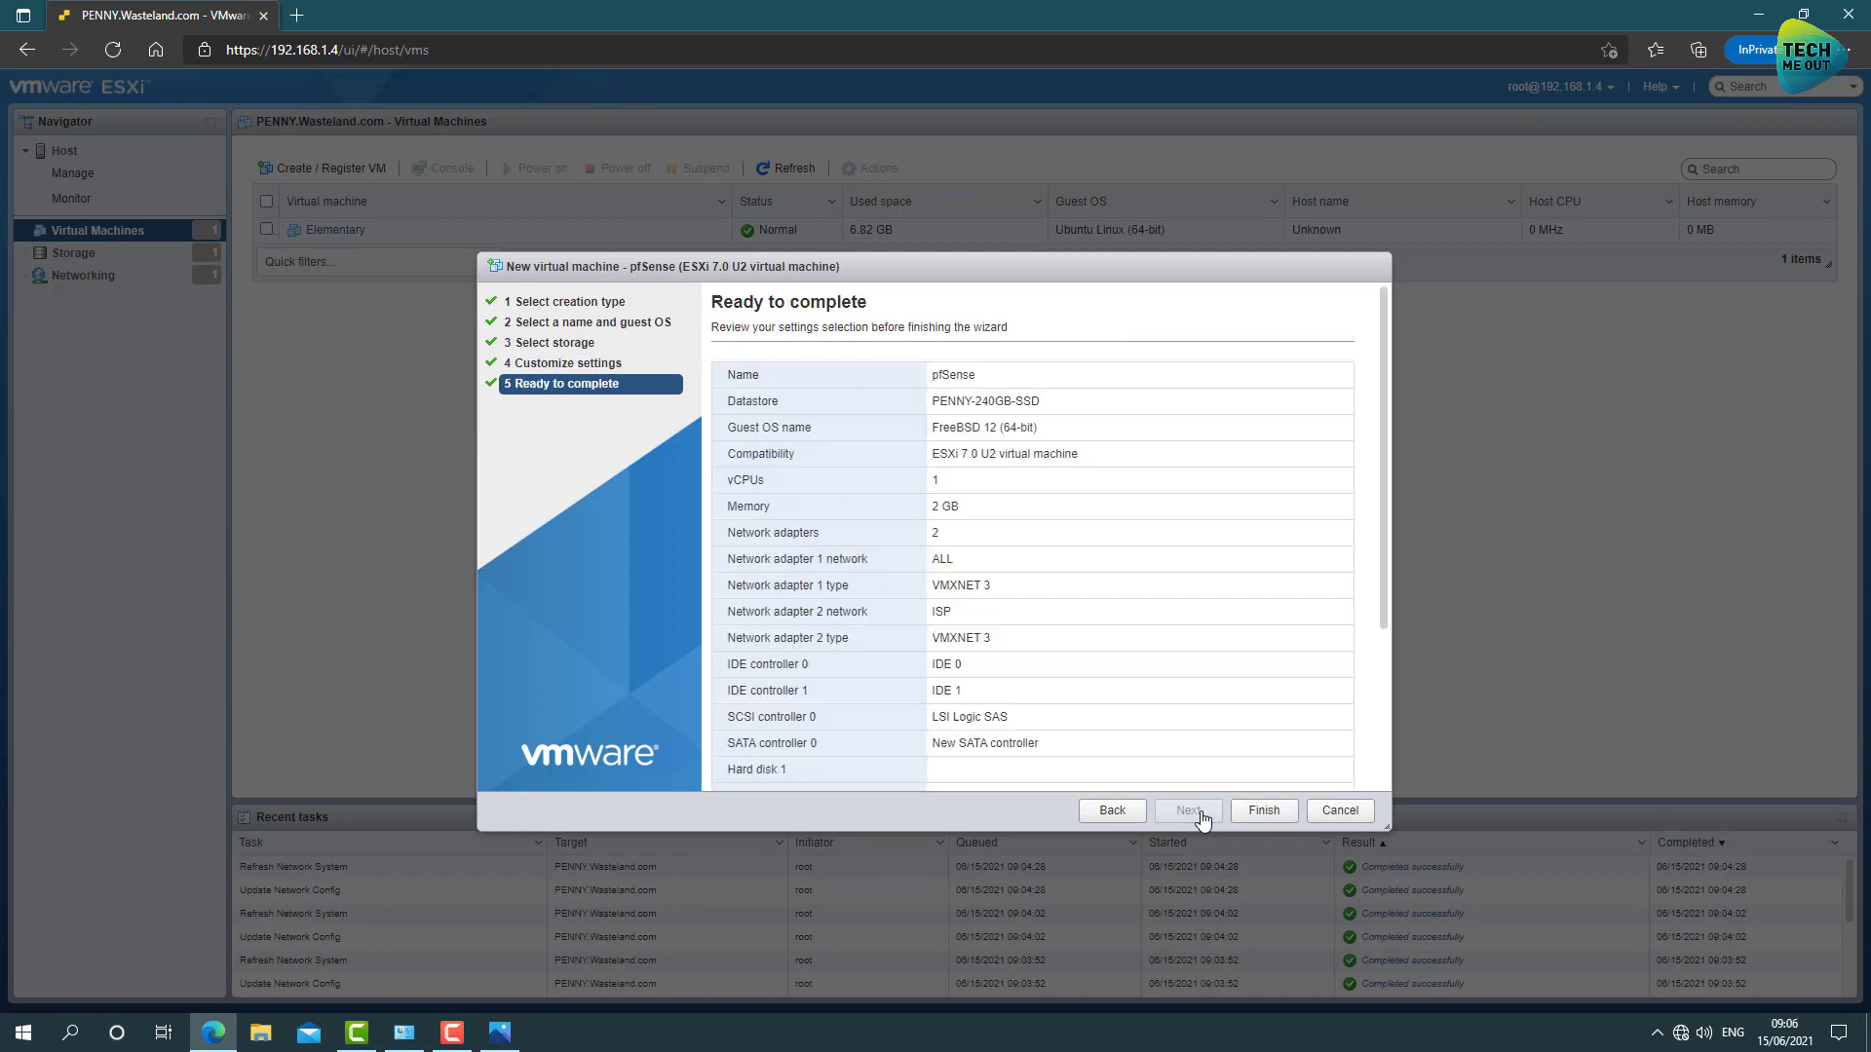
{"action": "left_click", "coordinate": [1264, 815]}
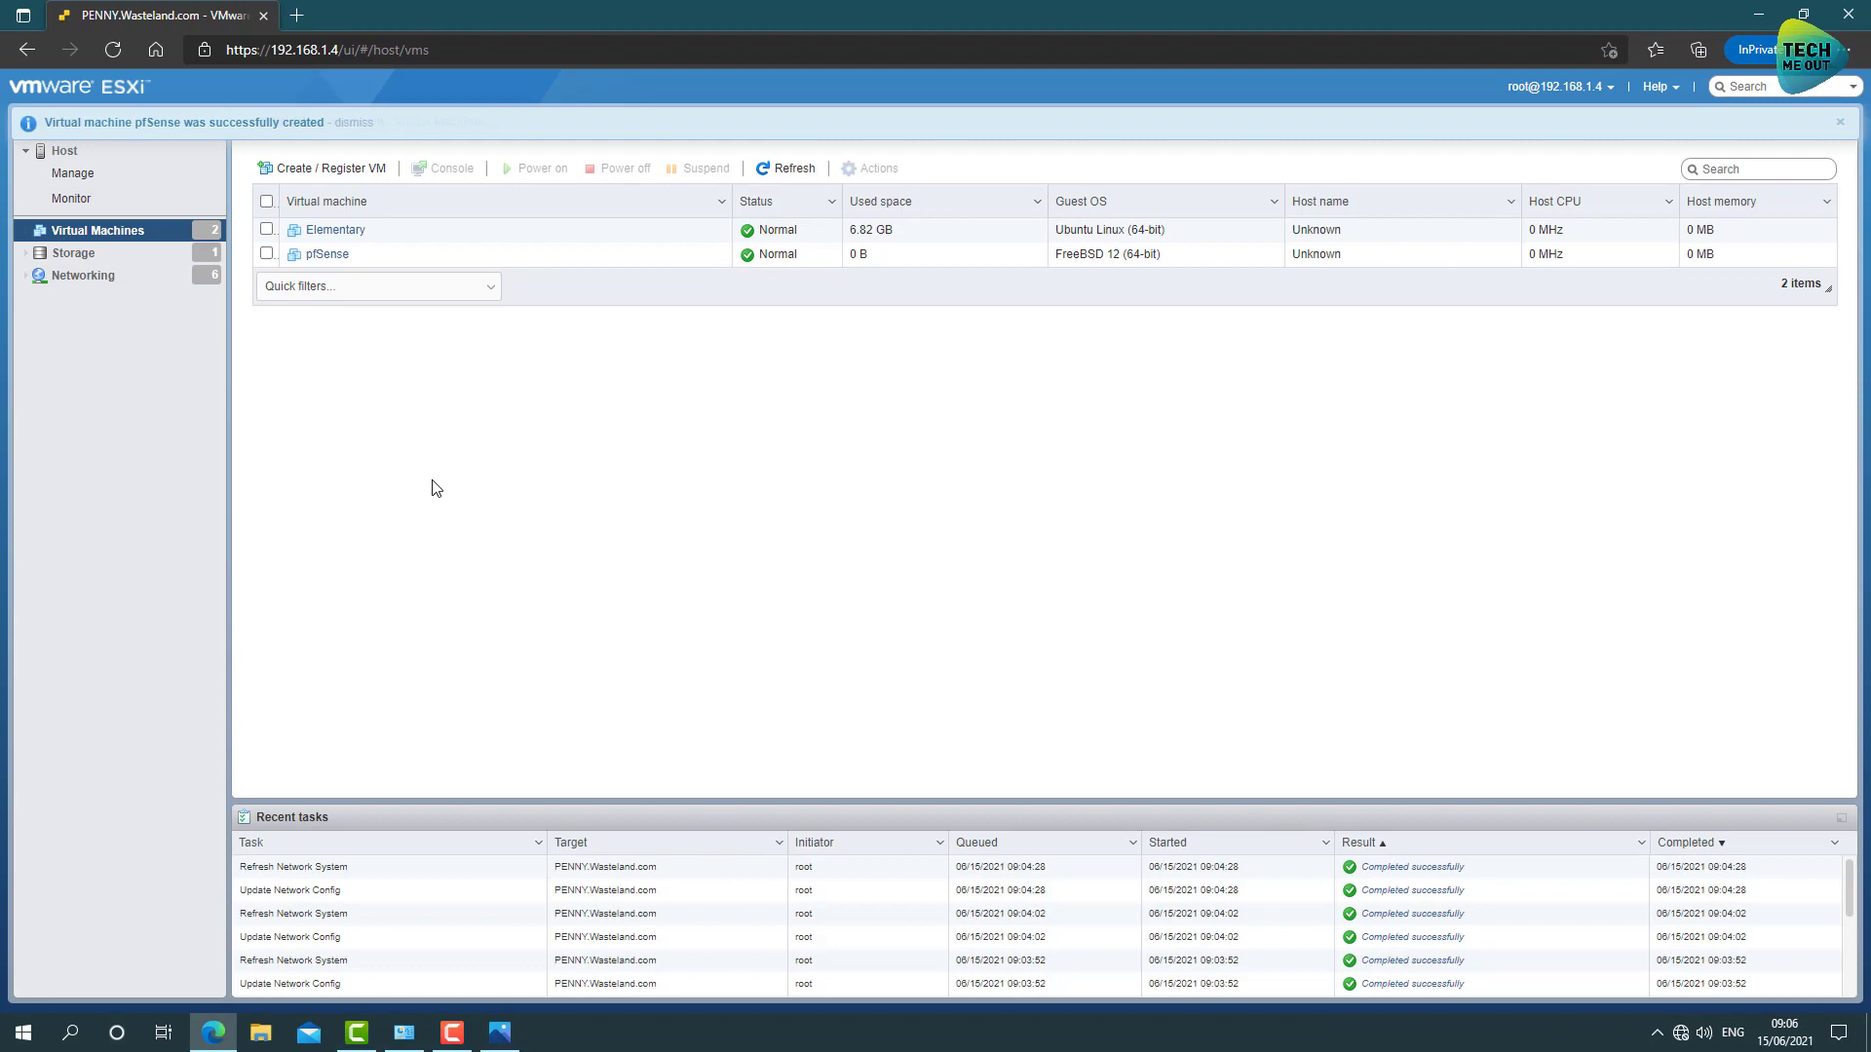
{"action": "left_click", "coordinate": [400, 255]}
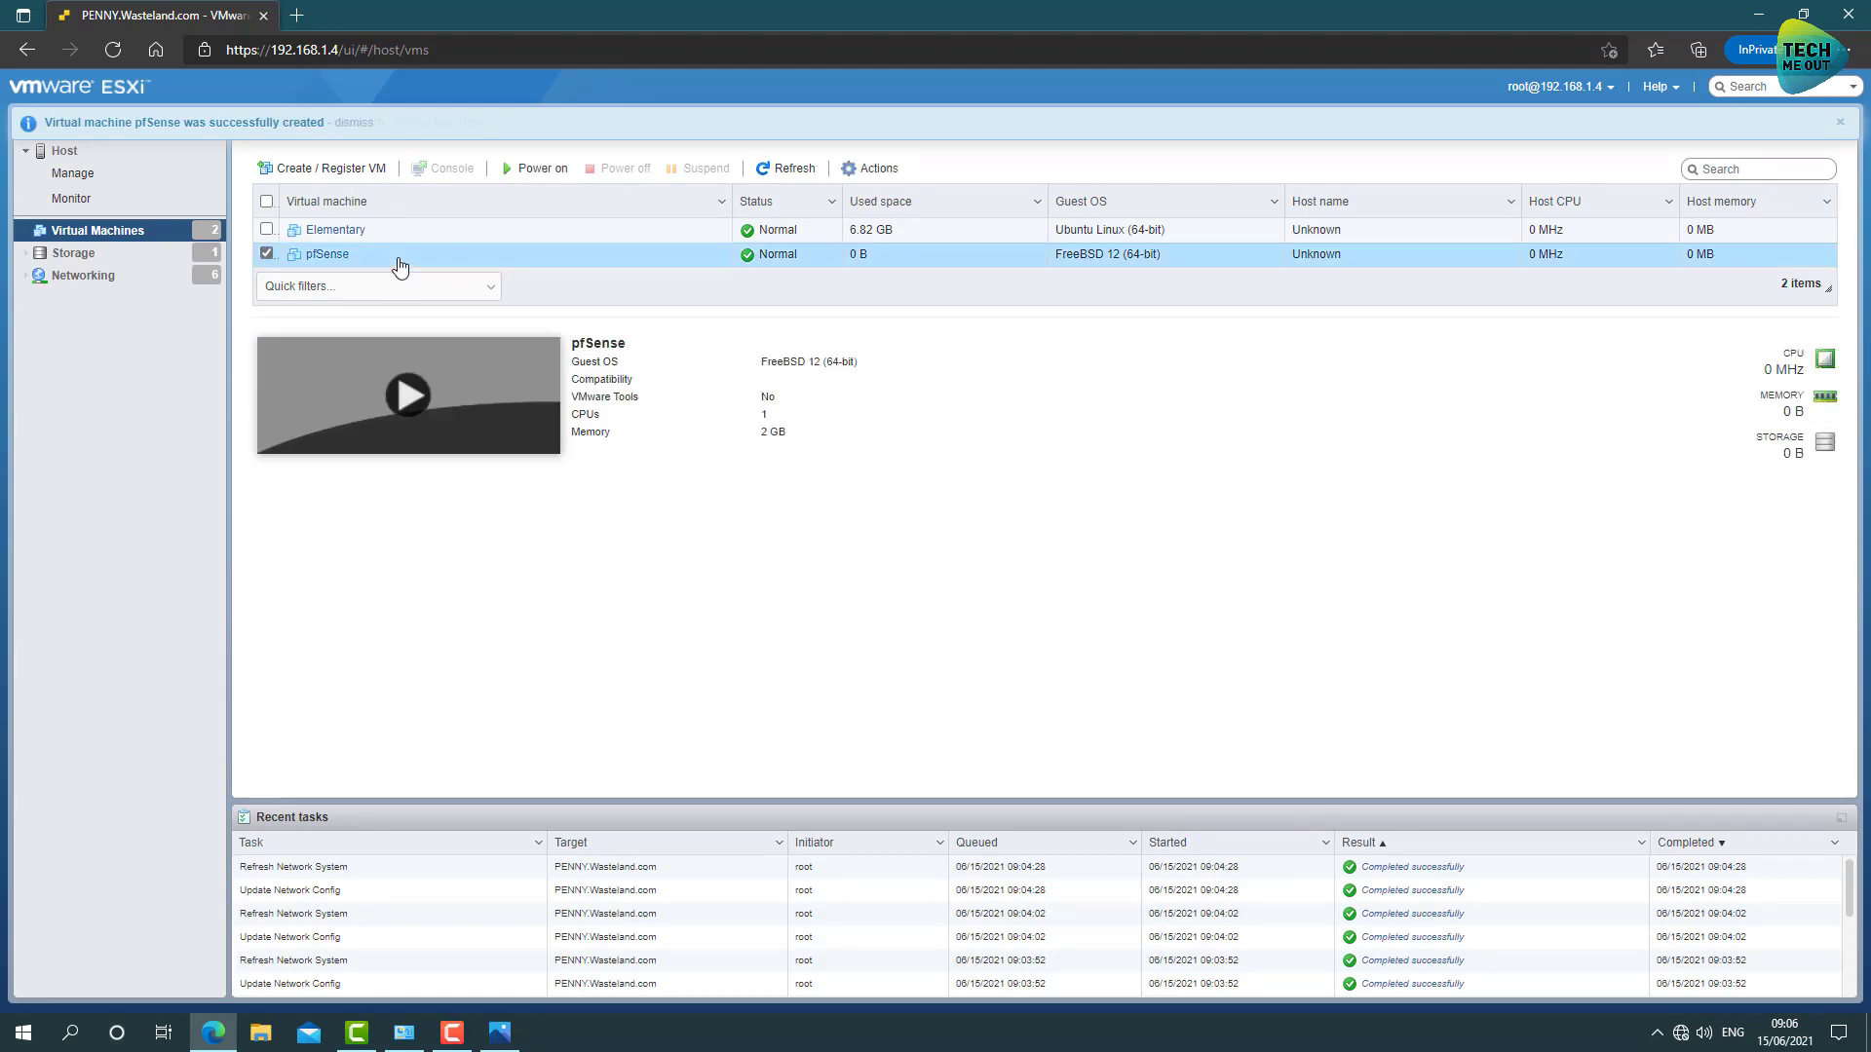
{"action": "left_click", "coordinate": [543, 174]}
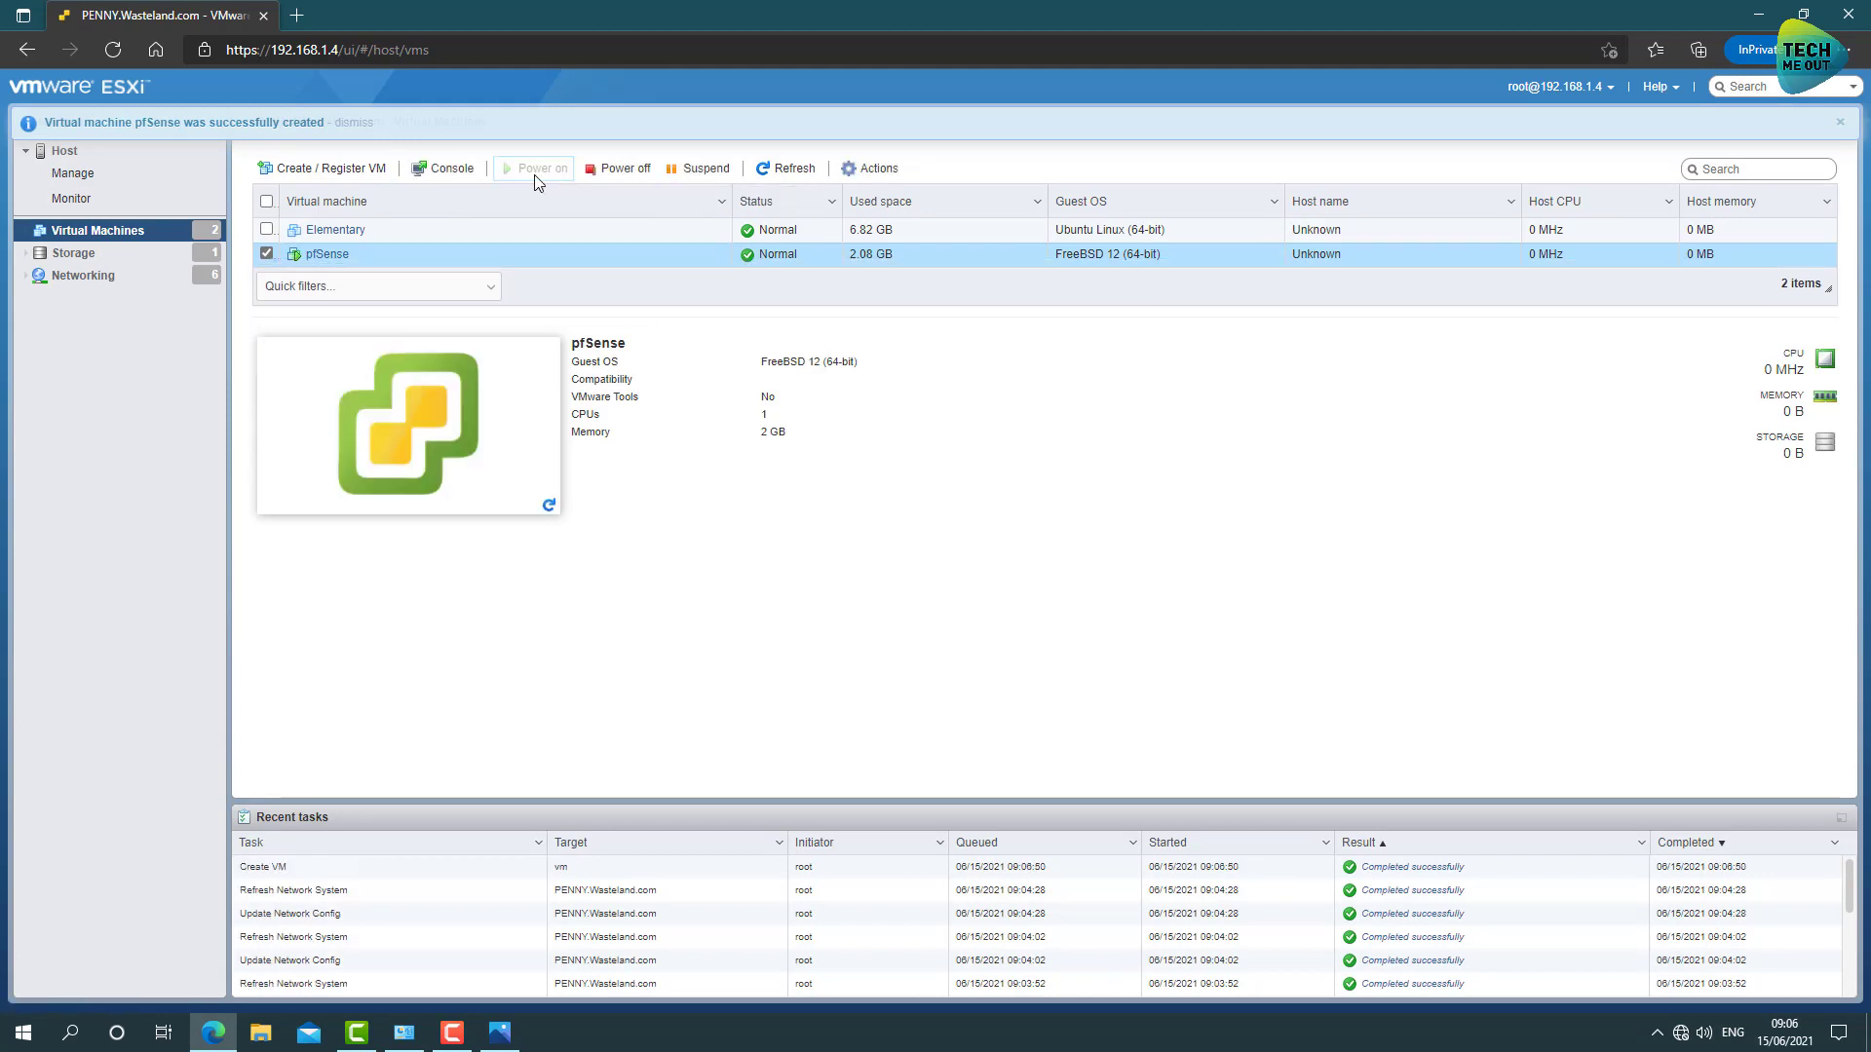
{"action": "left_click", "coordinate": [452, 171]}
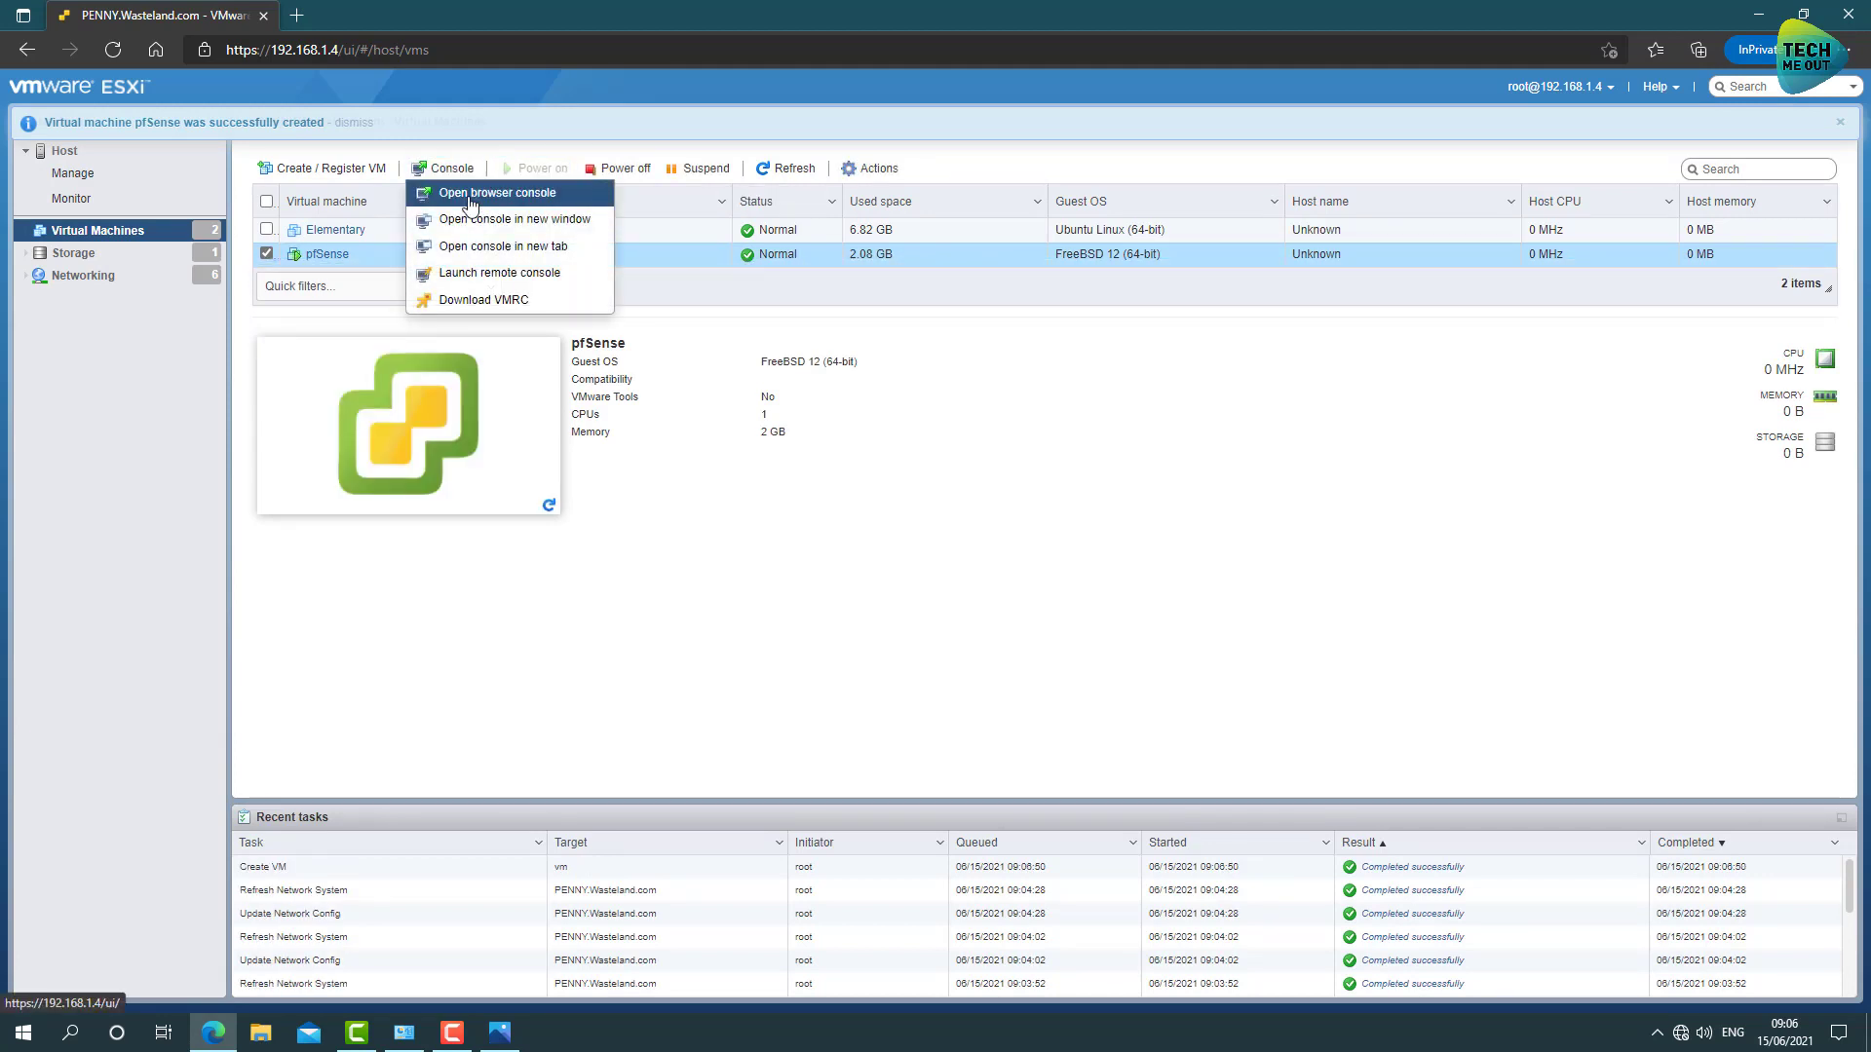
{"action": "left_click", "coordinate": [456, 189]}
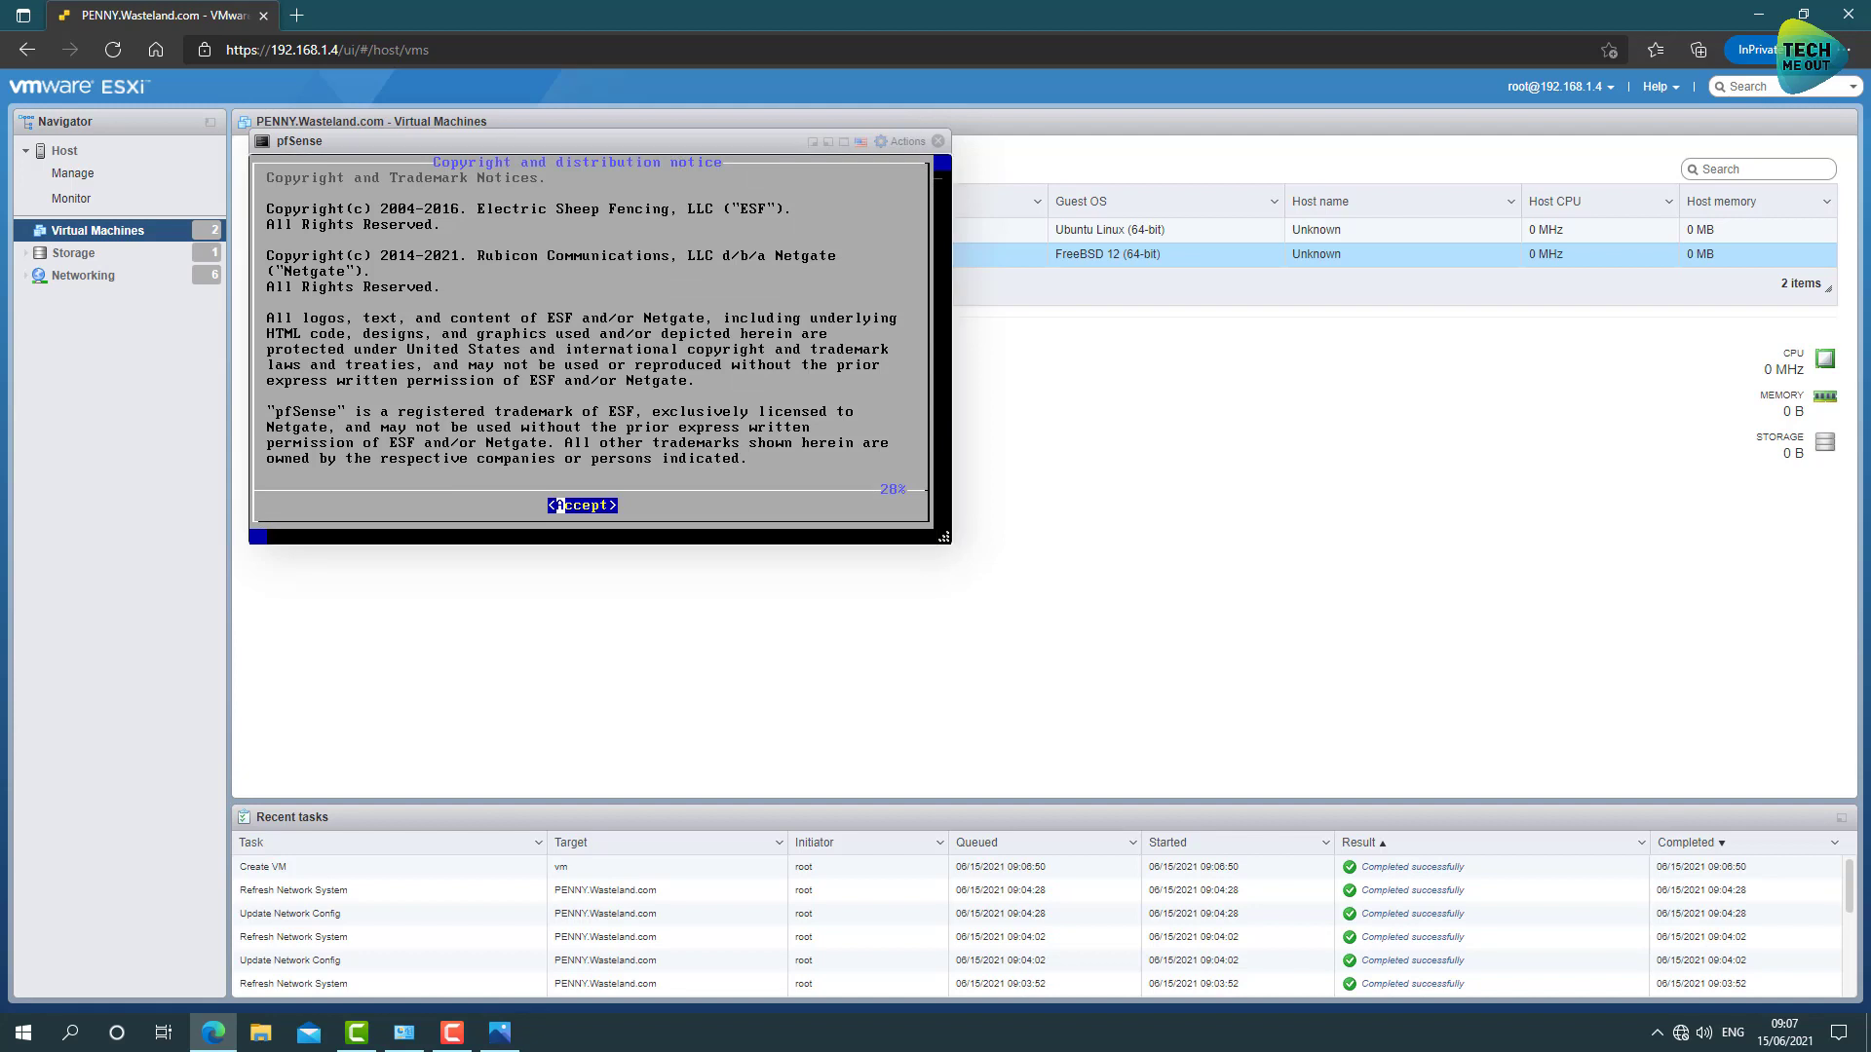
- Accept the notice, install pfSense with guided BIOS partitioning, and reboot the VM
{"action": "key", "text": "Return"}
{"action": "key", "text": "Return"}
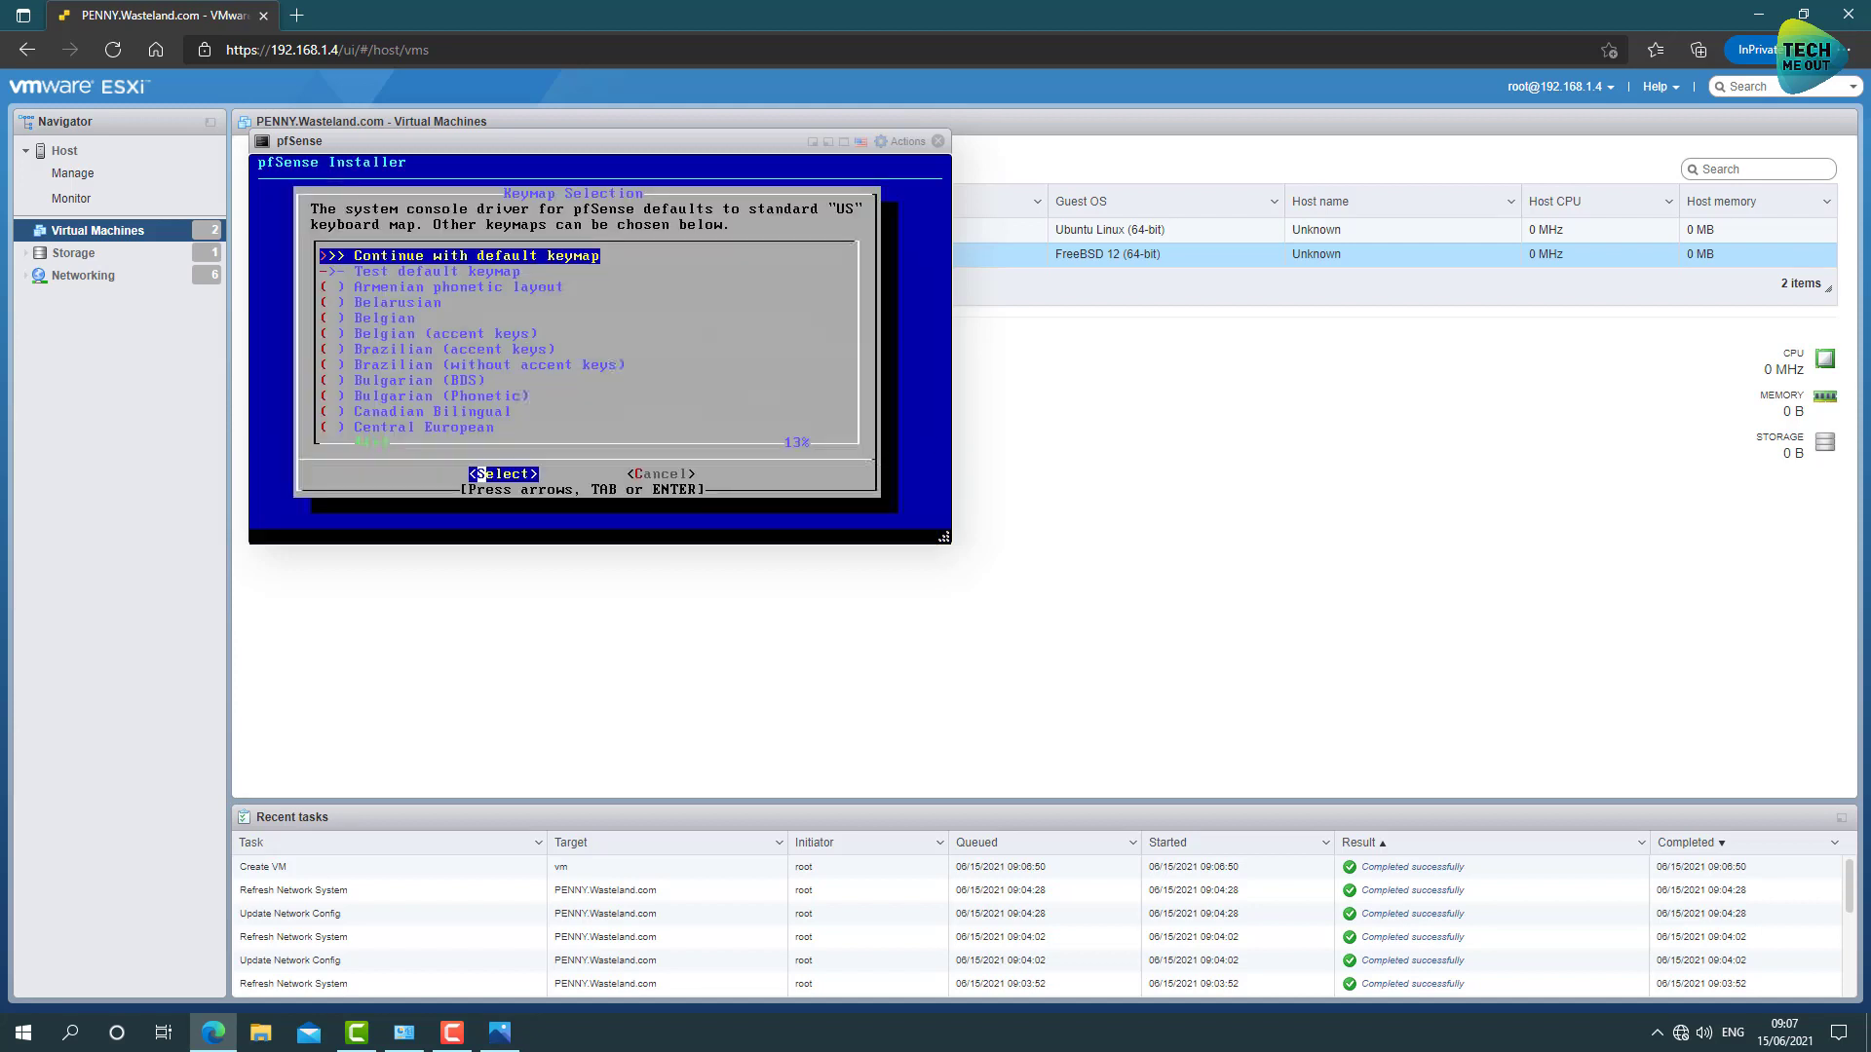
{"action": "key", "text": "Return"}
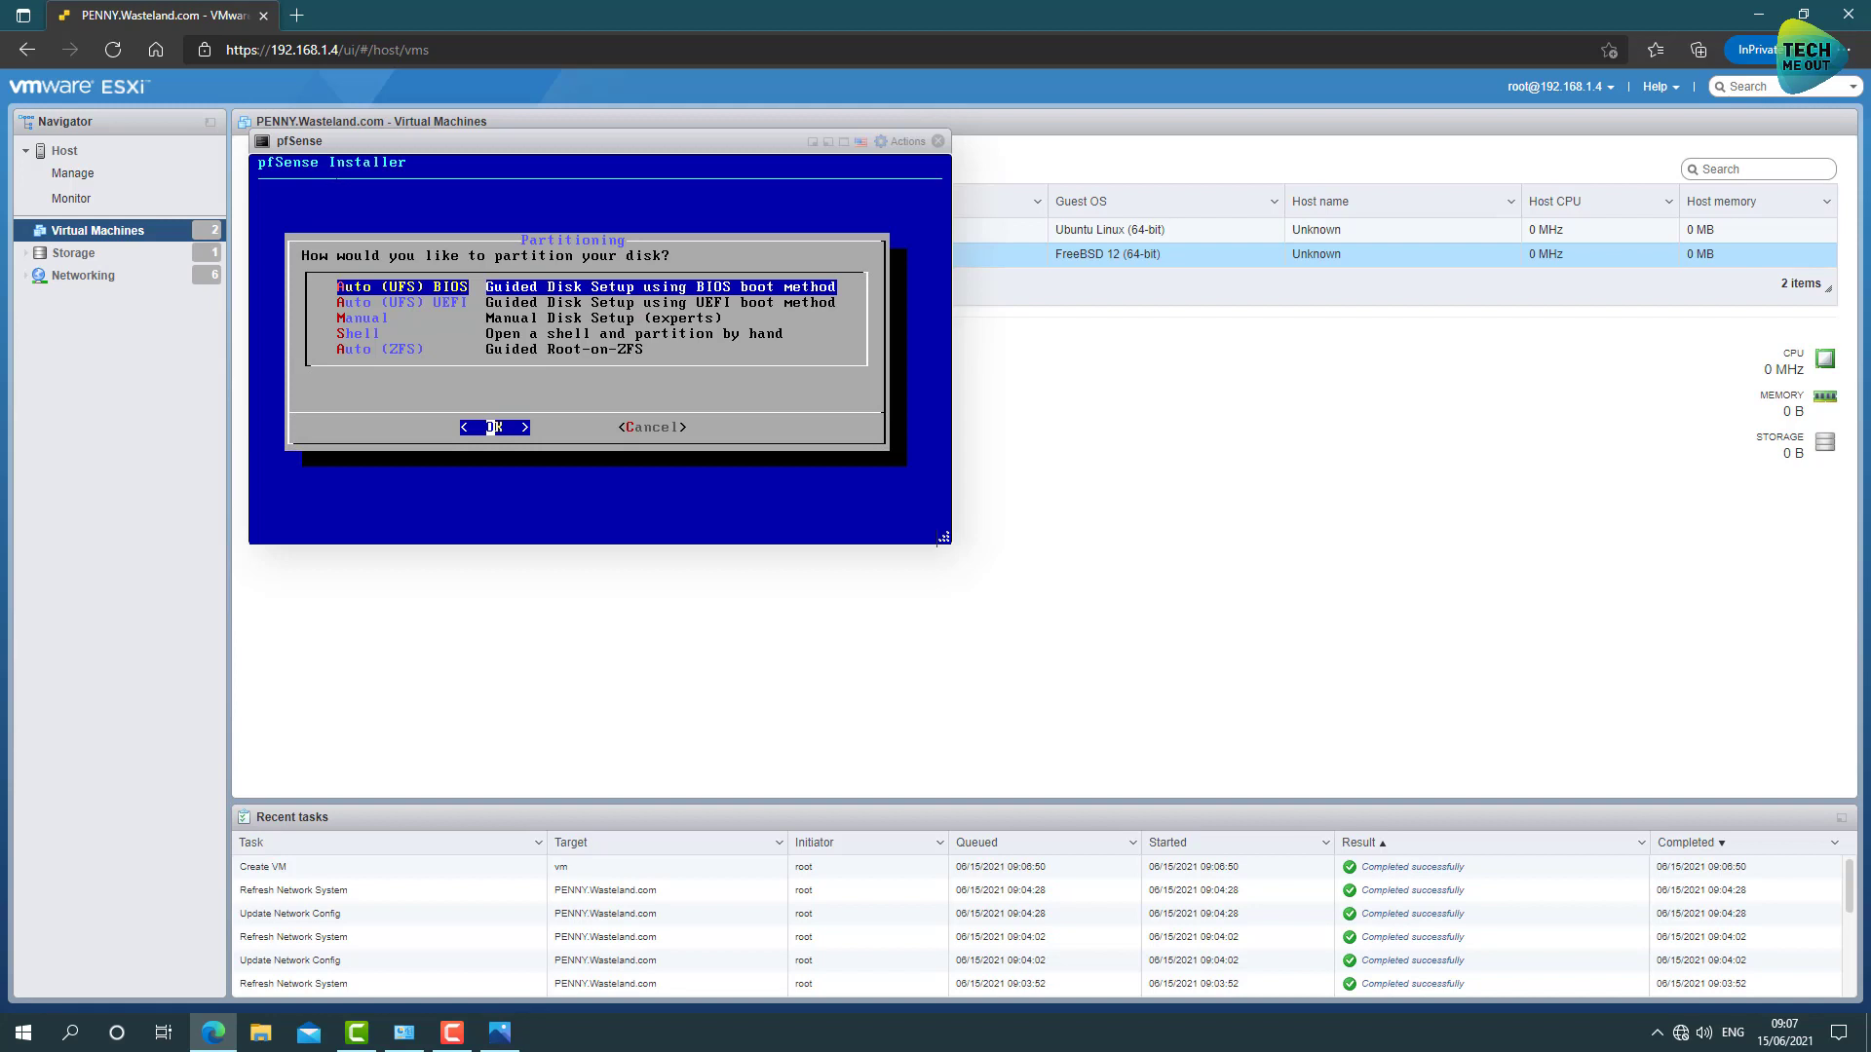
{"action": "key", "text": "Return"}
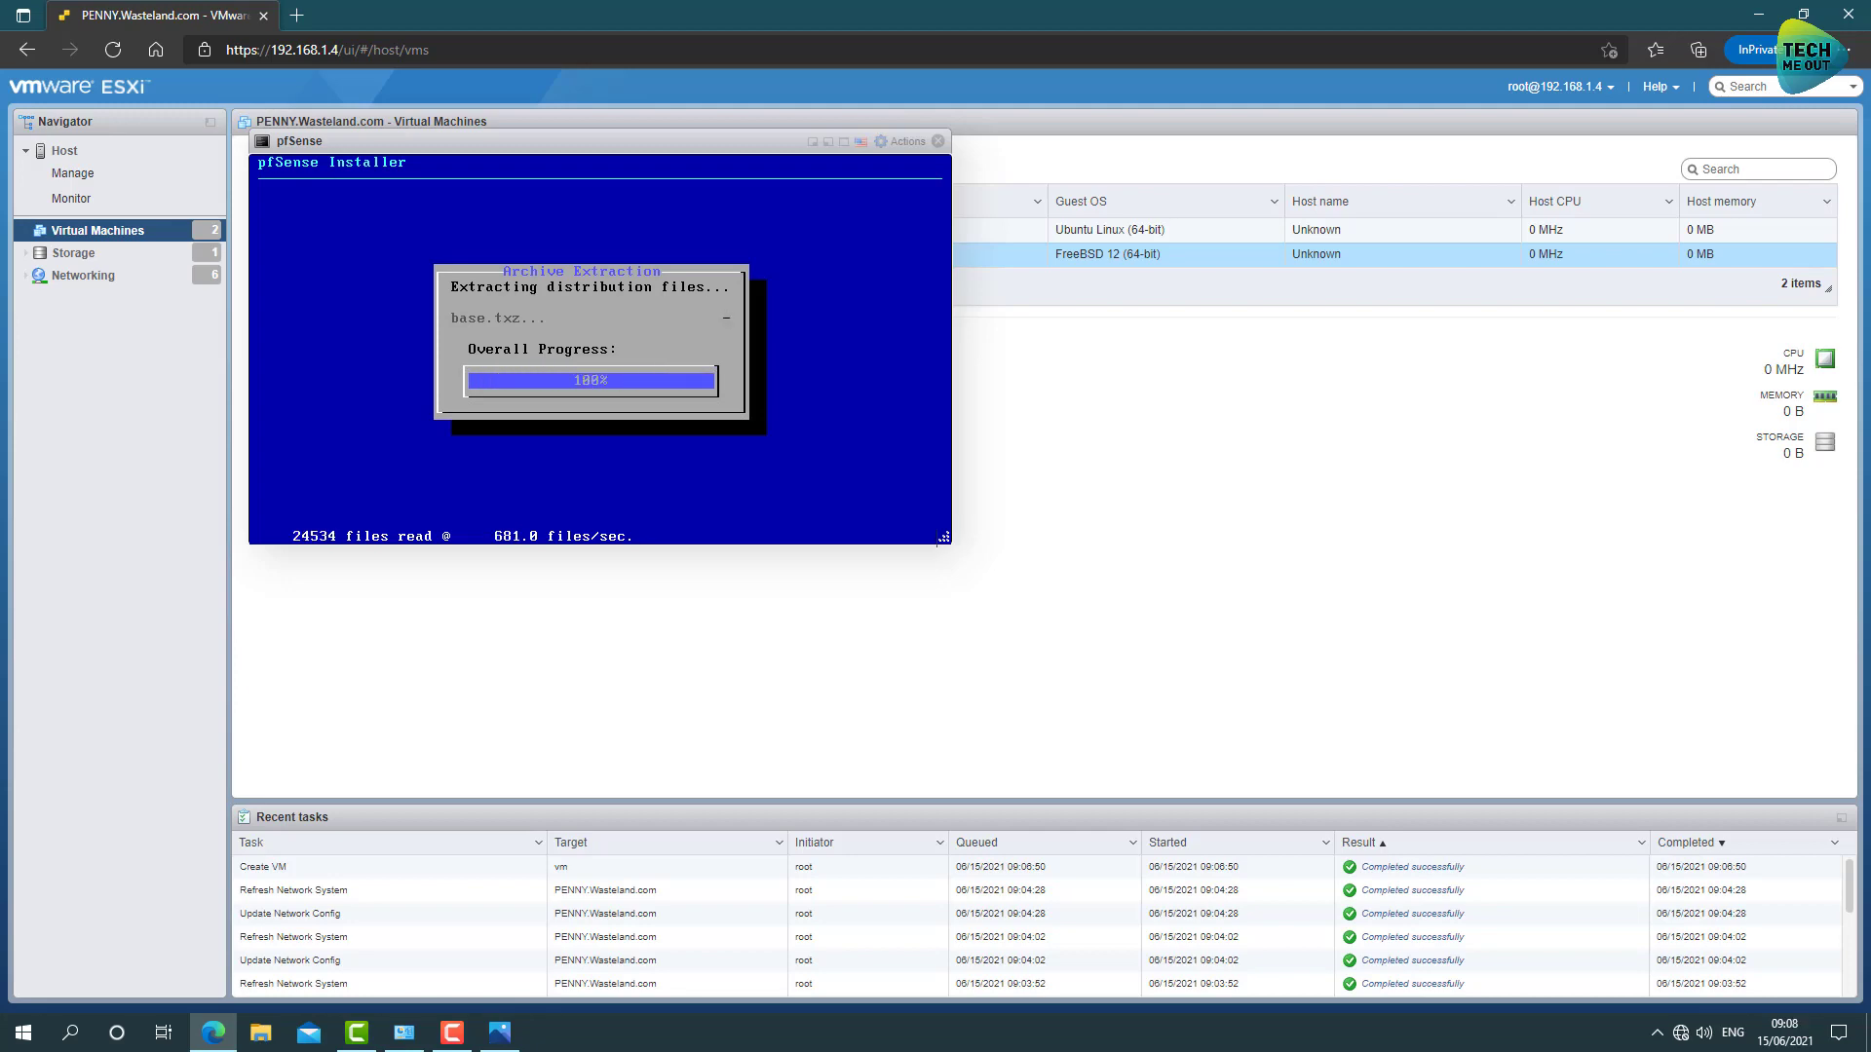
{"action": "key", "text": "Return"}
{"action": "key", "text": "Return"}
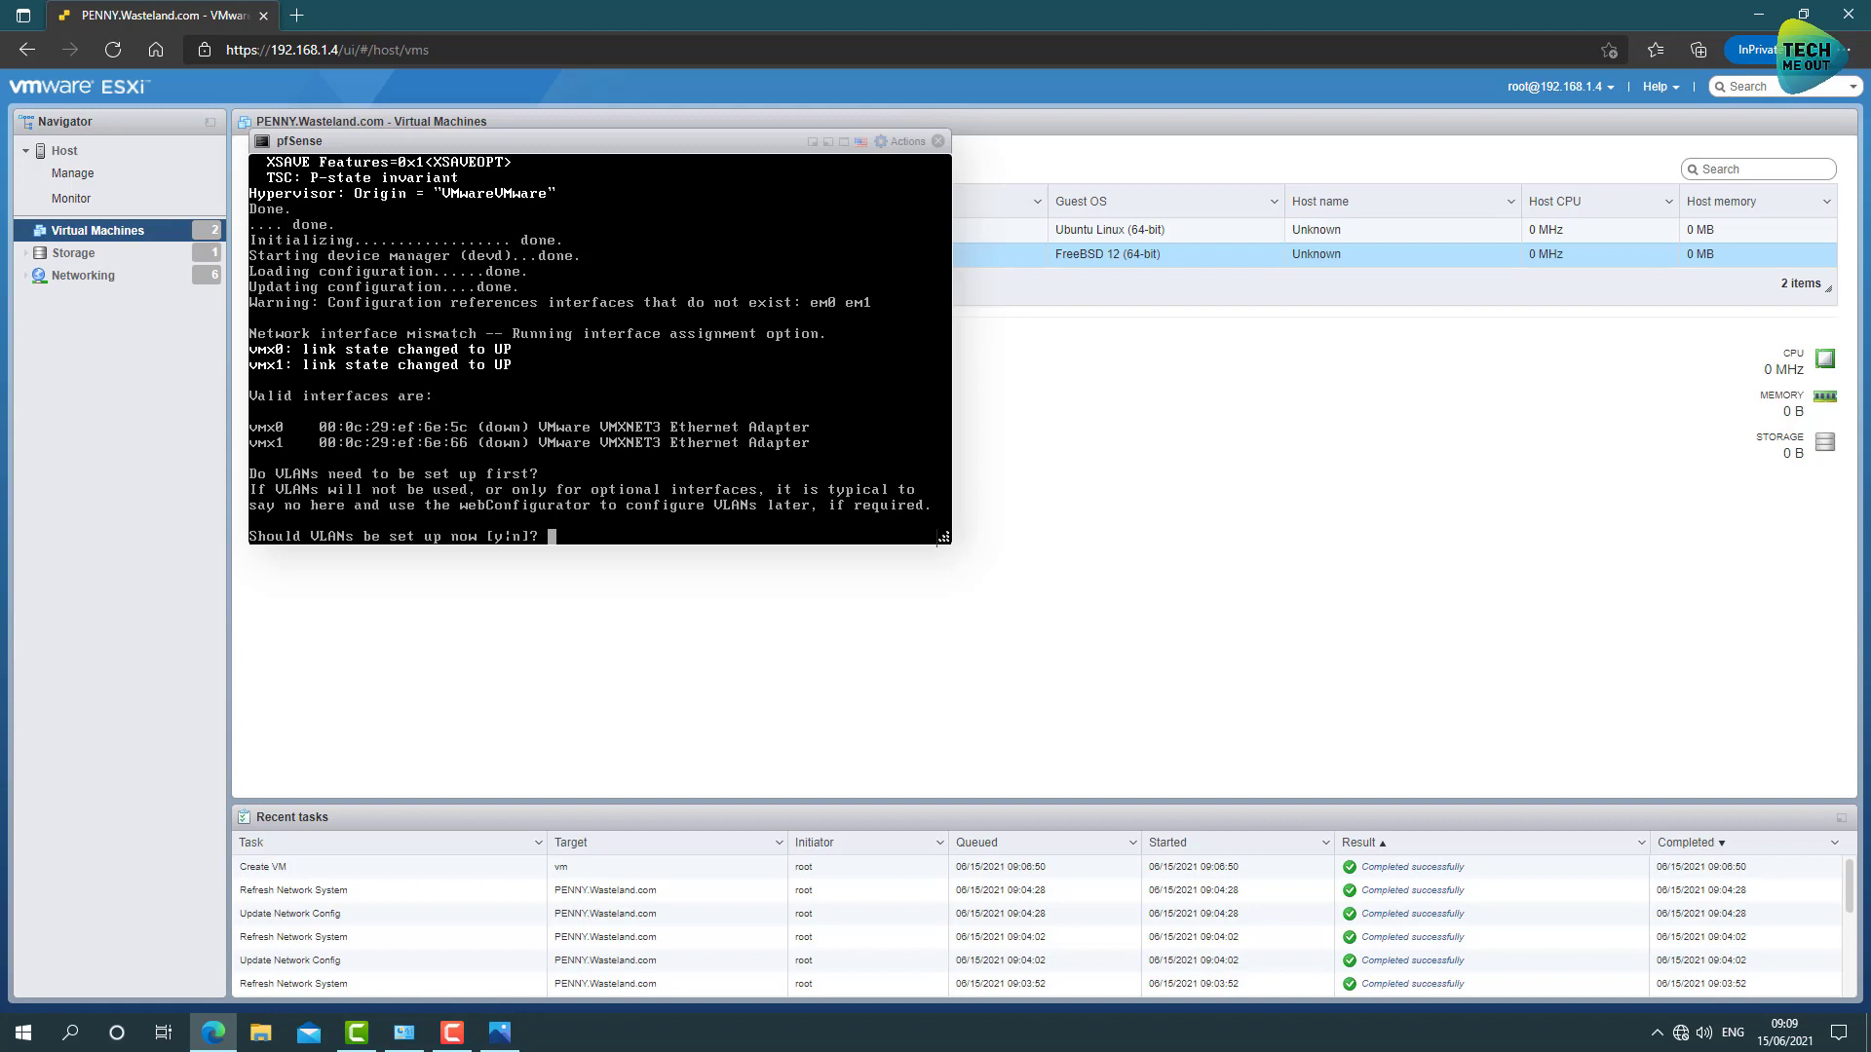
- Answer n to VLAN setup, then check Network Adapter 2's ISP MAC address in VM settings without saving
{"action": "type", "text": "n"}
{"action": "key", "text": "Return"}
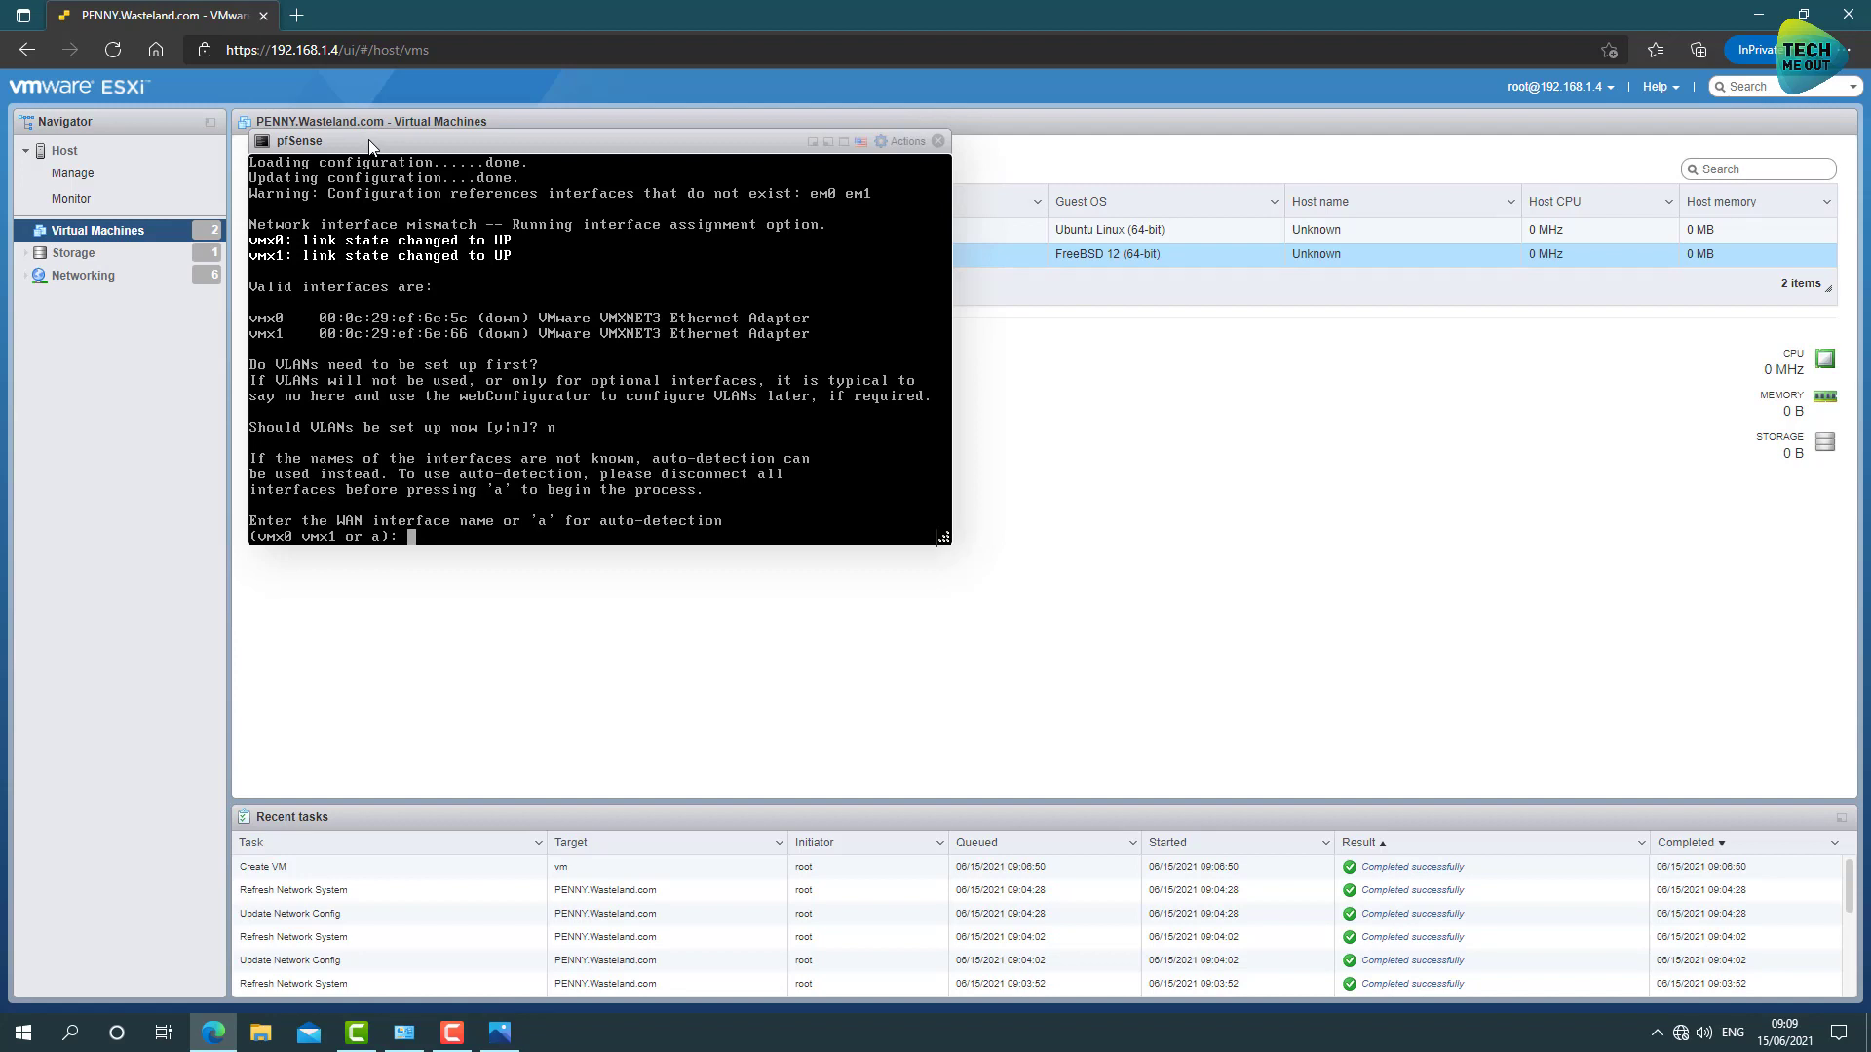
{"action": "left_click_drag", "start_coordinate": [369, 146], "coordinate": [822, 319]}
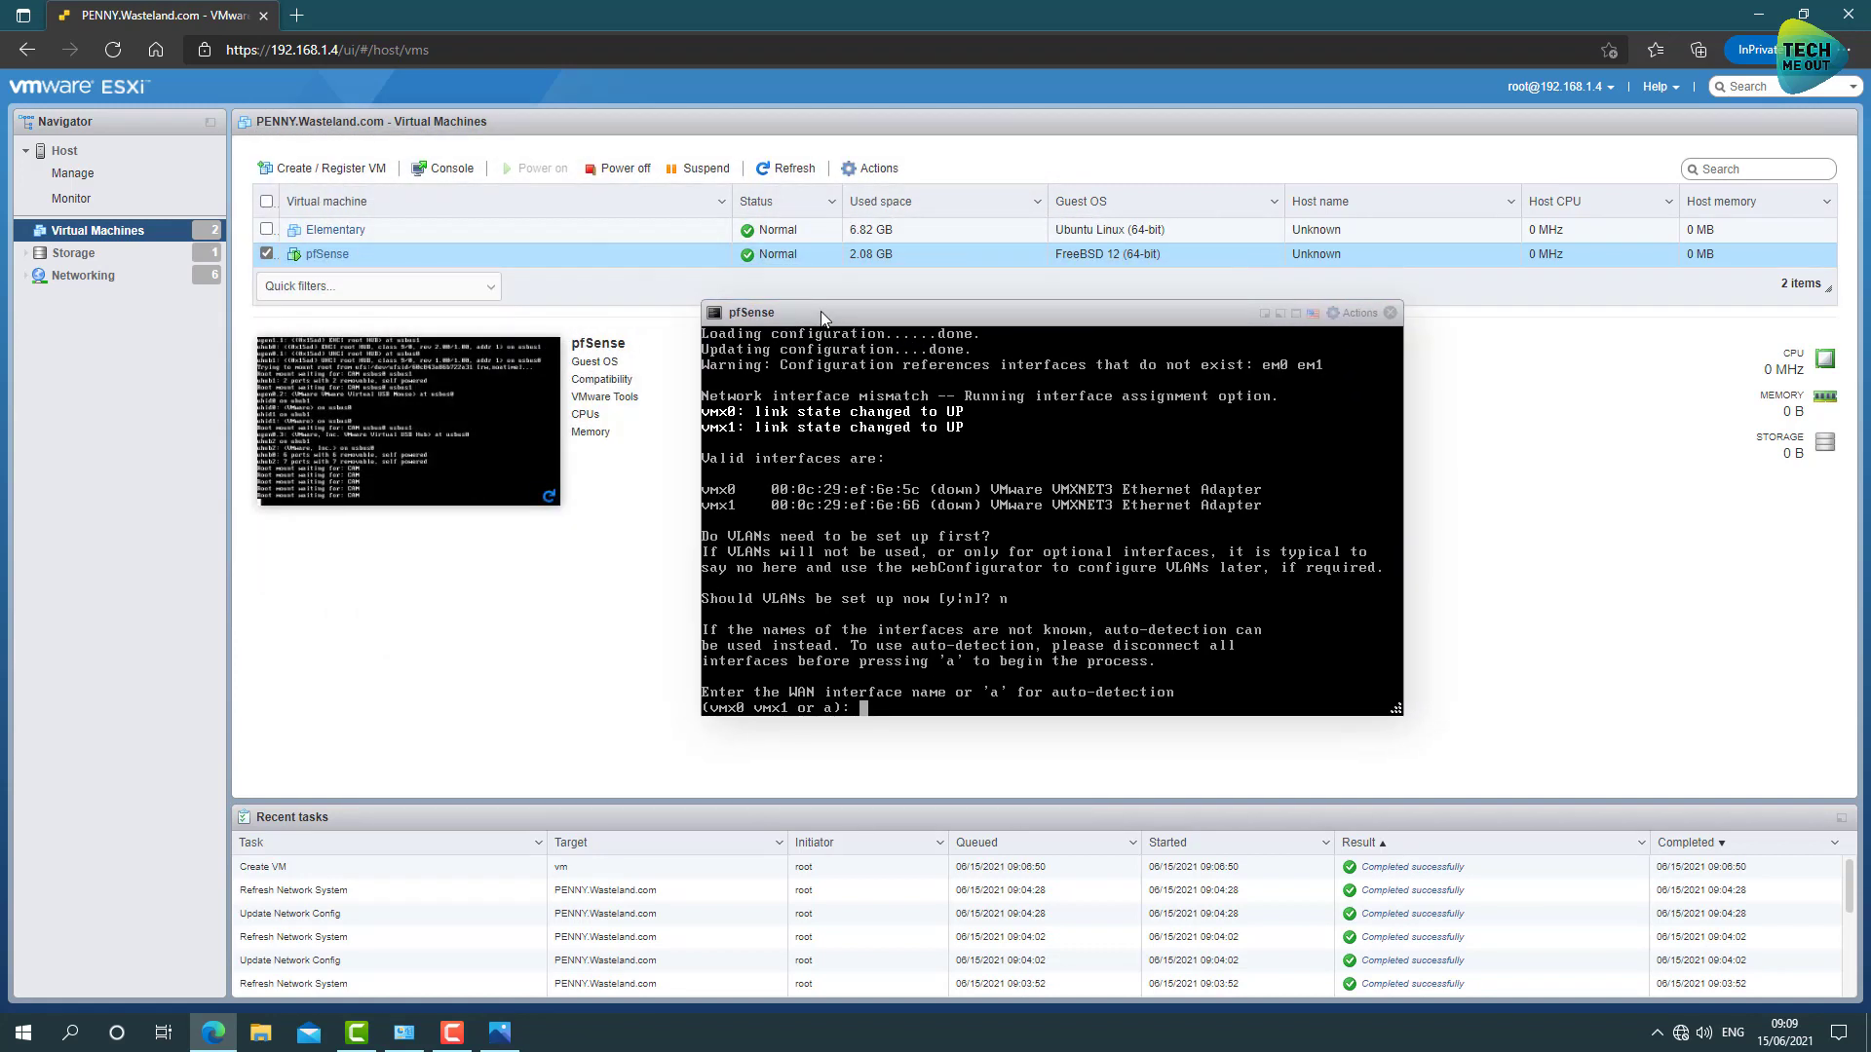
{"action": "right_click", "coordinate": [378, 263]}
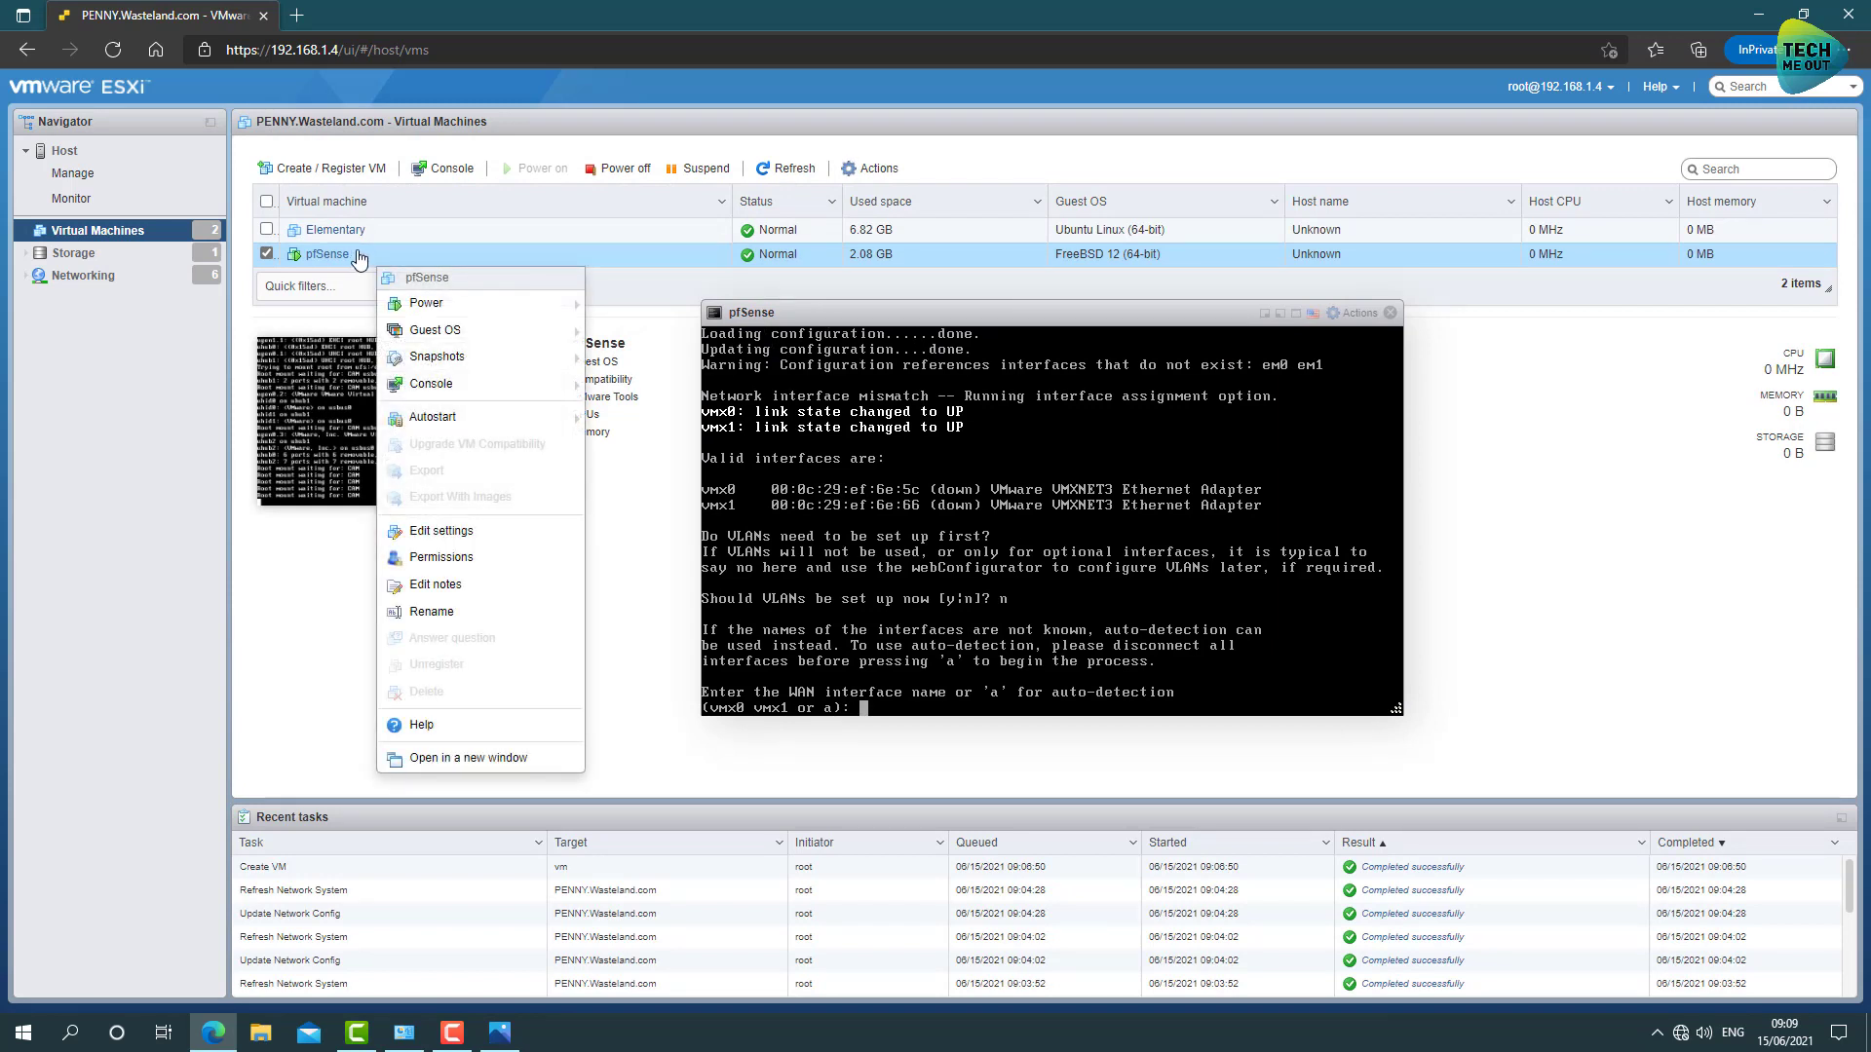
{"action": "left_click", "coordinate": [425, 538]}
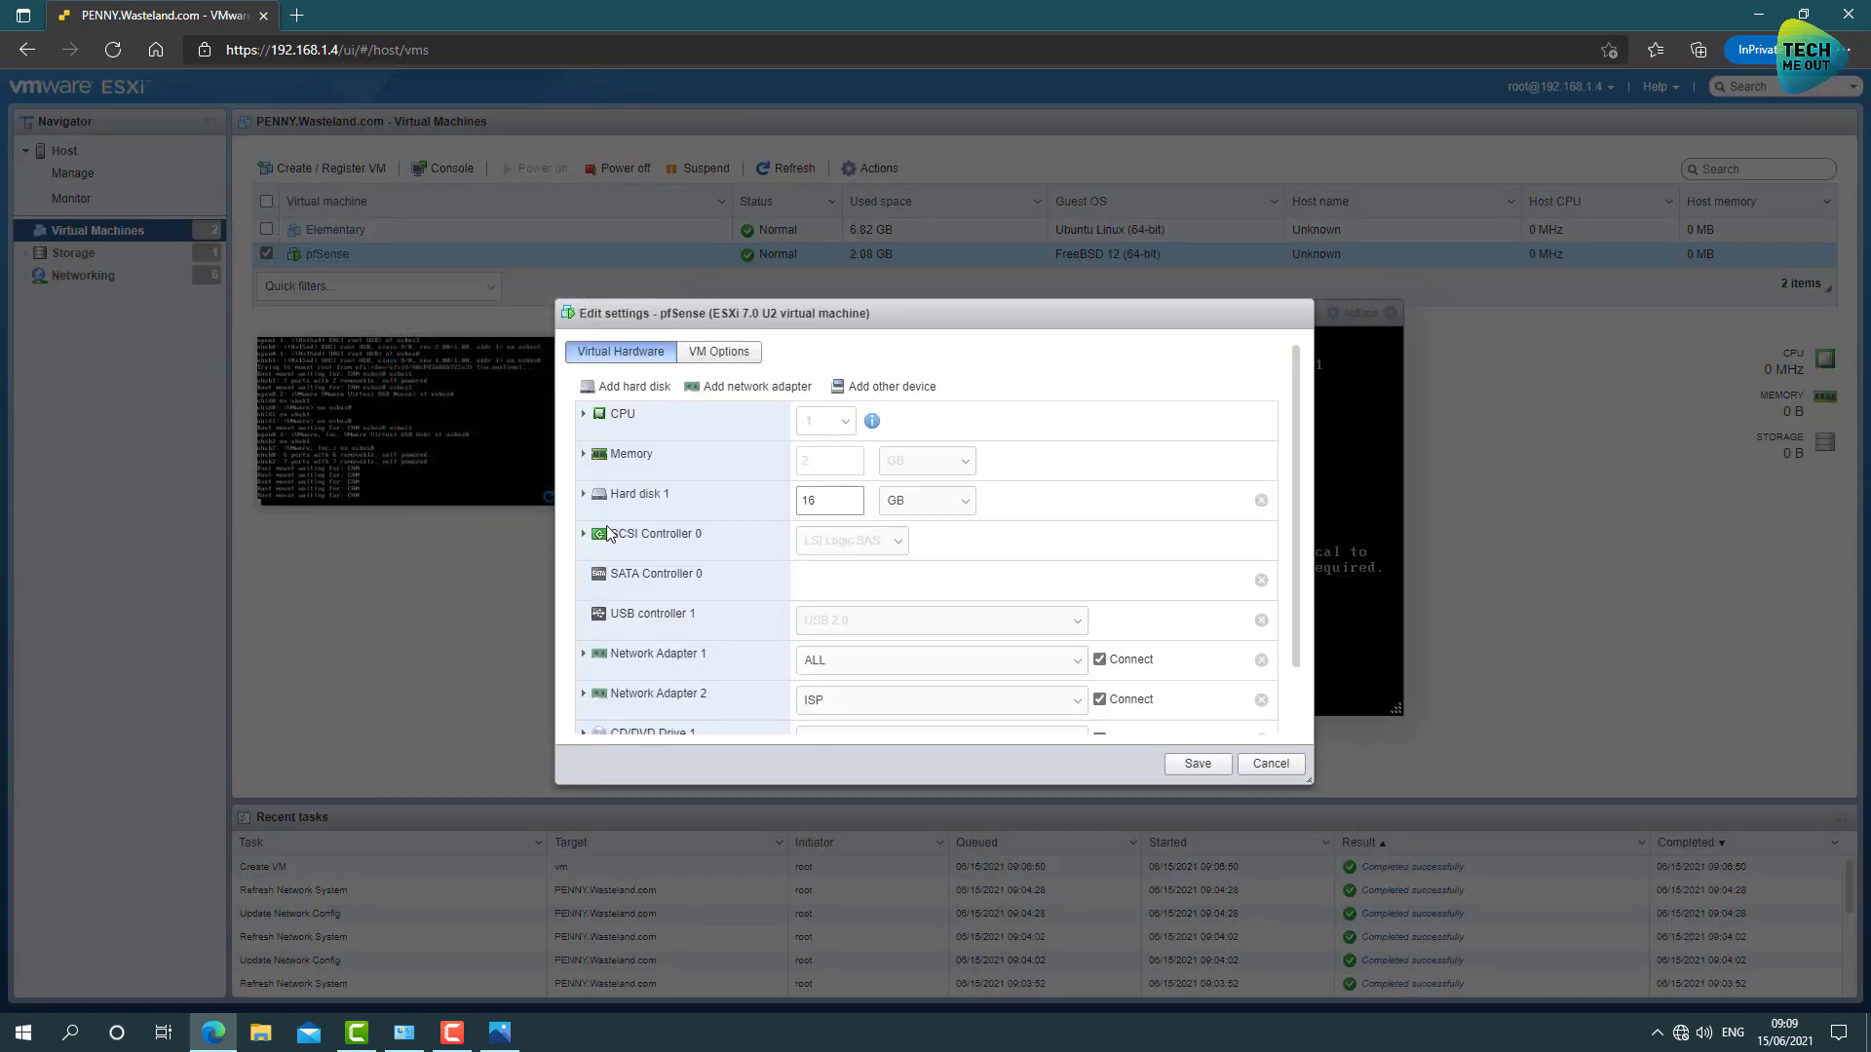
{"action": "left_click", "coordinate": [704, 692]}
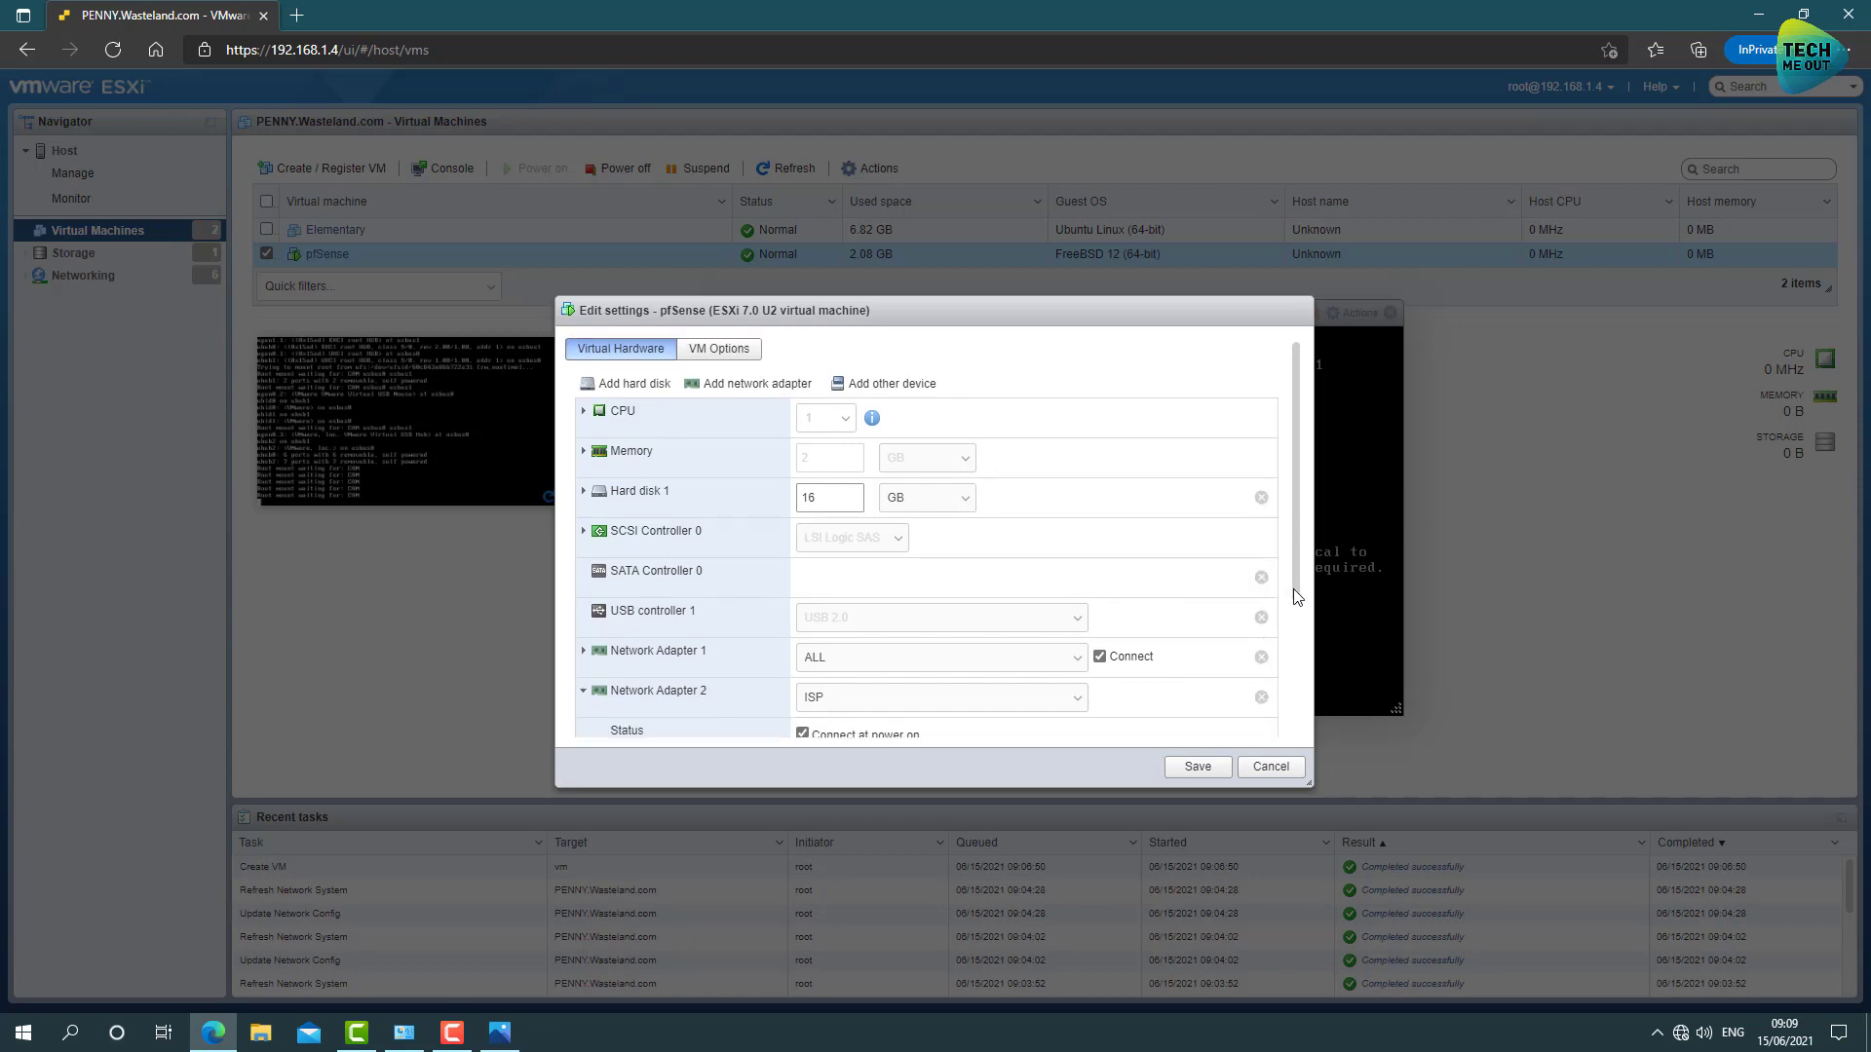
{"action": "scroll", "coordinate": [1294, 594], "scroll_direction": "down", "scroll_amount": 3}
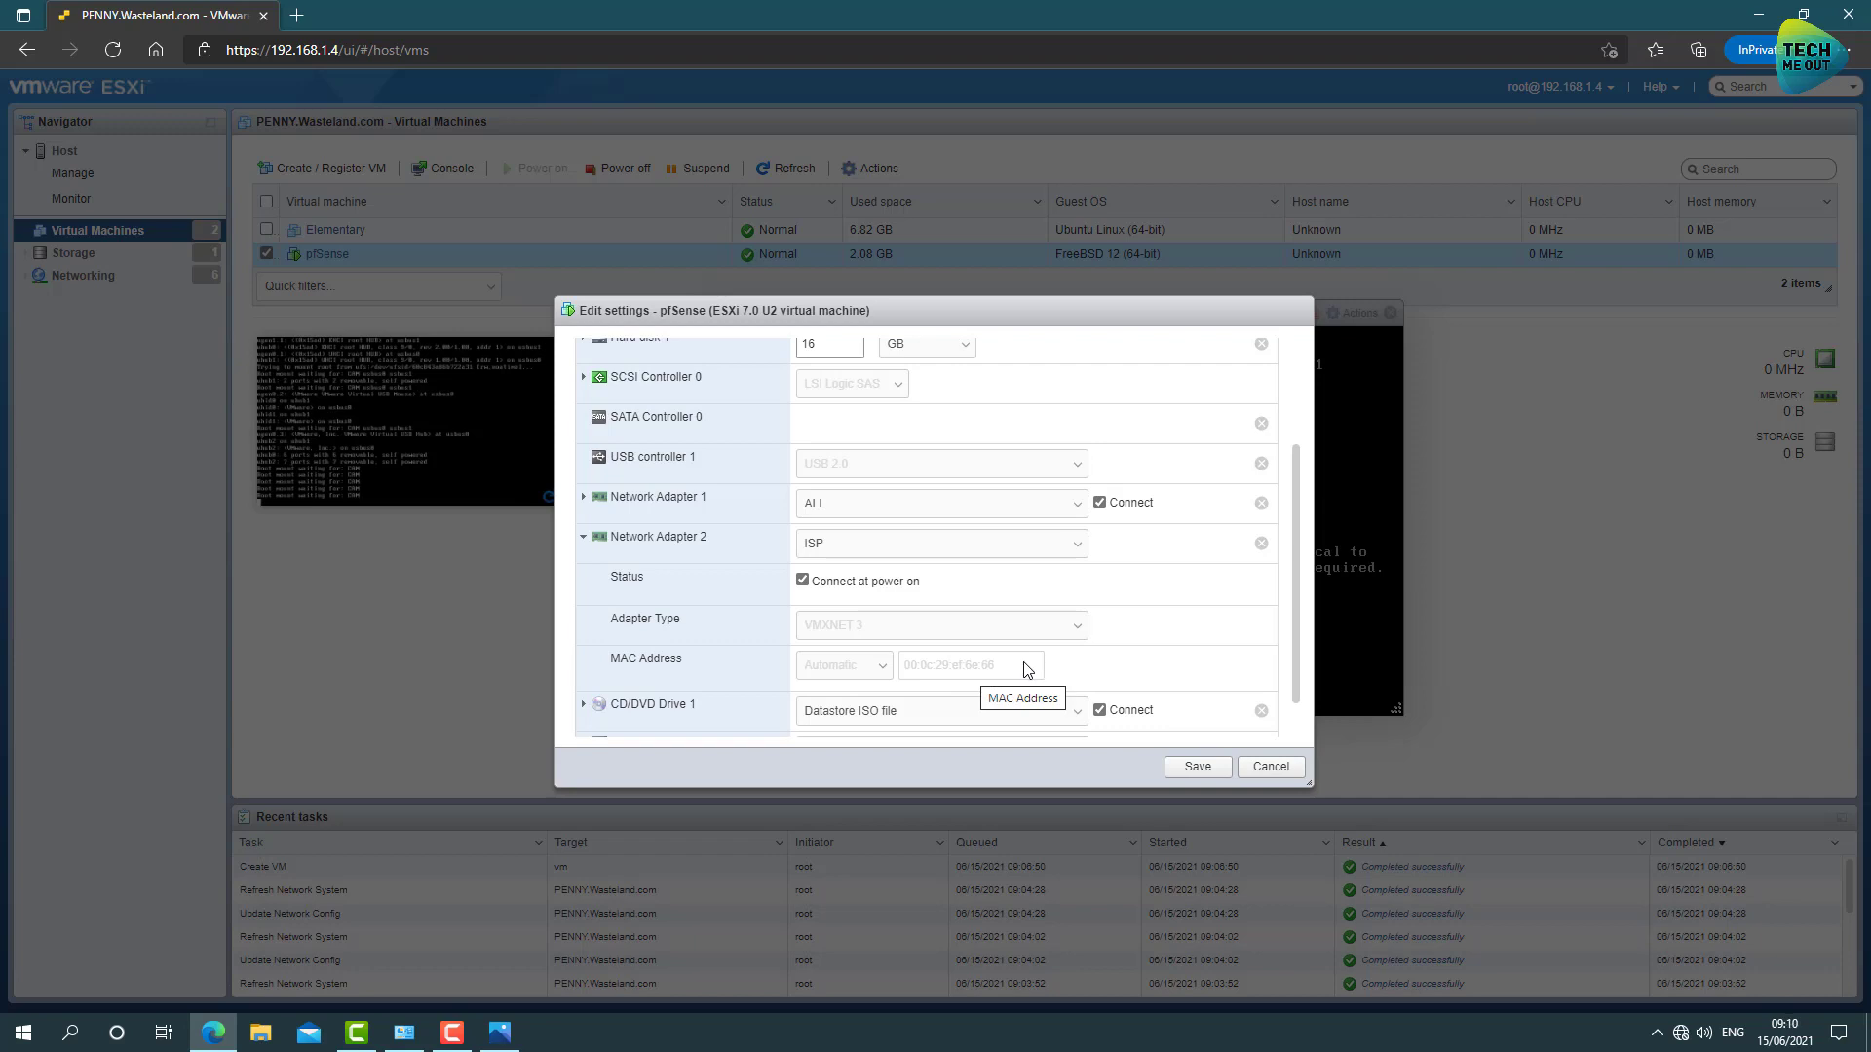
{"action": "left_click", "coordinate": [1269, 767]}
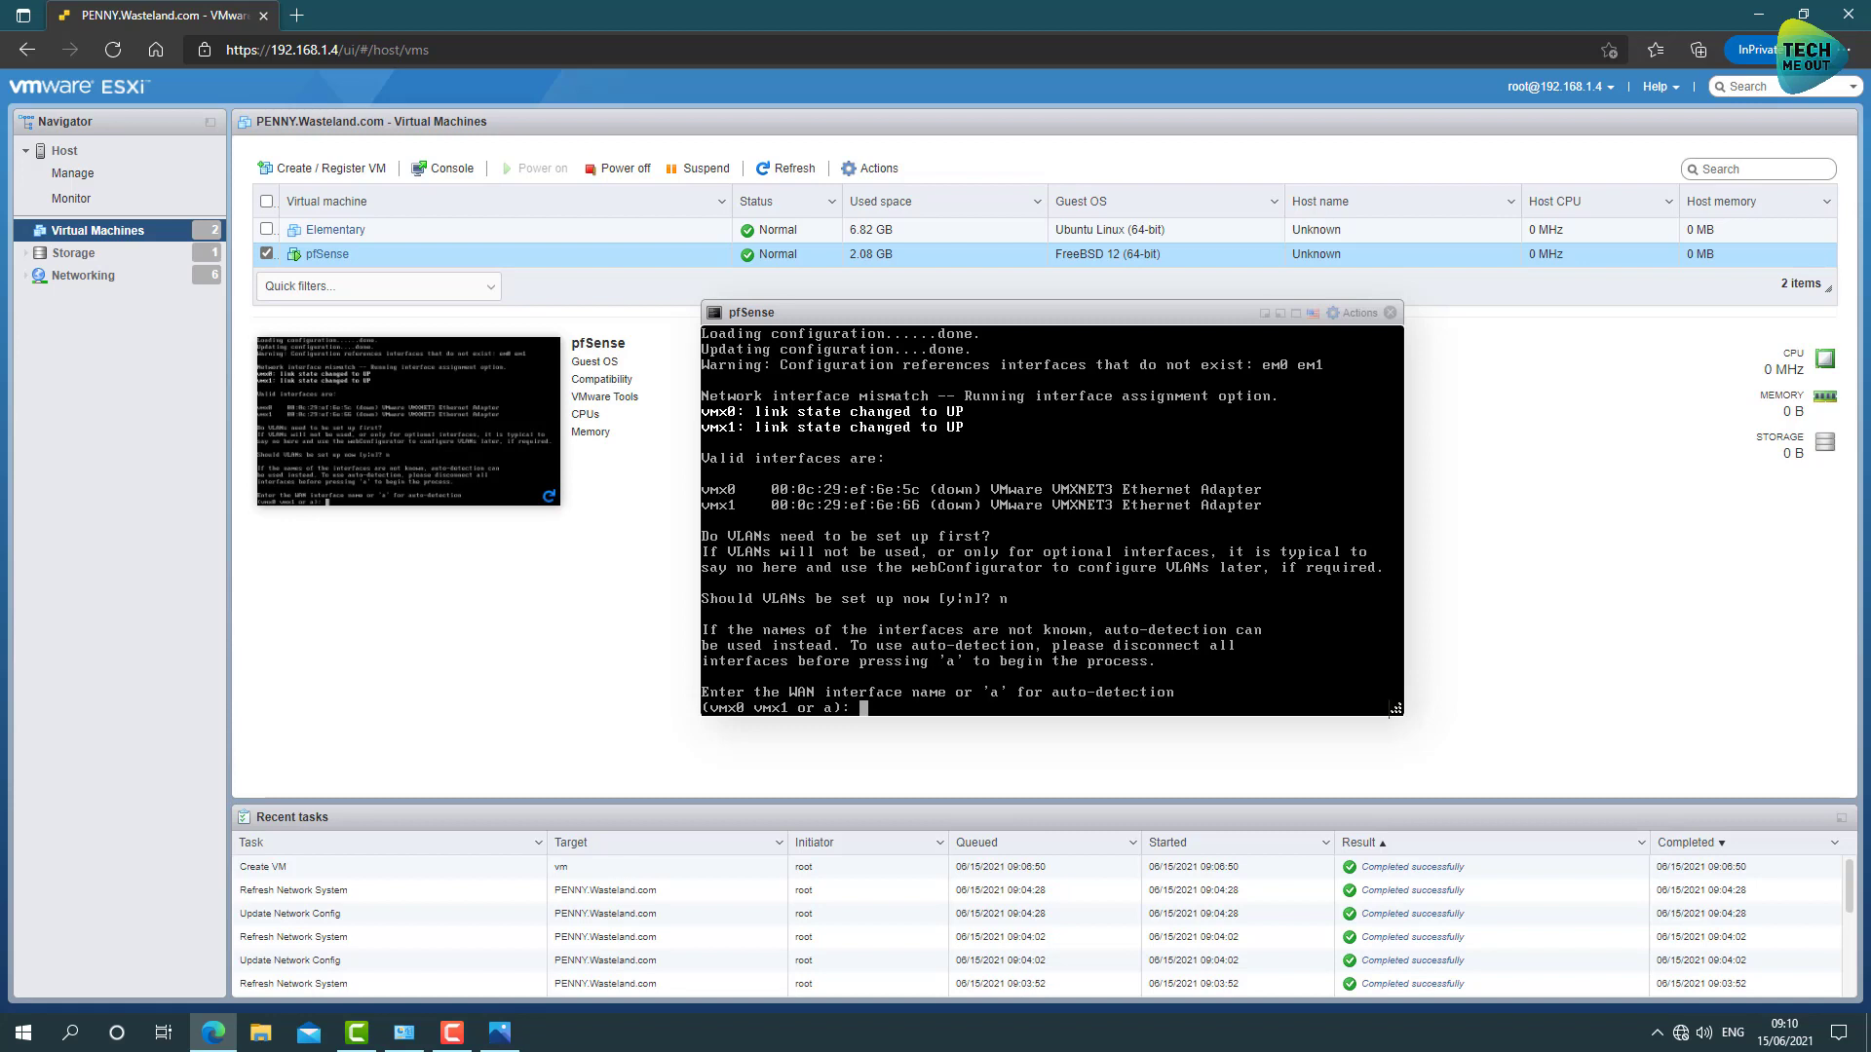
- Assign vmx1 as WAN and vmx0 as LAN, and confirm with y
{"action": "type", "text": "vmx1"}
{"action": "key", "text": "Return"}
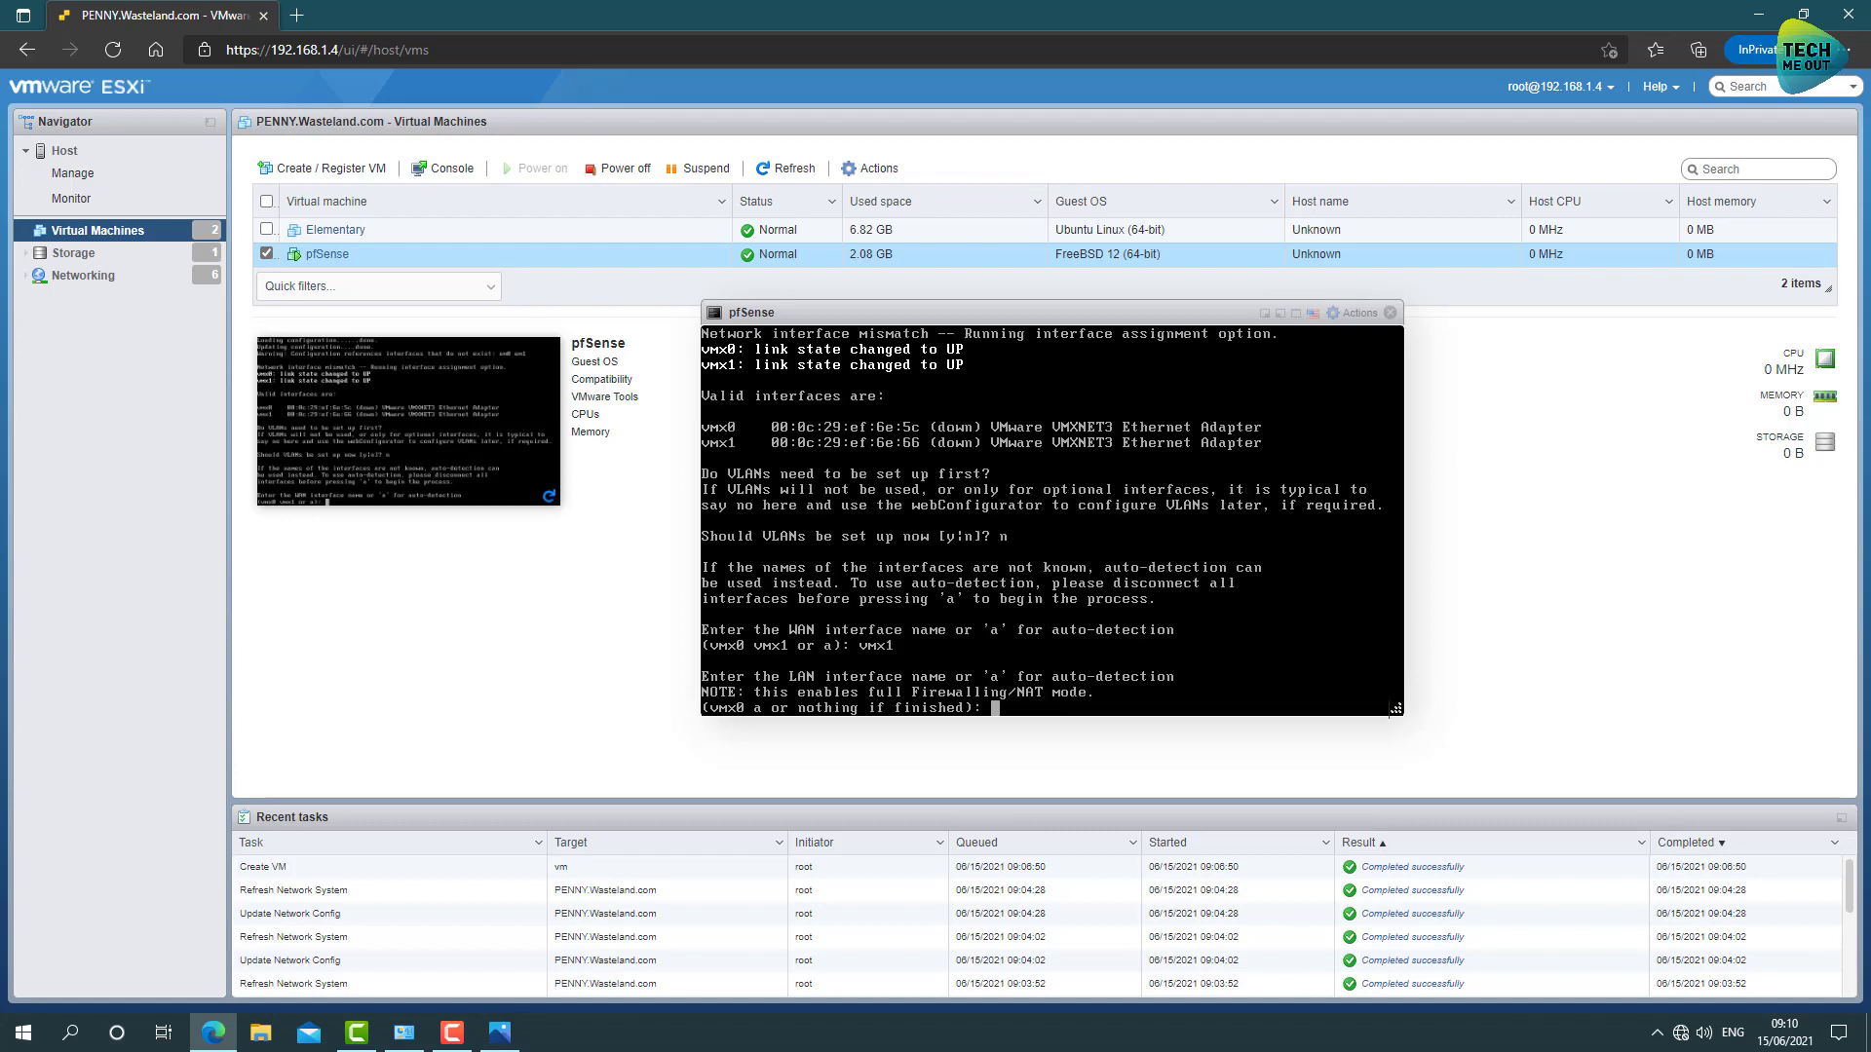
{"action": "type", "text": "vmx0"}
{"action": "key", "text": "Return"}
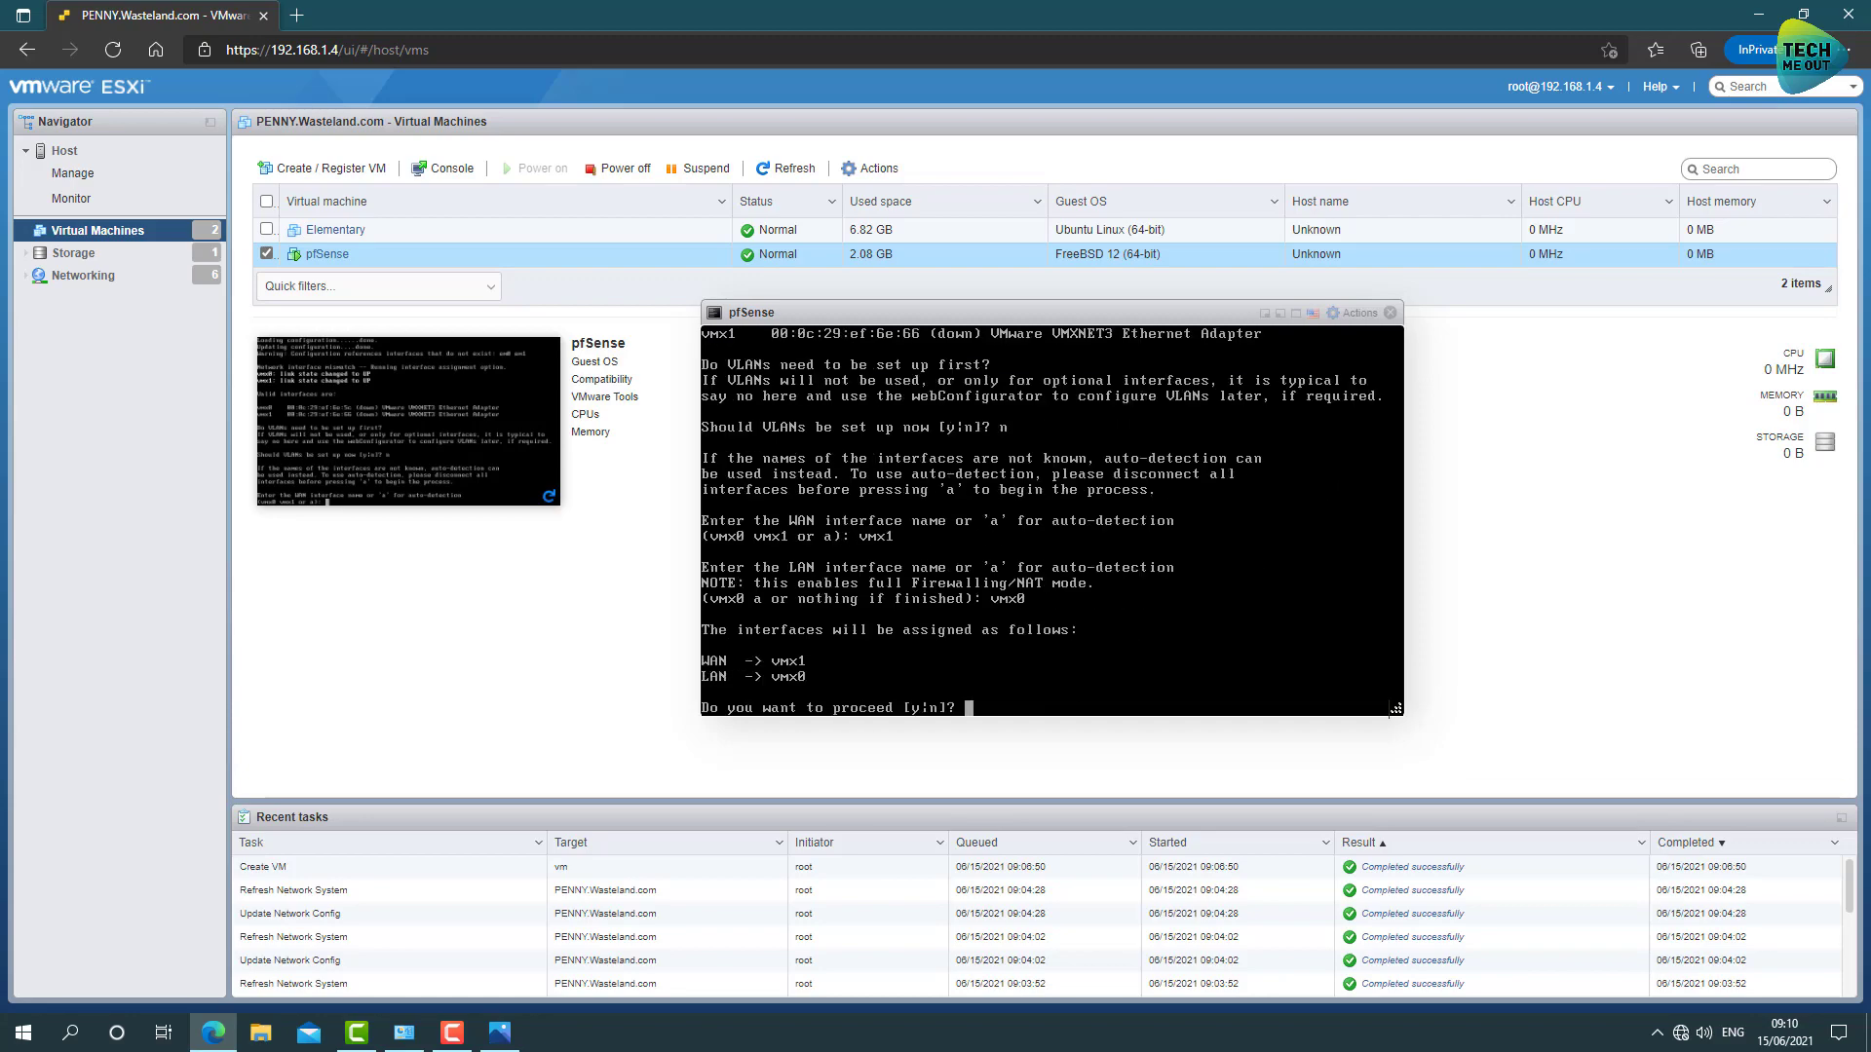
{"action": "type", "text": "y"}
{"action": "key", "text": "Return"}
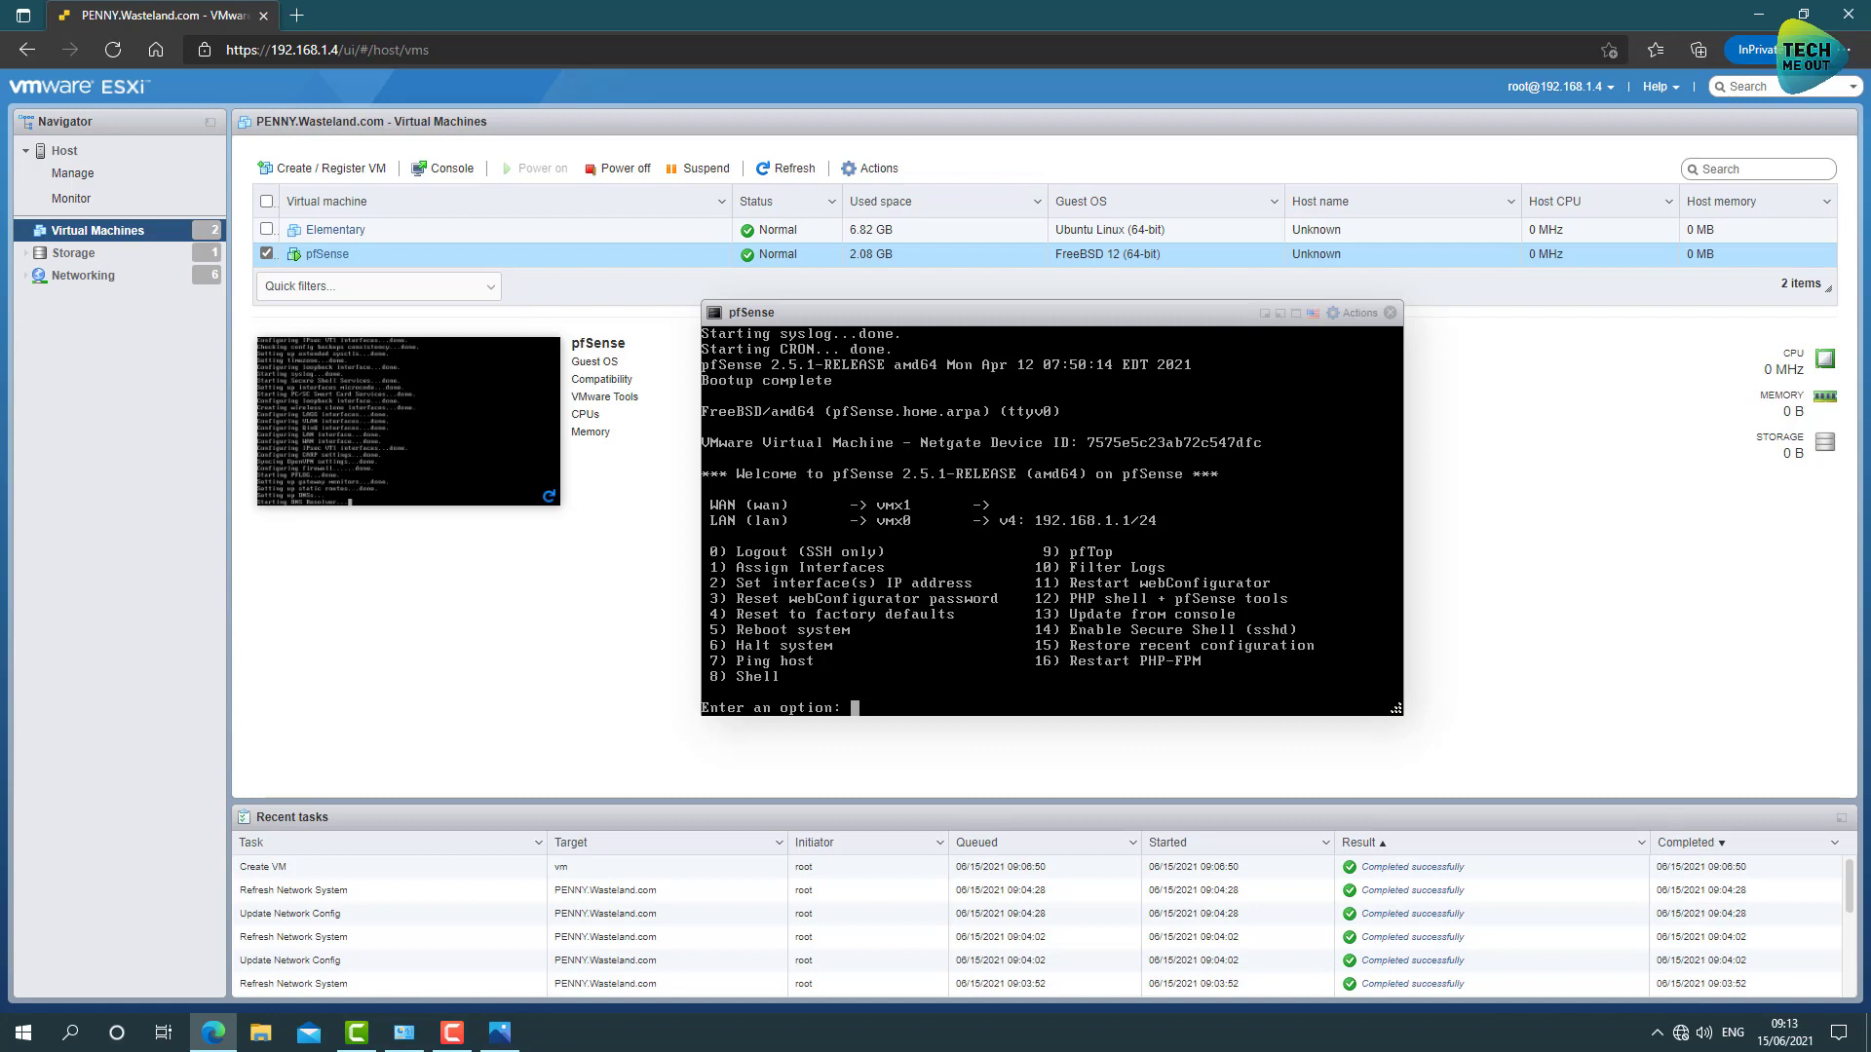
- Set the LAN interface to 192.168.1.1/24 with no upstream gateway and no IPv6
{"action": "type", "text": "2"}
{"action": "key", "text": "Return"}
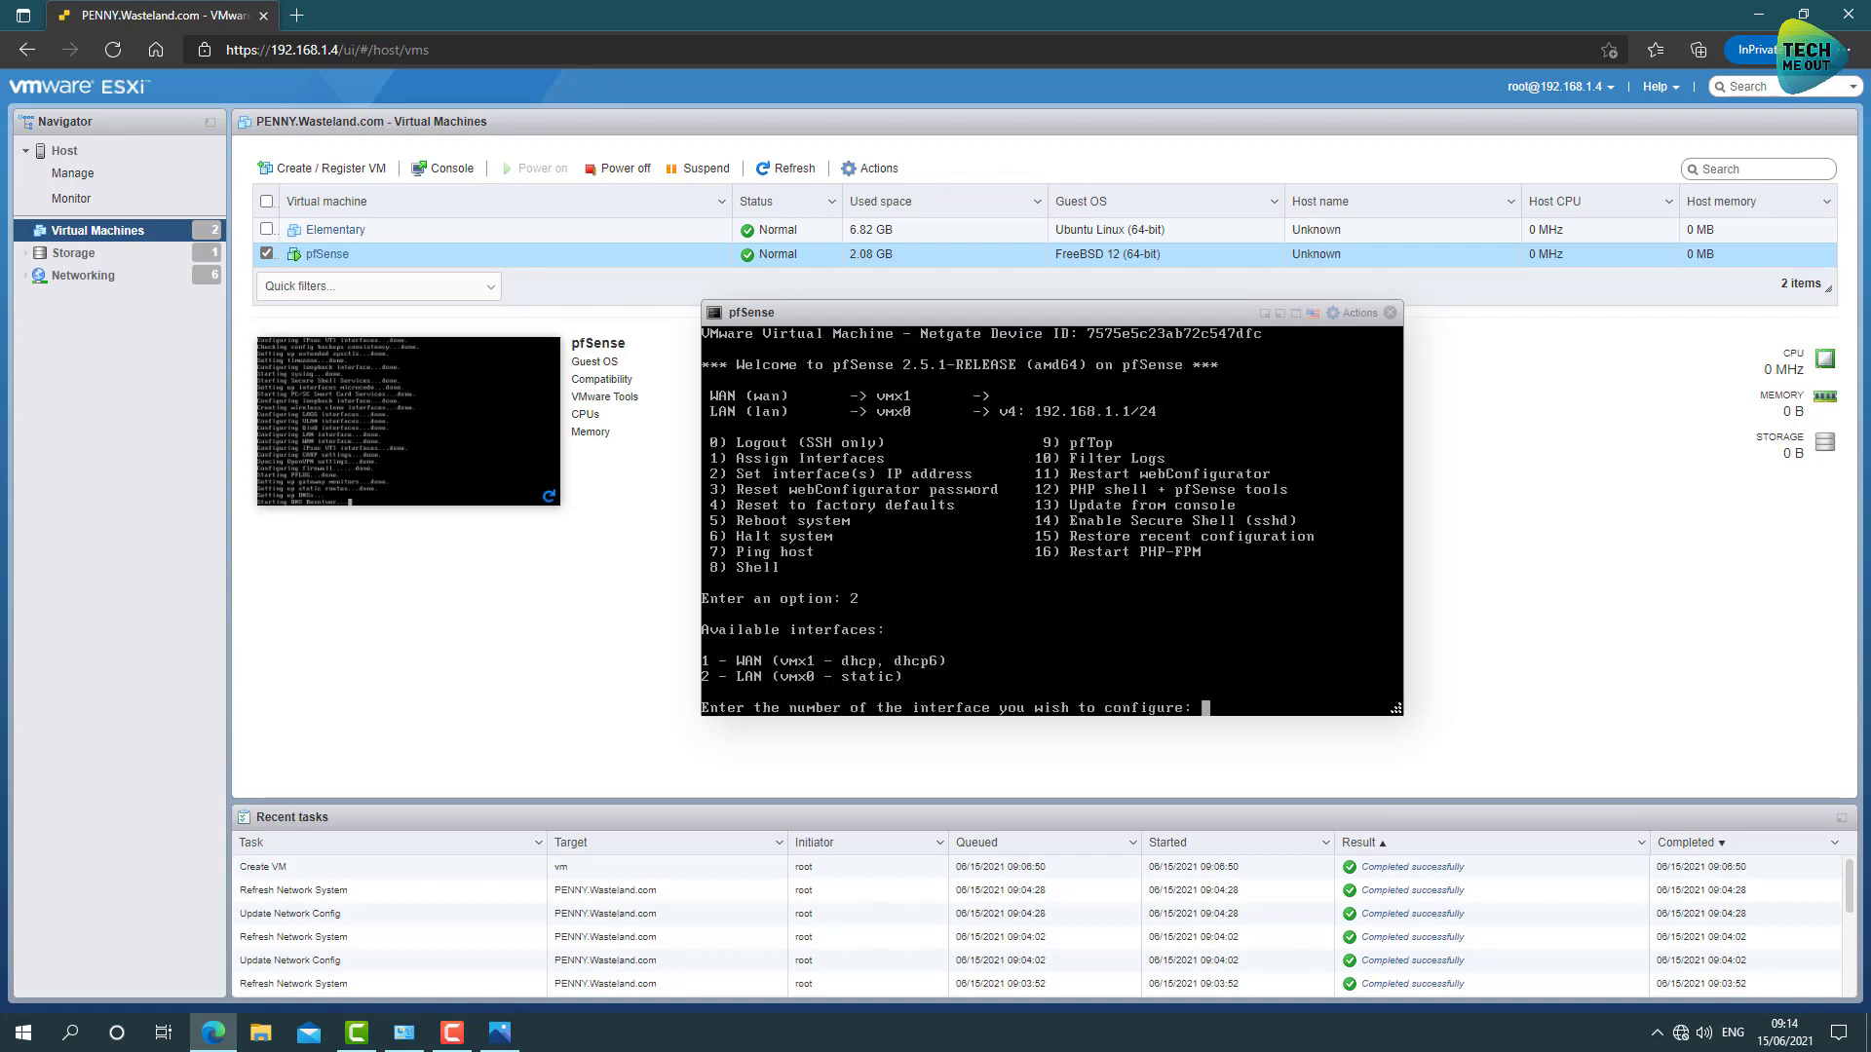
{"action": "type", "text": "2"}
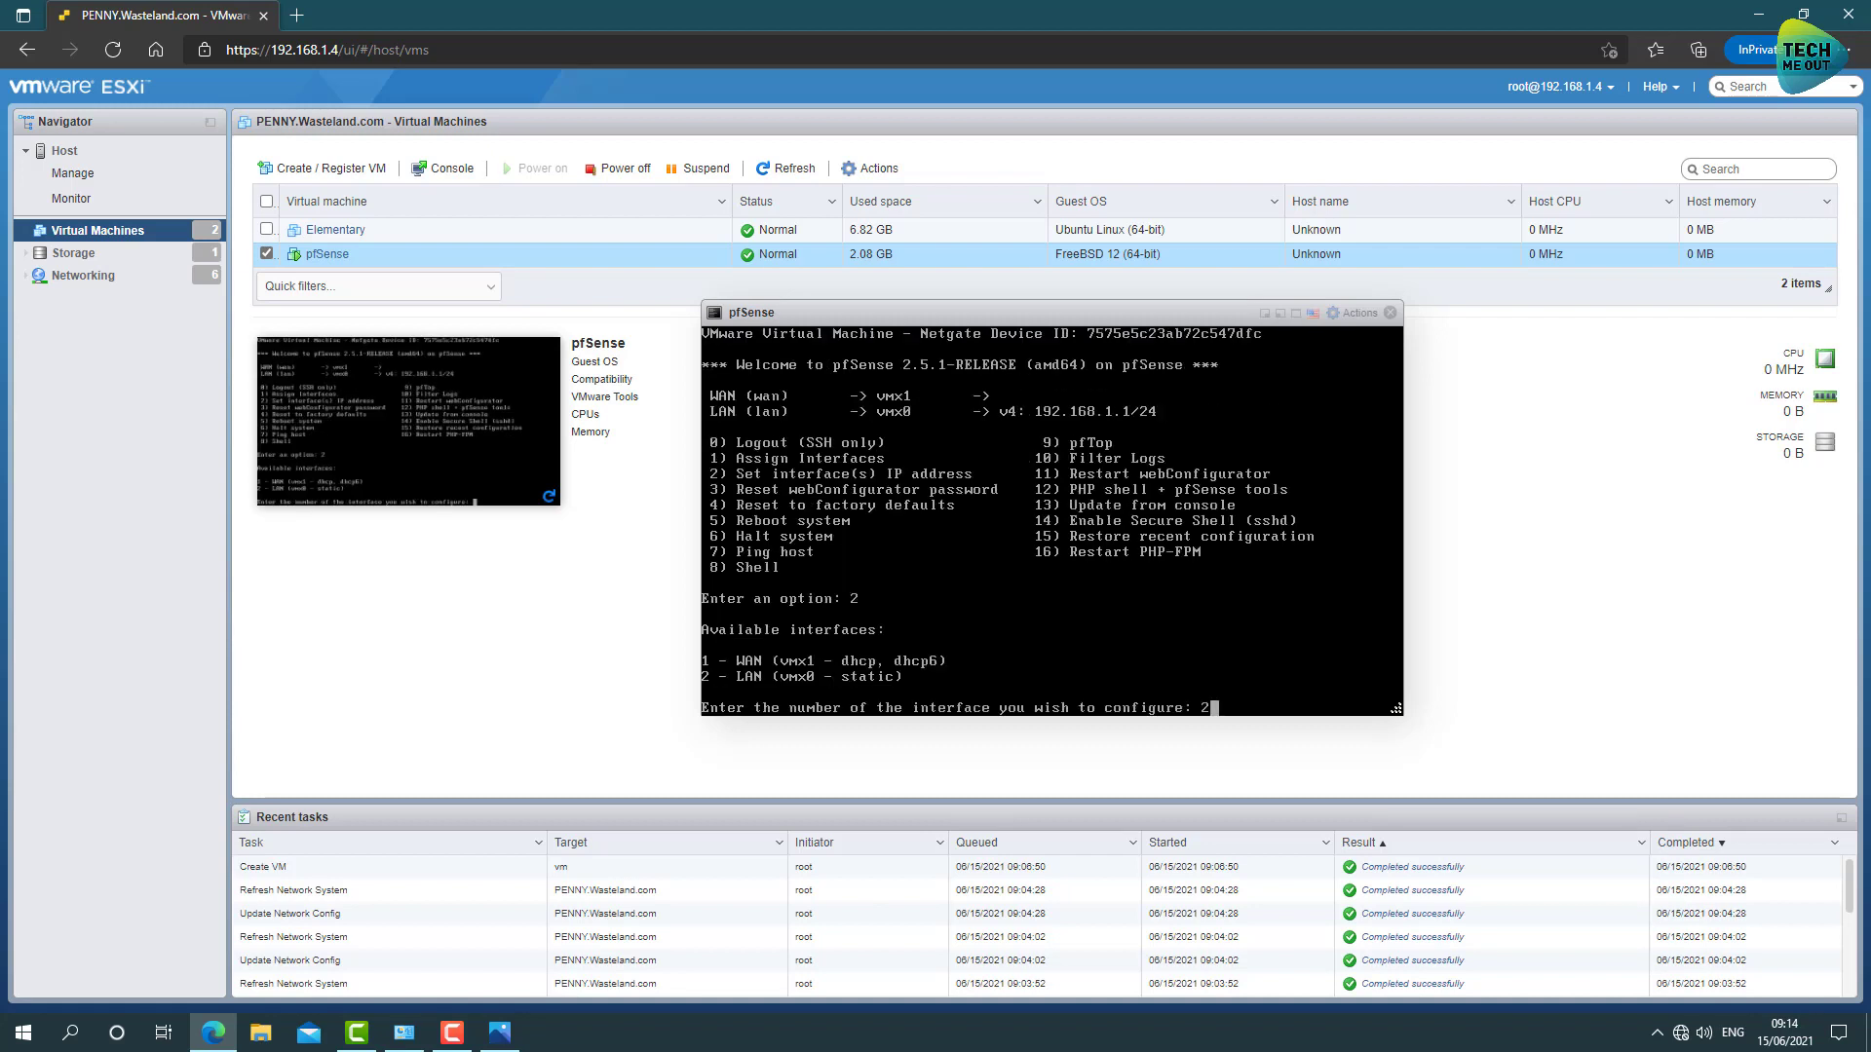
{"action": "key", "text": "Return"}
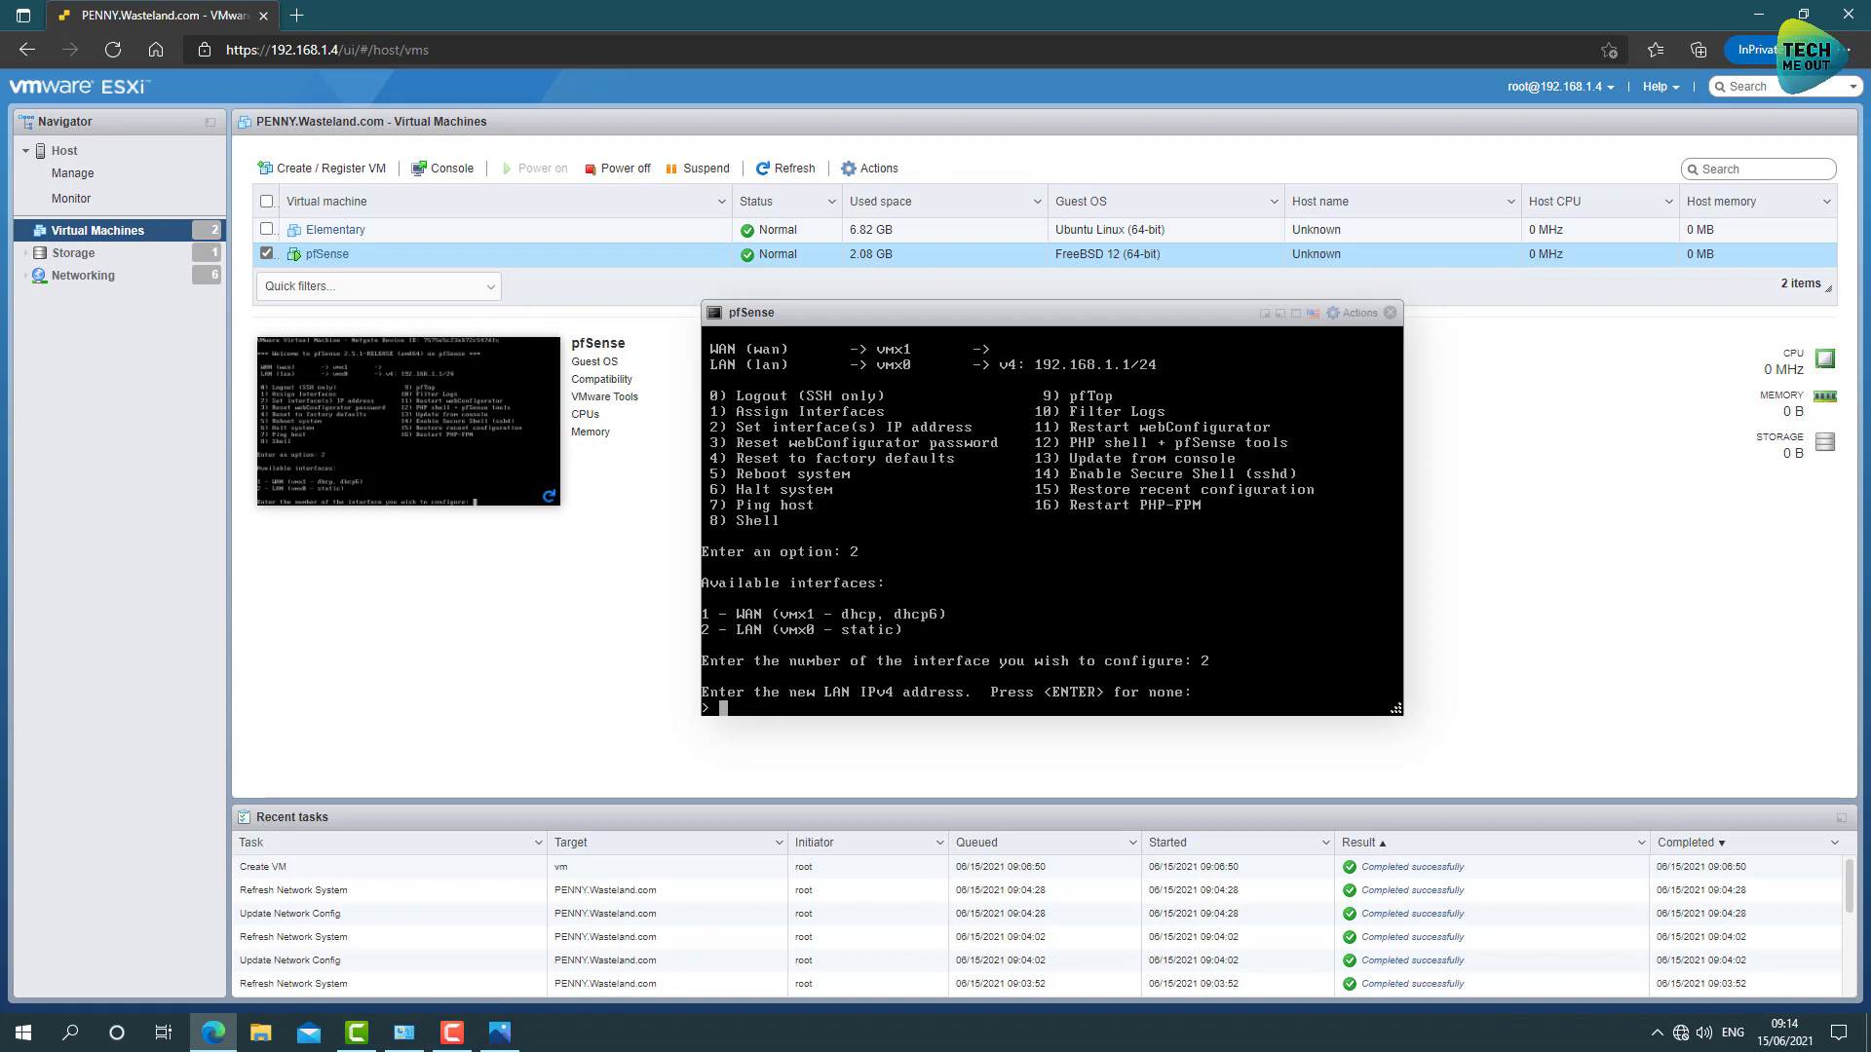
{"action": "type", "text": "192.168.1.1"}
{"action": "key", "text": "Return"}
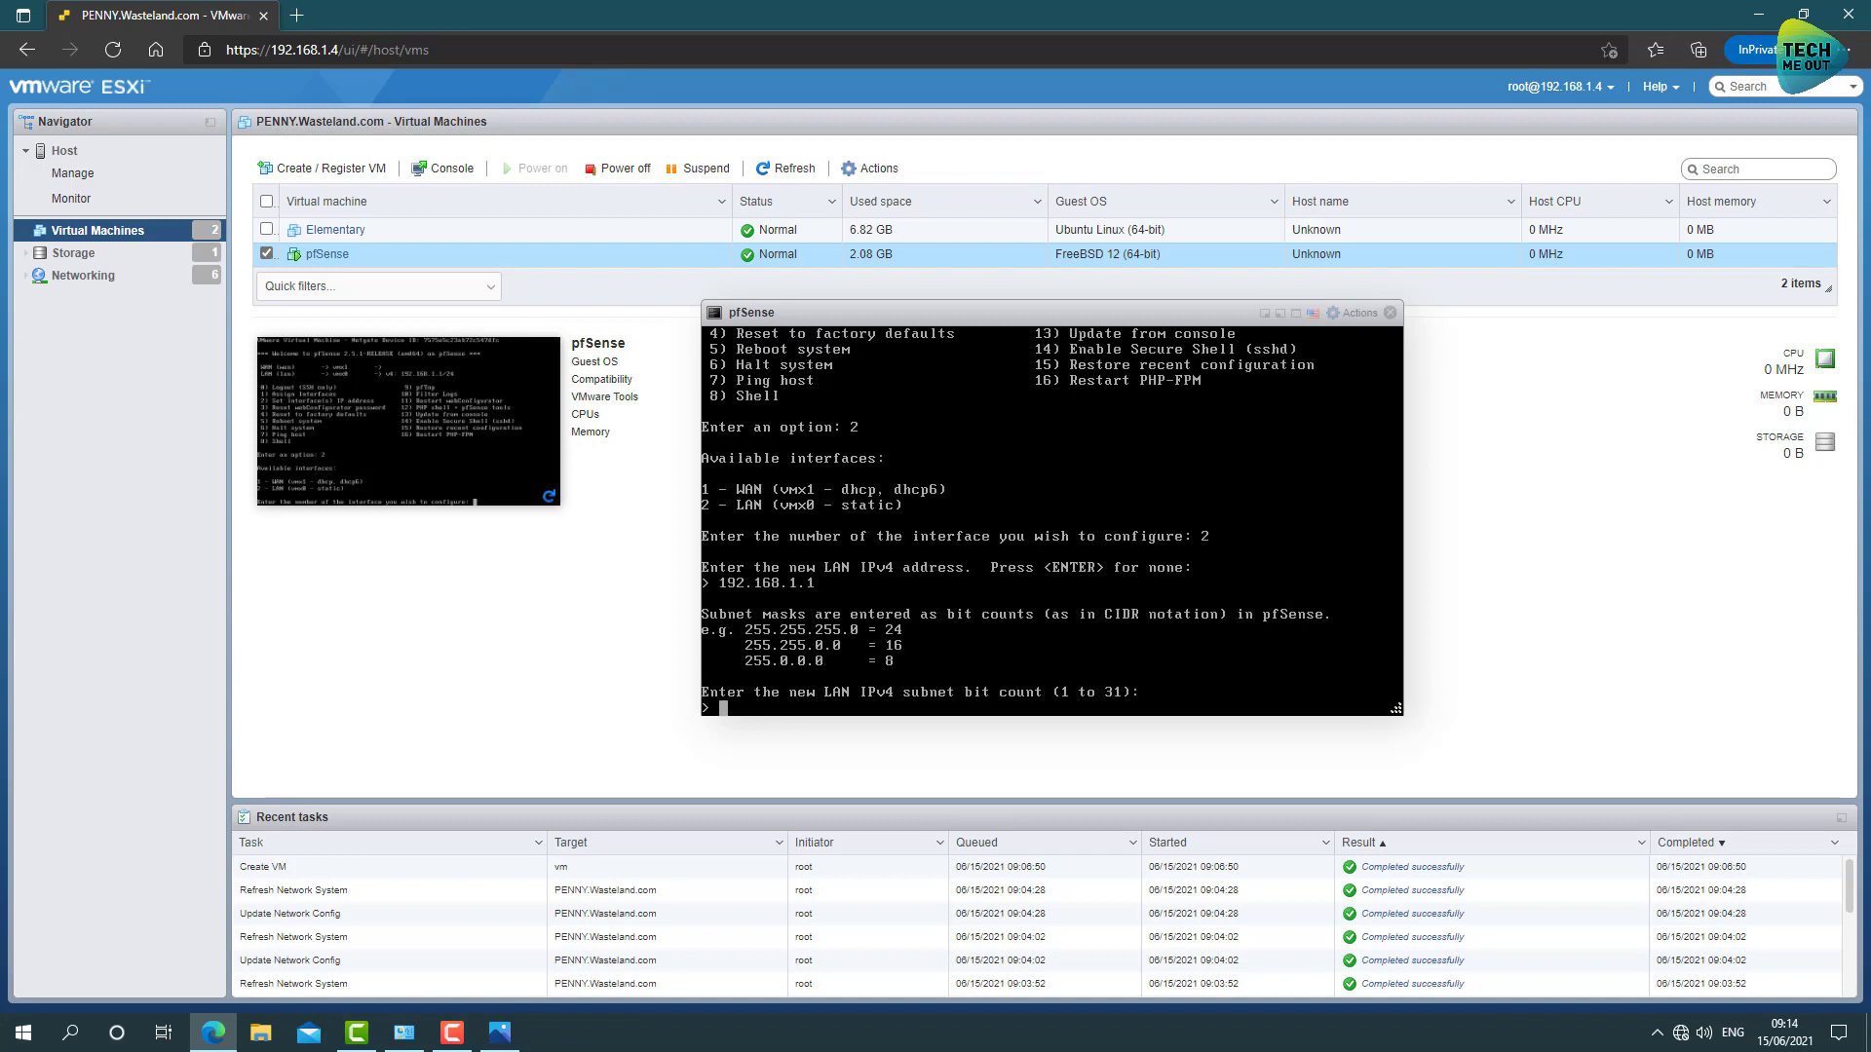
{"action": "type", "text": "24"}
{"action": "key", "text": "Return"}
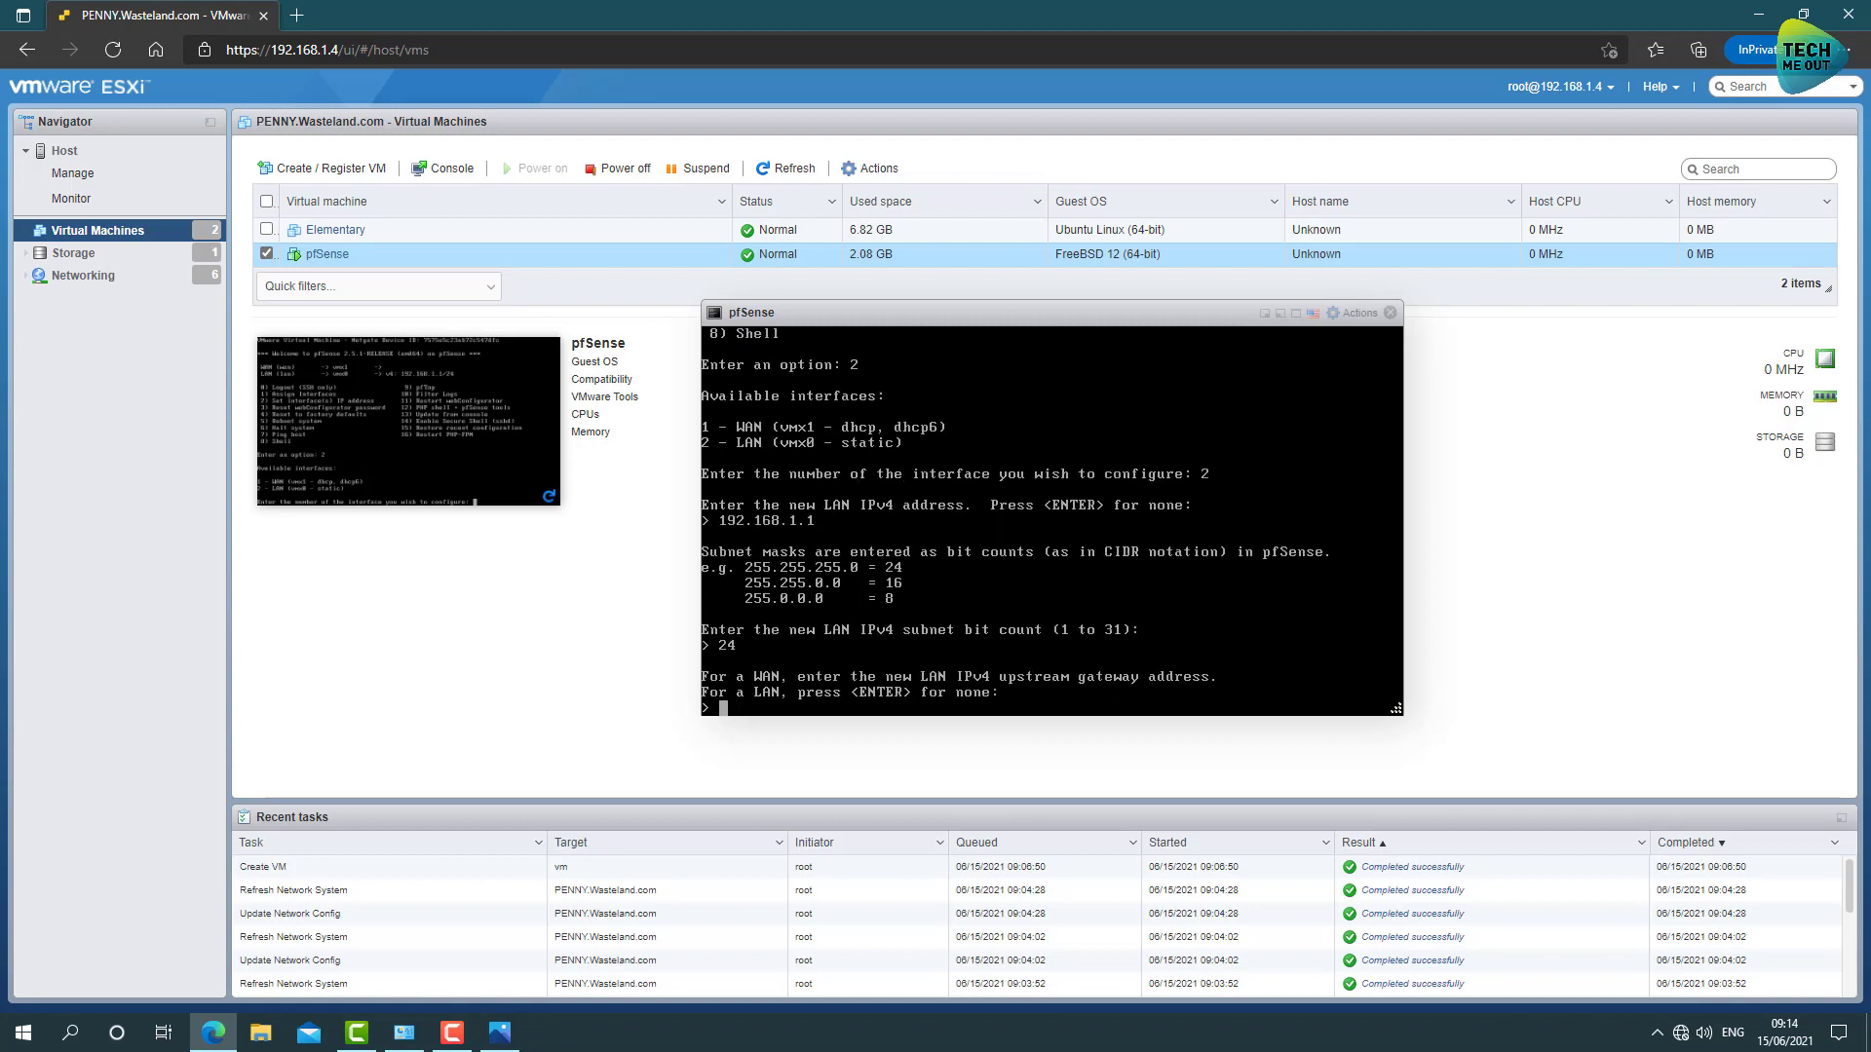
{"action": "key", "text": "Return"}
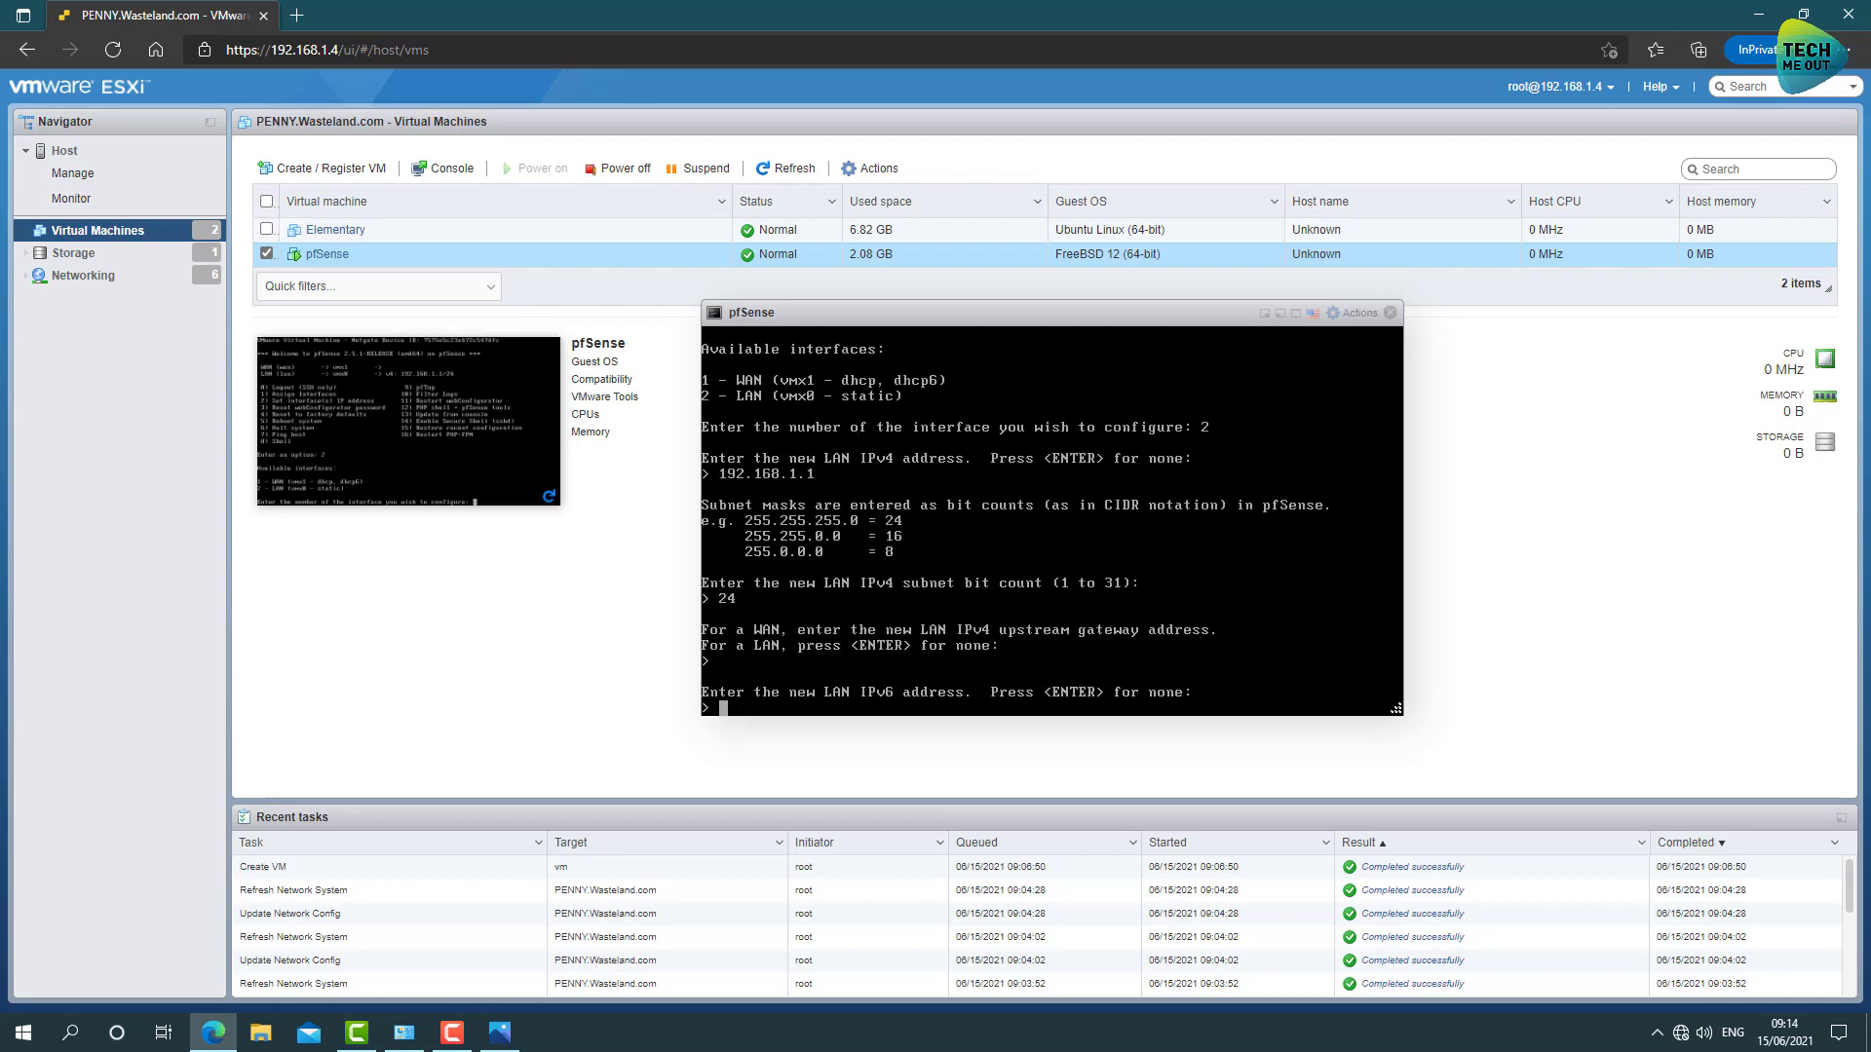
{"action": "key", "text": "Return"}
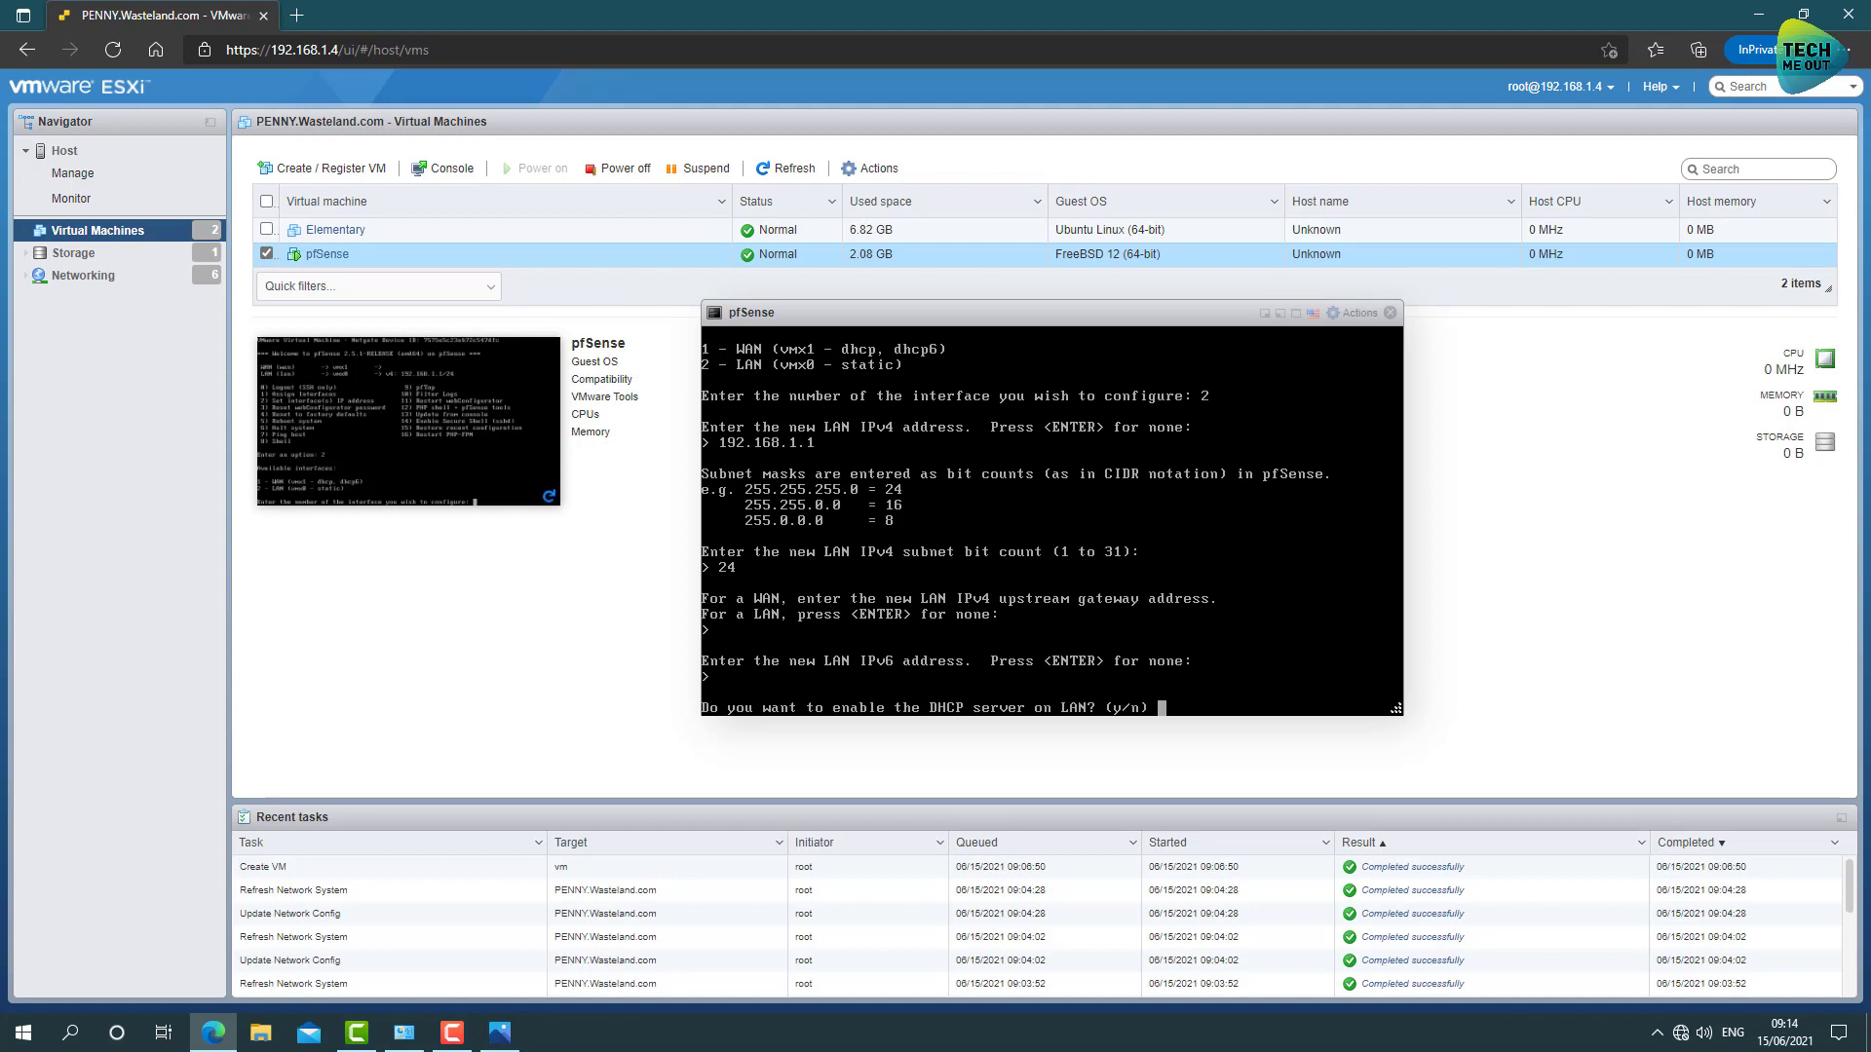
- Enable LAN DHCP for 192.168.1.100–192.168.1.200 and revert the webConfigurator to HTTP
{"action": "type", "text": "y"}
{"action": "key", "text": "Return"}
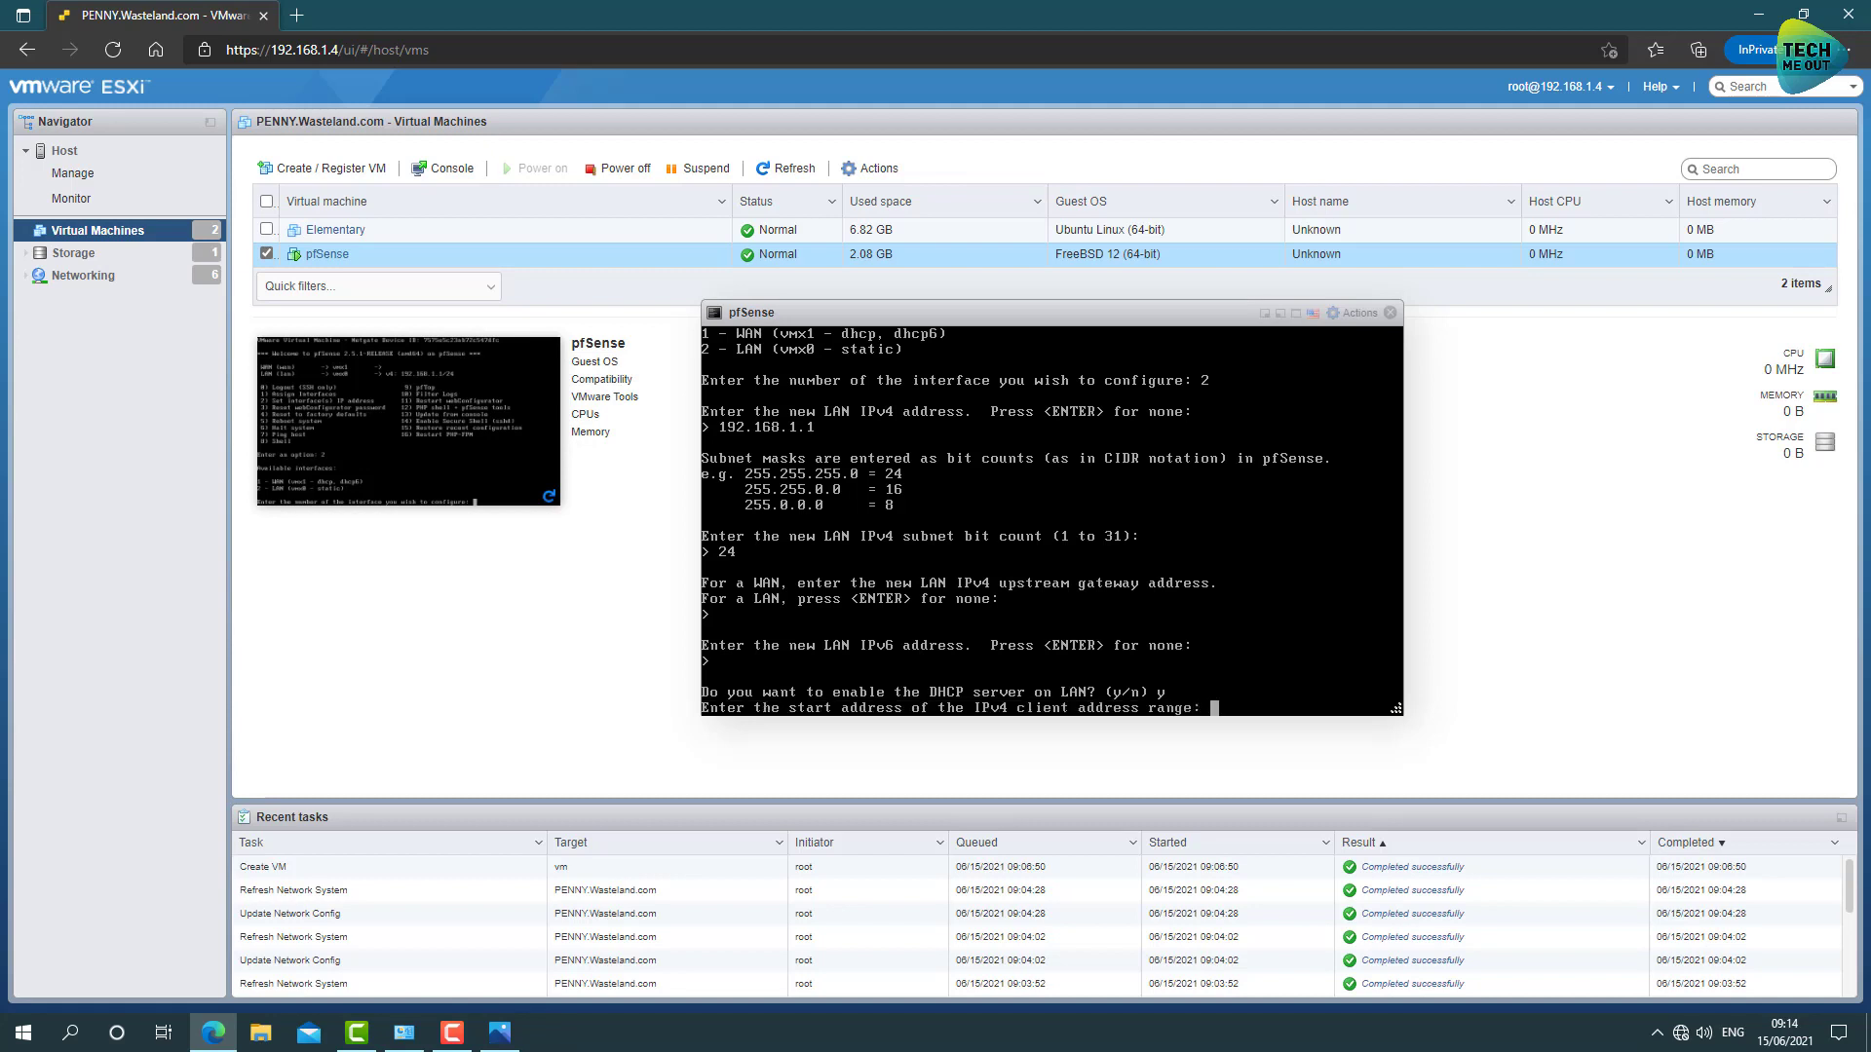
{"action": "type", "text": "192.168.1.100"}
{"action": "key", "text": "Return"}
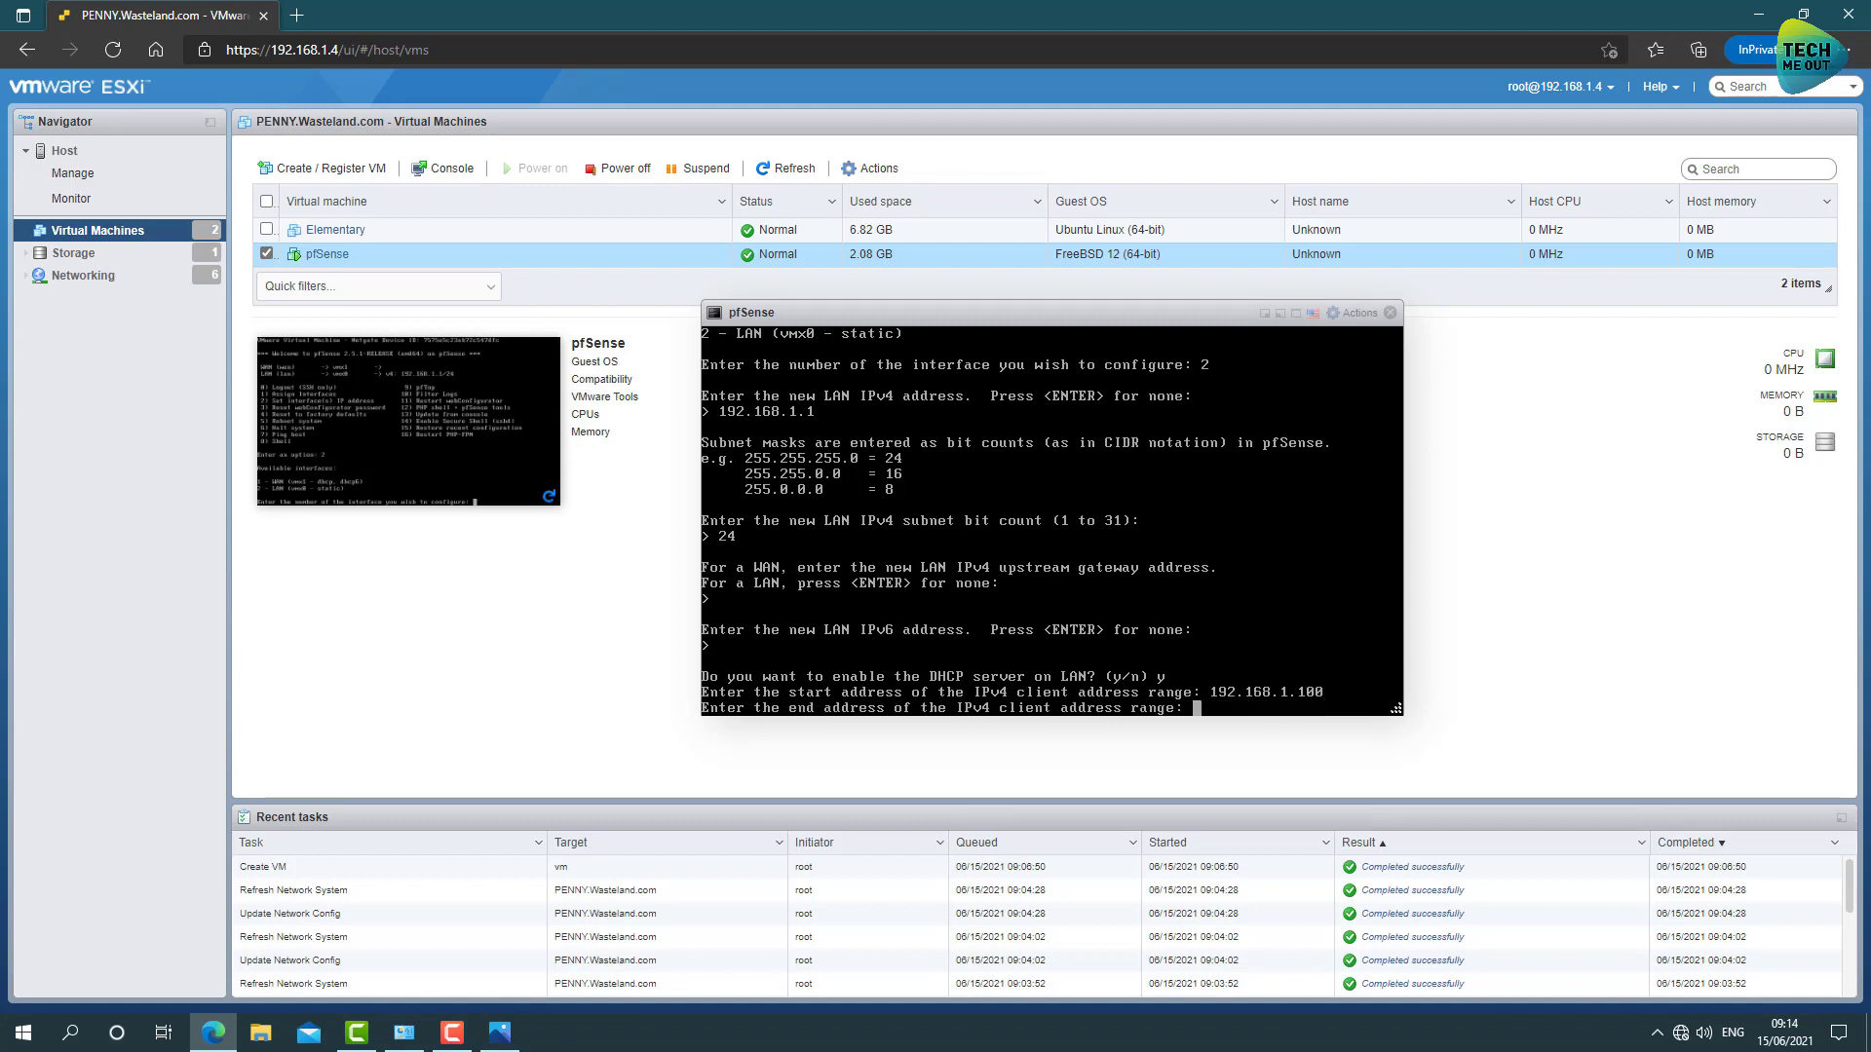
{"action": "type", "text": "192.168.1.200"}
{"action": "key", "text": "Return"}
{"action": "type", "text": "y"}
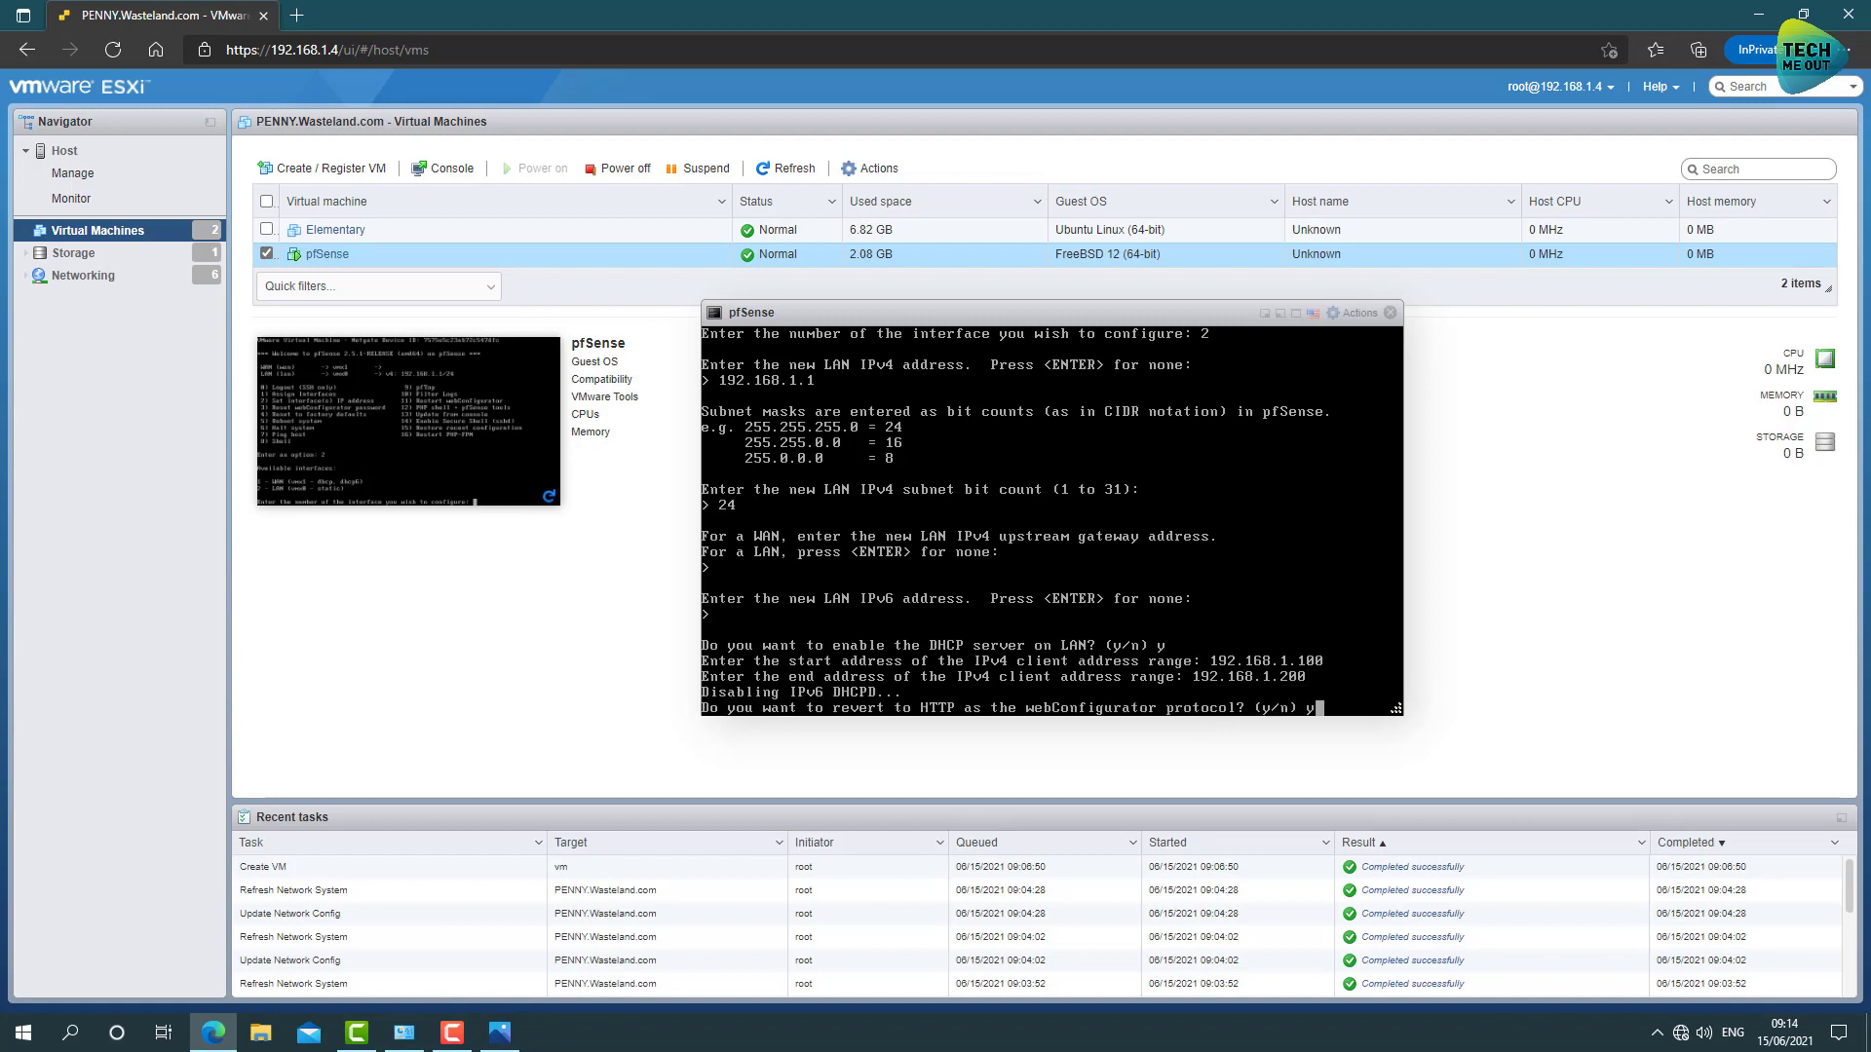
{"action": "key", "text": "Return"}
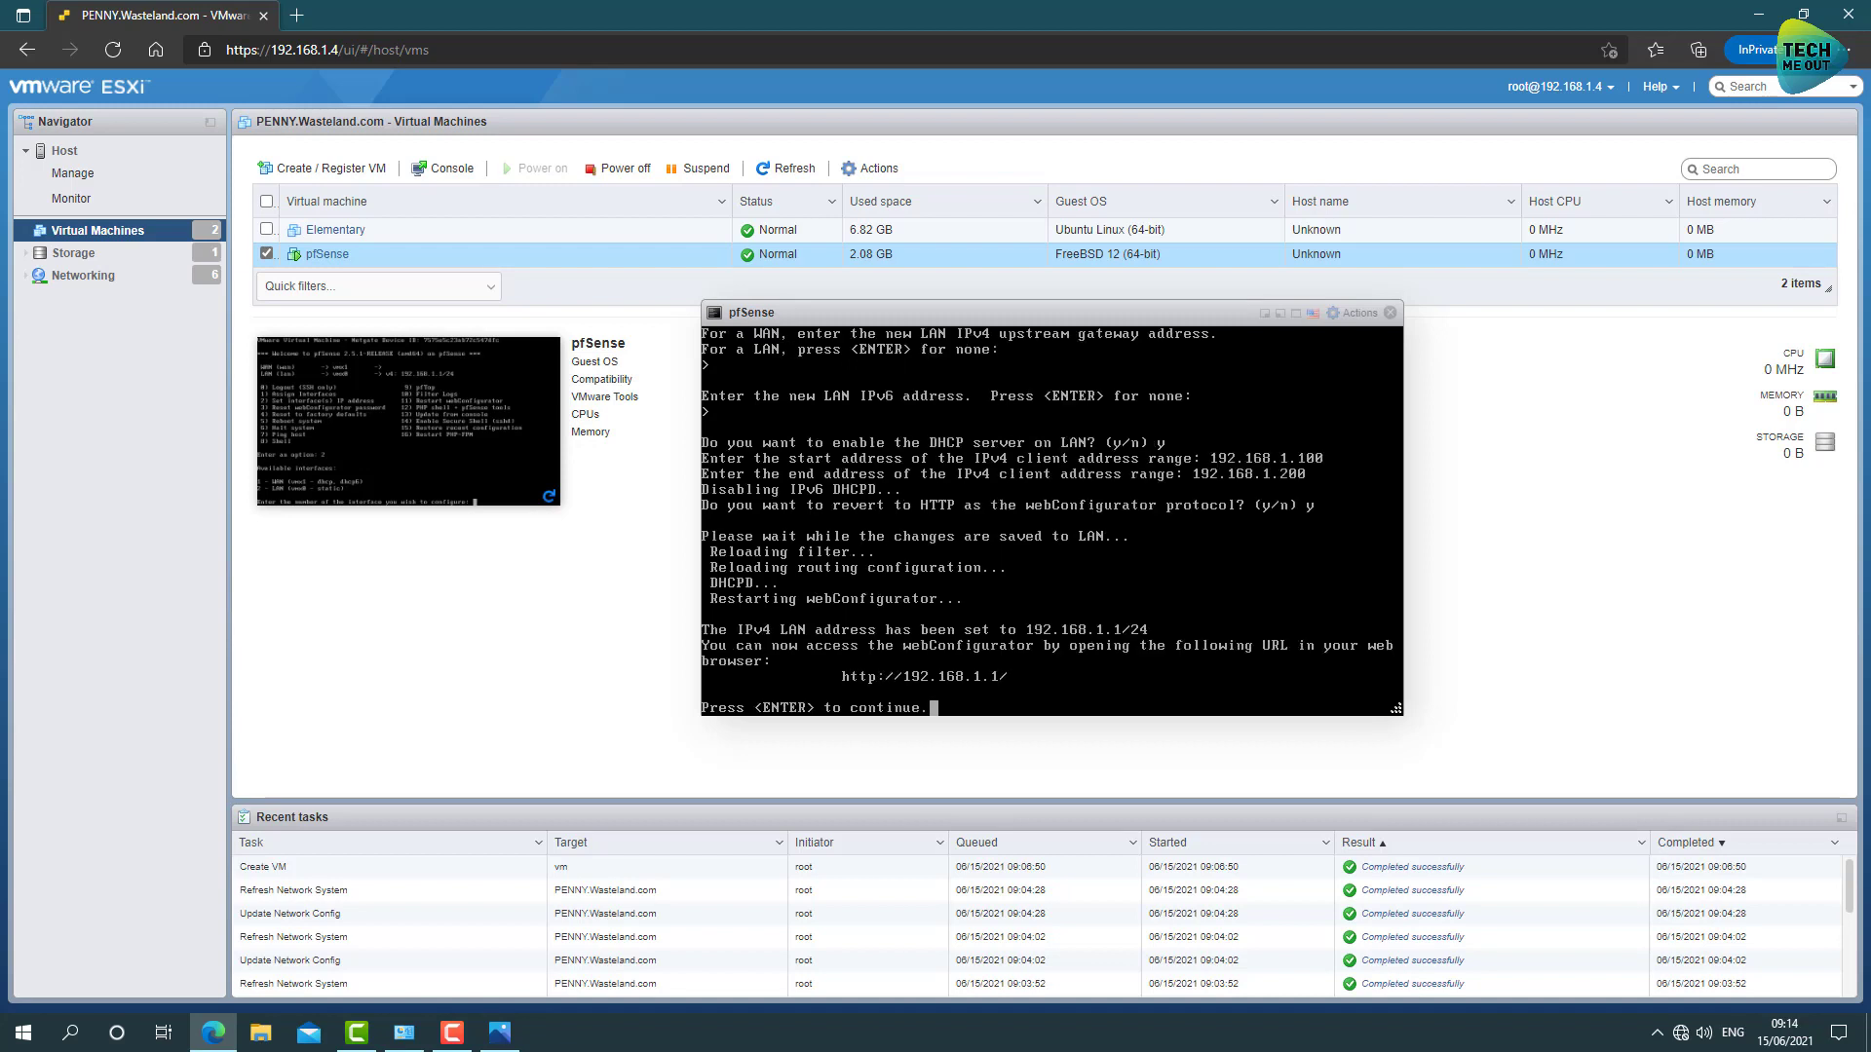
{"action": "key", "text": "Return"}
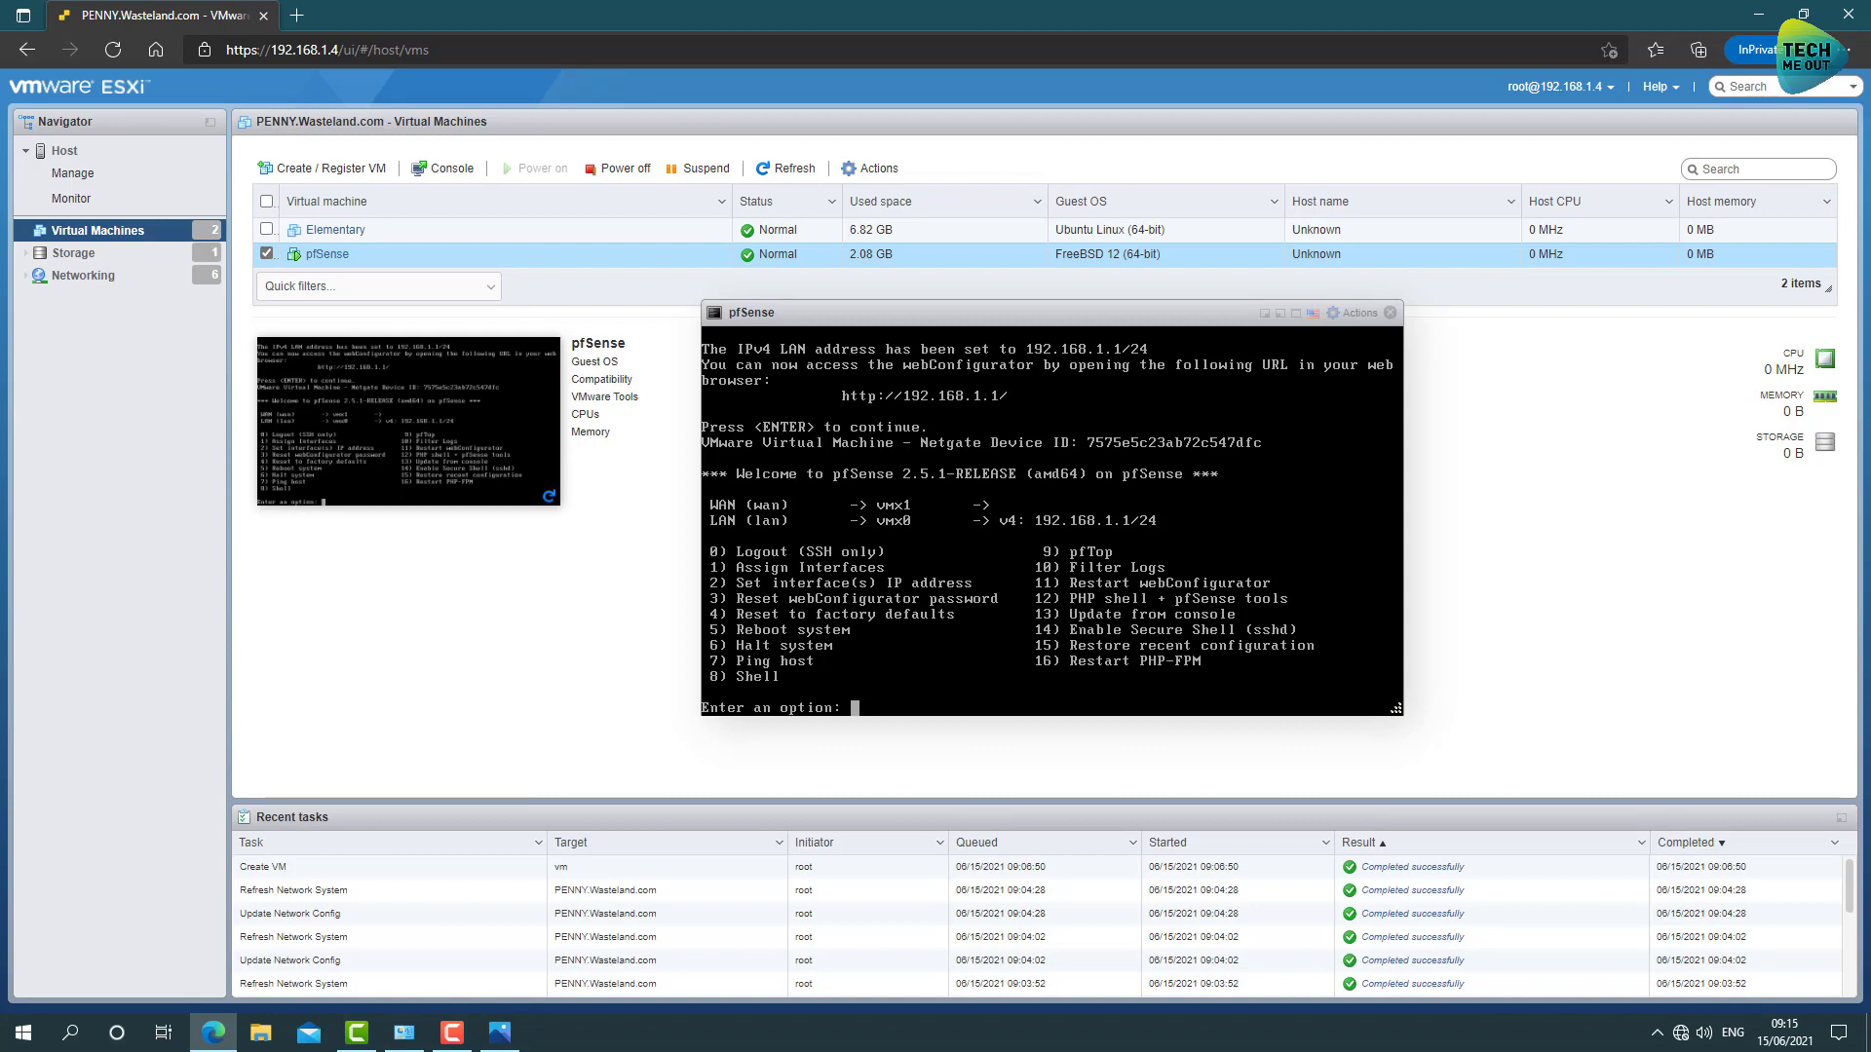
{"action": "key", "text": "Return"}
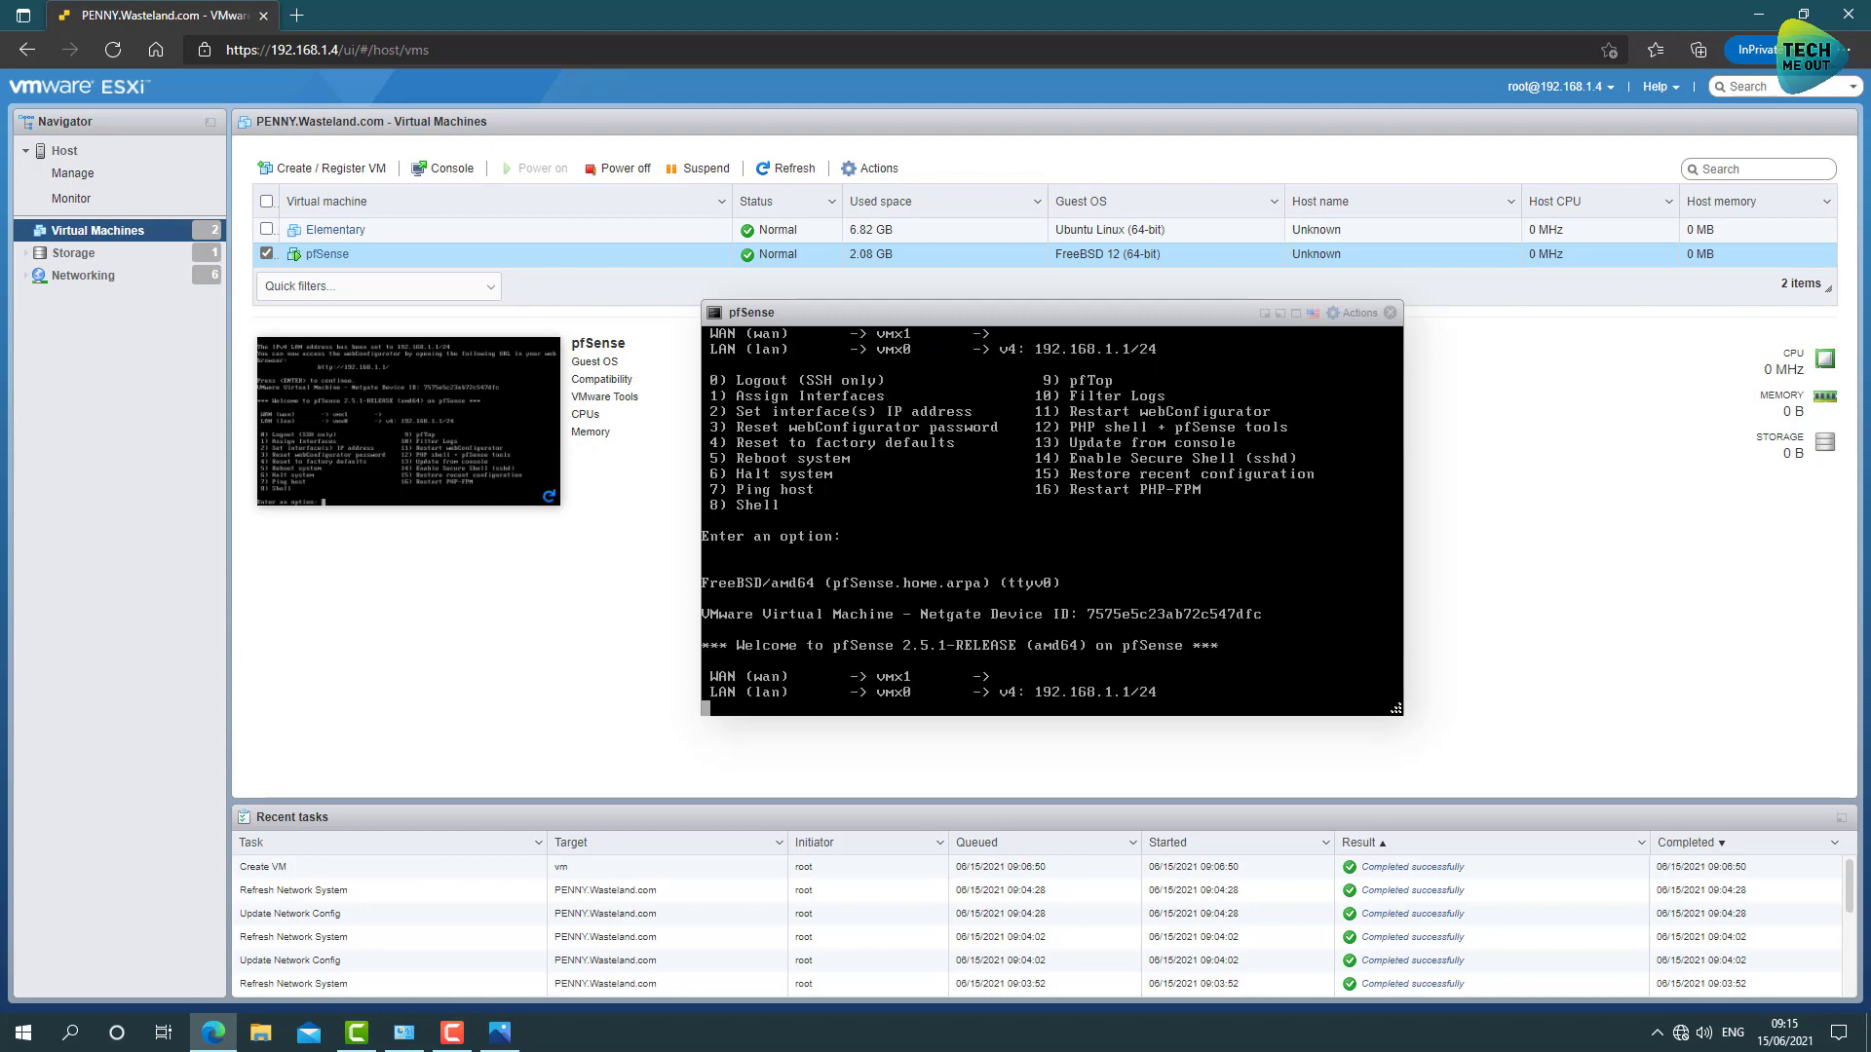
{"action": "key", "text": "Return"}
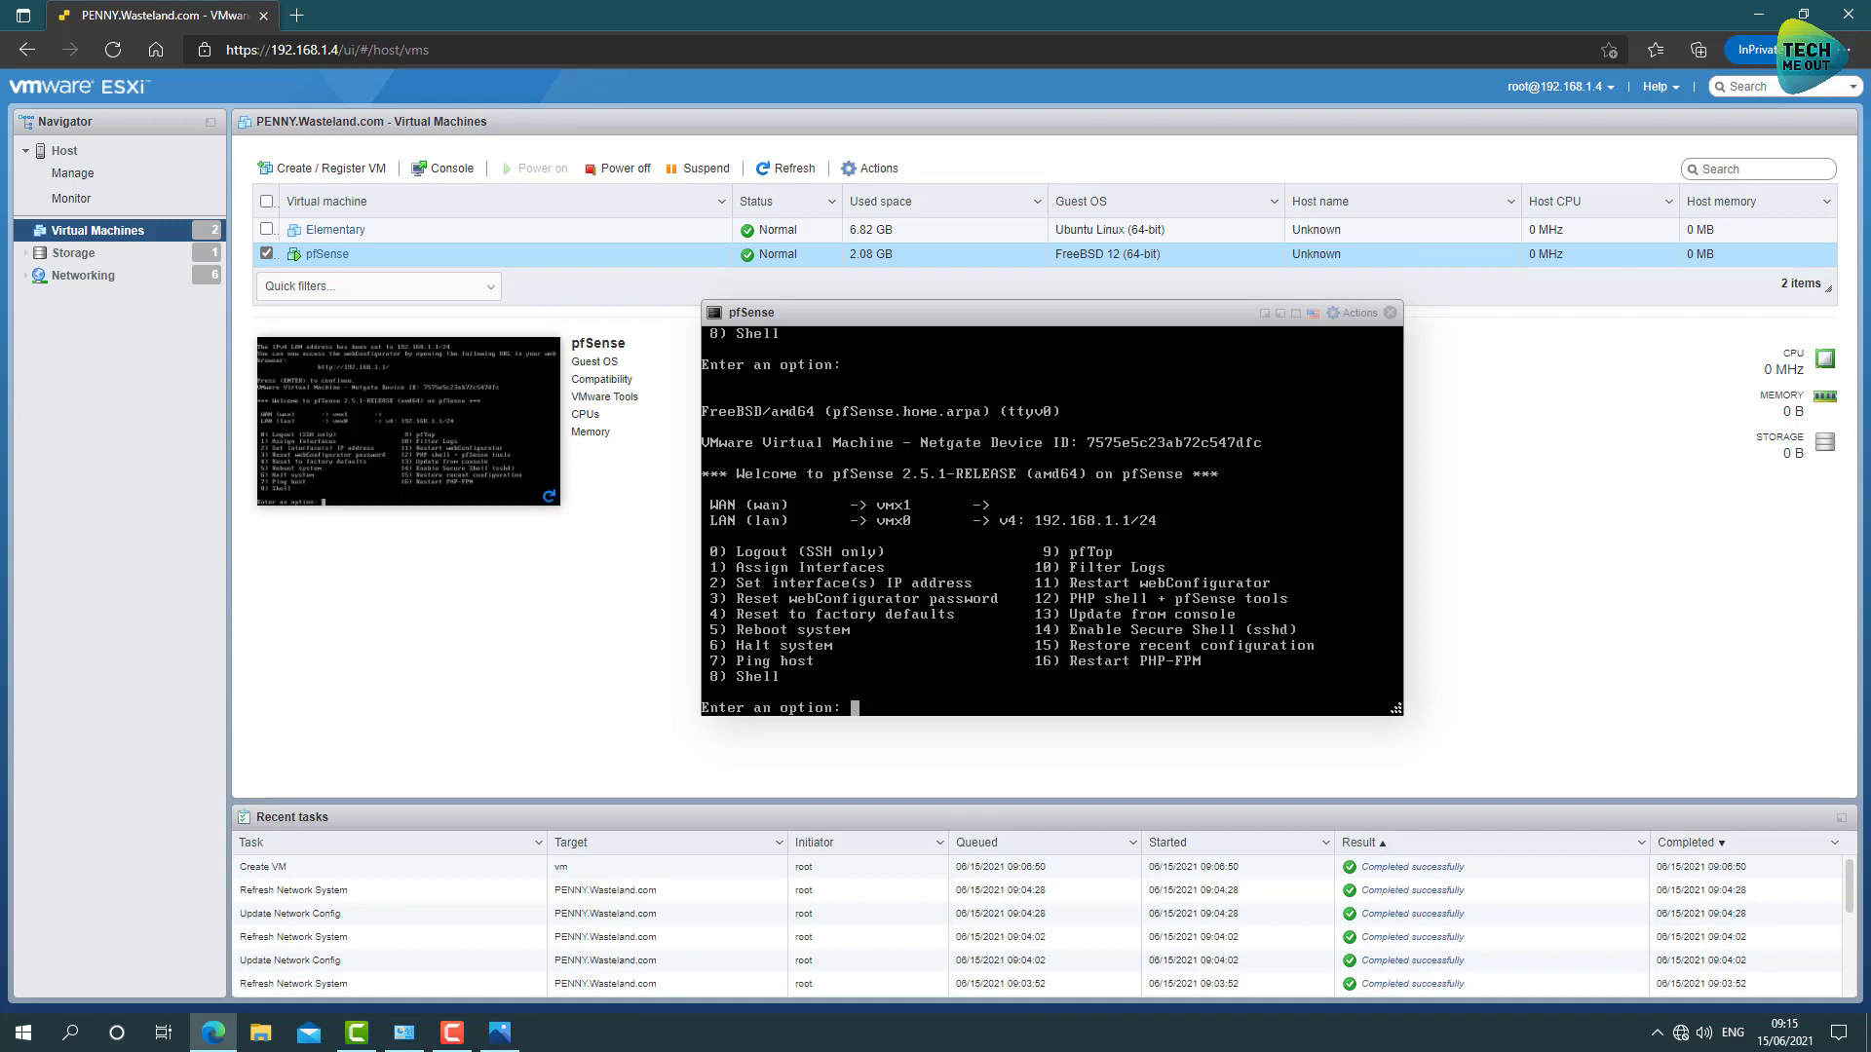
{"action": "key", "text": "Return"}
- Load 192.168.1.1 in a new Edge tab
{"action": "left_click", "coordinate": [298, 15]}
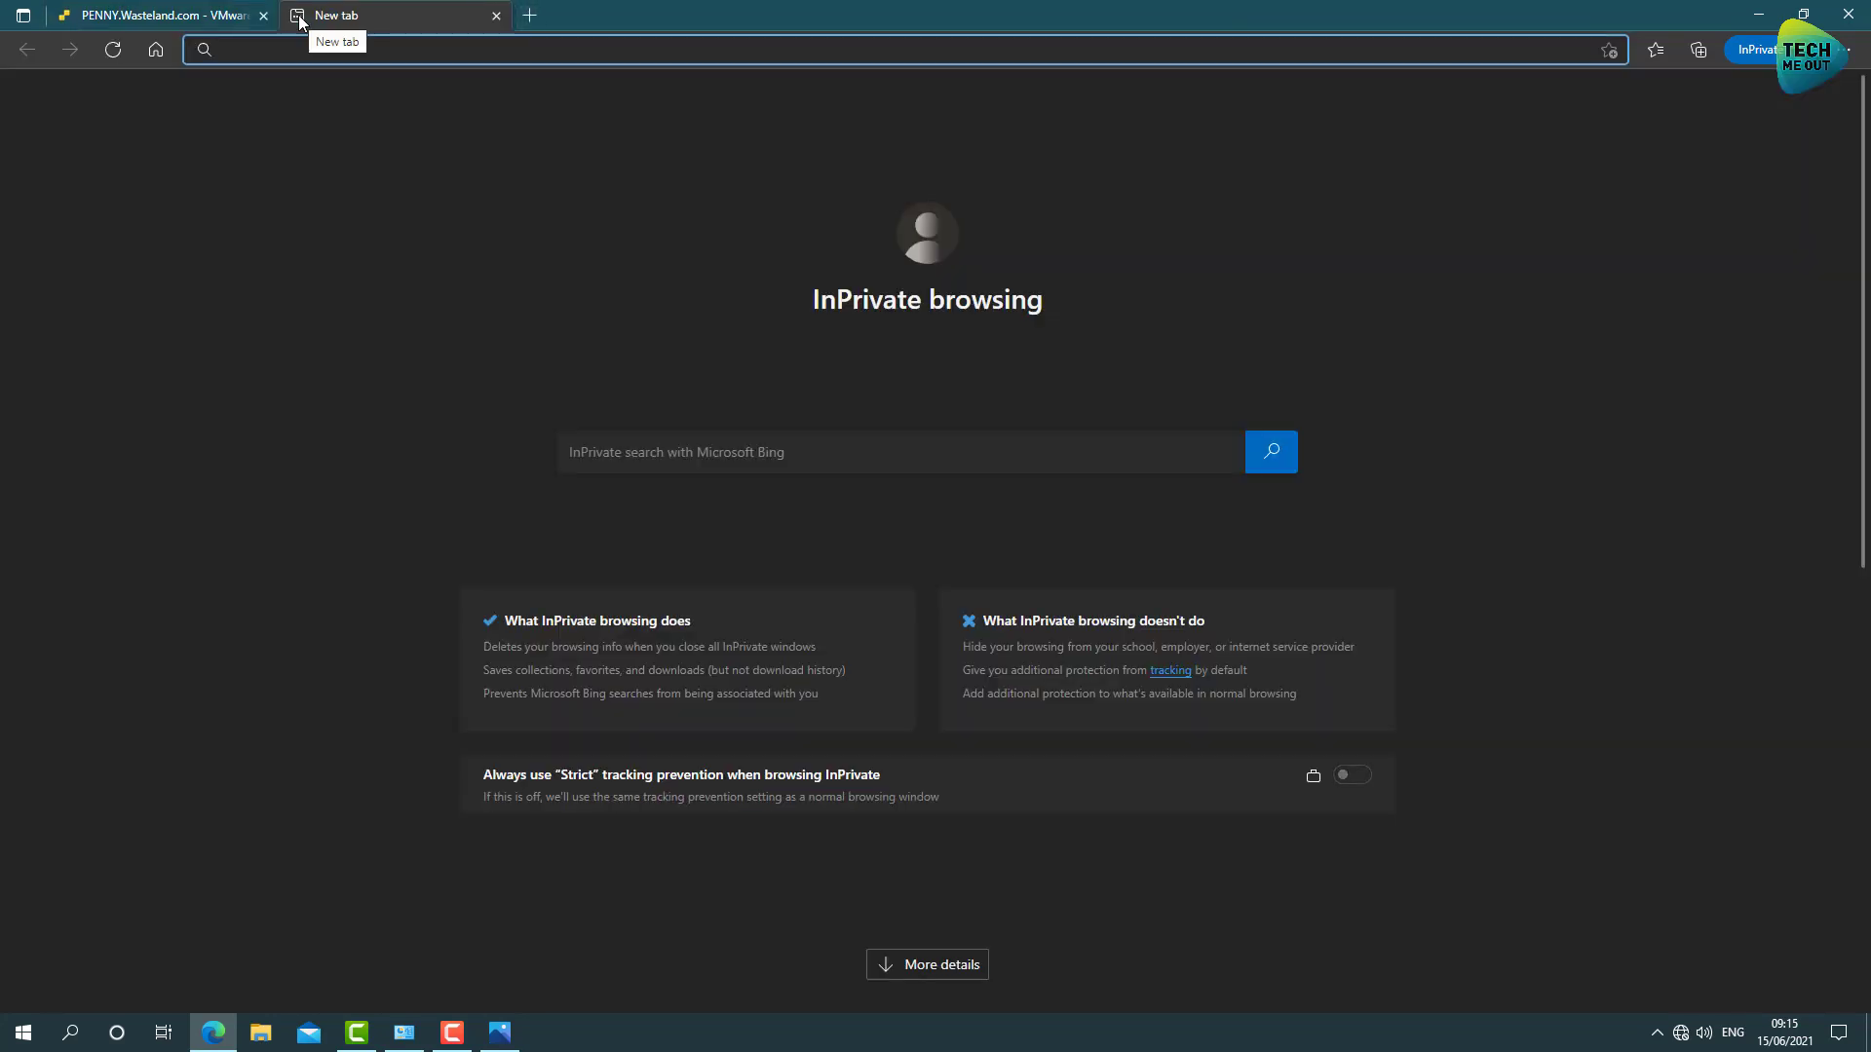
{"action": "type", "text": "192"}
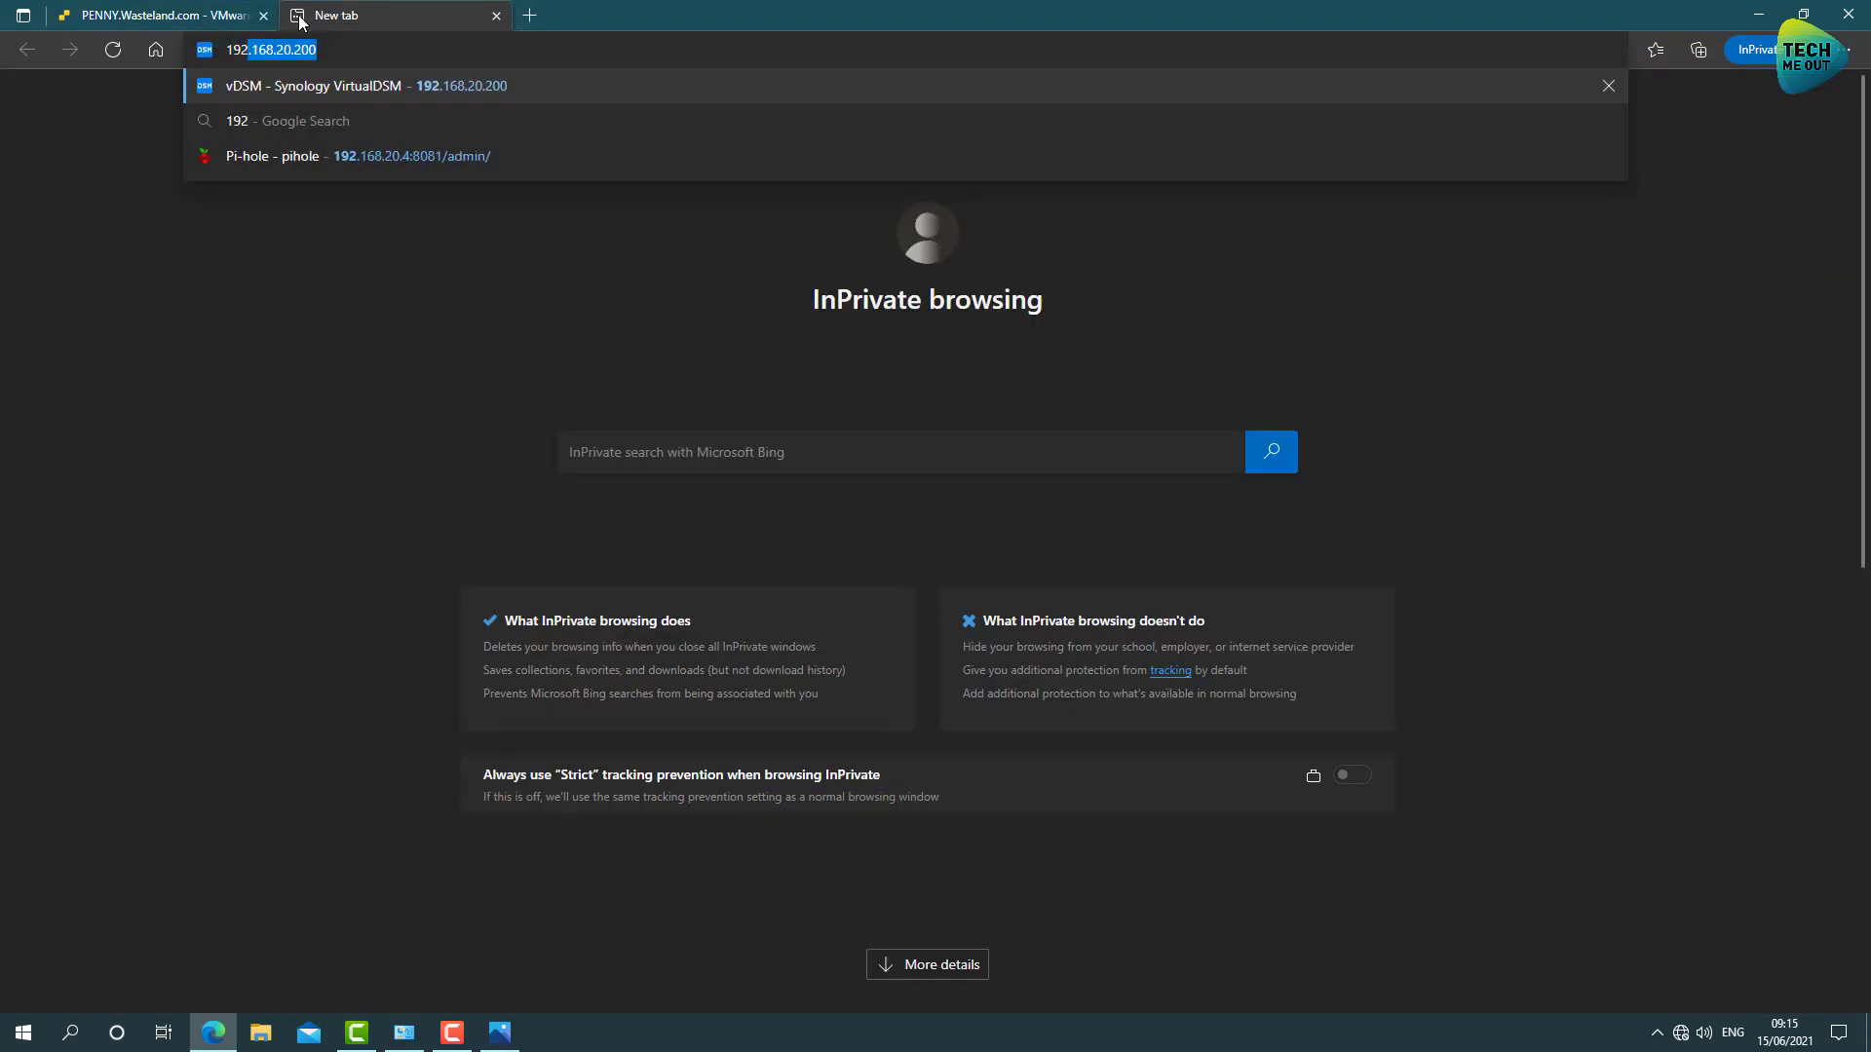
{"action": "type", "text": ".168.1.1"}
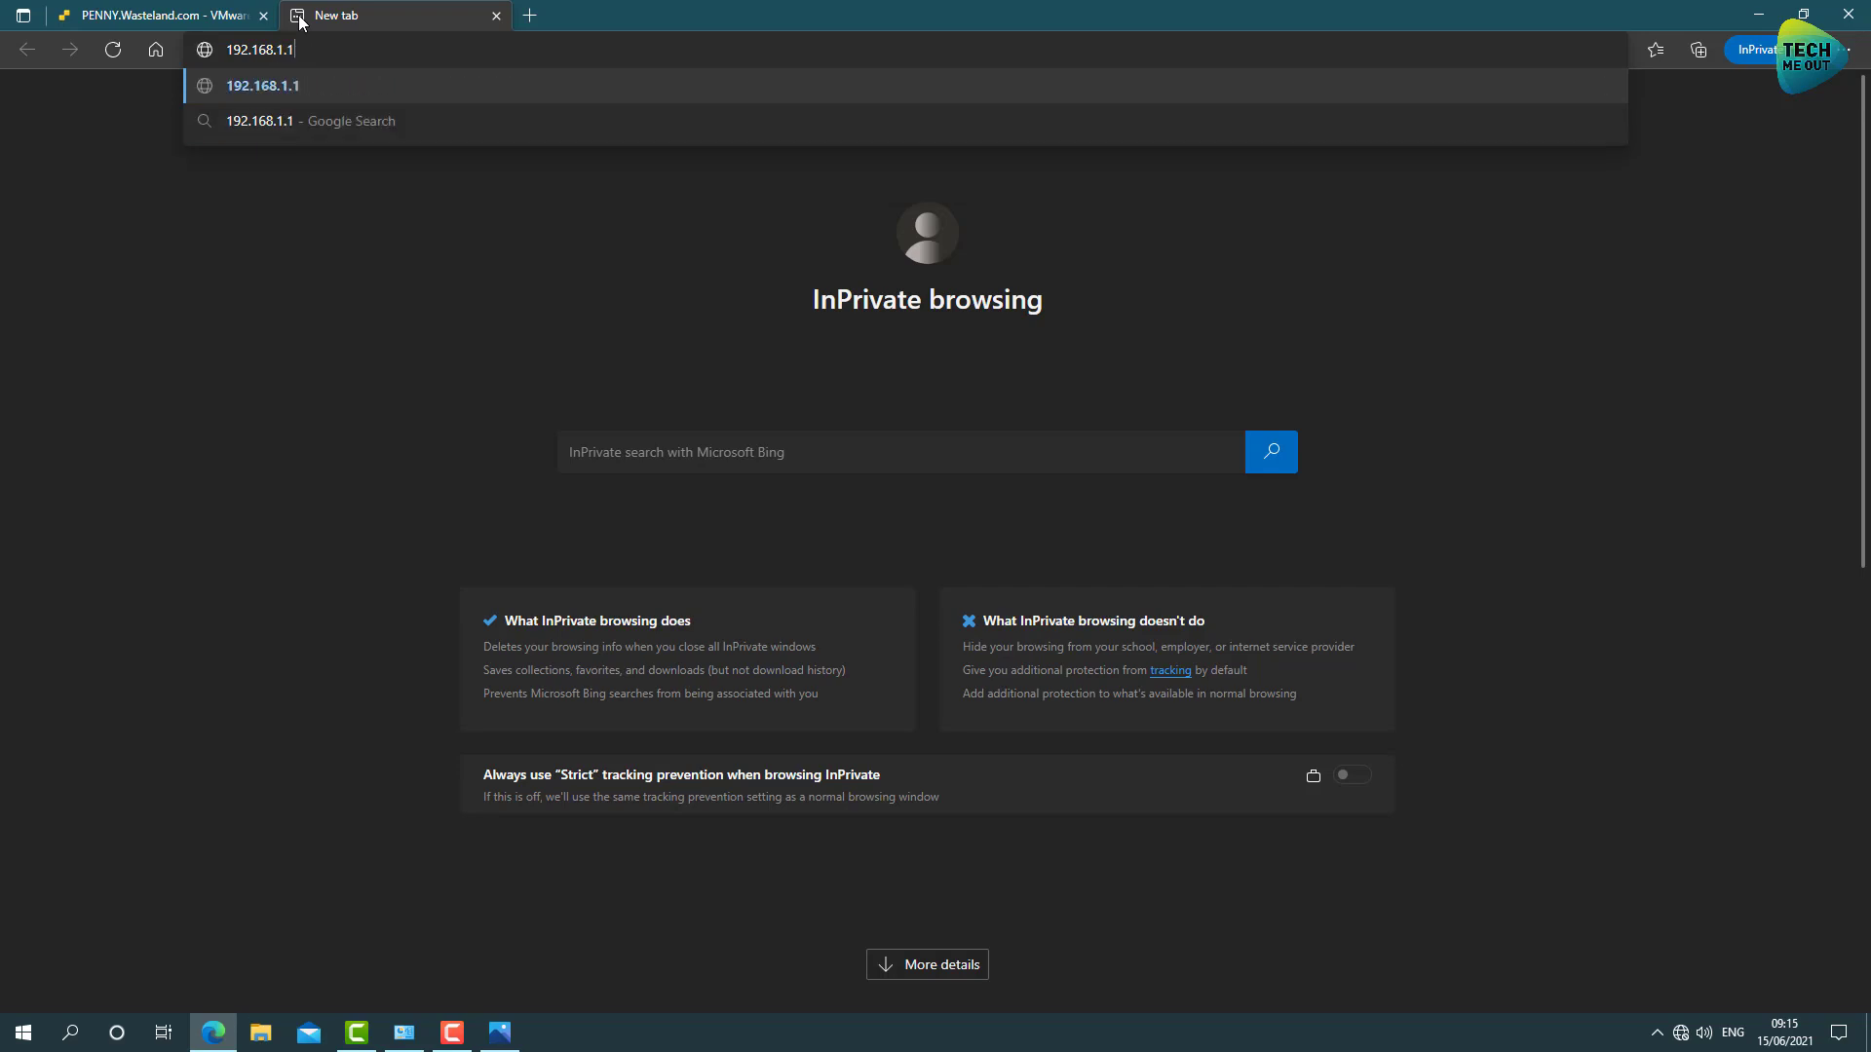
{"action": "key", "text": "Return"}
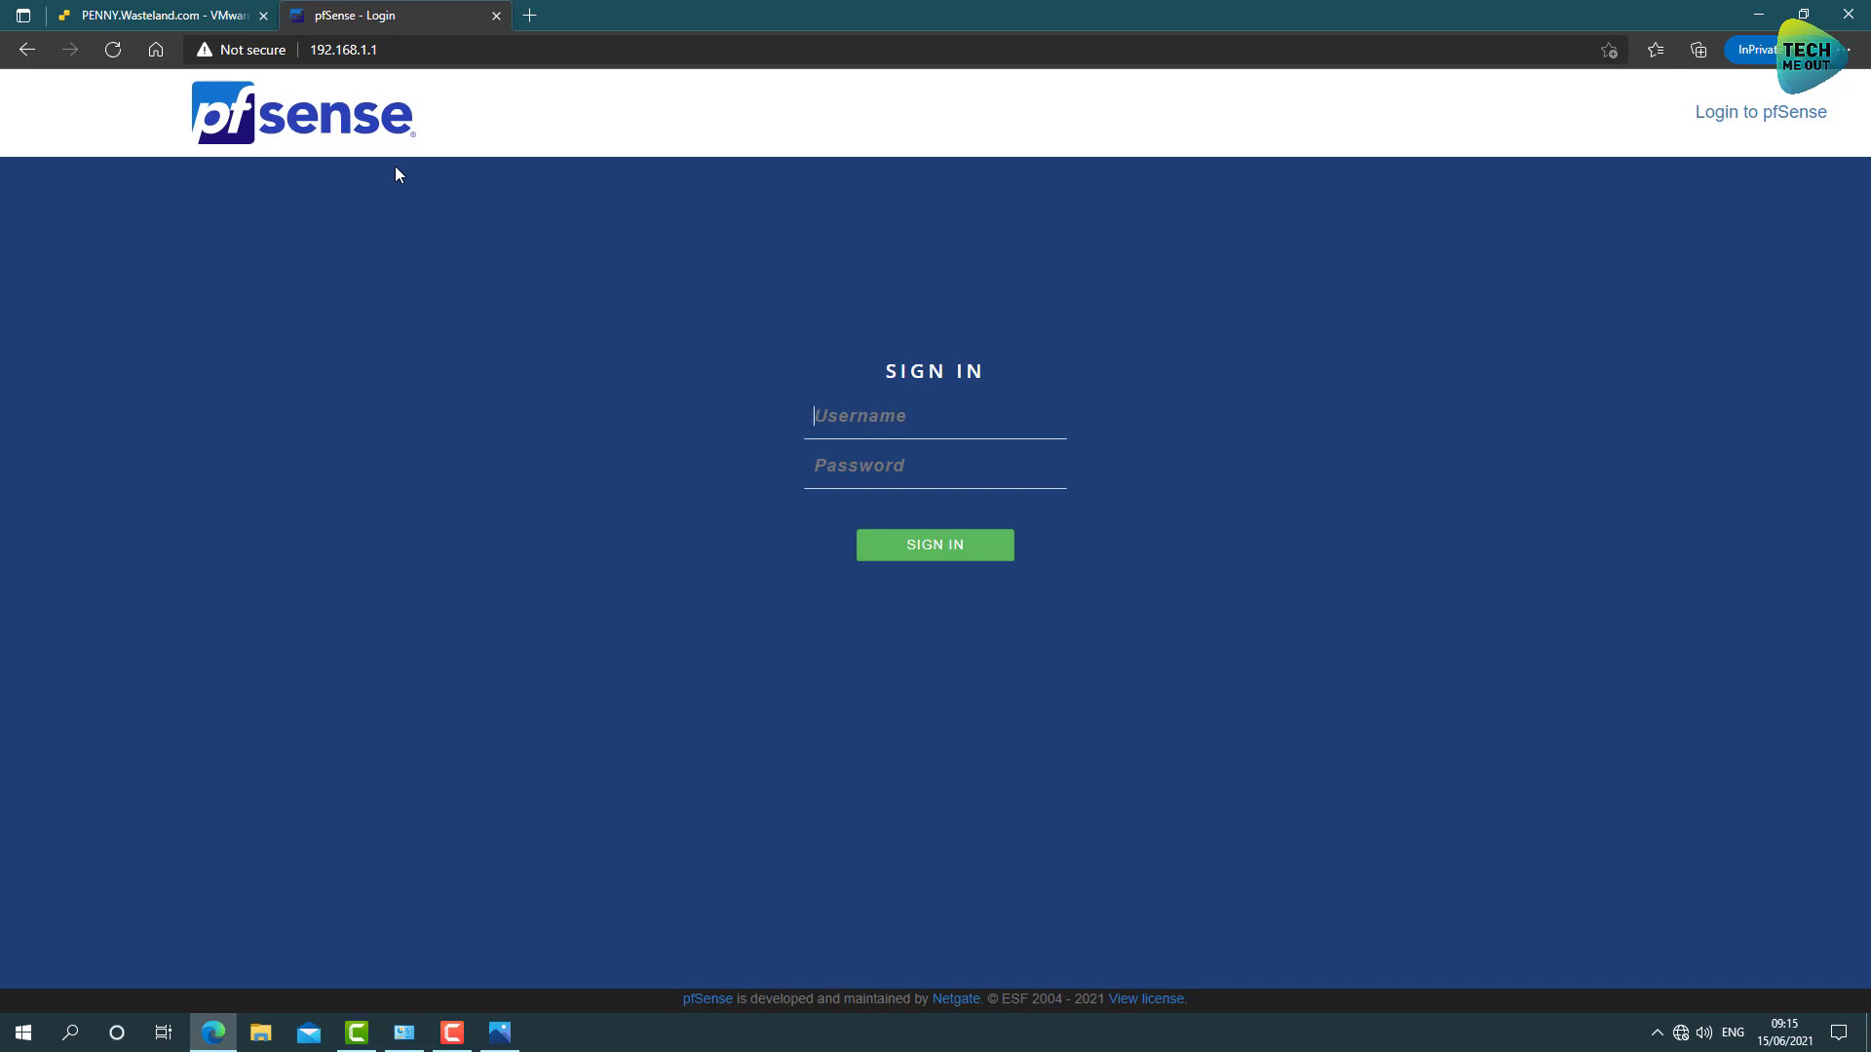
- Sign in with the admin credentials and start the setup wizard past the Netgate support step
{"action": "type", "text": "adminpfsense"}
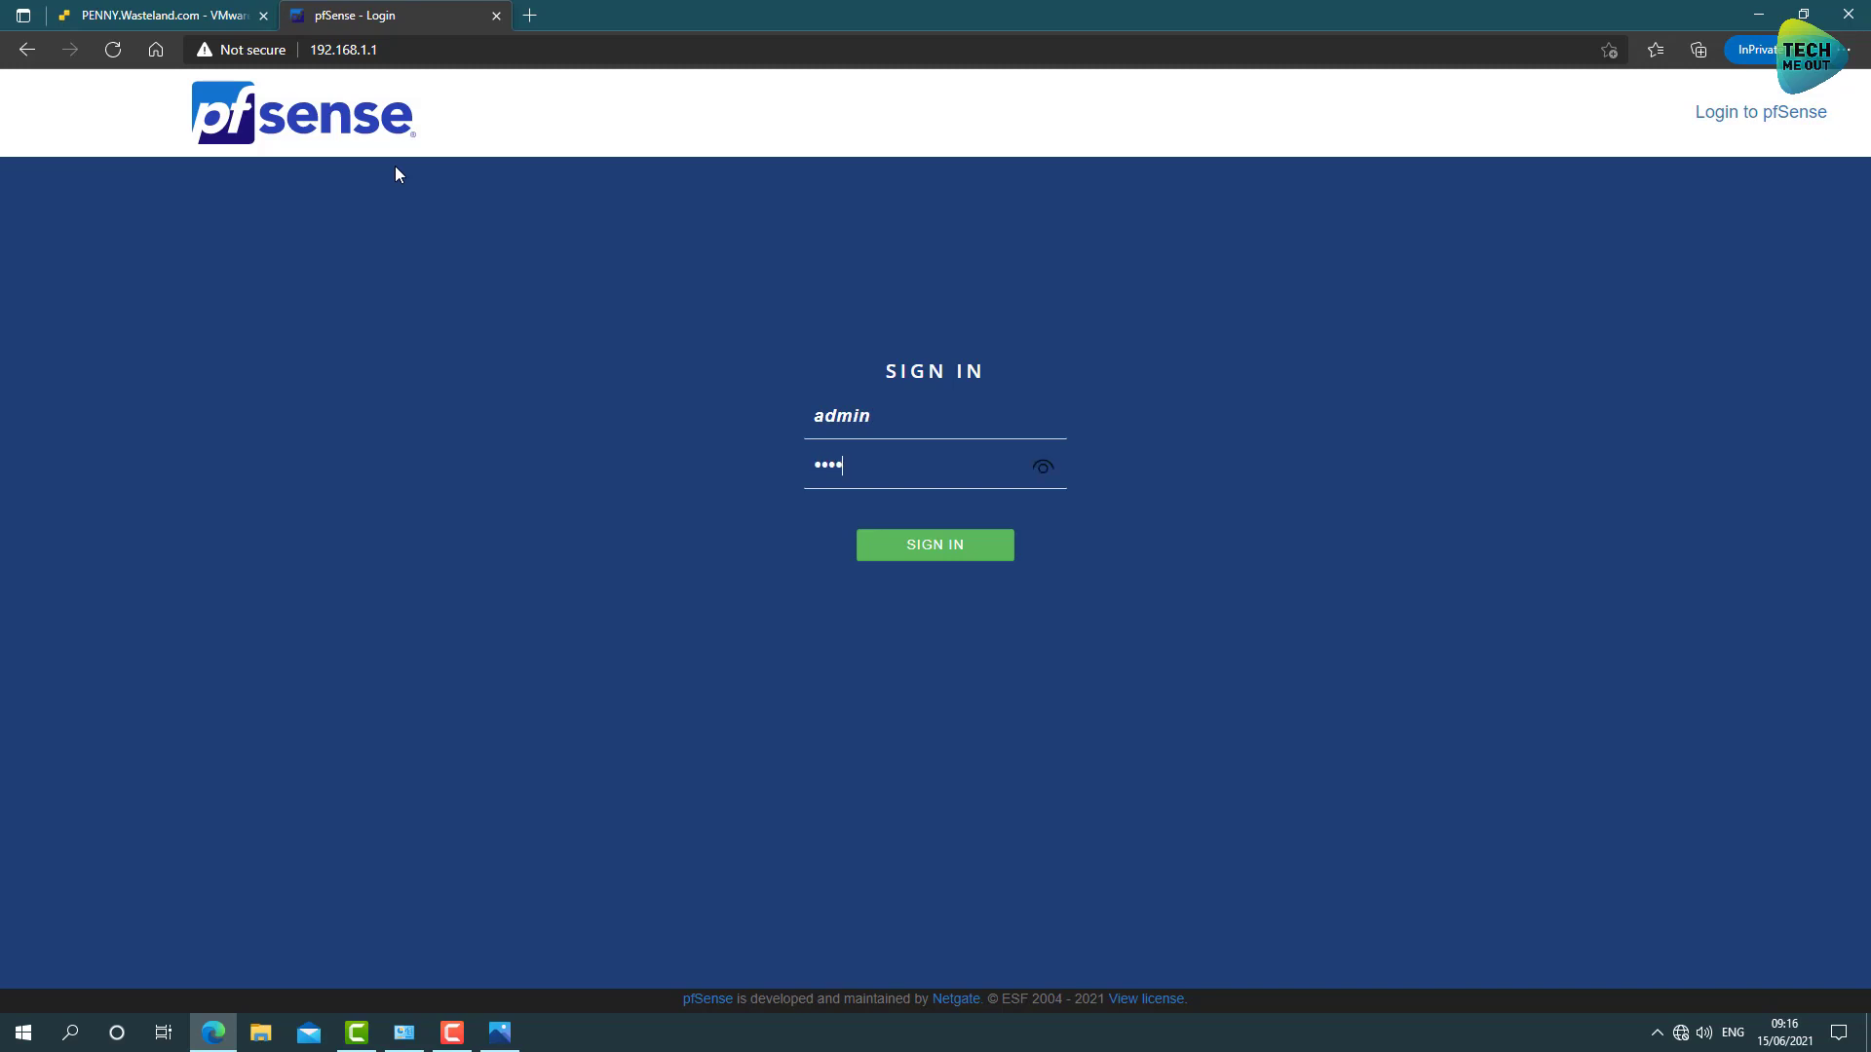
{"action": "key", "text": "Return"}
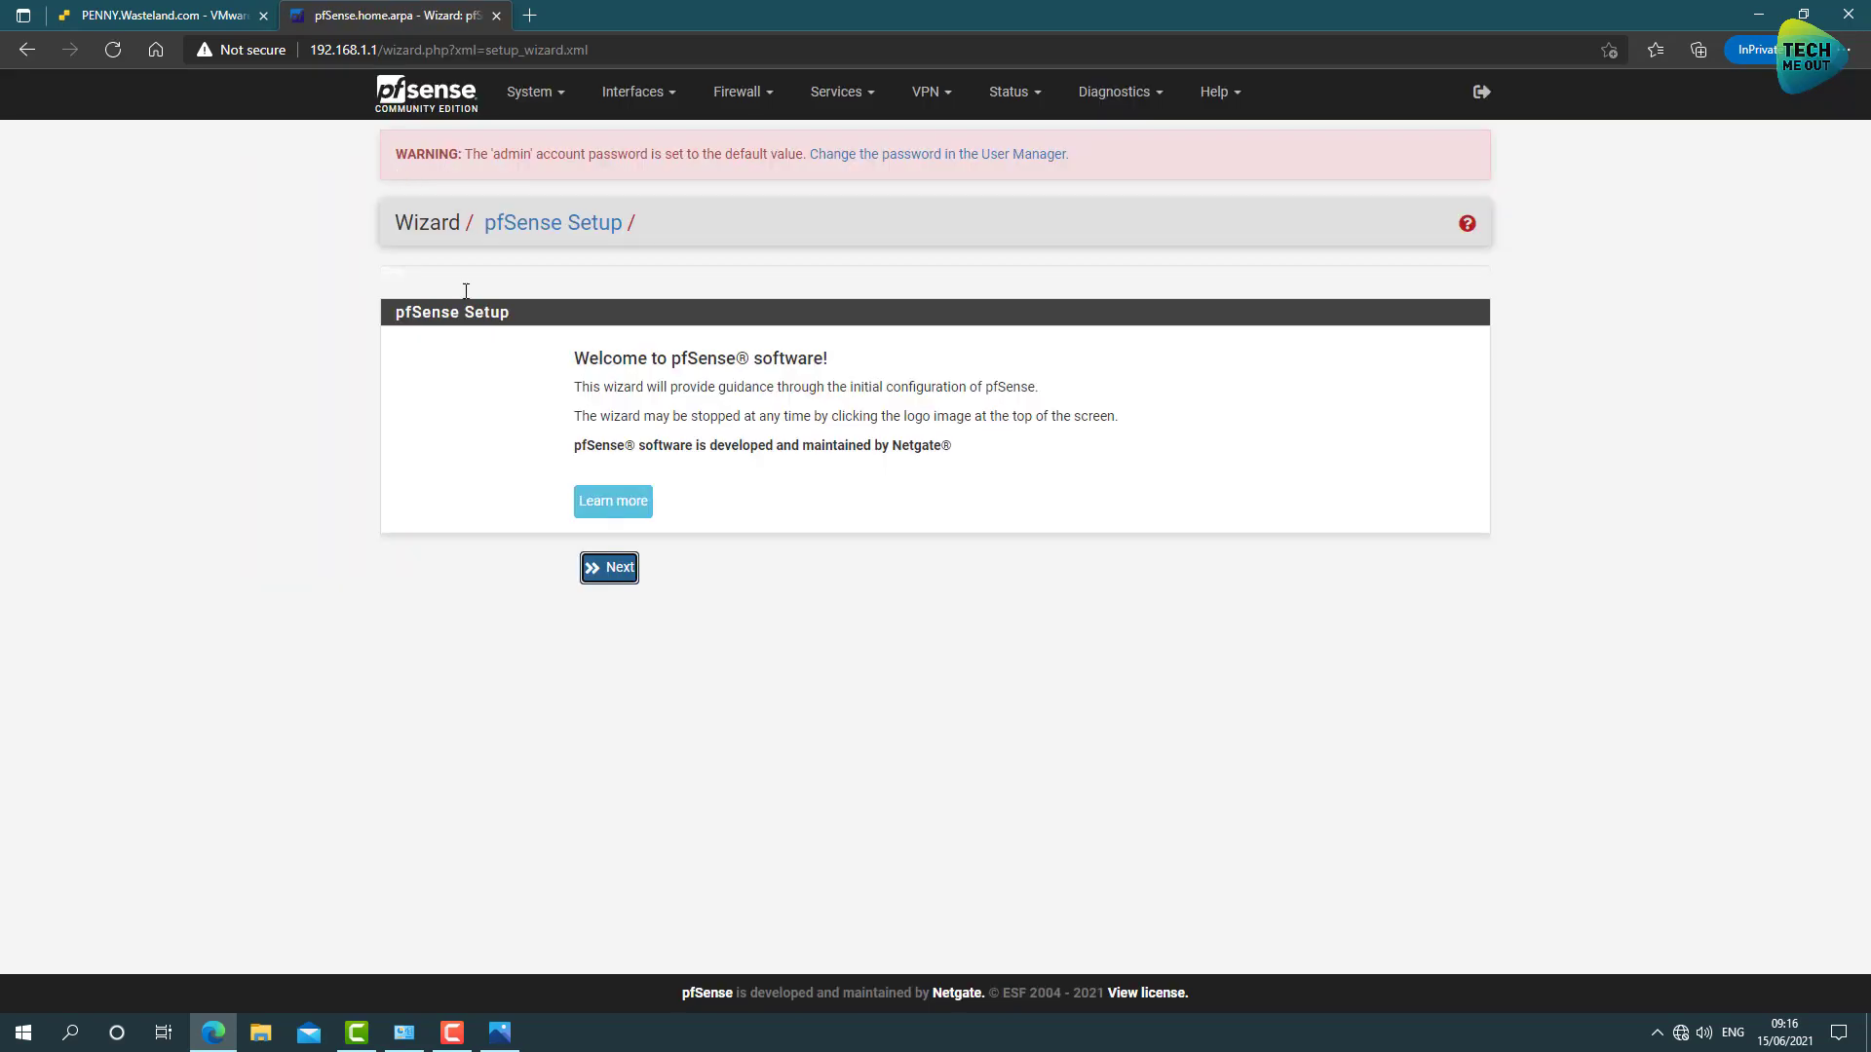
{"action": "left_click", "coordinate": [591, 575]}
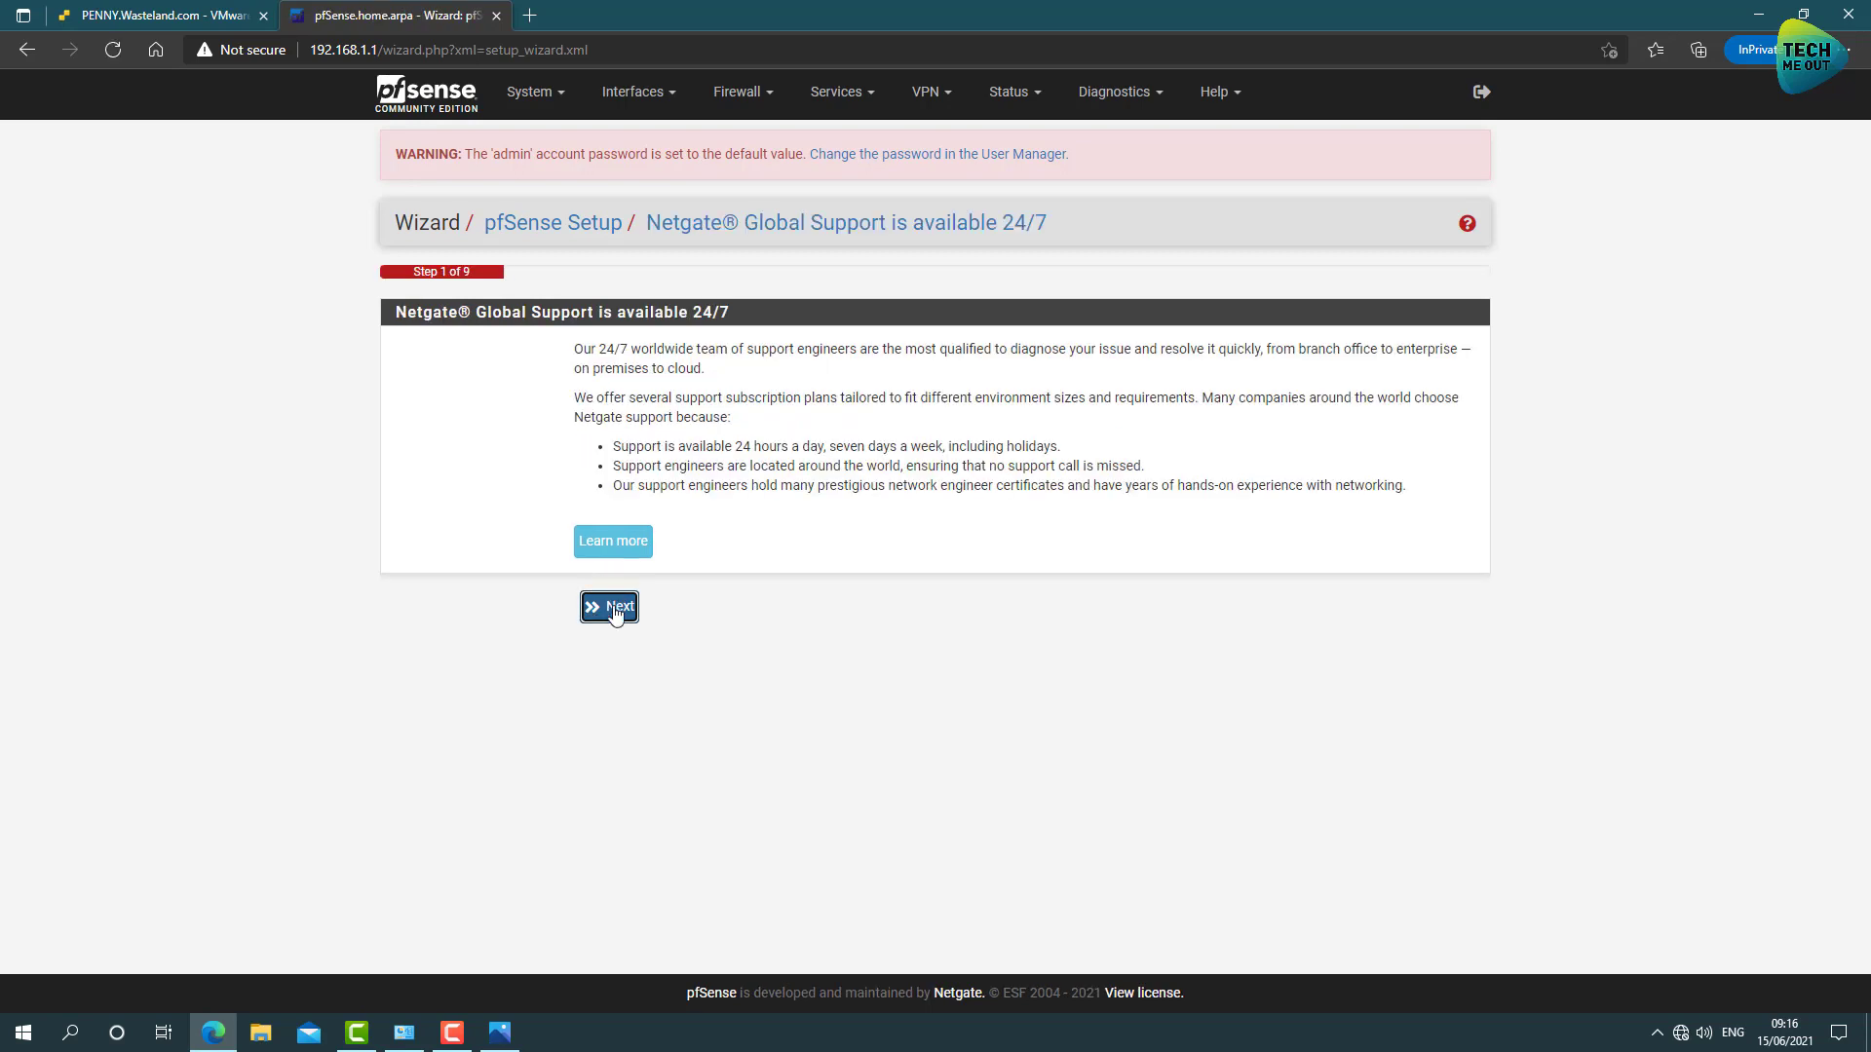
{"action": "left_click", "coordinate": [614, 612]}
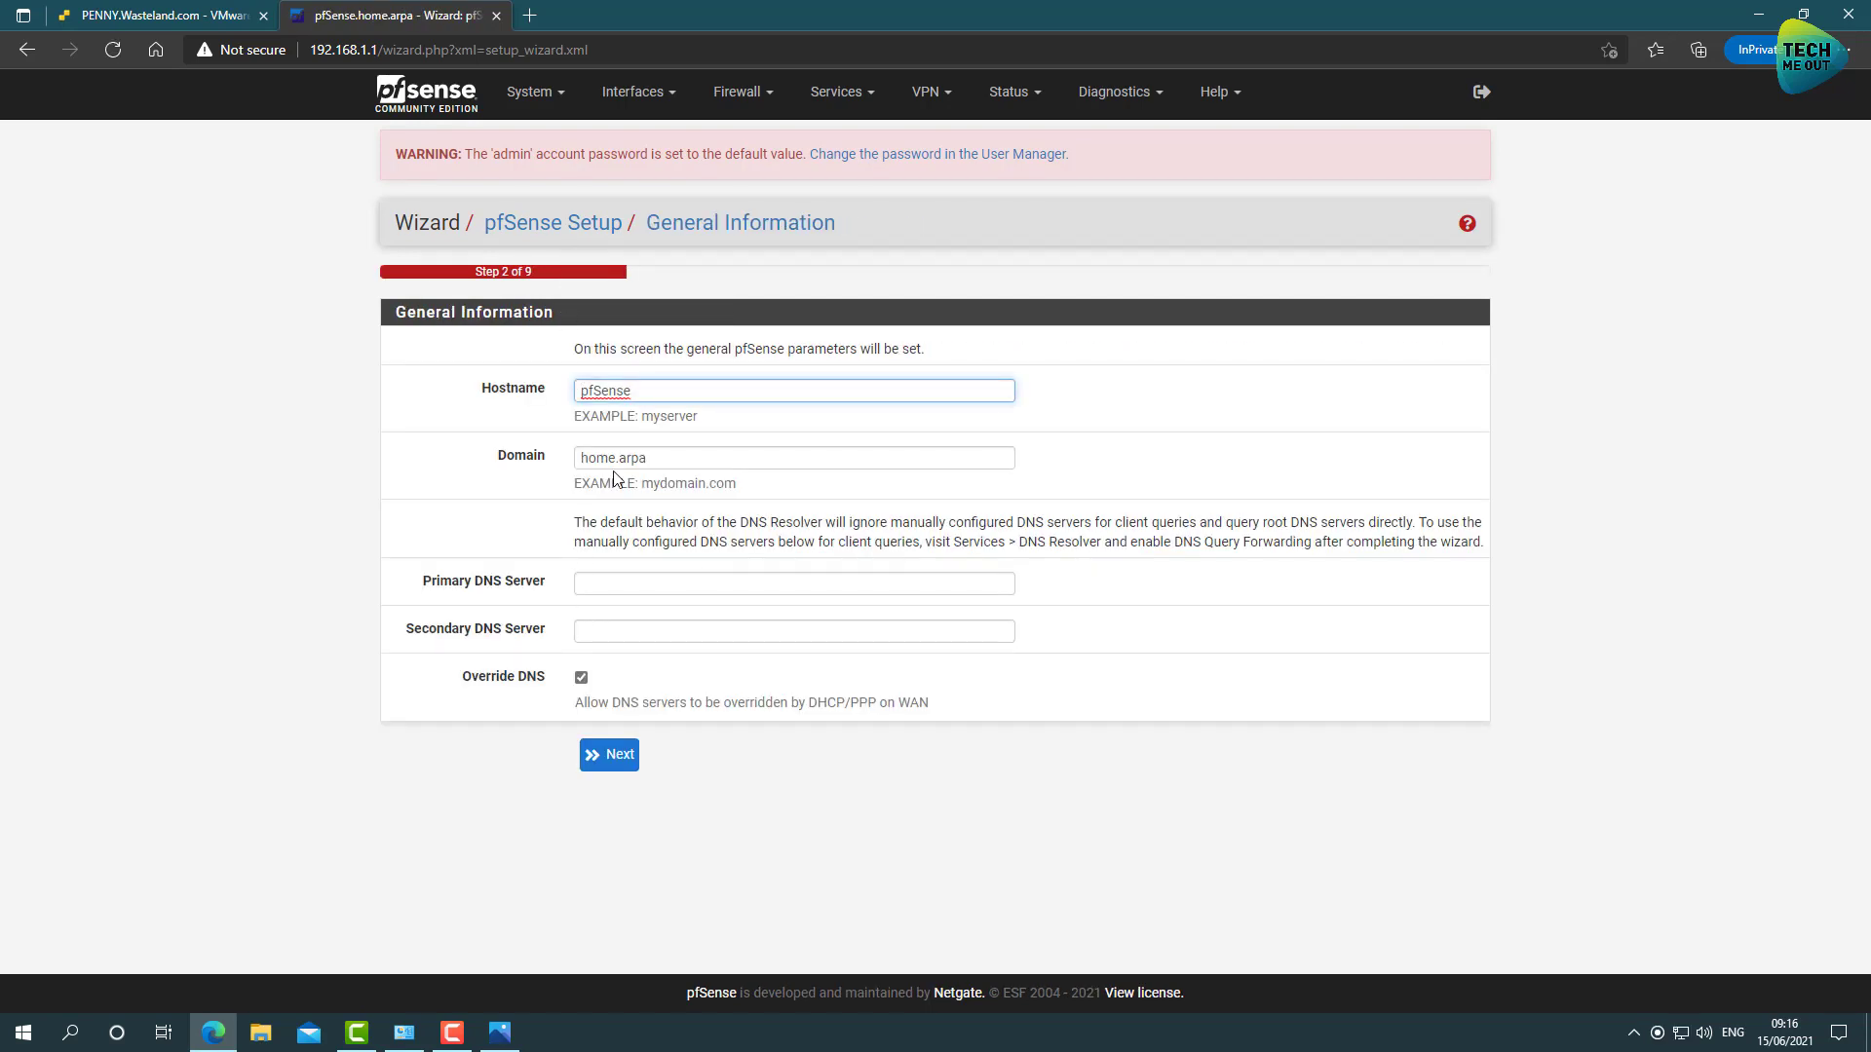
- Set DNS servers 8.8.8.8 and 1.1.1.1 without DHCP override, keeping default time settings
{"action": "left_click", "coordinate": [622, 588]}
{"action": "type", "text": "8"}
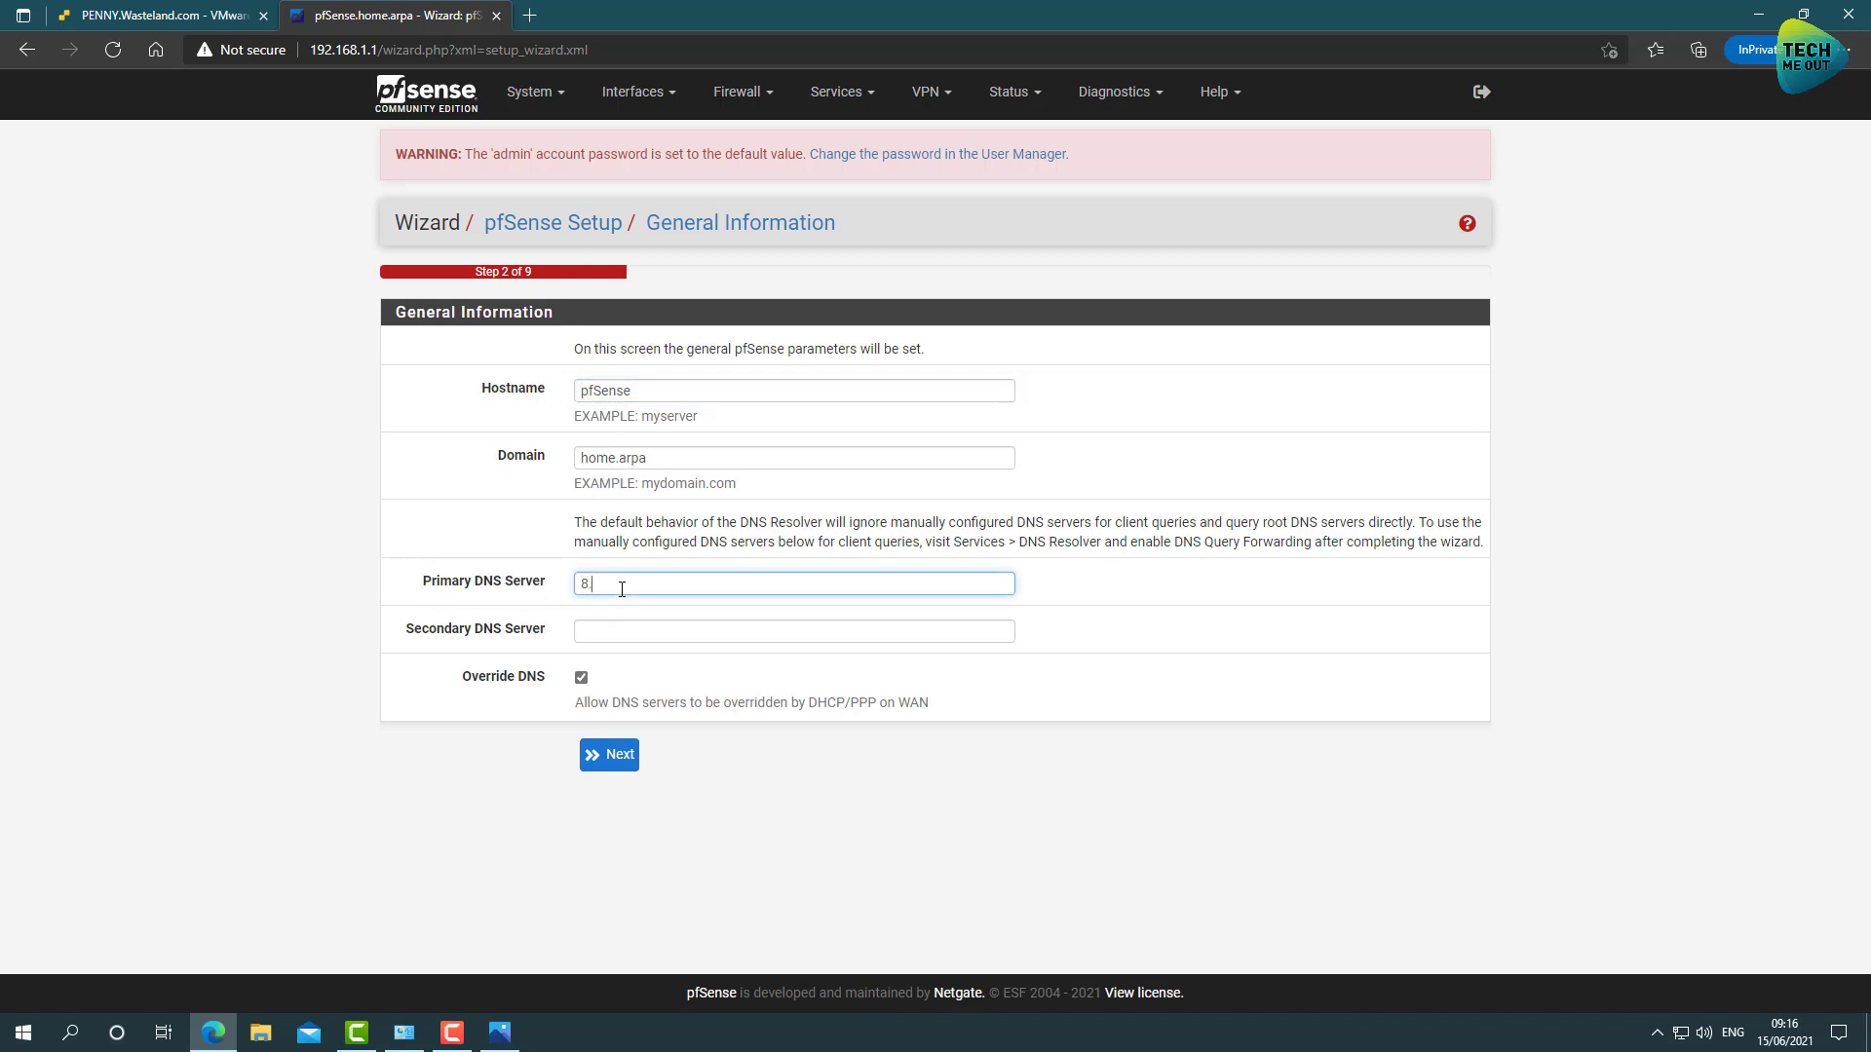
{"action": "type", "text": ".8.88.8.8.8."}
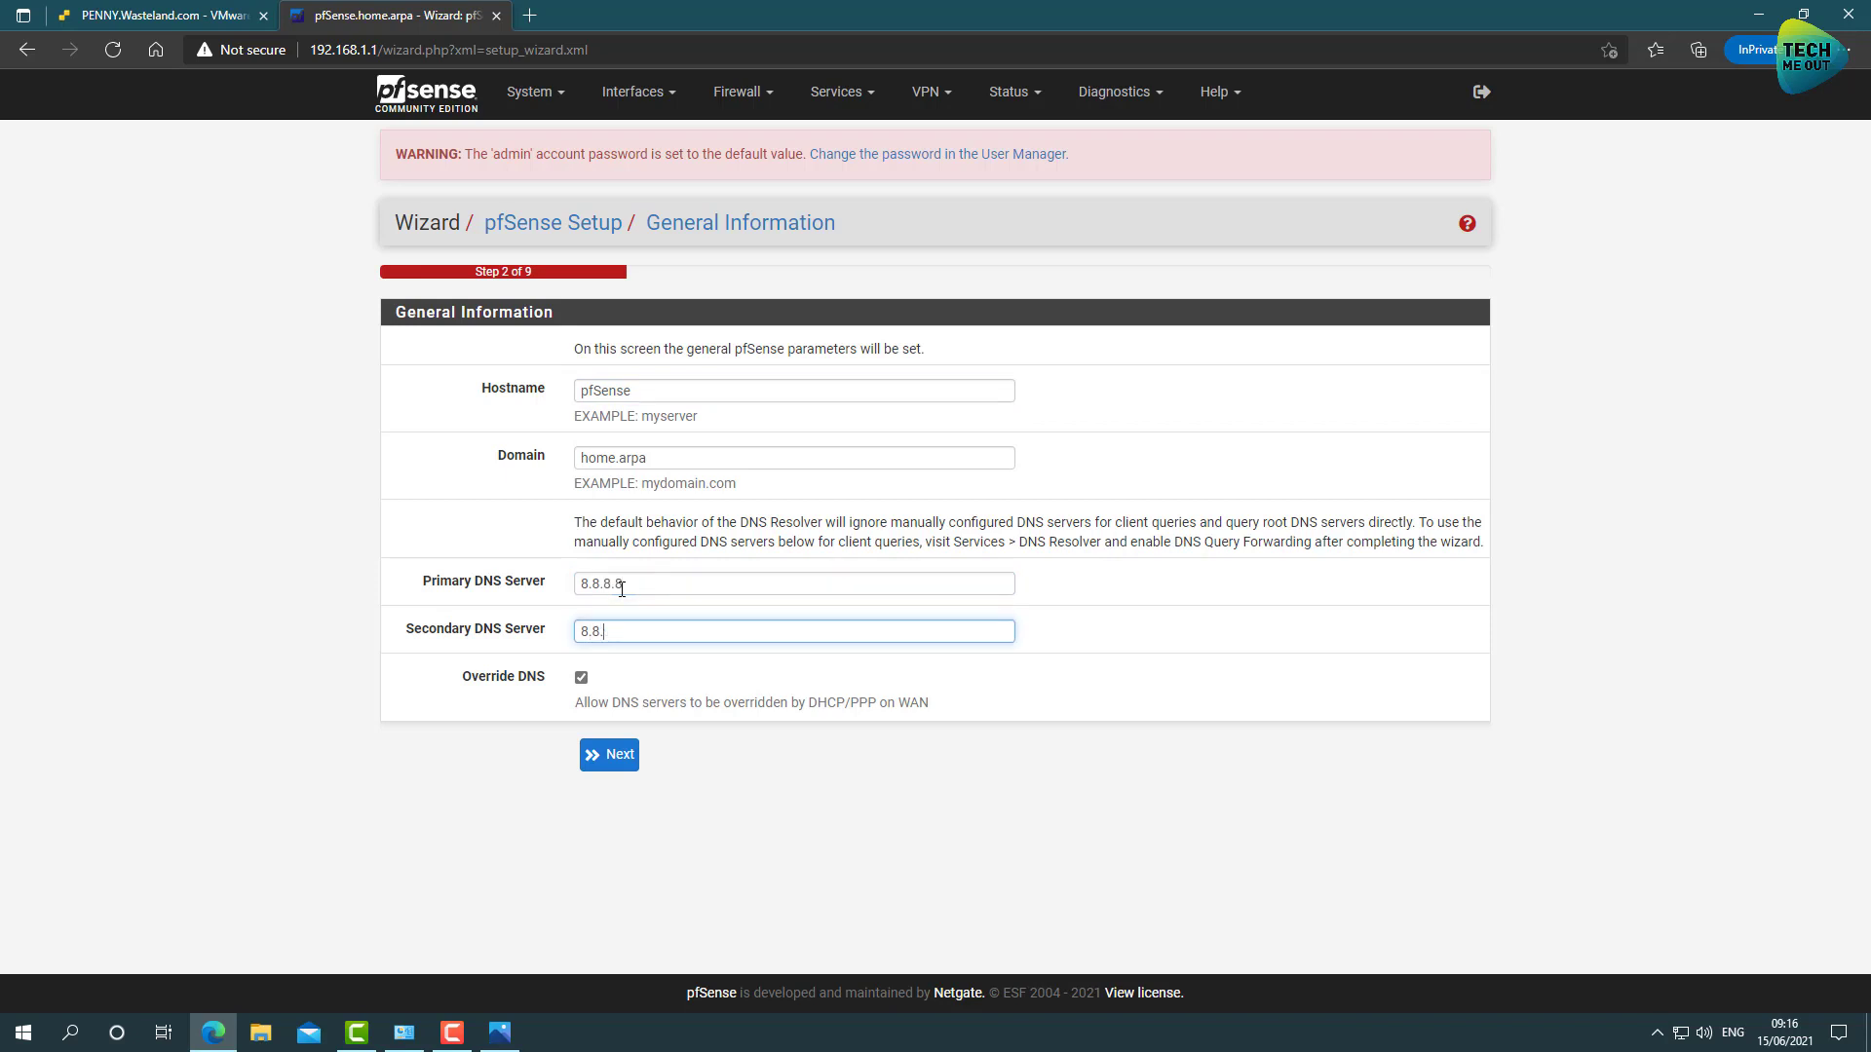
{"action": "type", "text": "1.1."}
{"action": "left_click", "coordinate": [581, 678]}
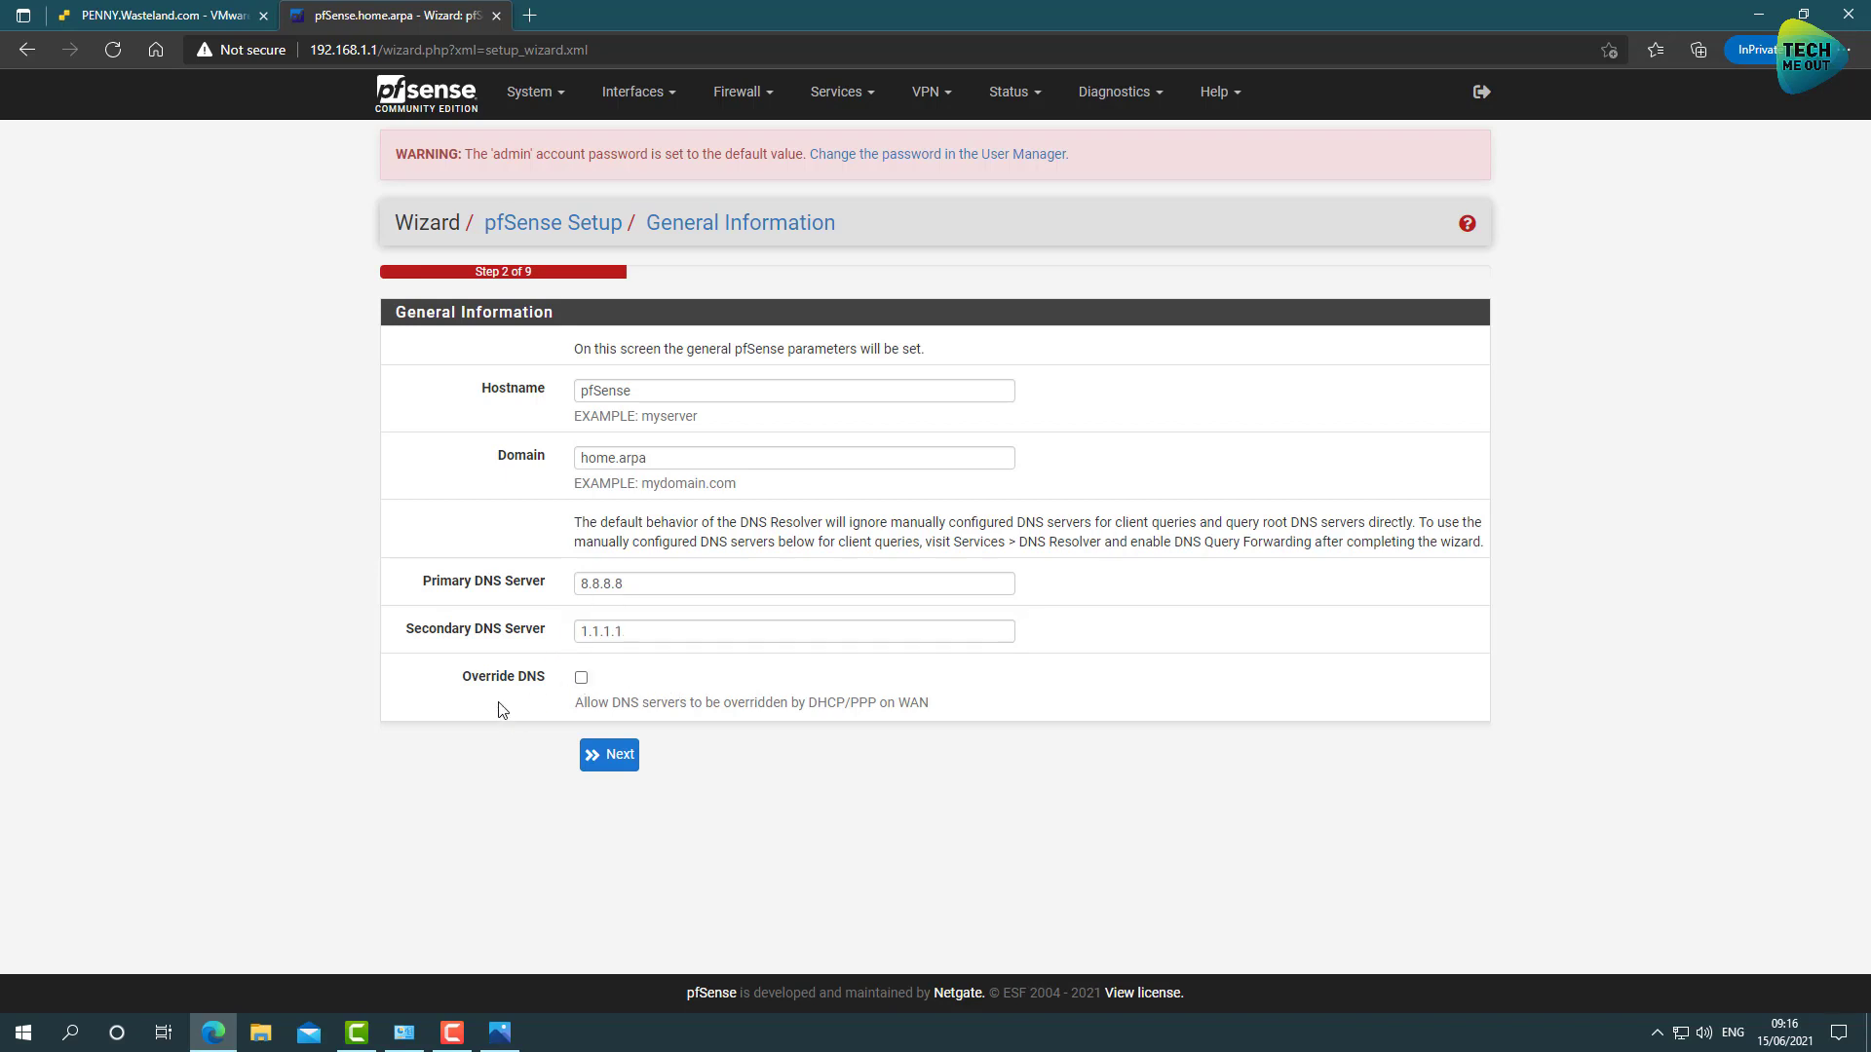
{"action": "left_click", "coordinate": [613, 767]}
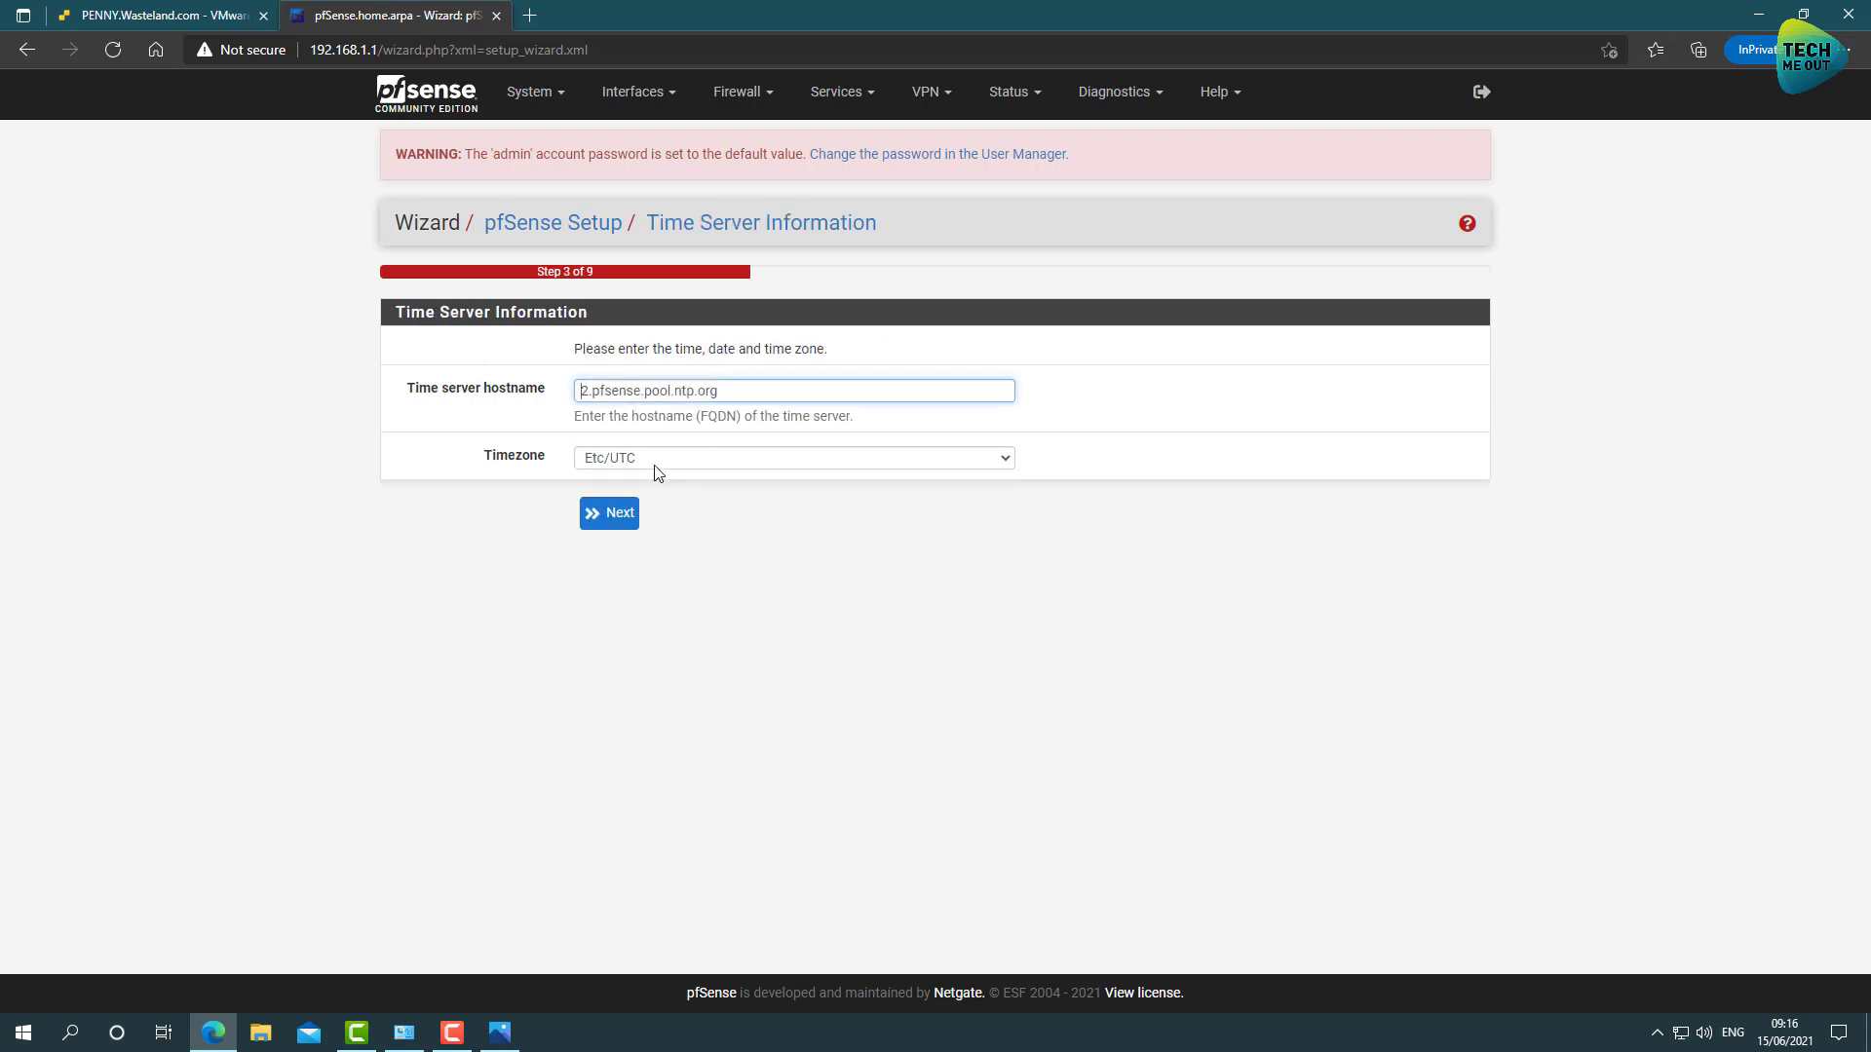
{"action": "left_click", "coordinate": [624, 534]}
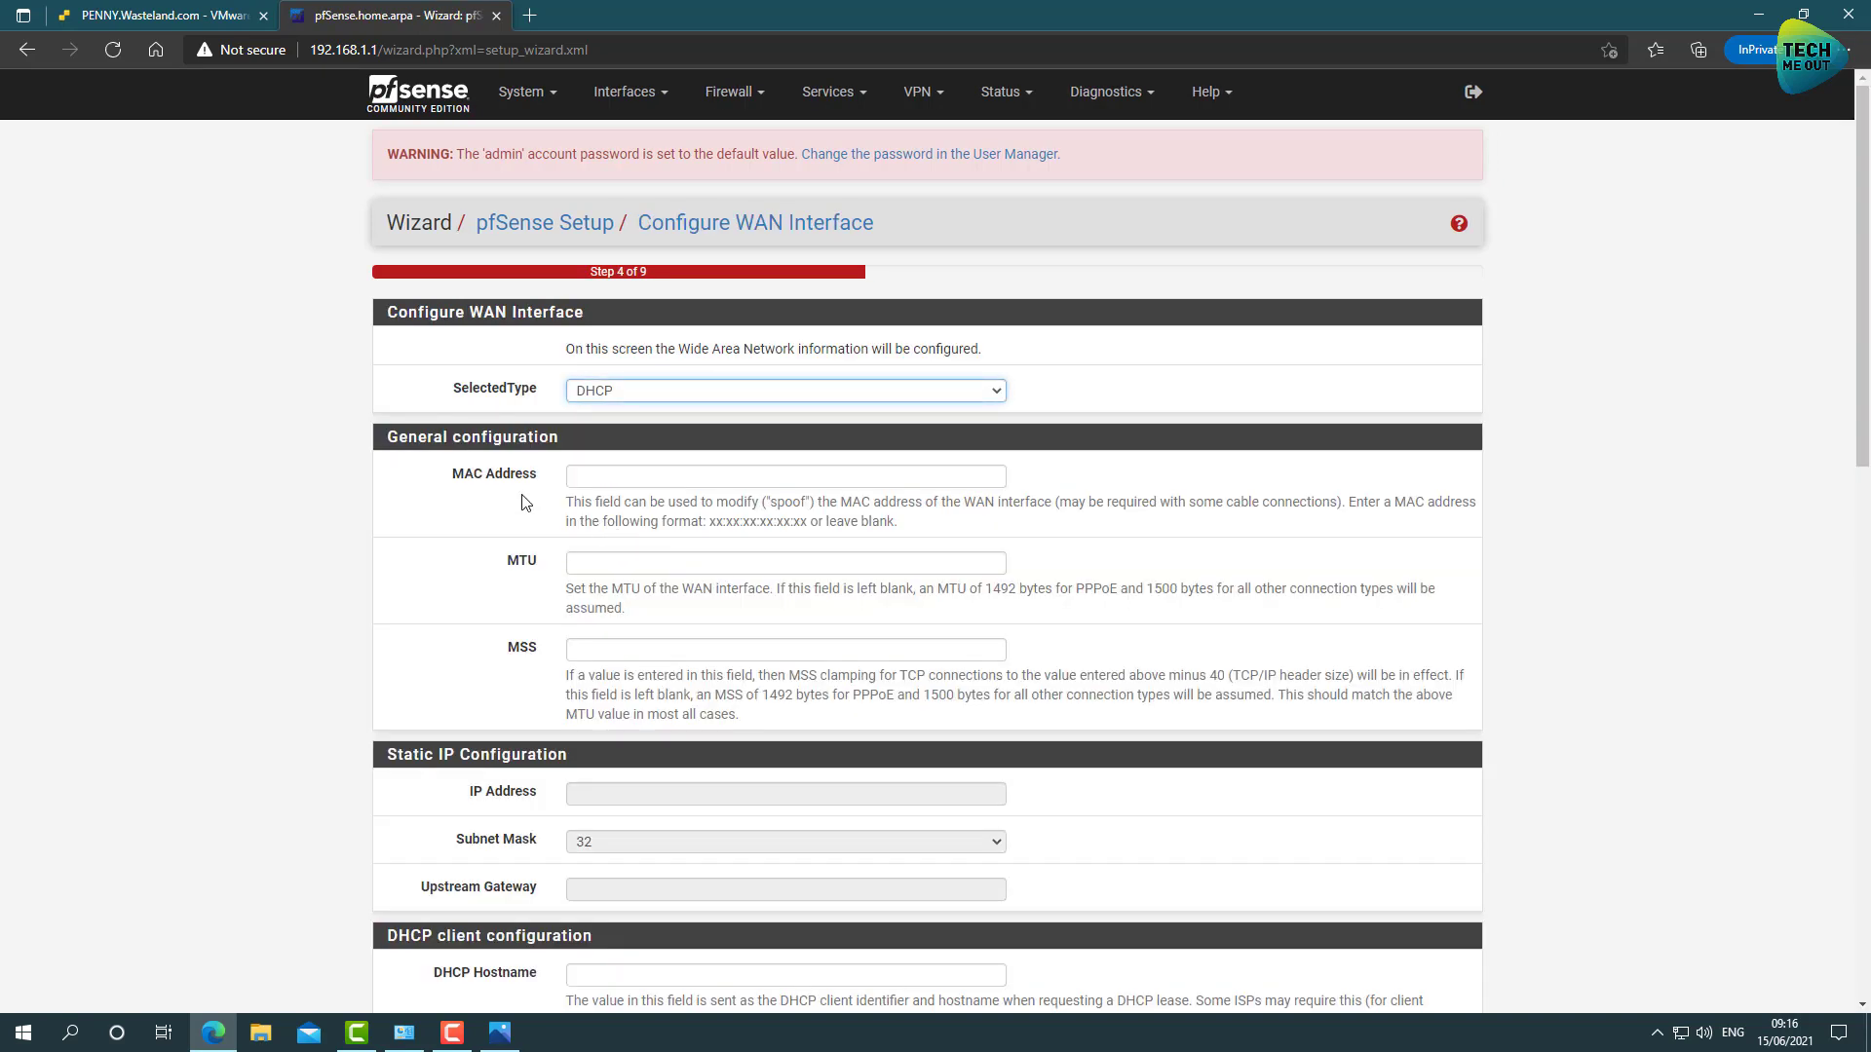
{"action": "left_click", "coordinate": [652, 396]}
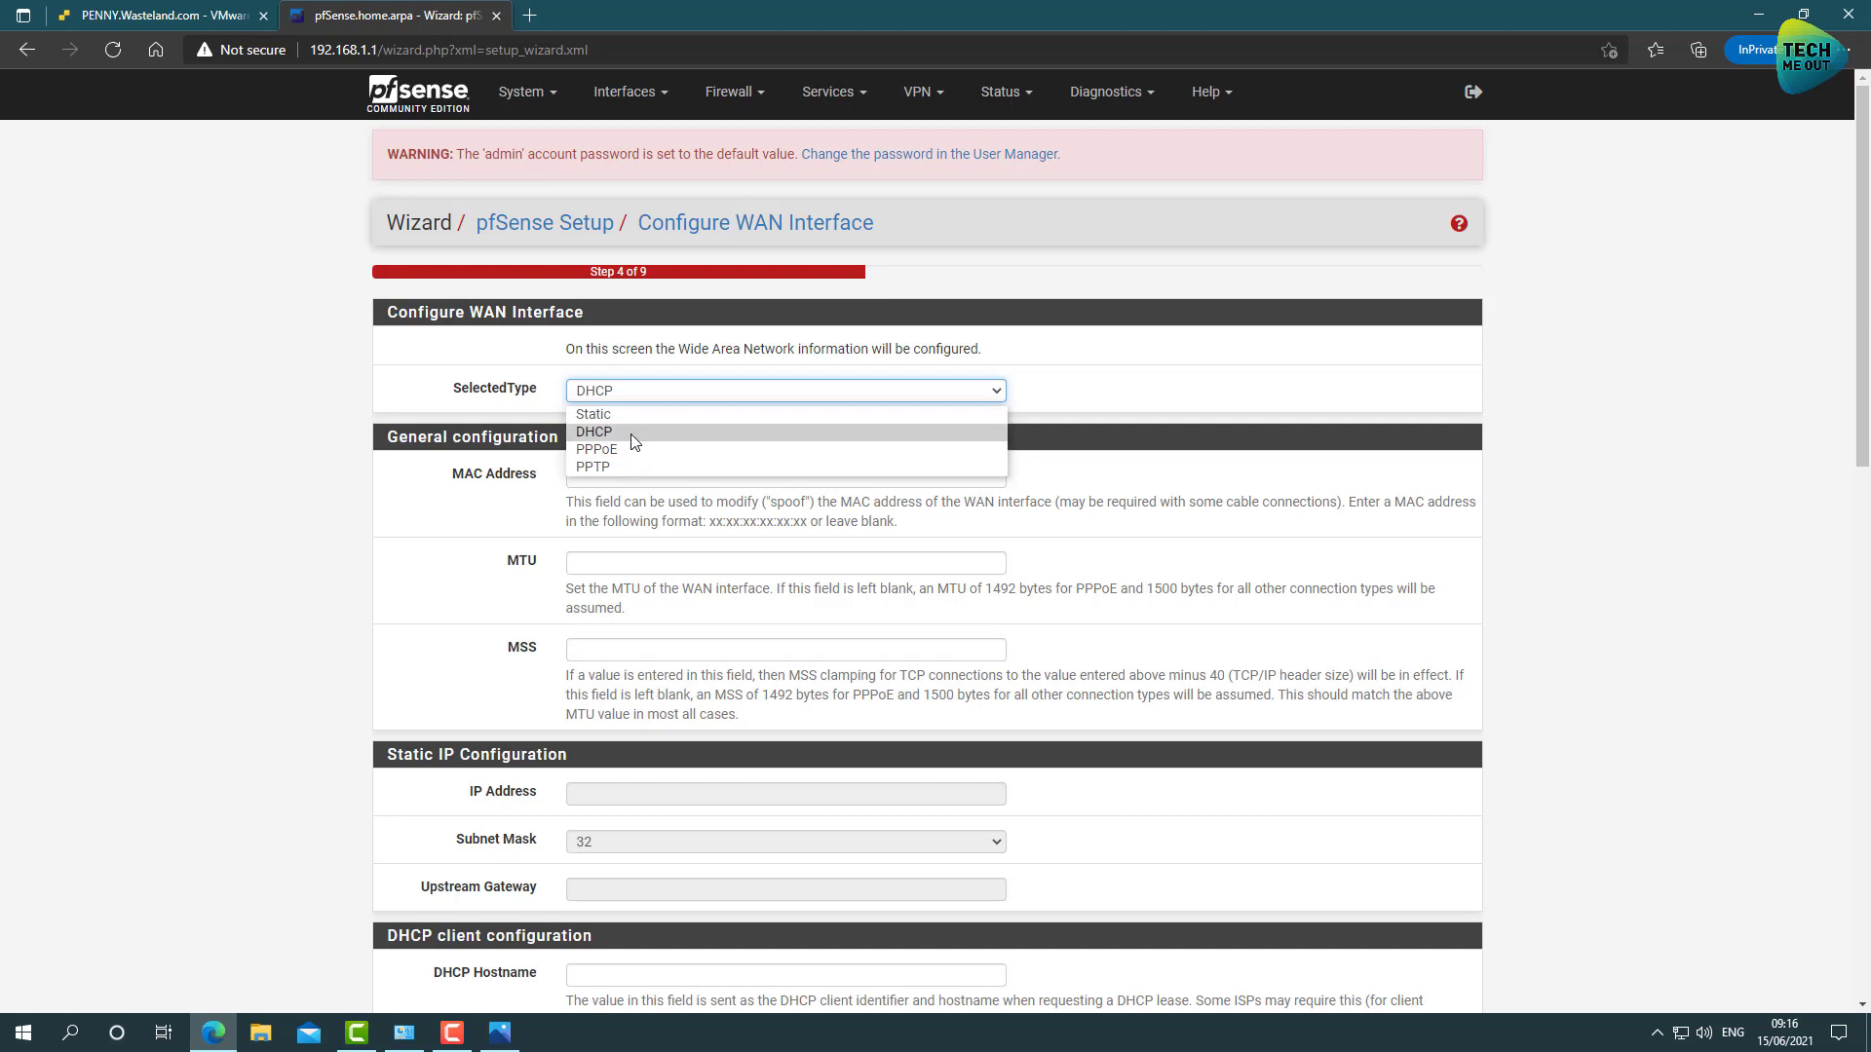
- Keep DHCP for WAN and the default LAN 192.168.1.1/24 settings
{"action": "left_click", "coordinate": [631, 436]}
{"action": "scroll", "coordinate": [445, 682], "scroll_direction": "down", "scroll_amount": 3}
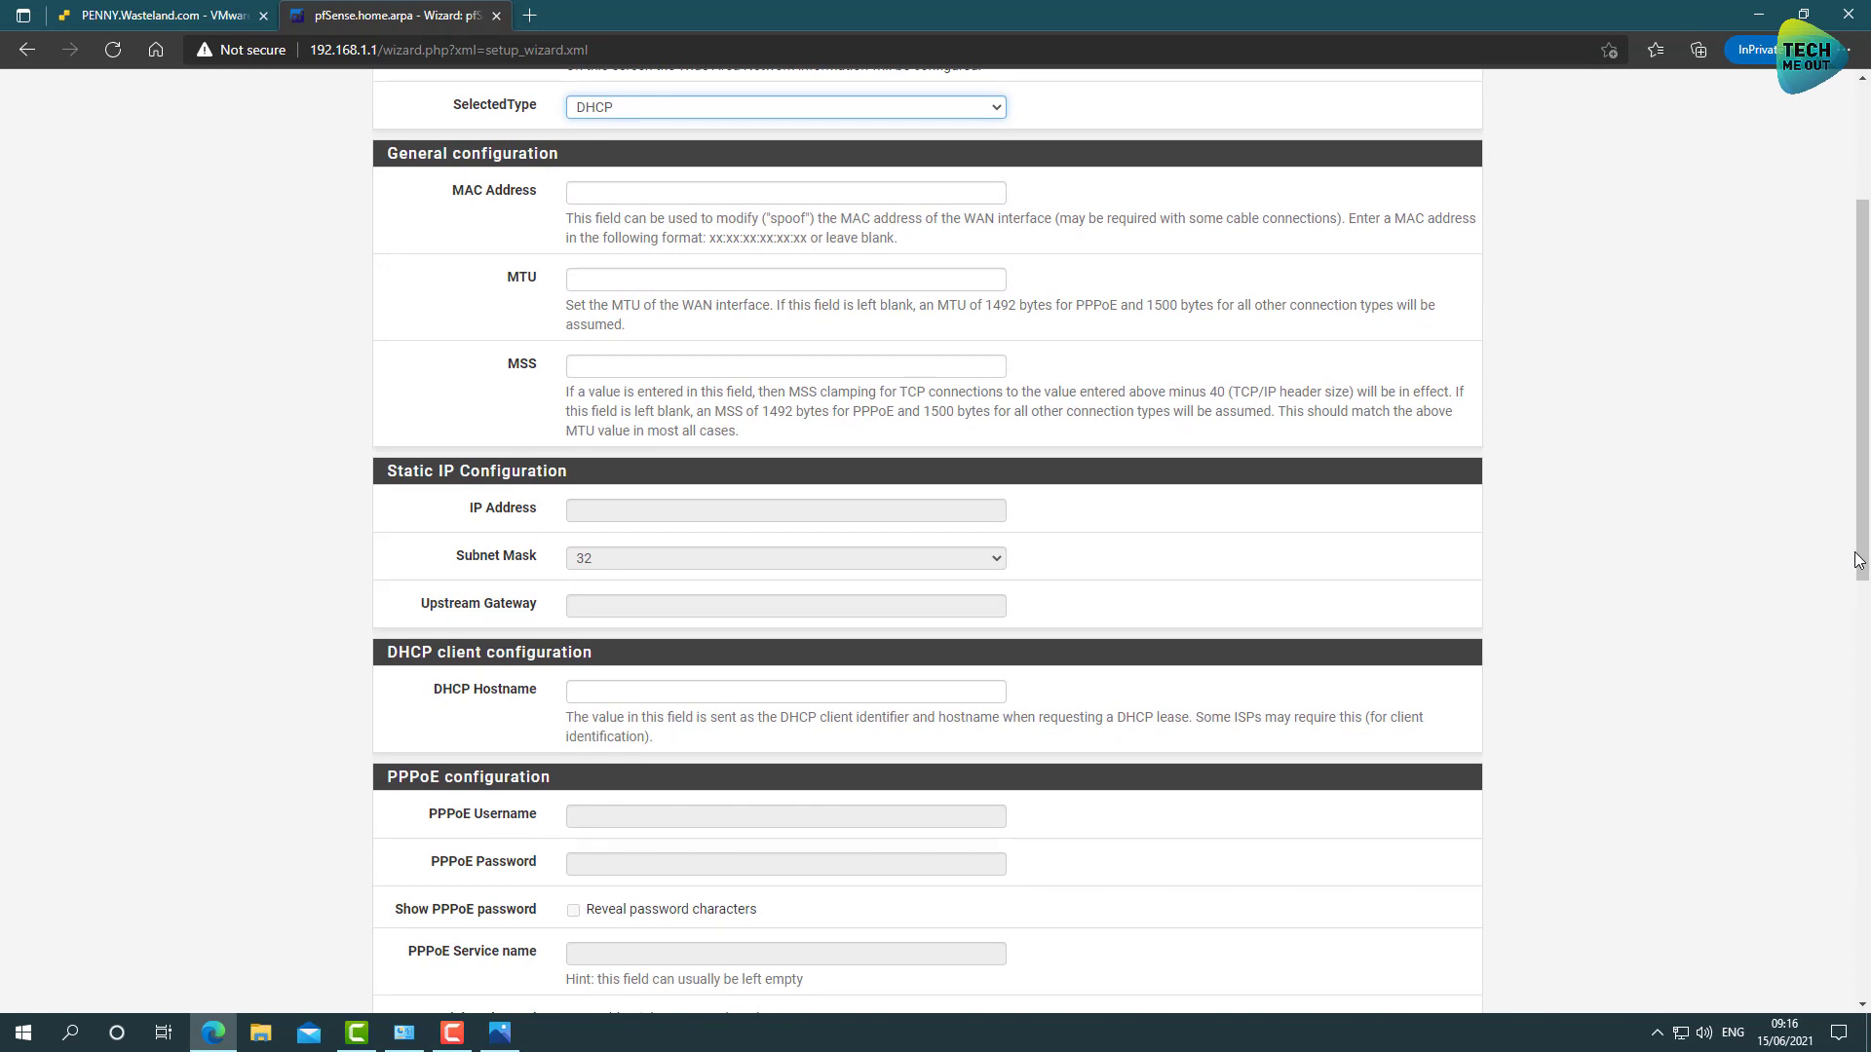
{"action": "left_click_drag", "start_coordinate": [1862, 560], "coordinate": [1838, 1025]}
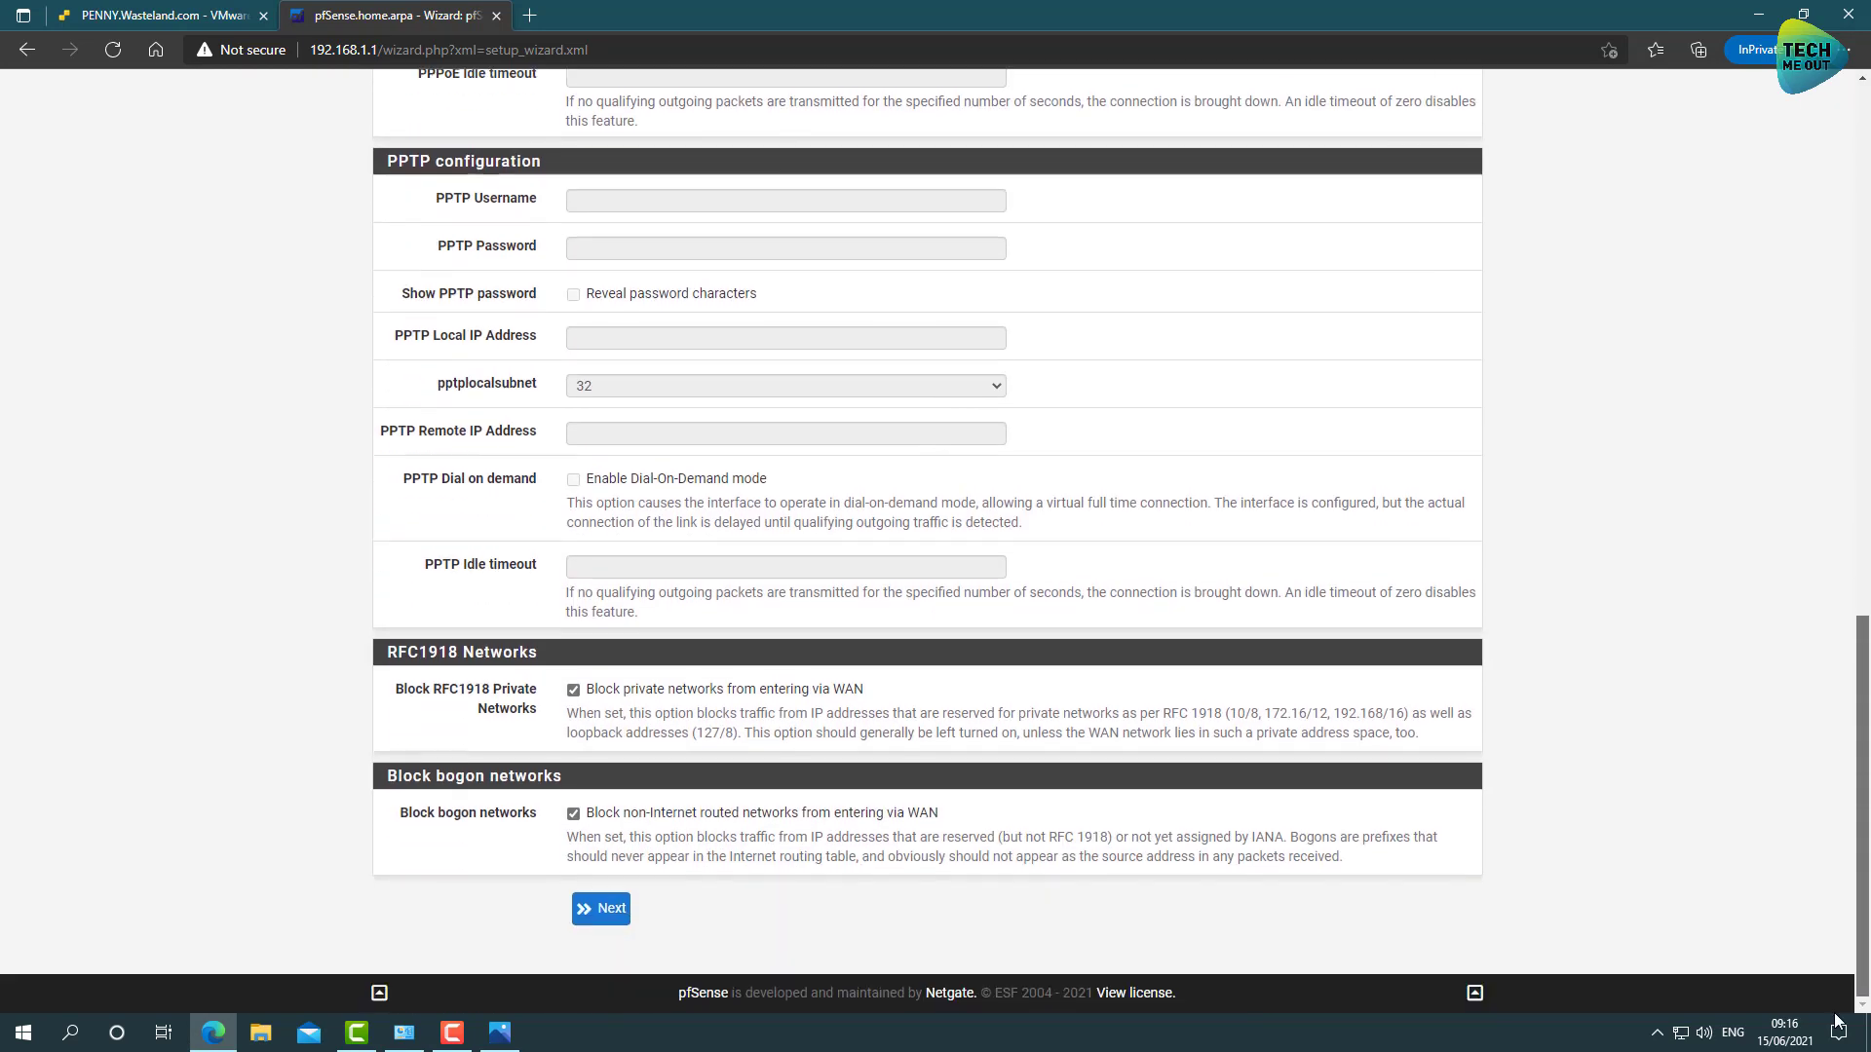
{"action": "left_click", "coordinate": [600, 917]}
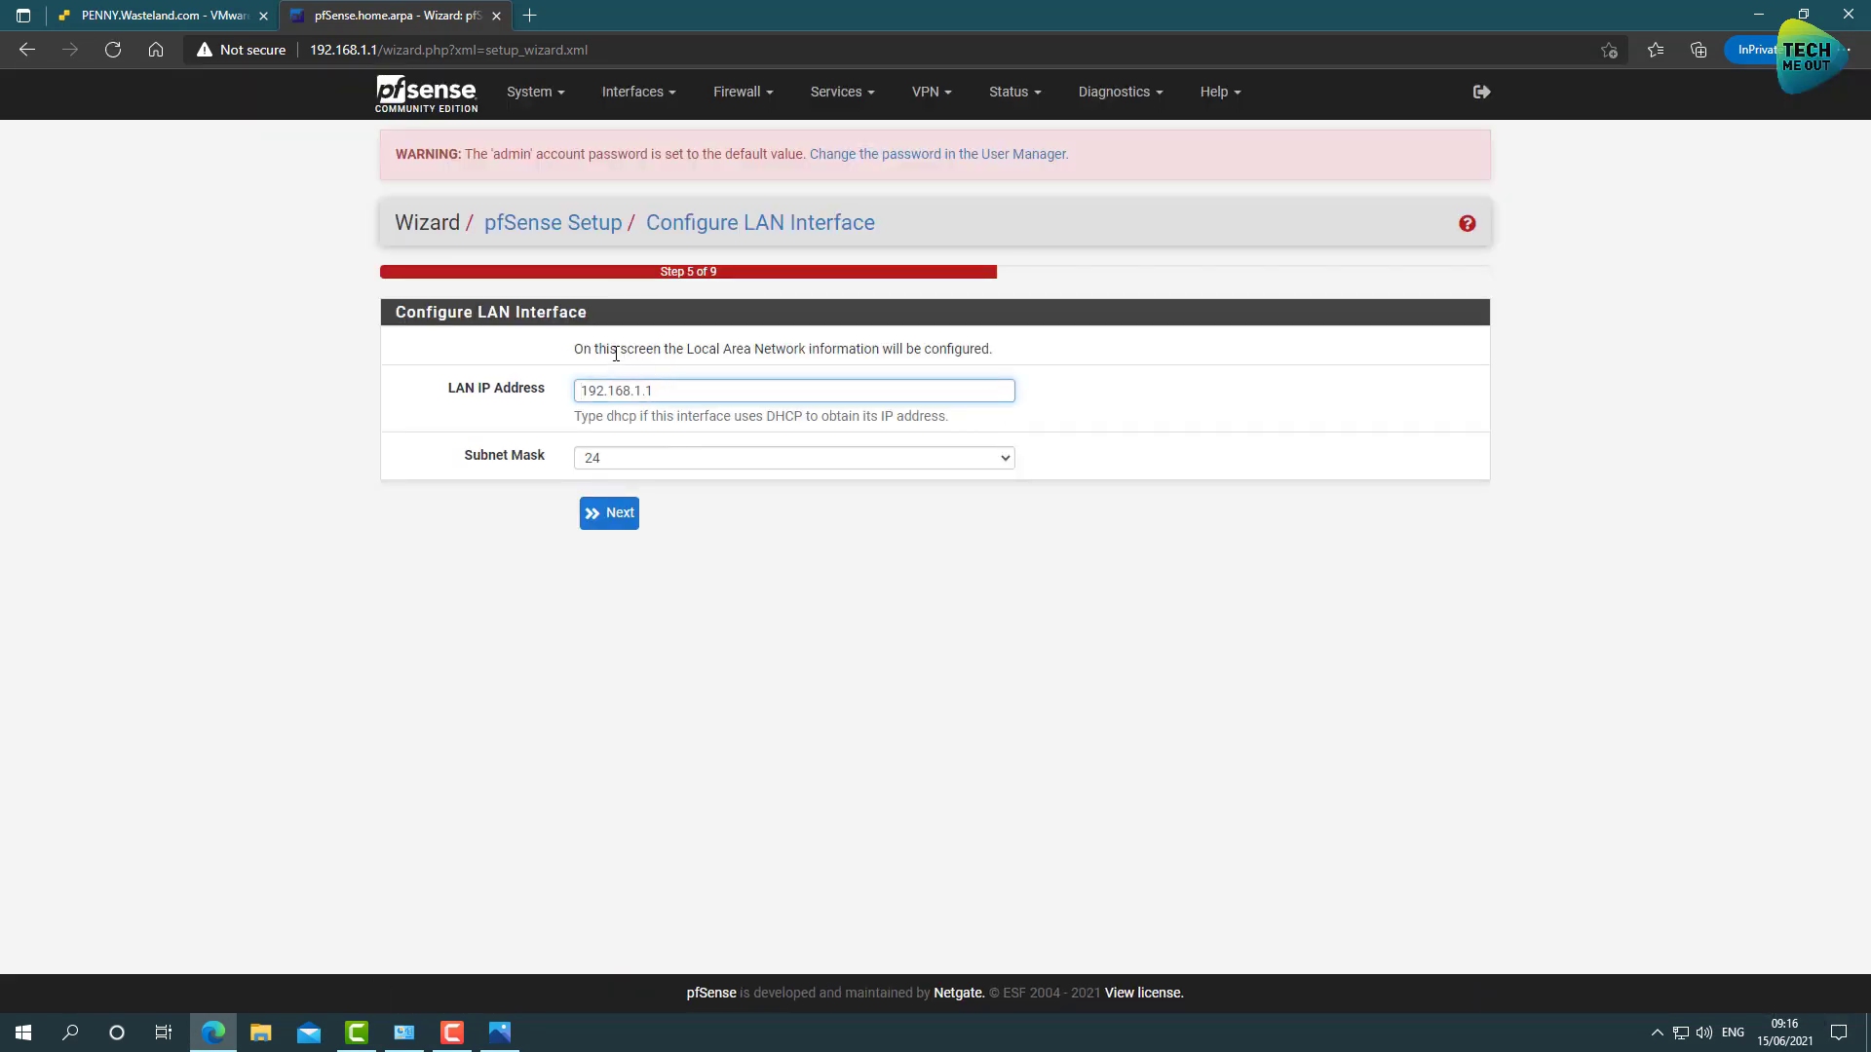
{"action": "left_click", "coordinate": [594, 513]}
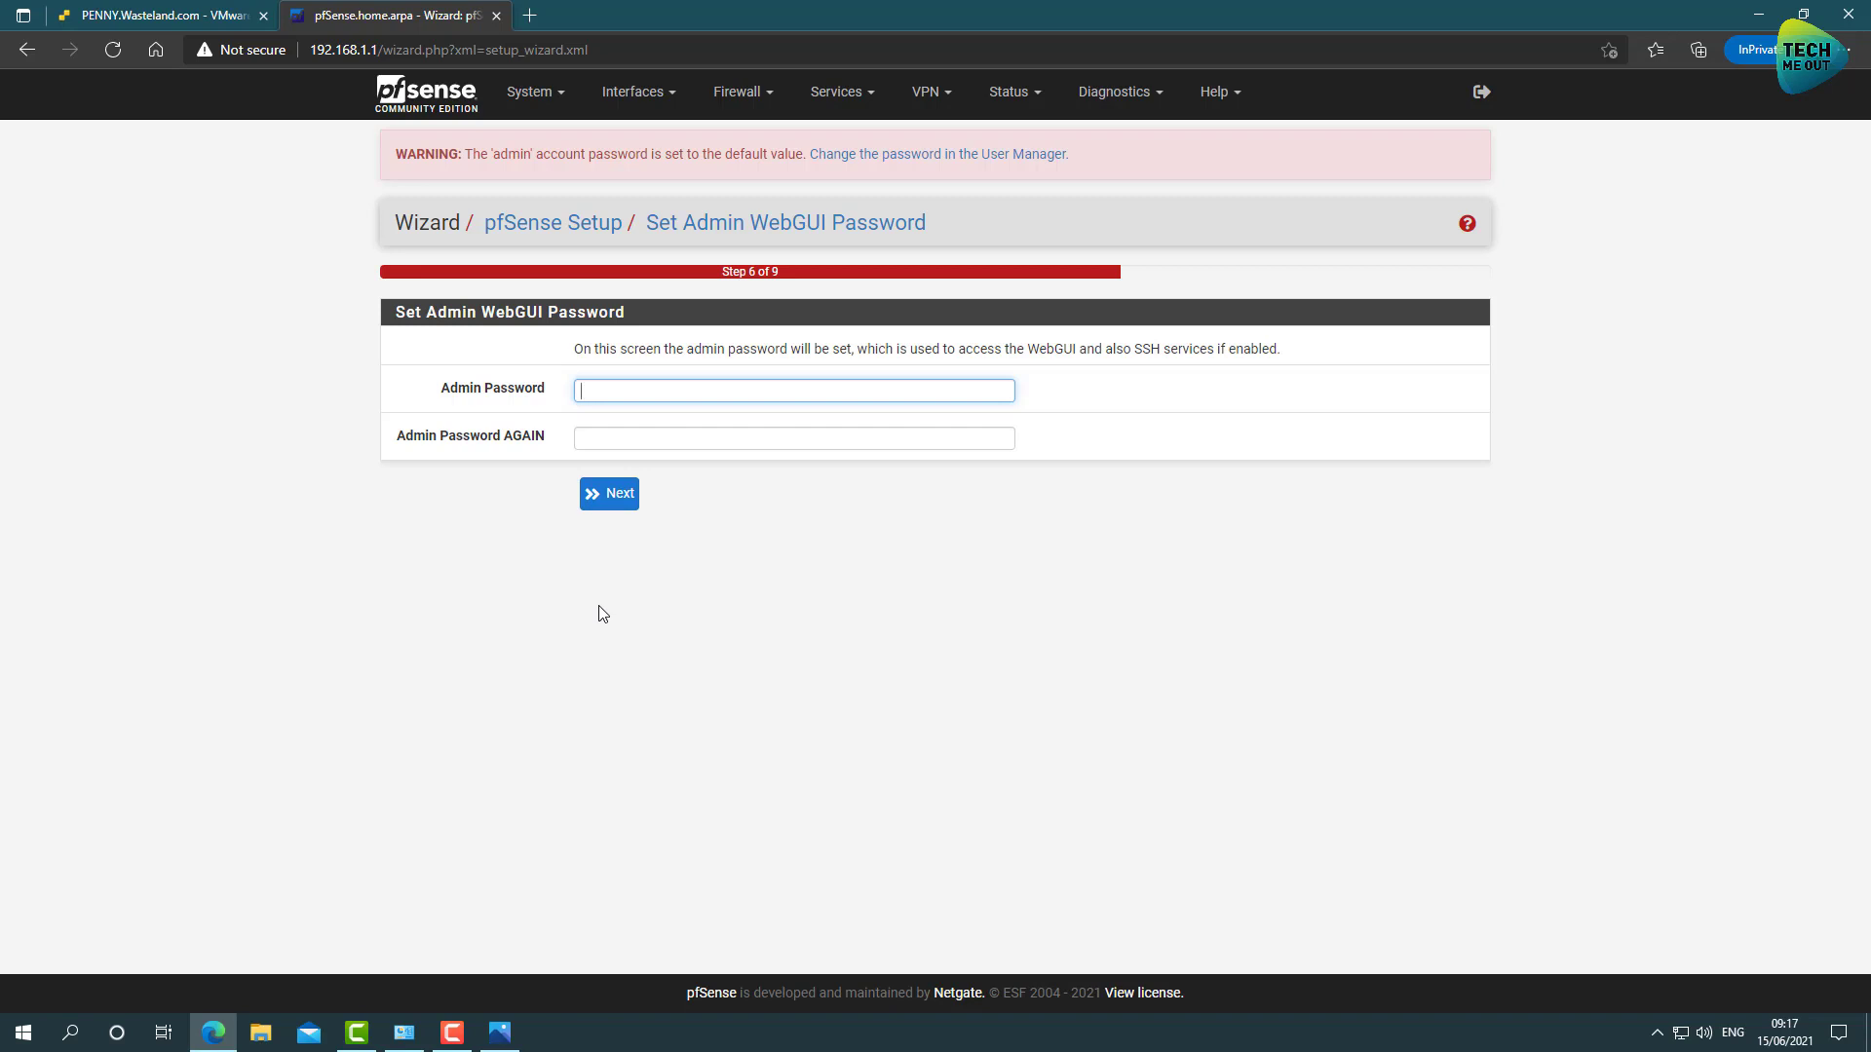
- Set a new admin password and reload pfSense with the new configuration
{"action": "type", "text": "••••••••"}
{"action": "key", "text": "Tab"}
{"action": "type", "text": "•••"}
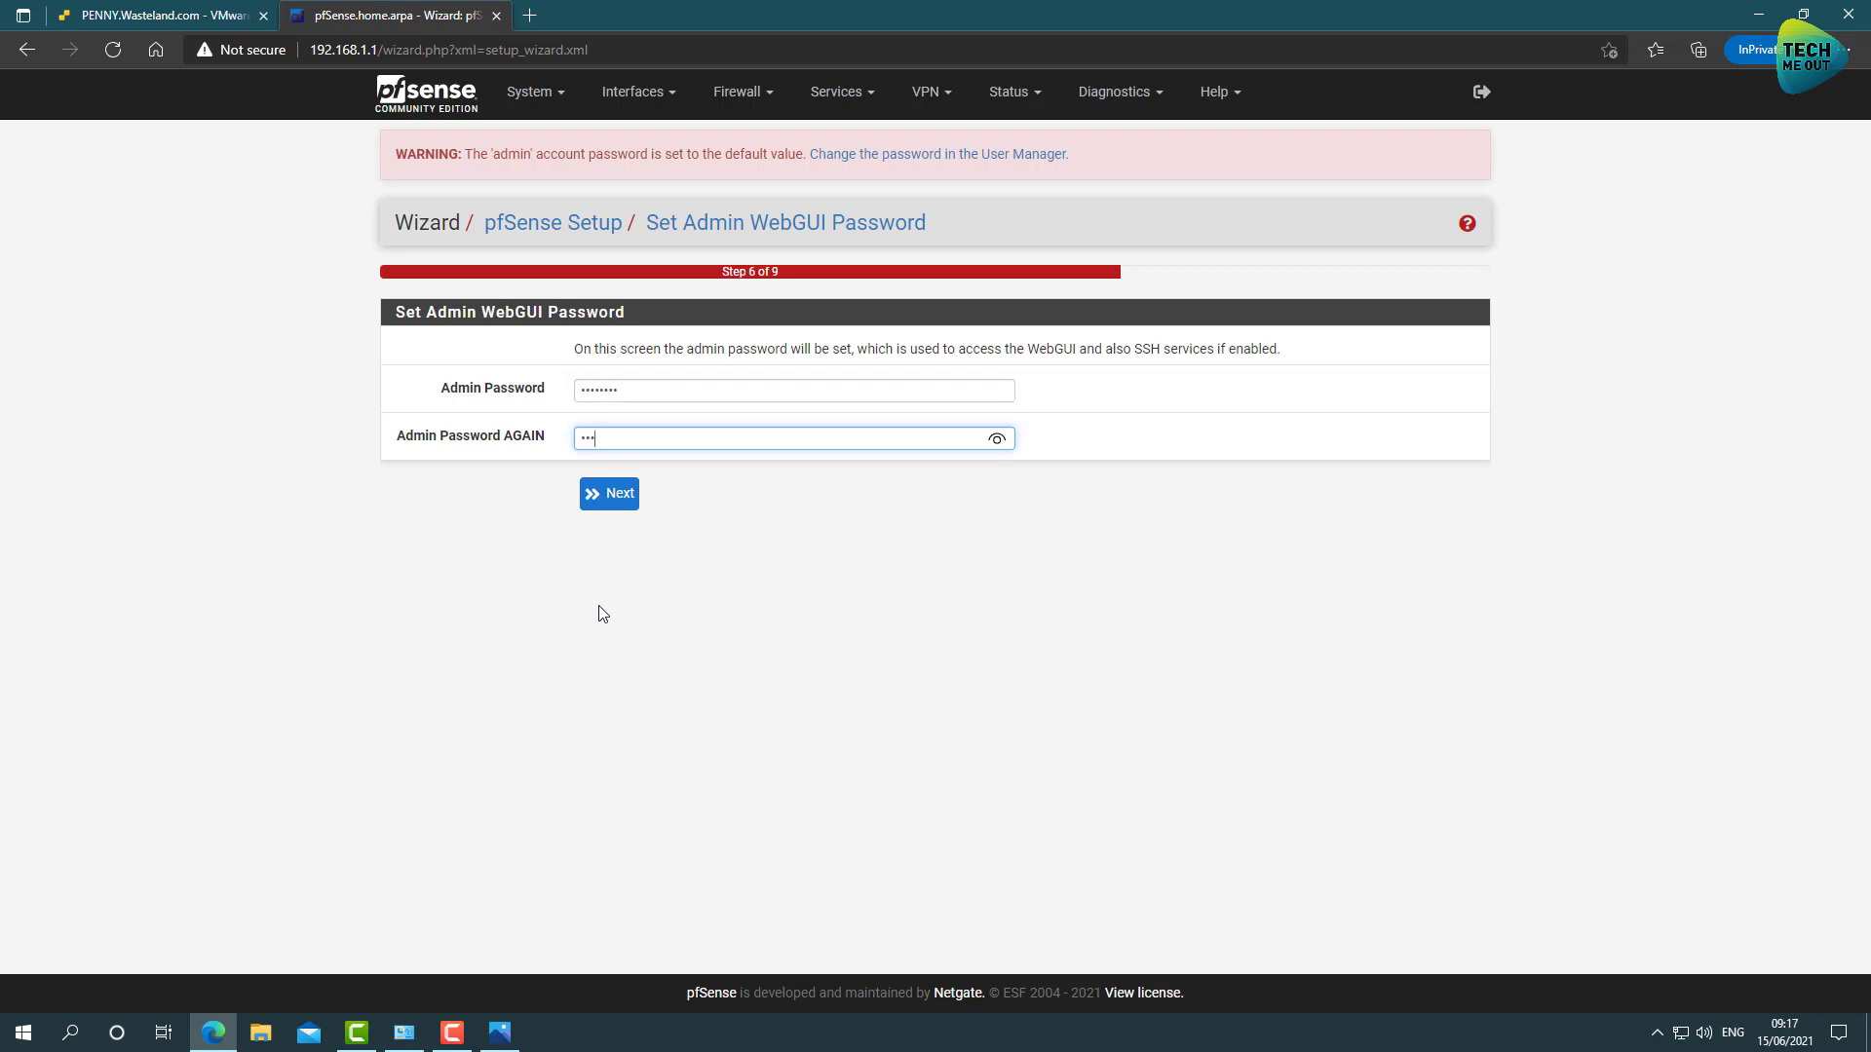
{"action": "key", "text": "BackSpace"}
{"action": "key", "text": "BackSpace"}
{"action": "type", "text": "••••••••"}
{"action": "left_click", "coordinate": [606, 494]}
{"action": "left_click", "coordinate": [619, 342]}
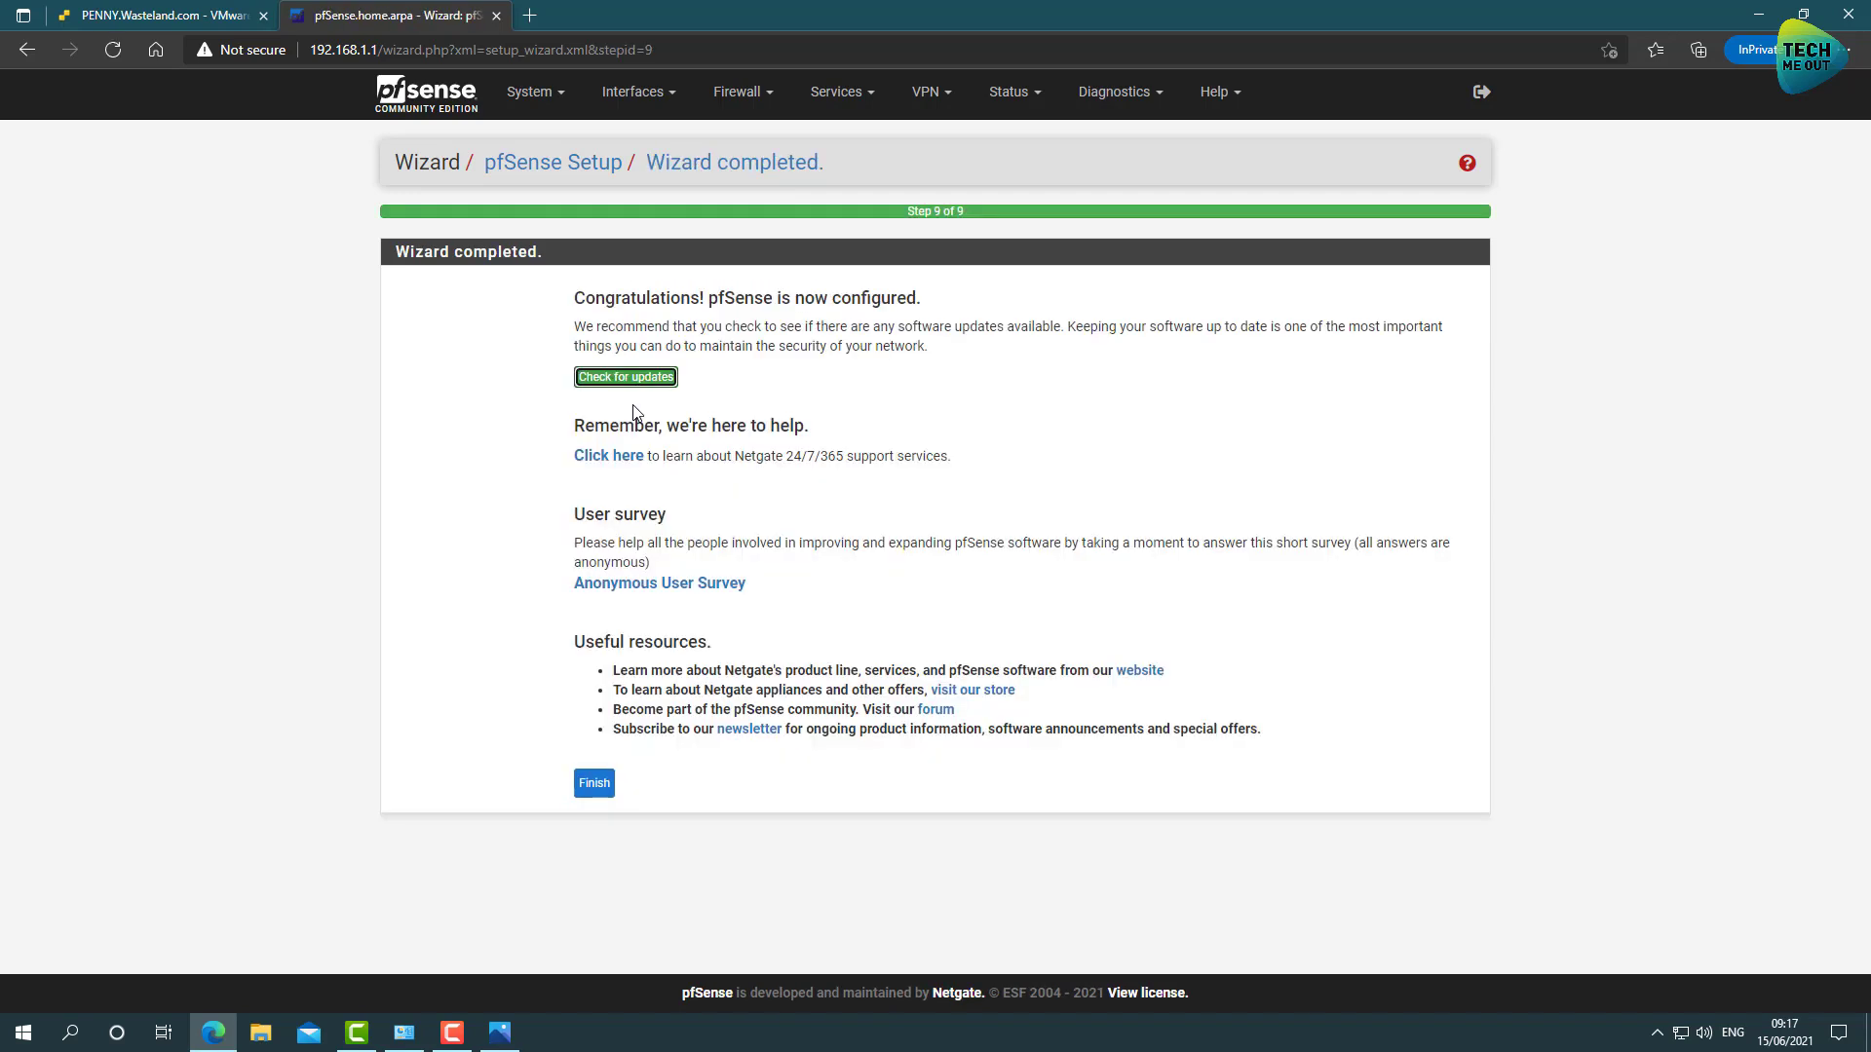
- Finish the setup wizard, dismiss the copyright and survey notices, and remove the Netgate Services And Support widget
{"action": "left_click", "coordinate": [586, 791]}
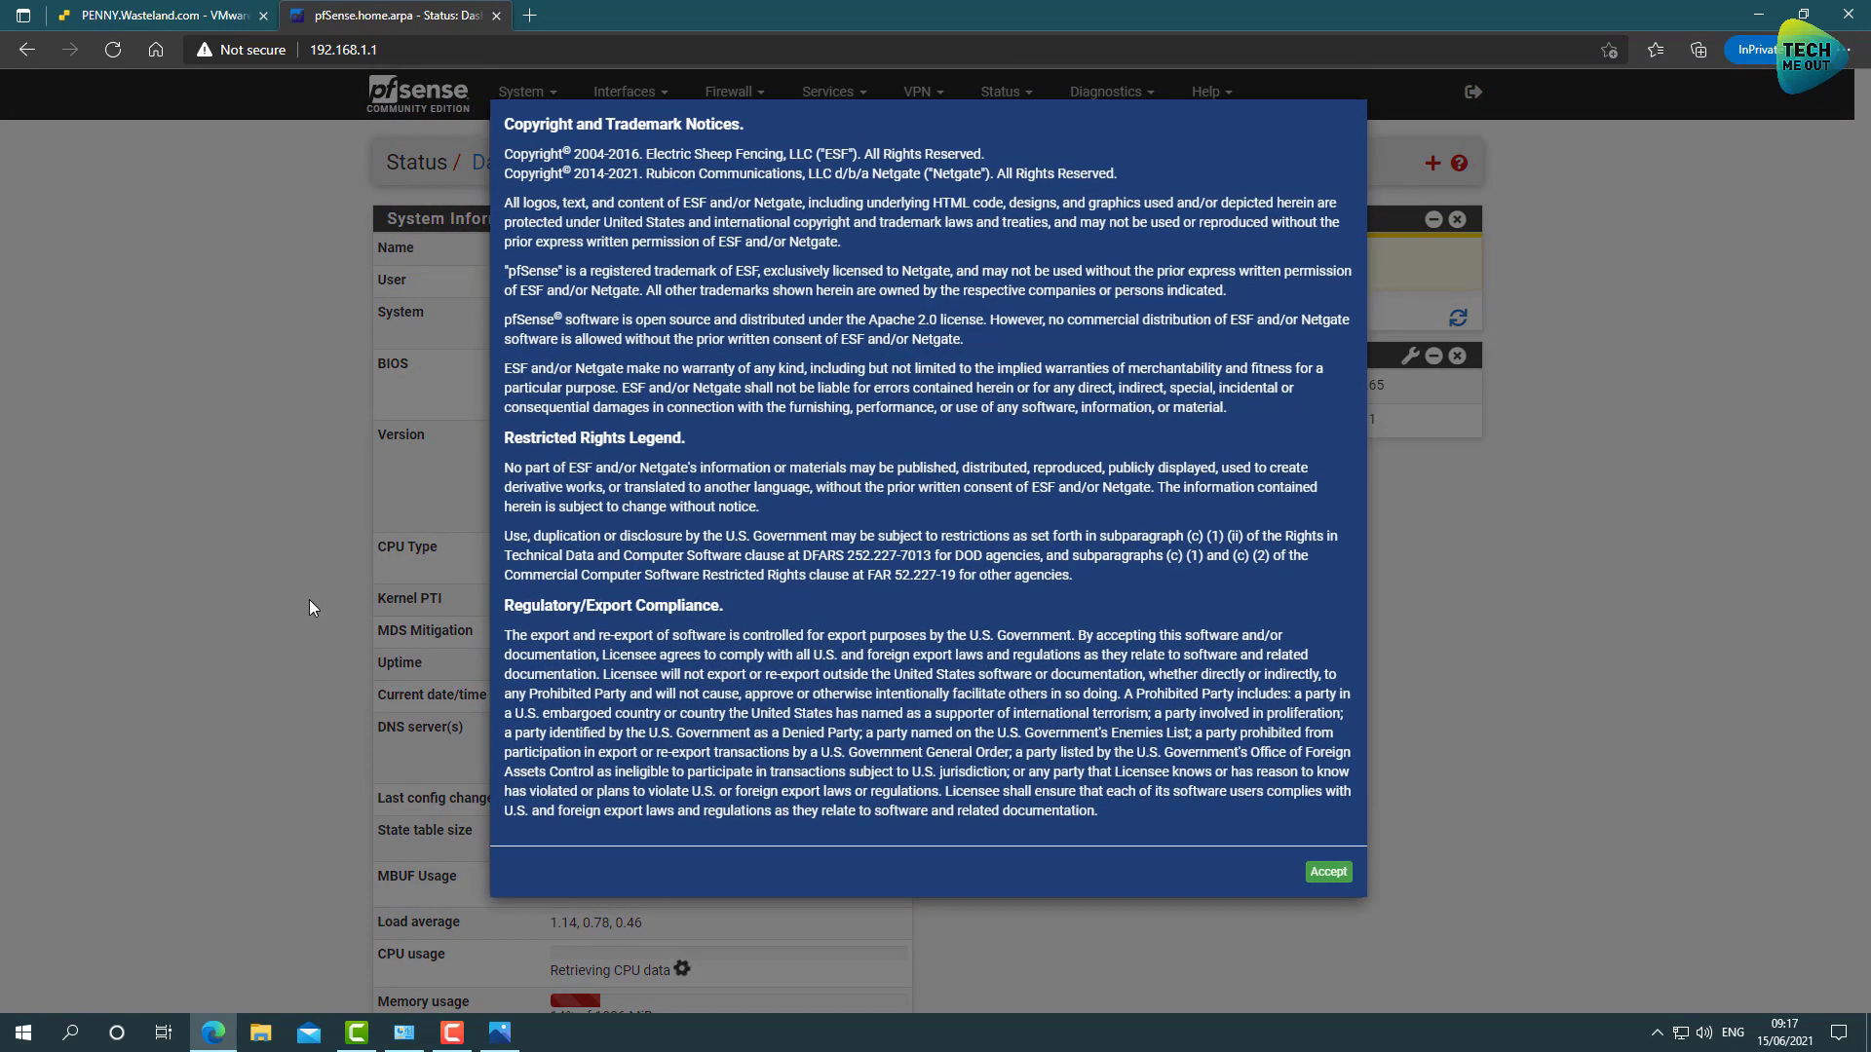
{"action": "left_click", "coordinate": [1343, 877]}
{"action": "left_click", "coordinate": [1273, 341]}
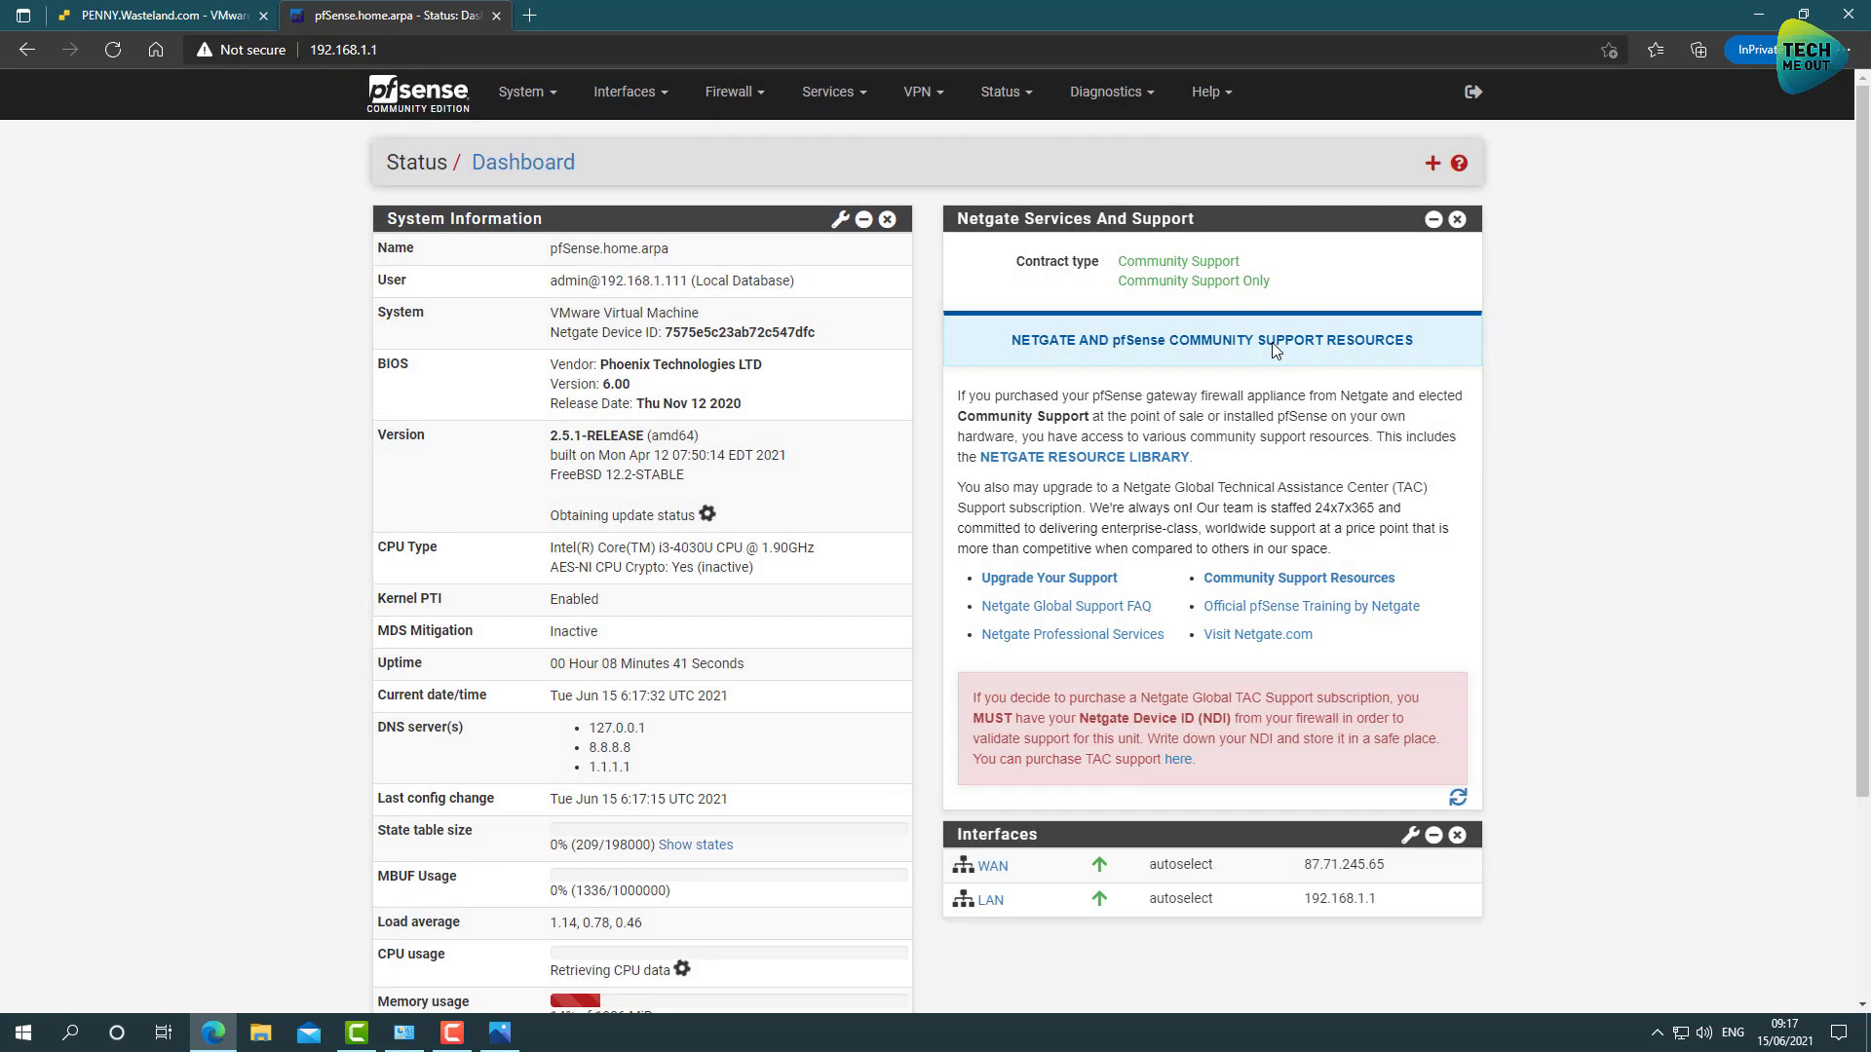
{"action": "left_click", "coordinate": [1457, 221]}
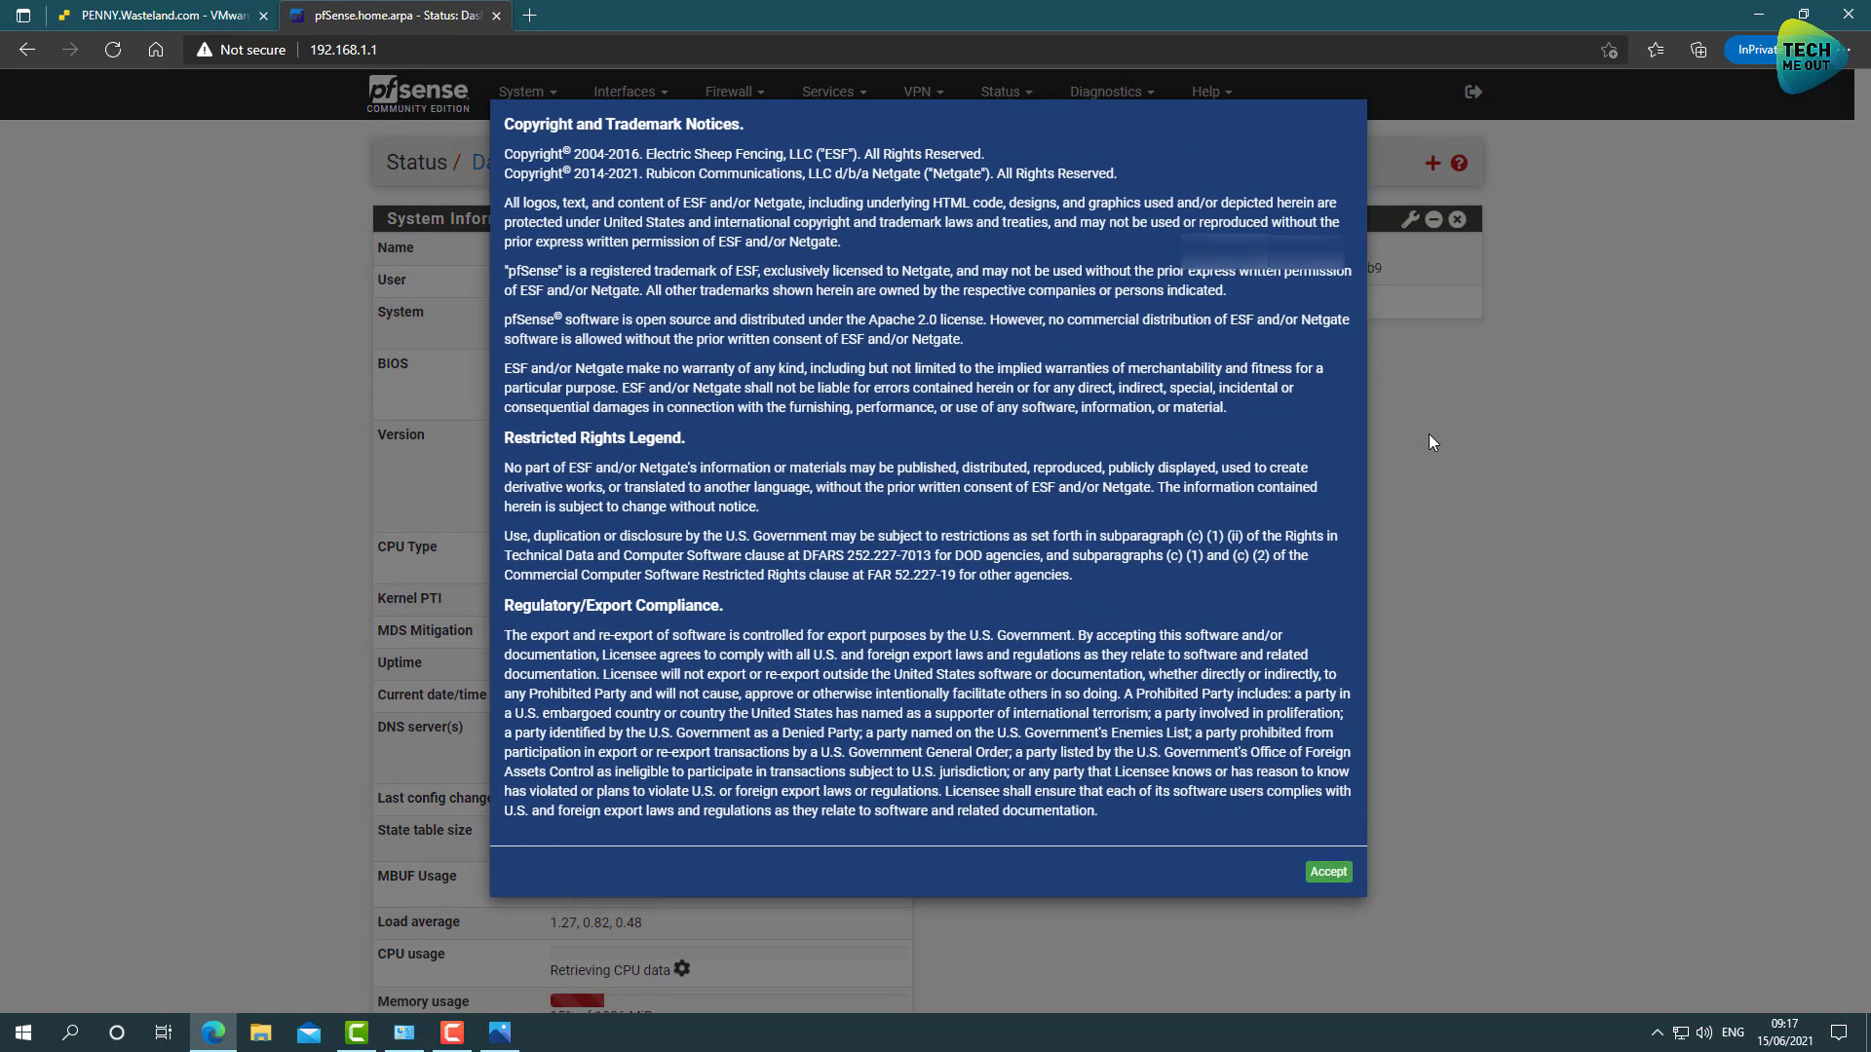
{"action": "left_click", "coordinate": [1335, 870]}
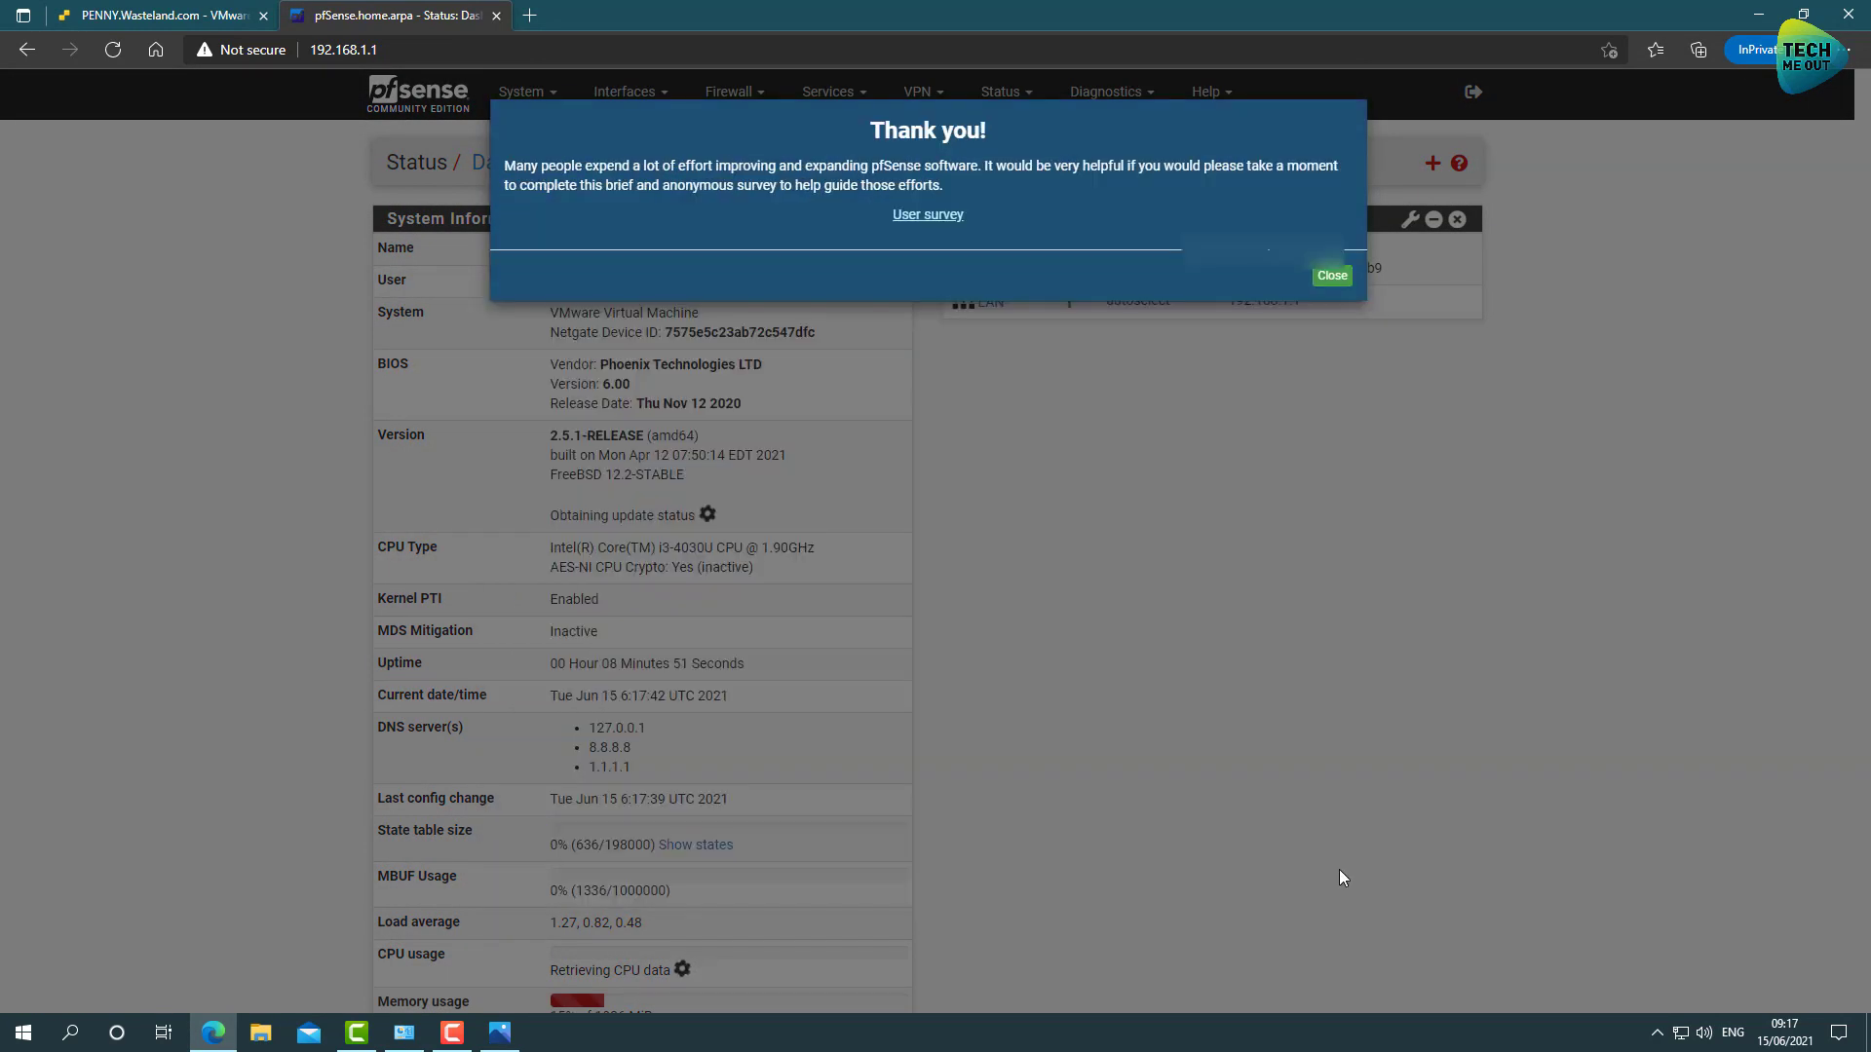
{"action": "left_click", "coordinate": [1326, 276]}
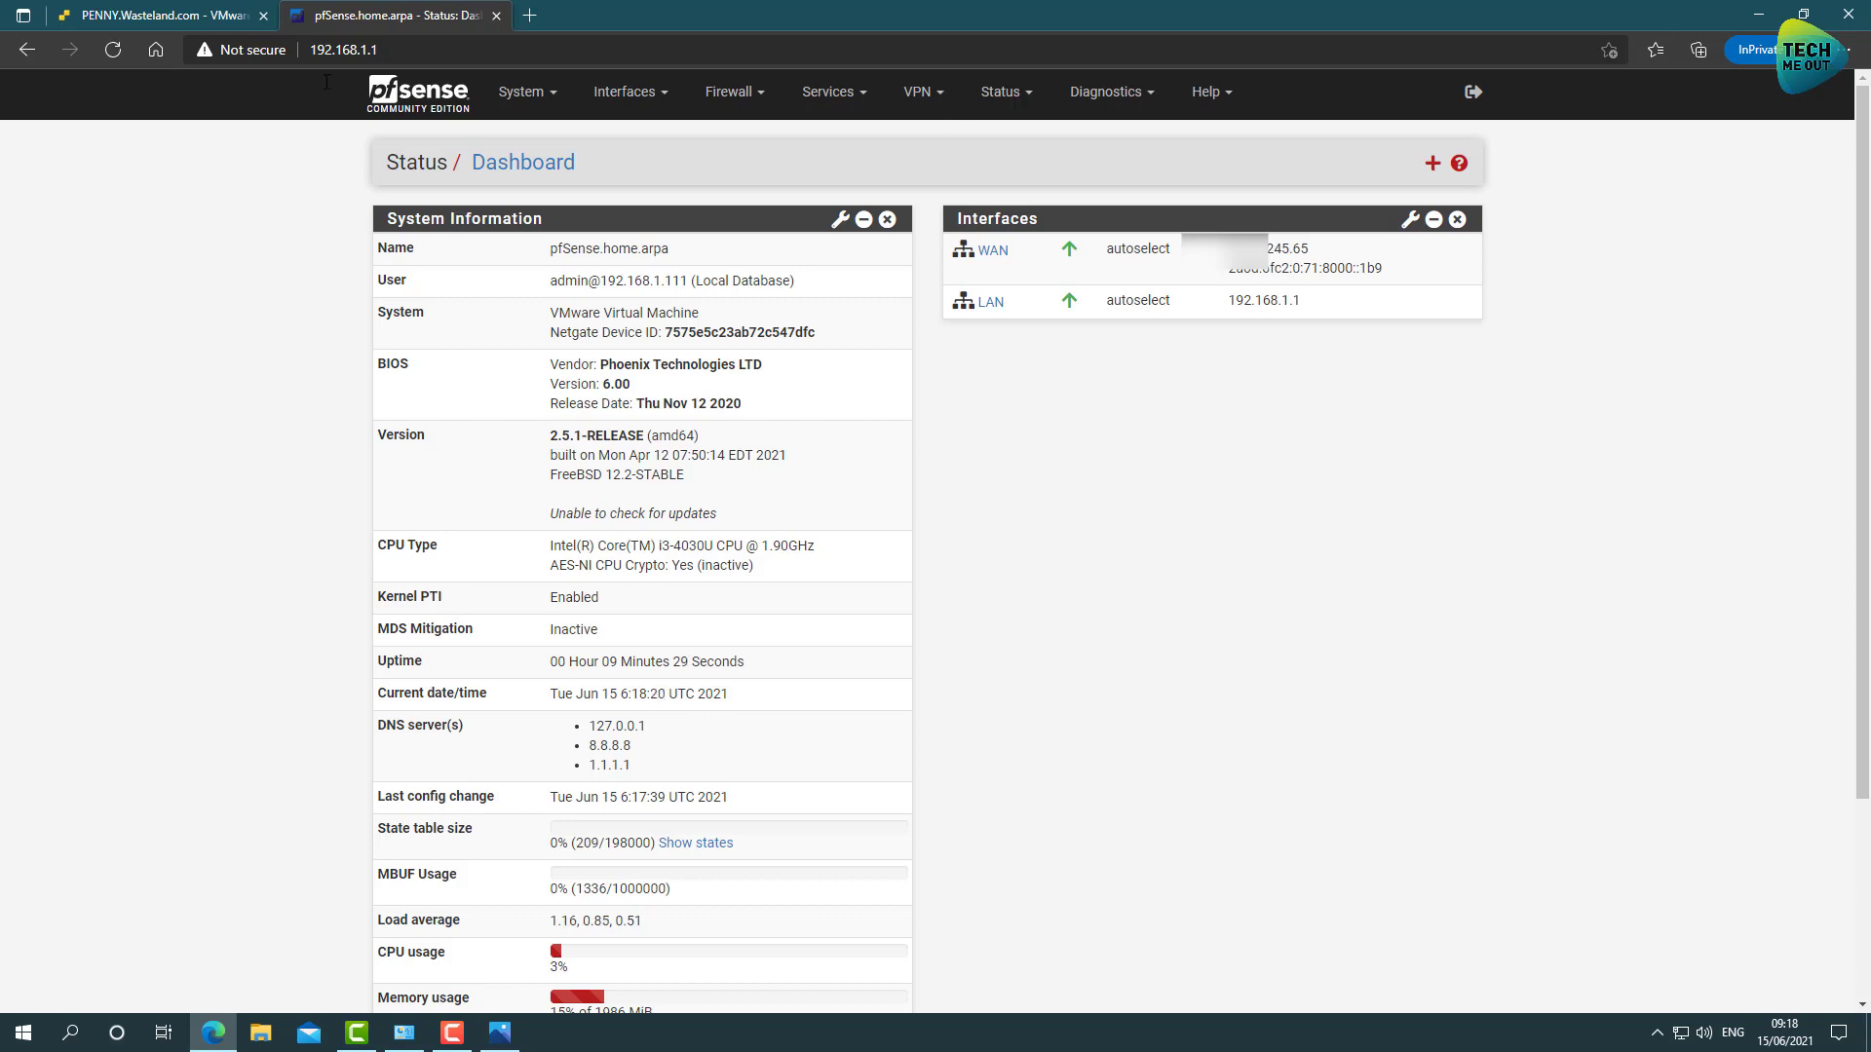
{"action": "left_click", "coordinate": [156, 13]}
- Check the ESXi port group VLAN IDs (SERVER 10, CLIENT 11), then return to the pfSense dashboard
{"action": "left_click", "coordinate": [83, 275]}
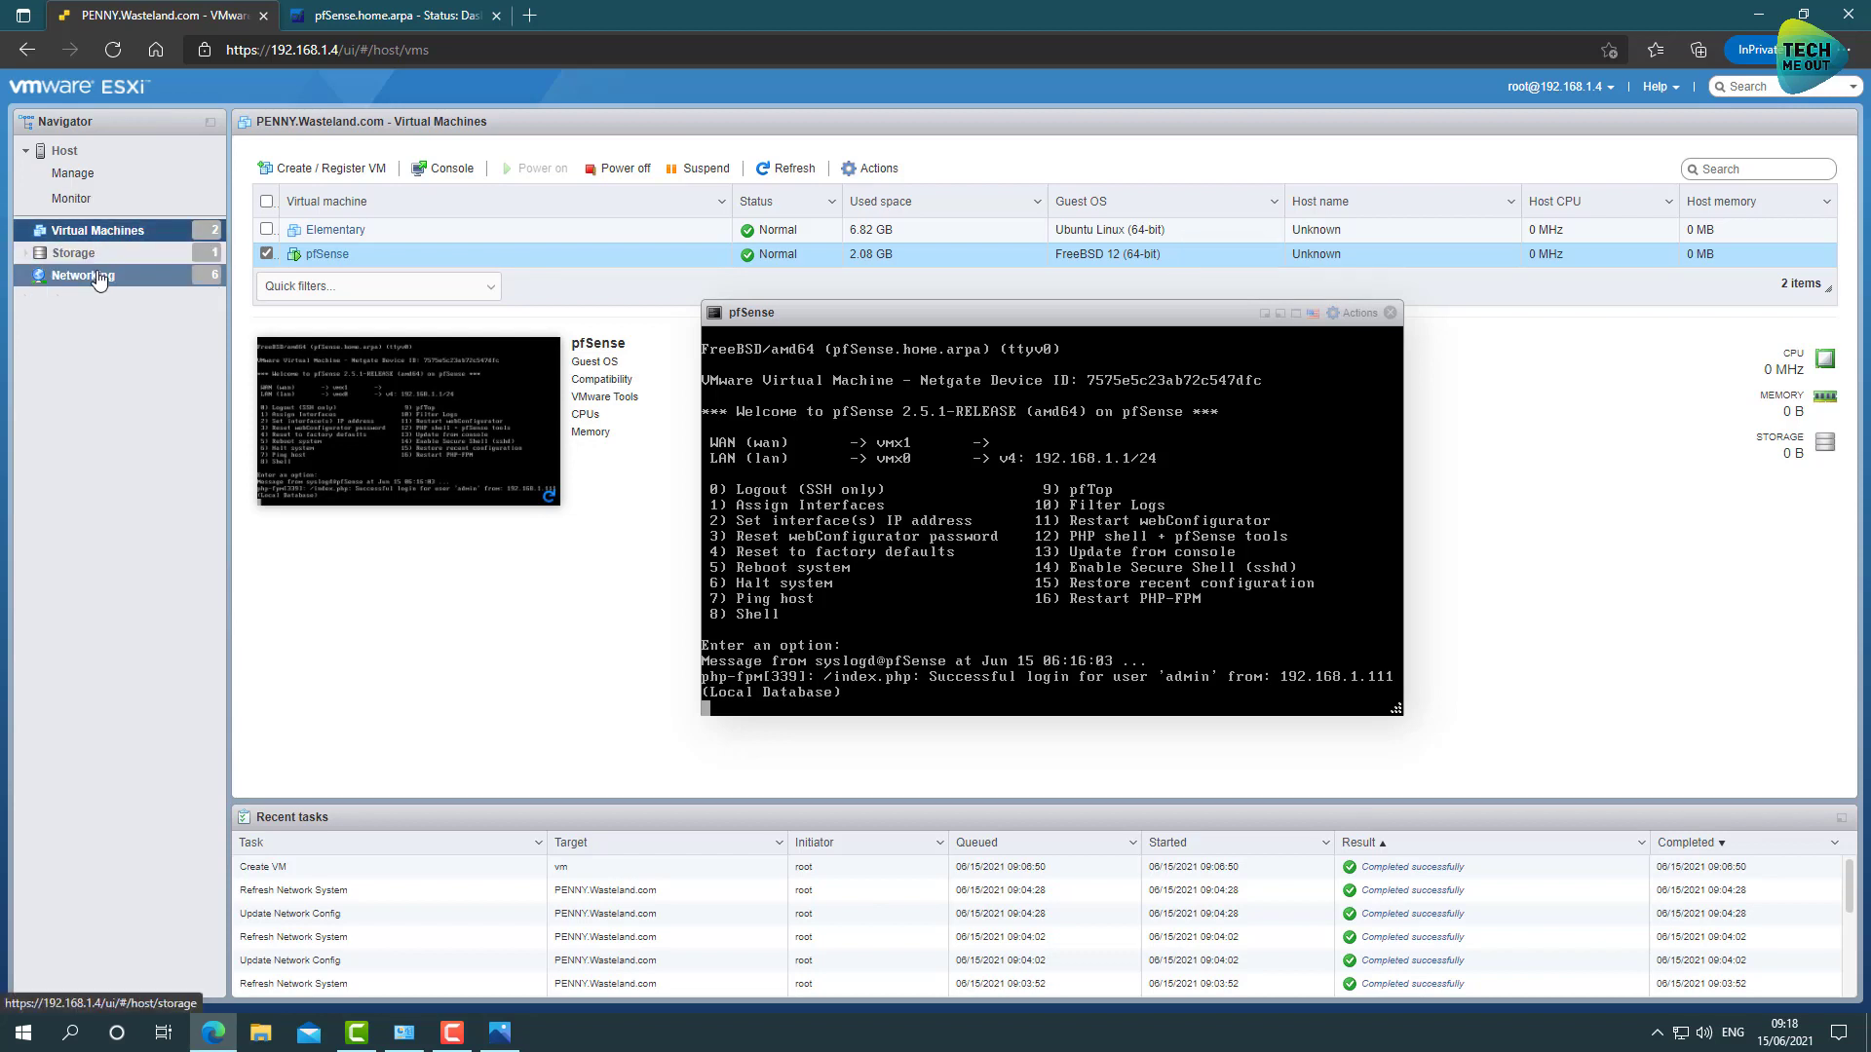
{"action": "left_click", "coordinate": [1391, 313]}
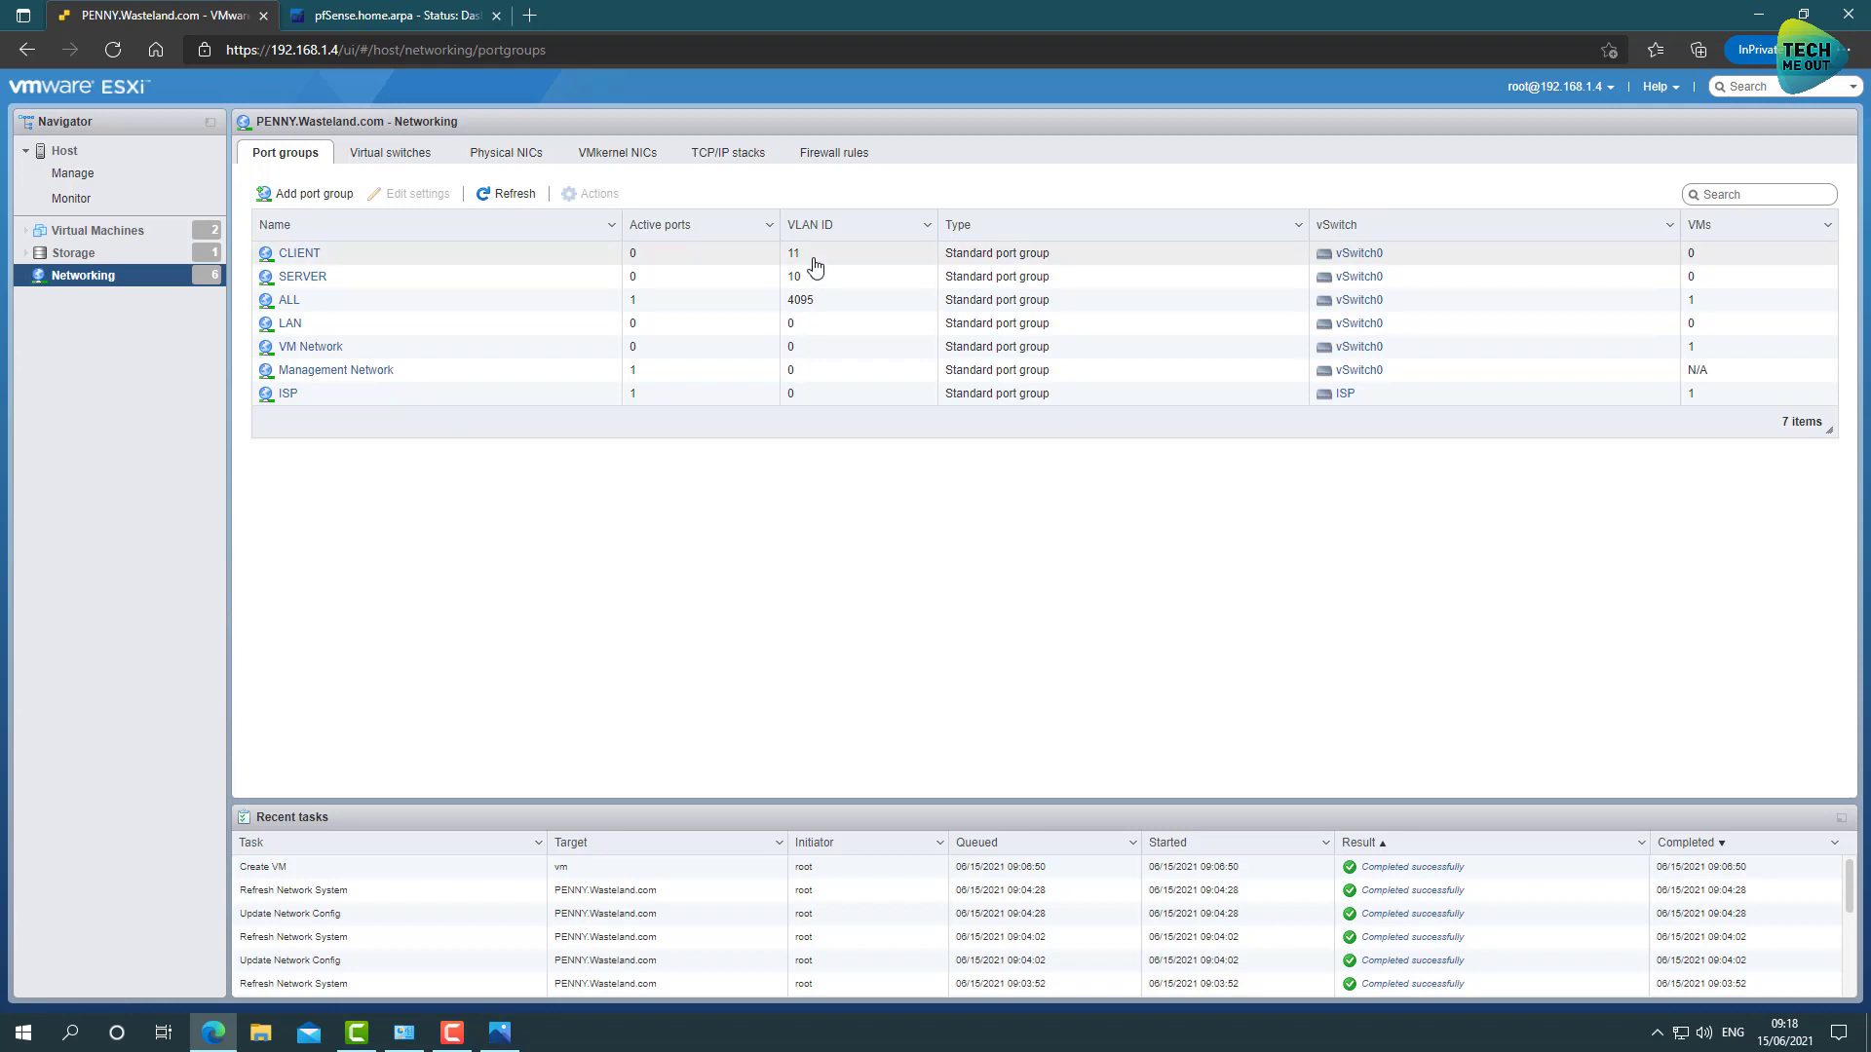
{"action": "left_click", "coordinate": [378, 19]}
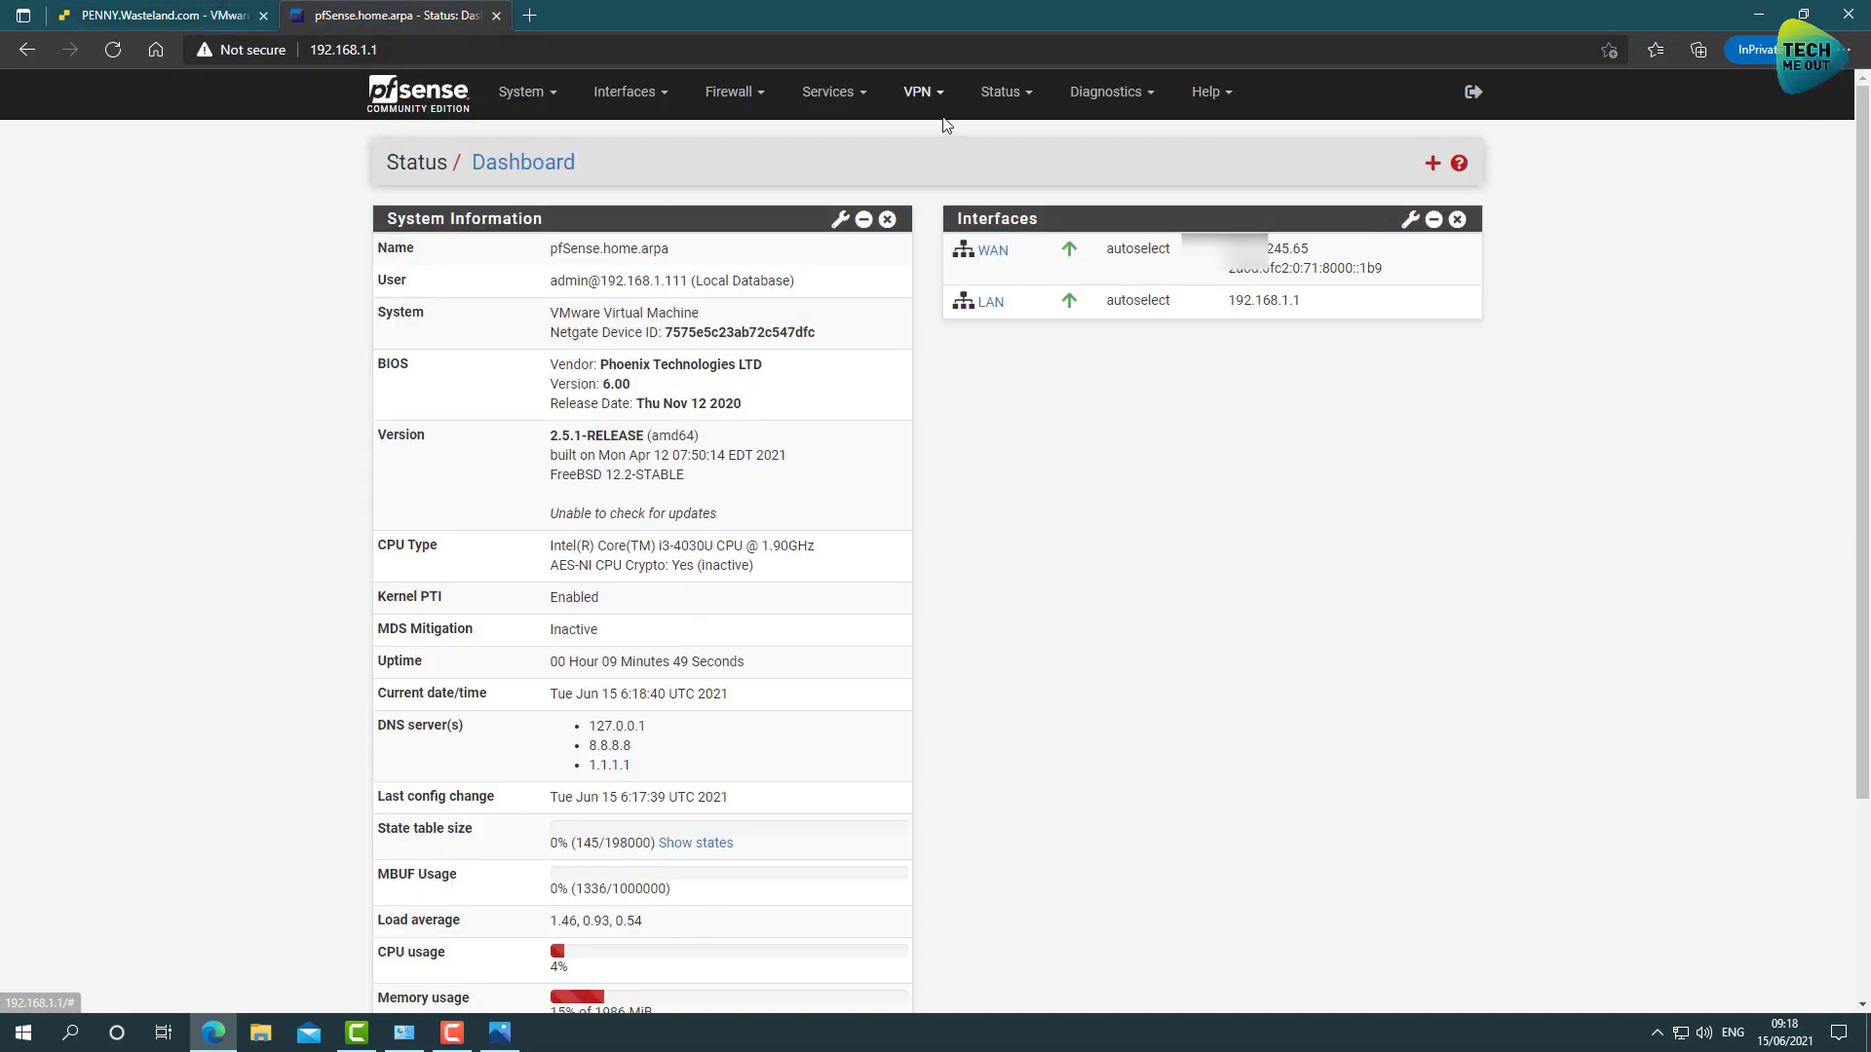
- Create a VLAN with tag 10 on parent interface vmx0 (lan)
{"action": "left_click", "coordinate": [666, 93]}
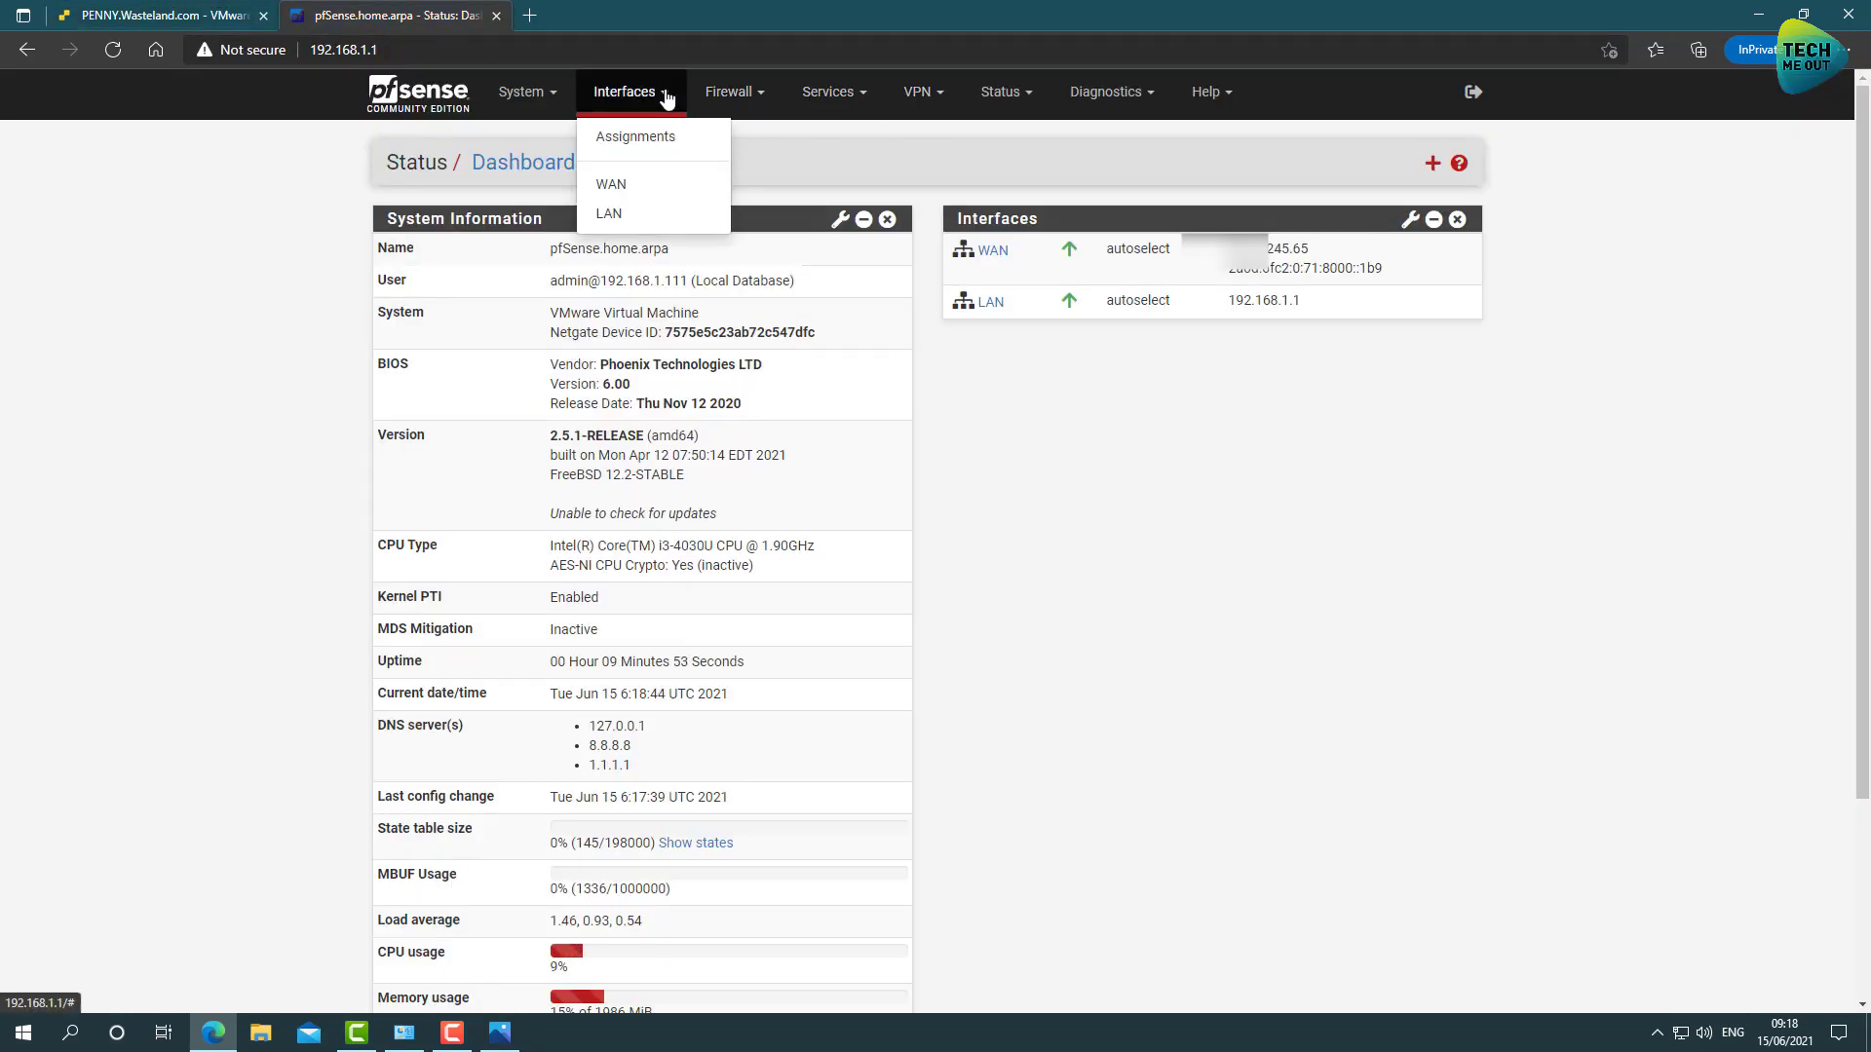
{"action": "left_click", "coordinate": [645, 136]}
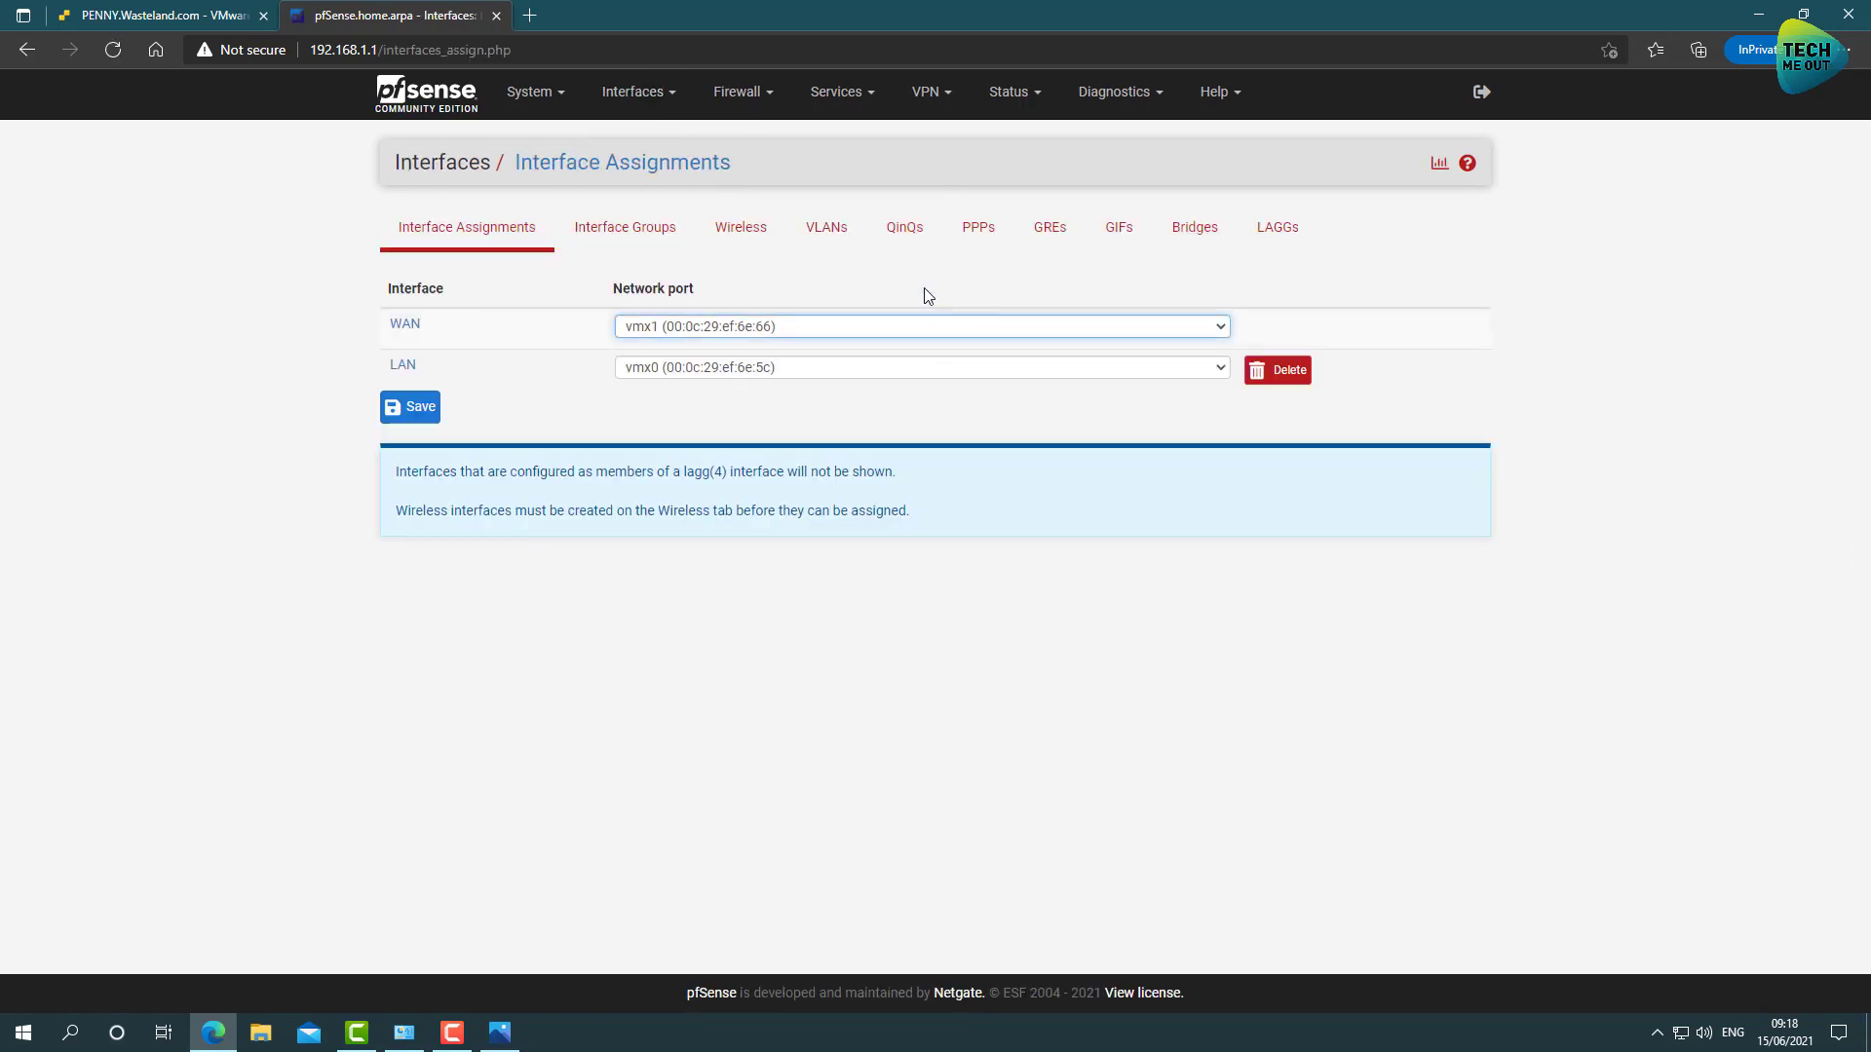
{"action": "left_click", "coordinate": [835, 241]}
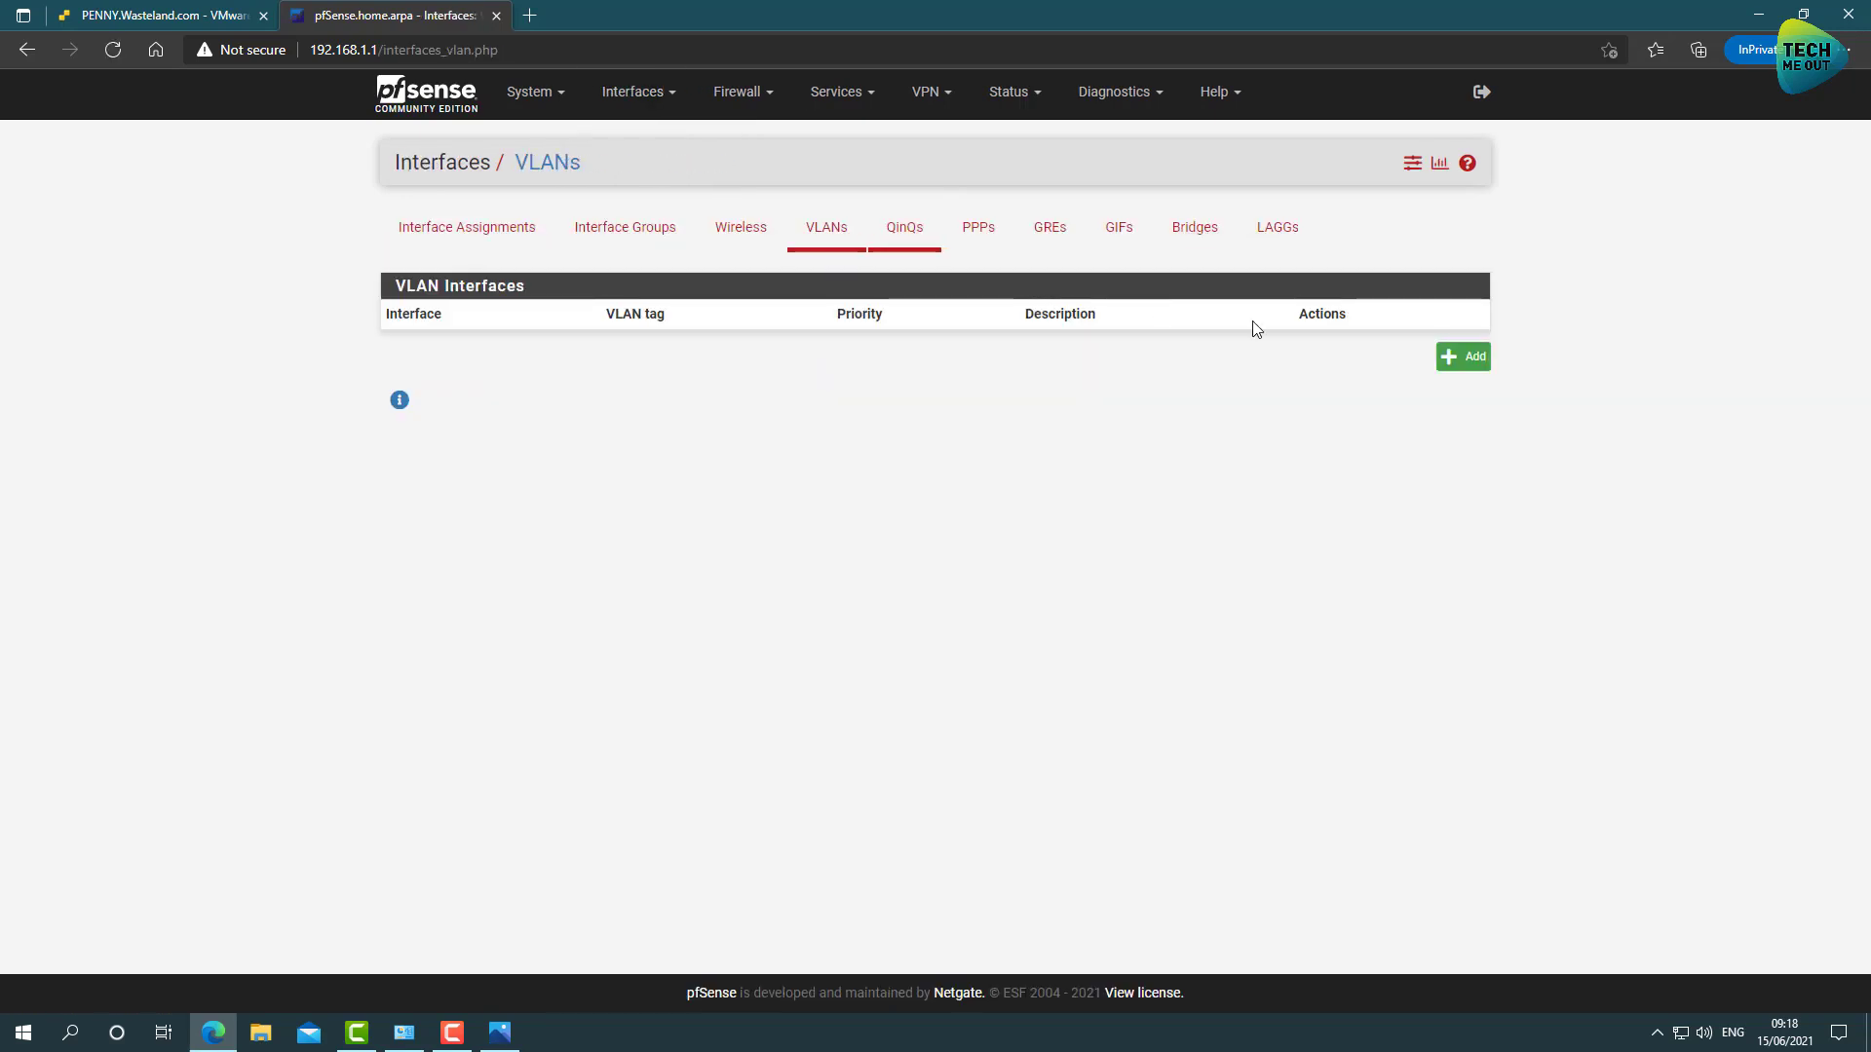
{"action": "left_click", "coordinate": [1464, 363]}
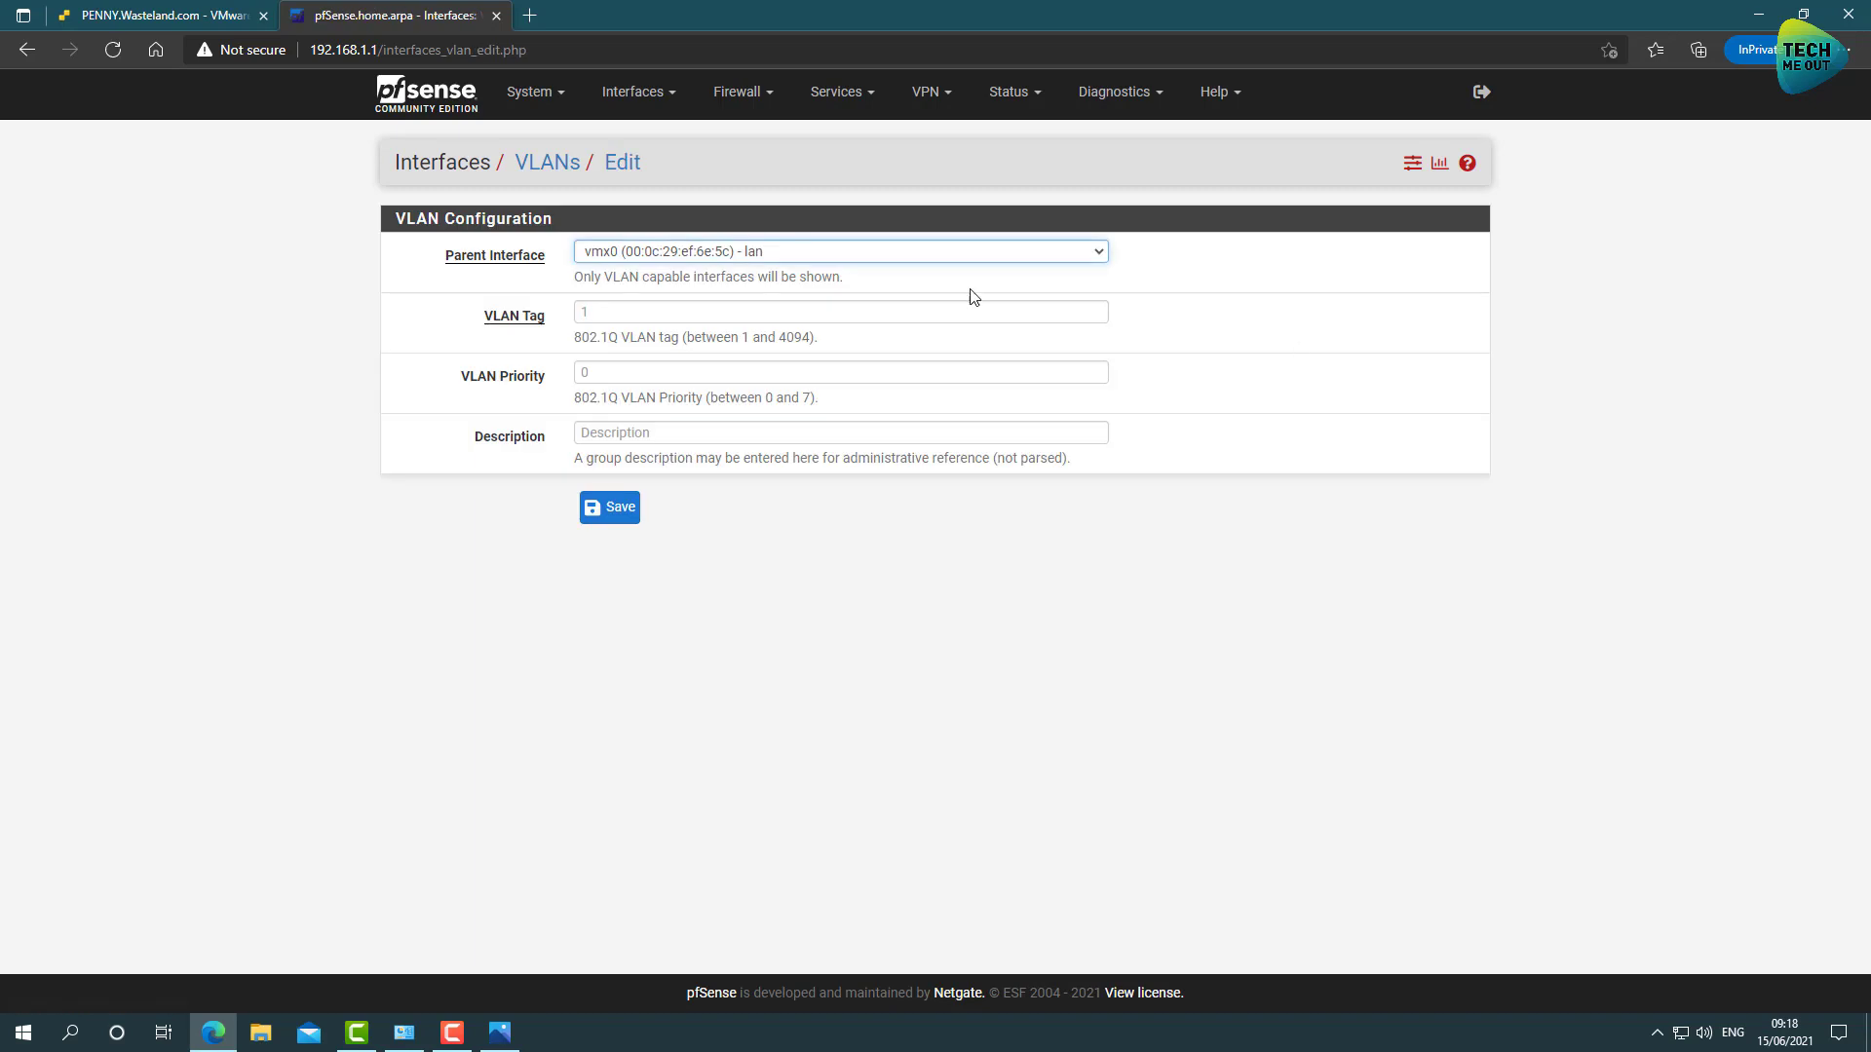
{"action": "left_click", "coordinate": [760, 255]}
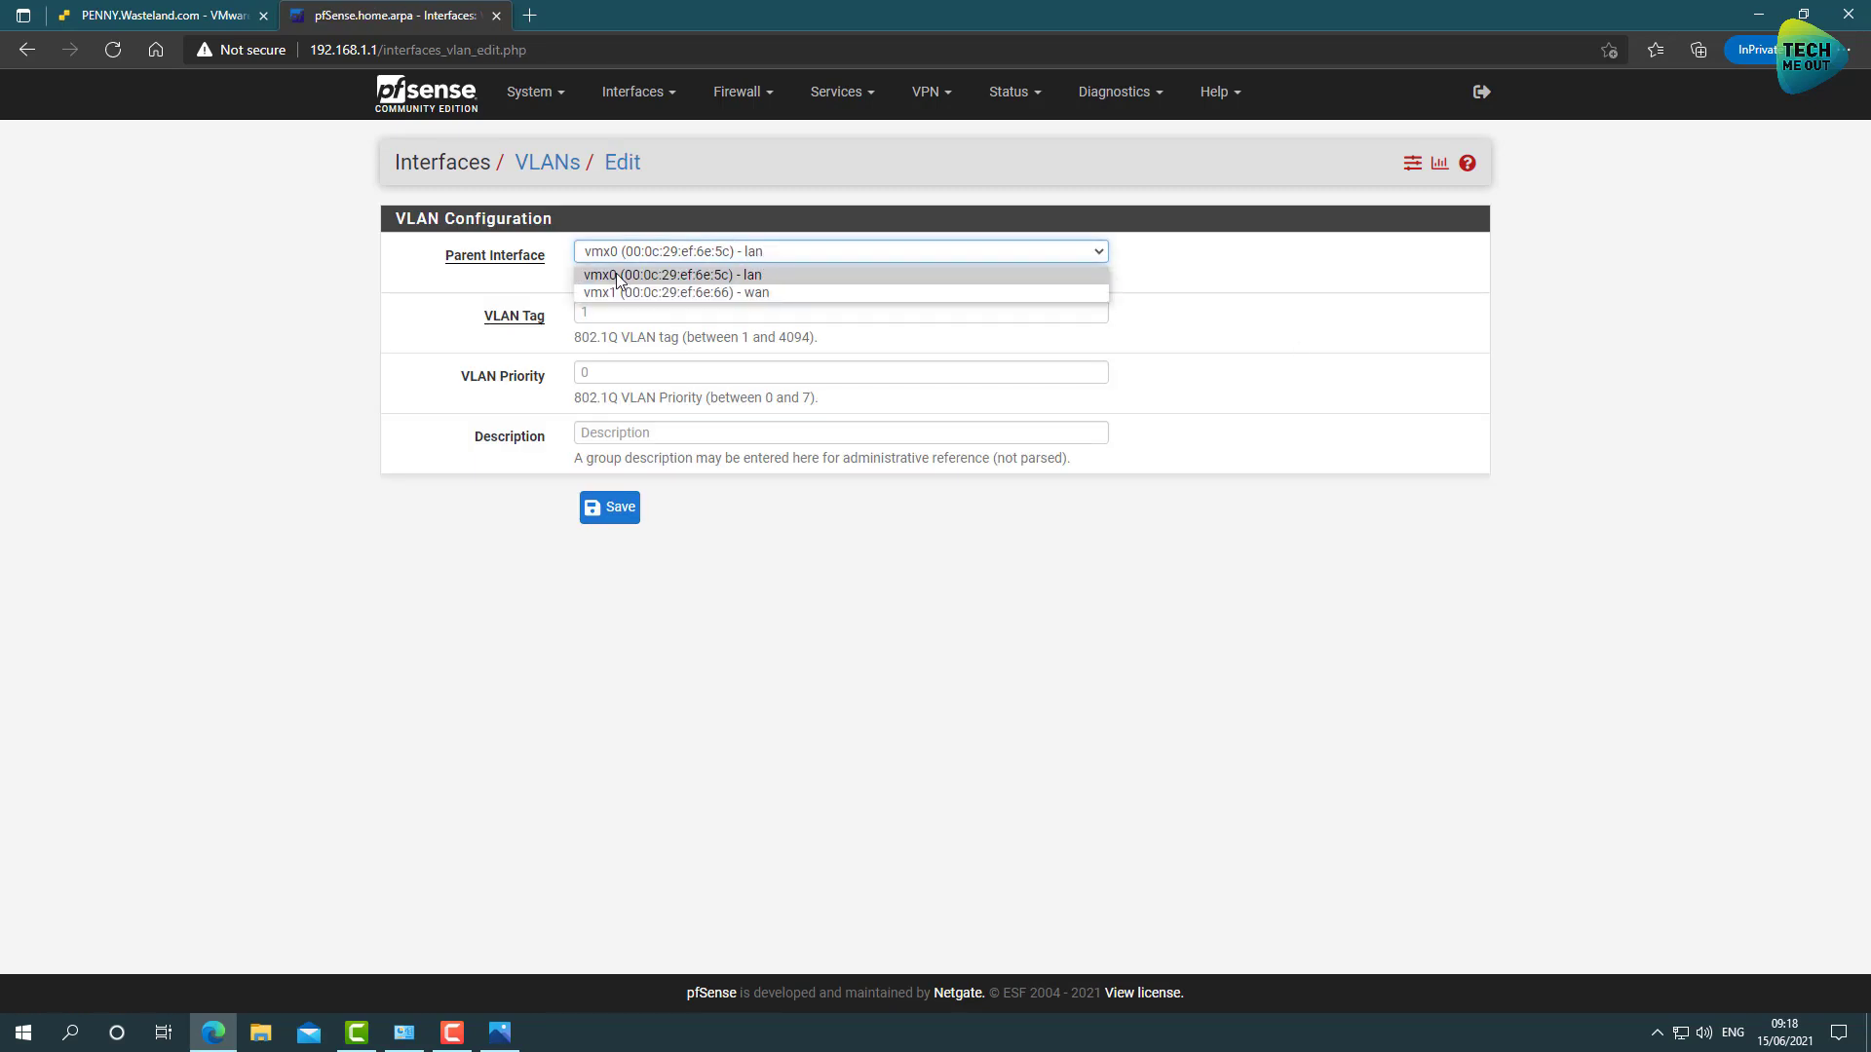
{"action": "left_click", "coordinate": [767, 295]}
{"action": "left_click", "coordinate": [758, 274]}
{"action": "left_click", "coordinate": [675, 313]}
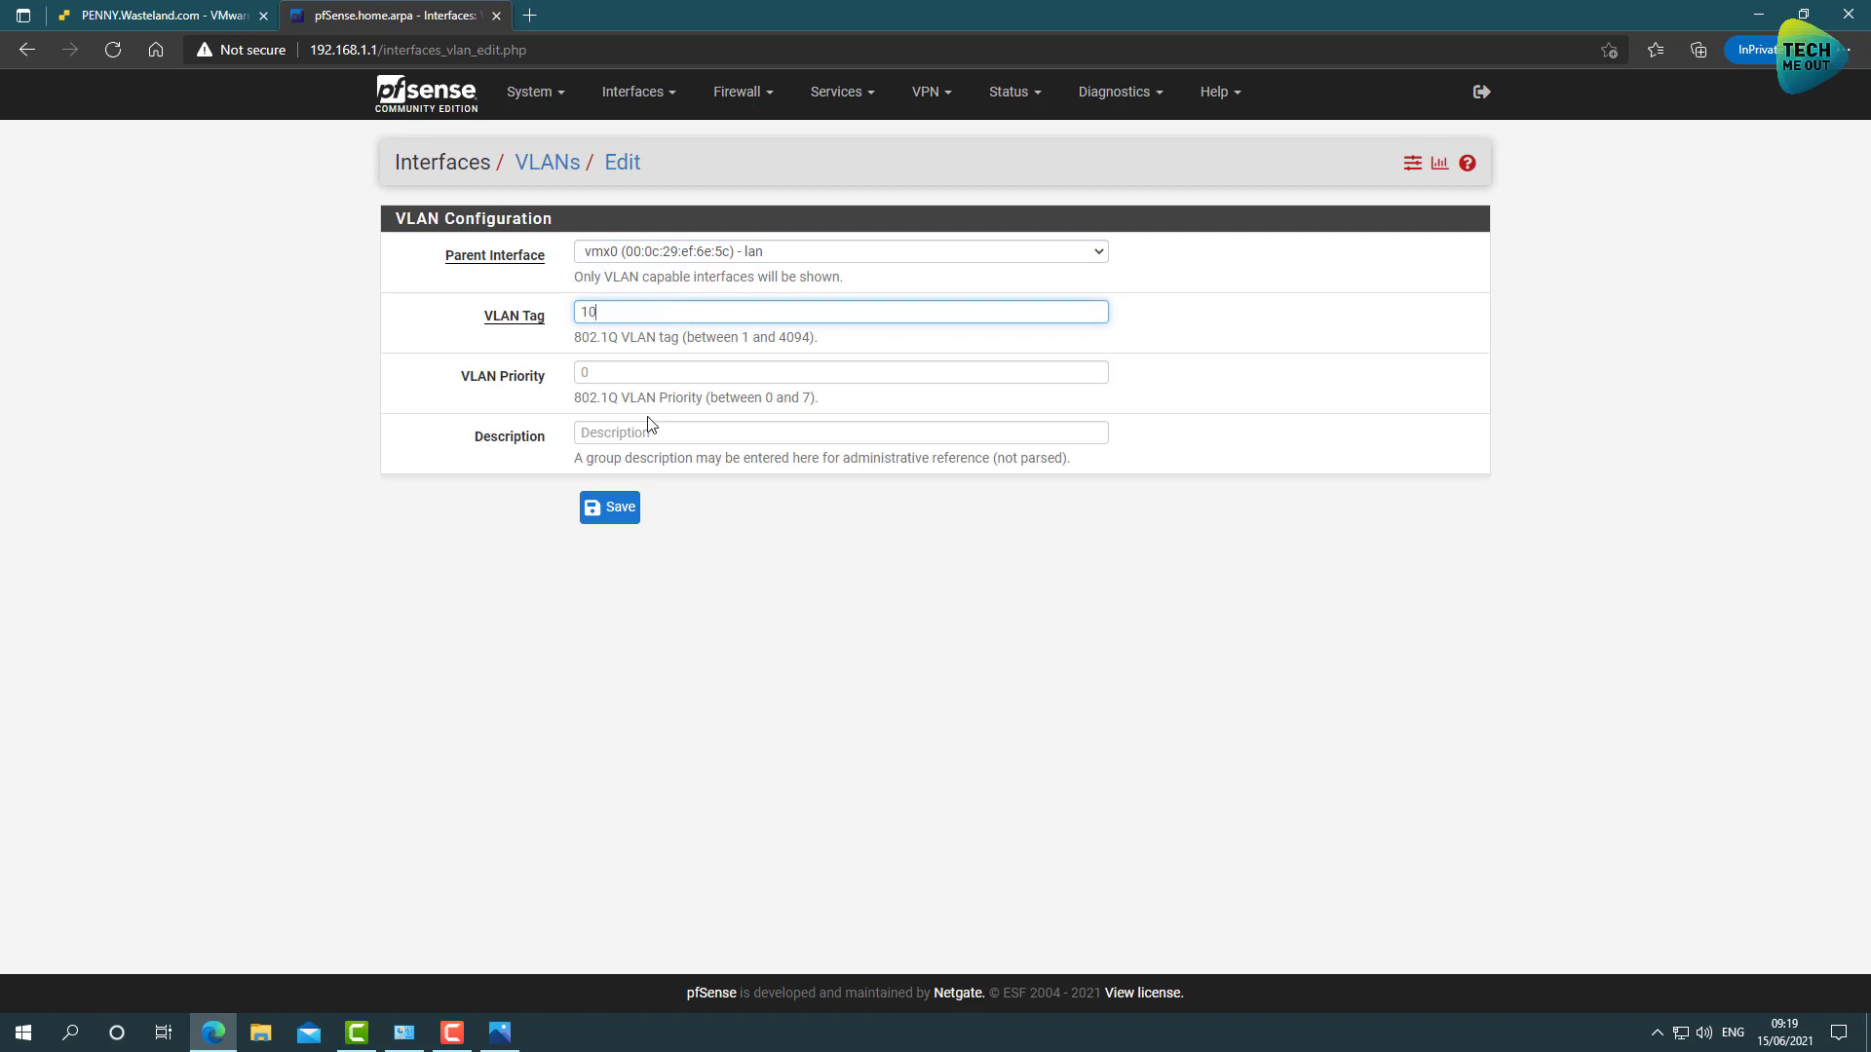
{"action": "left_click", "coordinate": [615, 511]}
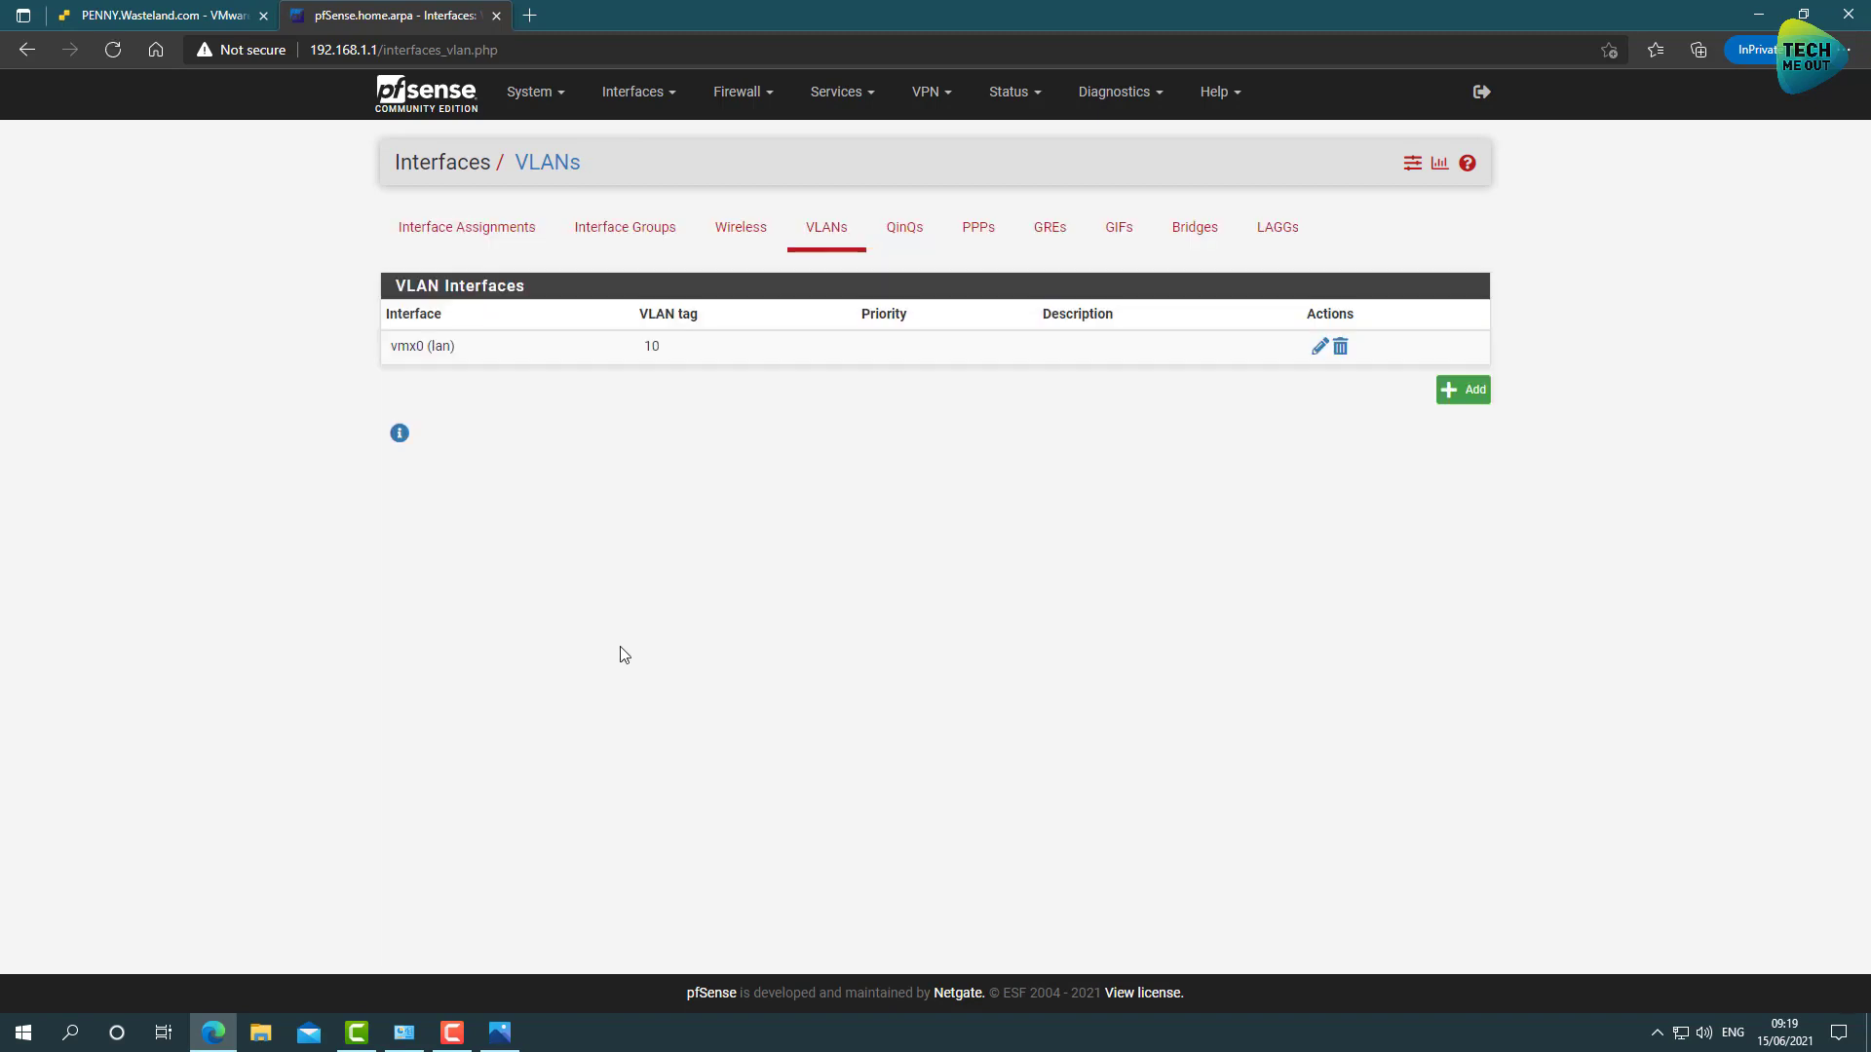
- Add a second VLAN with tag 11 on vmx0 and return to Interface Assignments
{"action": "left_click", "coordinate": [1470, 410]}
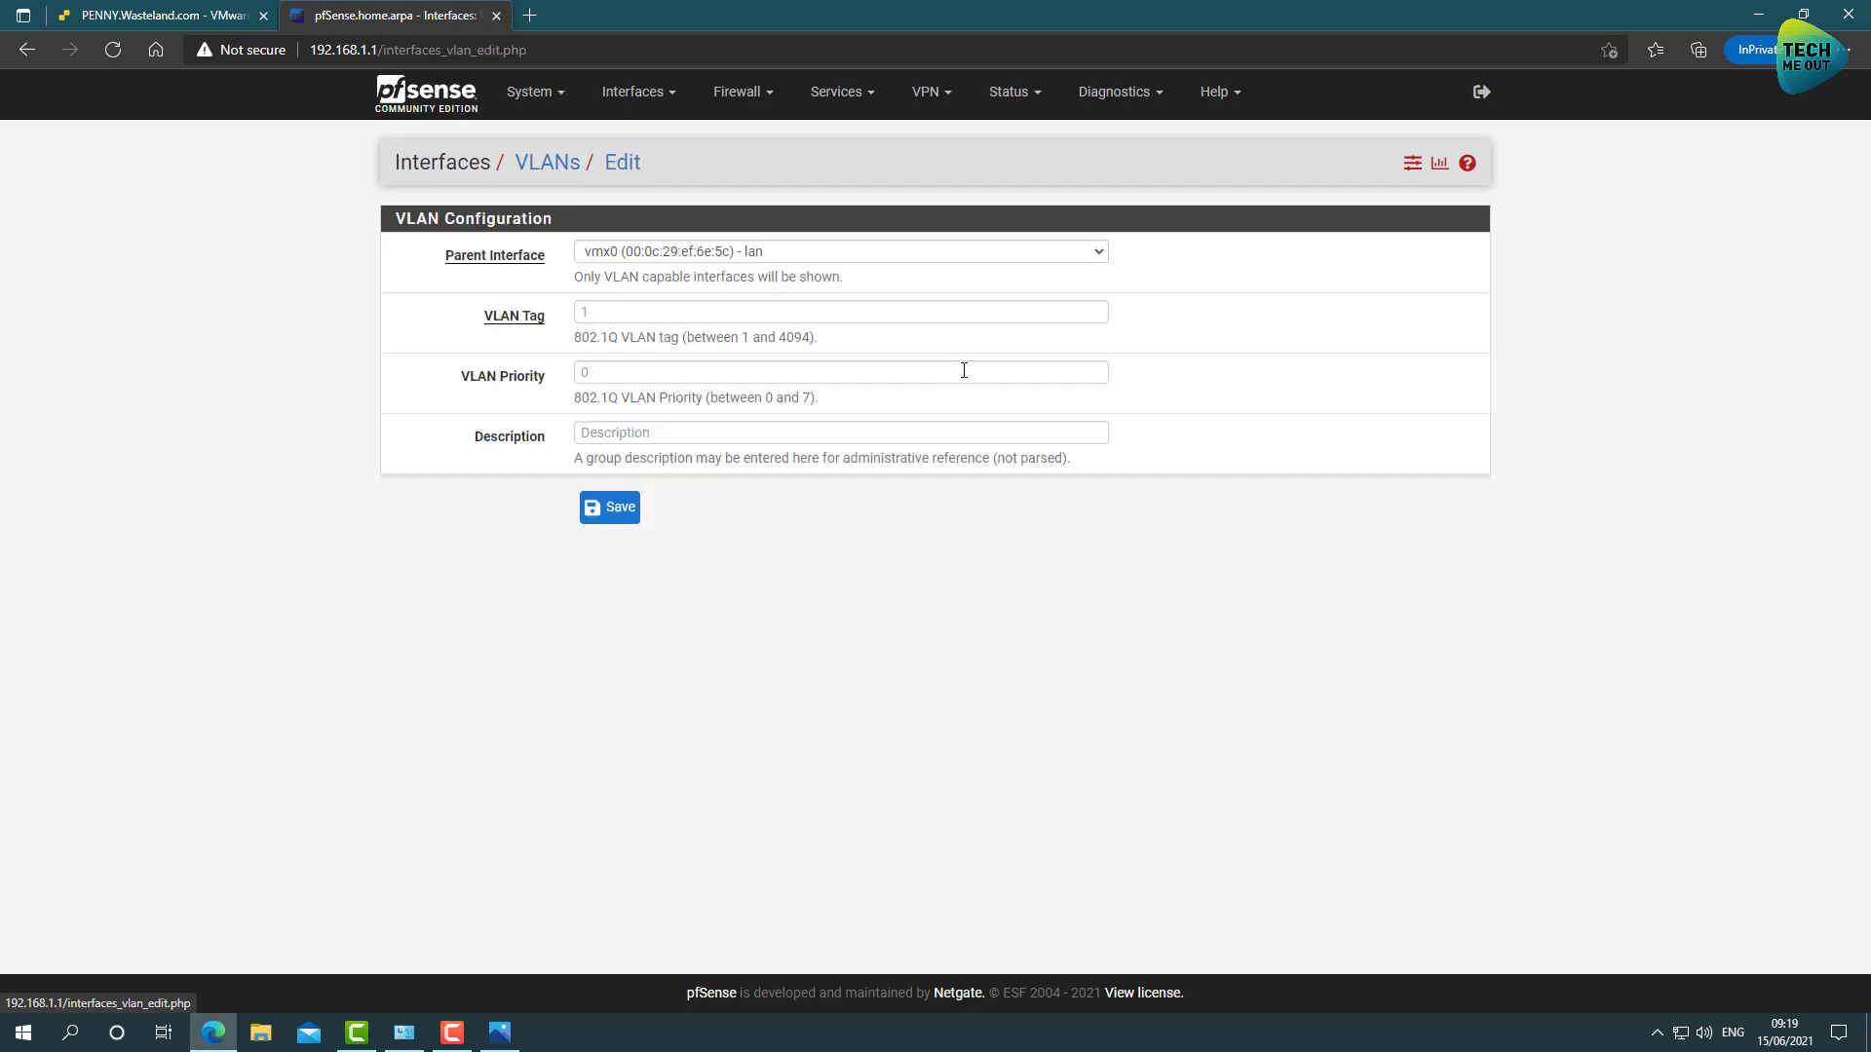
{"action": "left_click", "coordinate": [644, 308]}
{"action": "type", "text": "11"}
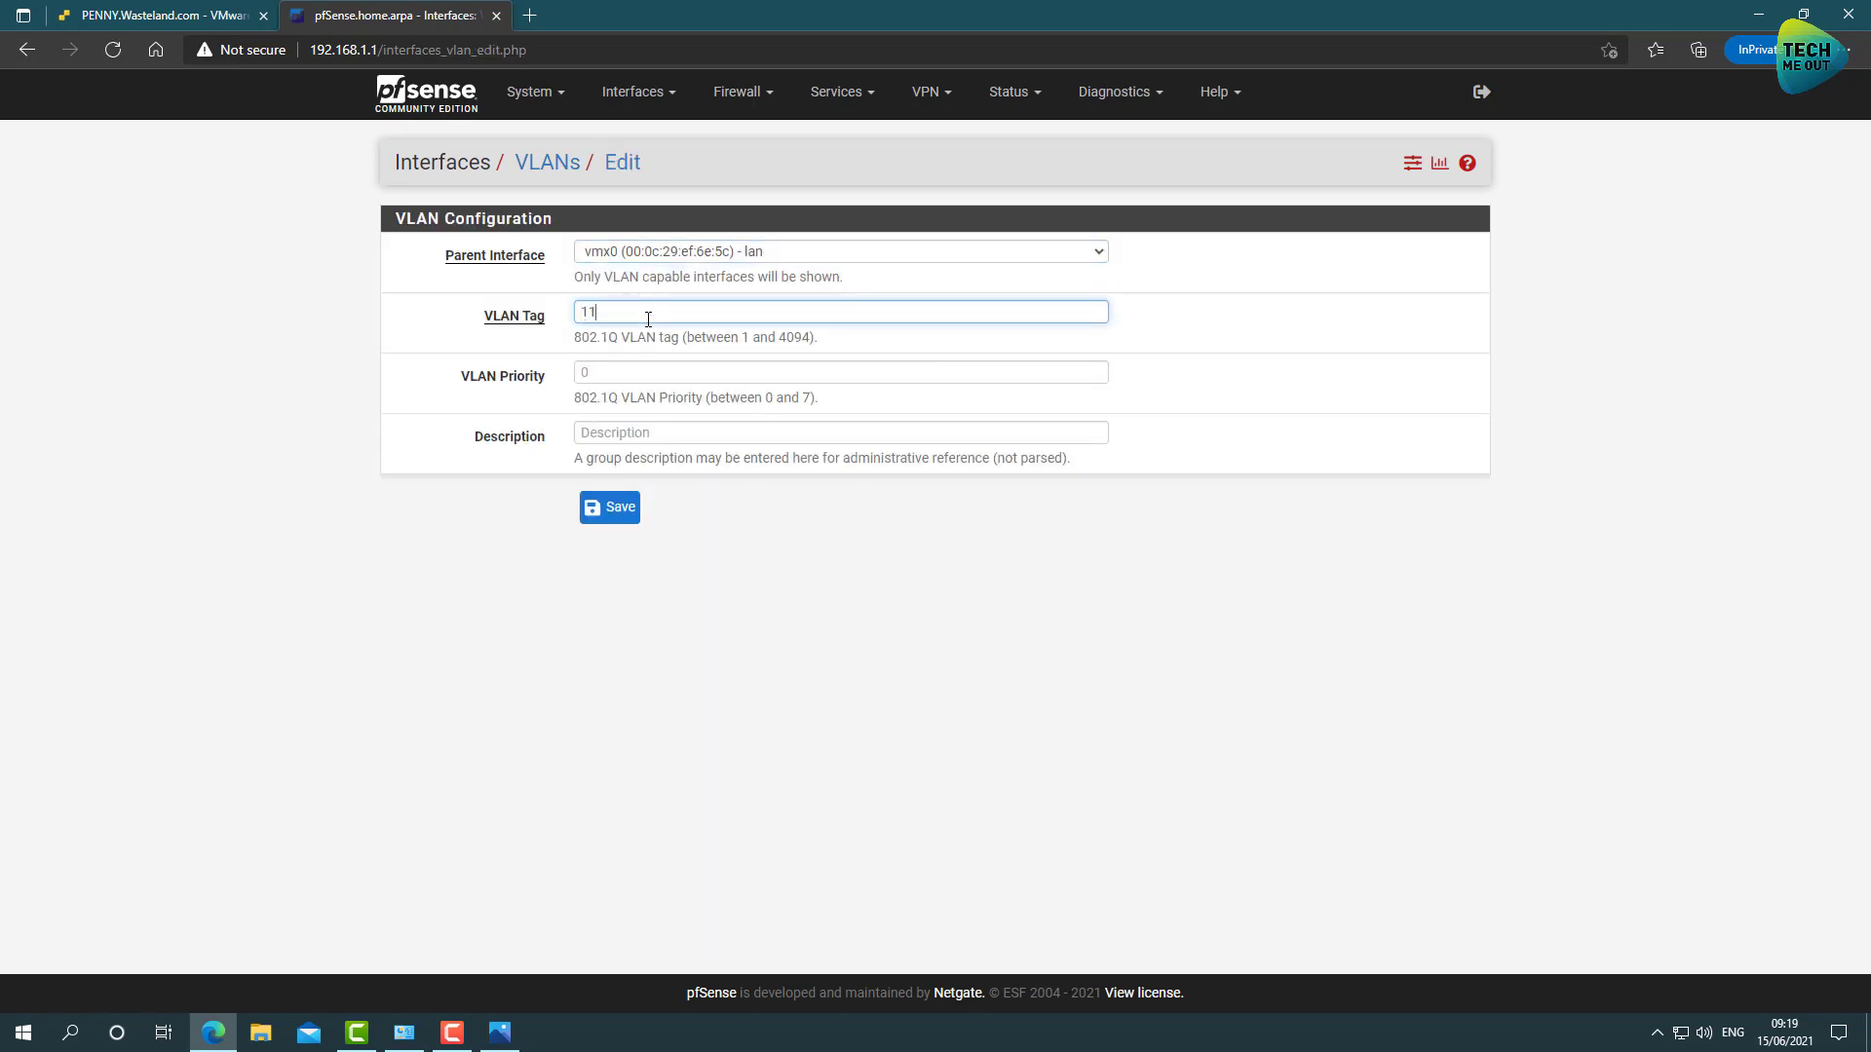
{"action": "left_click", "coordinate": [635, 513]}
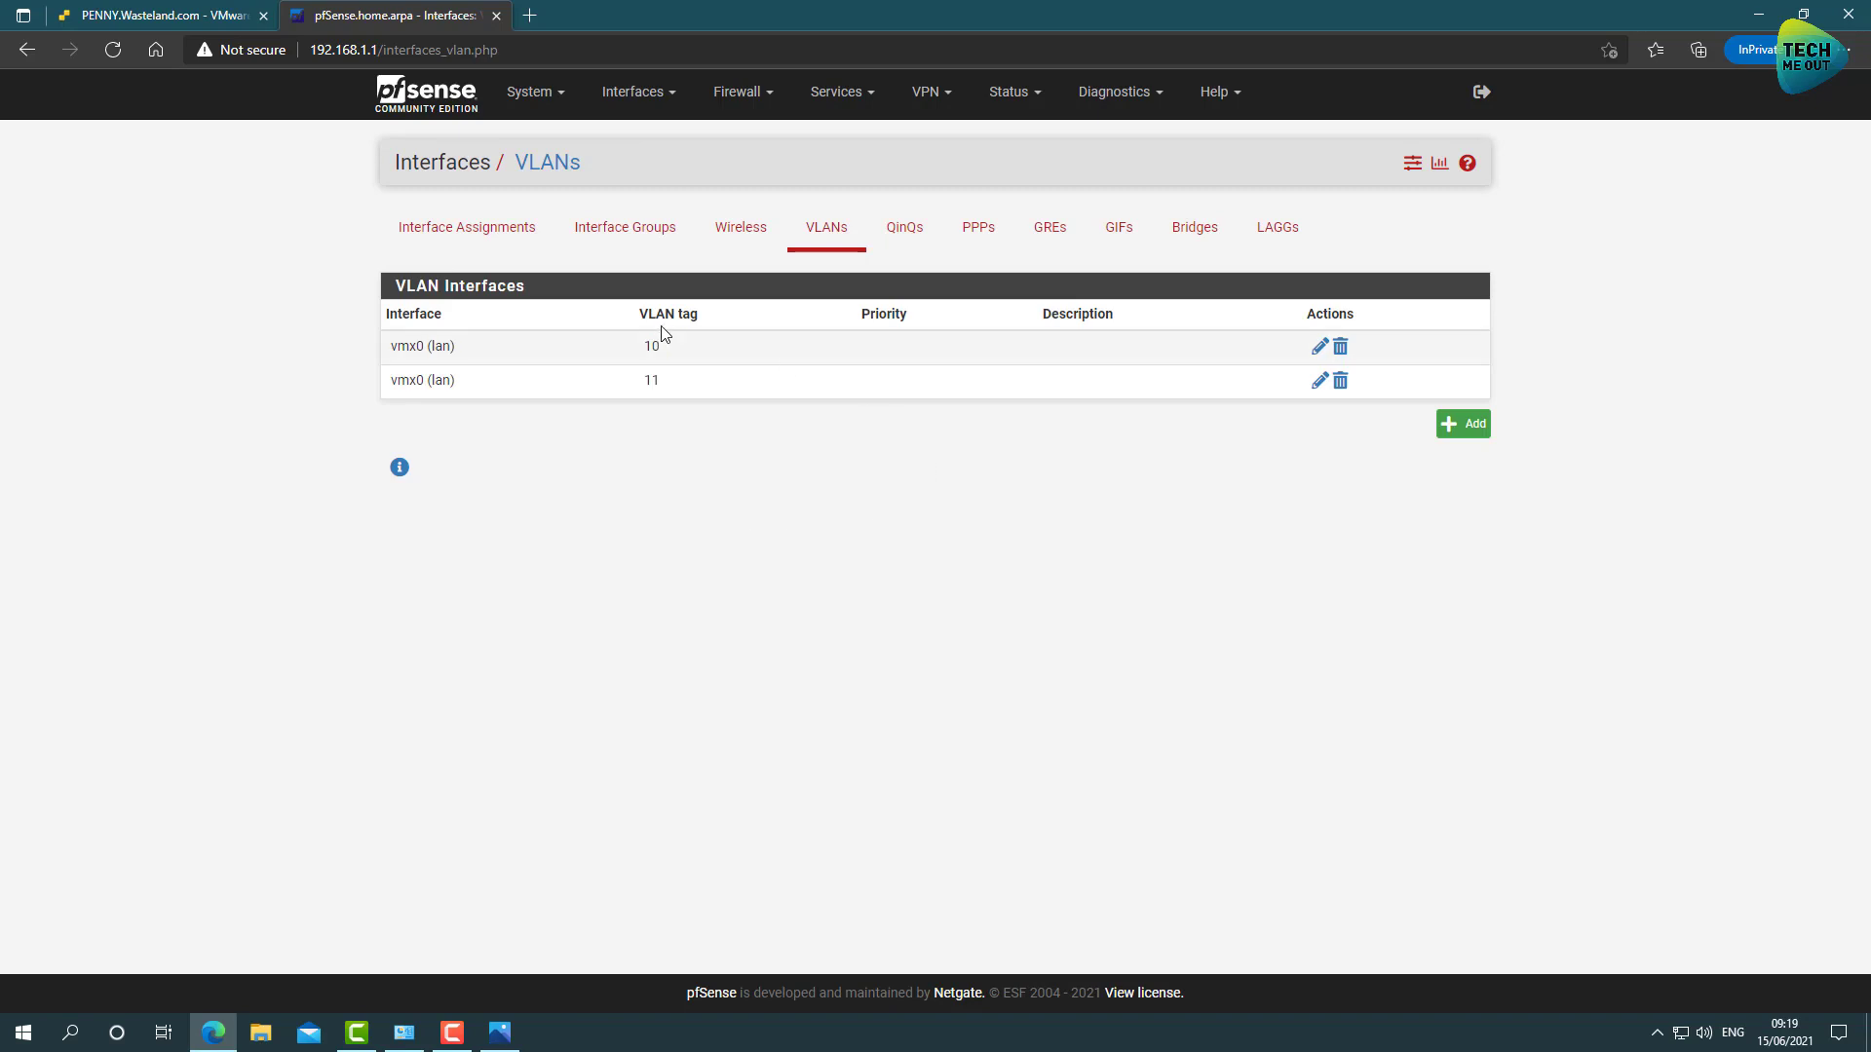
{"action": "left_click", "coordinate": [508, 243]}
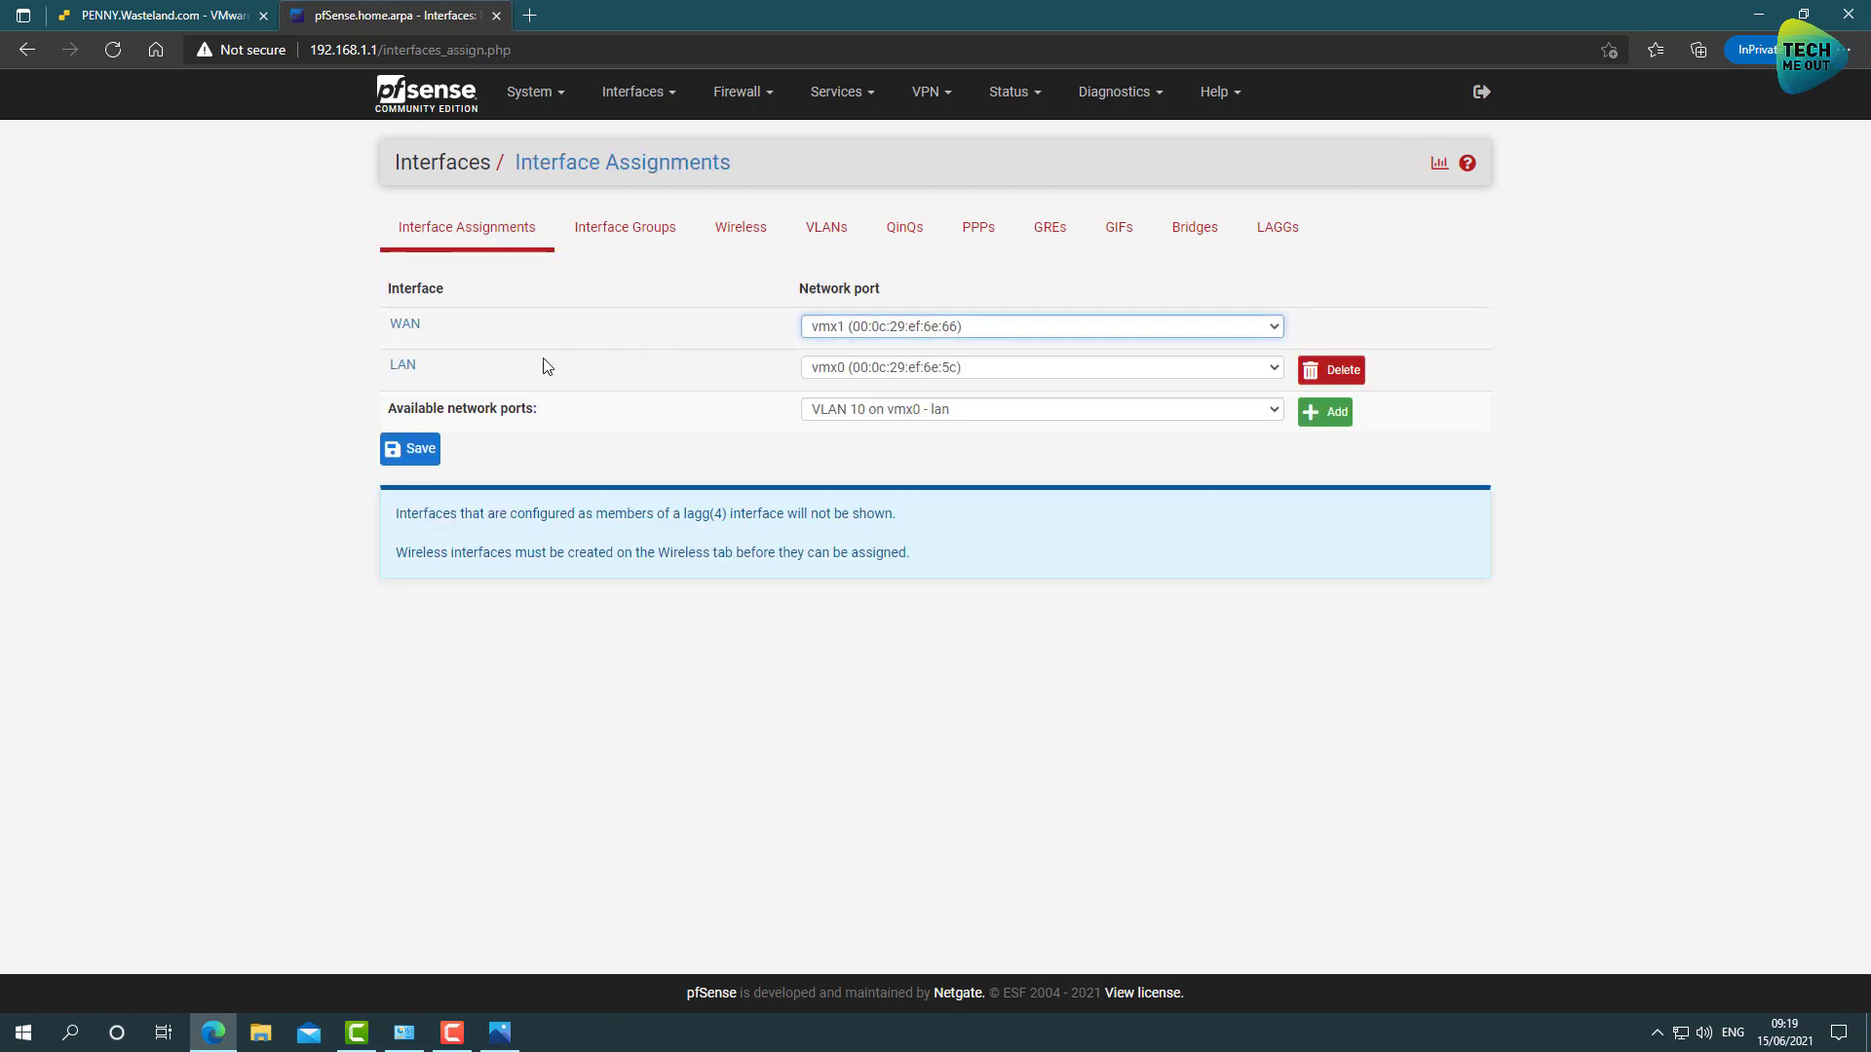
- Assign VLAN 10 on vmx0 as the new OPT1 interface and save
{"action": "left_click", "coordinate": [885, 411]}
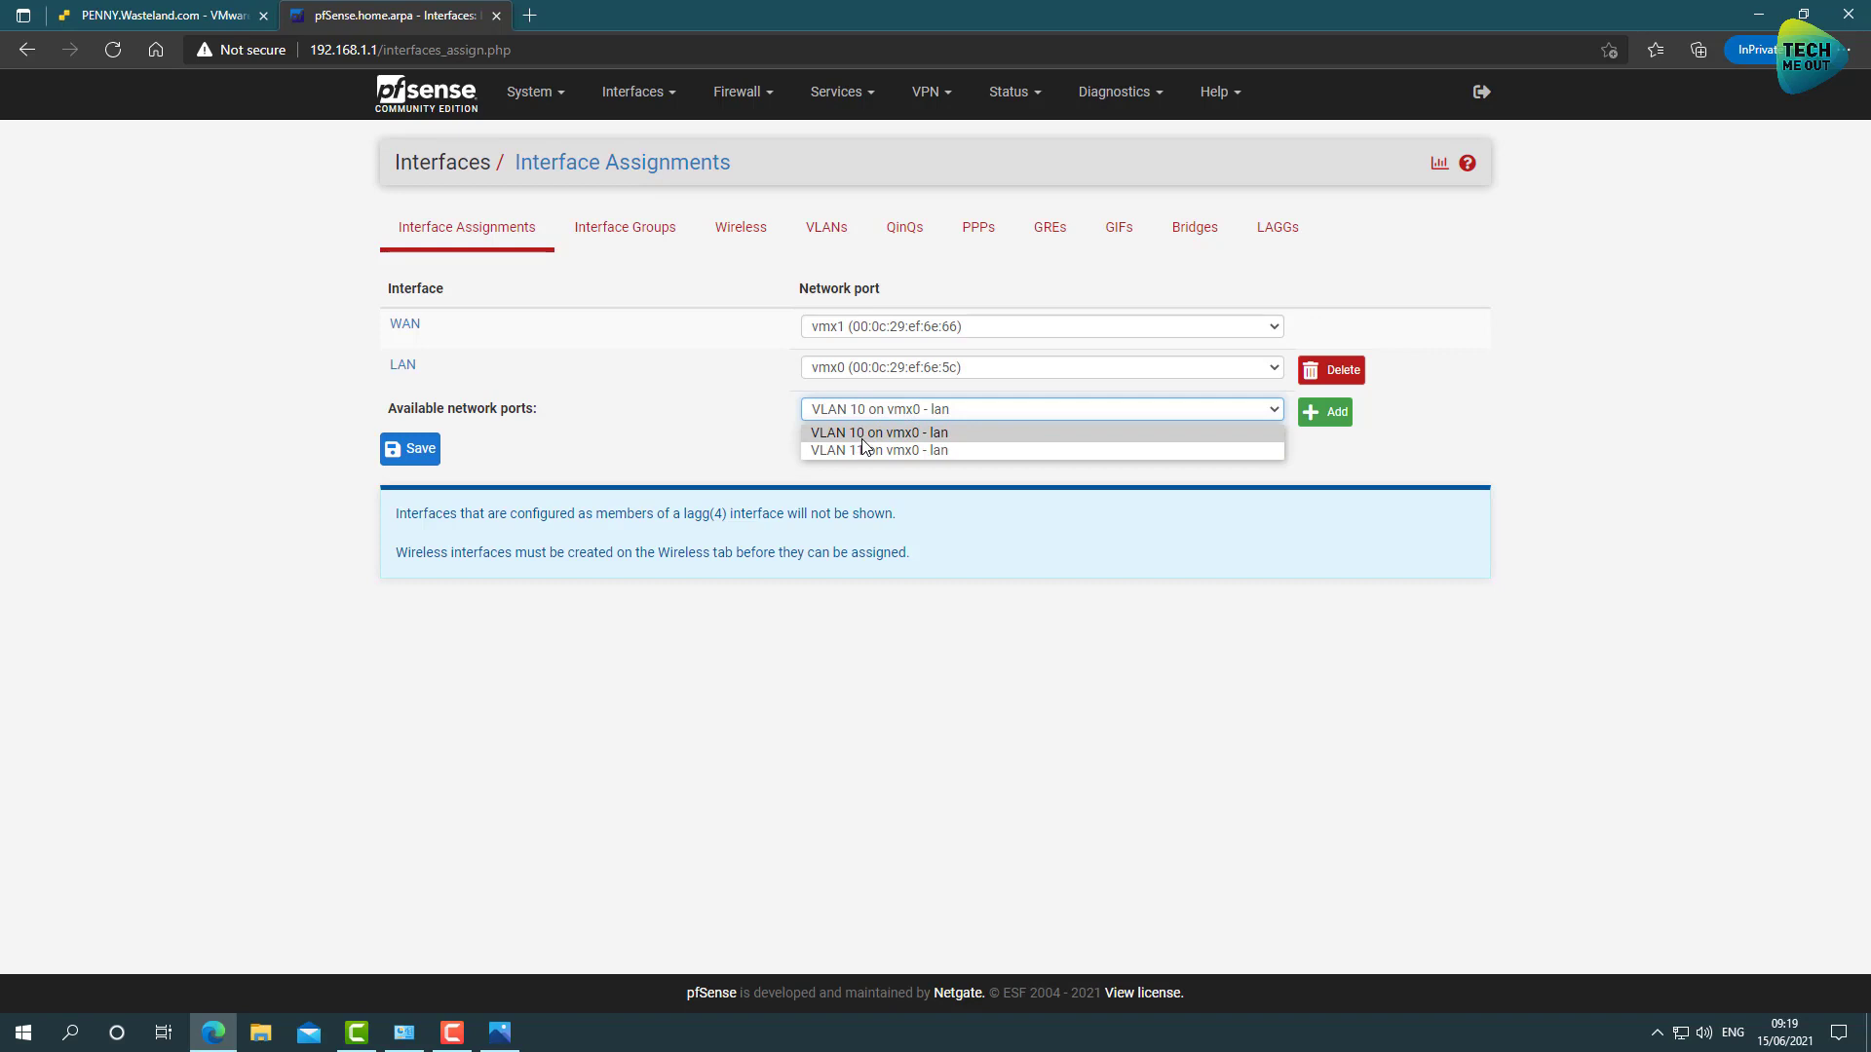
{"action": "left_click", "coordinate": [854, 440]}
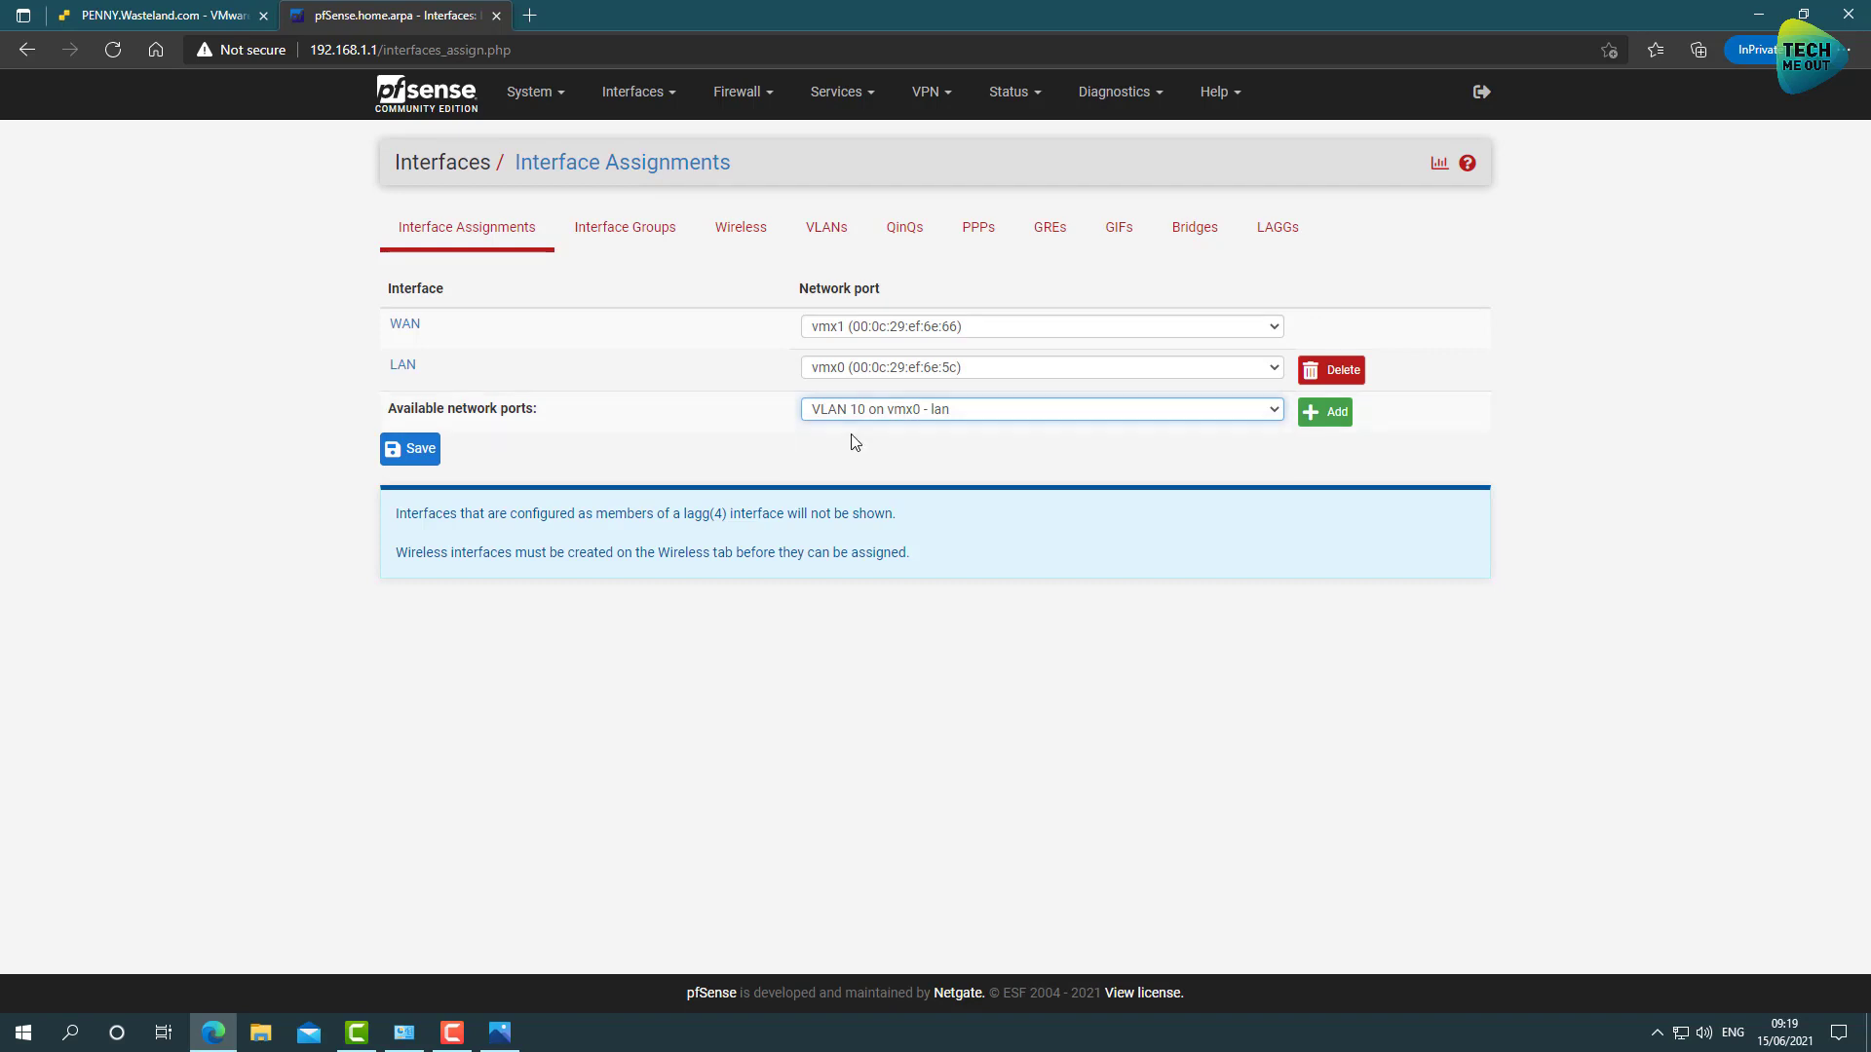
{"action": "left_click", "coordinate": [1311, 419]}
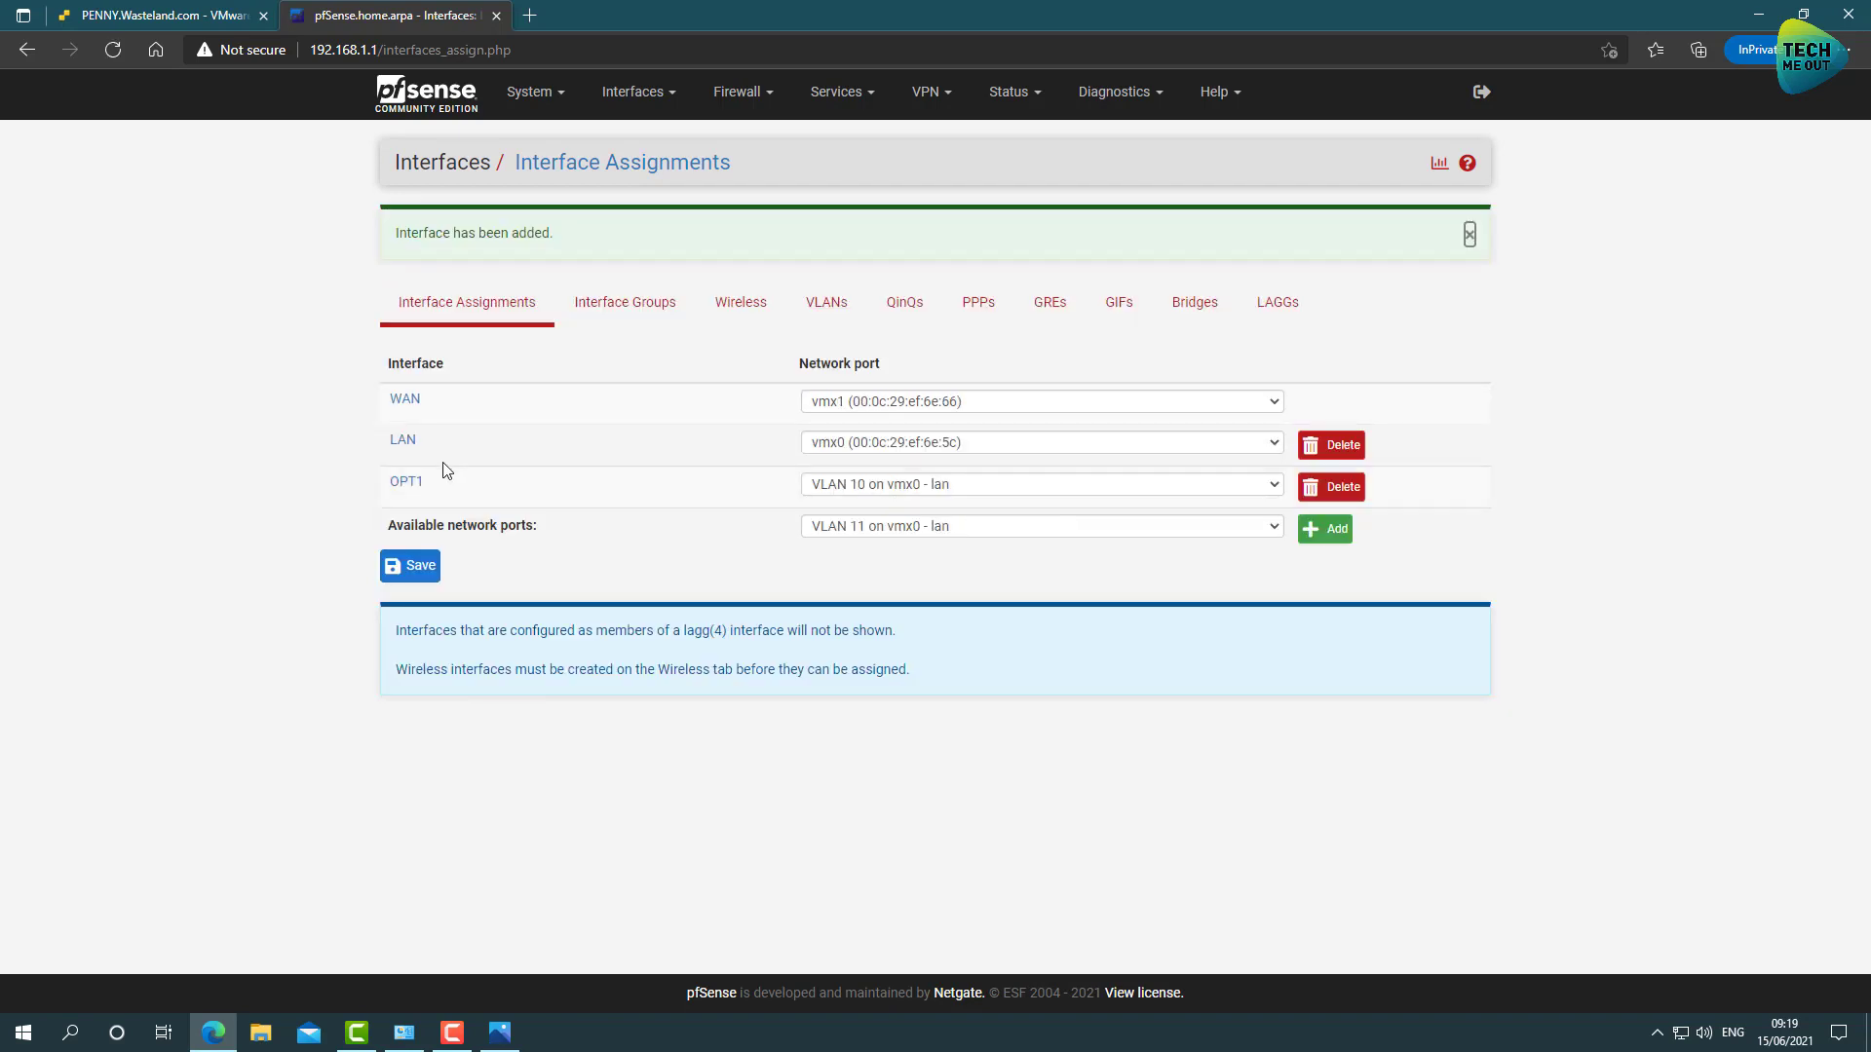
{"action": "left_click", "coordinate": [421, 566]}
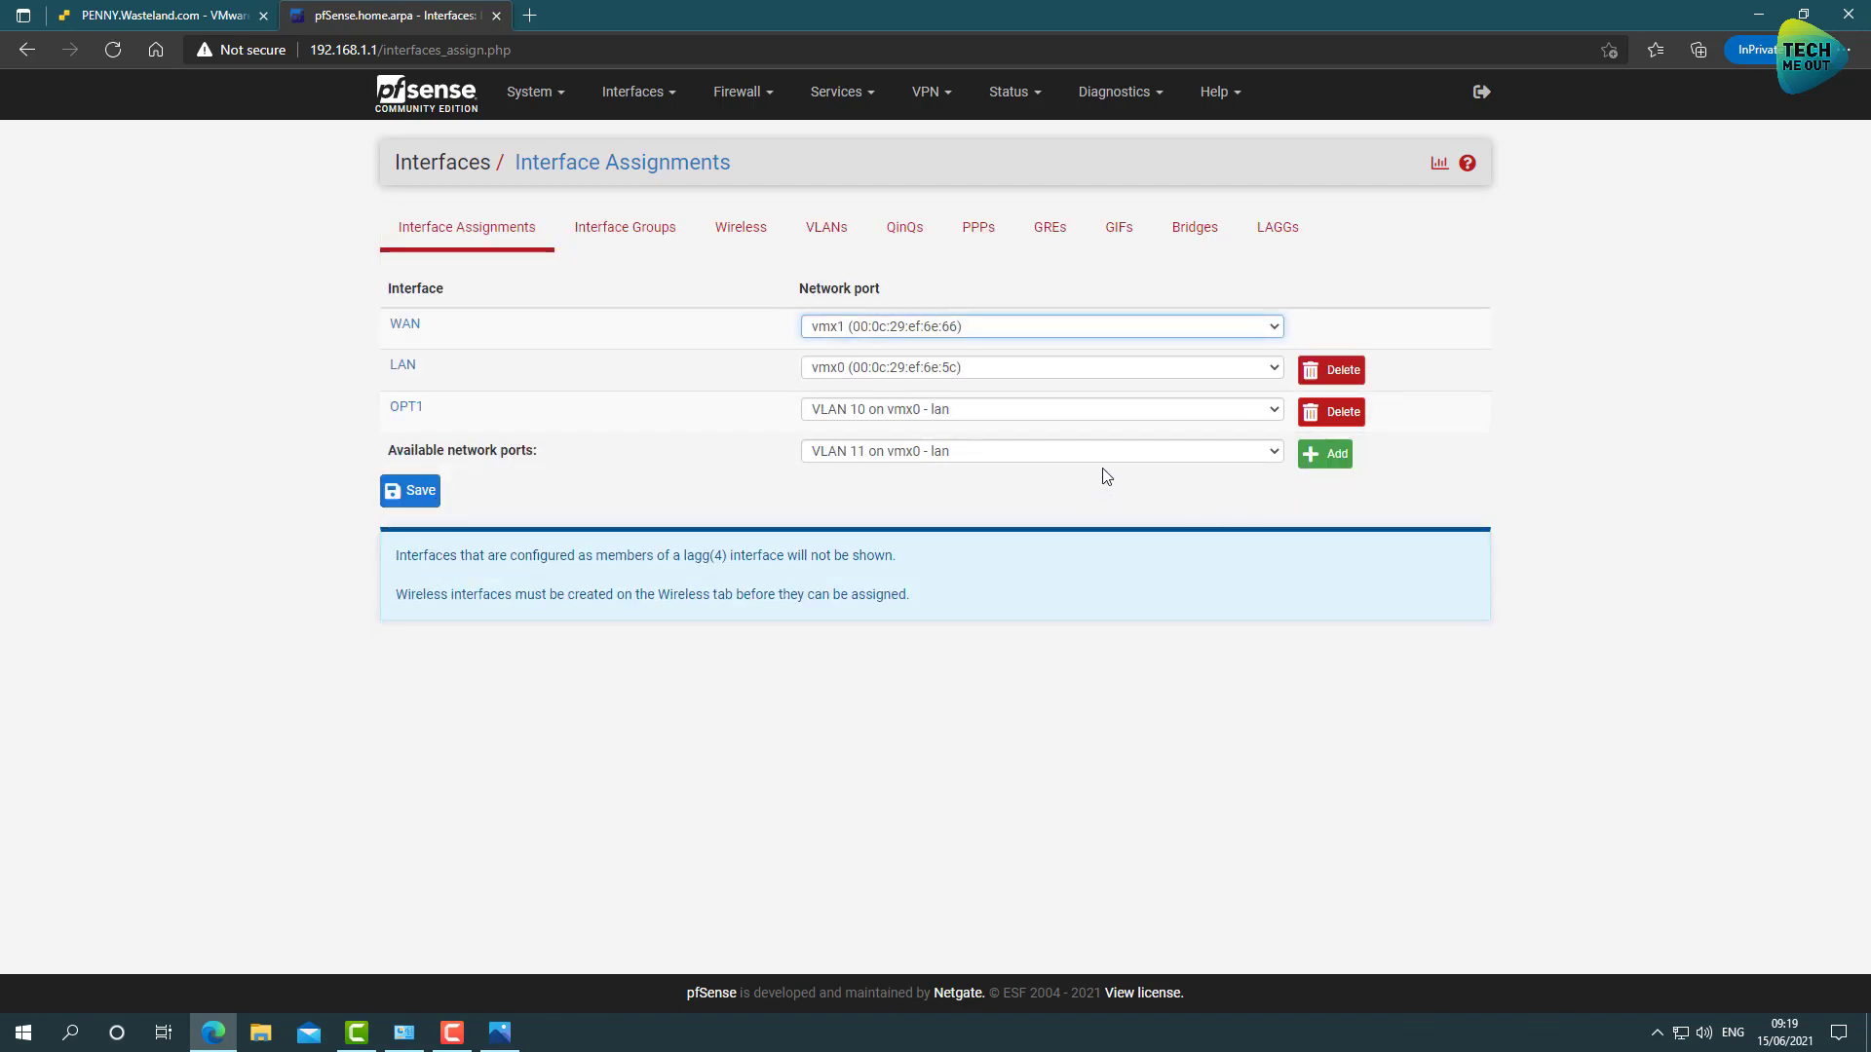
- Assign VLAN 11 on vmx0 as the new OPT2 interface and save
{"action": "left_click", "coordinate": [1080, 458]}
{"action": "left_click", "coordinate": [1076, 474]}
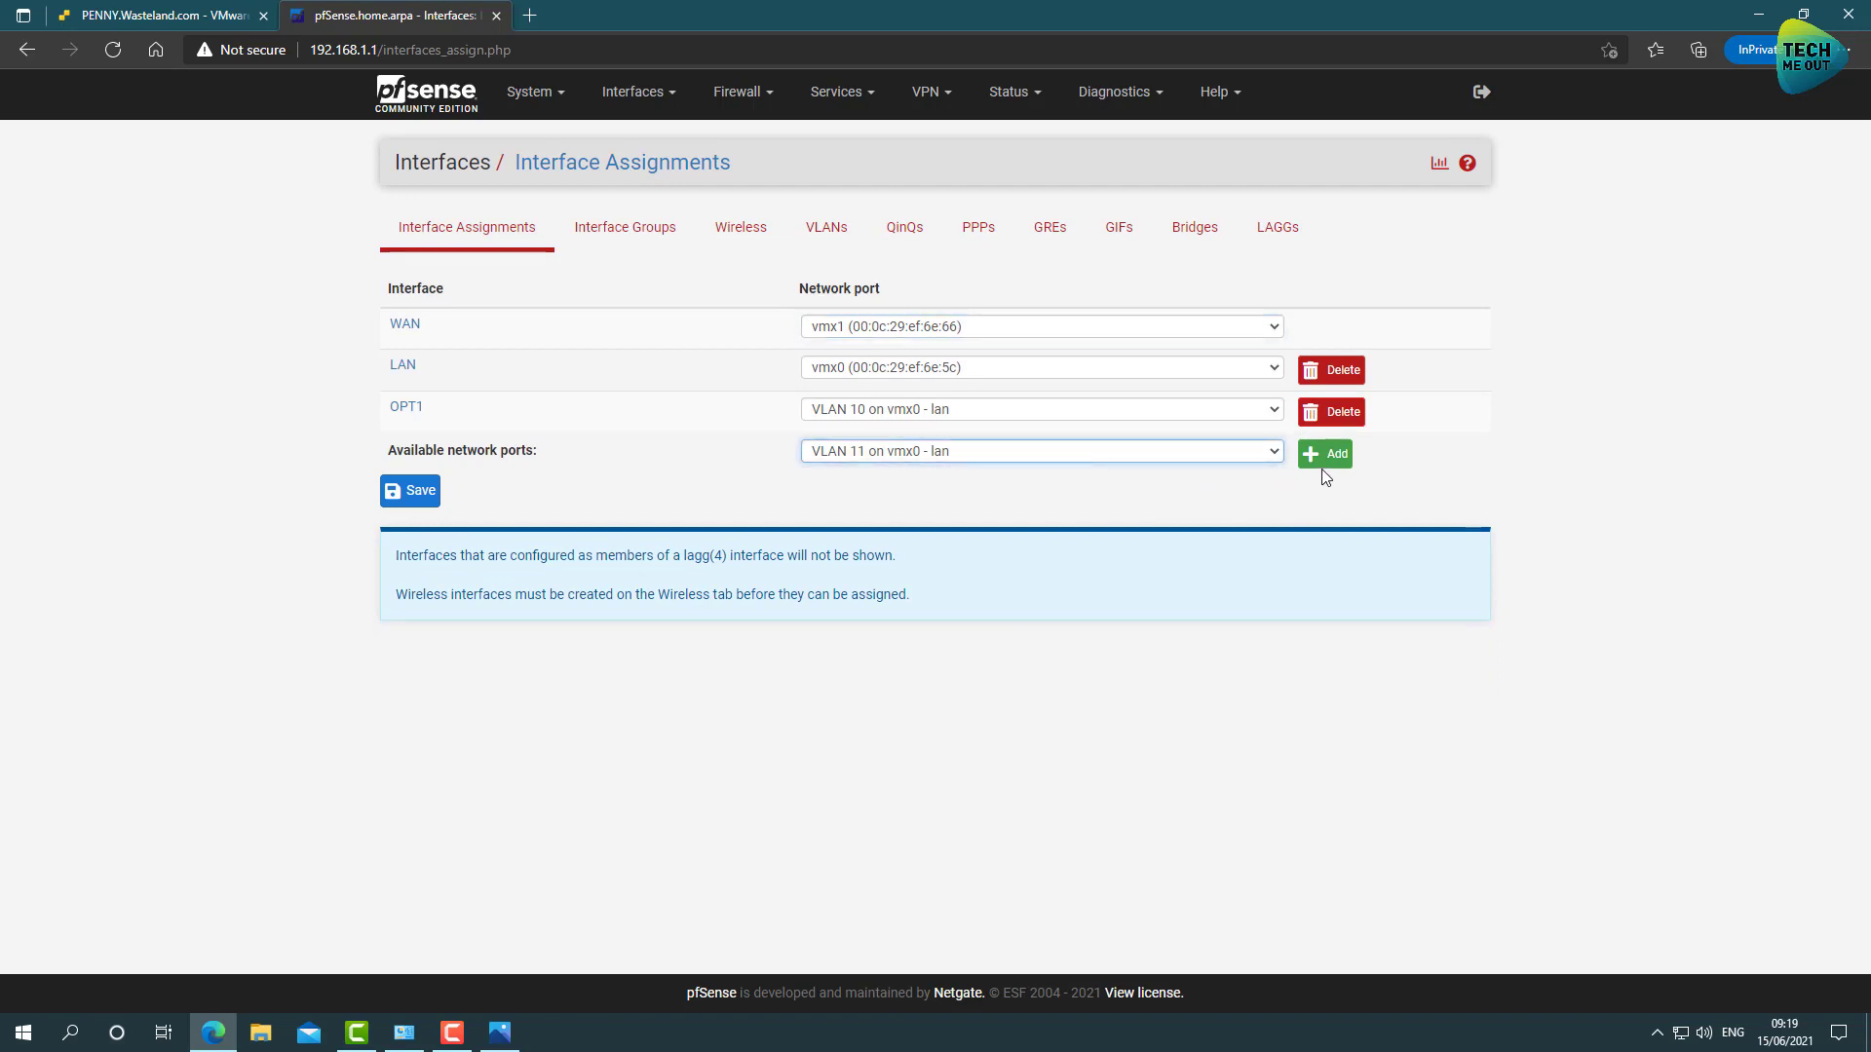
{"action": "left_click", "coordinate": [1325, 454]}
{"action": "left_click", "coordinate": [410, 568]}
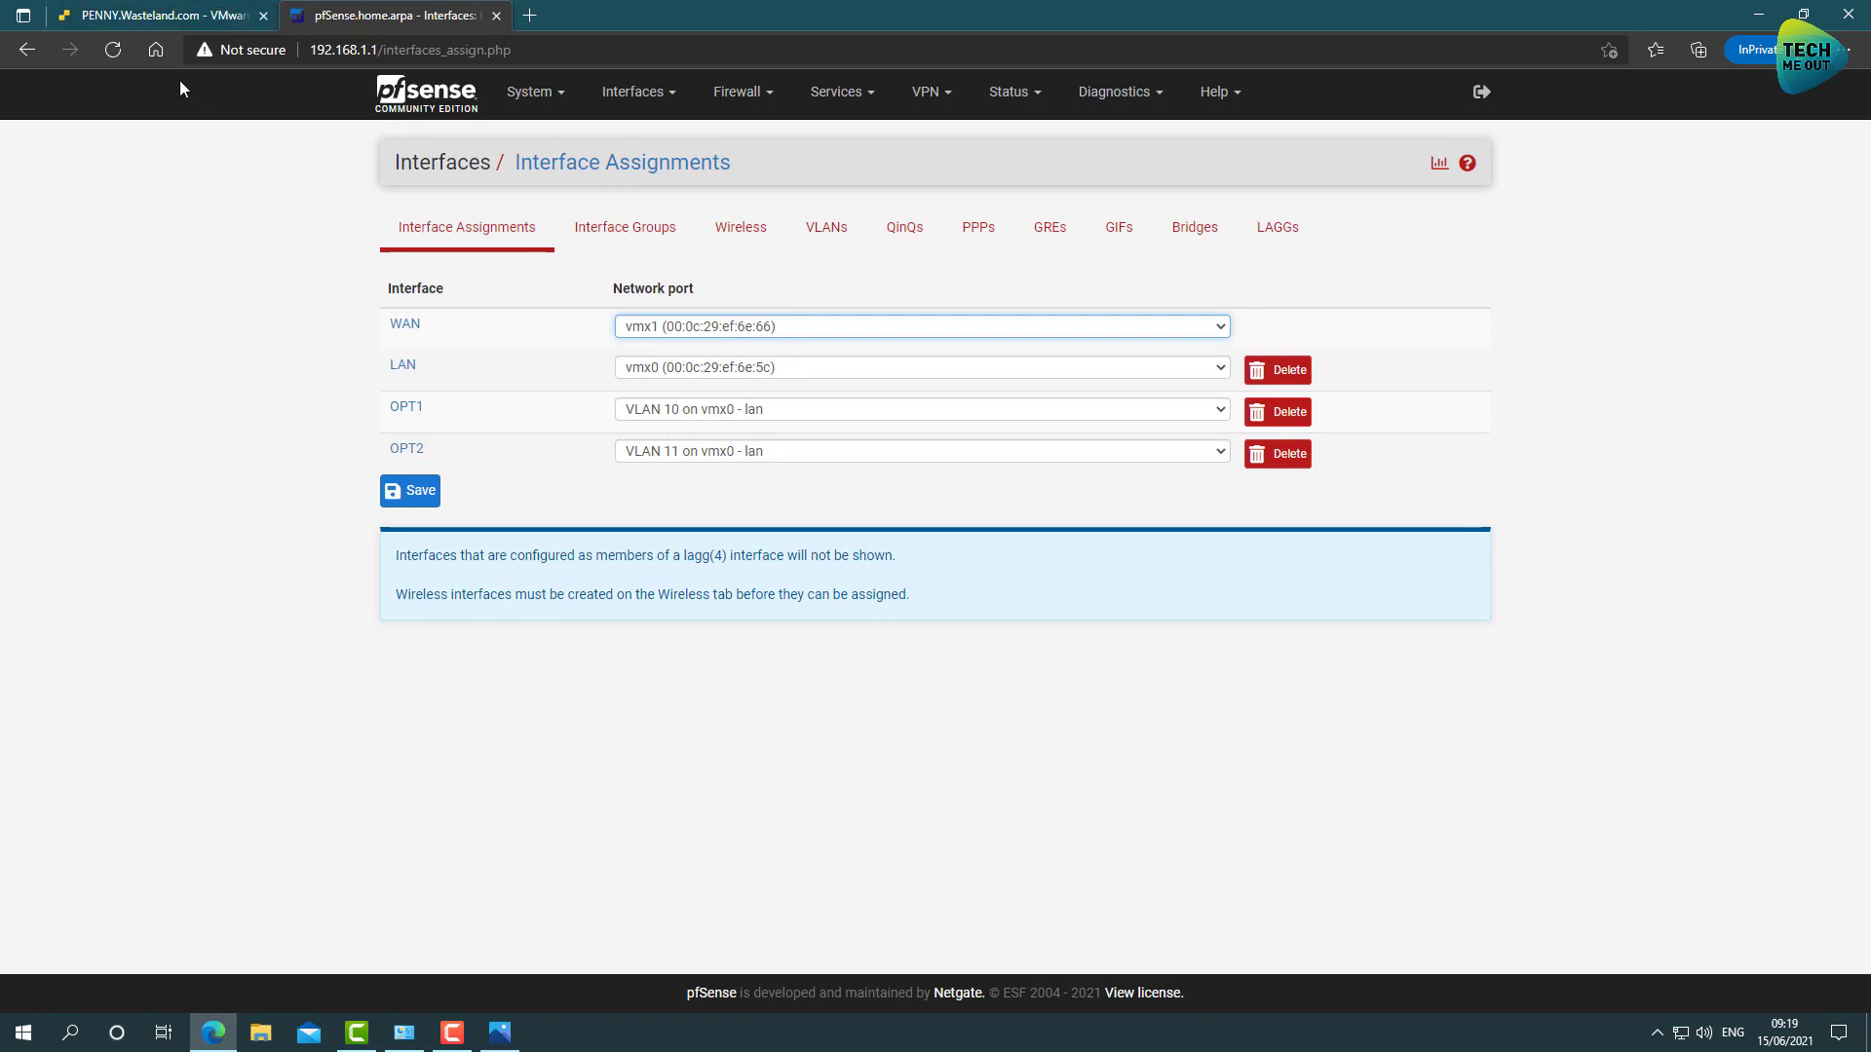
- Recheck the ESXi port groups, then bring up the OPT1 interface settings
{"action": "left_click", "coordinate": [159, 22]}
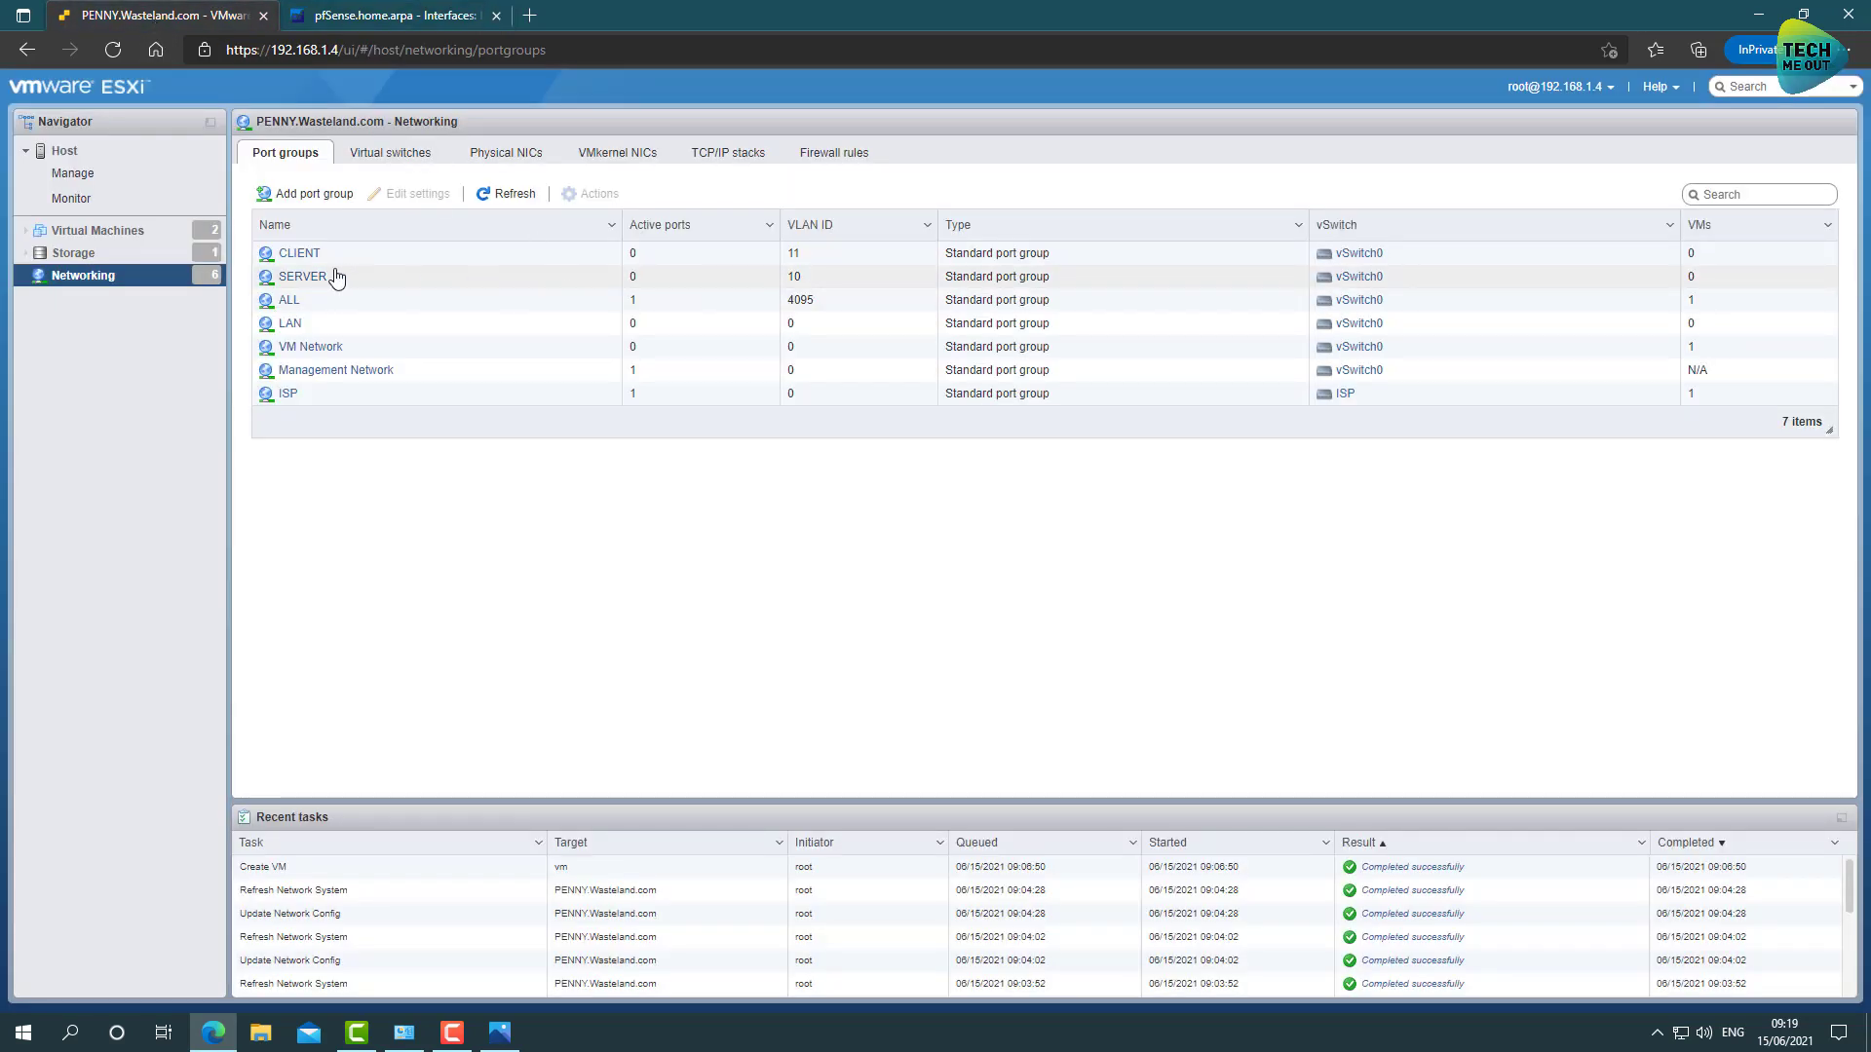
{"action": "left_click", "coordinate": [395, 15]}
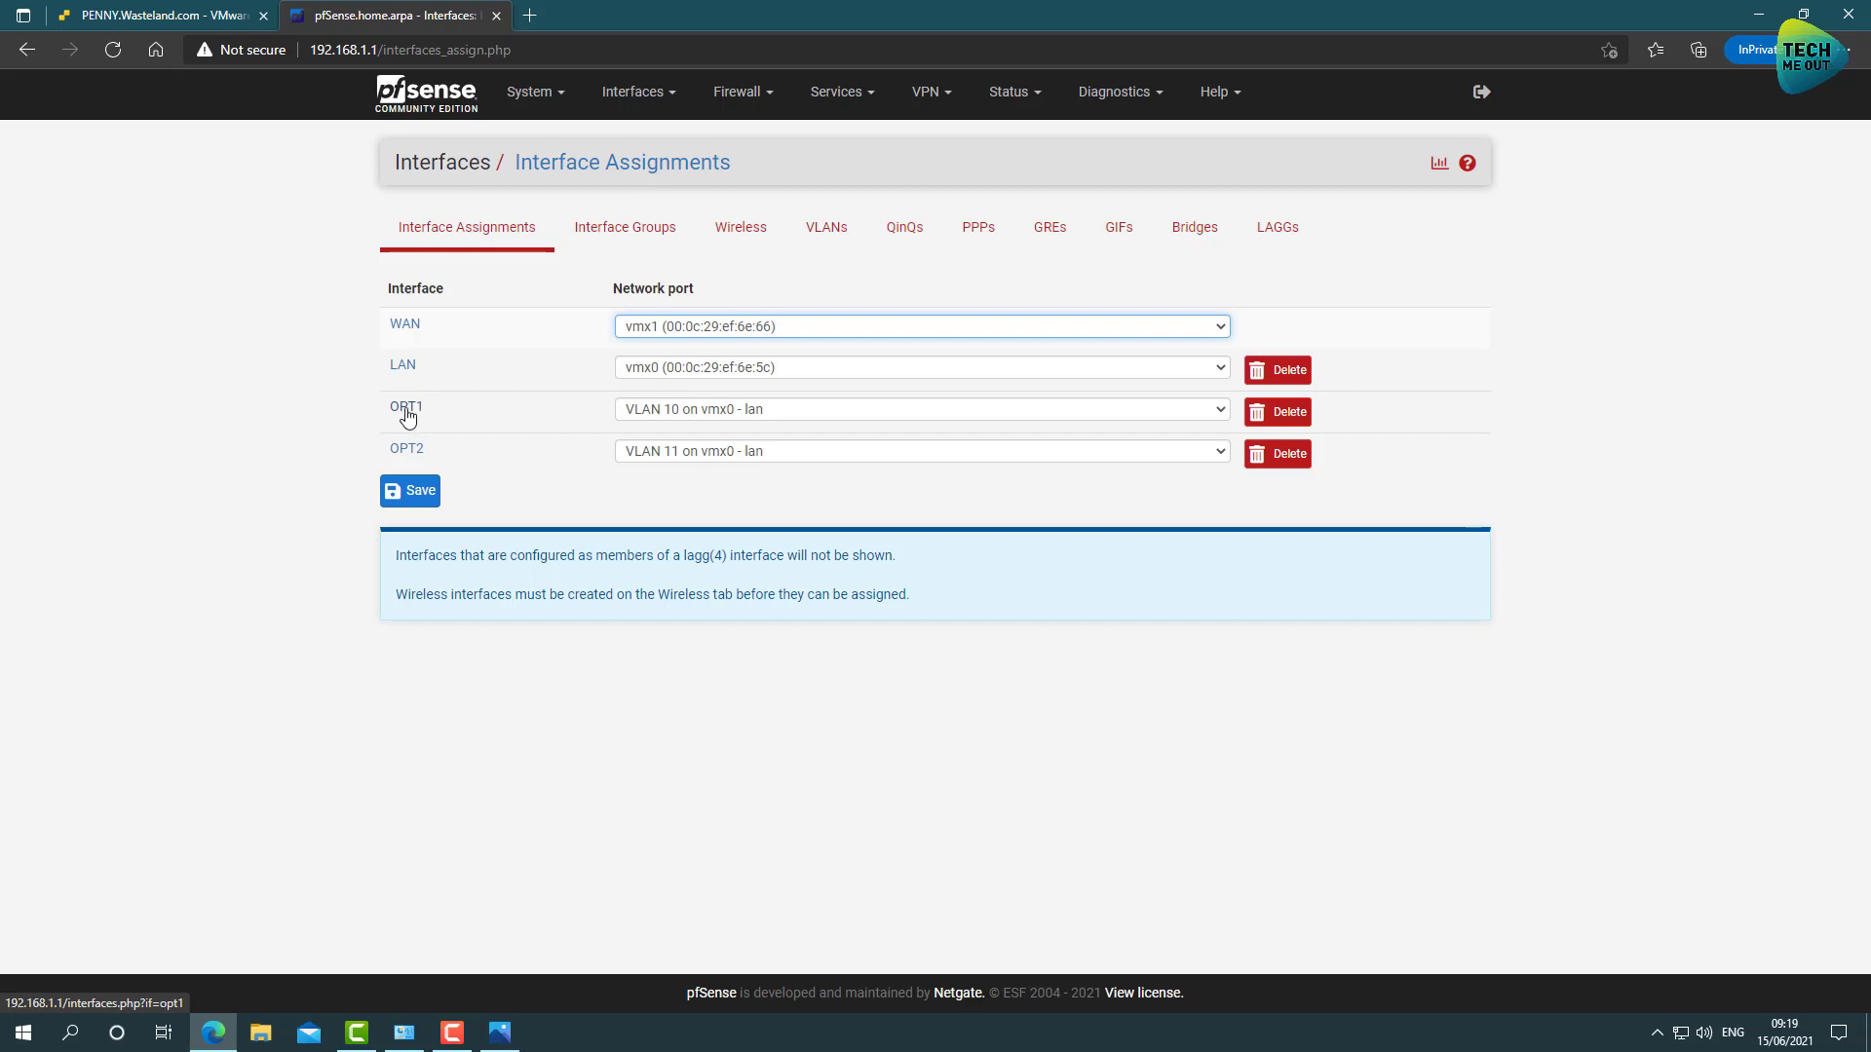
{"action": "left_click", "coordinate": [406, 414]}
- Rename OPT1 to SERVER with static IPv4 192.168.10.1/24, then save and apply
{"action": "double_click", "coordinate": [655, 301]}
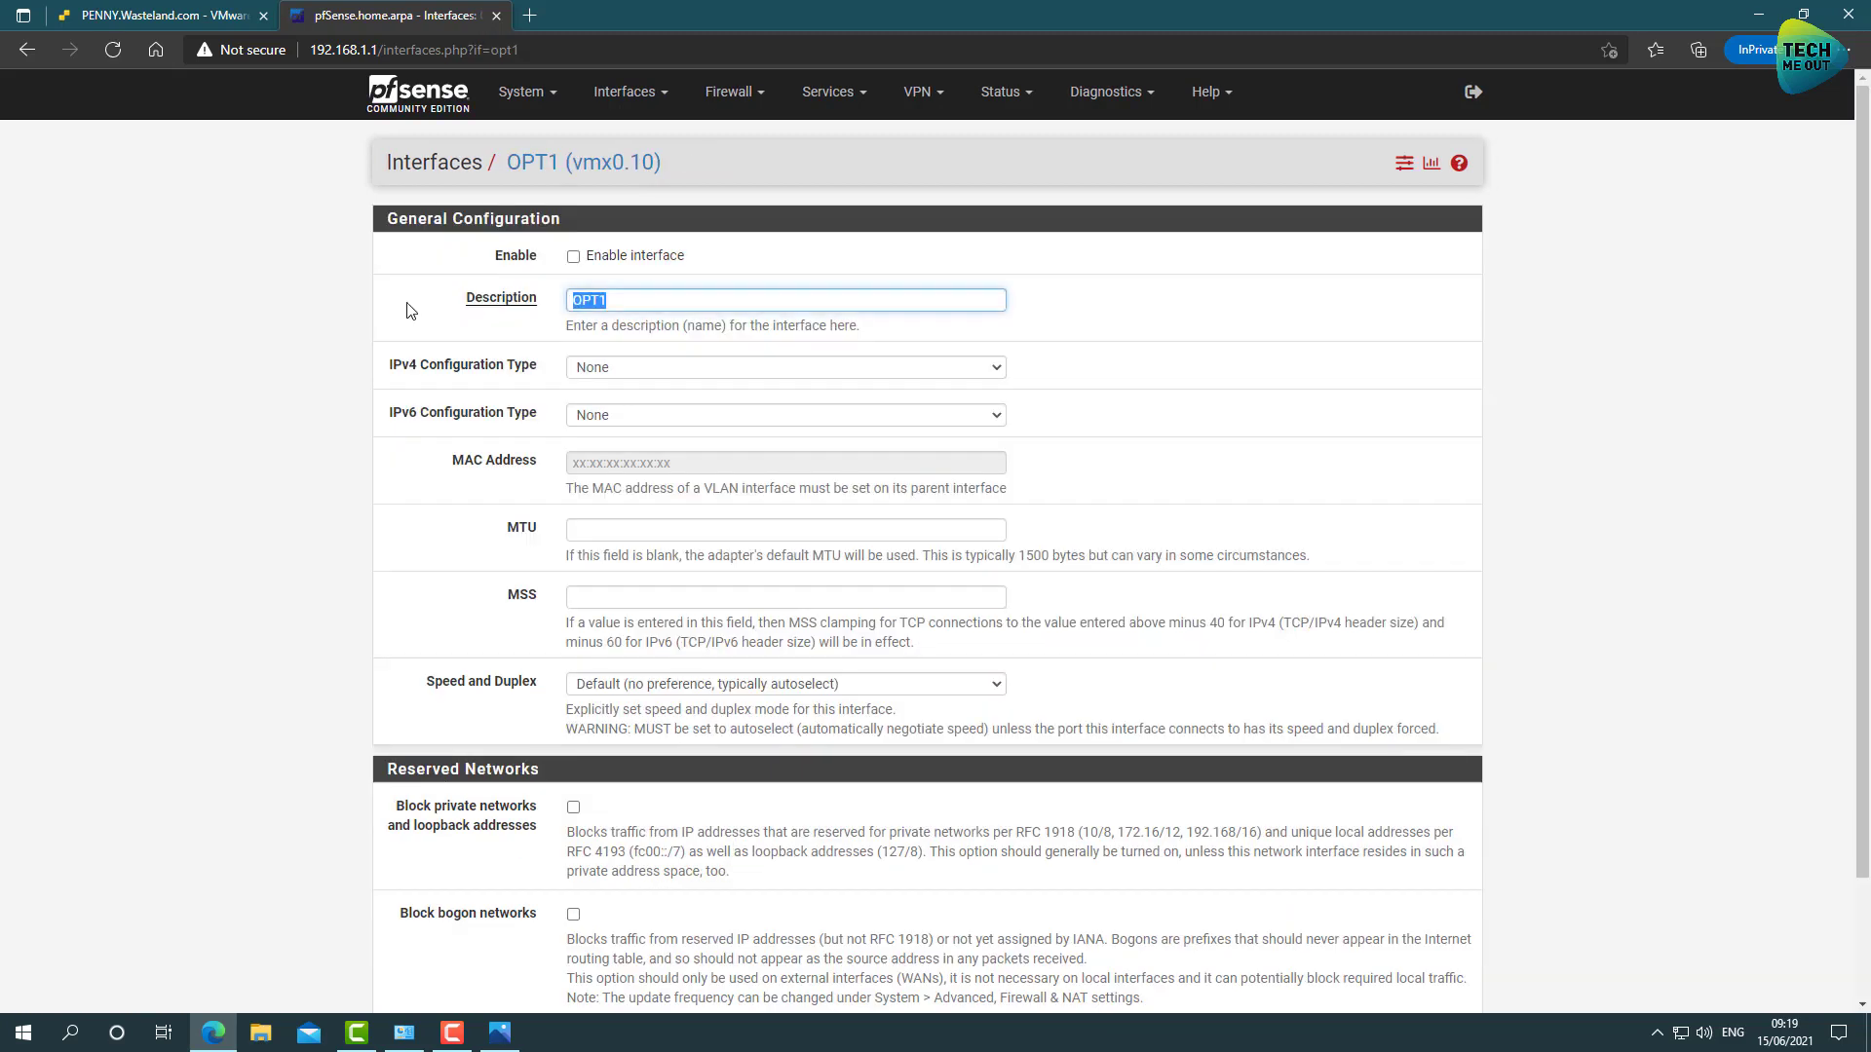
{"action": "type", "text": "SERVER"}
{"action": "left_click", "coordinate": [643, 374]}
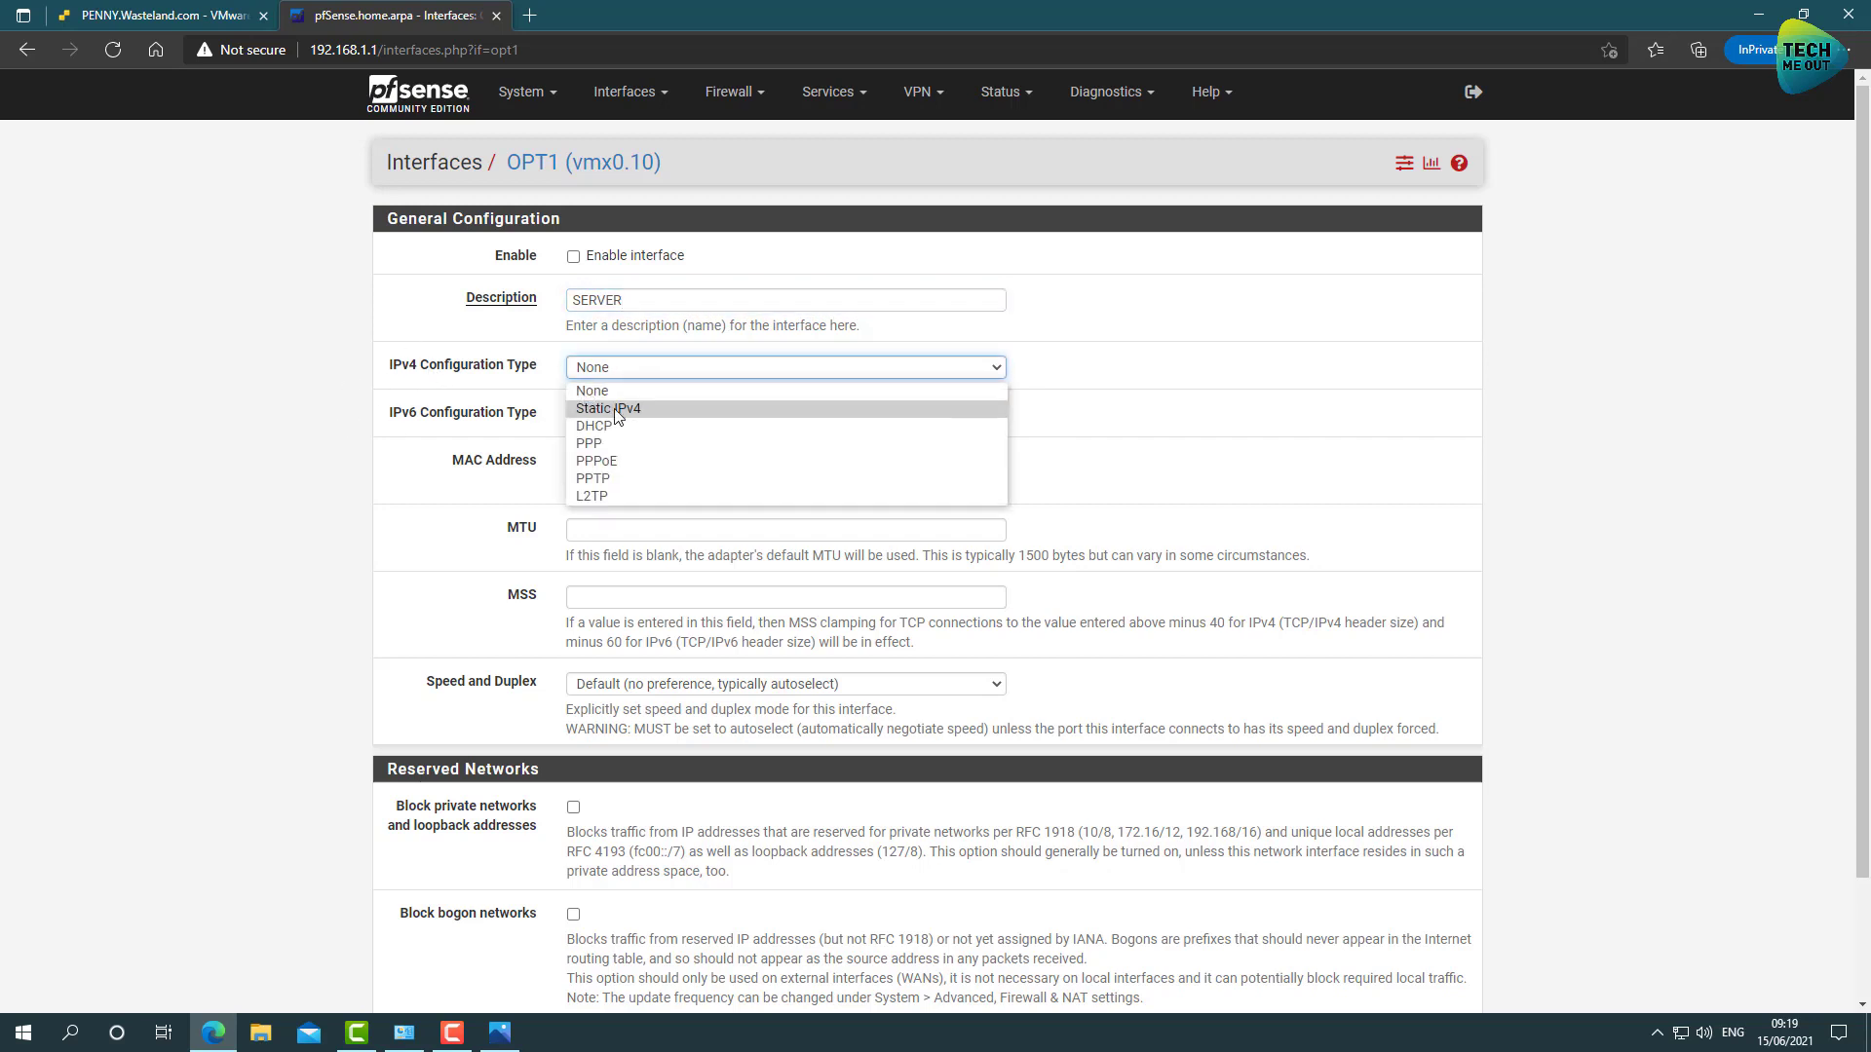
{"action": "left_click", "coordinate": [636, 408]}
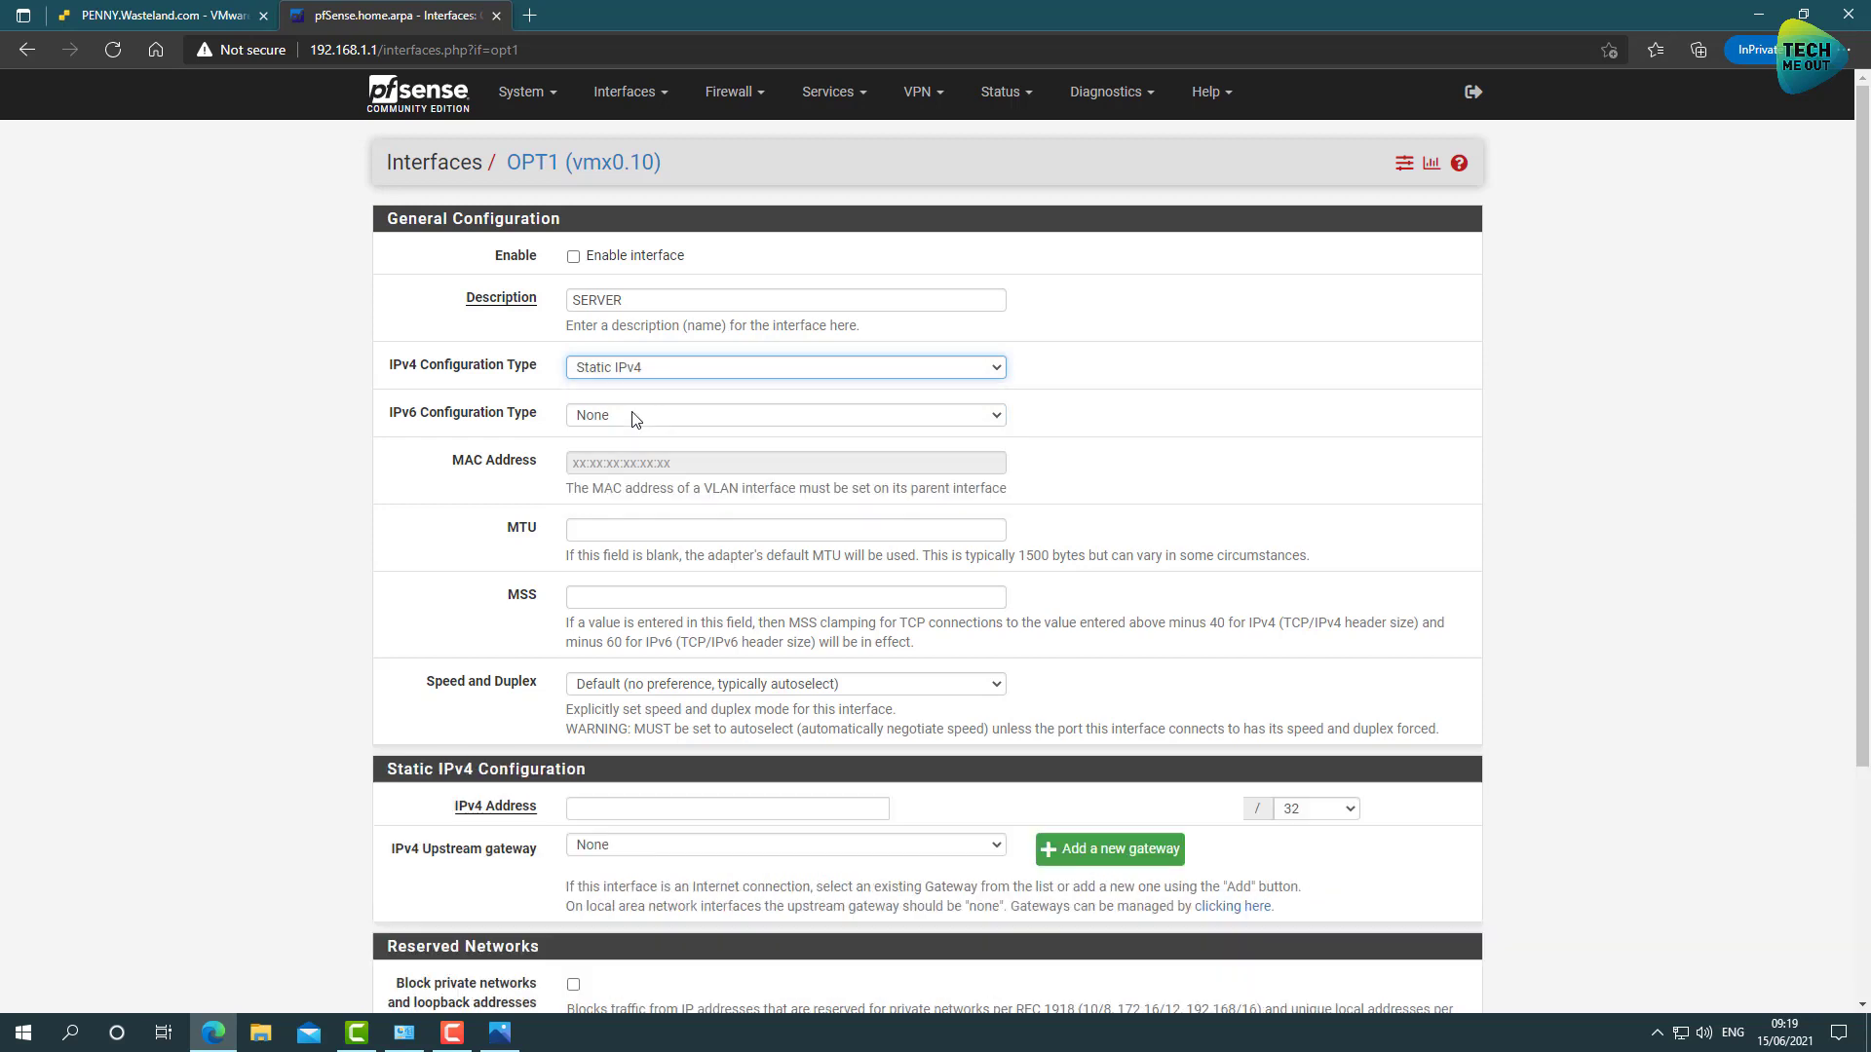
{"action": "scroll", "coordinate": [326, 564], "scroll_direction": "down", "scroll_amount": 2}
{"action": "left_click", "coordinate": [633, 673]}
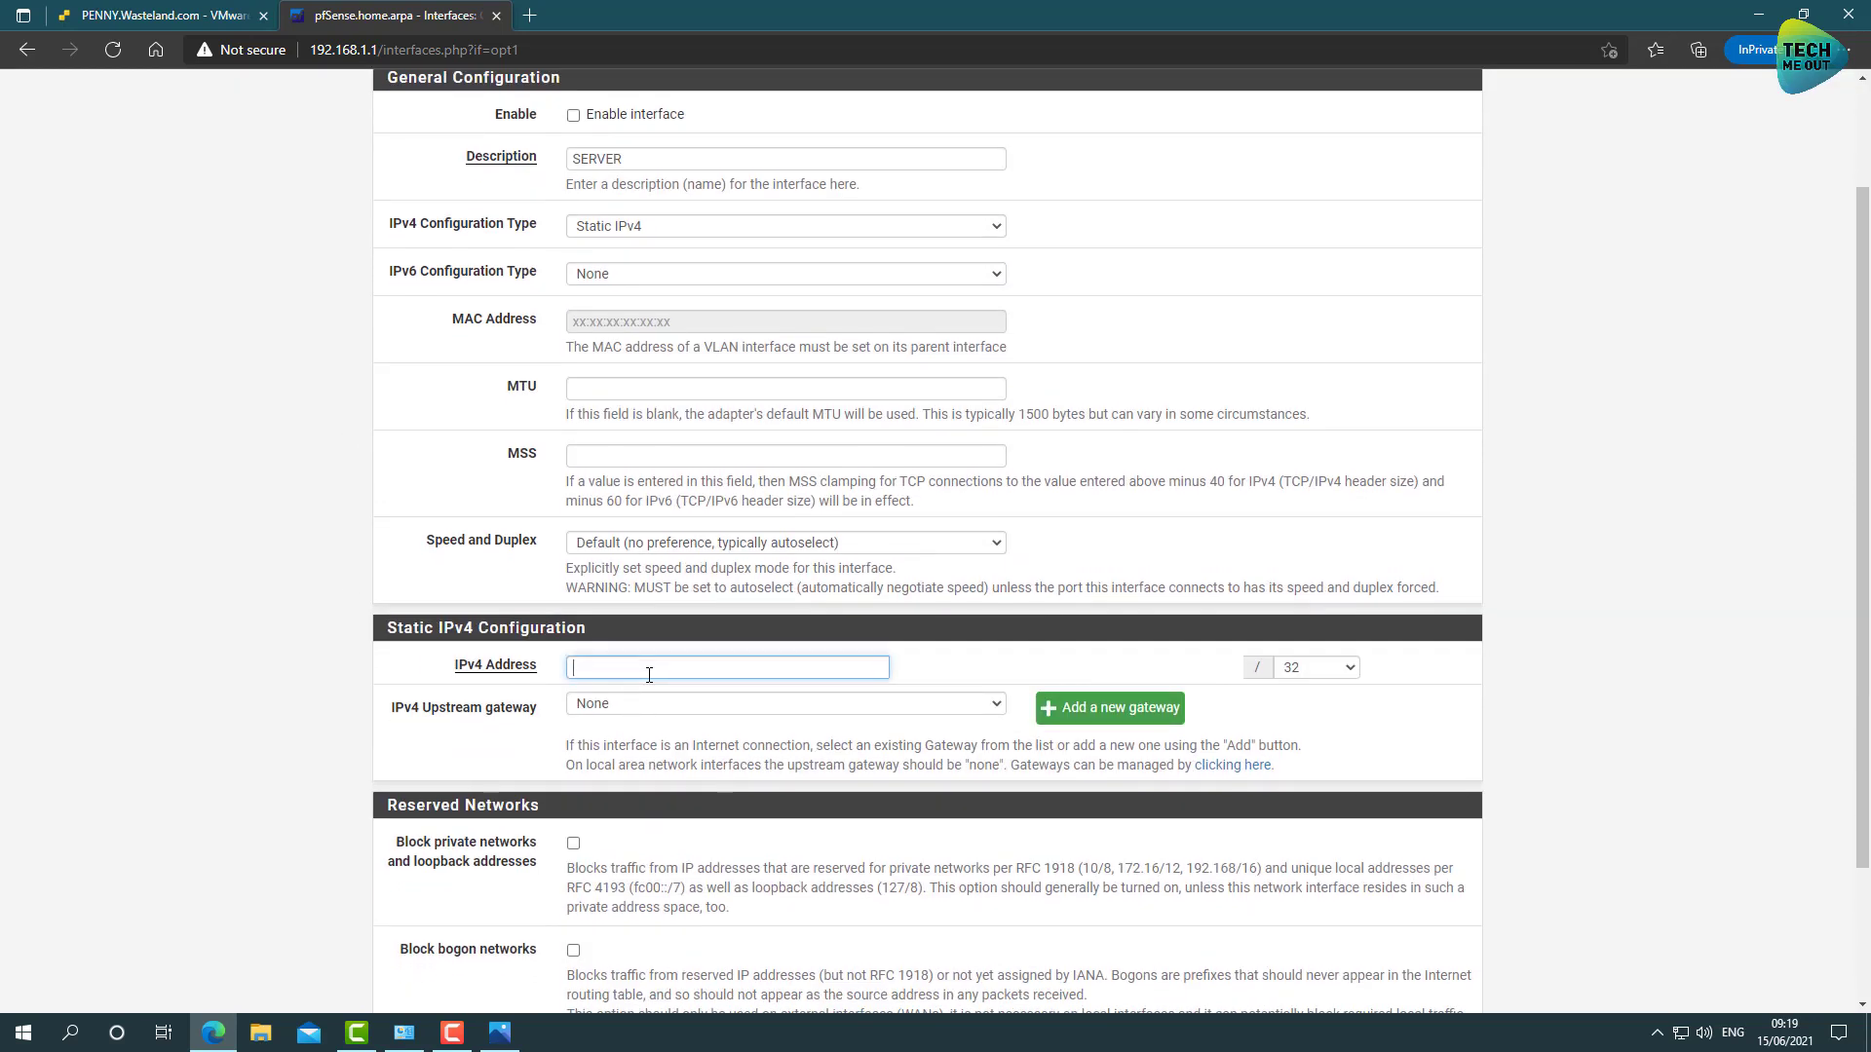
{"action": "type", "text": "192.168.10.1"}
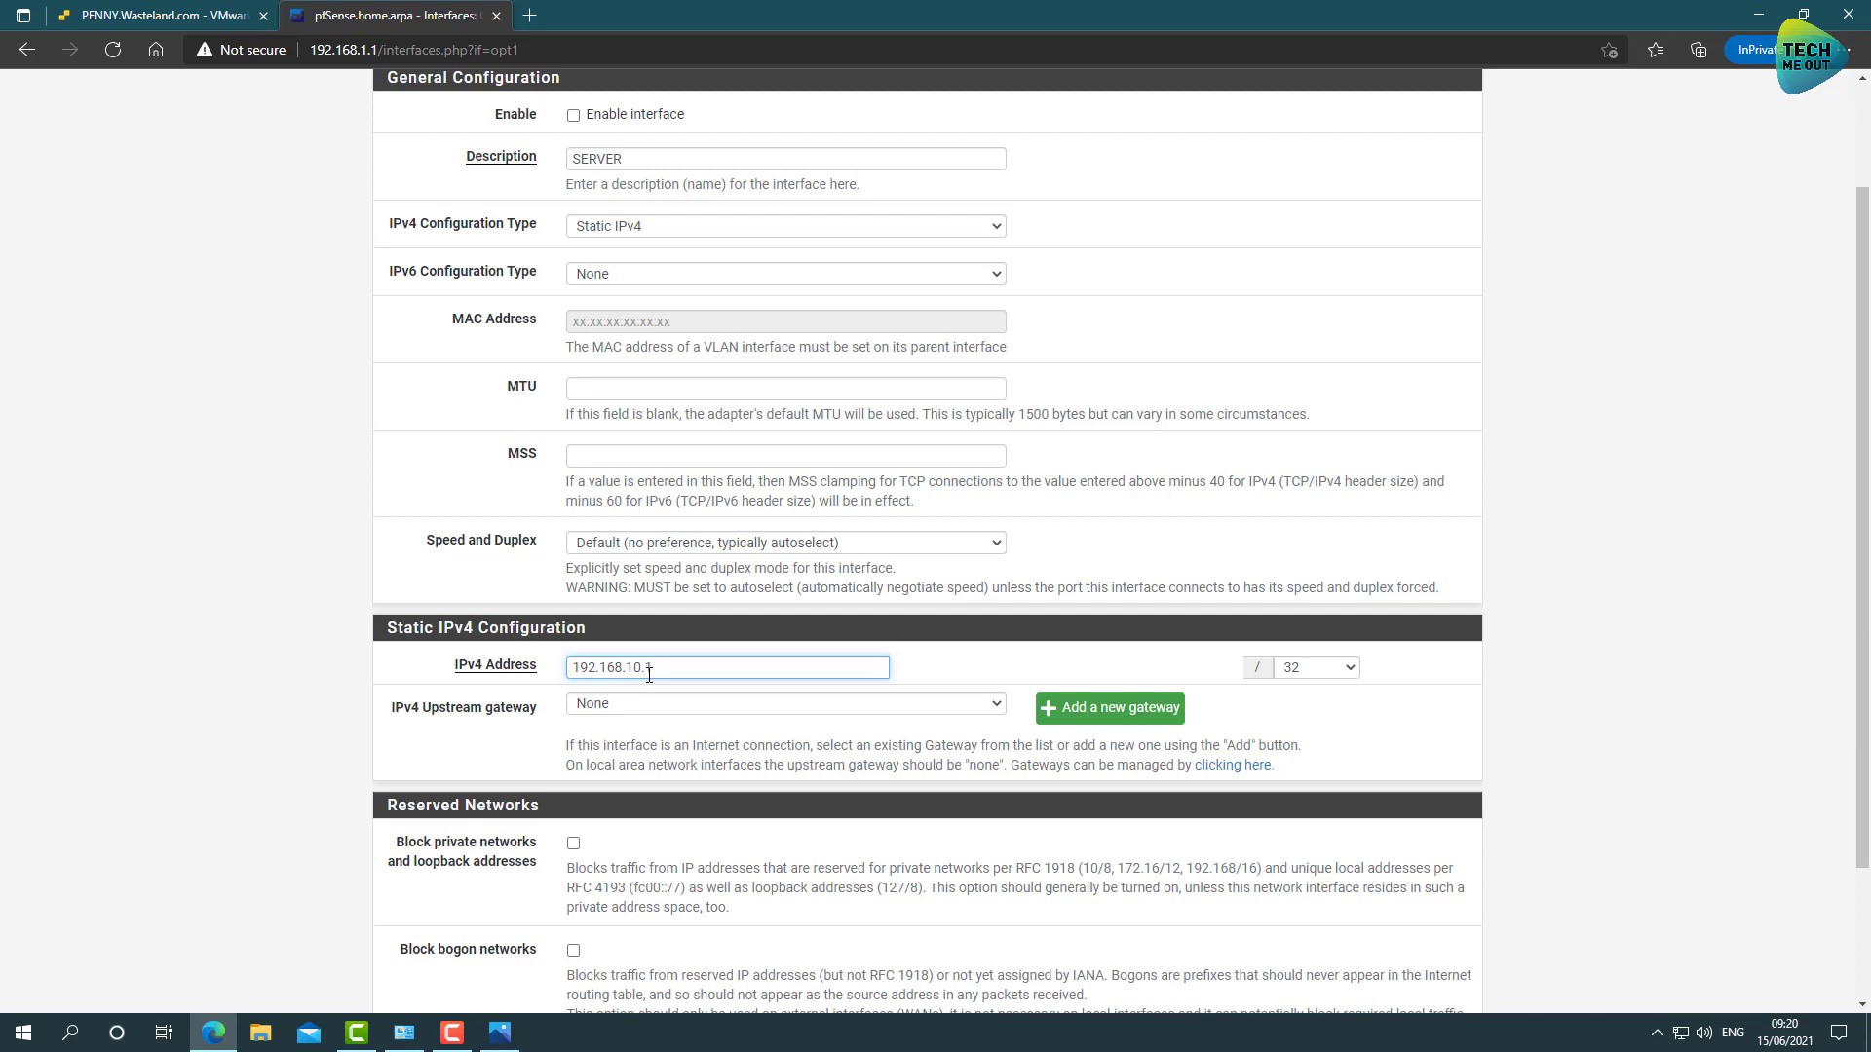
{"action": "left_click", "coordinate": [1314, 668]}
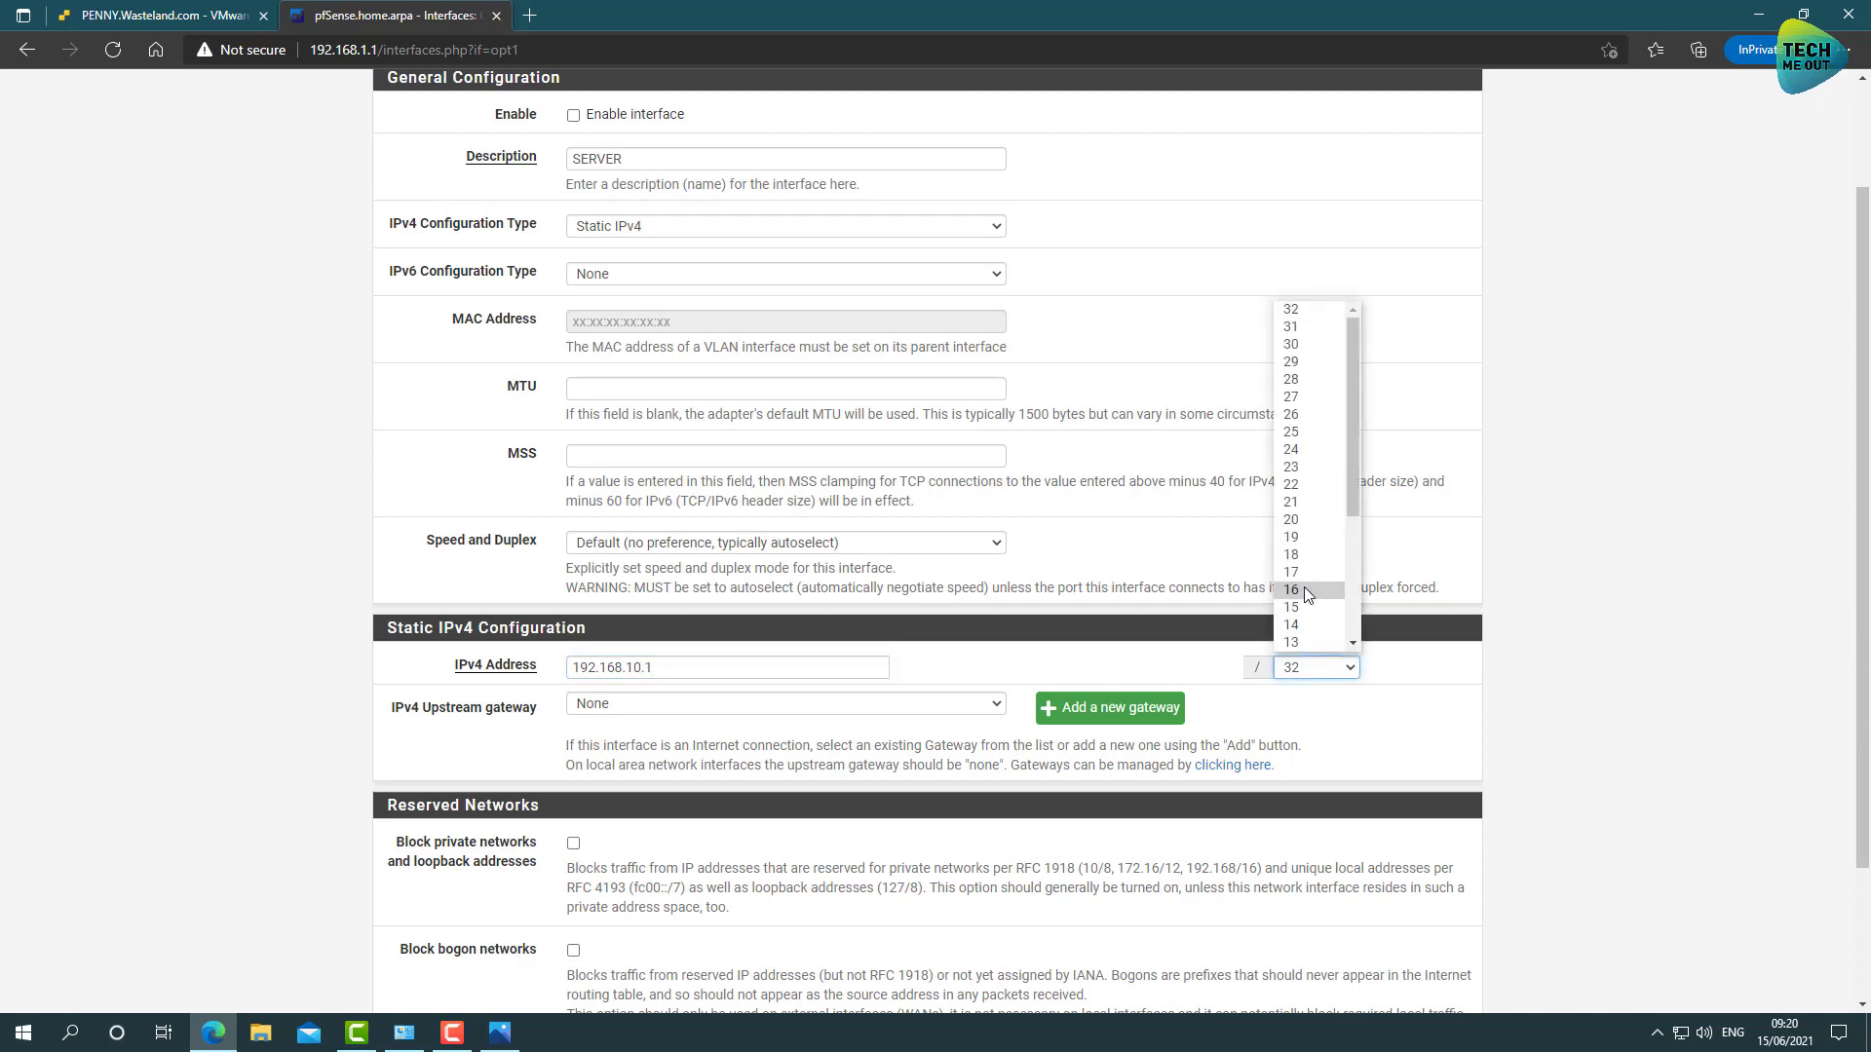
{"action": "left_click", "coordinate": [1296, 449]}
{"action": "scroll", "coordinate": [669, 822], "scroll_direction": "down", "scroll_amount": 2}
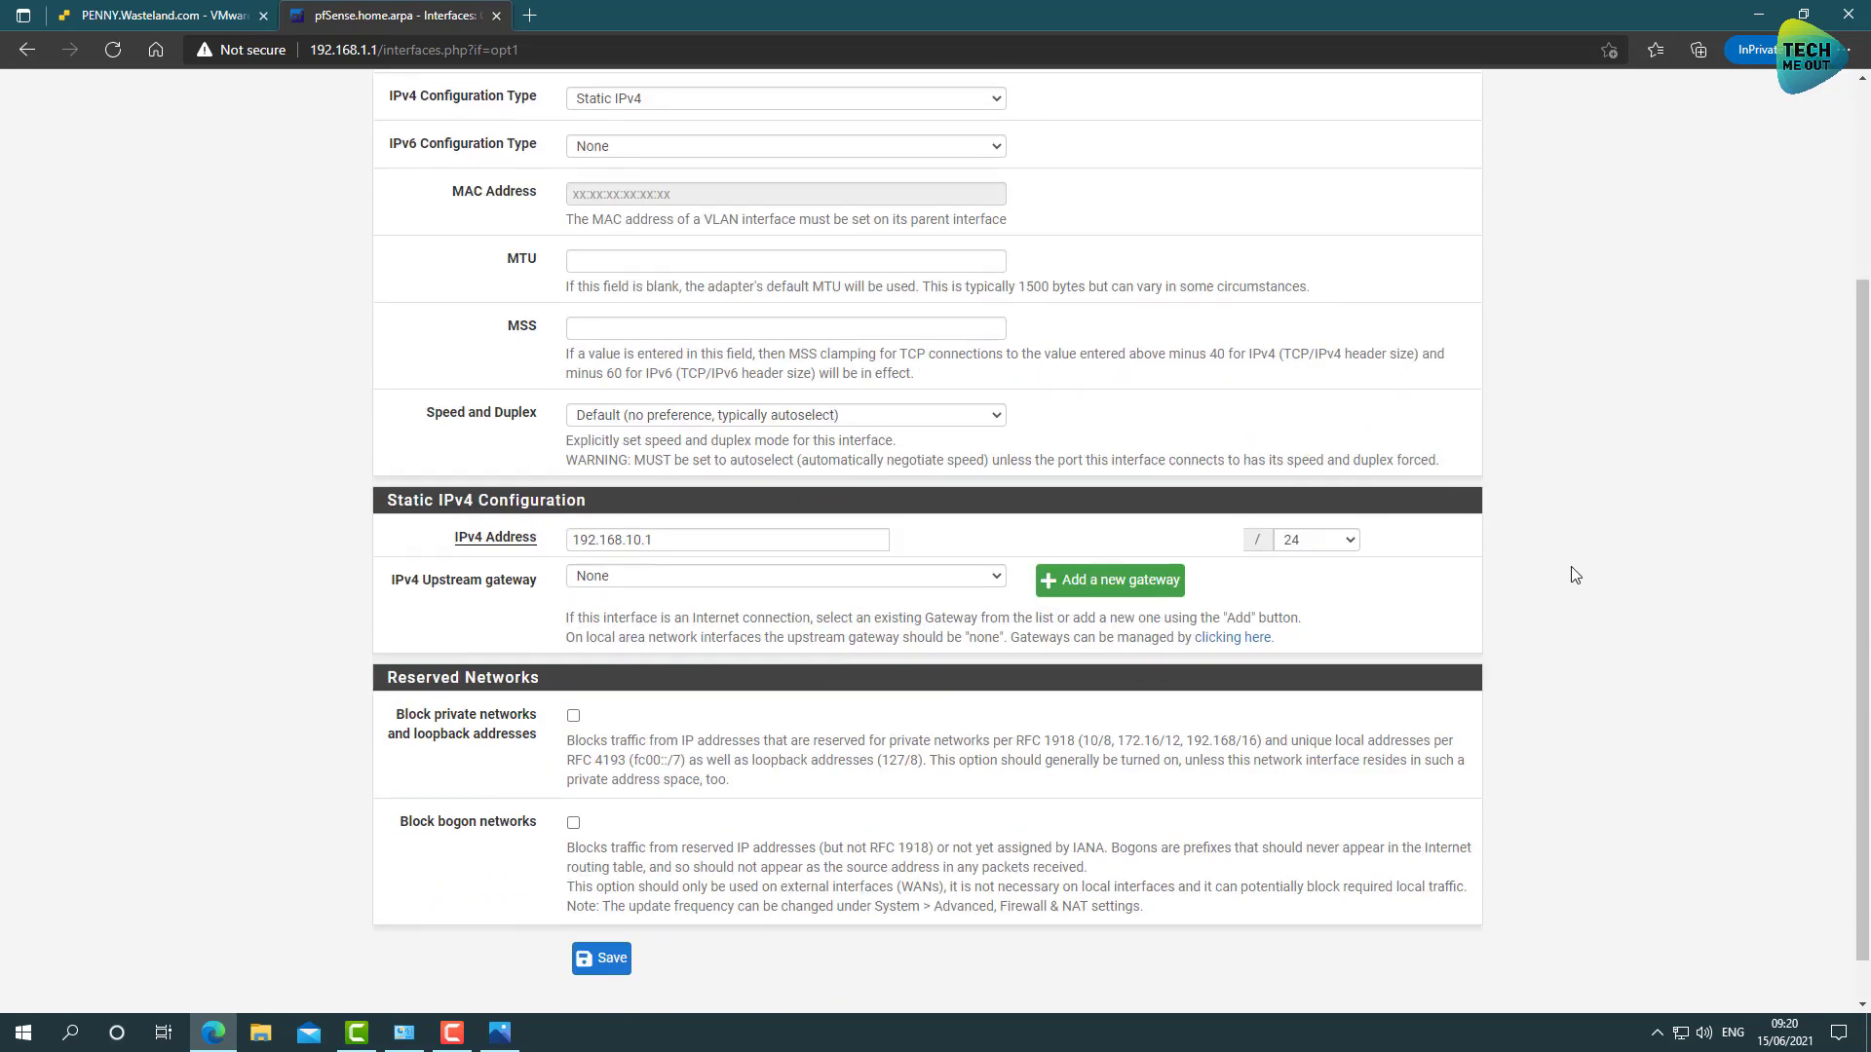
{"action": "left_click", "coordinate": [611, 912]}
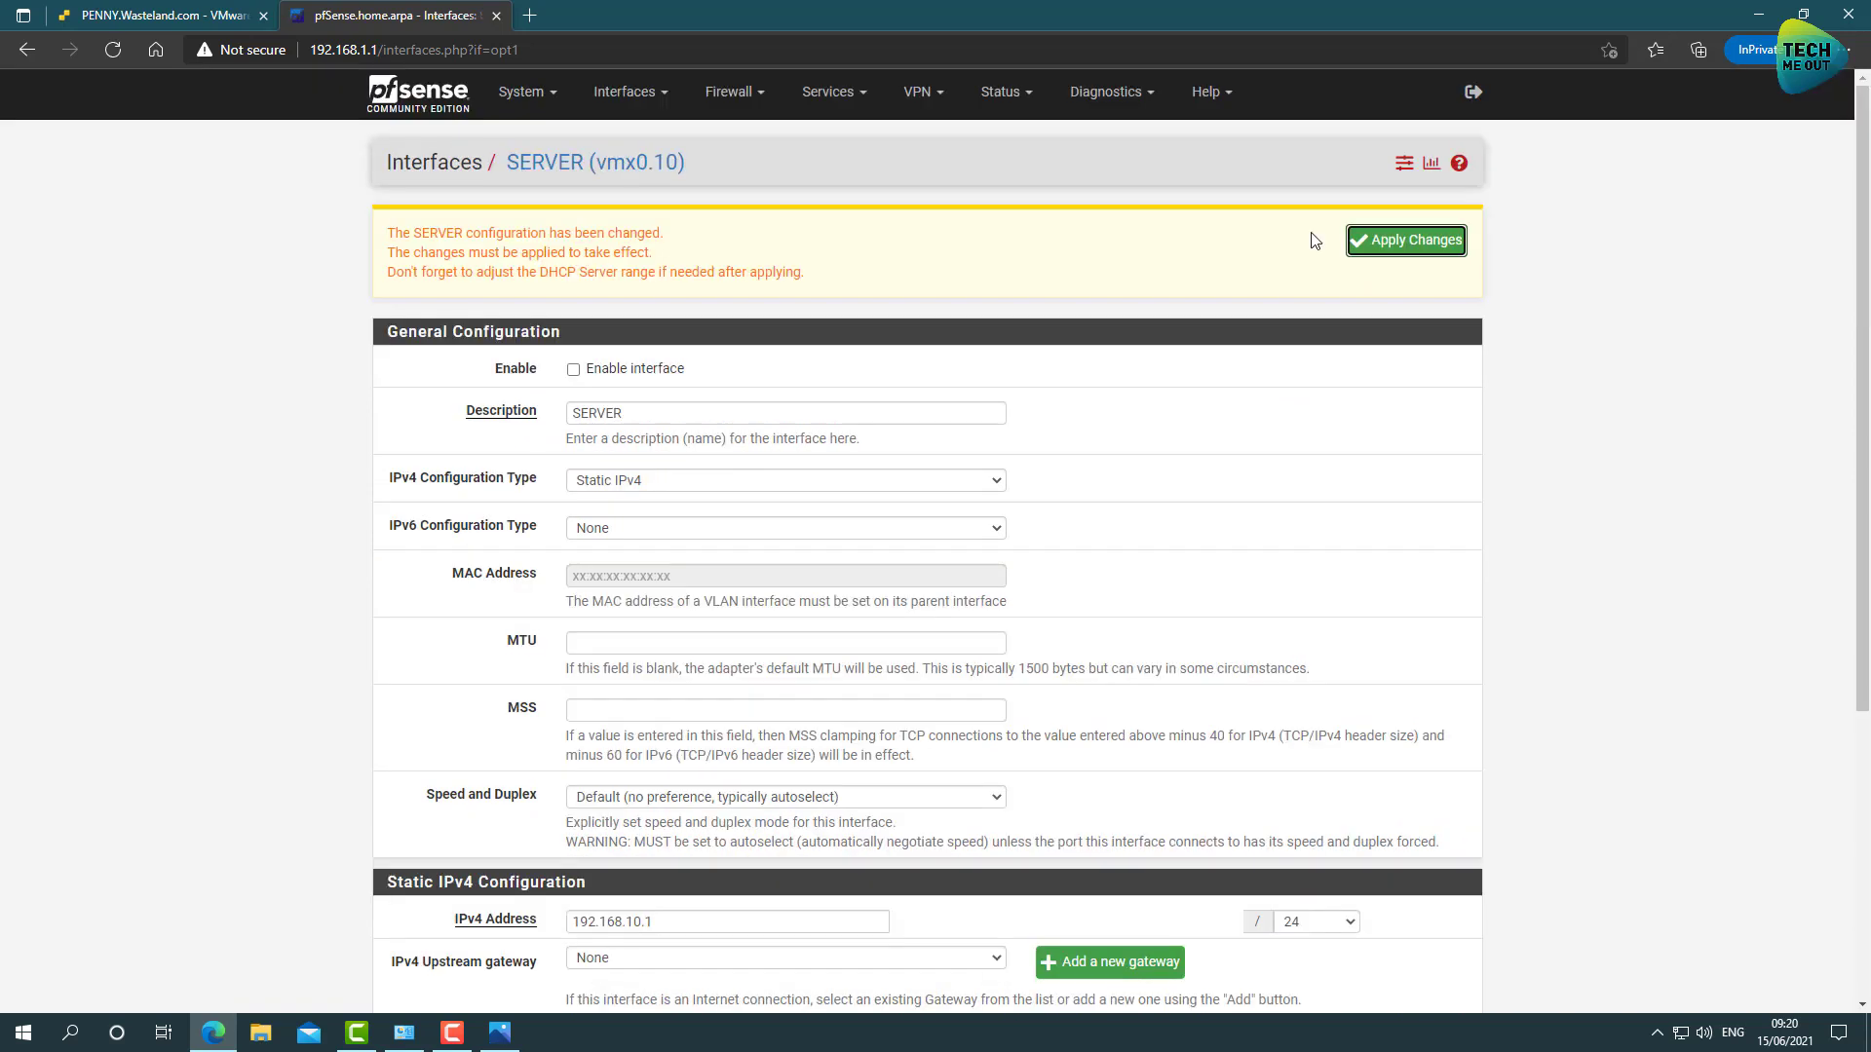
{"action": "left_click", "coordinate": [1392, 244]}
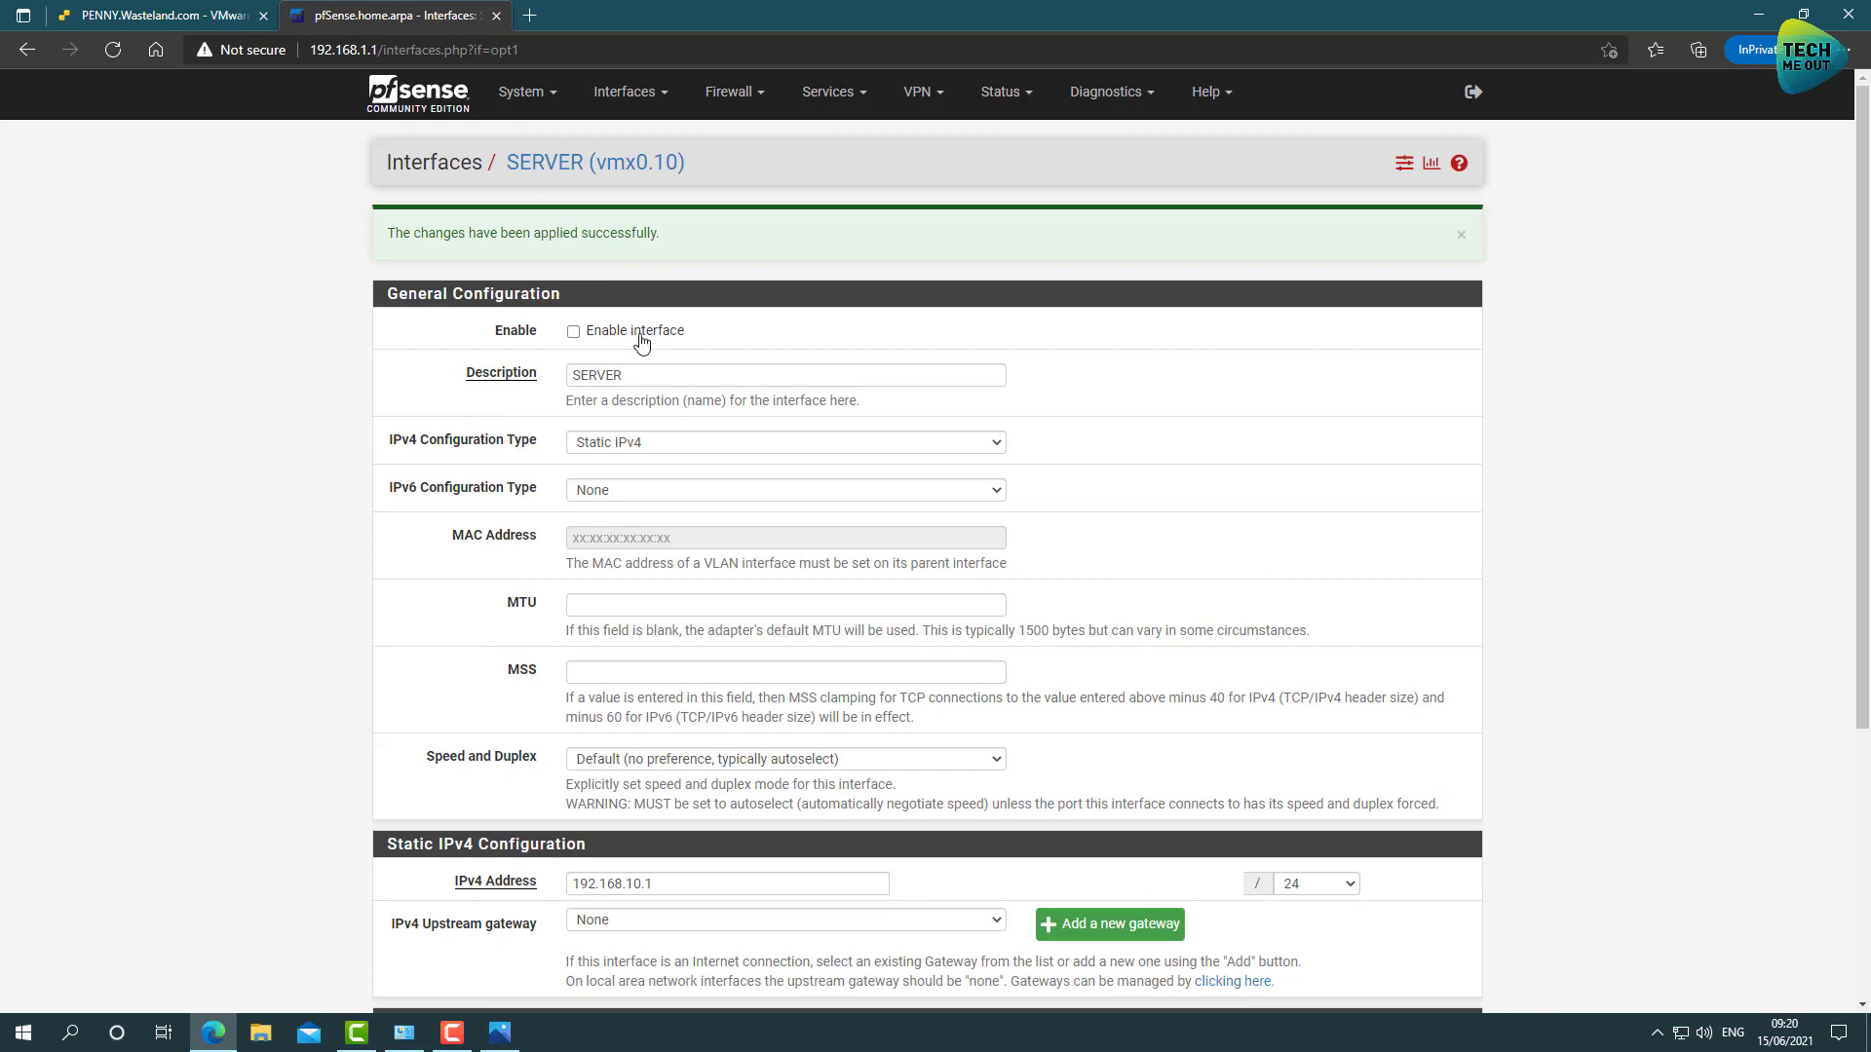
- Enable the SERVER interface, then save and apply the changes again
{"action": "left_click", "coordinate": [635, 333]}
{"action": "scroll", "coordinate": [1756, 566], "scroll_direction": "down", "scroll_amount": 3}
{"action": "scroll", "coordinate": [1756, 566], "scroll_direction": "down", "scroll_amount": 3}
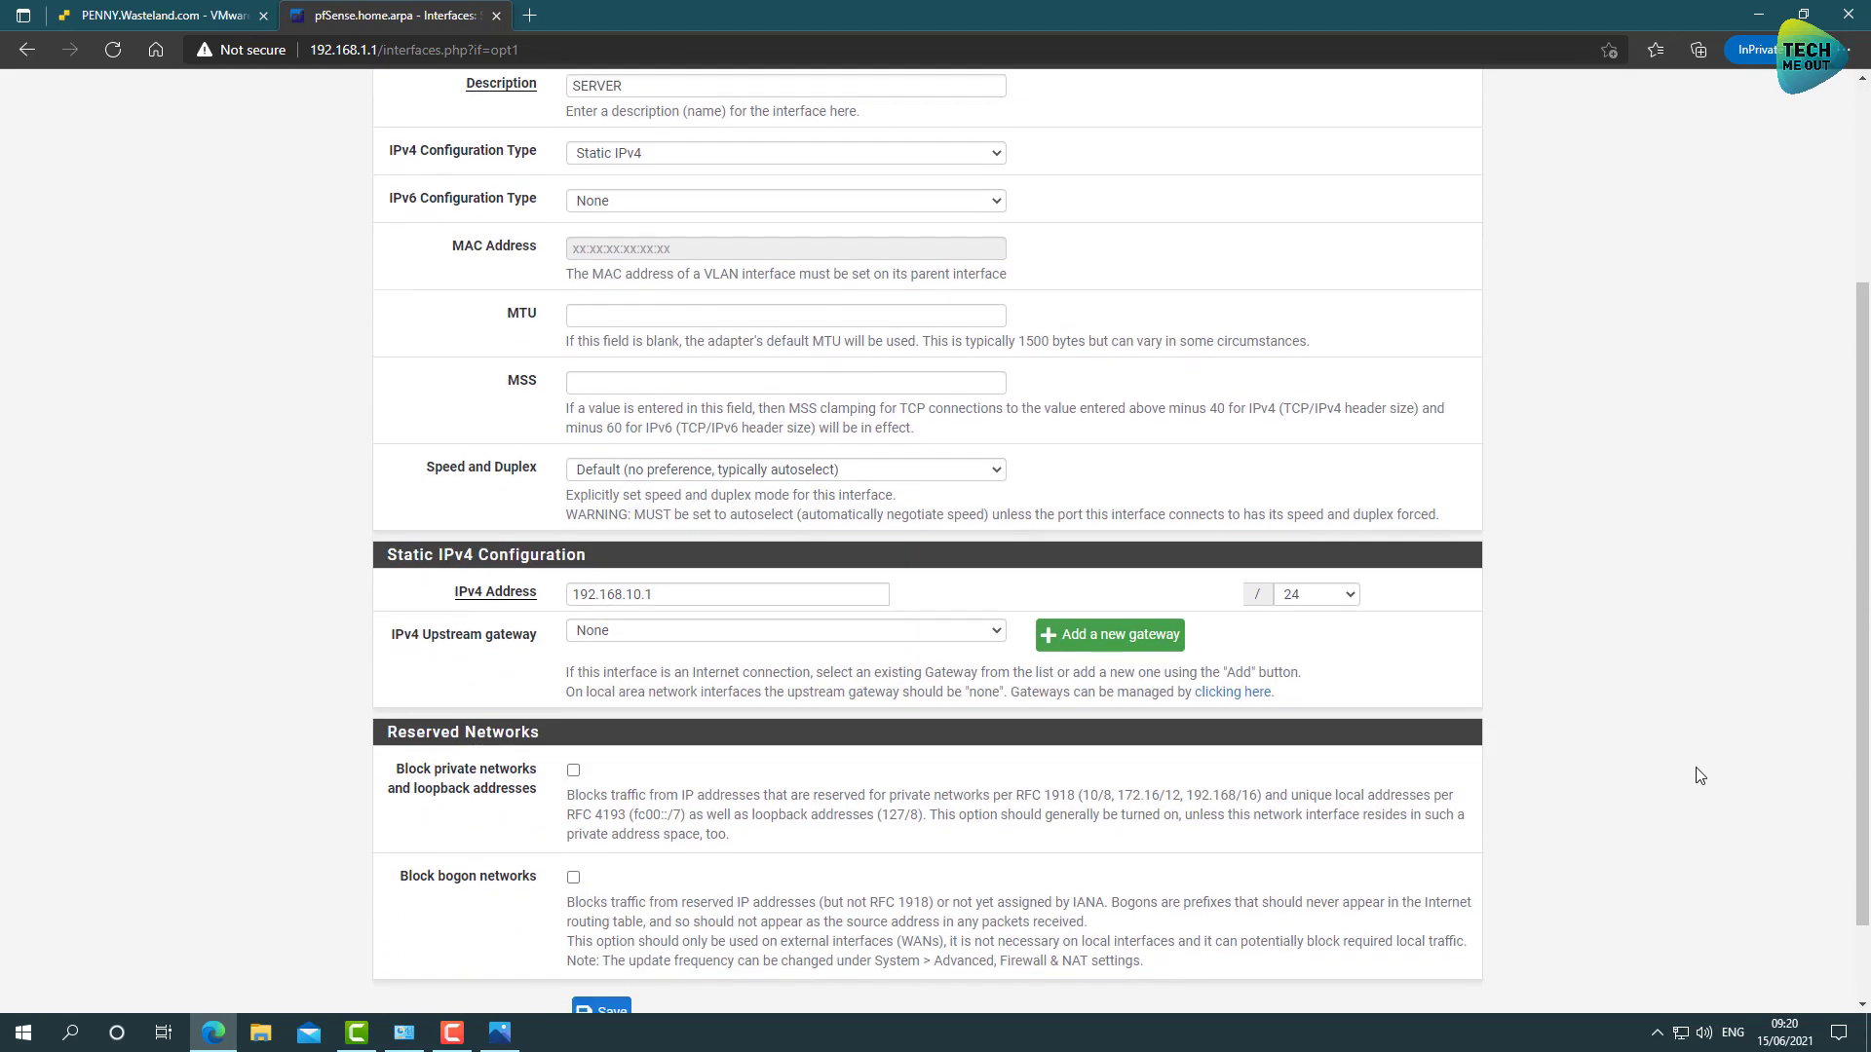
{"action": "scroll", "coordinate": [1150, 867], "scroll_direction": "up", "scroll_amount": 3}
{"action": "scroll", "coordinate": [1150, 867], "scroll_direction": "down", "scroll_amount": 3}
{"action": "scroll", "coordinate": [1150, 867], "scroll_direction": "down", "scroll_amount": 3}
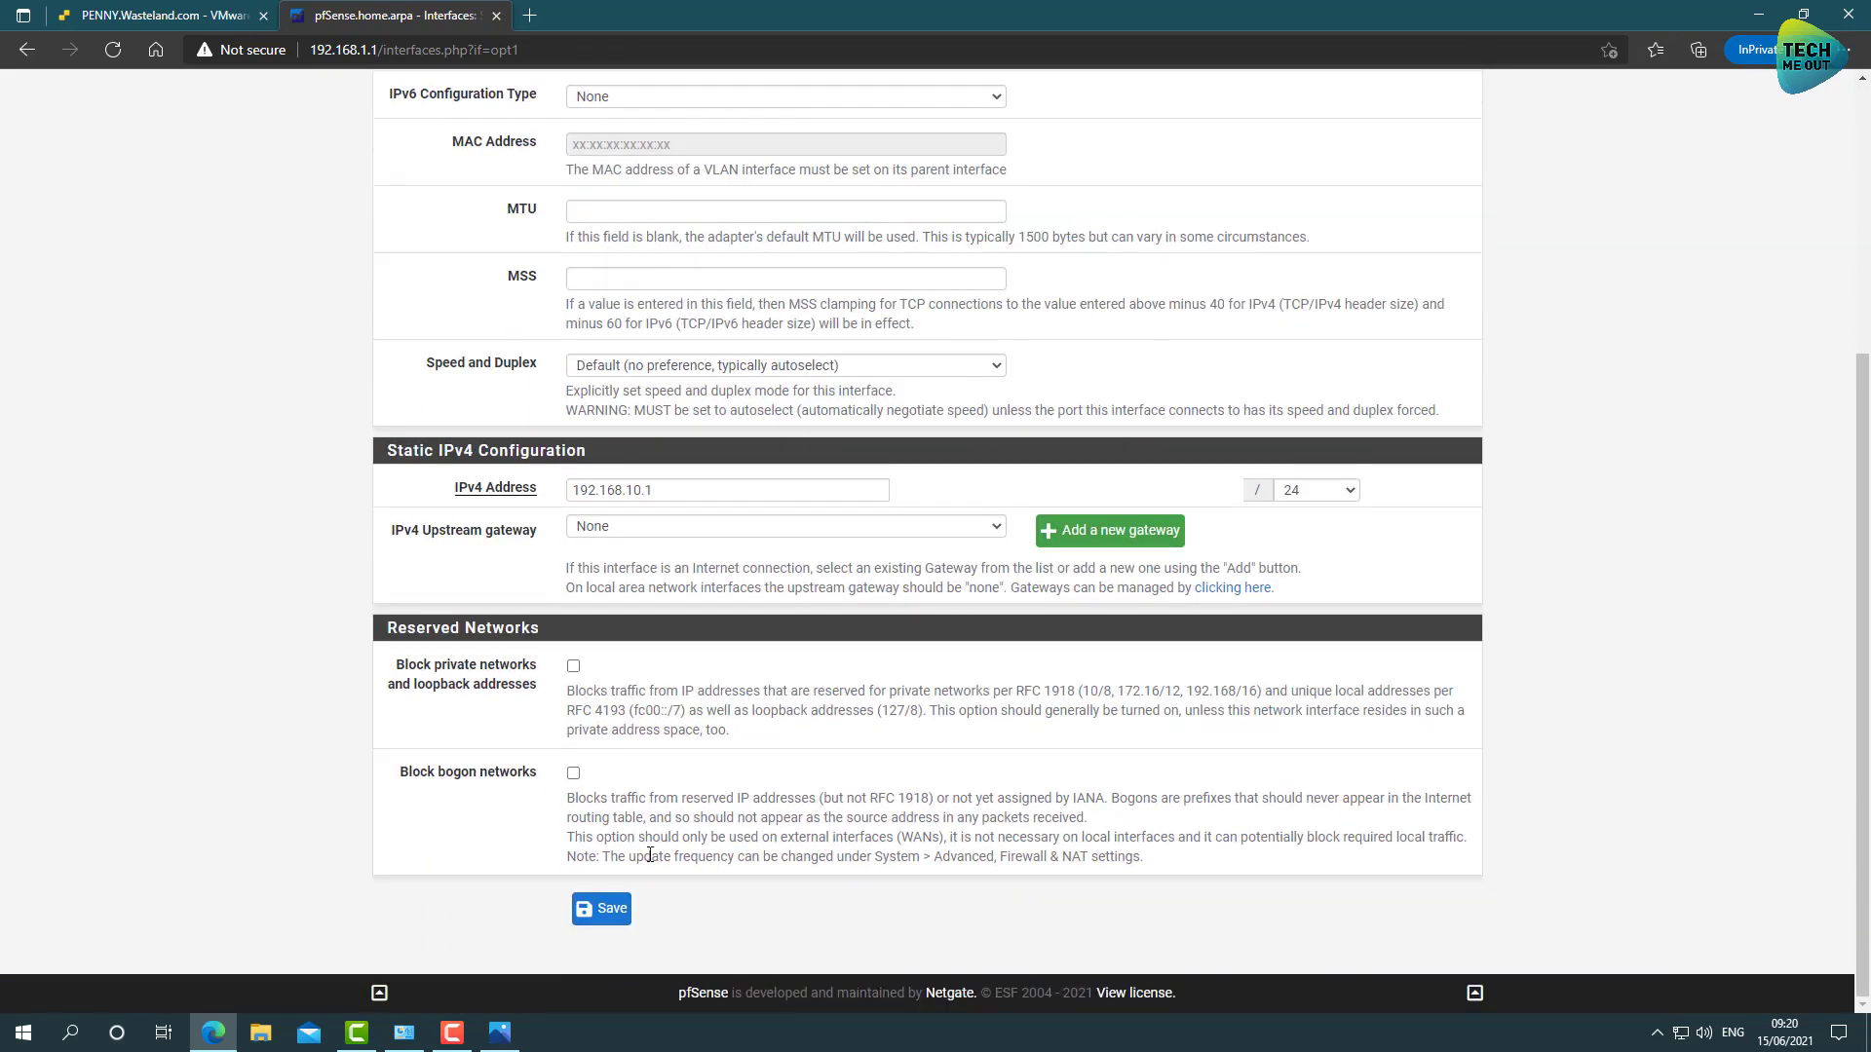
{"action": "left_click", "coordinate": [597, 913]}
{"action": "left_click", "coordinate": [1408, 243]}
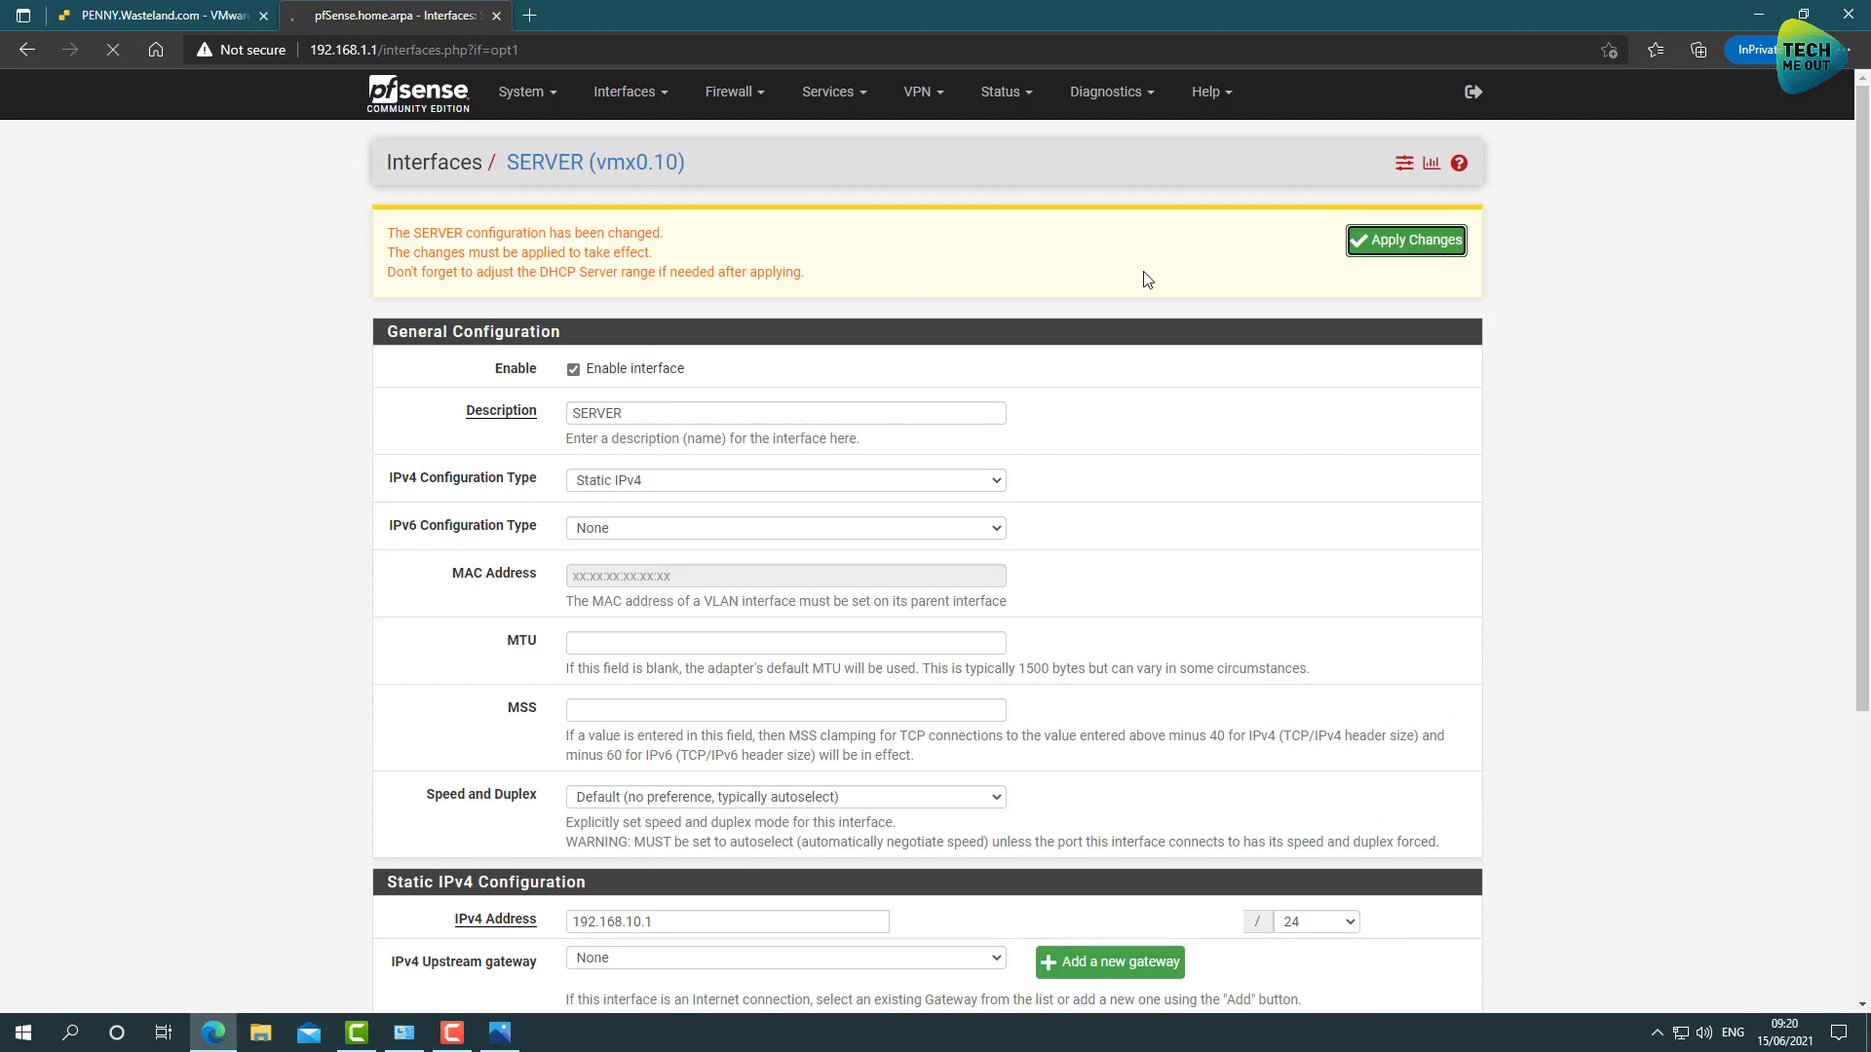
{"action": "left_click", "coordinate": [624, 97]}
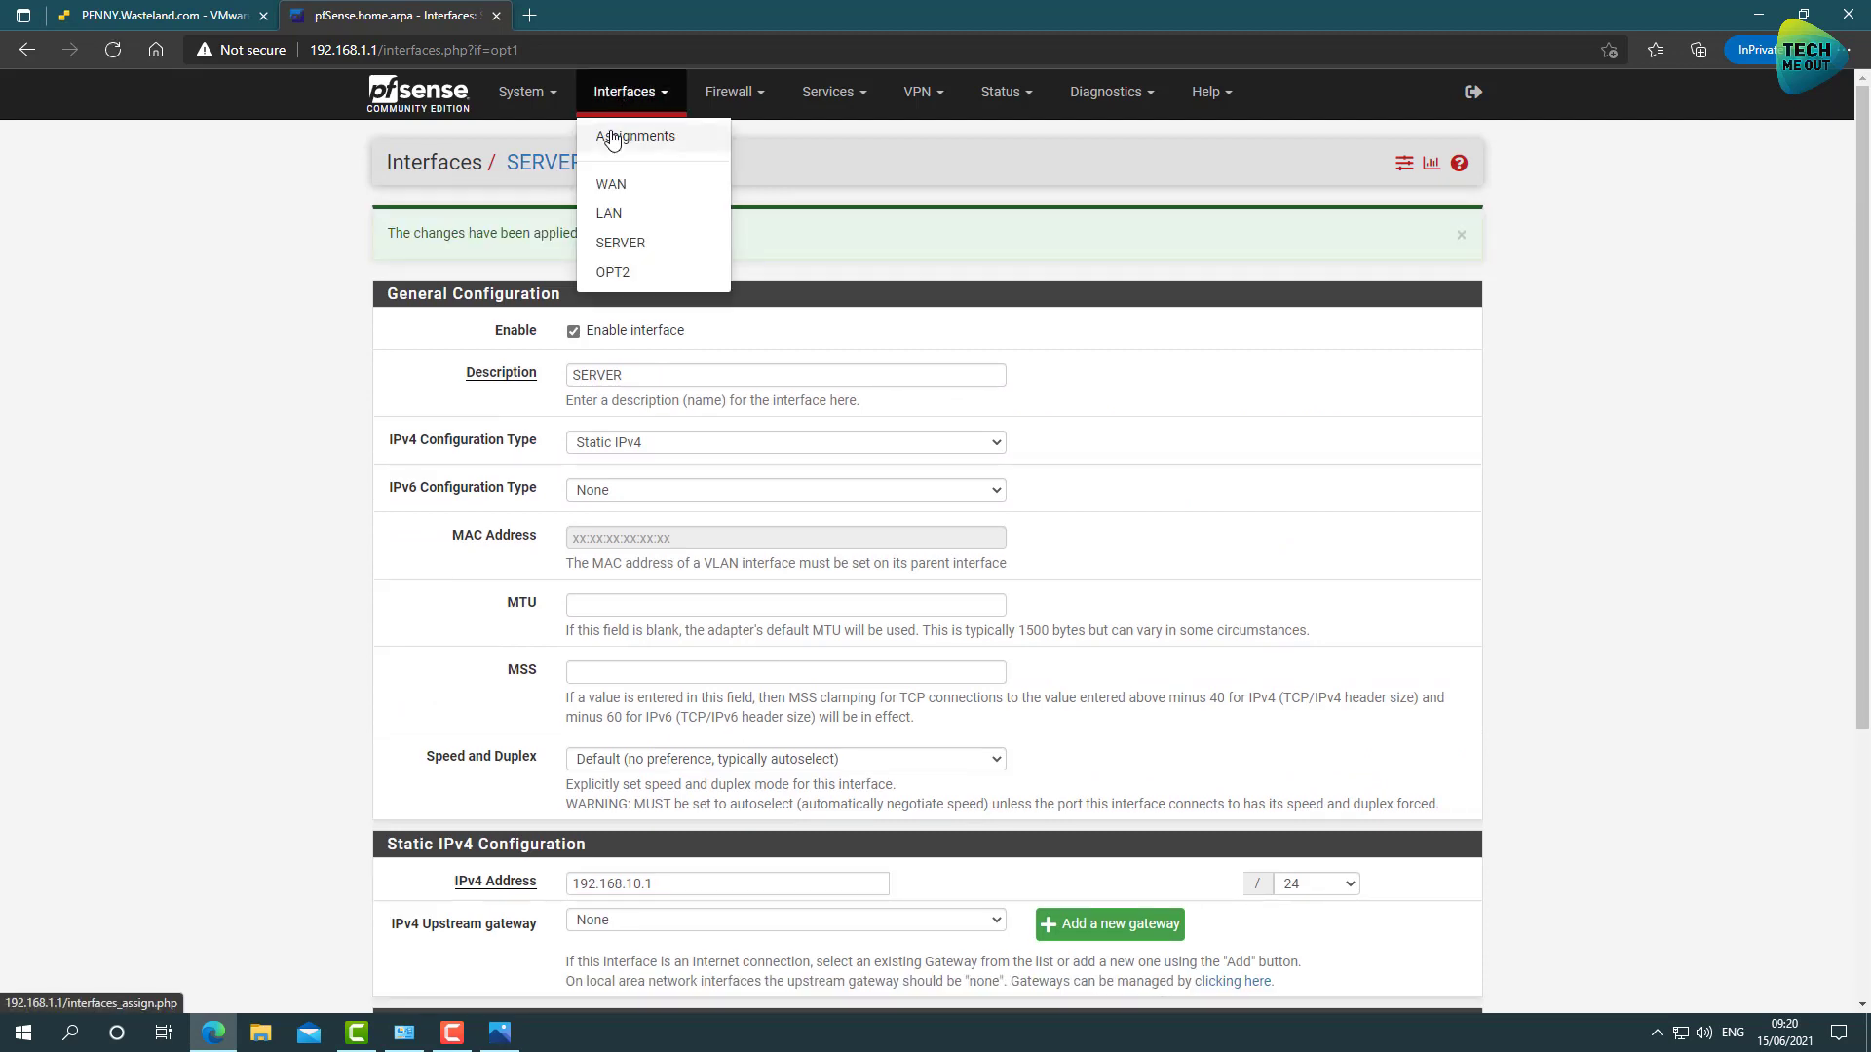
- Enable OPT2, rename it CLIENTS, and switch it to static IPv4
{"action": "left_click", "coordinate": [628, 275]}
{"action": "left_click", "coordinate": [574, 257]}
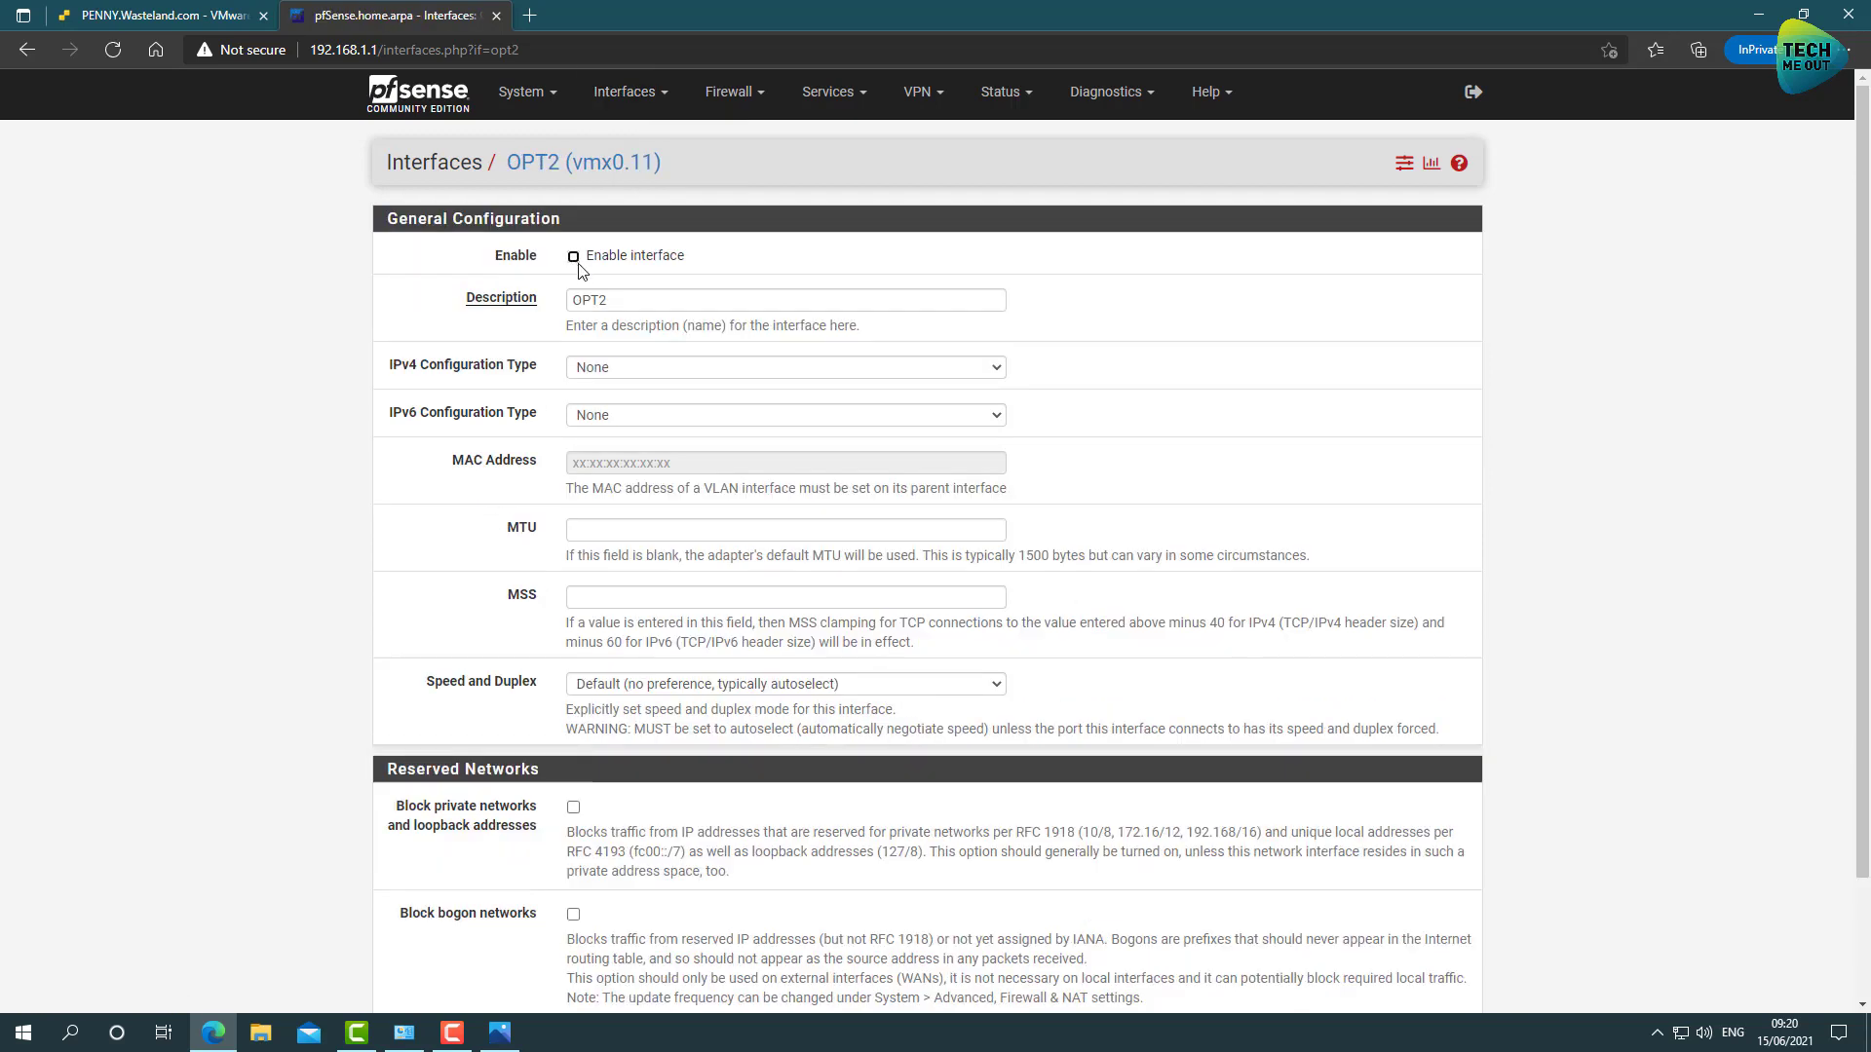
{"action": "double_click", "coordinate": [637, 300]}
{"action": "type", "text": "CLIENTS"}
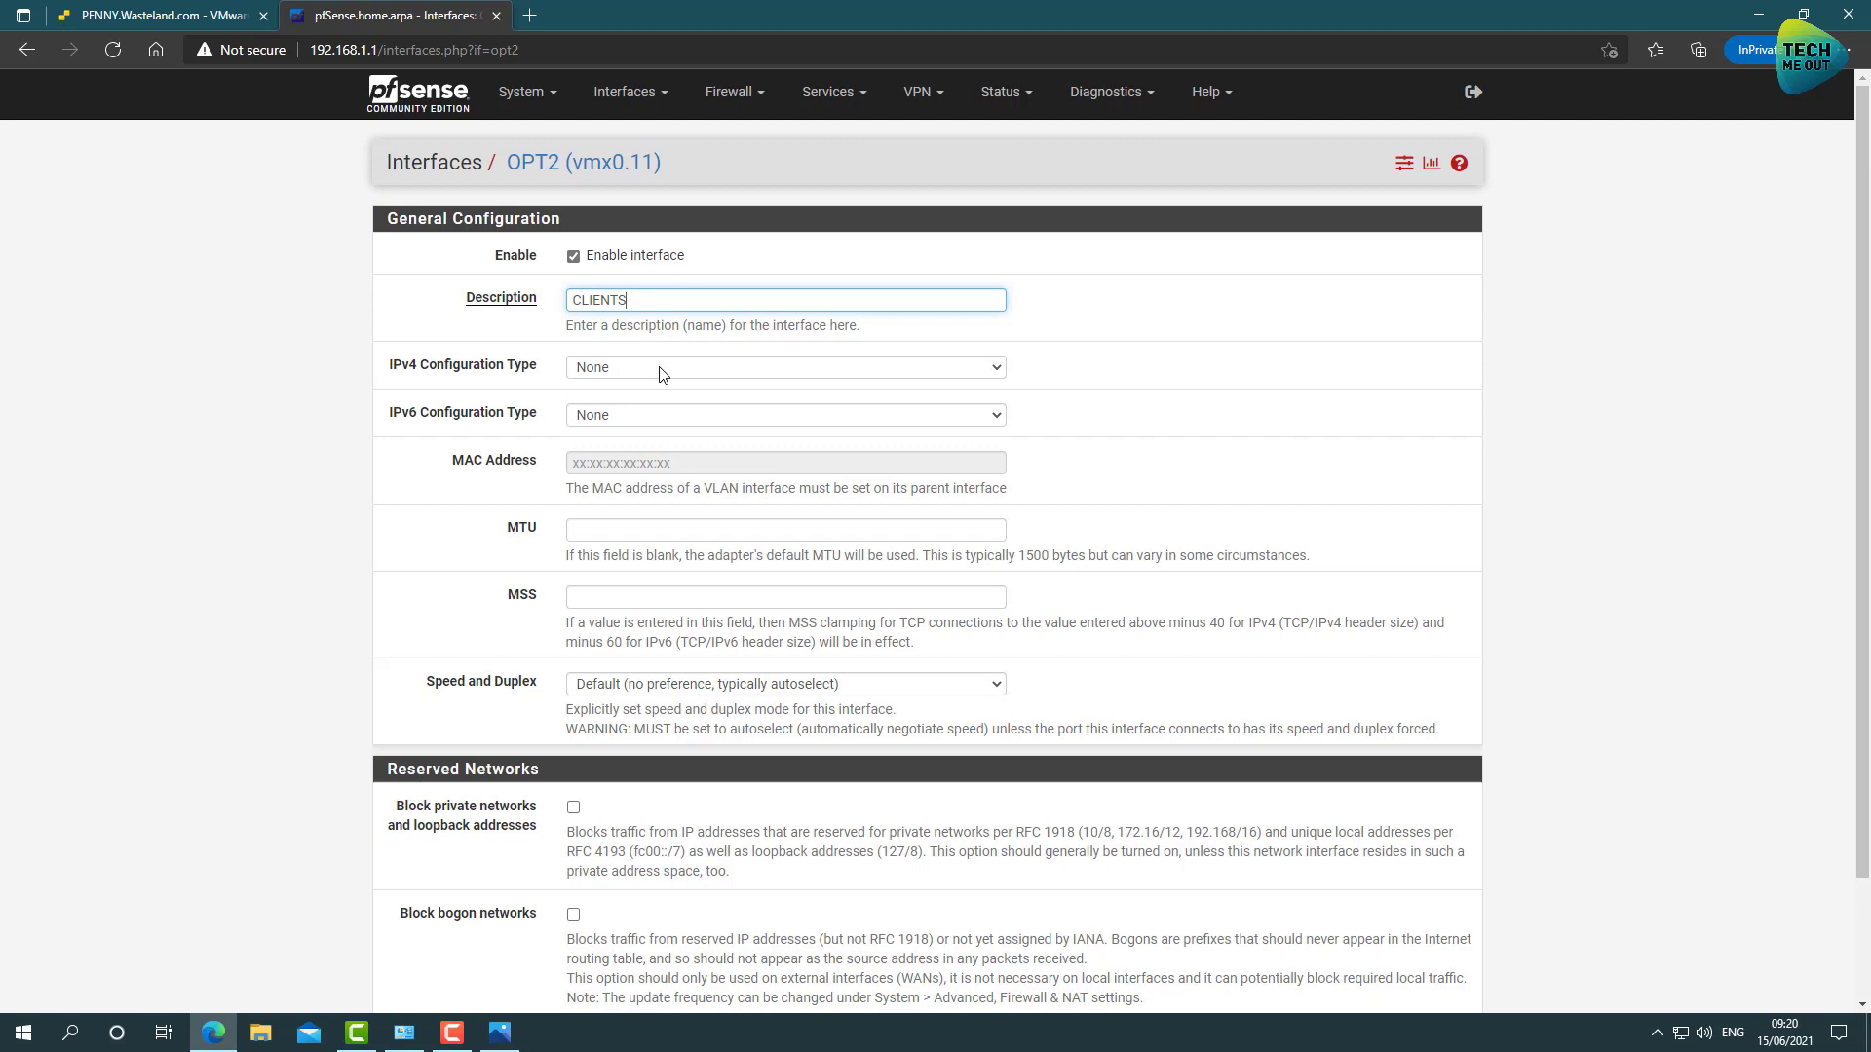
{"action": "left_click", "coordinate": [660, 375]}
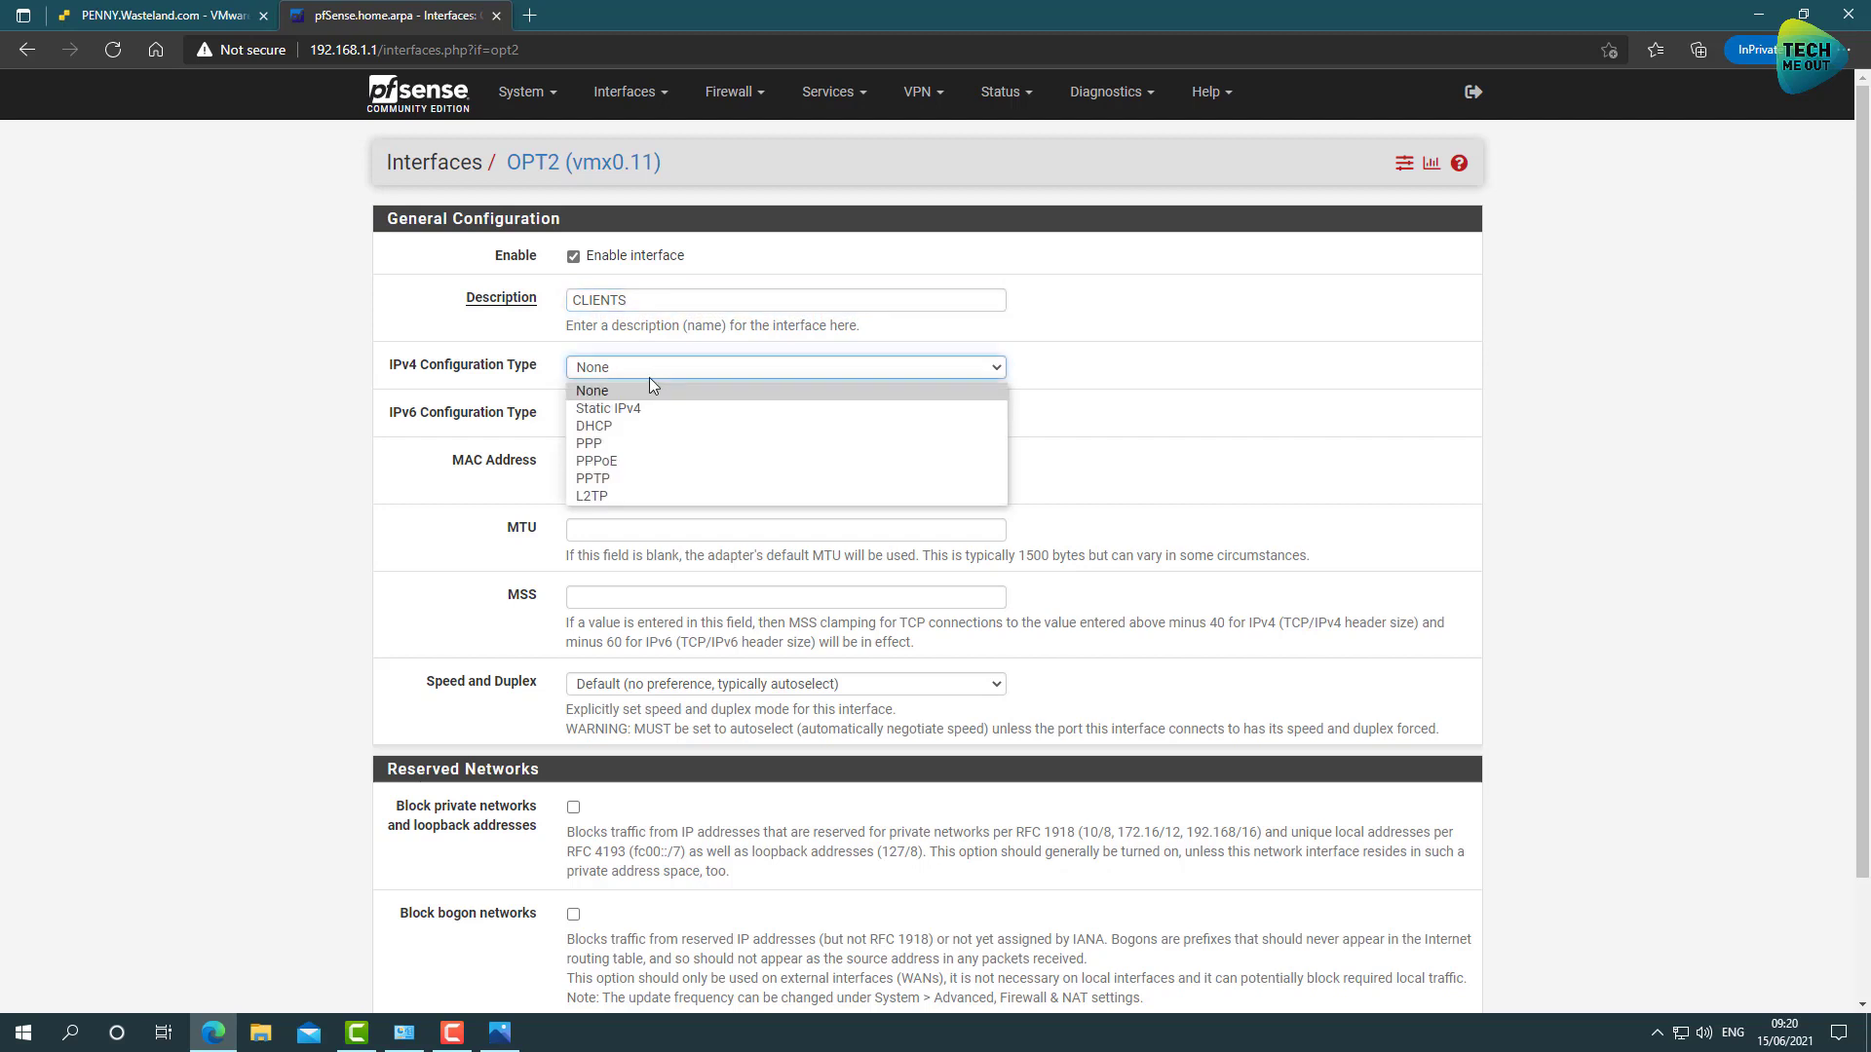
{"action": "left_click", "coordinate": [642, 404]}
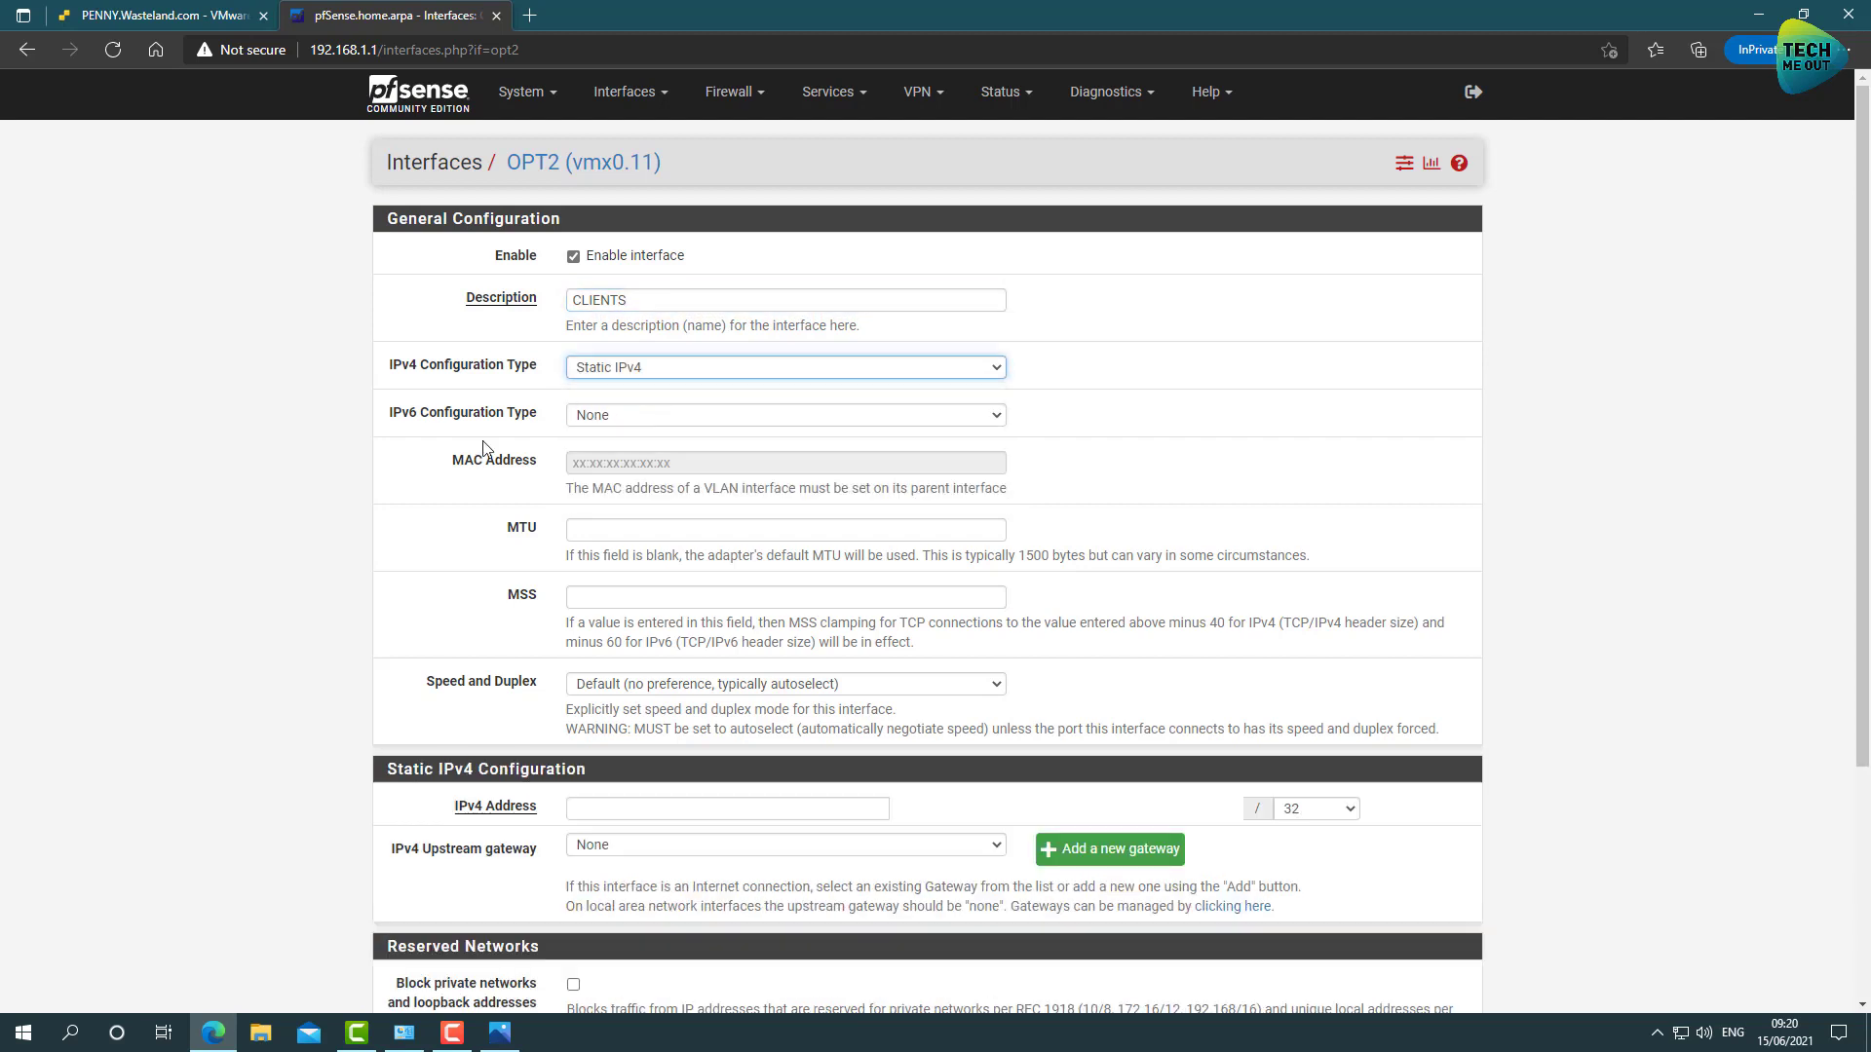
- Give CLIENTS the address 192.168.11.1/24, then save and apply the changes
{"action": "left_click", "coordinate": [648, 815]}
{"action": "type", "text": "192.168.11.1"}
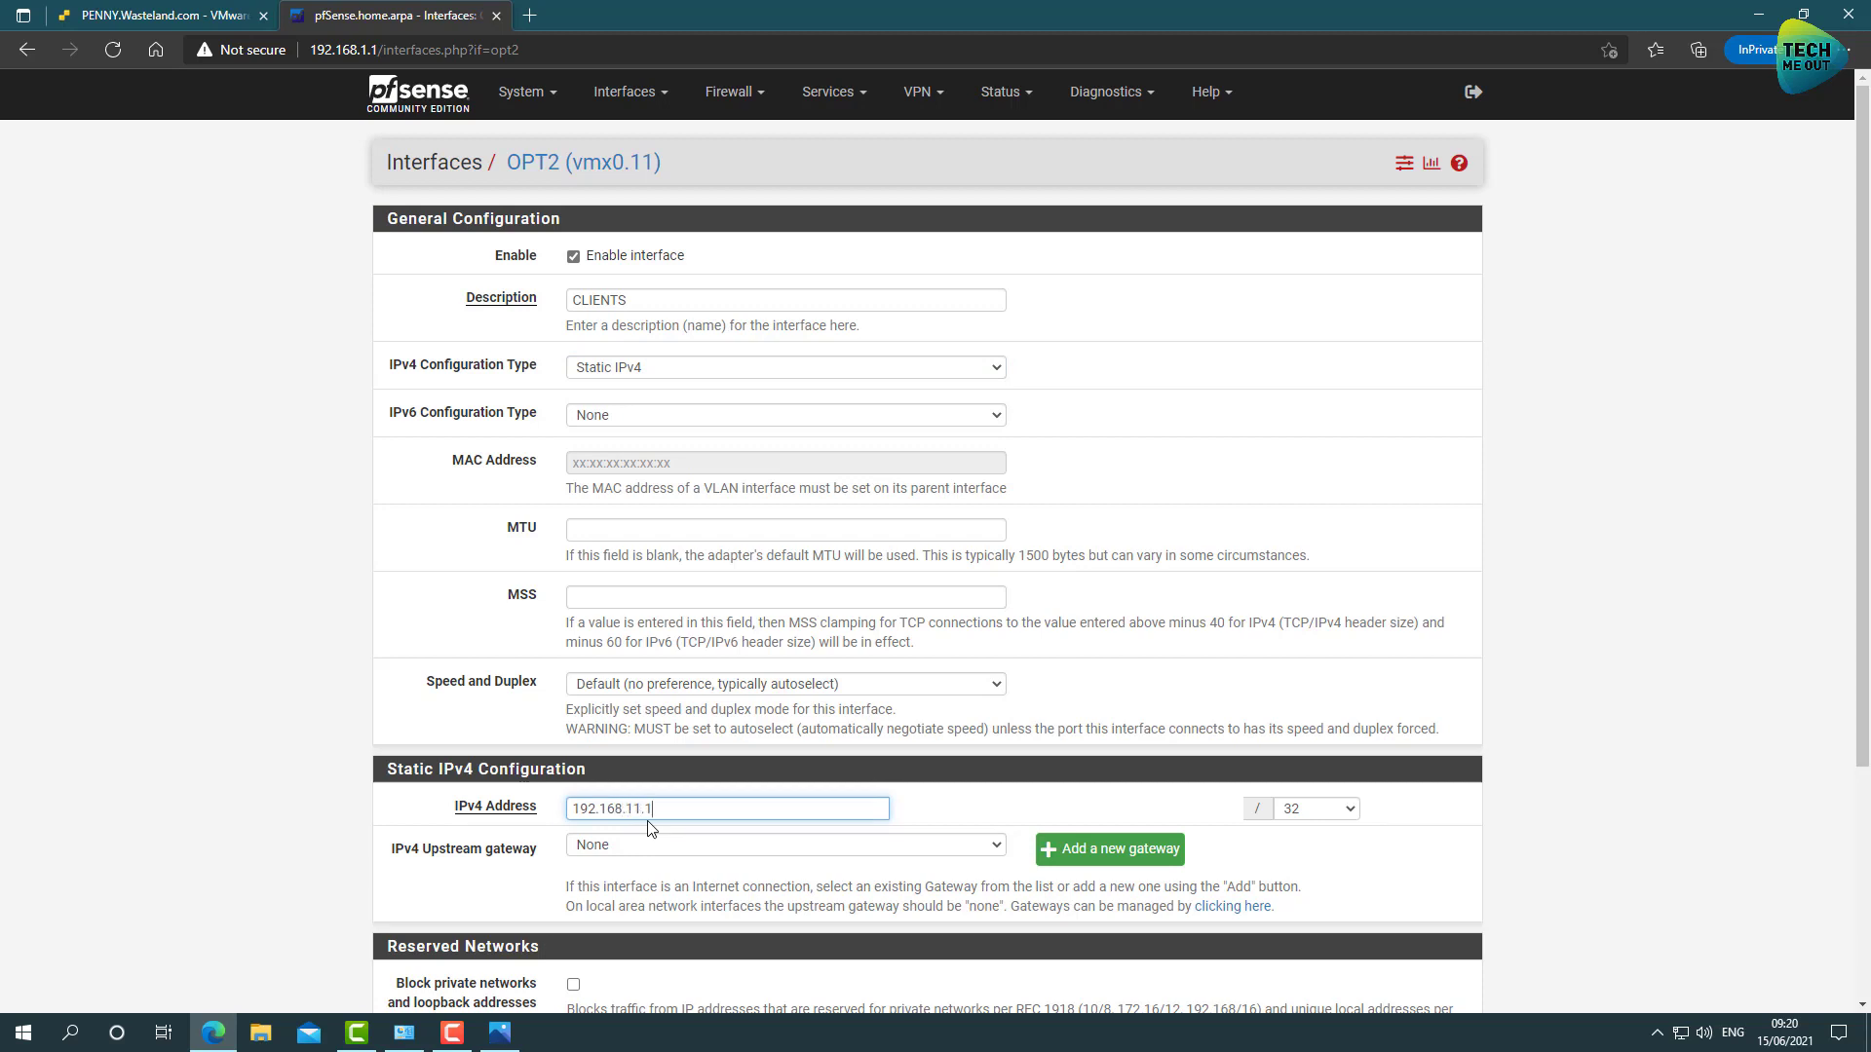
{"action": "scroll", "coordinate": [651, 827], "scroll_direction": "down", "scroll_amount": 1}
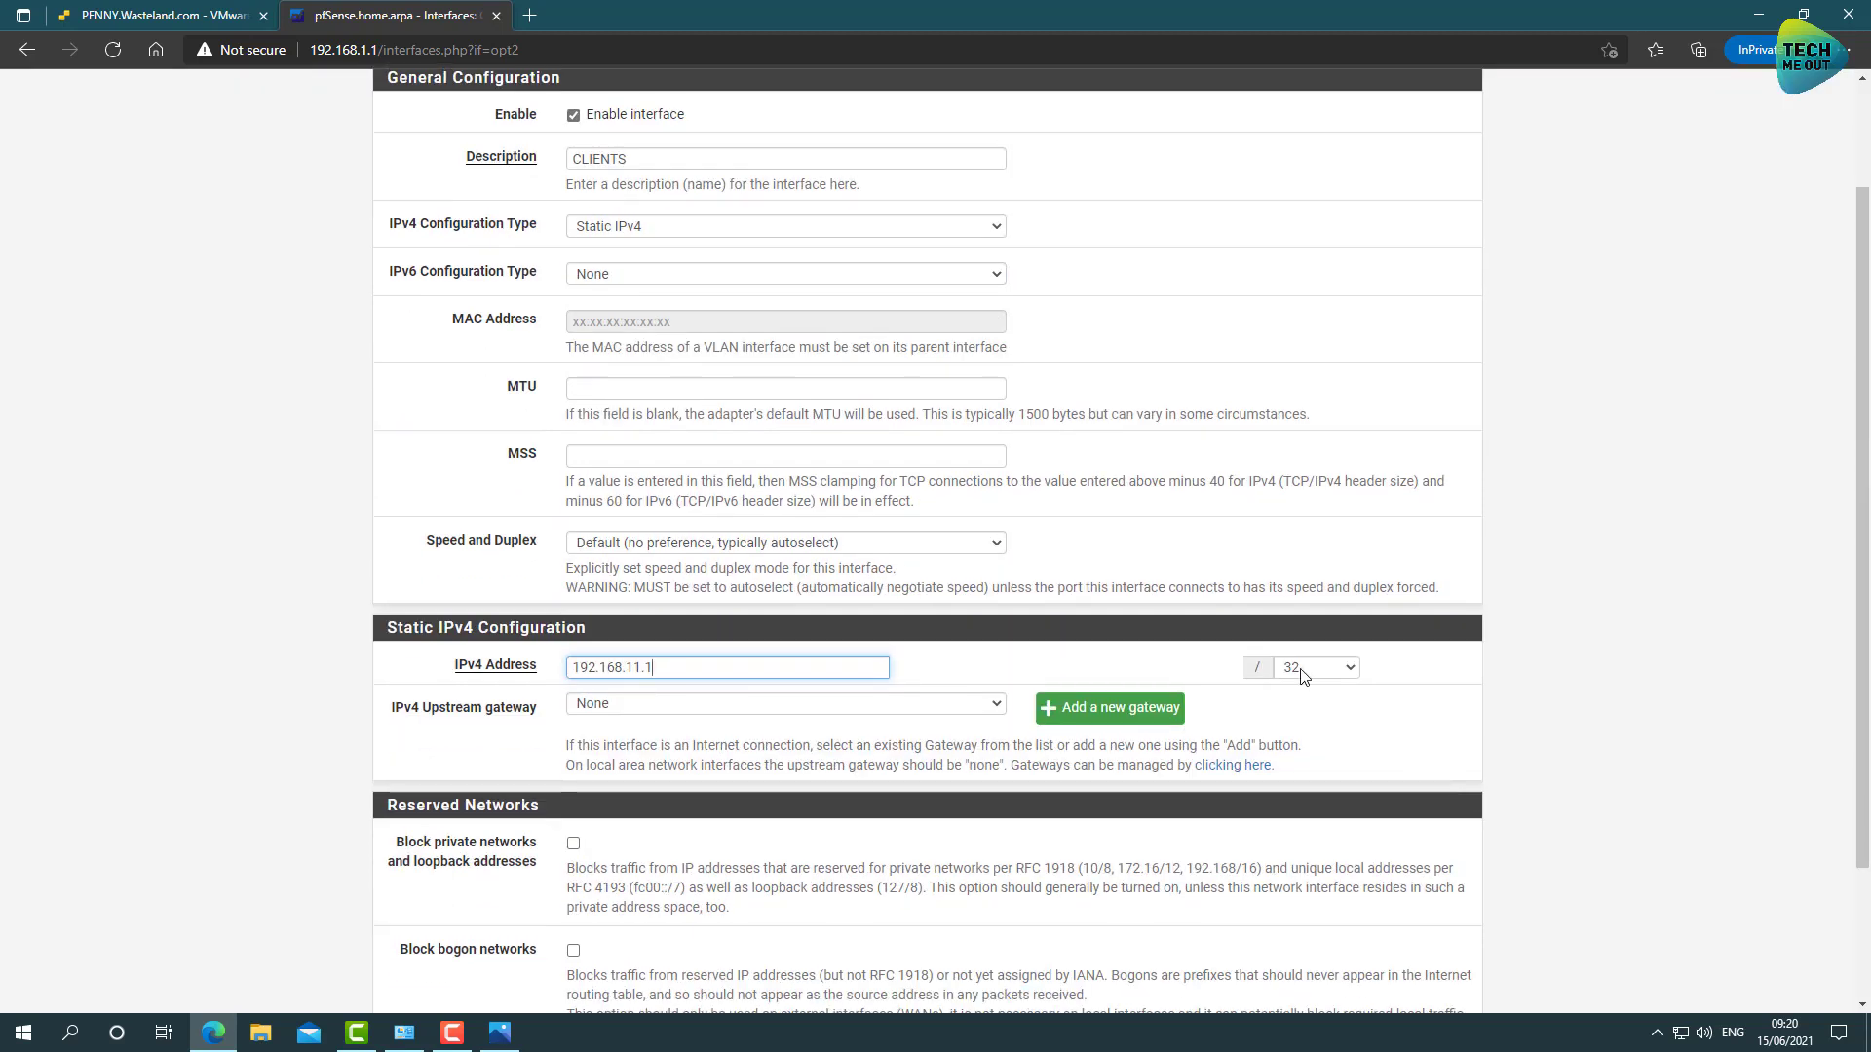
{"action": "left_click", "coordinate": [1306, 669]}
{"action": "left_click", "coordinate": [1300, 445]}
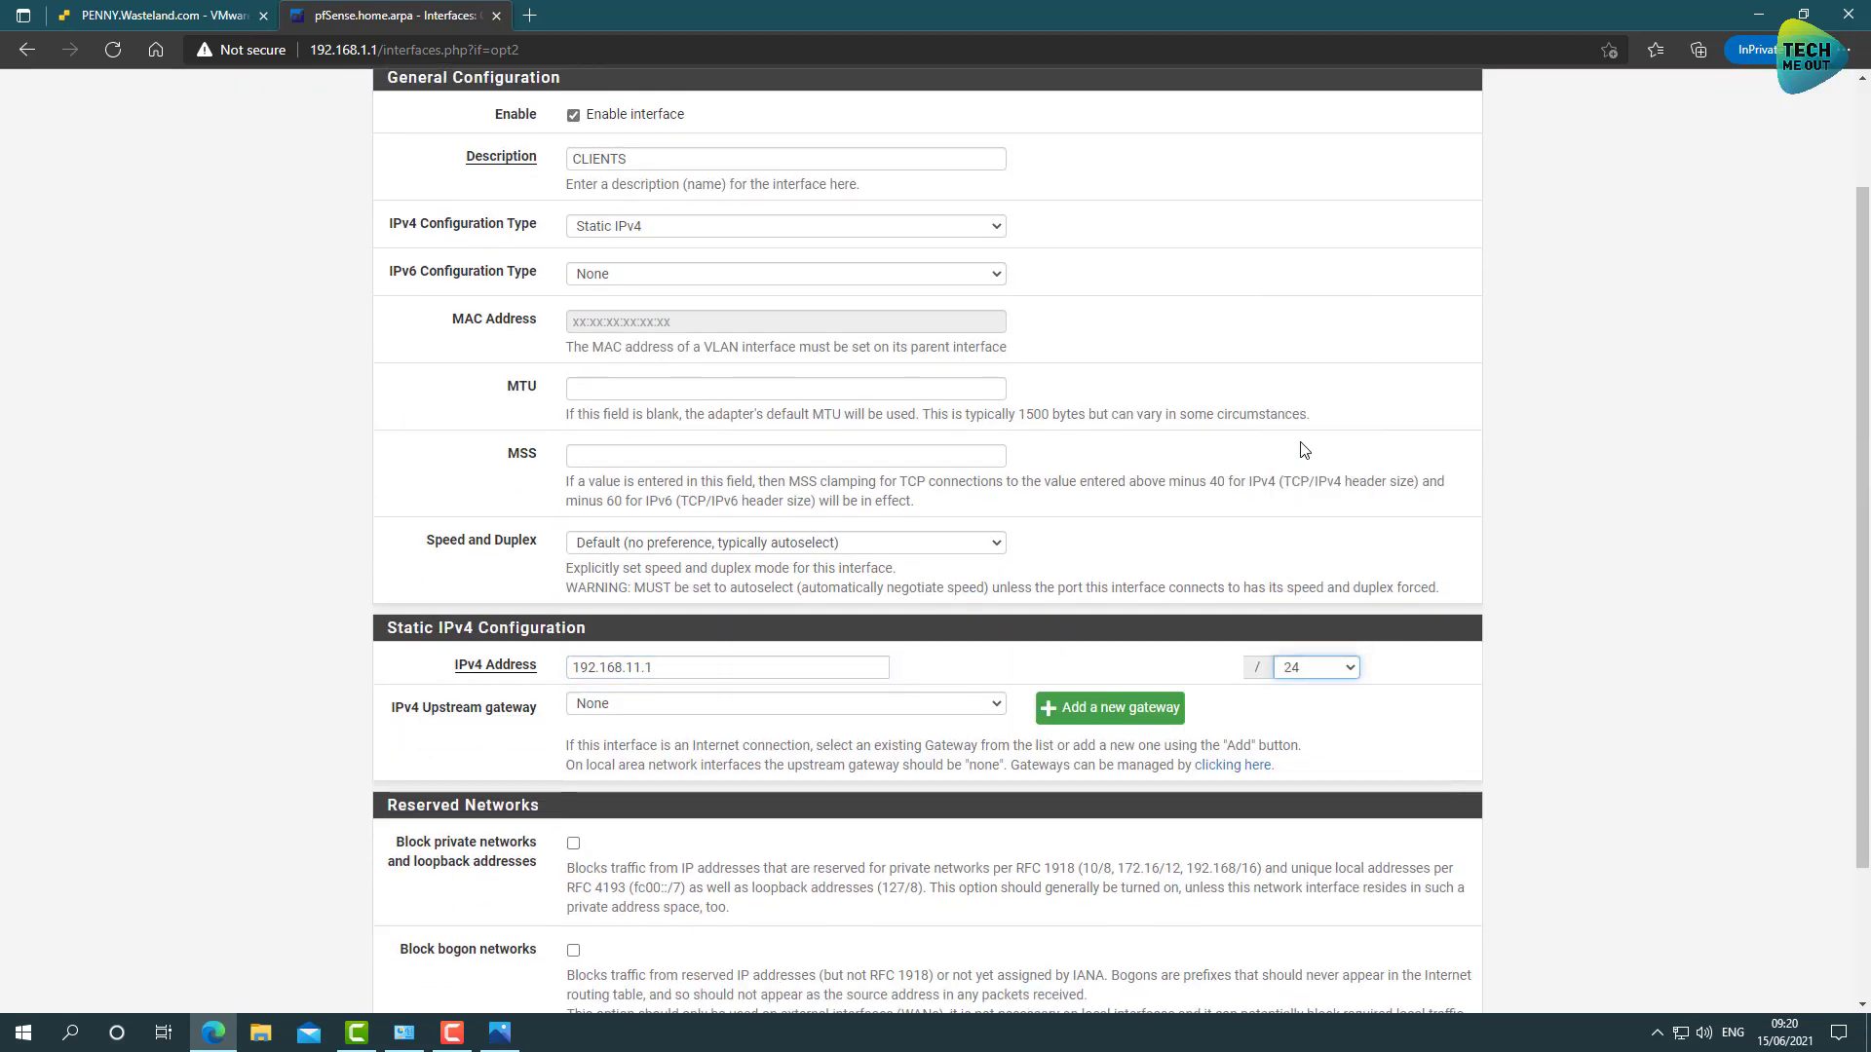
{"action": "scroll", "coordinate": [418, 802], "scroll_direction": "down", "scroll_amount": 2}
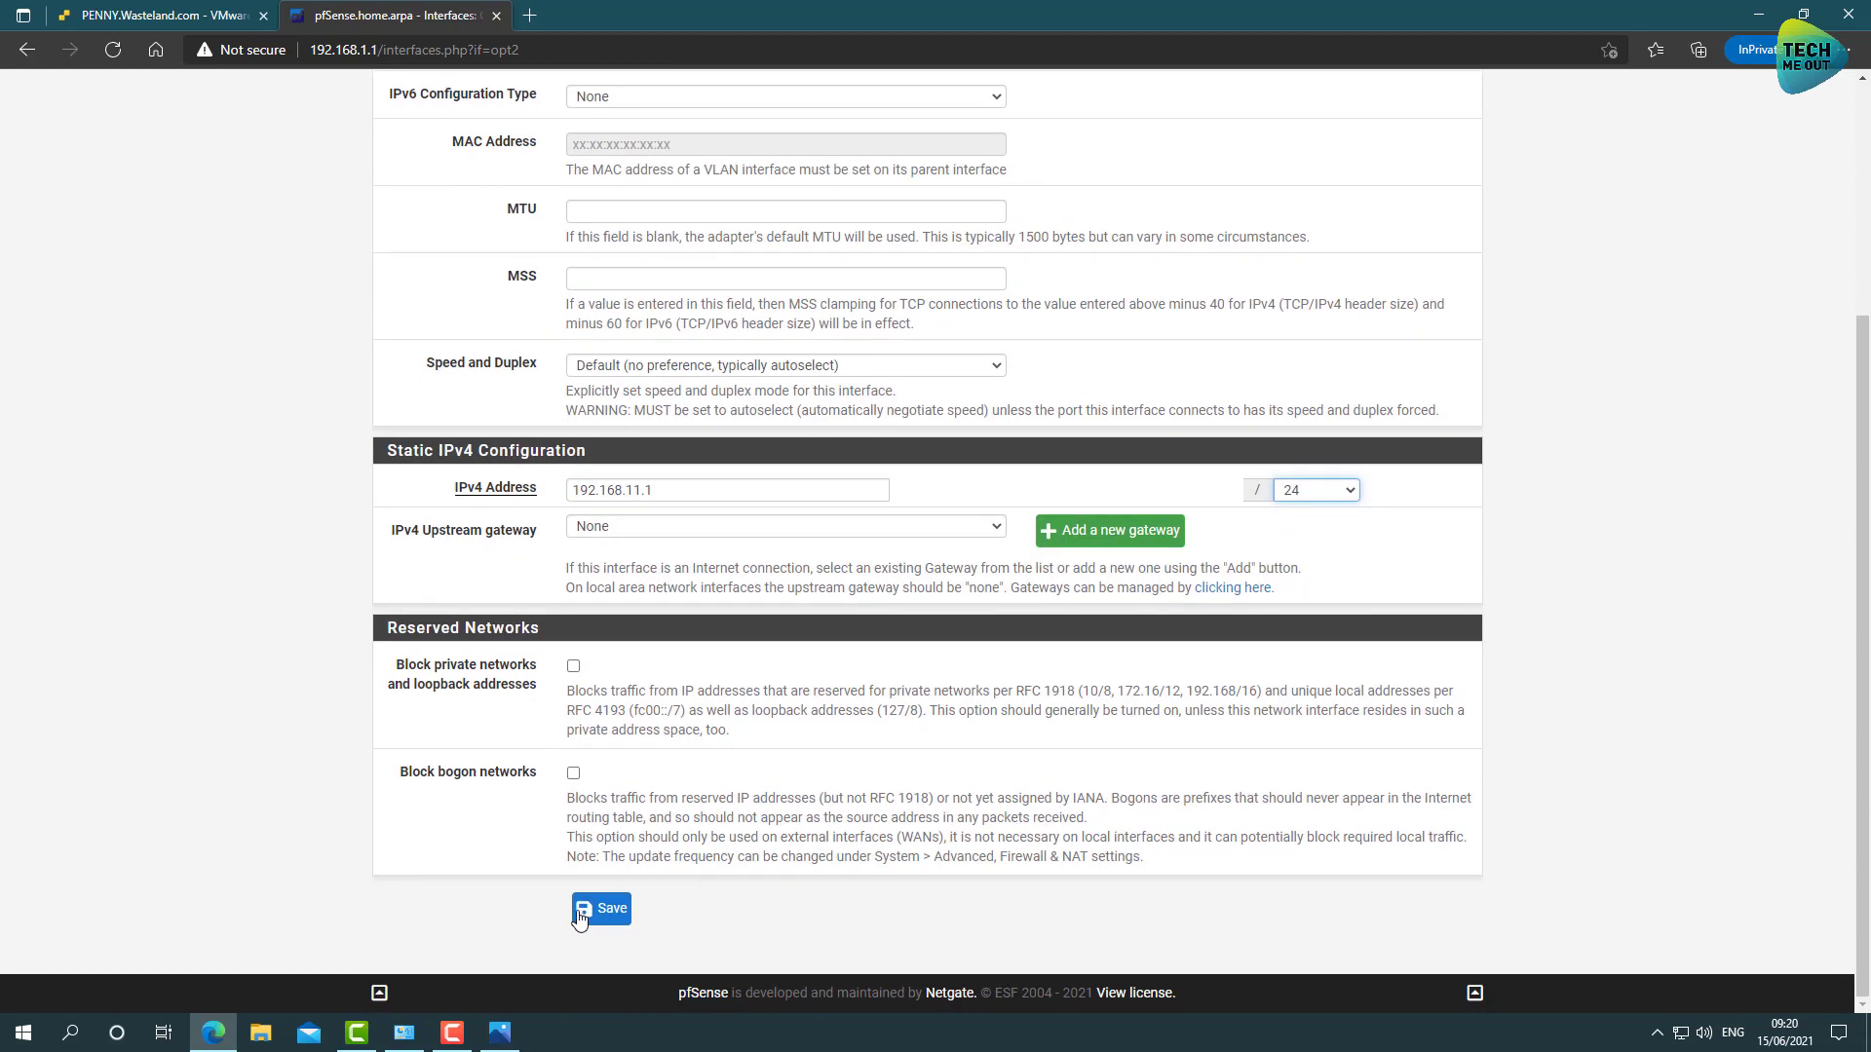
{"action": "left_click", "coordinate": [601, 913]}
{"action": "left_click", "coordinate": [1406, 240]}
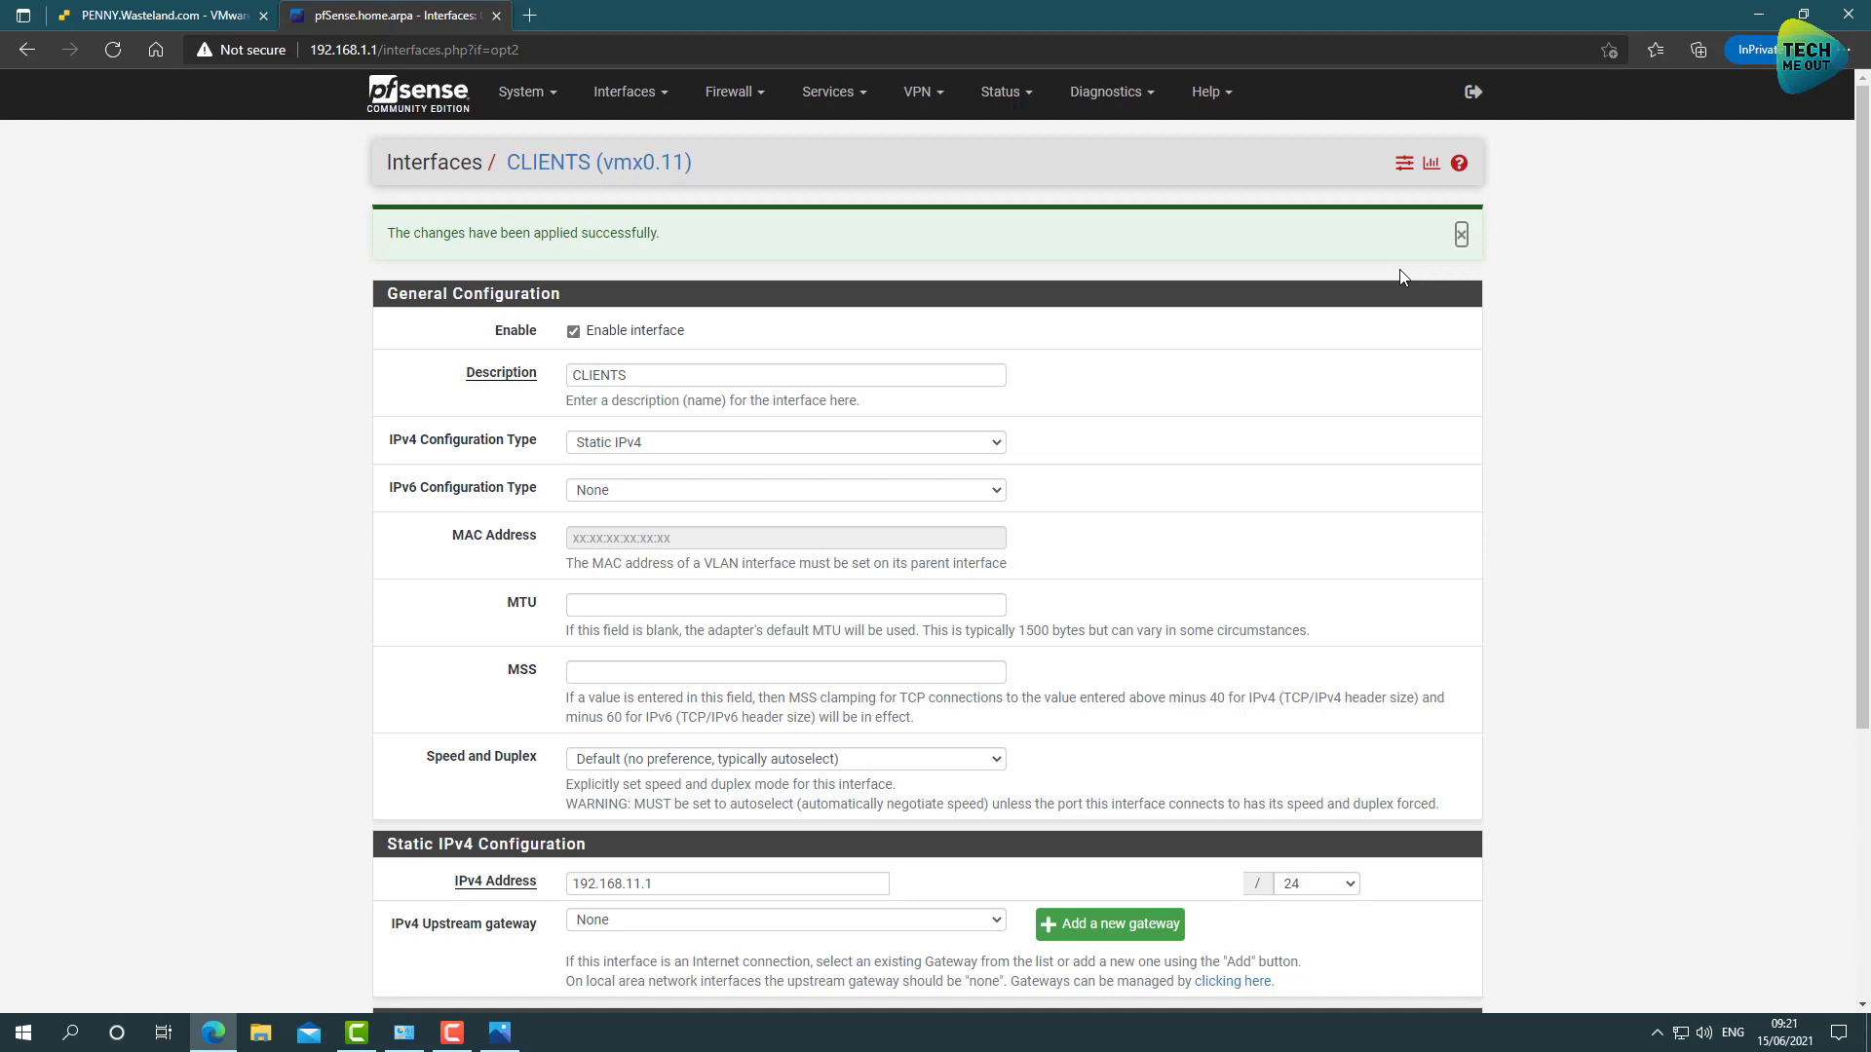
{"action": "left_click", "coordinate": [835, 113]}
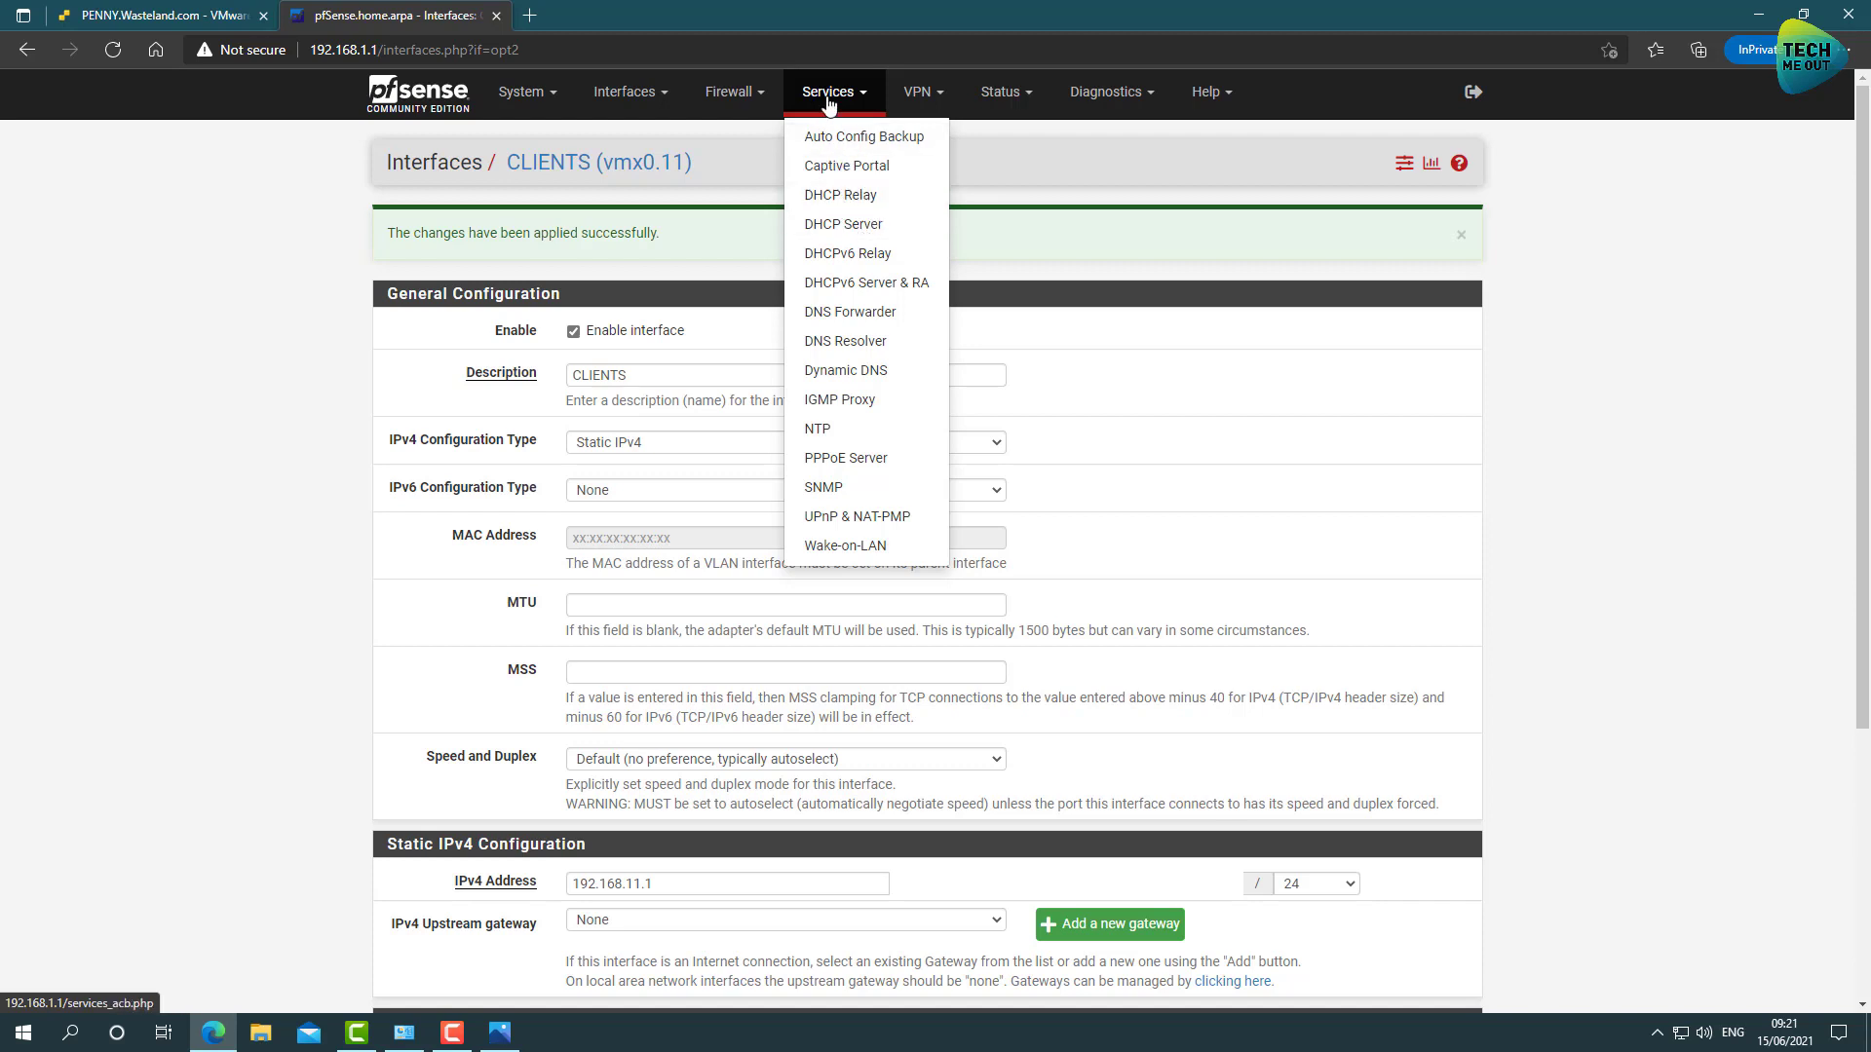
- Go to the DHCP Server settings for the SERVER interface
{"action": "left_click", "coordinate": [837, 226]}
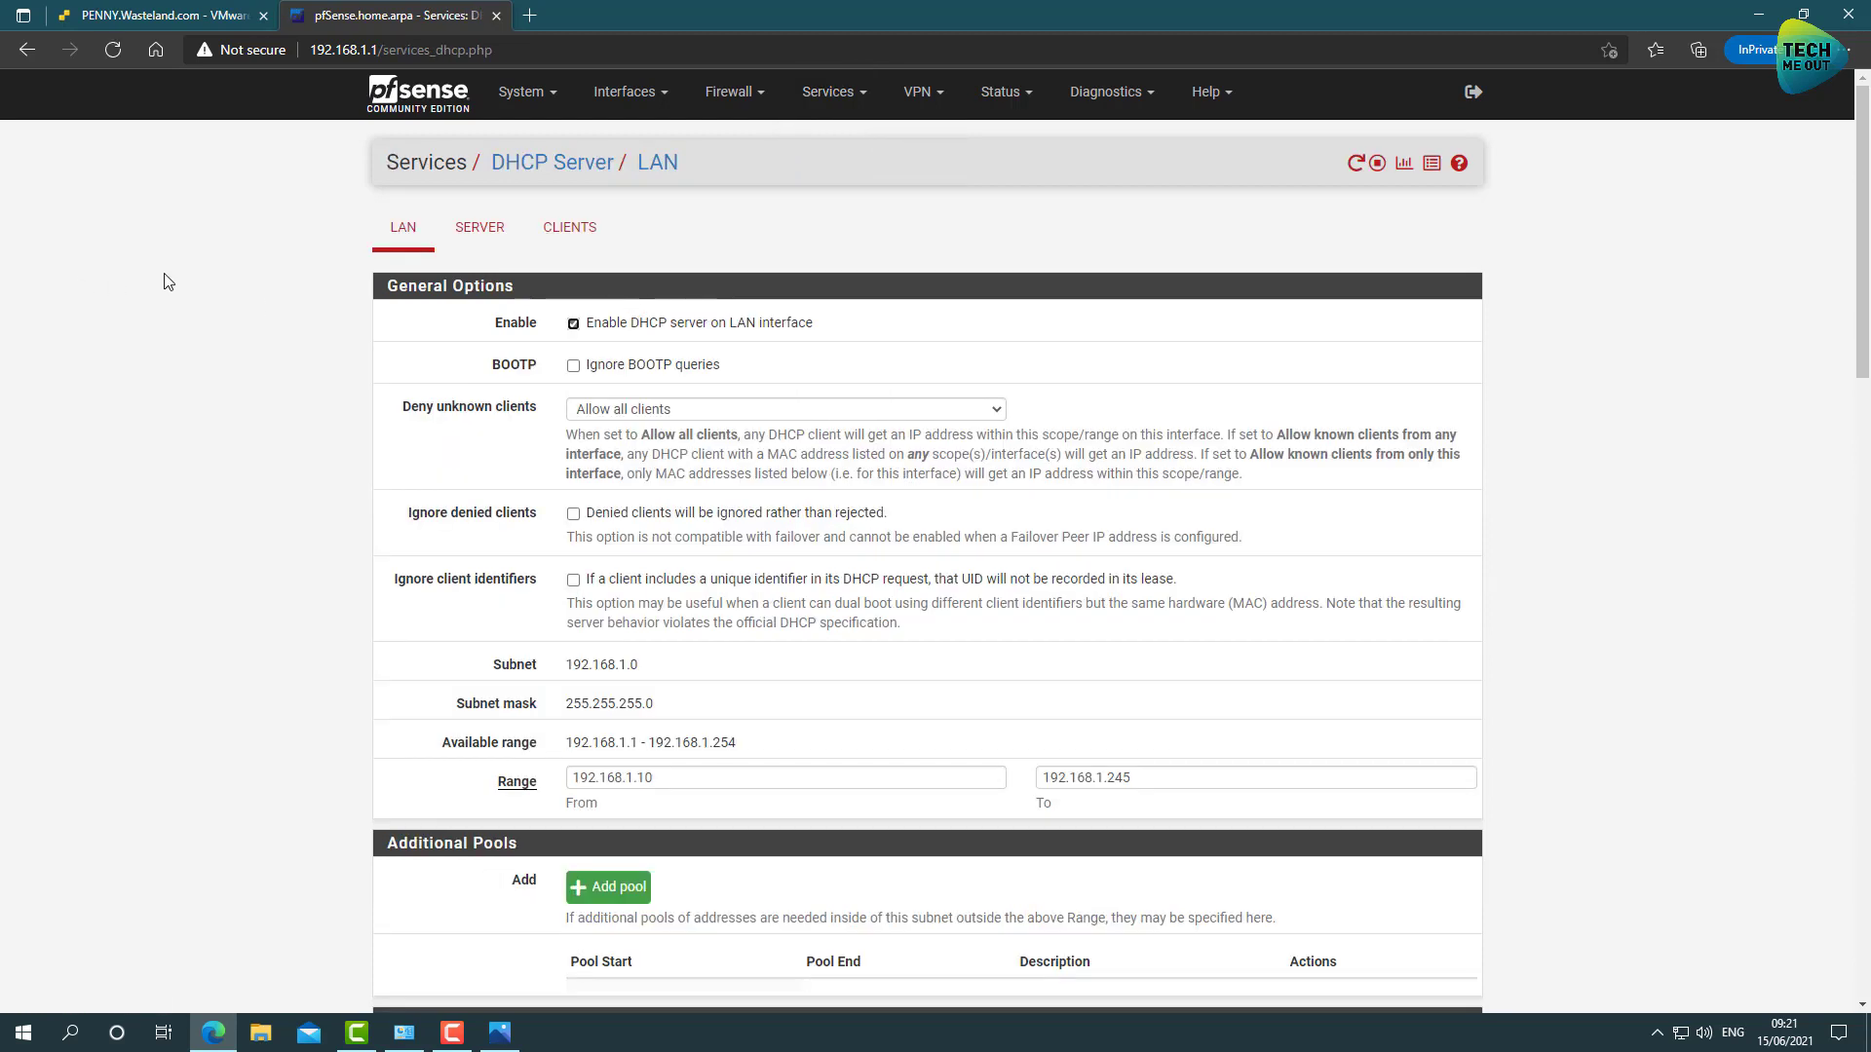
{"action": "left_click", "coordinate": [479, 238]}
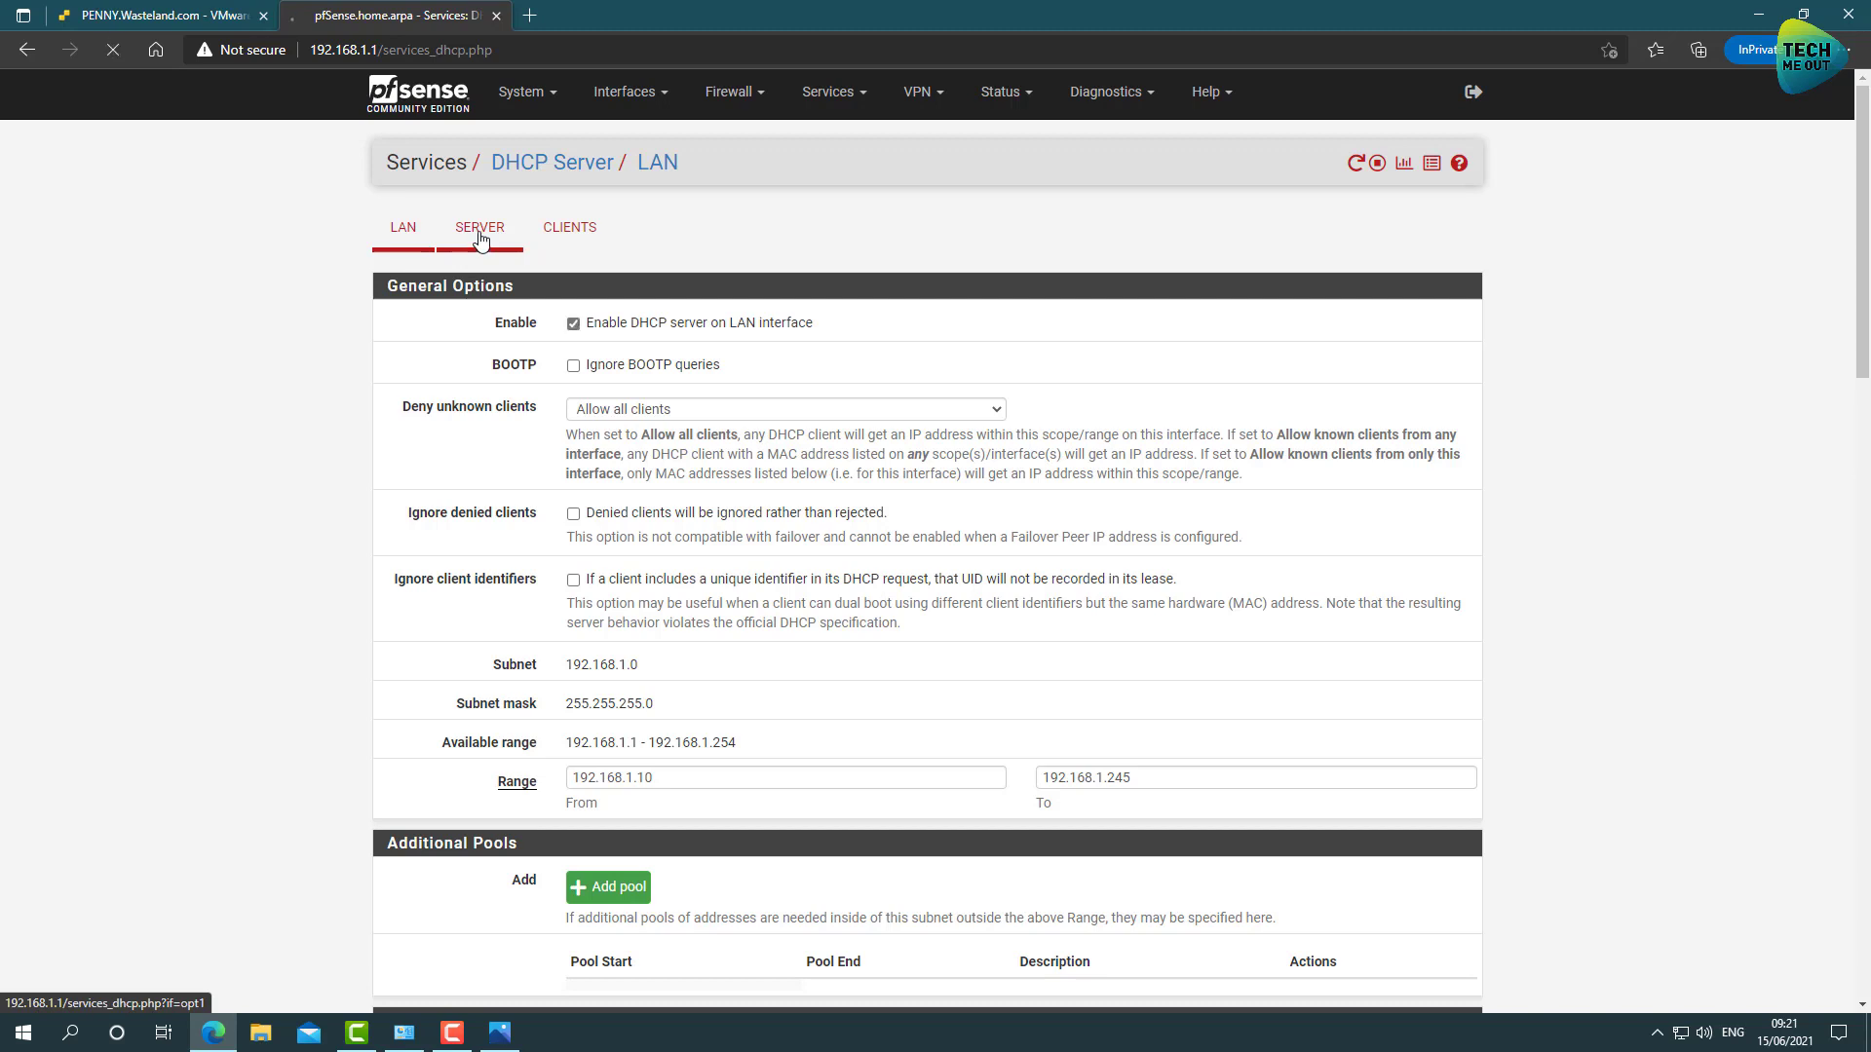
{"action": "scroll", "coordinate": [274, 262], "scroll_direction": "down", "scroll_amount": 1}
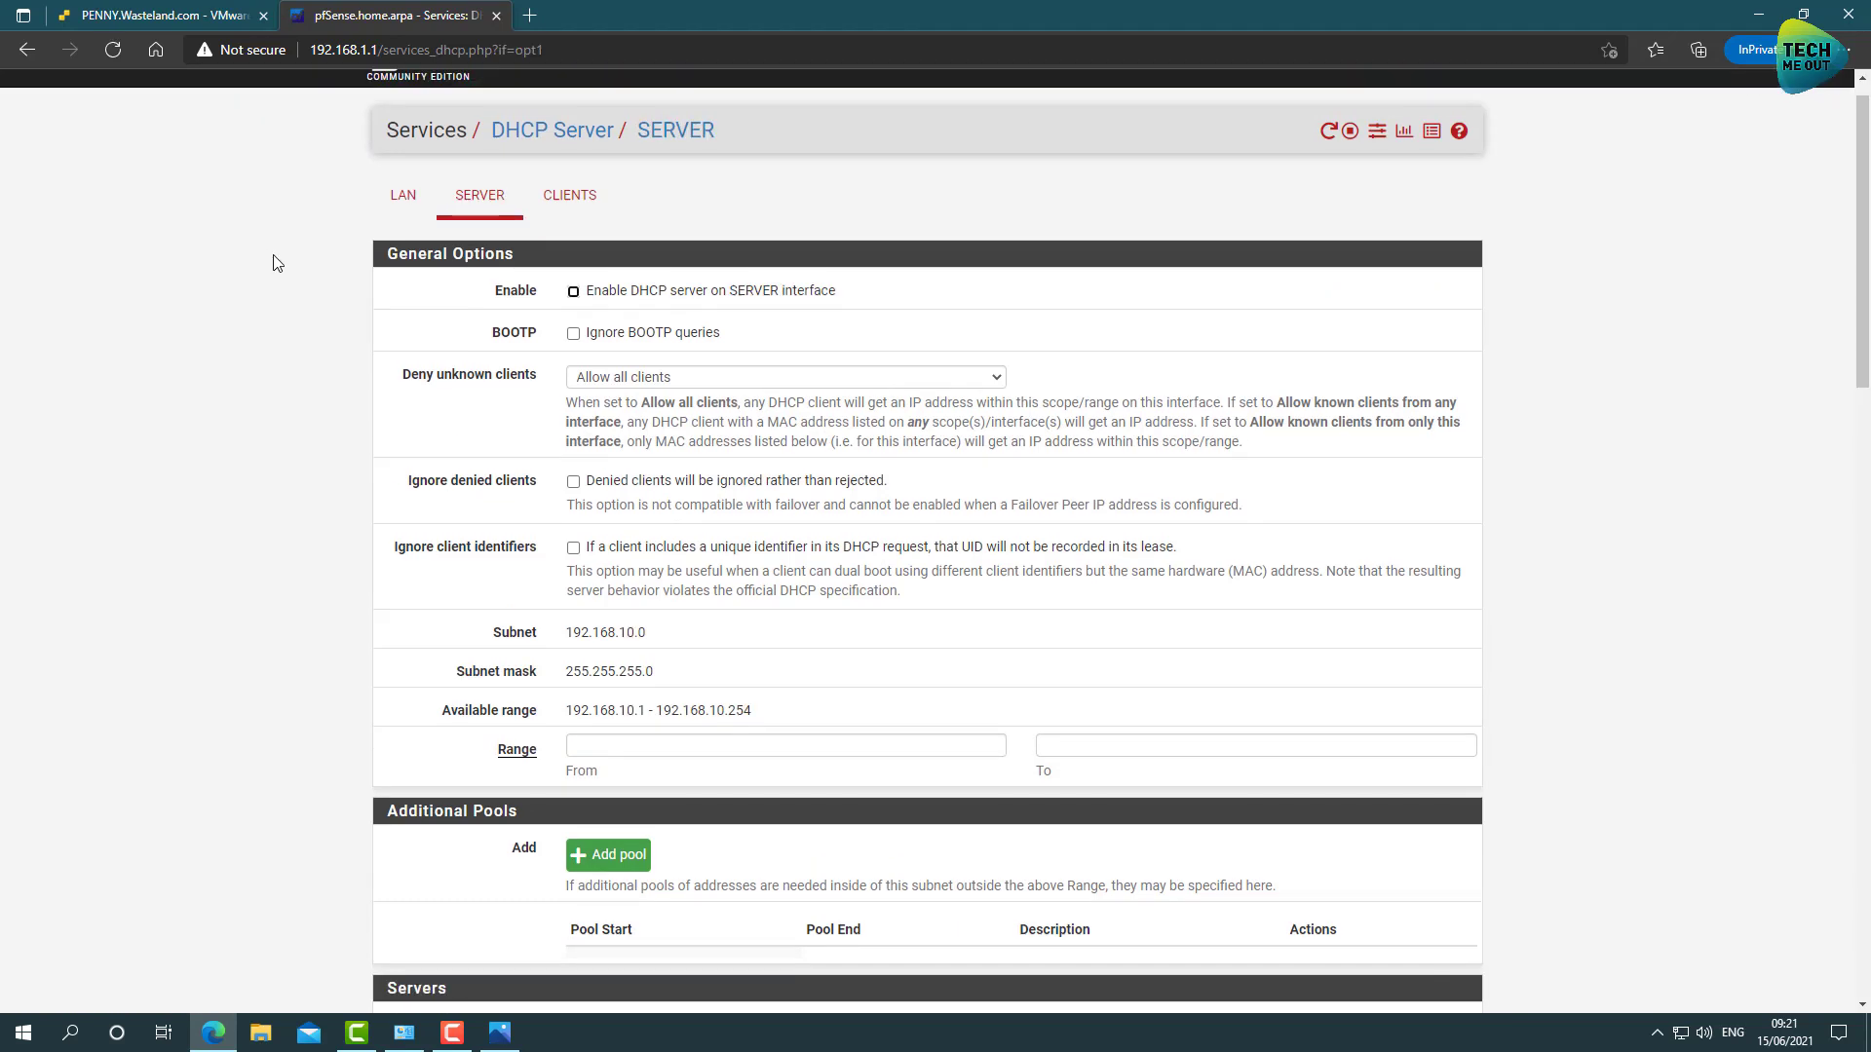
{"action": "scroll", "coordinate": [274, 262], "scroll_direction": "up", "scroll_amount": 1}
{"action": "scroll", "coordinate": [335, 447], "scroll_direction": "down", "scroll_amount": 3}
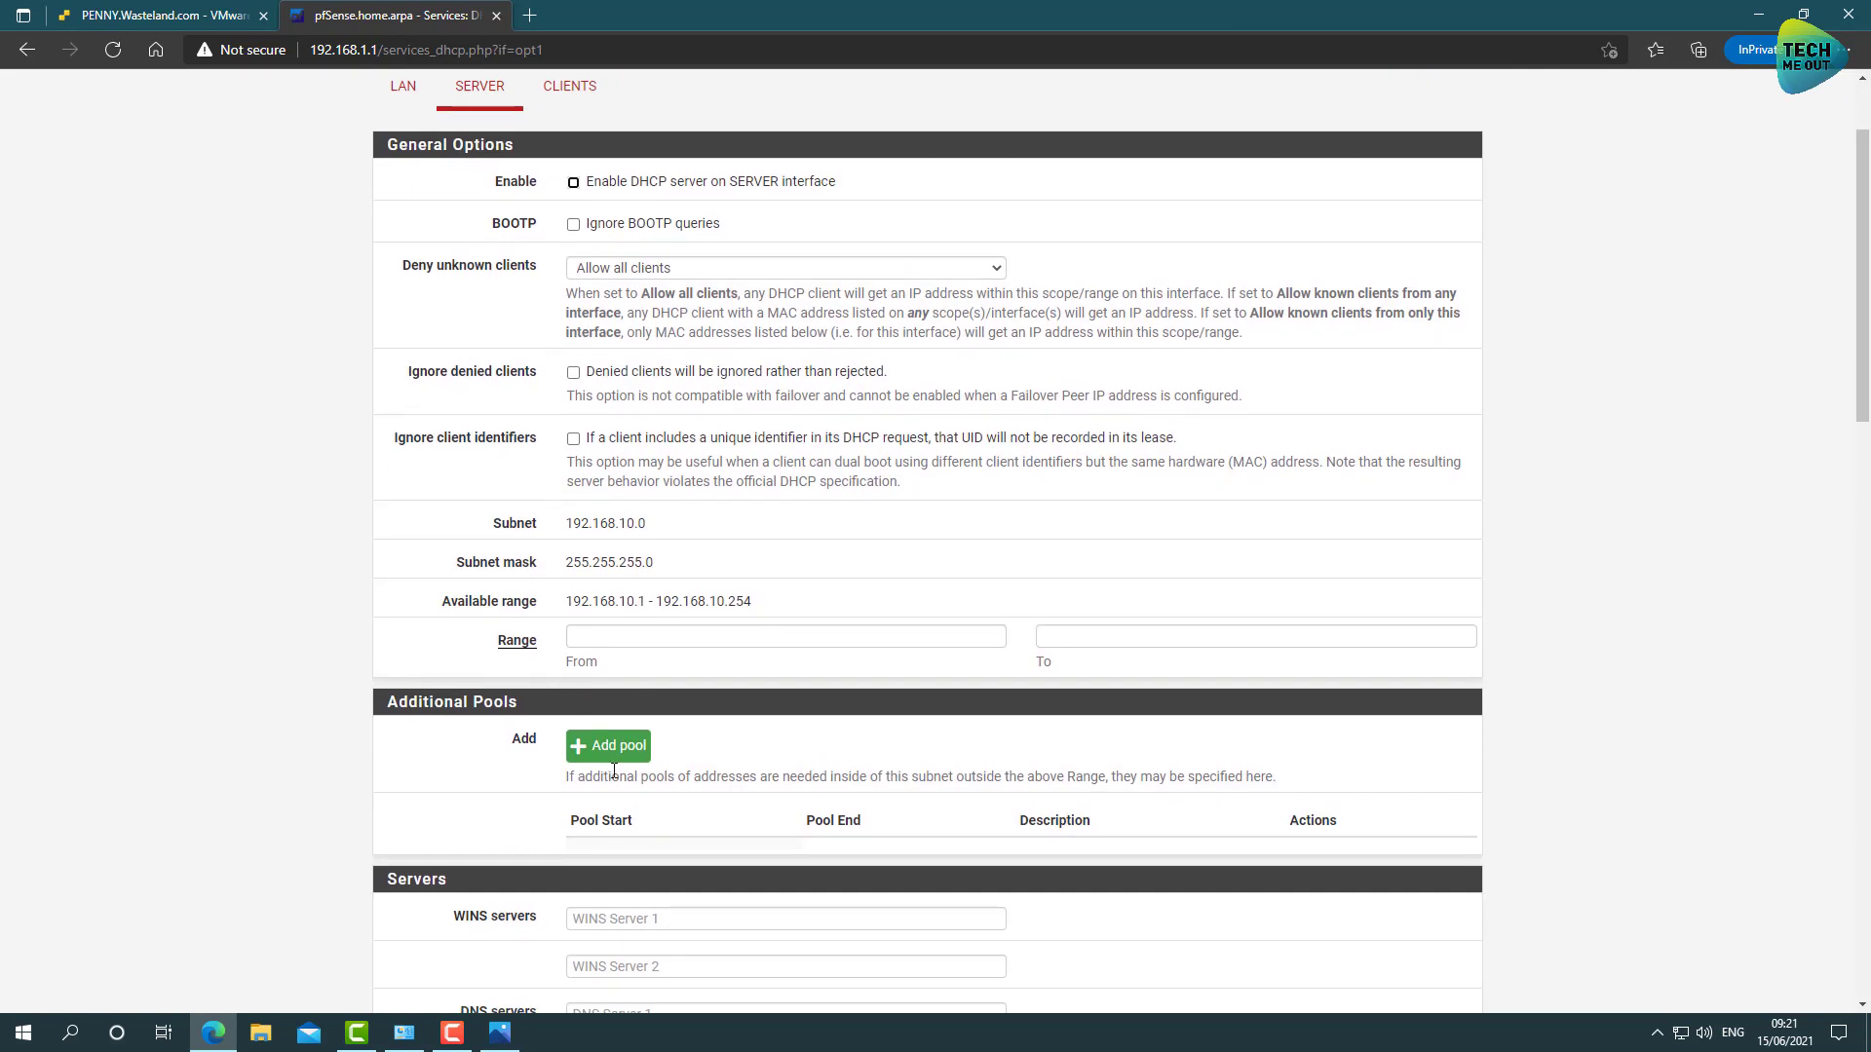
- Enable DHCP on SERVER with range 192.168.10.100 to 192.168.10.200 and save
{"action": "left_click", "coordinate": [623, 642]}
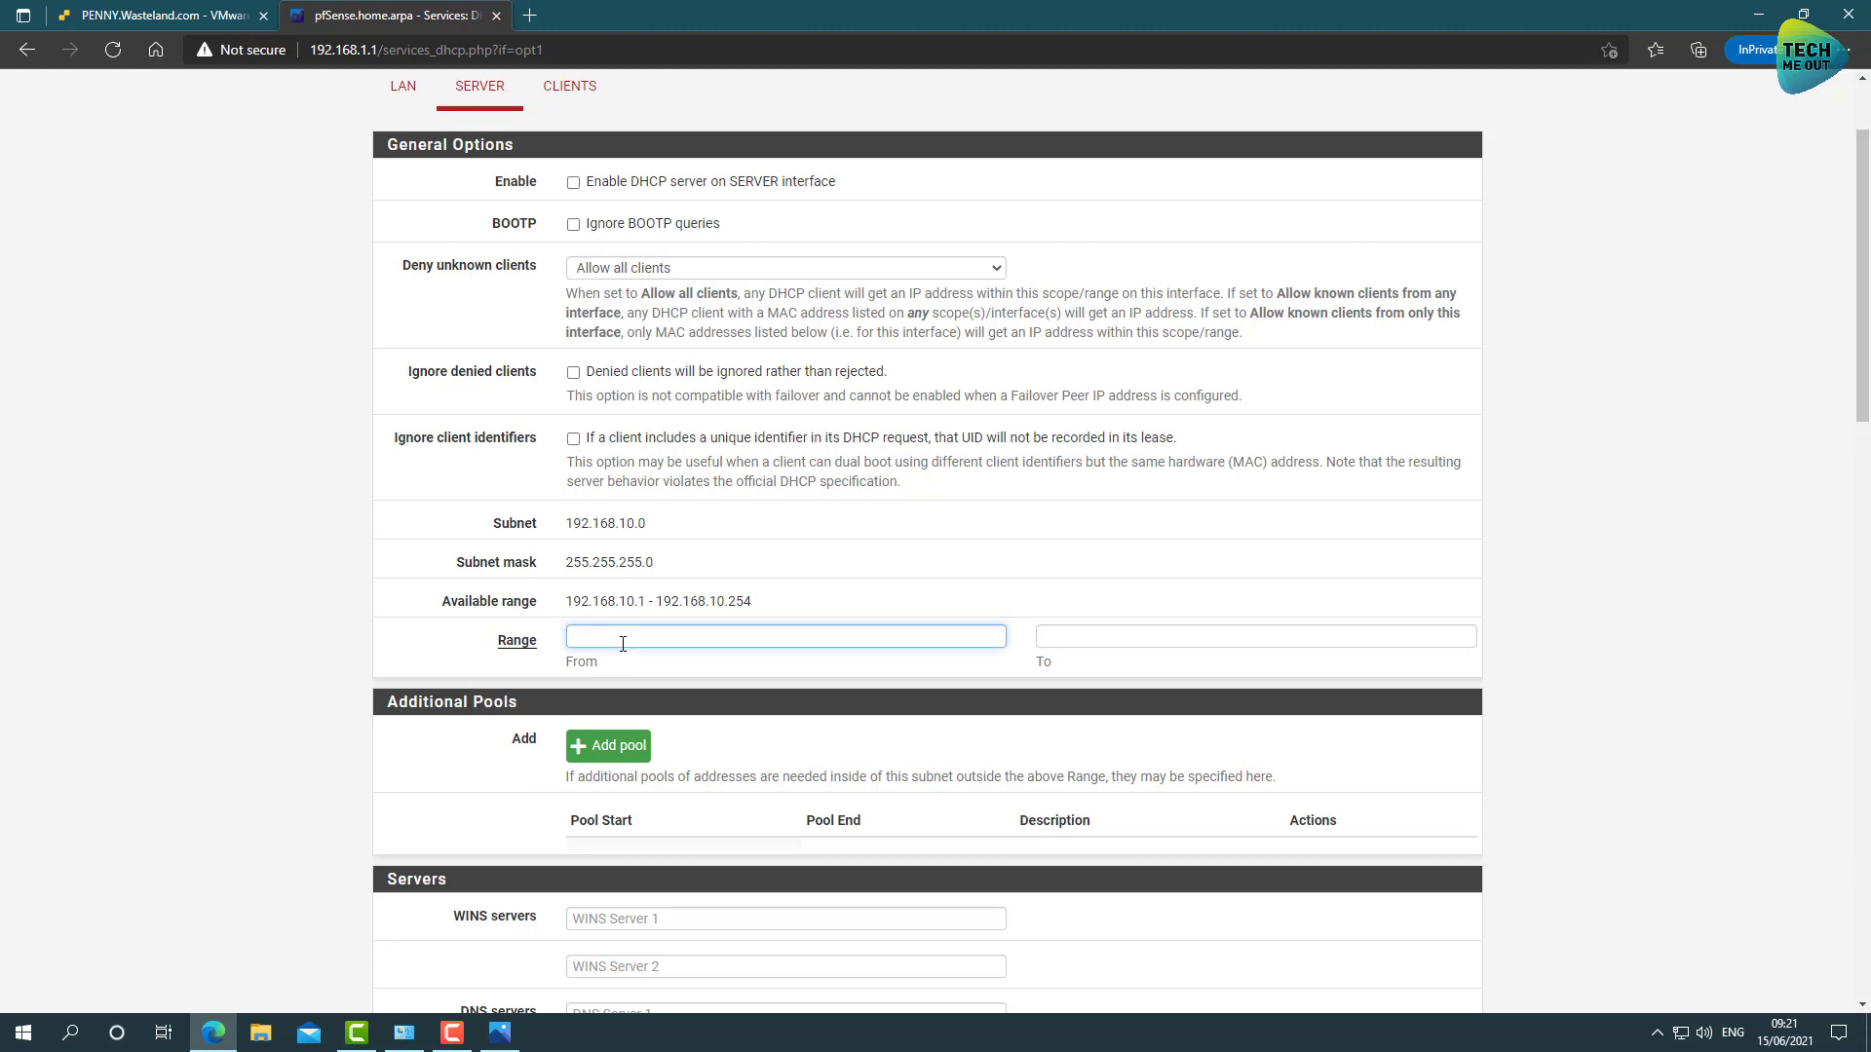
{"action": "left_click", "coordinate": [573, 182]}
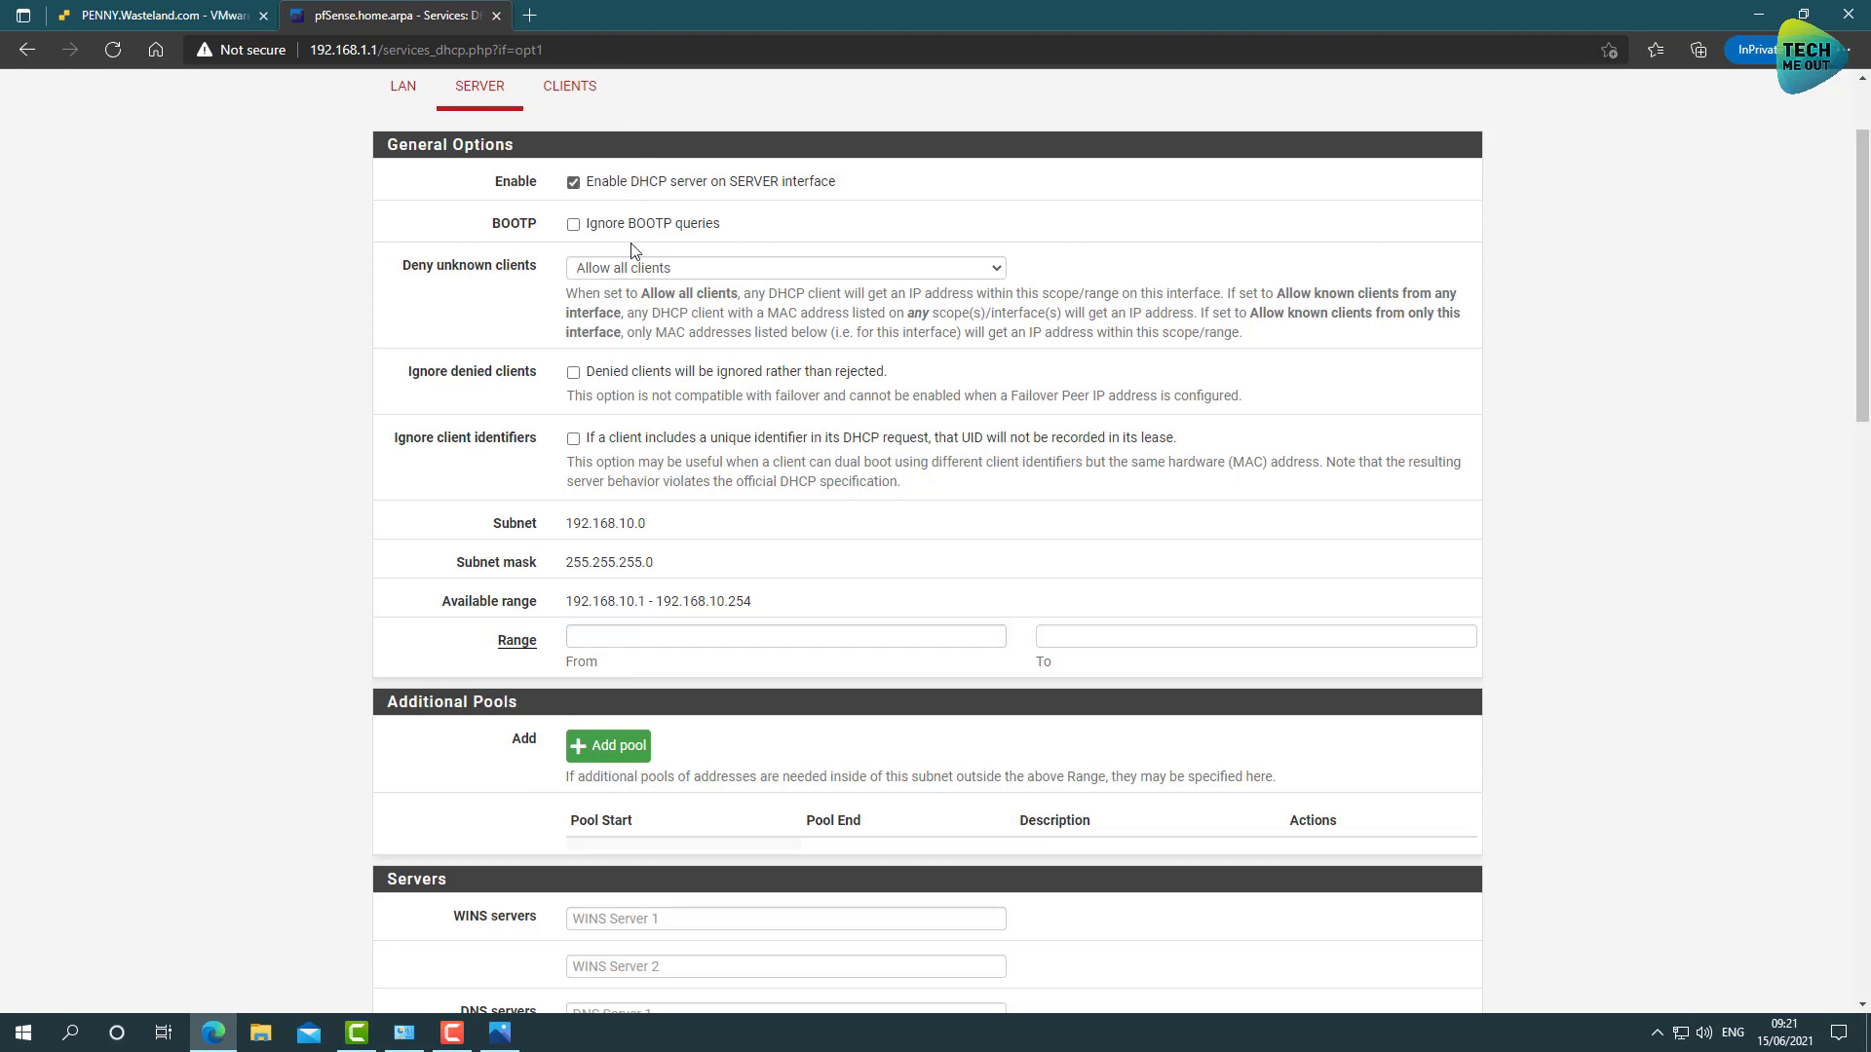
{"action": "left_click", "coordinate": [616, 642]}
{"action": "type", "text": "192"}
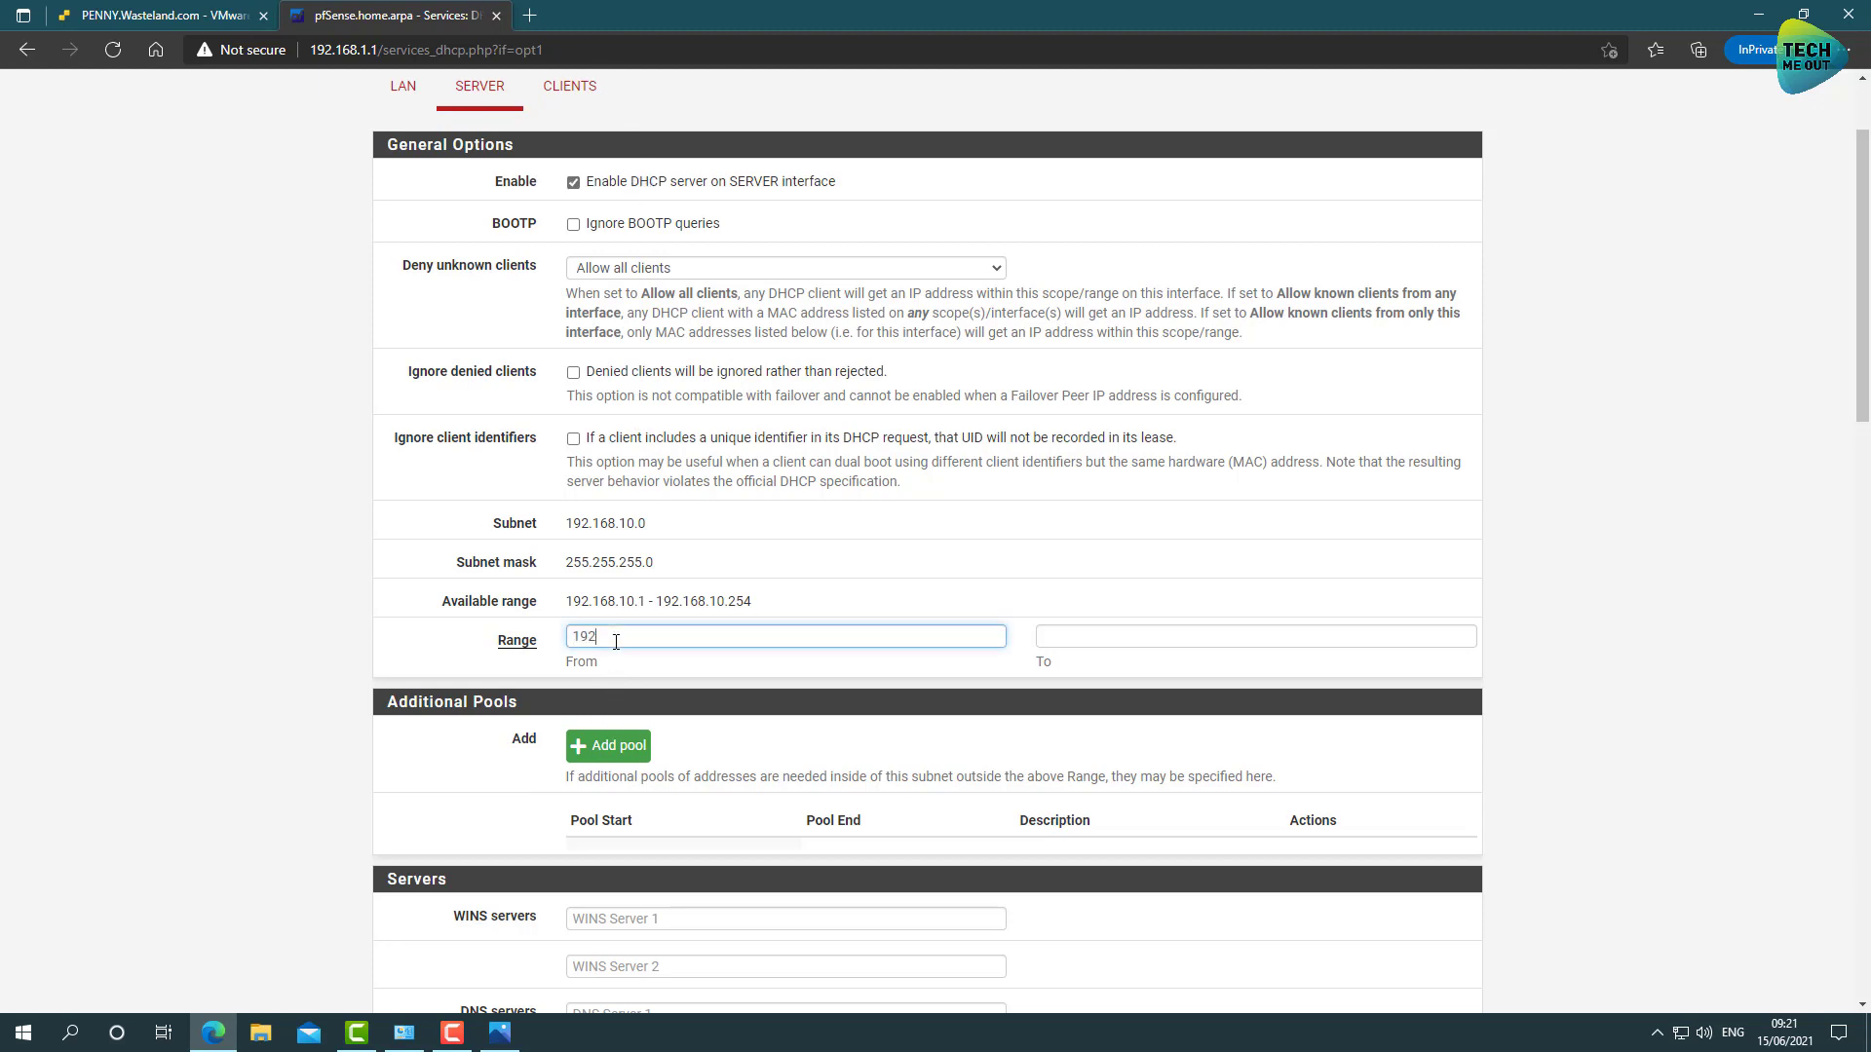
{"action": "type", "text": ".168.10.100"}
{"action": "key", "text": "Tab"}
{"action": "type", "text": "192"}
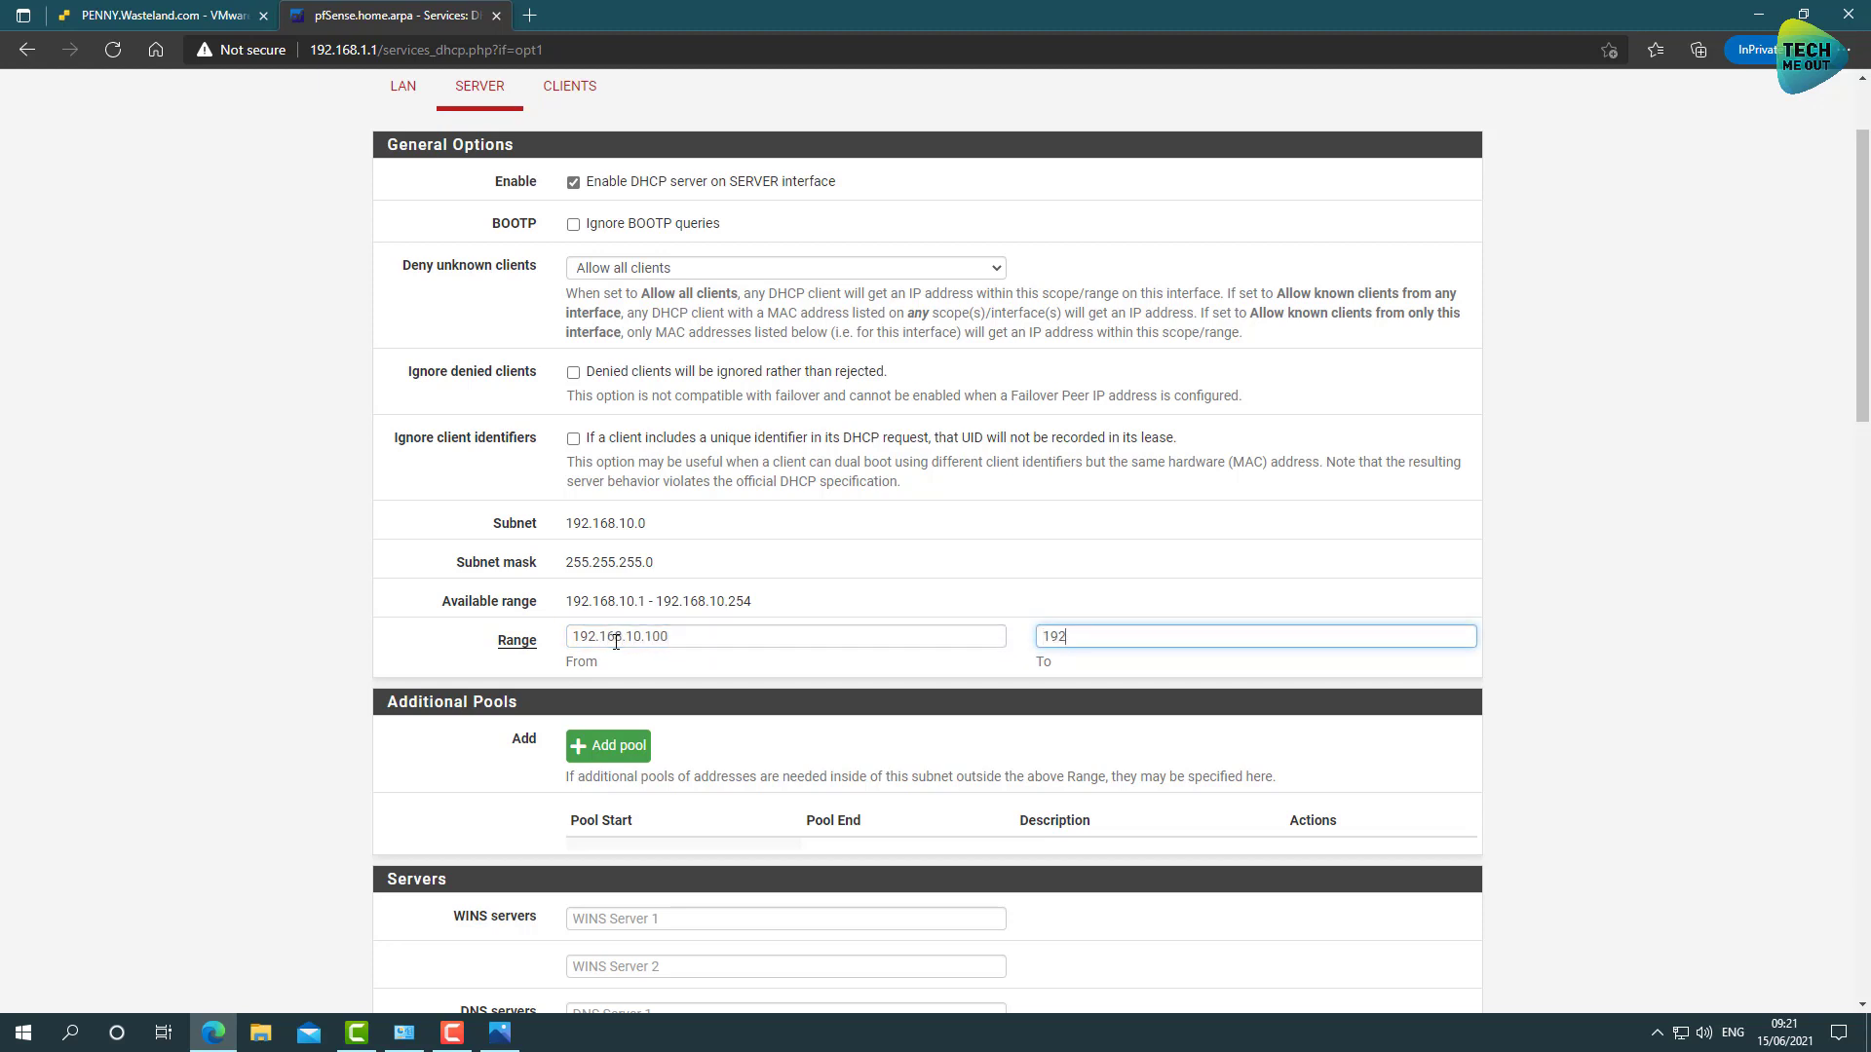
{"action": "type", "text": ".168.10.200"}
{"action": "scroll", "coordinate": [299, 749], "scroll_direction": "up", "scroll_amount": 1}
{"action": "scroll", "coordinate": [1209, 863], "scroll_direction": "down", "scroll_amount": 5}
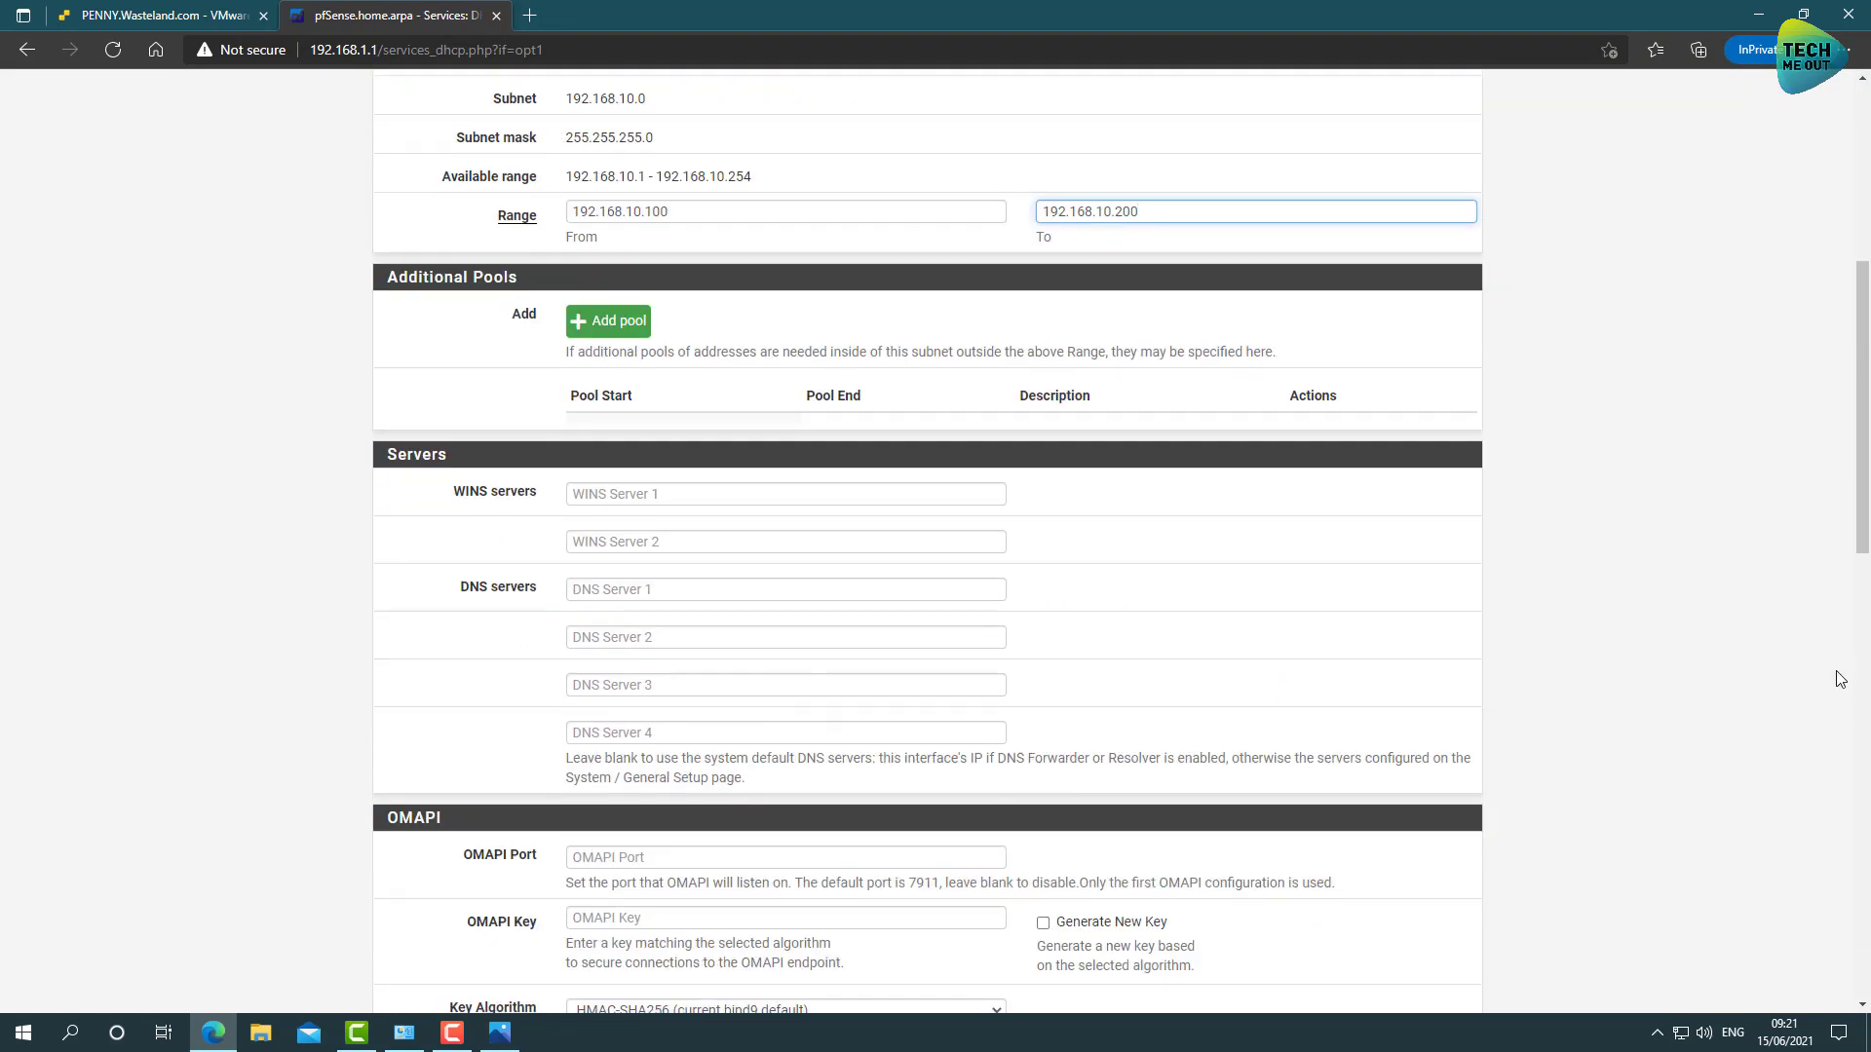
{"action": "scroll", "coordinate": [1863, 547], "scroll_direction": "down", "scroll_amount": 1}
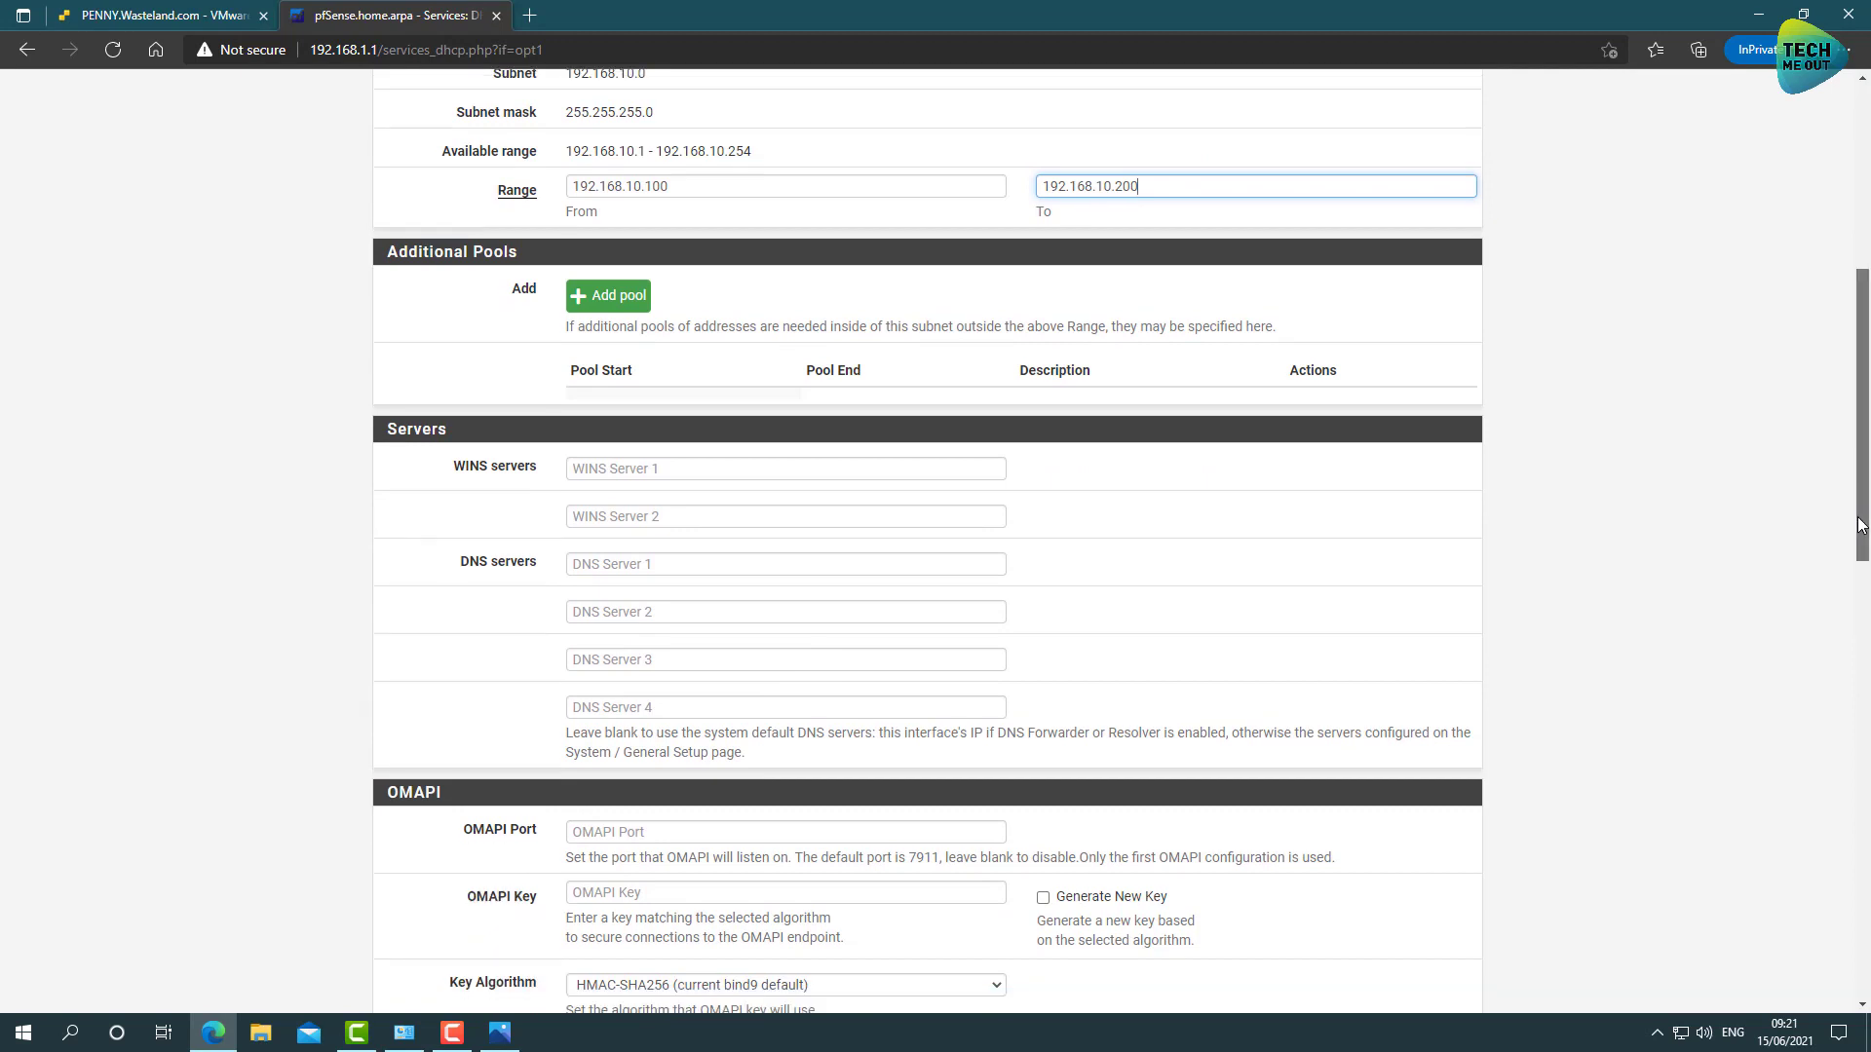
{"action": "left_click_drag", "start_coordinate": [1864, 548], "coordinate": [1866, 958]}
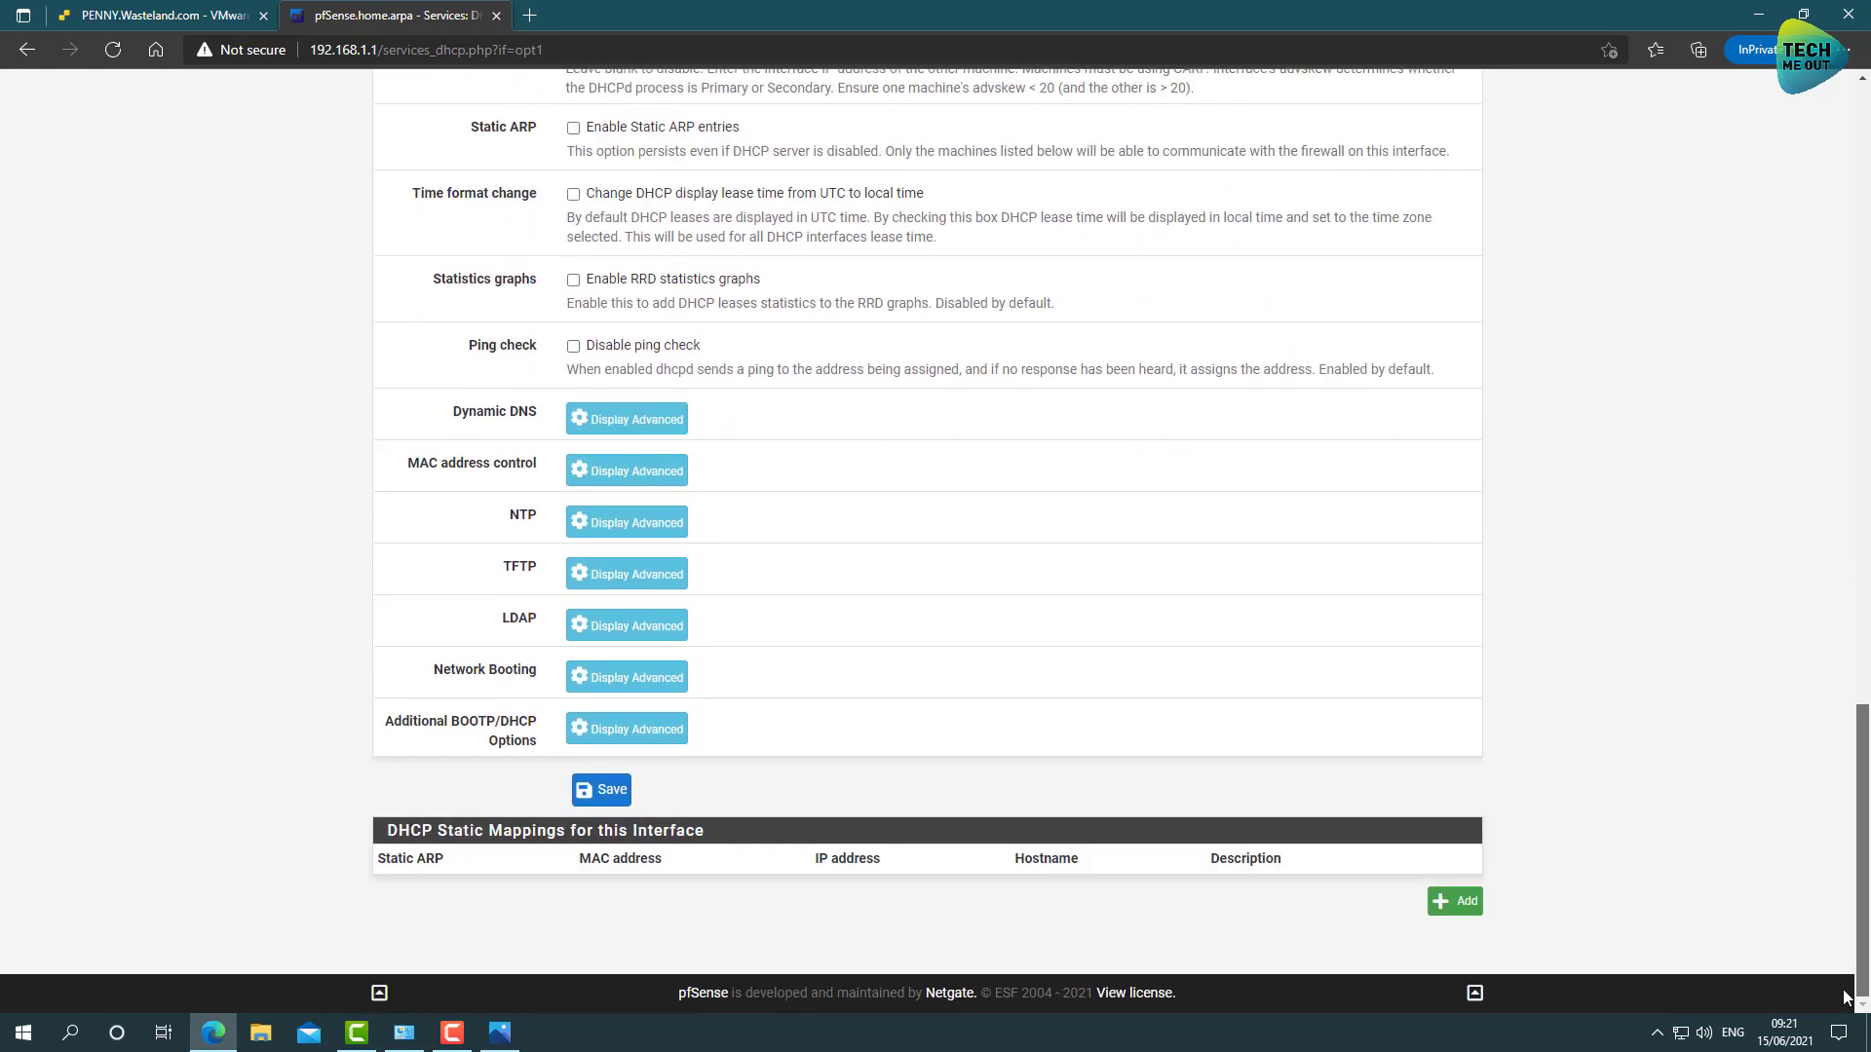
{"action": "left_click", "coordinate": [613, 794]}
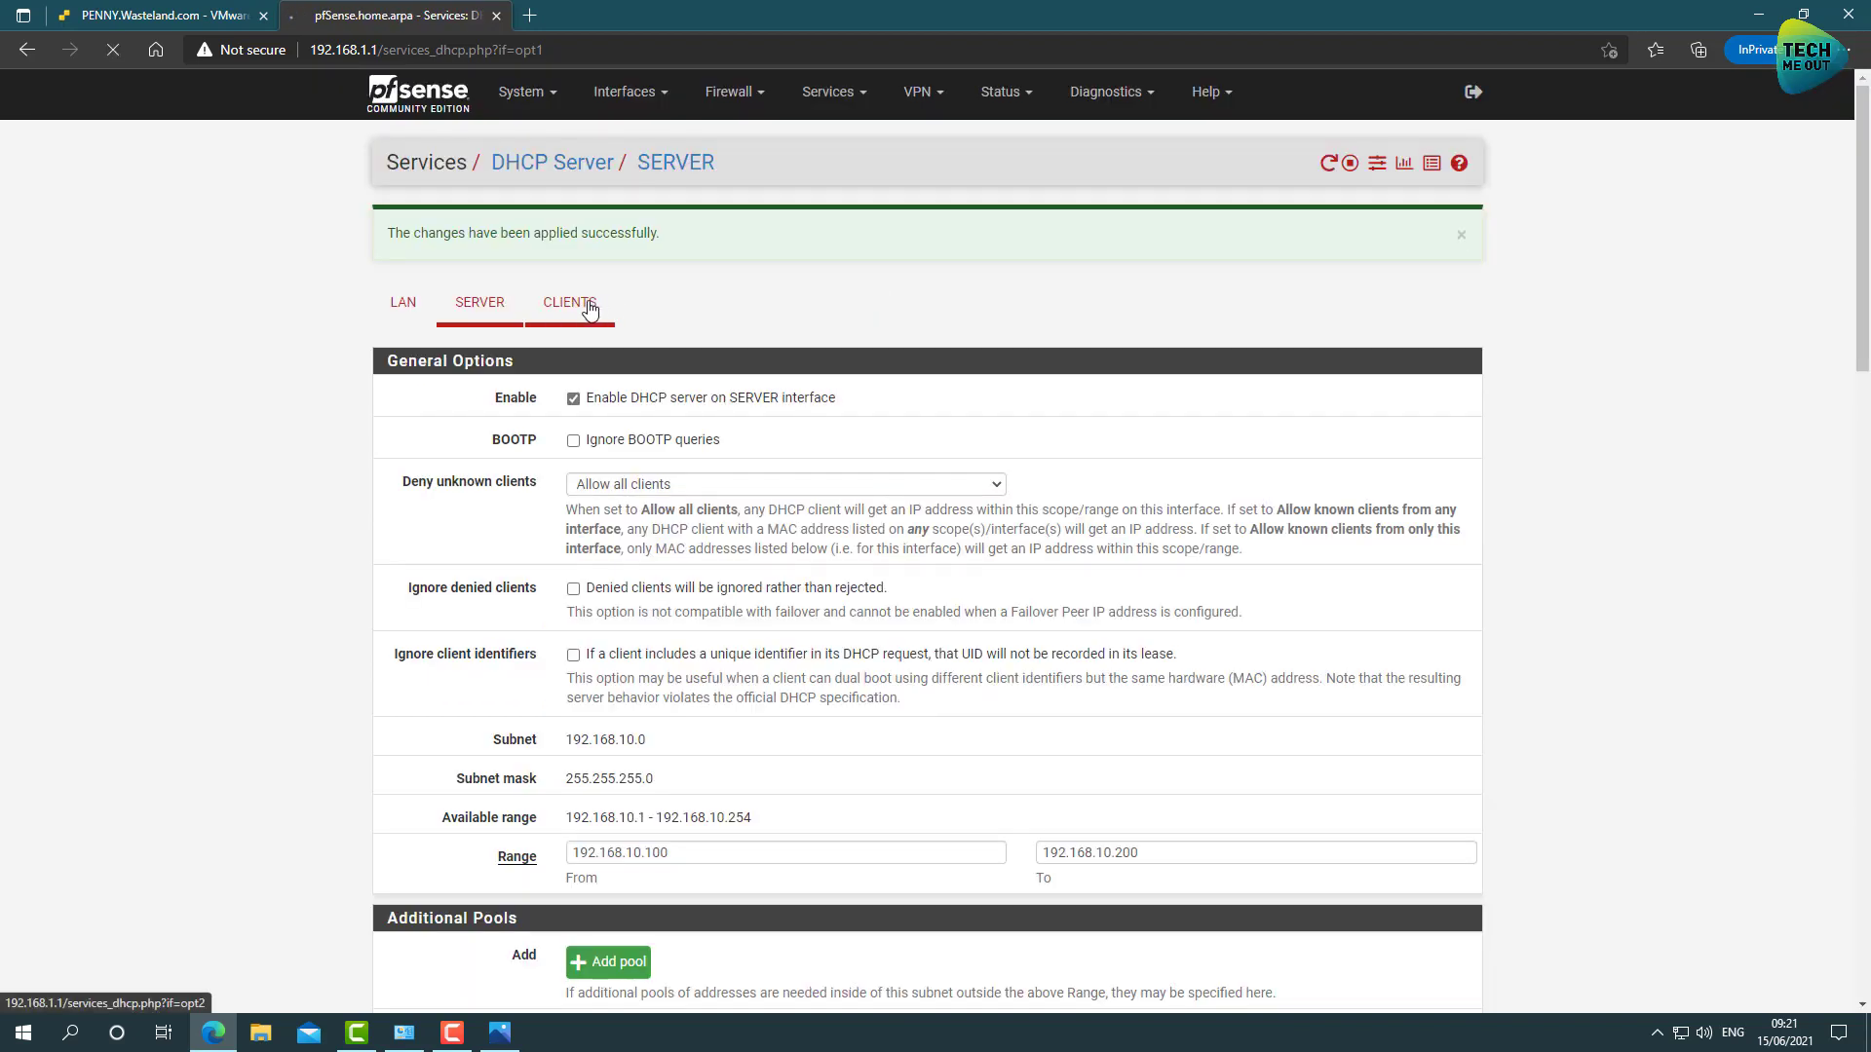
- On the CLIENTS DHCP tab, enable DHCP with range 192.168.11.100–192.168.11.200 and save
{"action": "left_click", "coordinate": [588, 306]}
{"action": "left_click", "coordinate": [573, 323]}
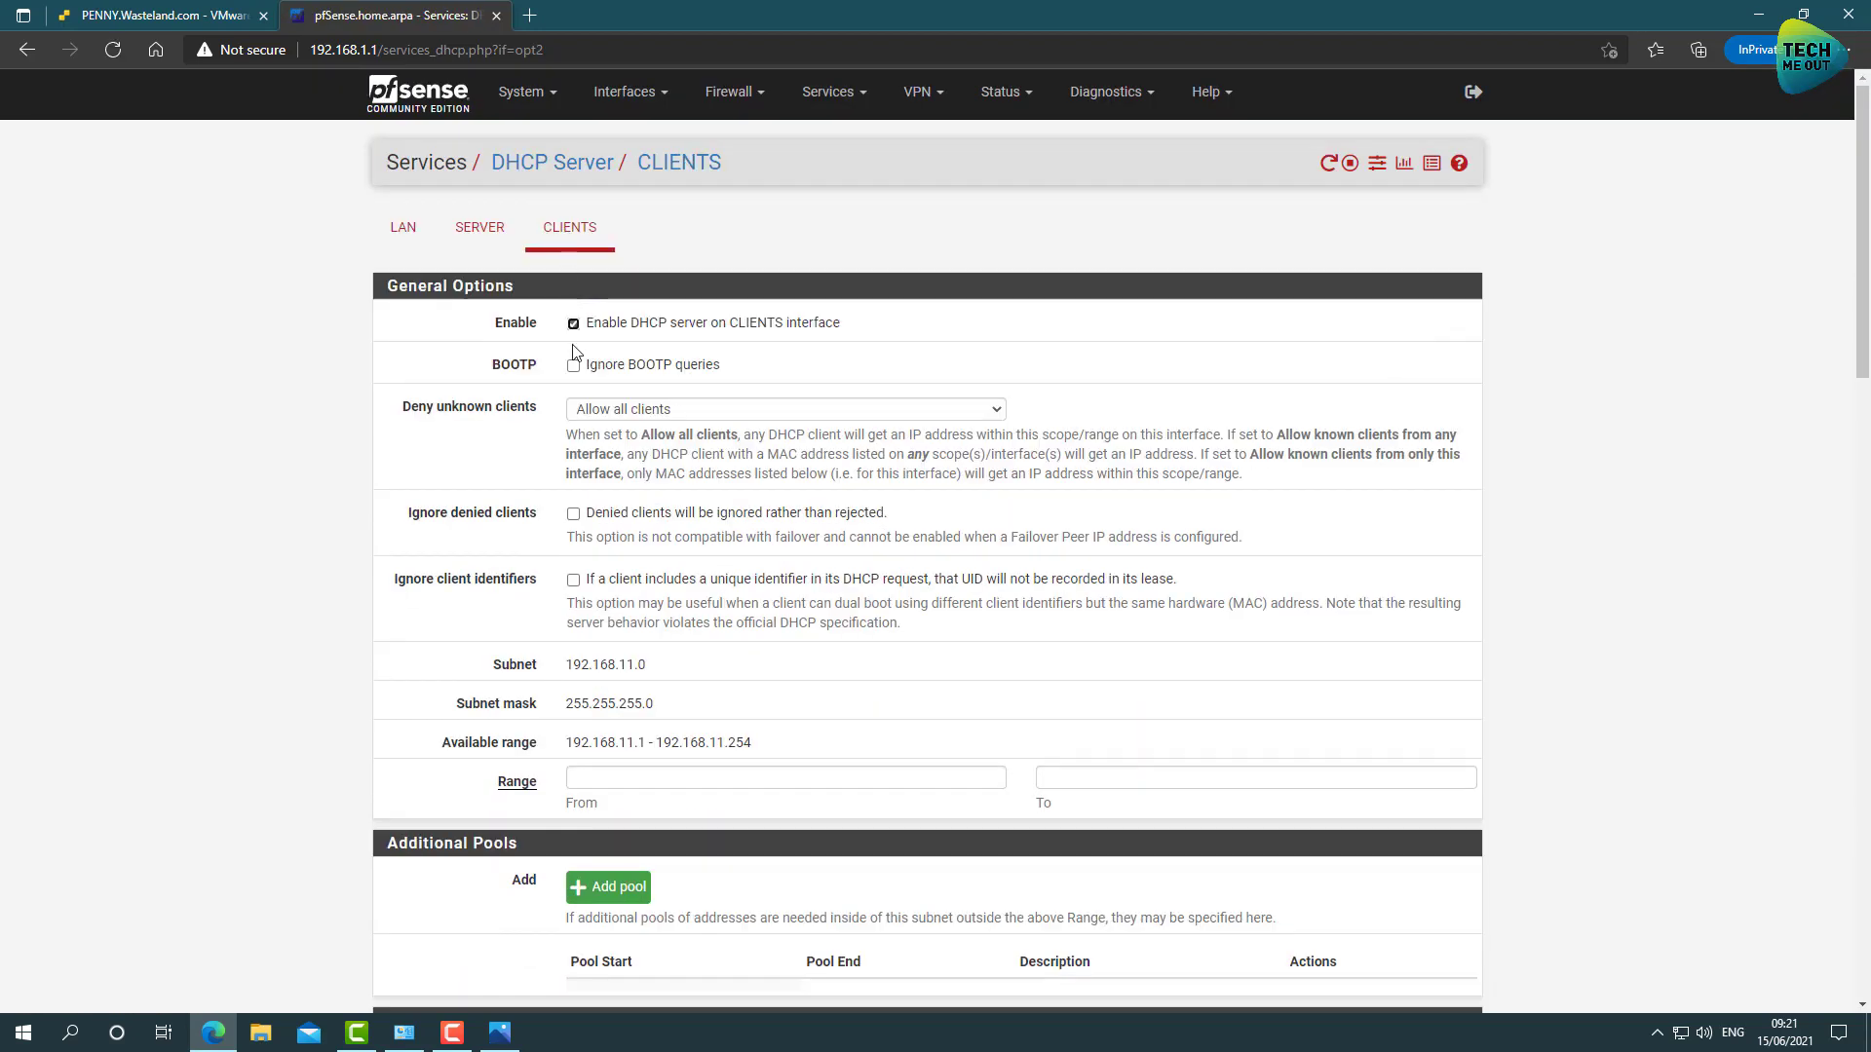
{"action": "left_click", "coordinate": [614, 779]}
{"action": "type", "text": "192.1"}
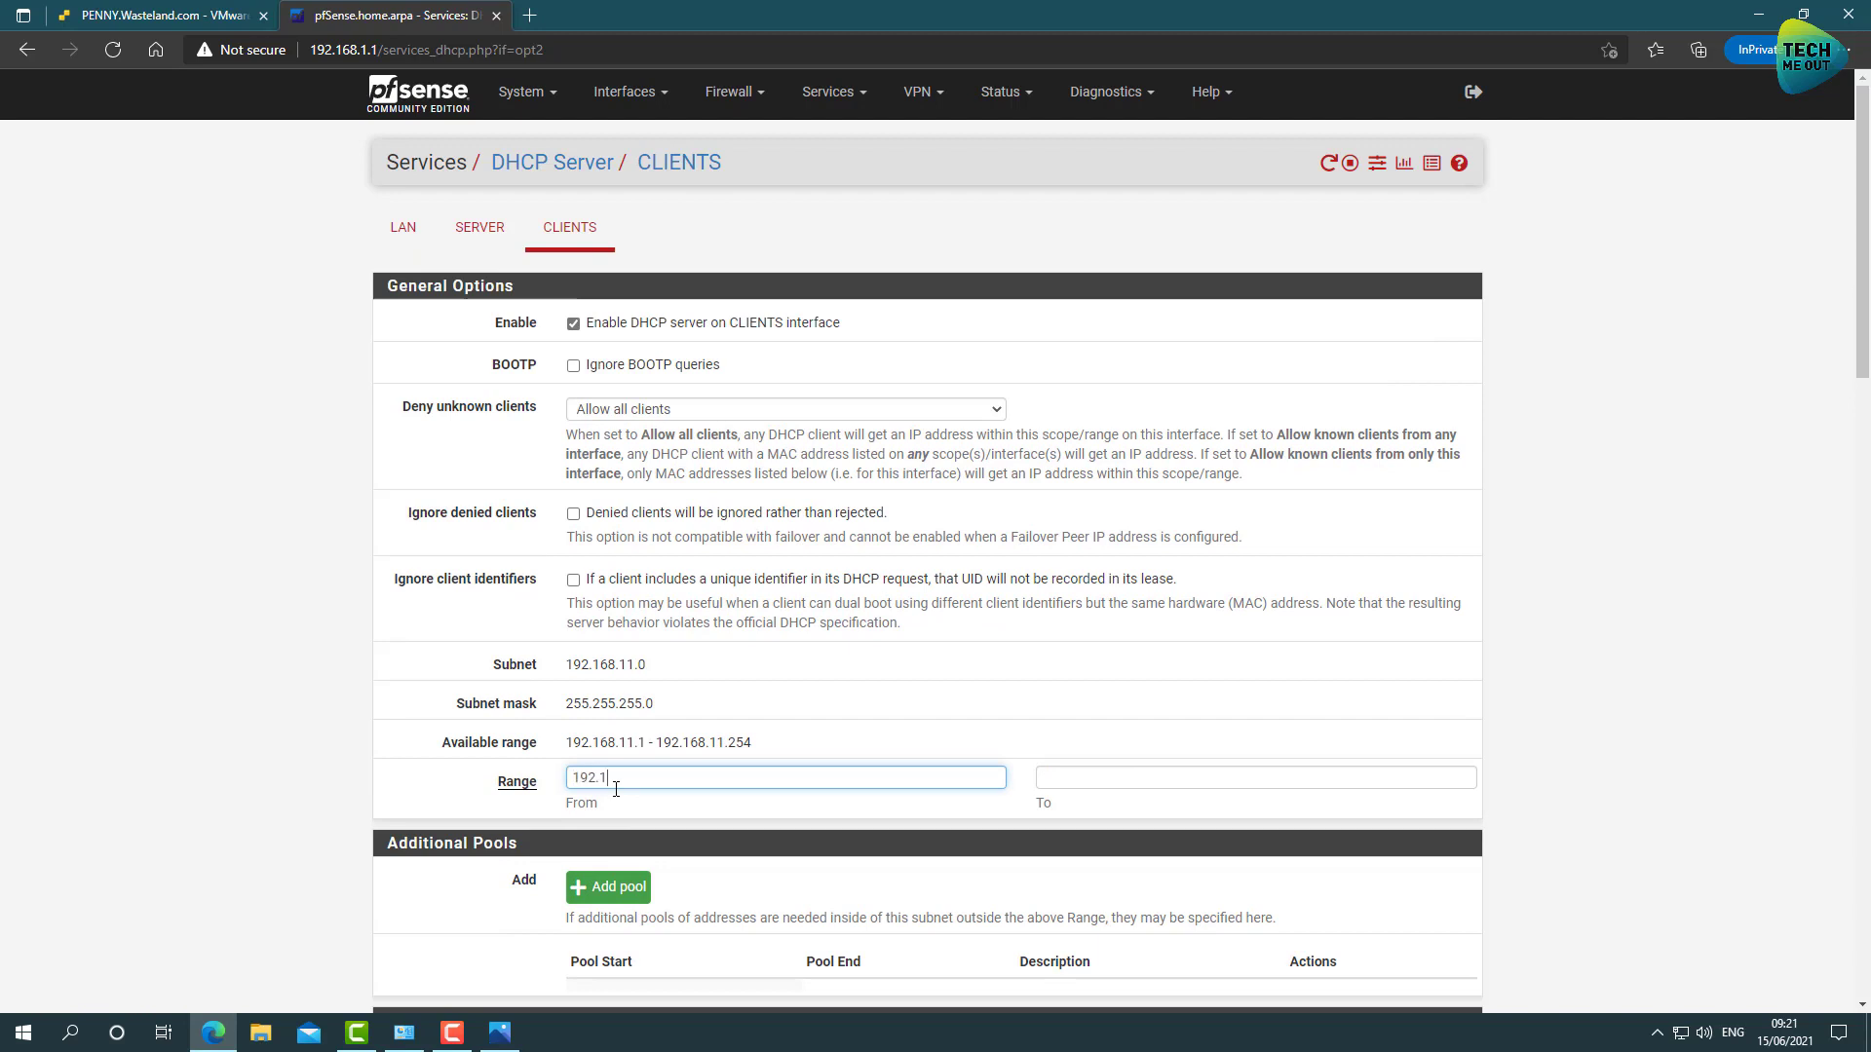
{"action": "type", "text": "68.11."}
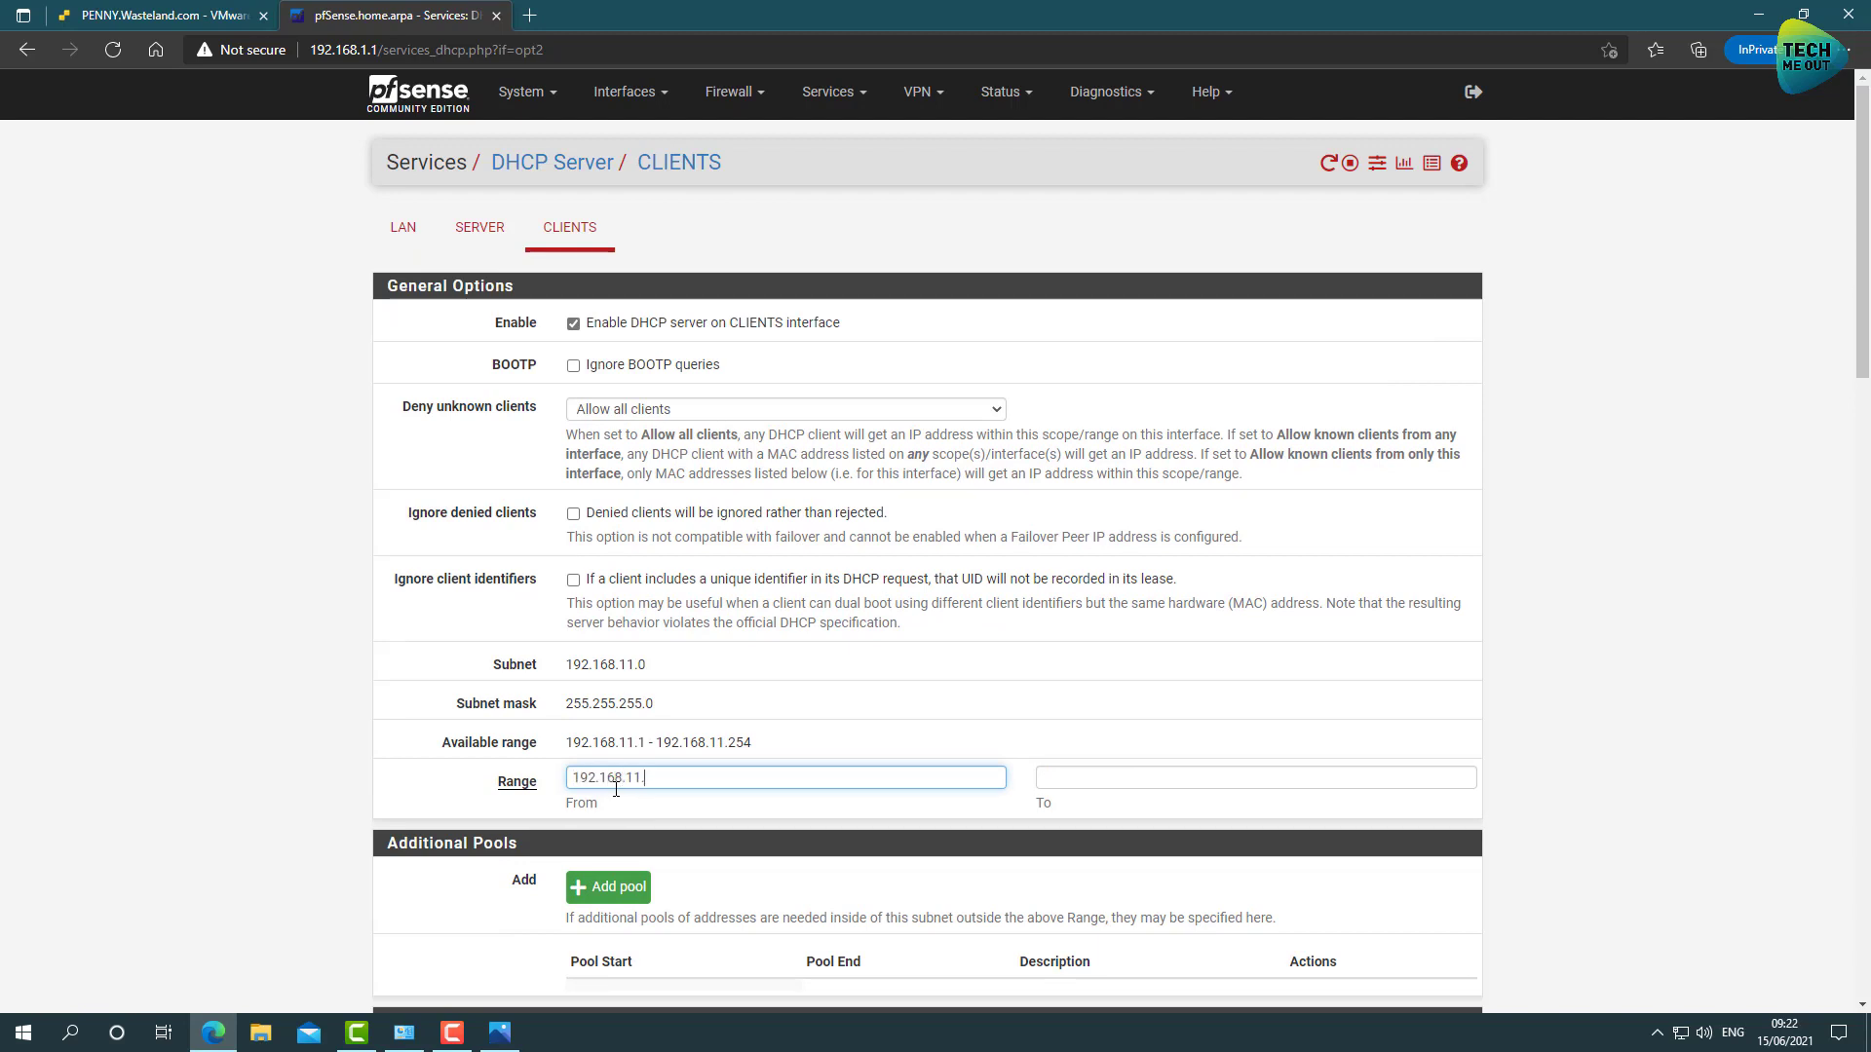
{"action": "type", "text": "100"}
{"action": "key", "text": "Tab"}
{"action": "type", "text": "192"}
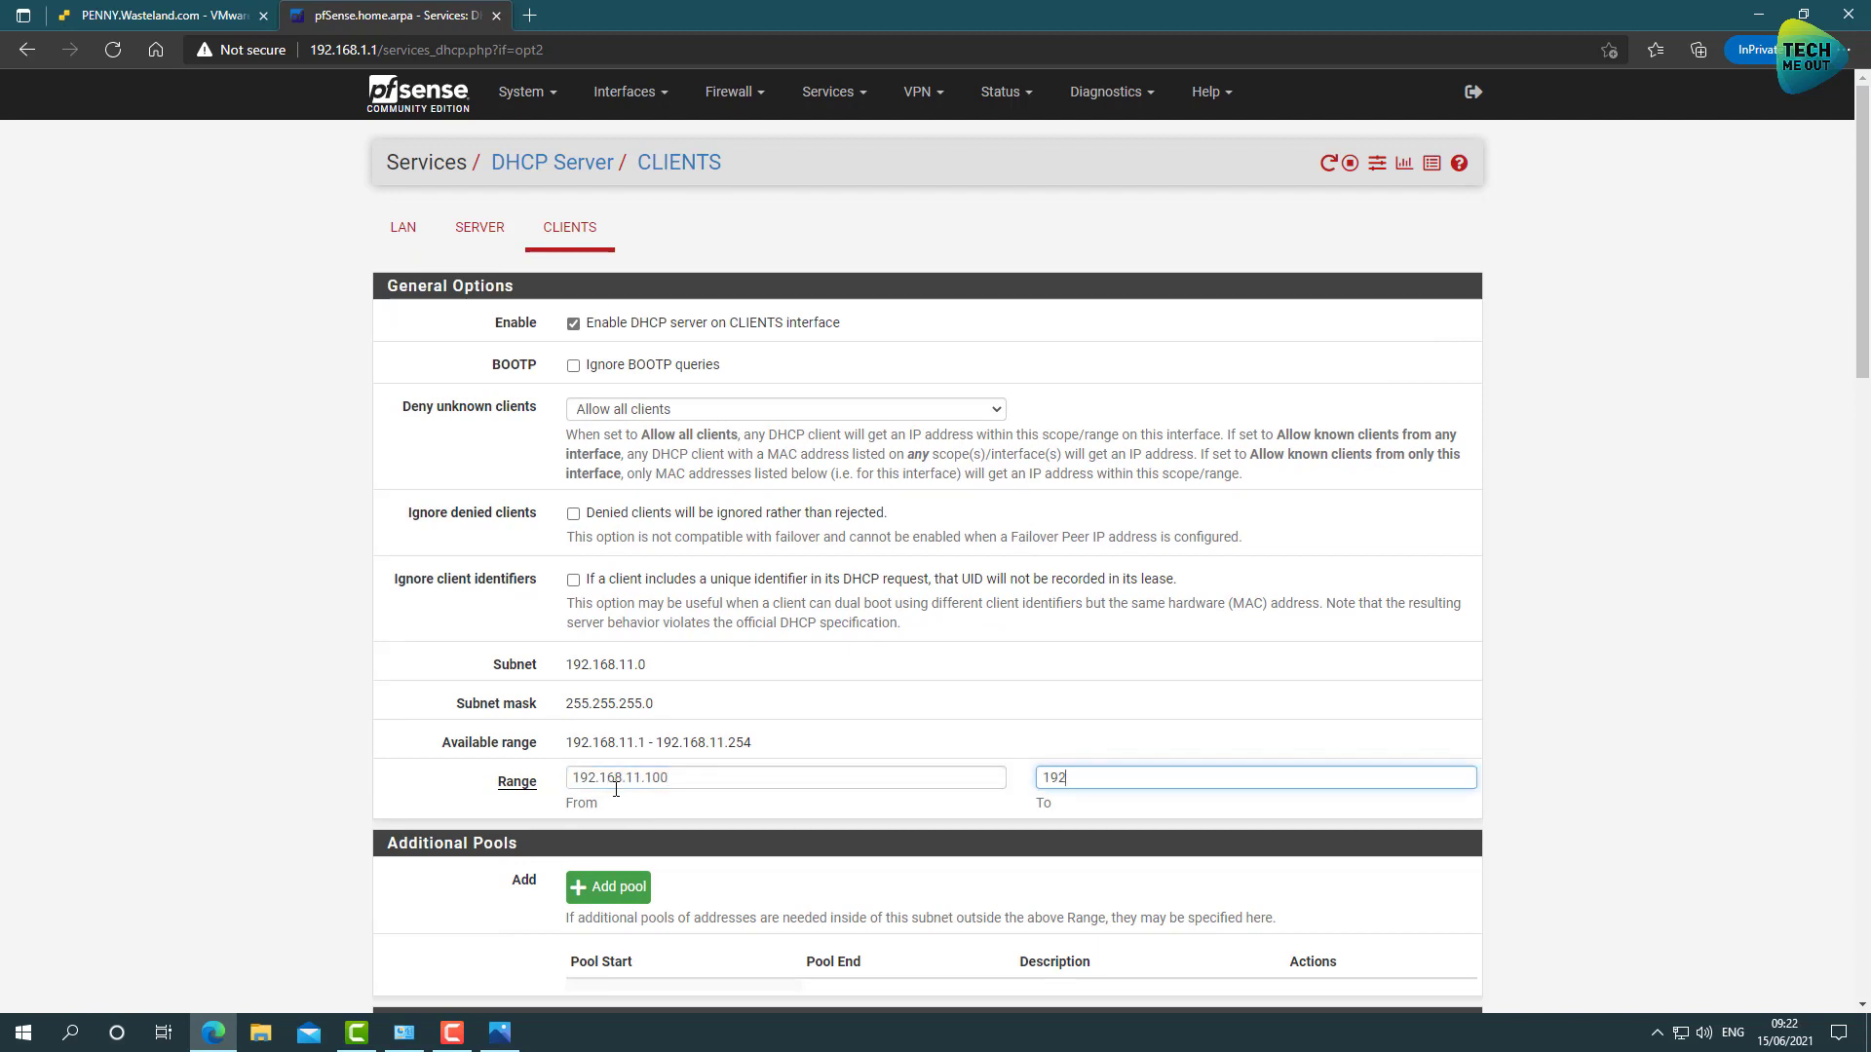
{"action": "type", "text": ".168.11.200"}
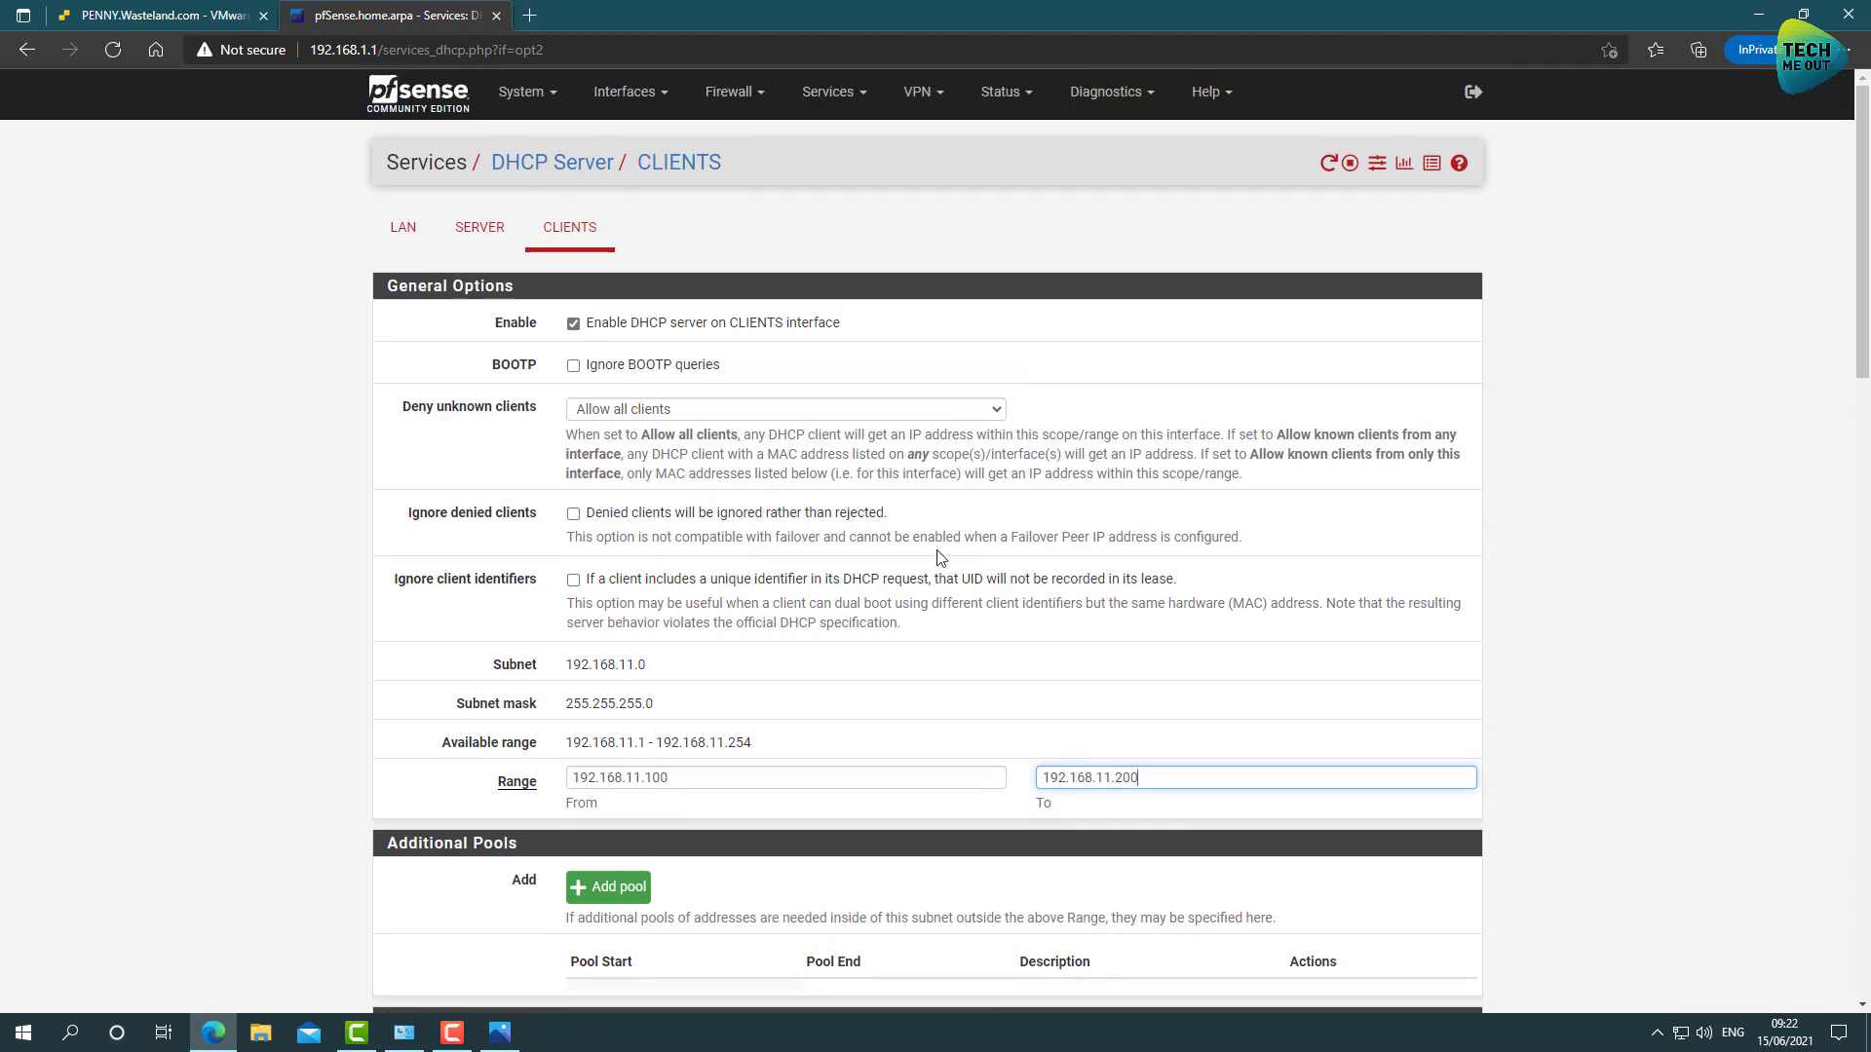
{"action": "scroll", "coordinate": [1432, 581], "scroll_direction": "down", "scroll_amount": 5}
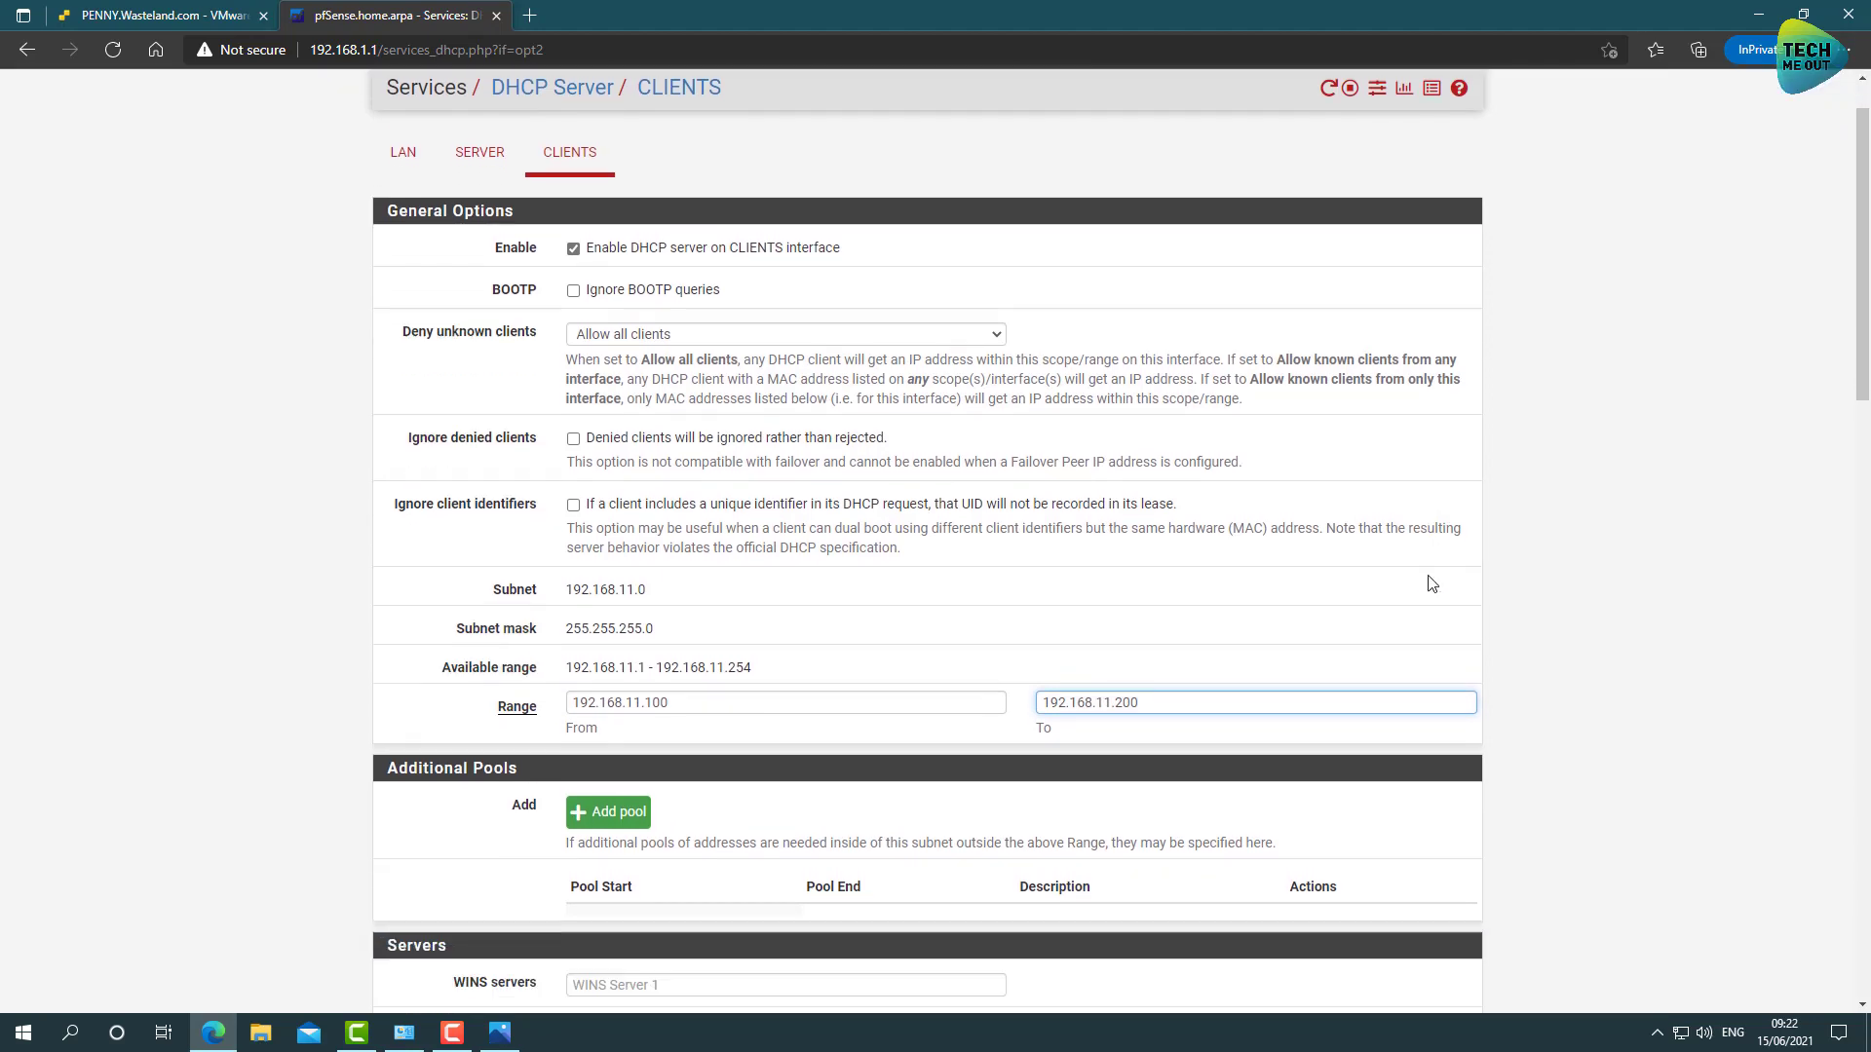
{"action": "scroll", "coordinate": [1861, 434], "scroll_direction": "down", "scroll_amount": 10}
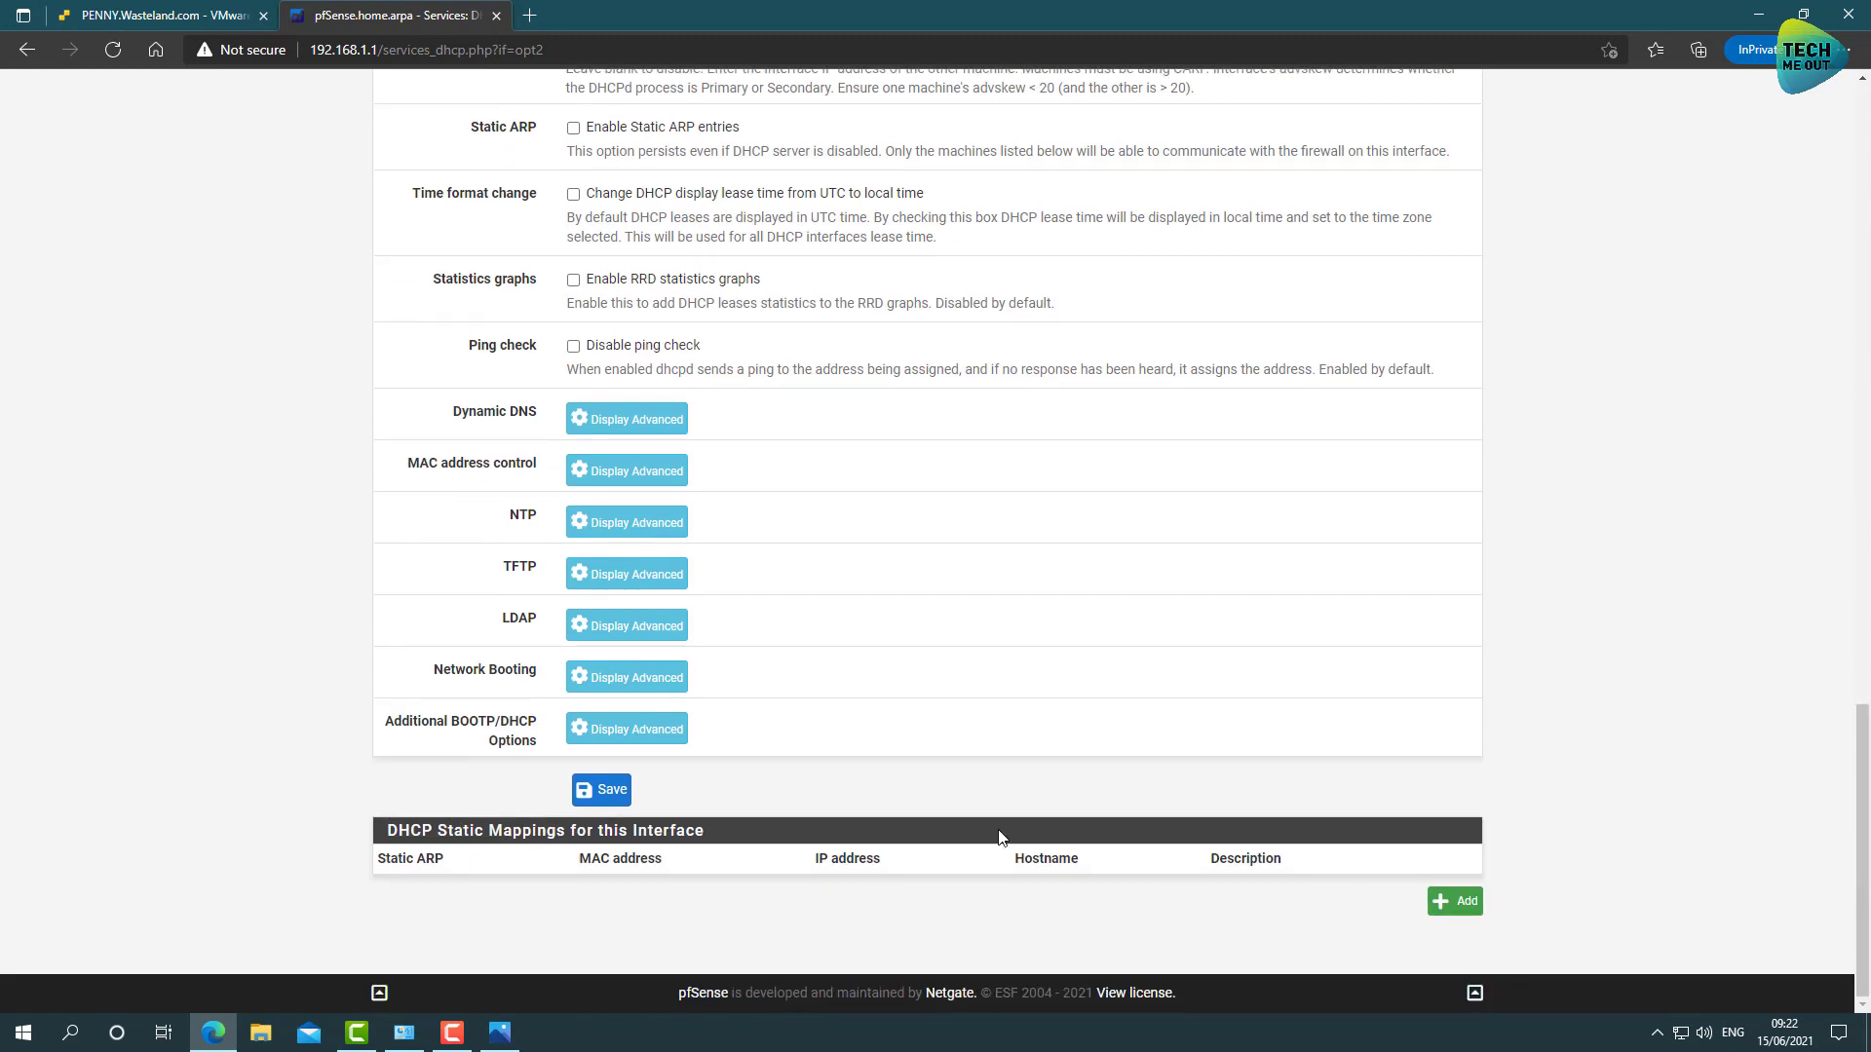
{"action": "left_click", "coordinate": [609, 790]}
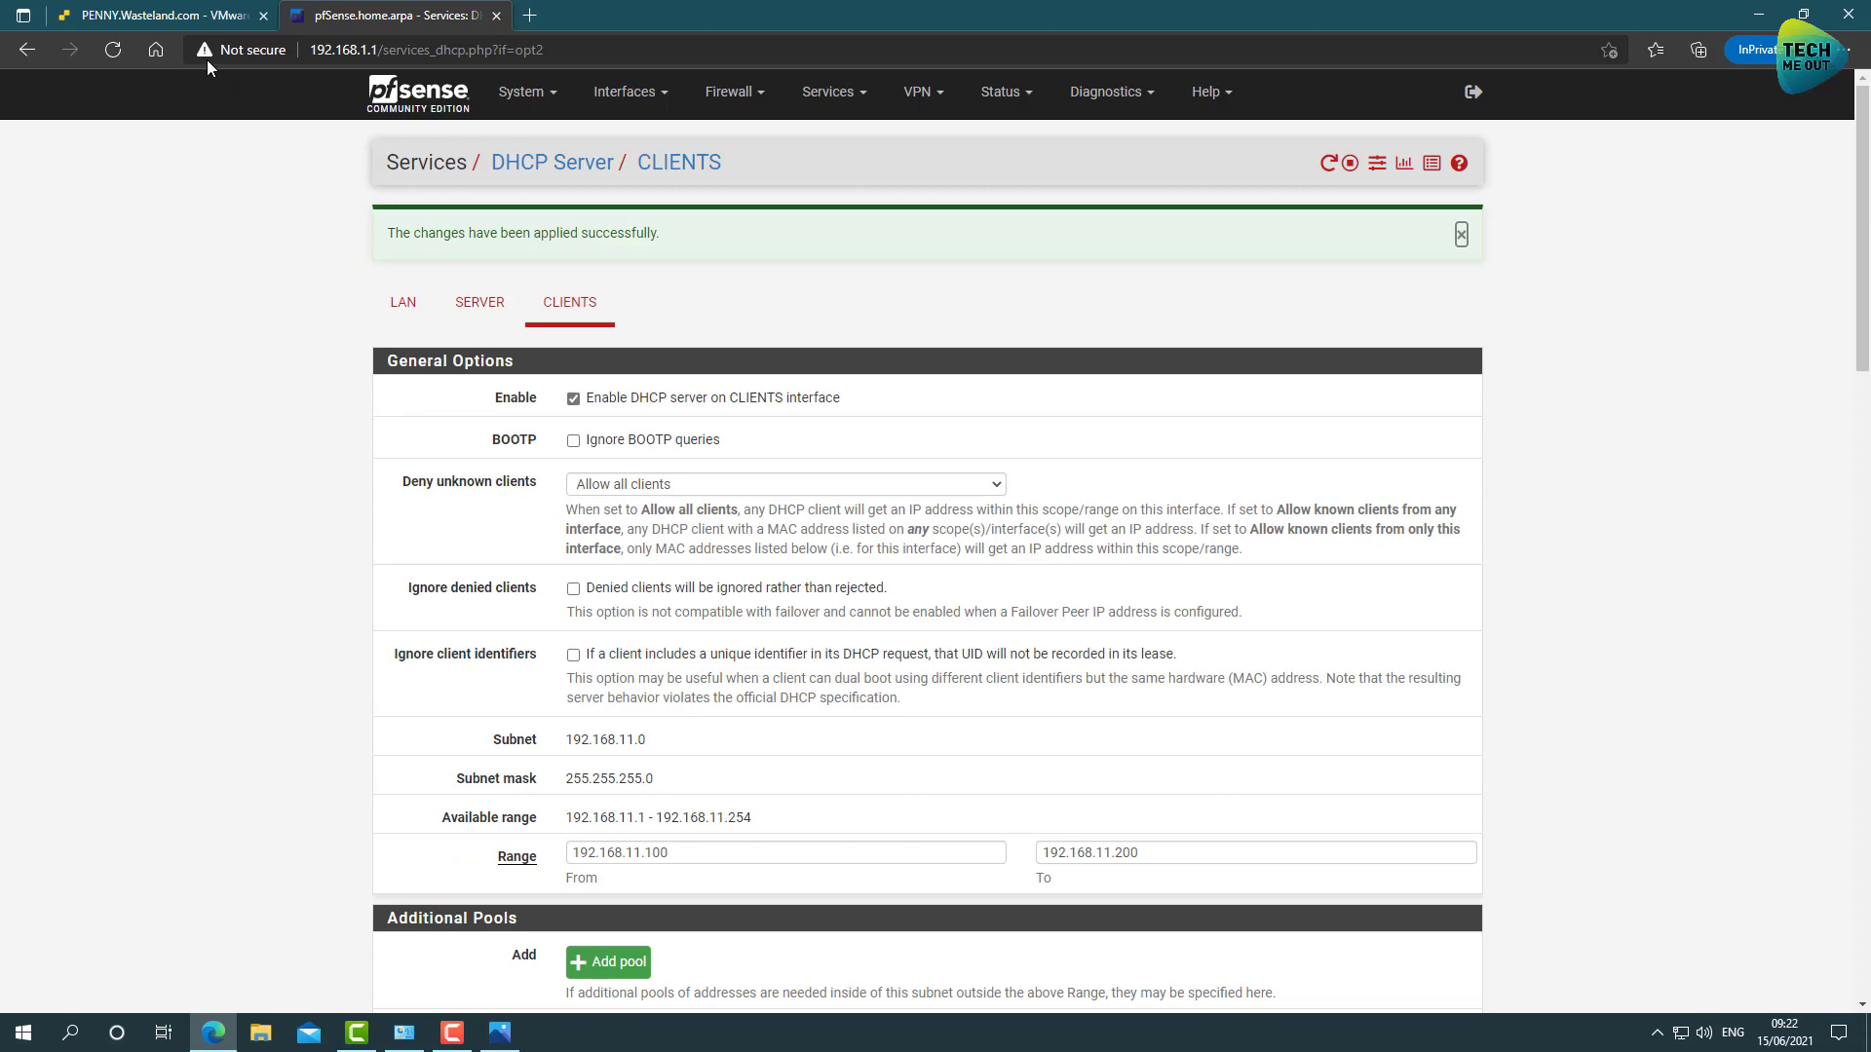
{"action": "left_click", "coordinate": [188, 27]}
- Set Elementary's CD/DVD to Host device and Network Adapter 1 to CLIENT, save, and power it on
{"action": "left_click", "coordinate": [98, 230]}
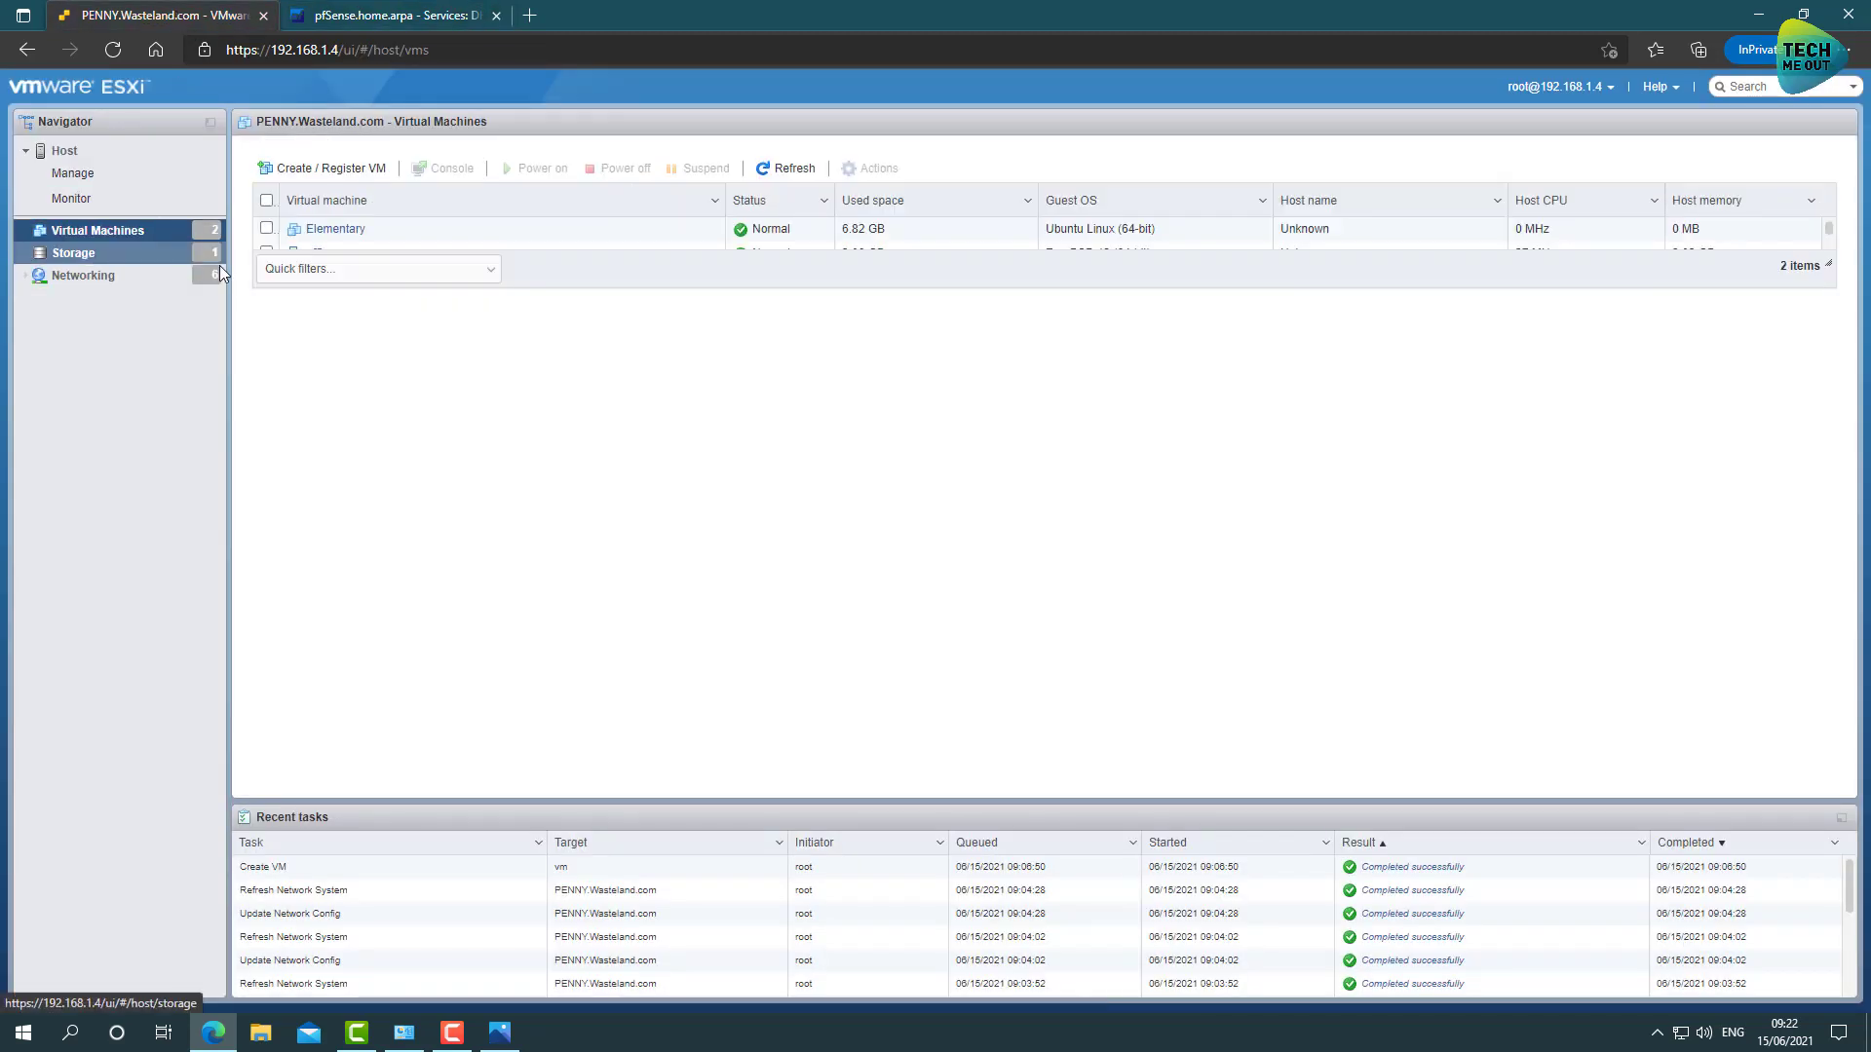
{"action": "left_click", "coordinate": [404, 234]}
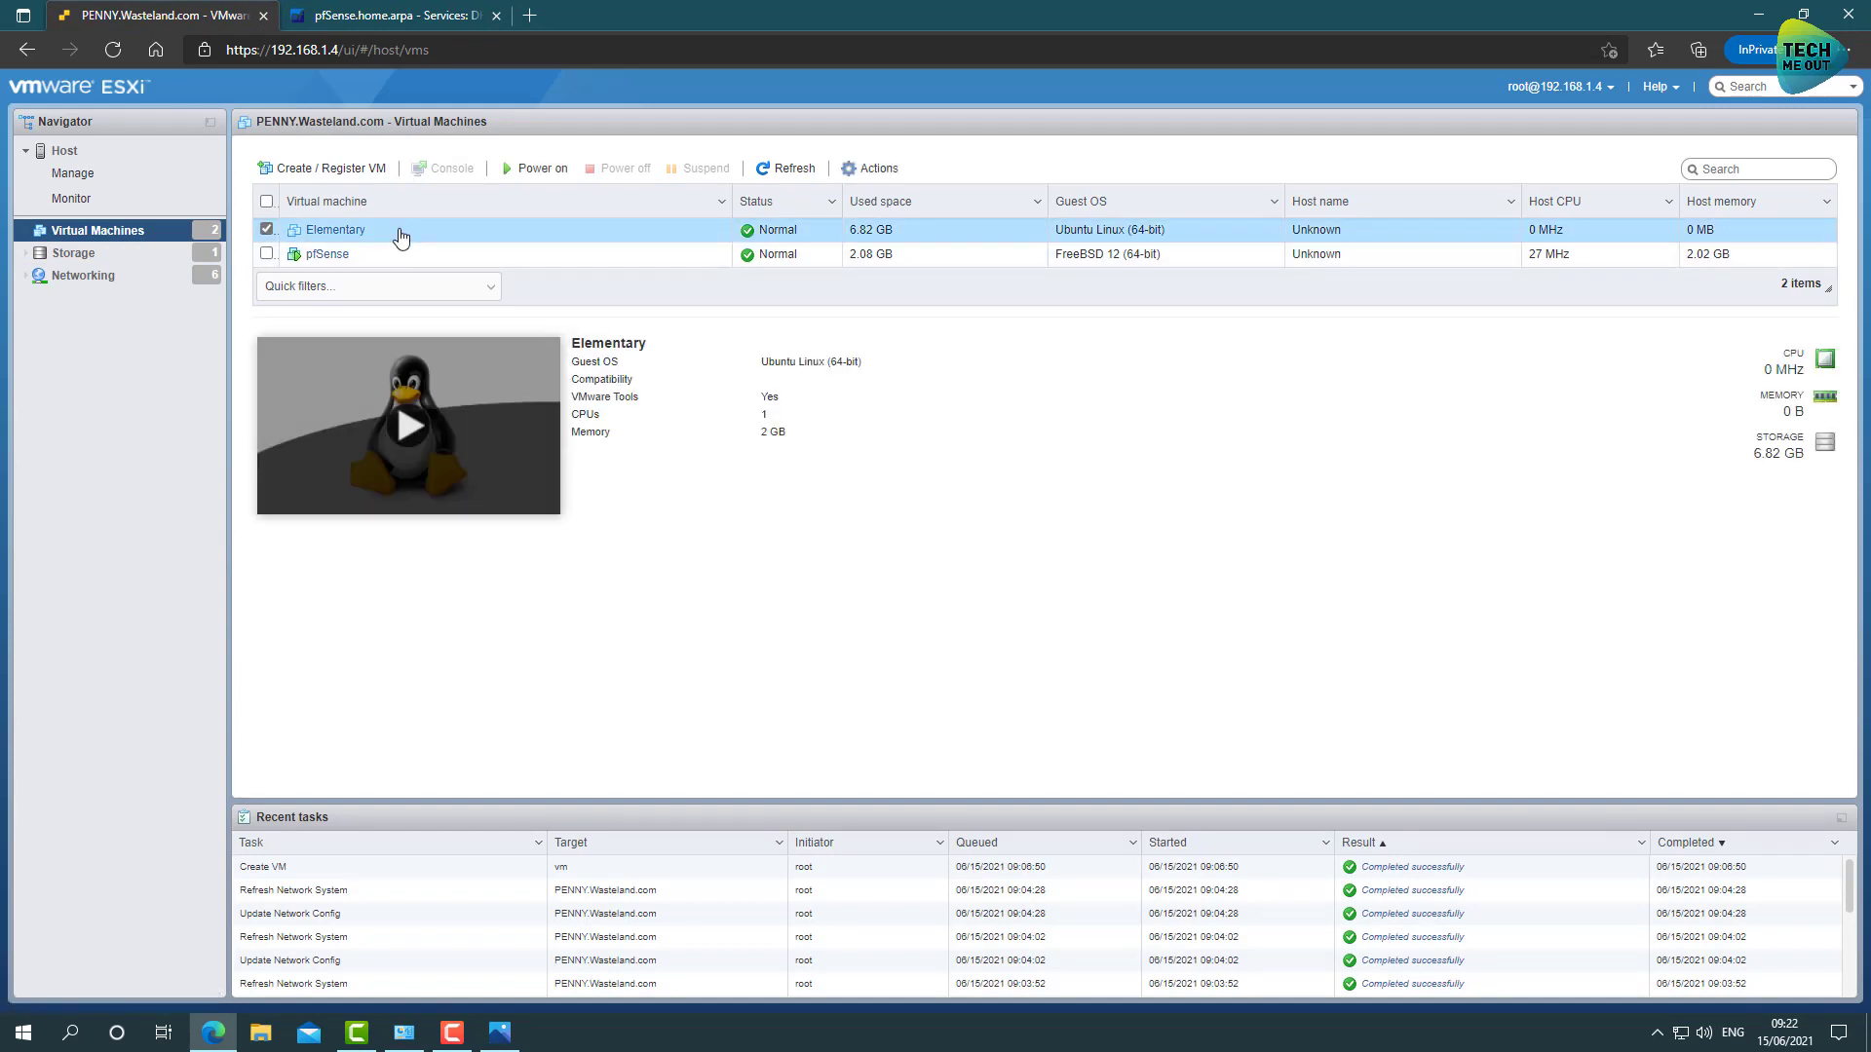
{"action": "right_click", "coordinate": [401, 235]}
{"action": "left_click", "coordinate": [458, 497]}
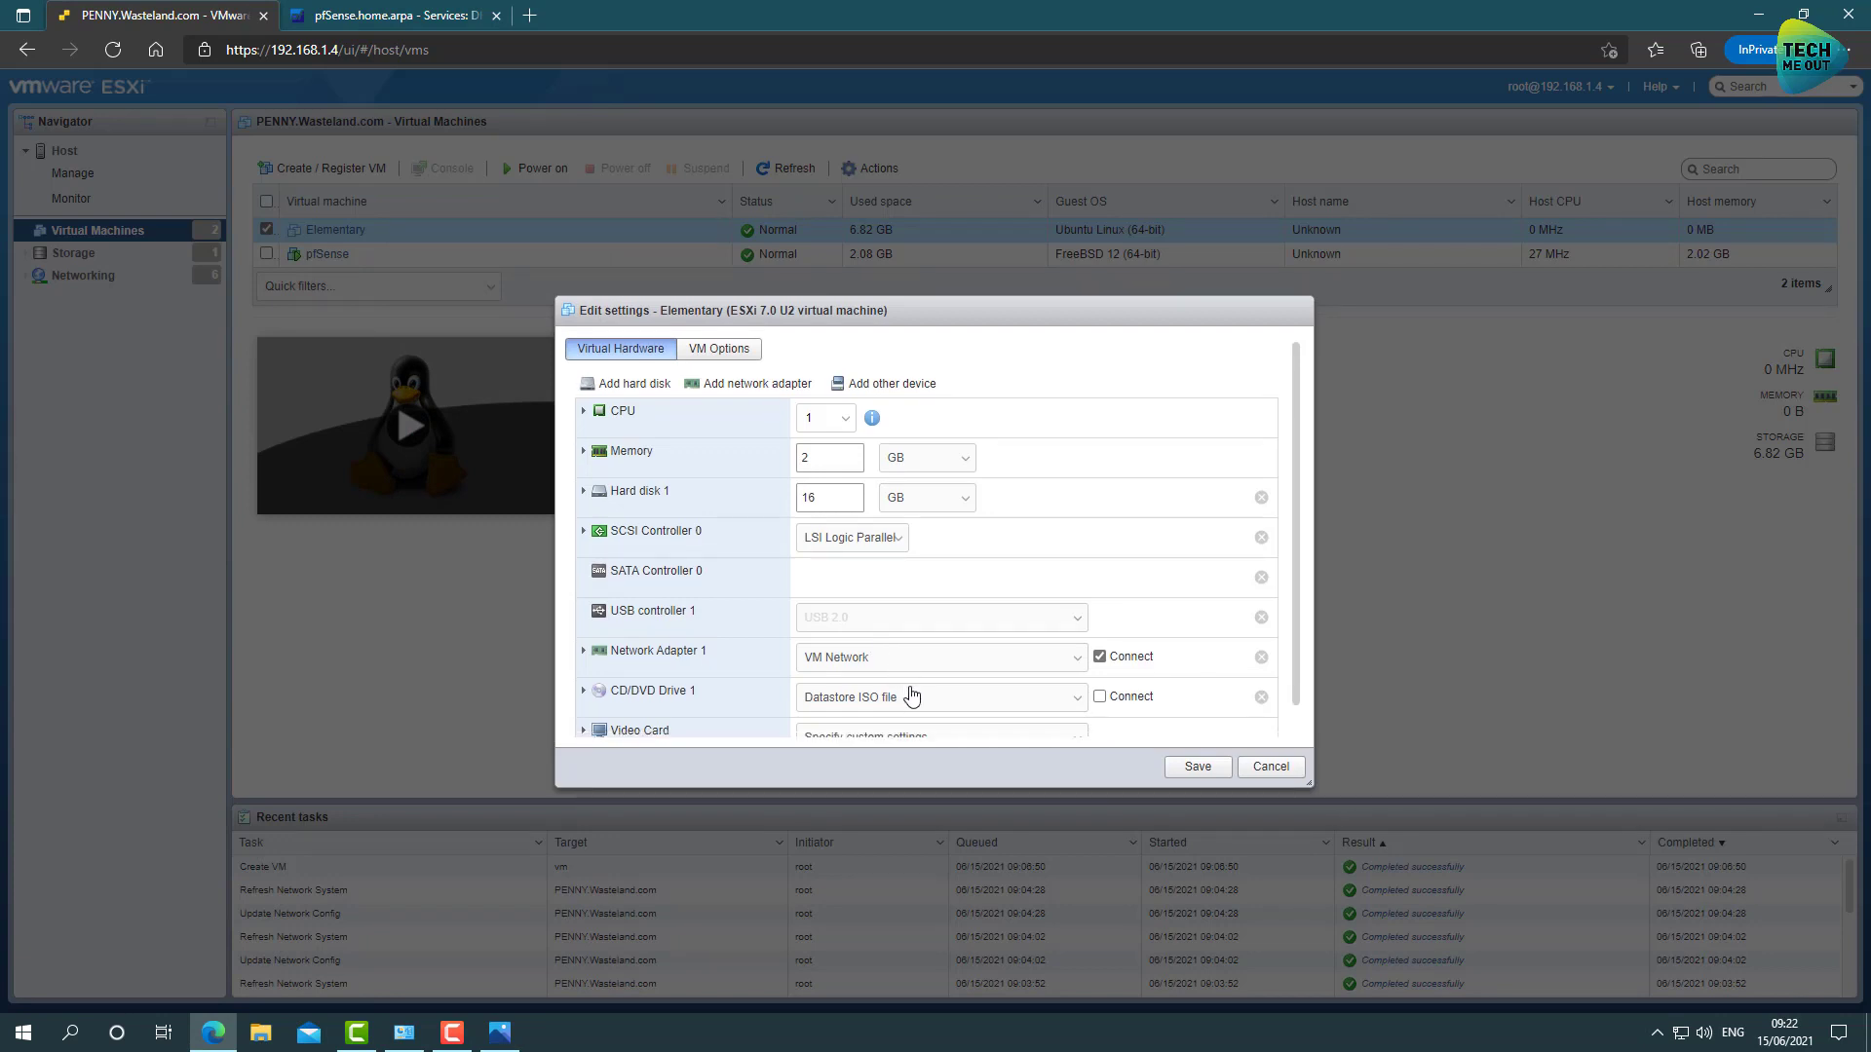
{"action": "left_click", "coordinate": [916, 697]}
{"action": "left_click", "coordinate": [901, 721]}
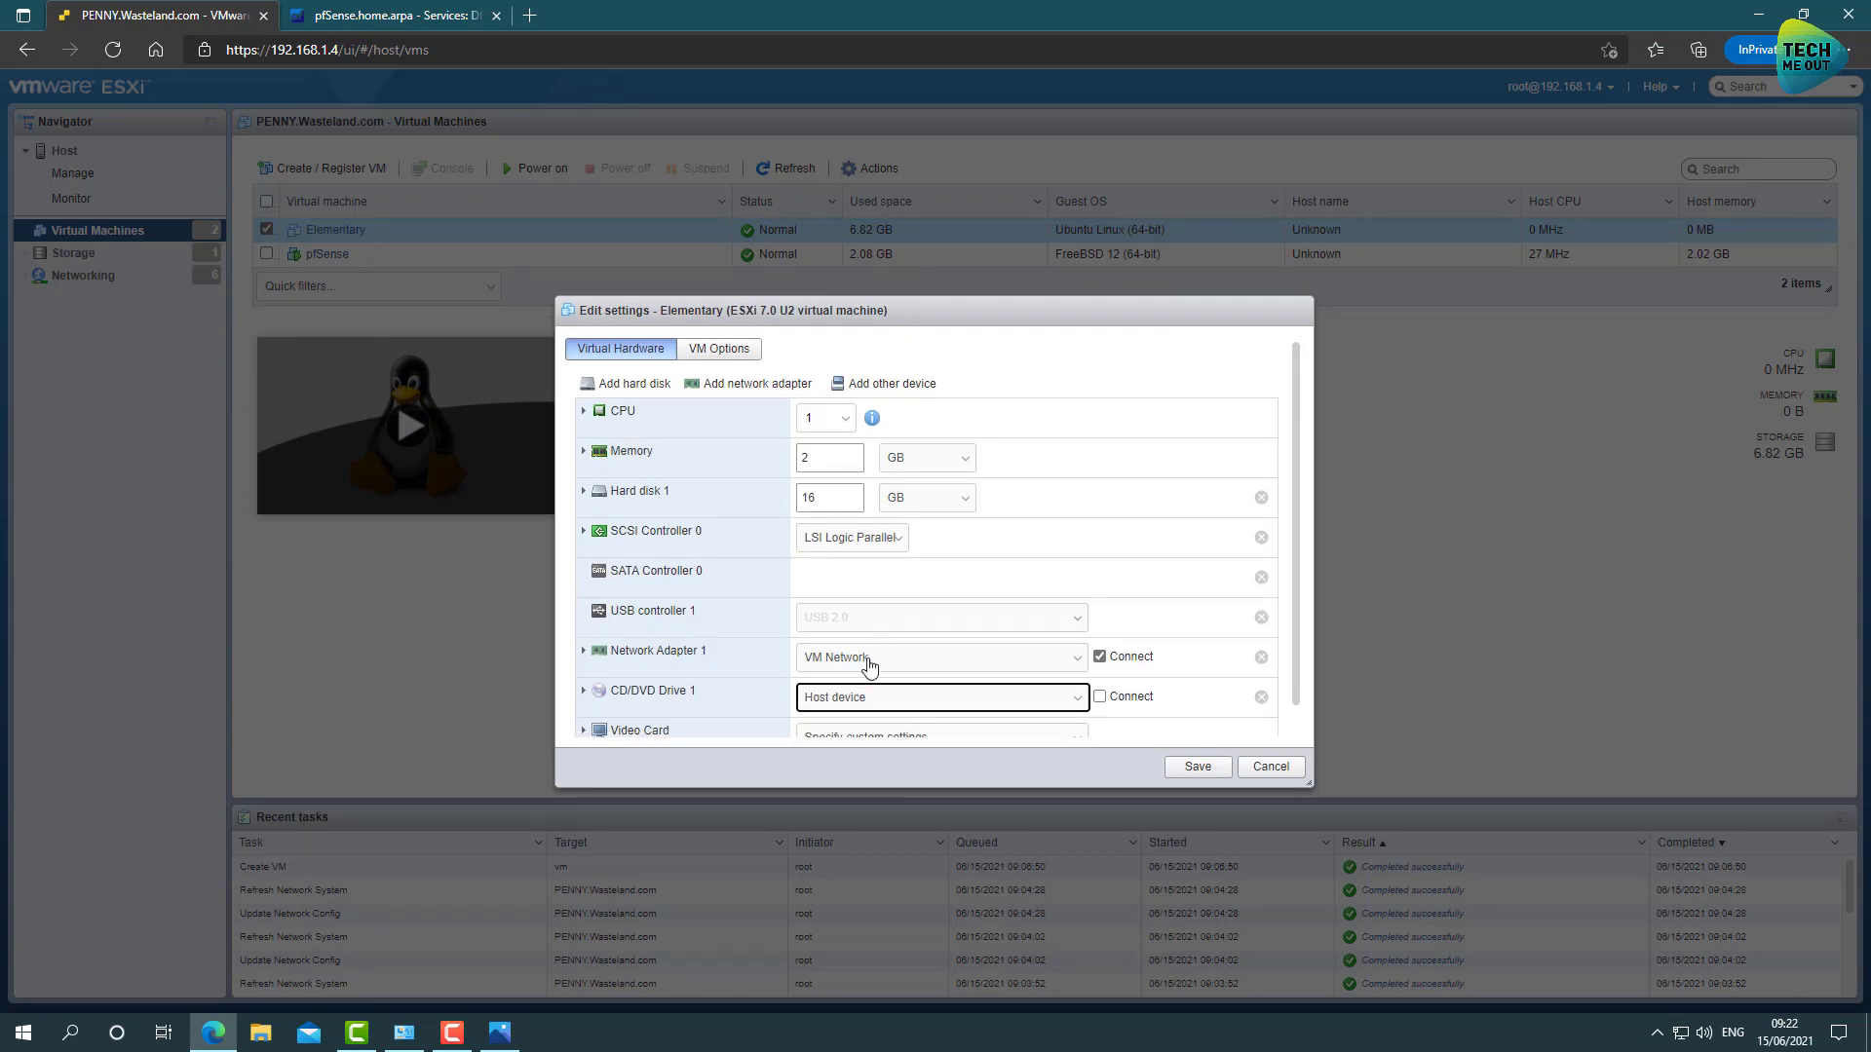
{"action": "left_click", "coordinate": [864, 657]}
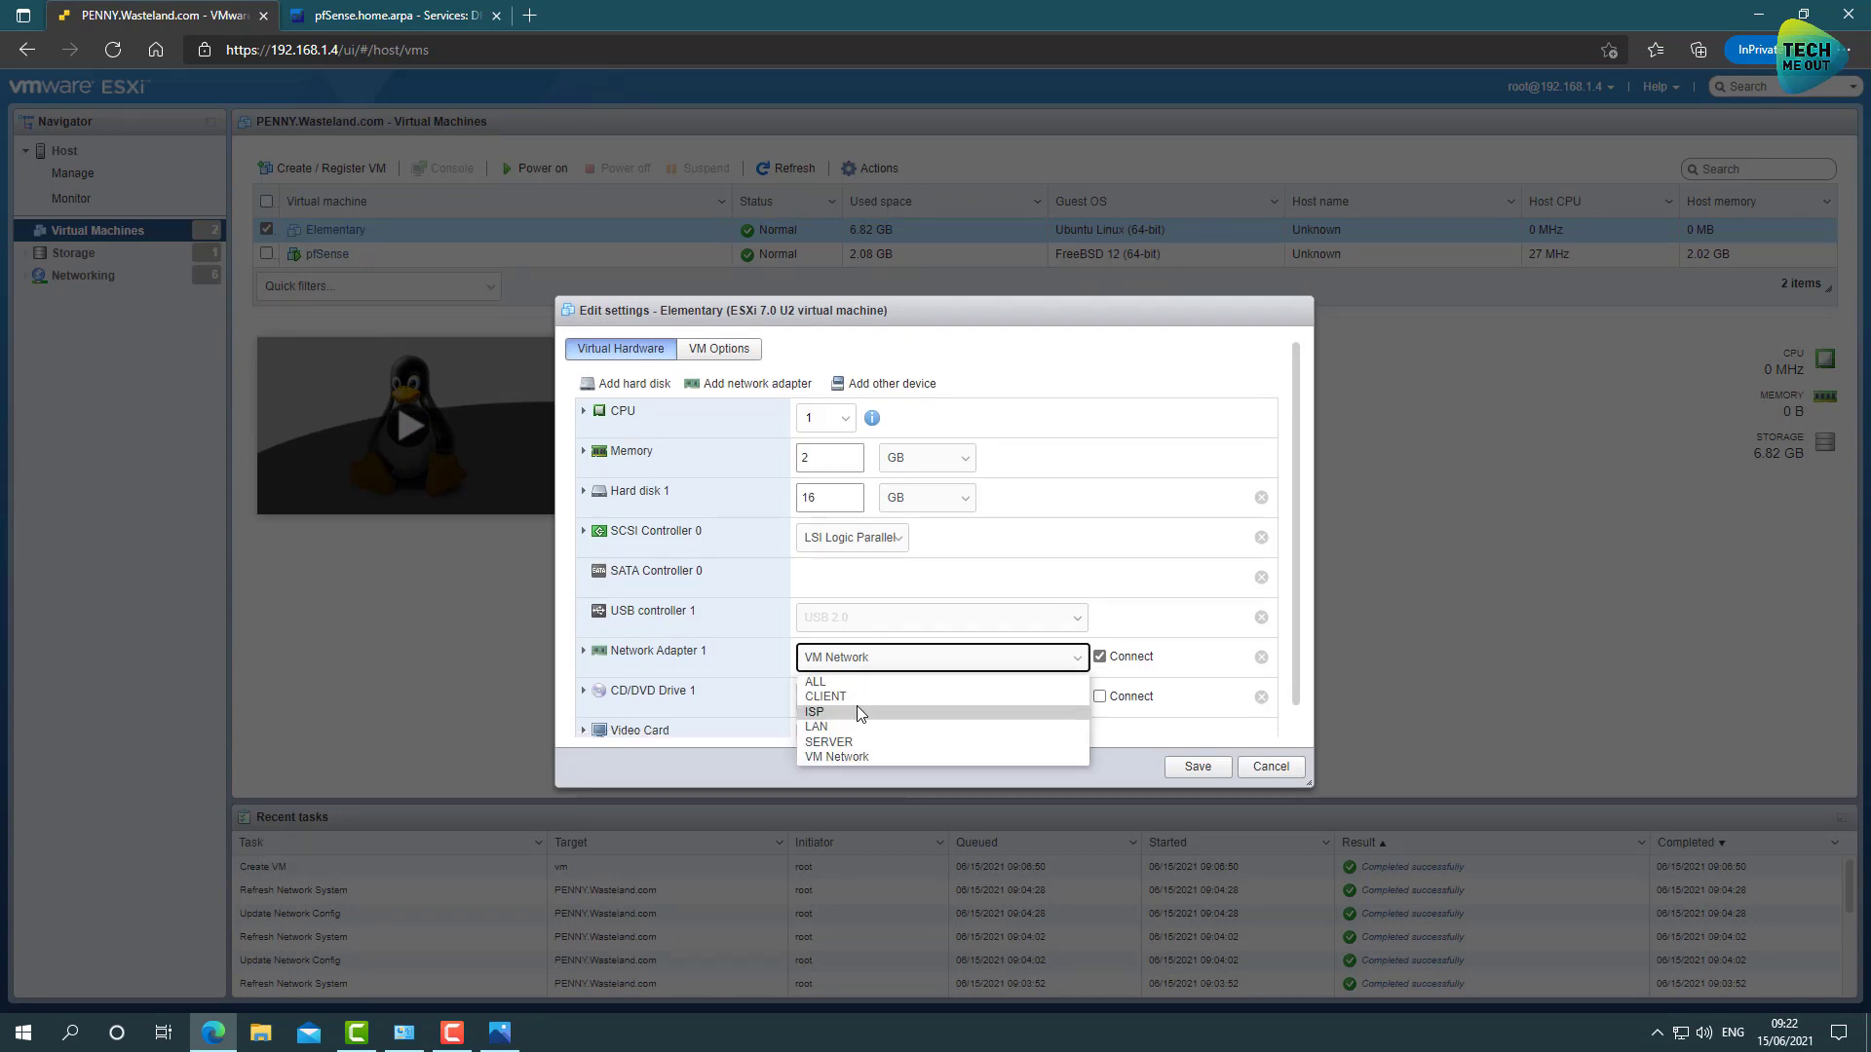
{"action": "left_click", "coordinate": [856, 697]}
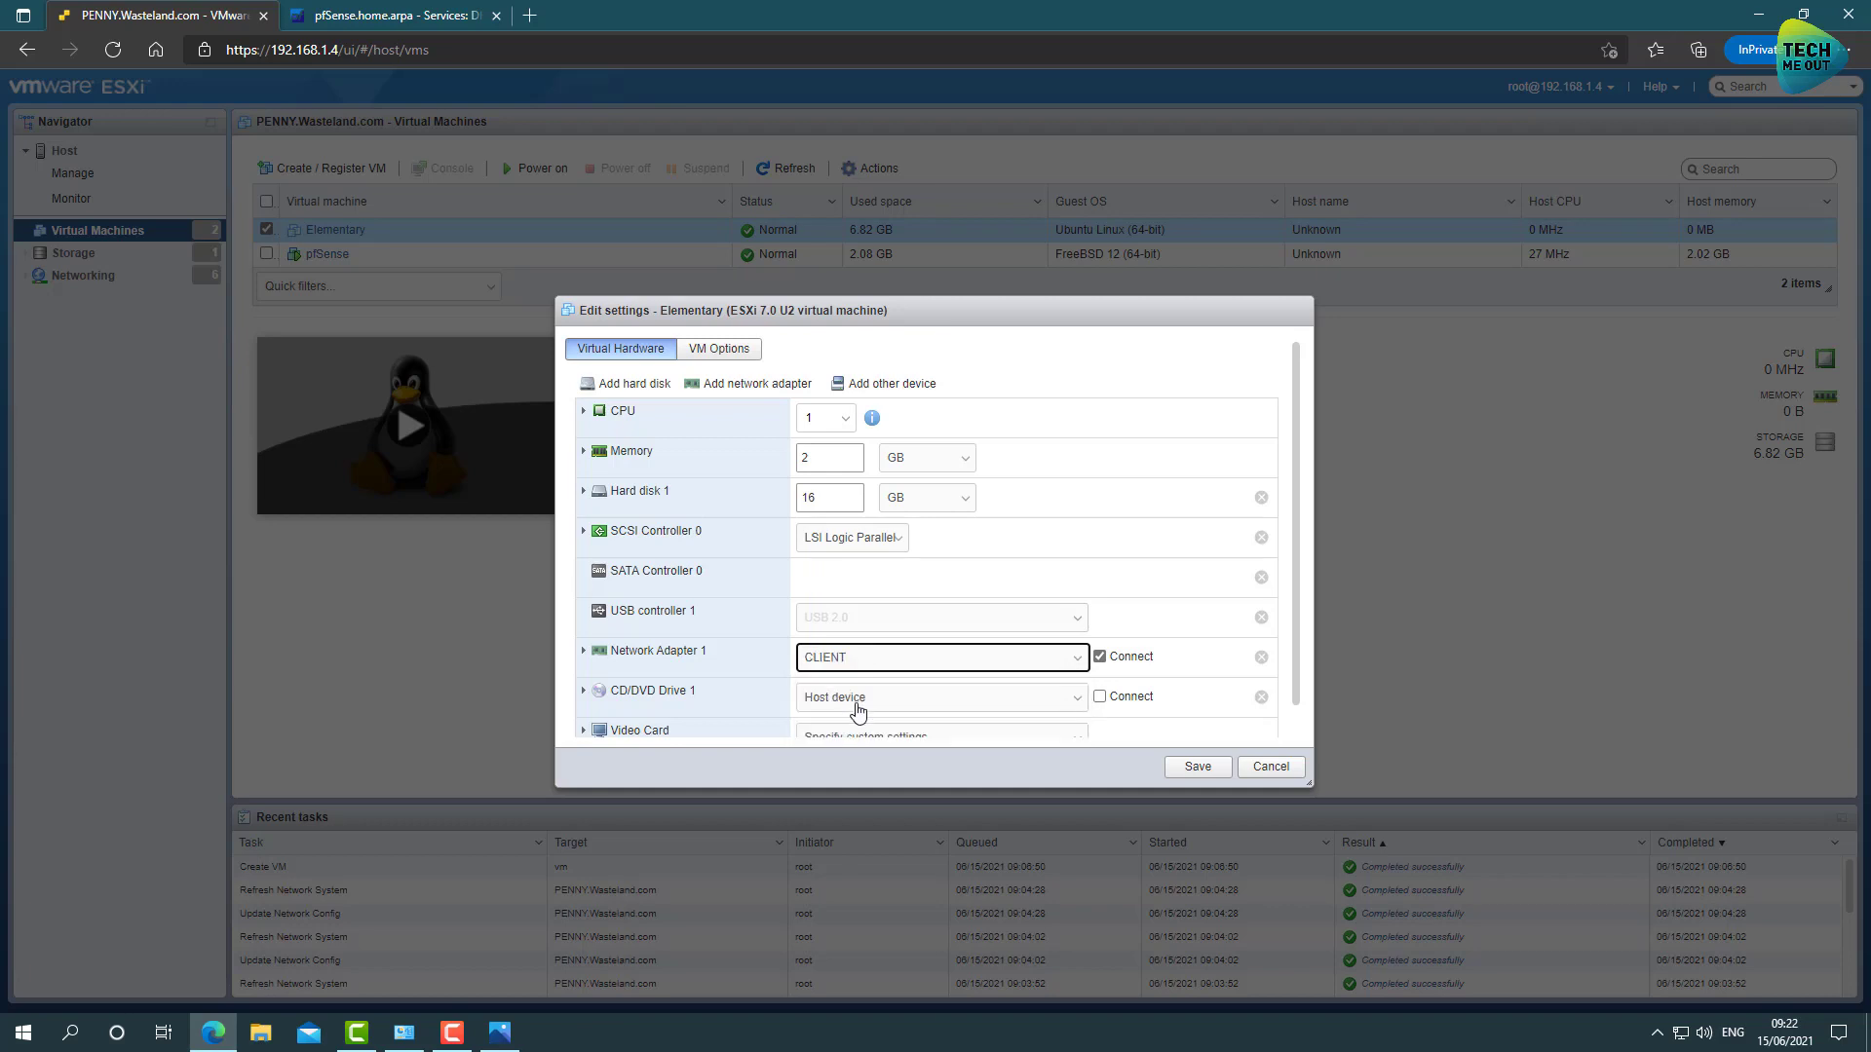
{"action": "left_click", "coordinate": [1177, 776]}
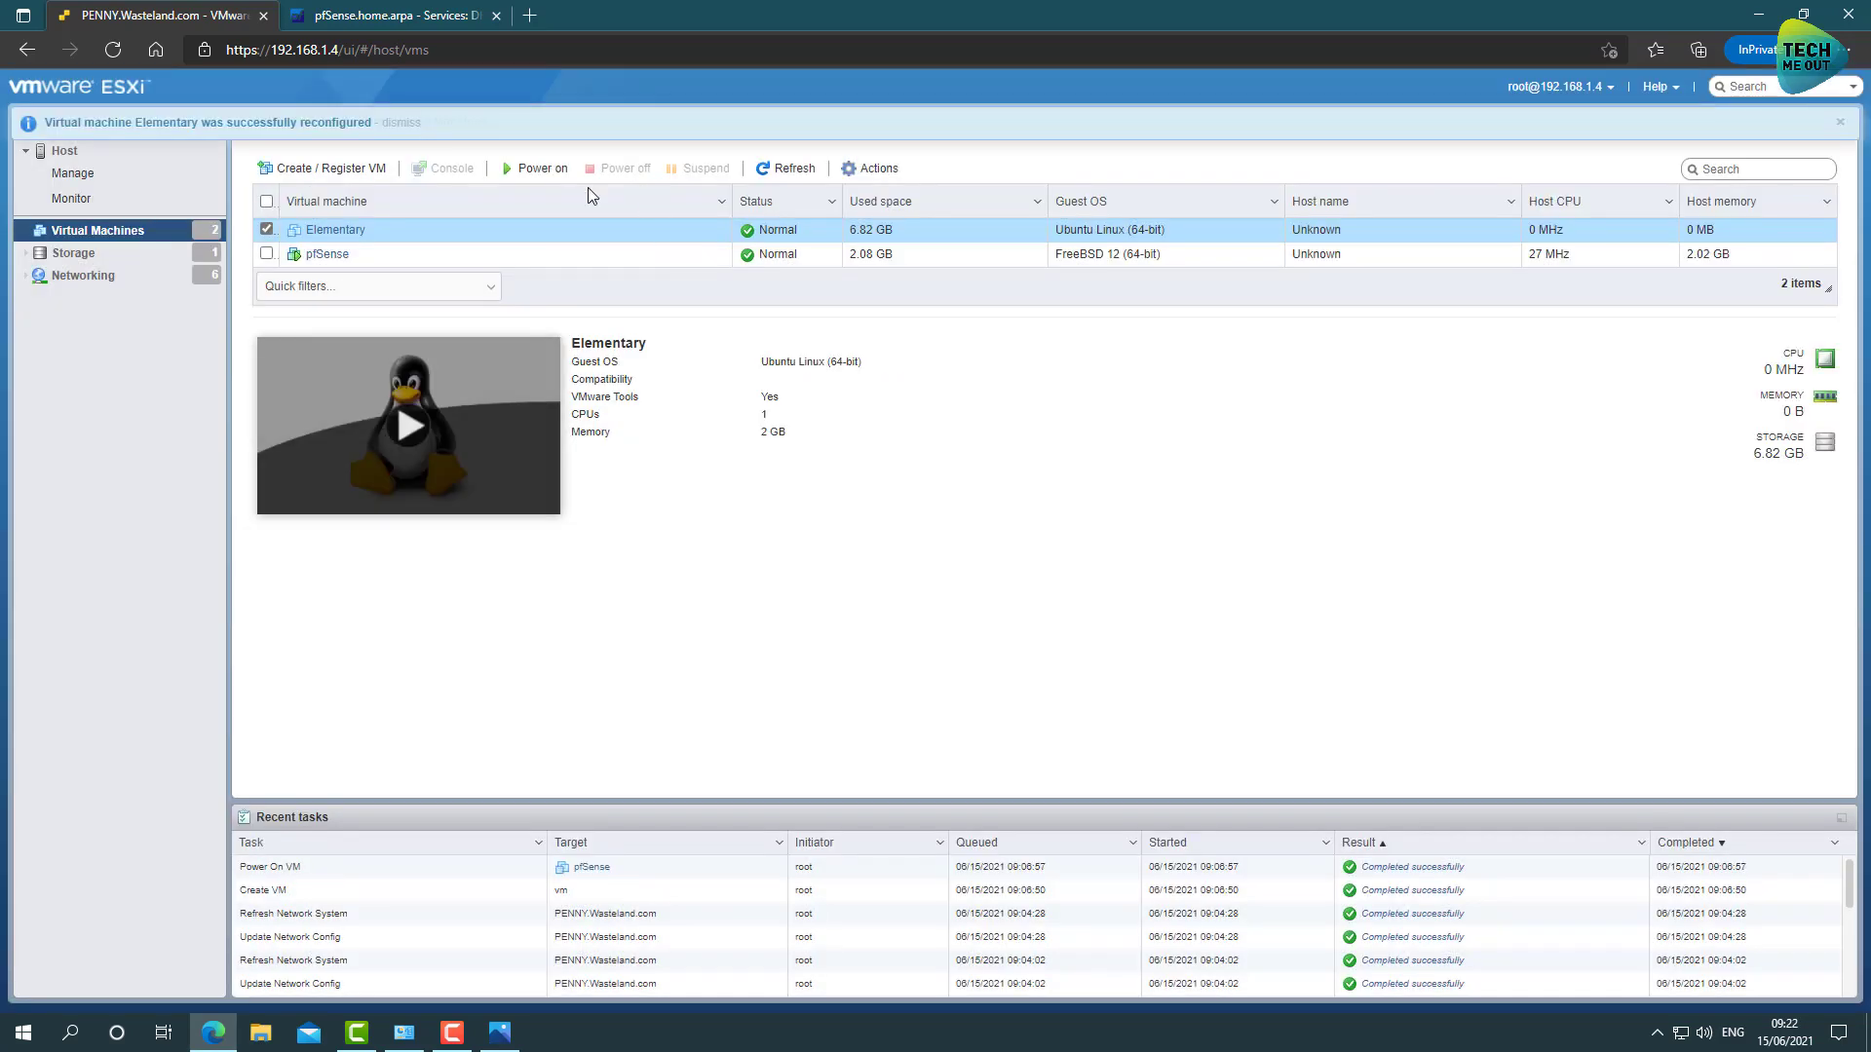
{"action": "left_click", "coordinate": [549, 180]}
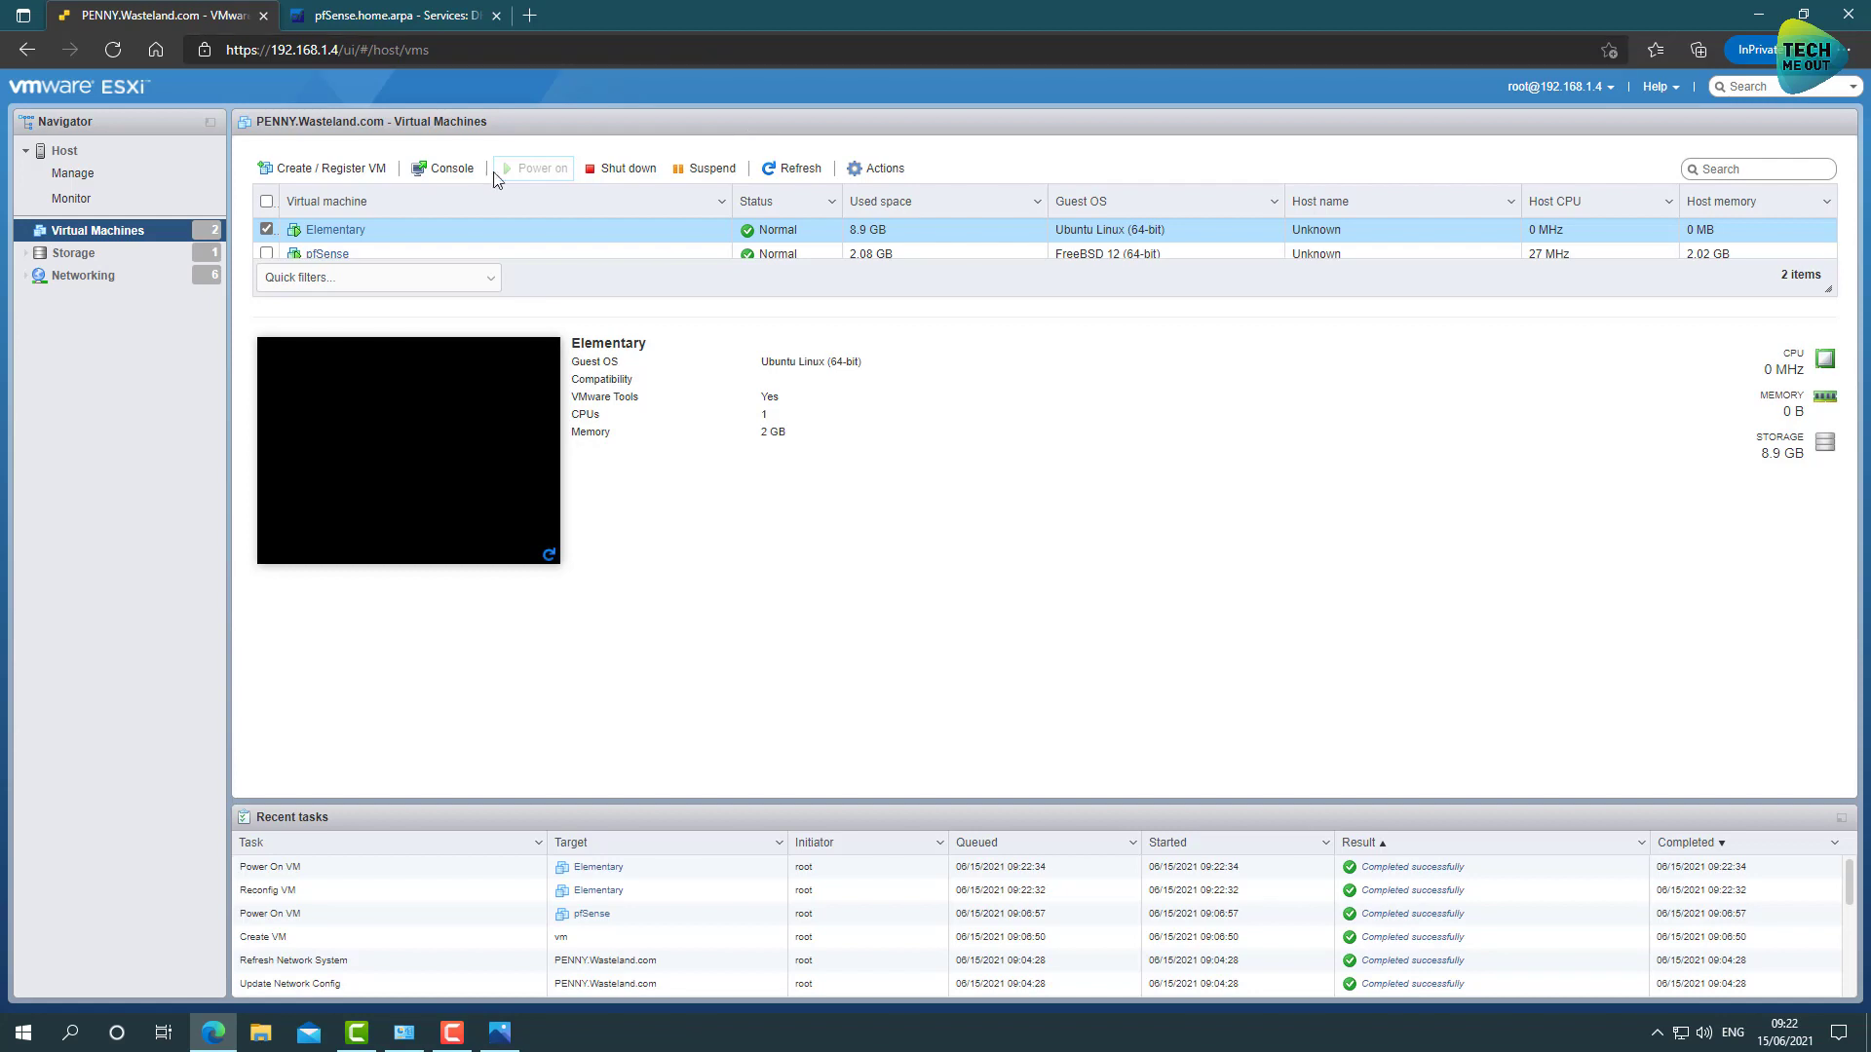
- In Elementary's browser console, confirm the 192.168.11.100 address in Network Settings, then return to pfSense
{"action": "left_click", "coordinate": [450, 178]}
{"action": "left_click", "coordinate": [449, 190]}
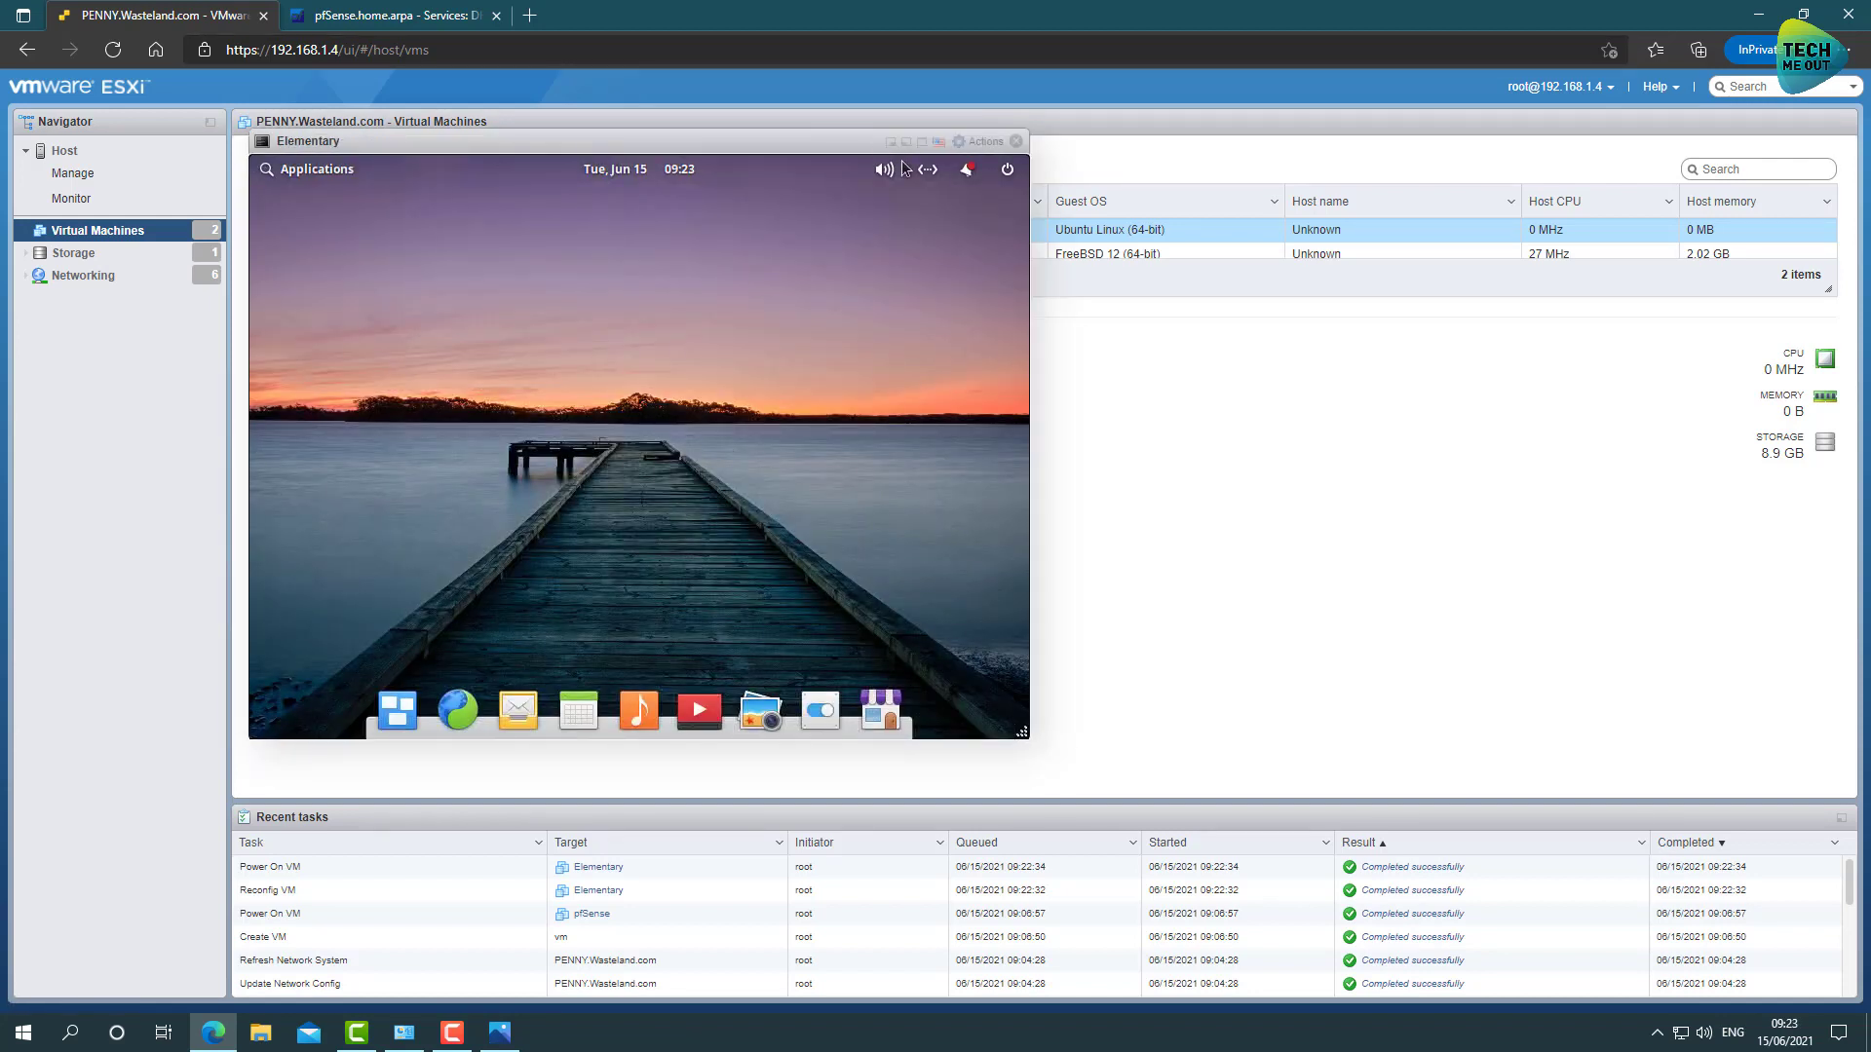
{"action": "left_click", "coordinate": [928, 172]}
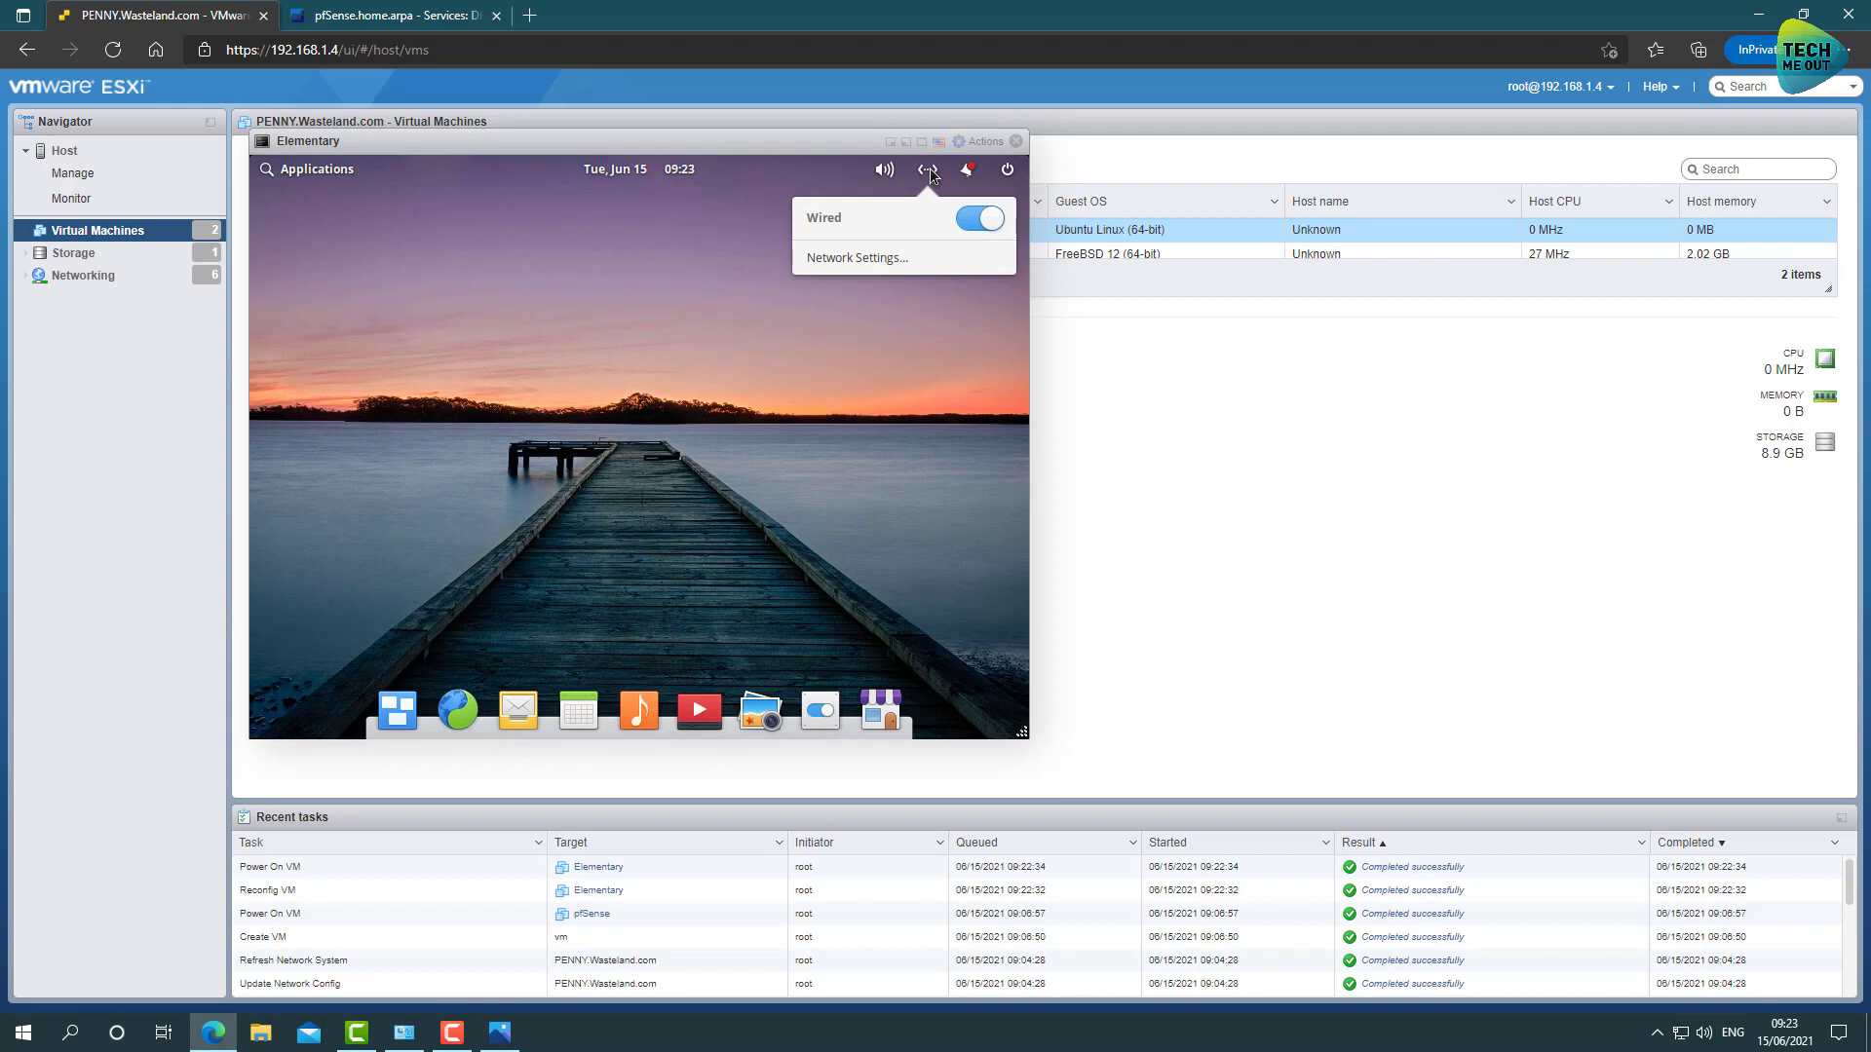
{"action": "left_click", "coordinate": [882, 259]}
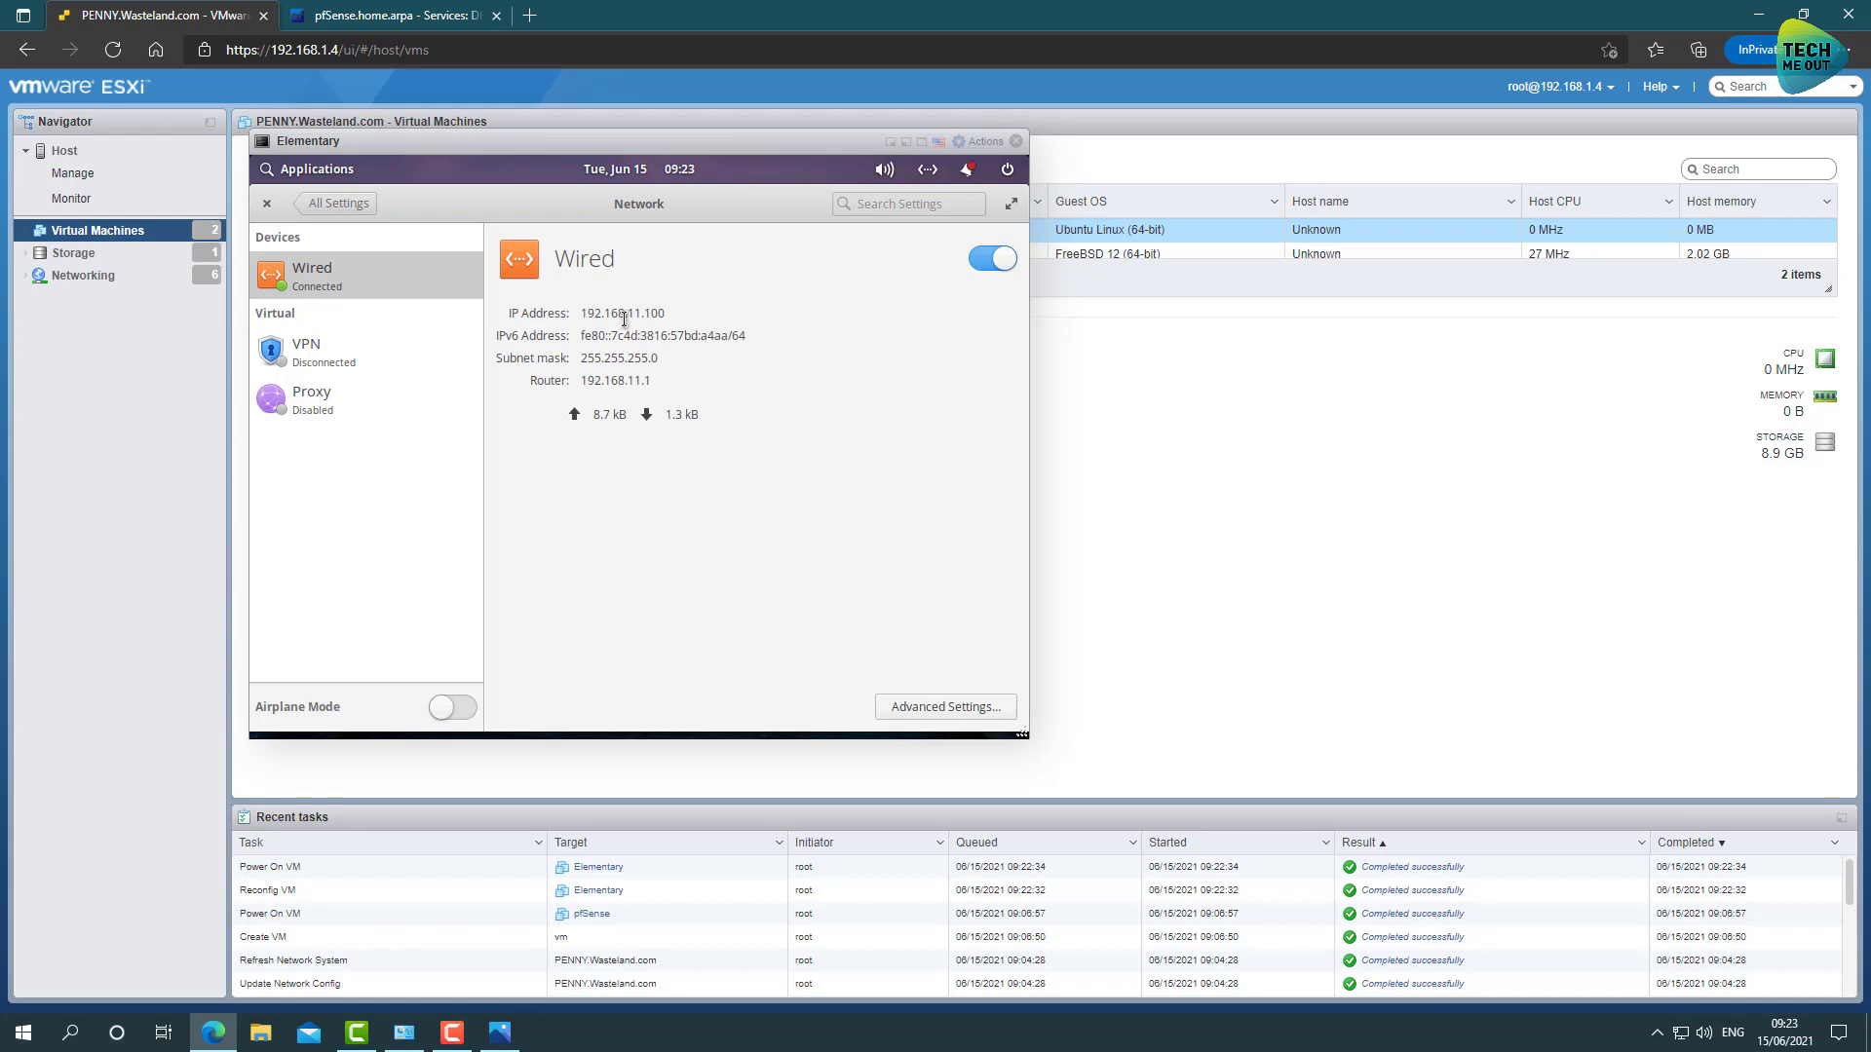
{"action": "left_click", "coordinate": [370, 22]}
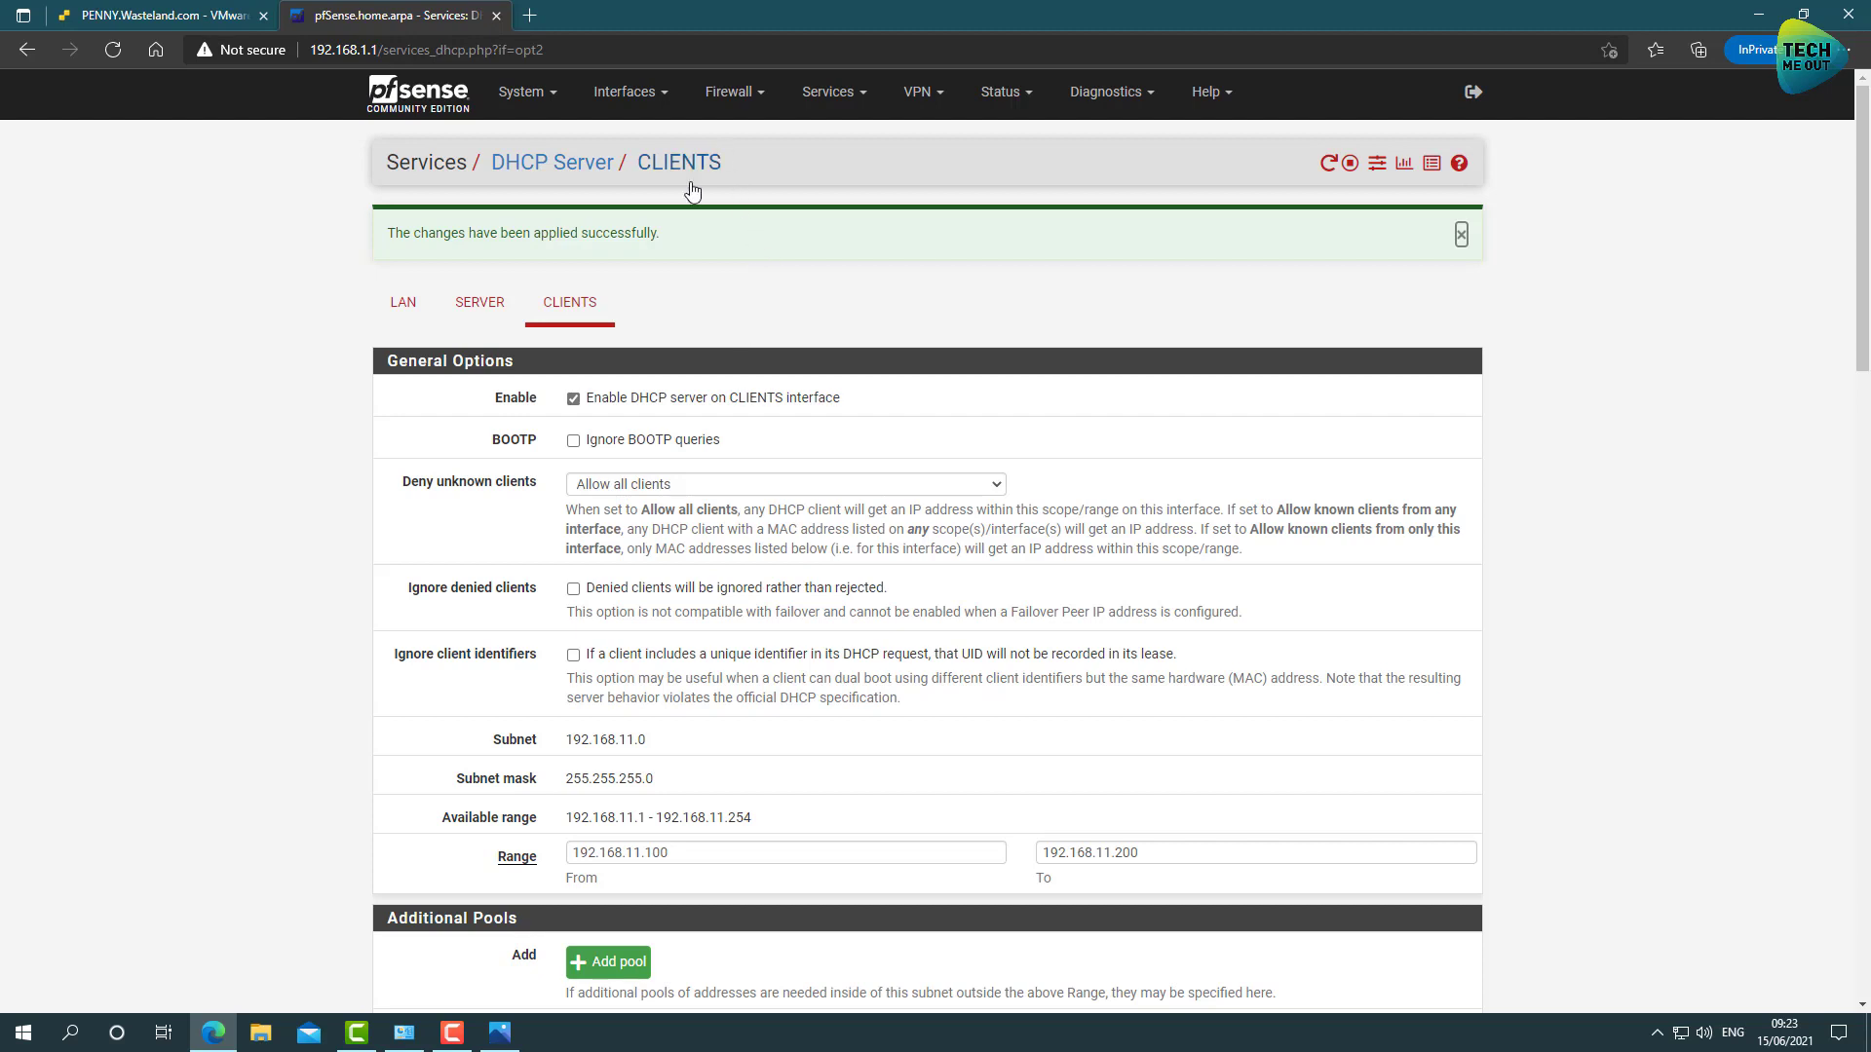
- Open Firewall > Rules and review the LAN, SERVER and CLIENTS tabs, ending on SERVER's empty list
{"action": "left_click", "coordinate": [728, 96]}
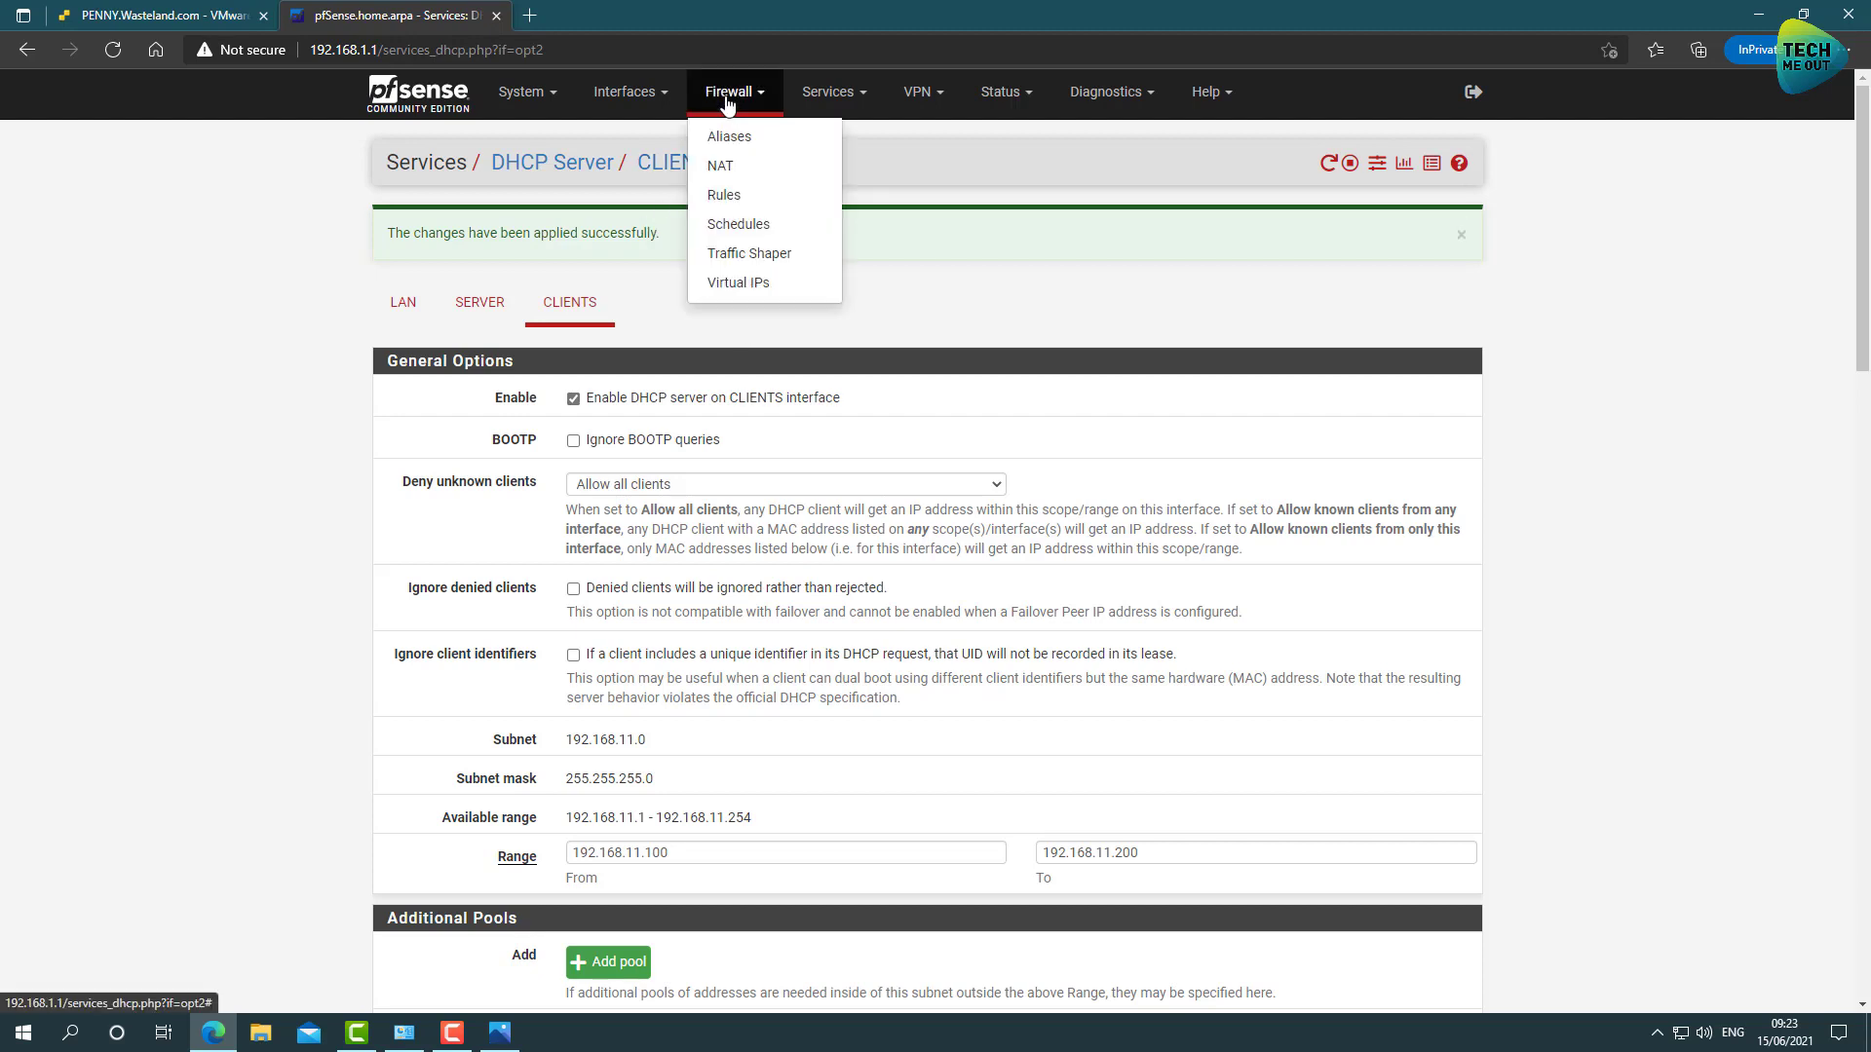
{"action": "left_click", "coordinate": [726, 195]}
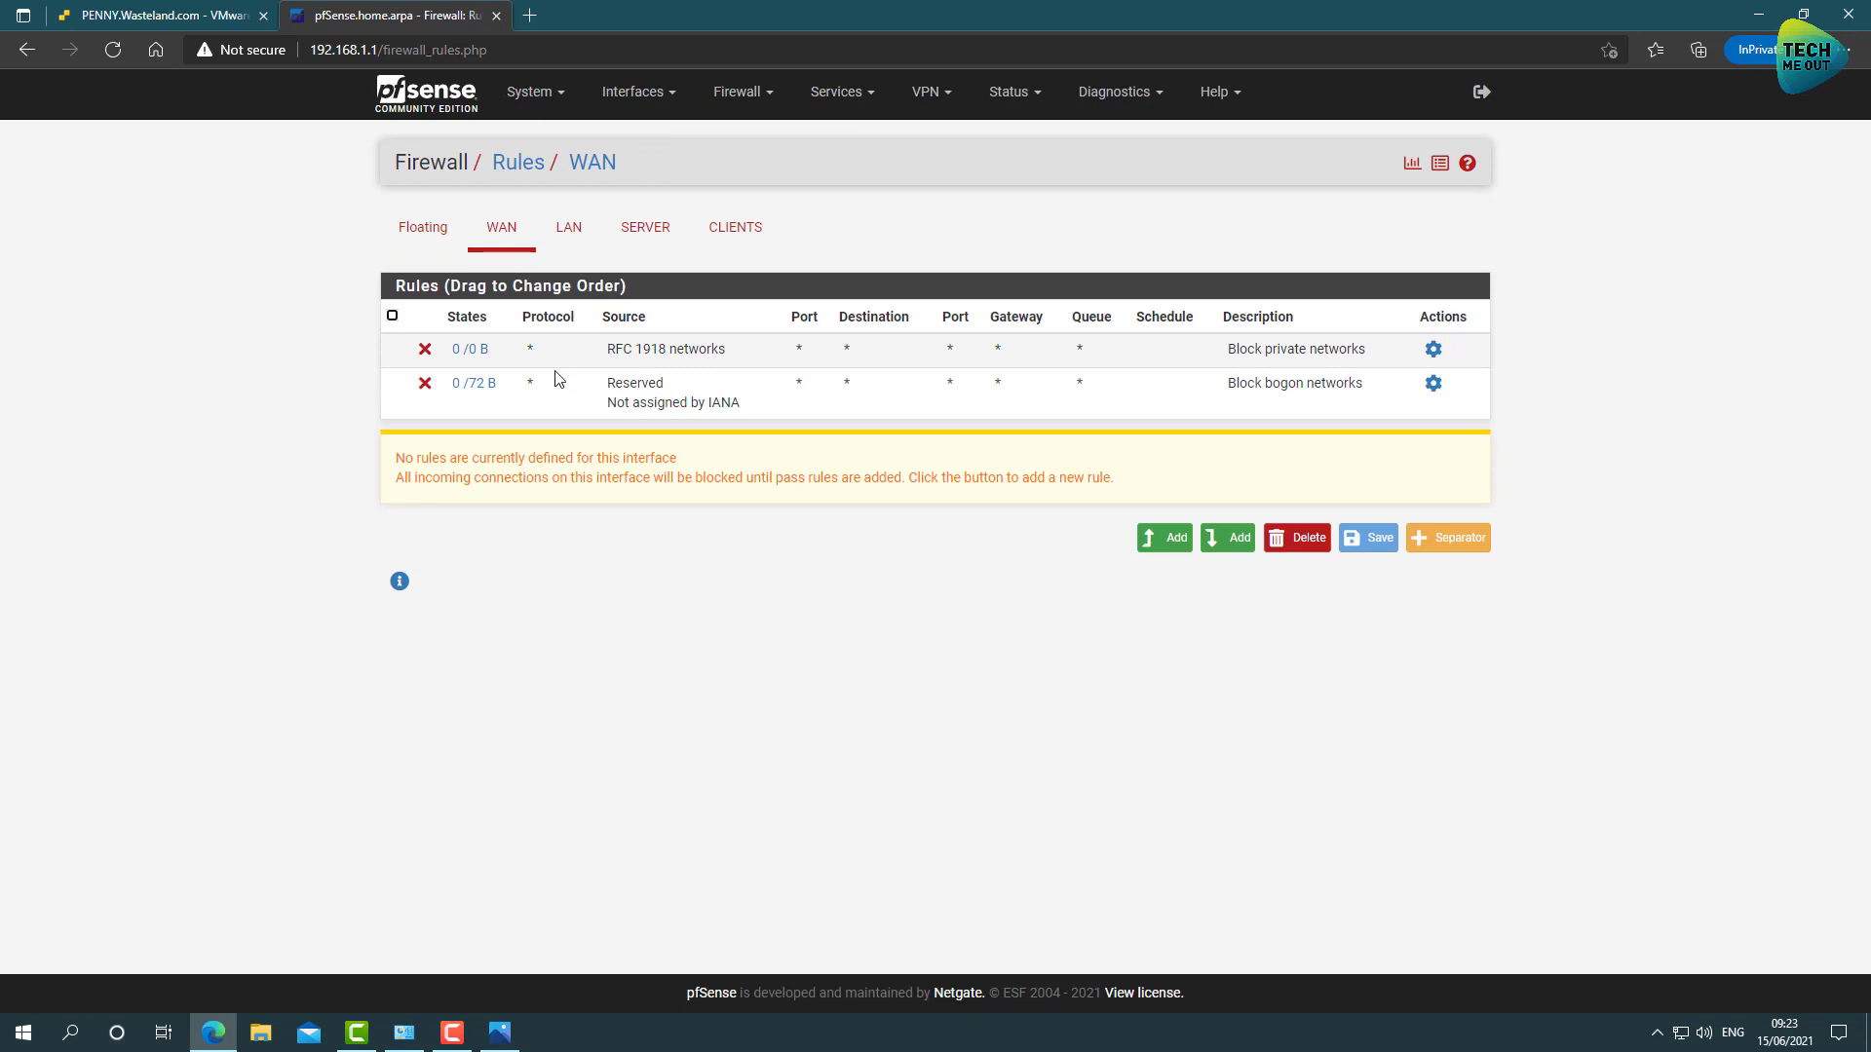
{"action": "left_click", "coordinate": [573, 241]}
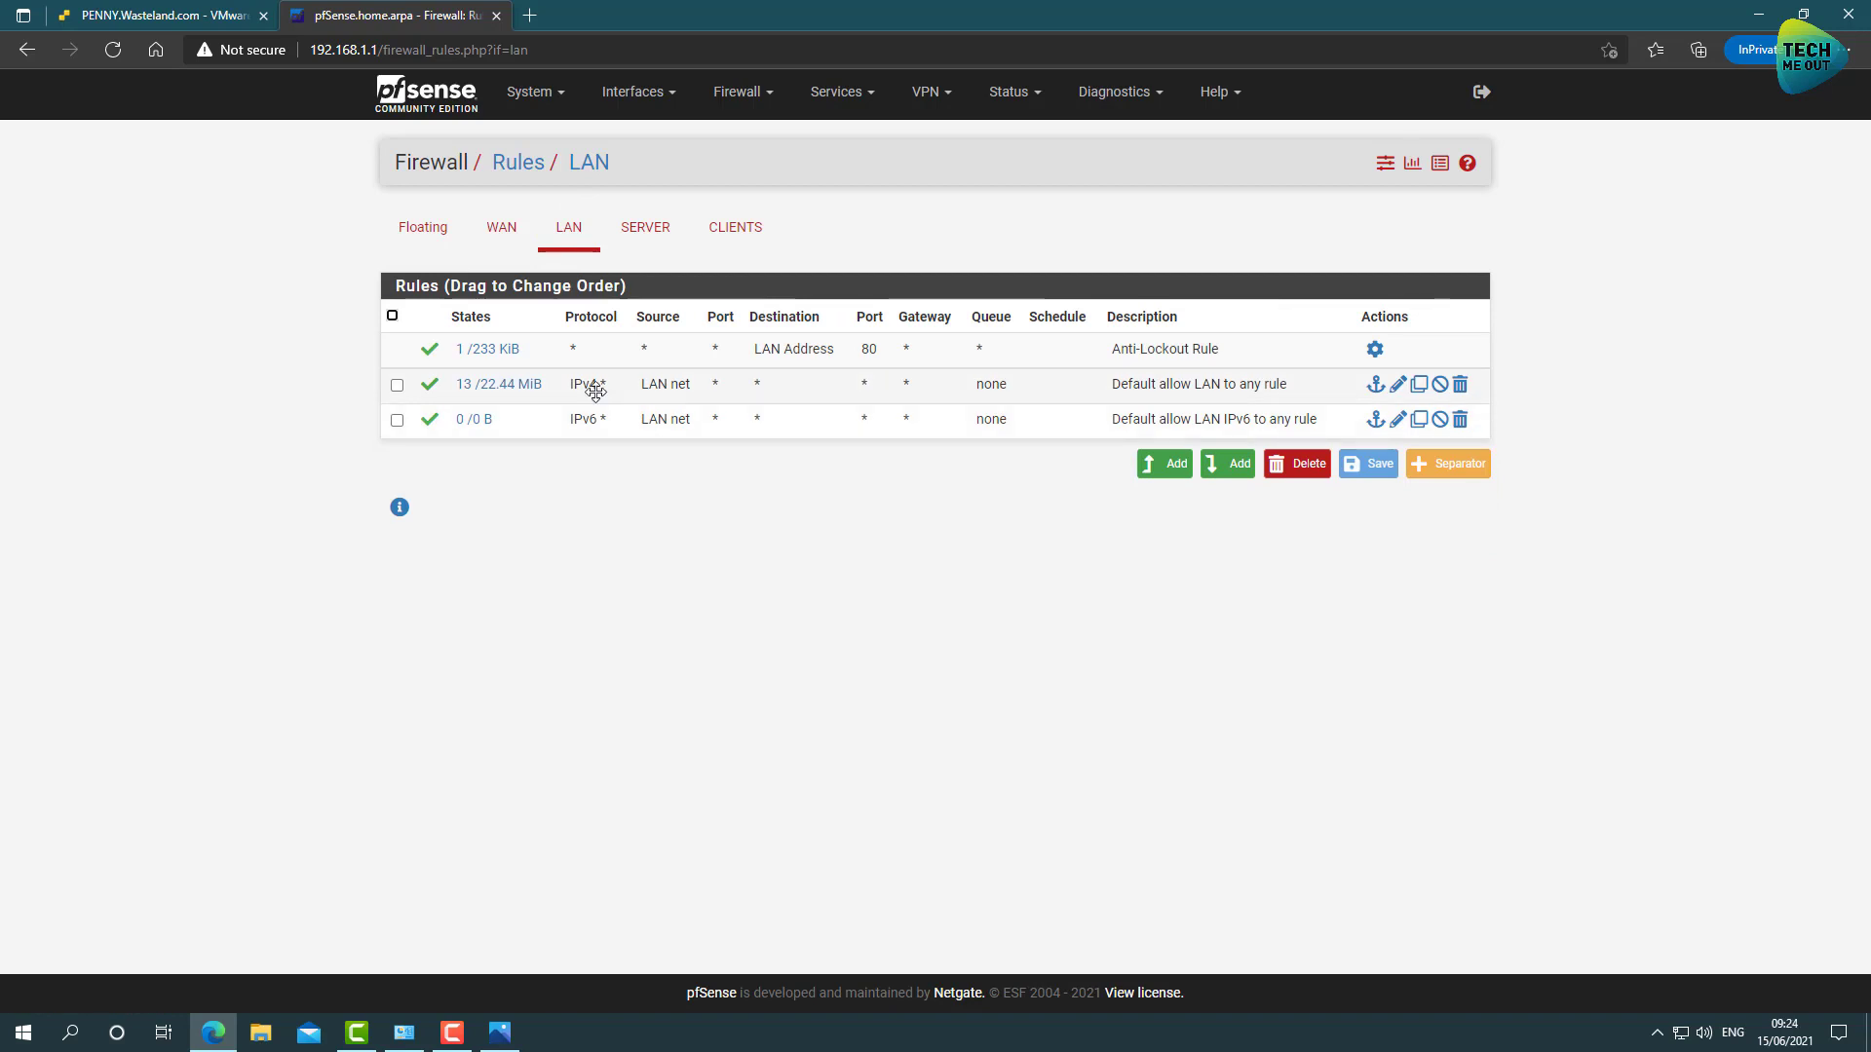
{"action": "left_click", "coordinate": [641, 230]}
{"action": "left_click", "coordinate": [744, 235]}
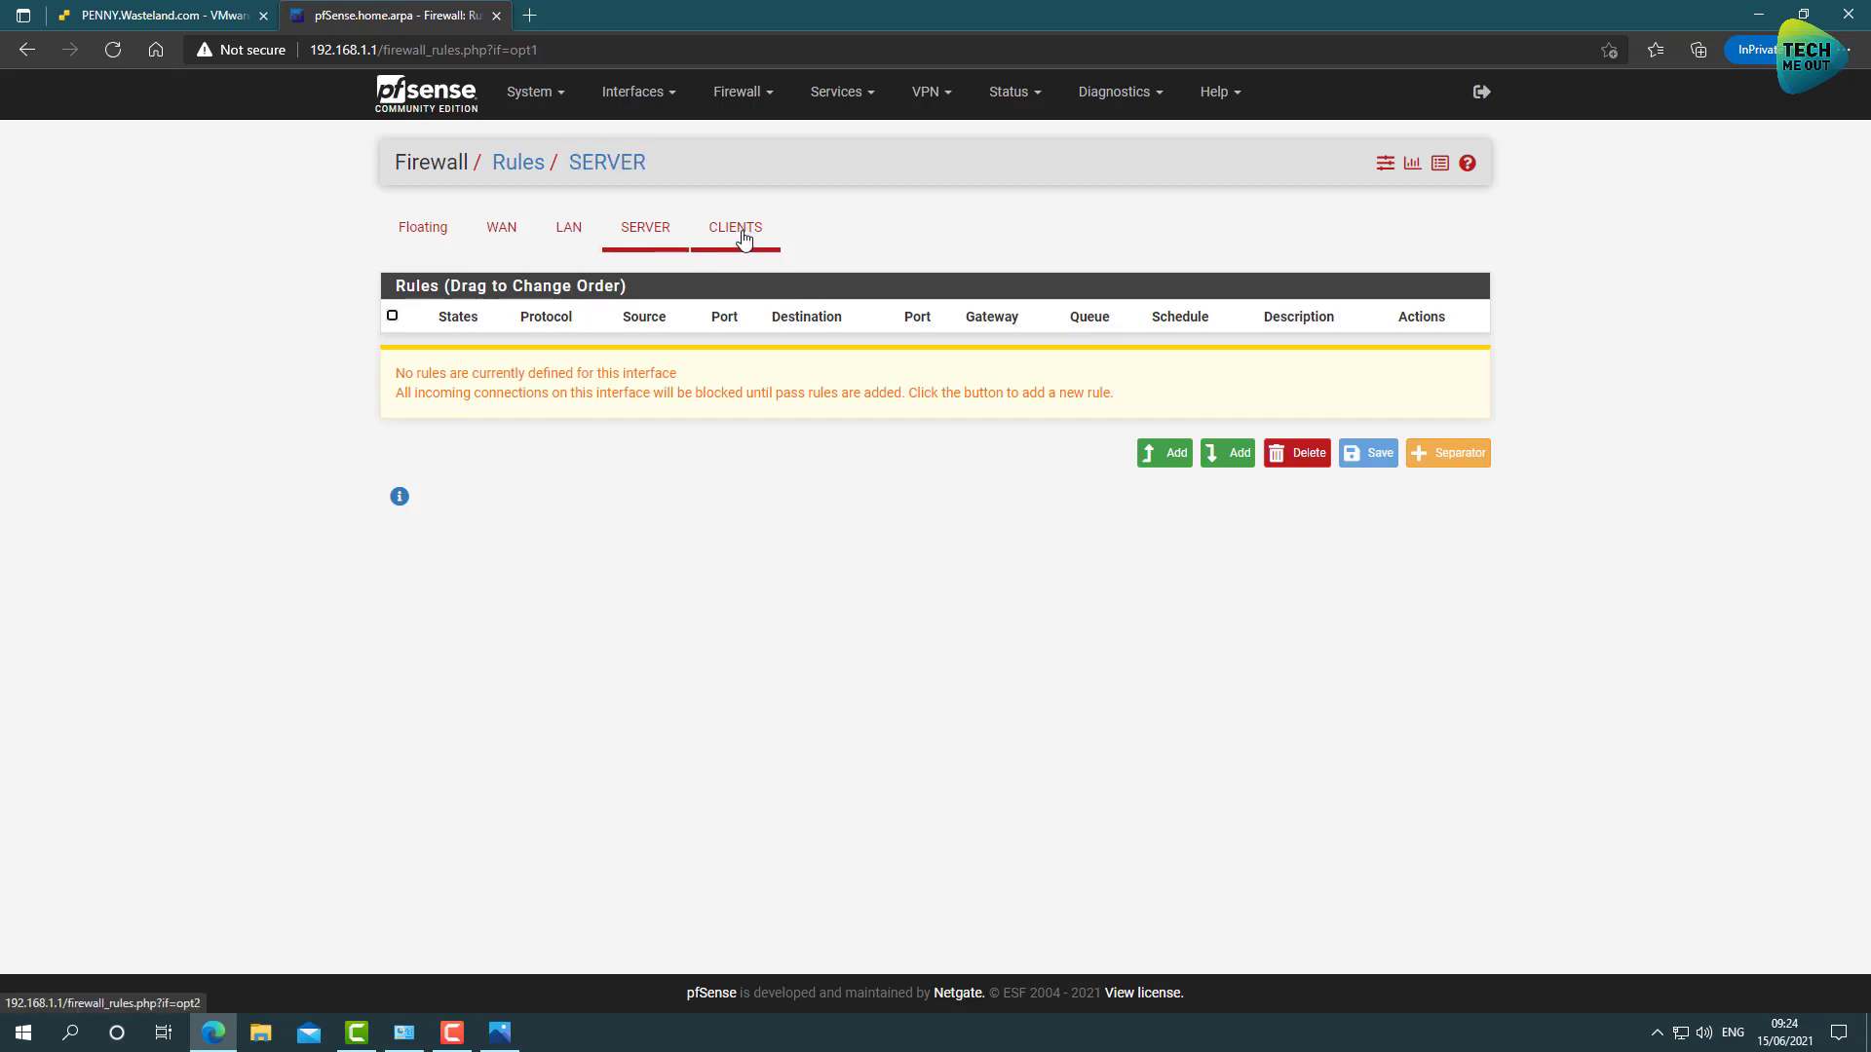
{"action": "left_click", "coordinate": [745, 235]}
{"action": "left_click", "coordinate": [639, 234]}
- Start a new Network-type firewall alias named RFC1918 with three address rows
{"action": "left_click", "coordinate": [746, 95]}
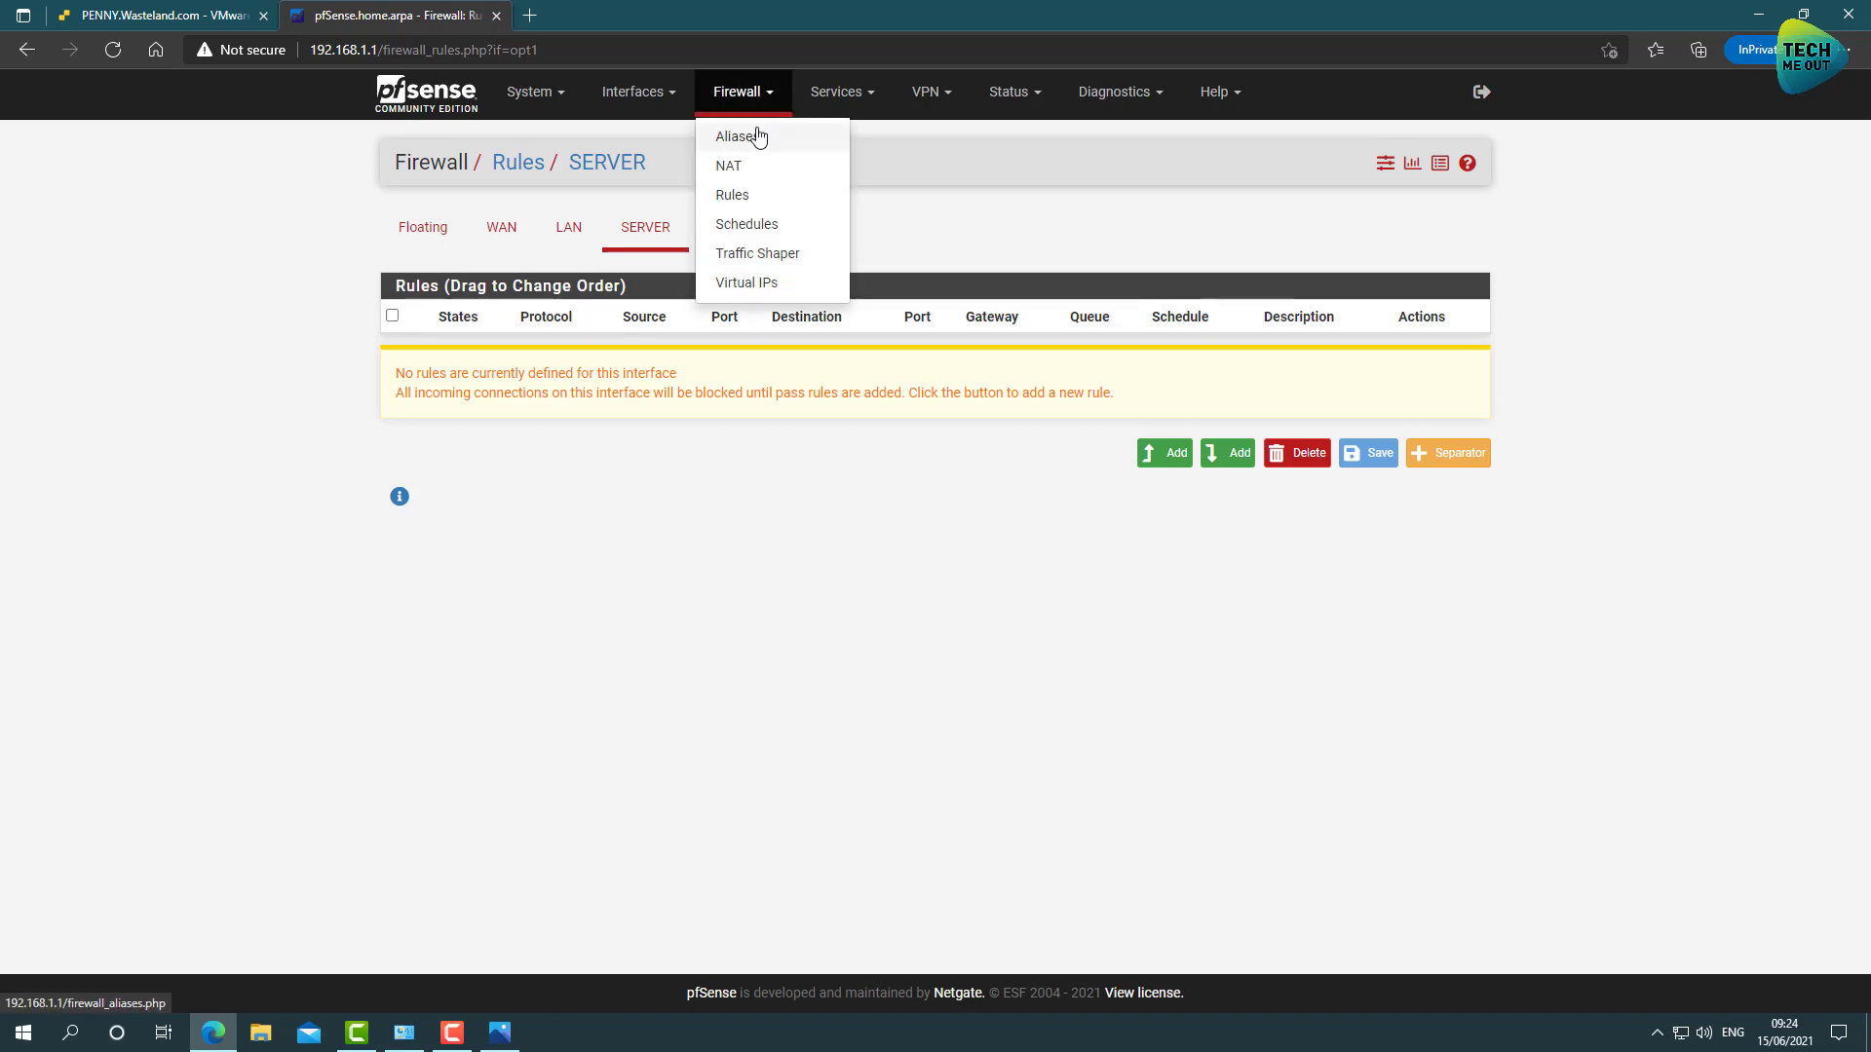
{"action": "left_click", "coordinate": [759, 137]}
{"action": "left_click", "coordinate": [1391, 357]}
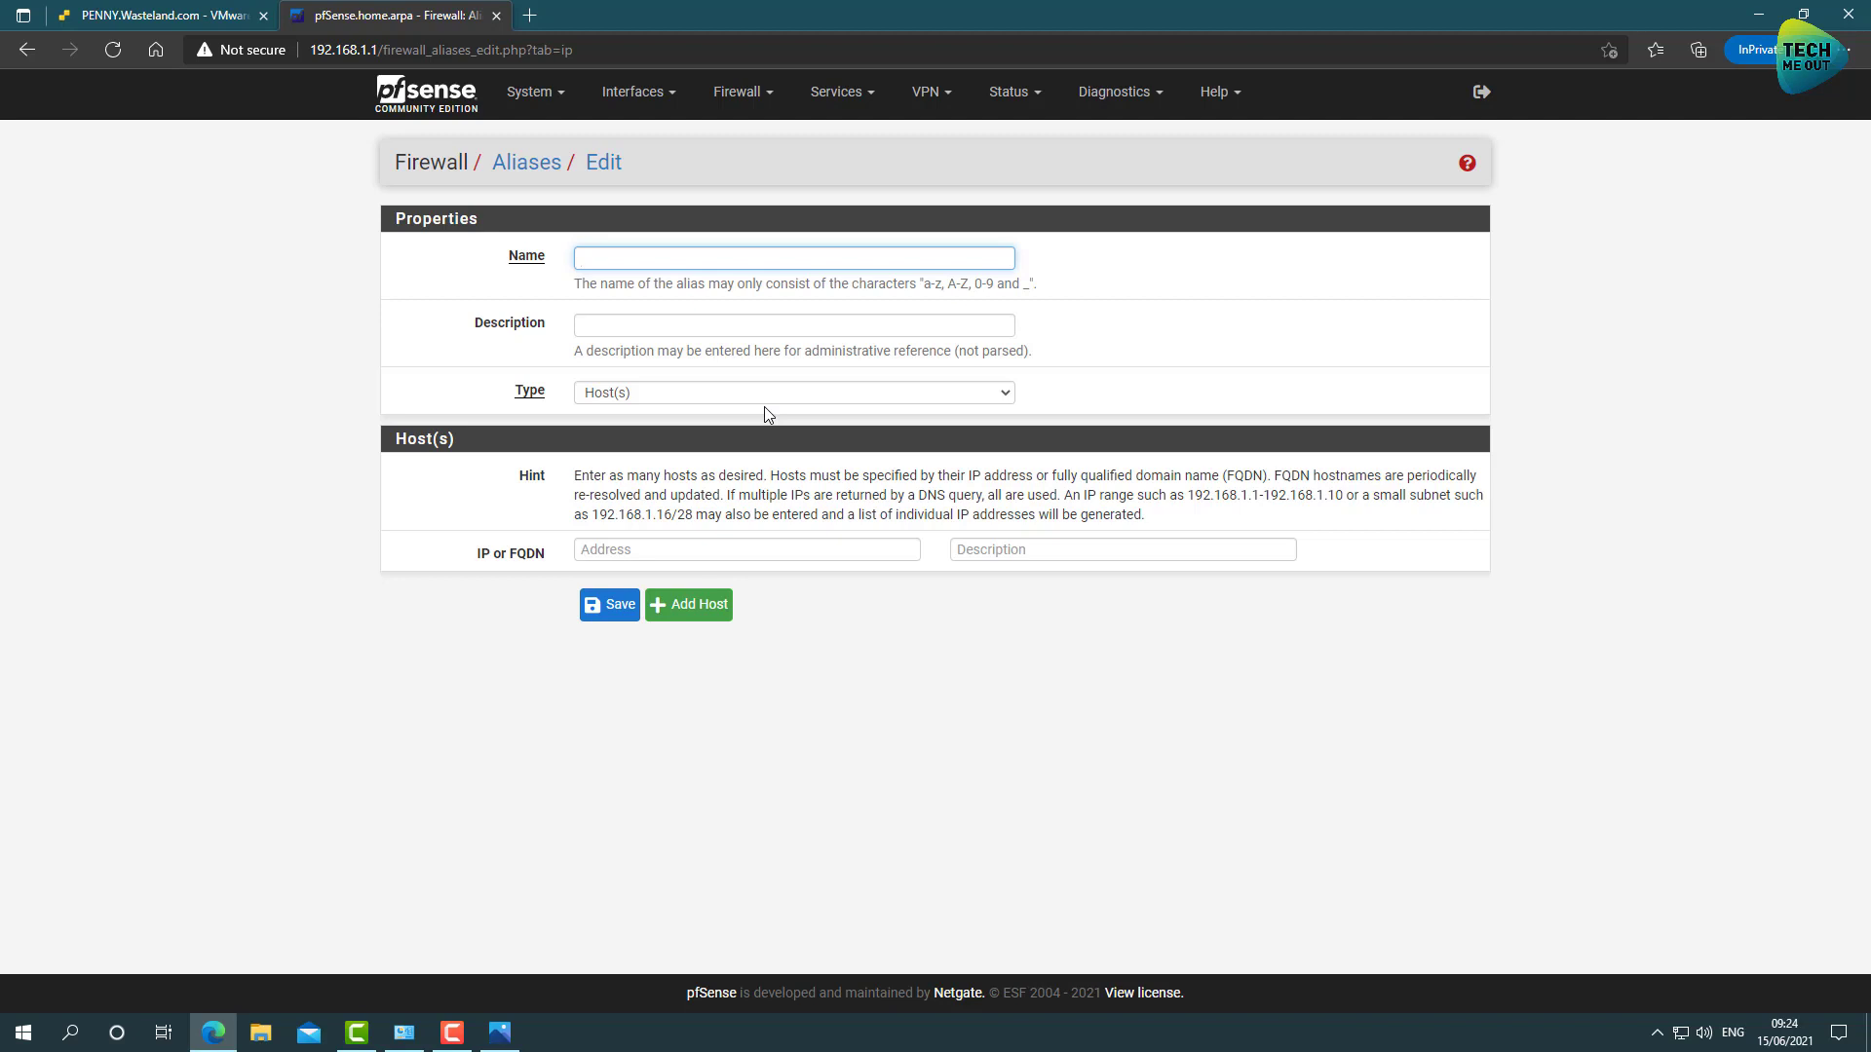
{"action": "type", "text": "RFC1918"}
{"action": "left_click", "coordinate": [669, 614]}
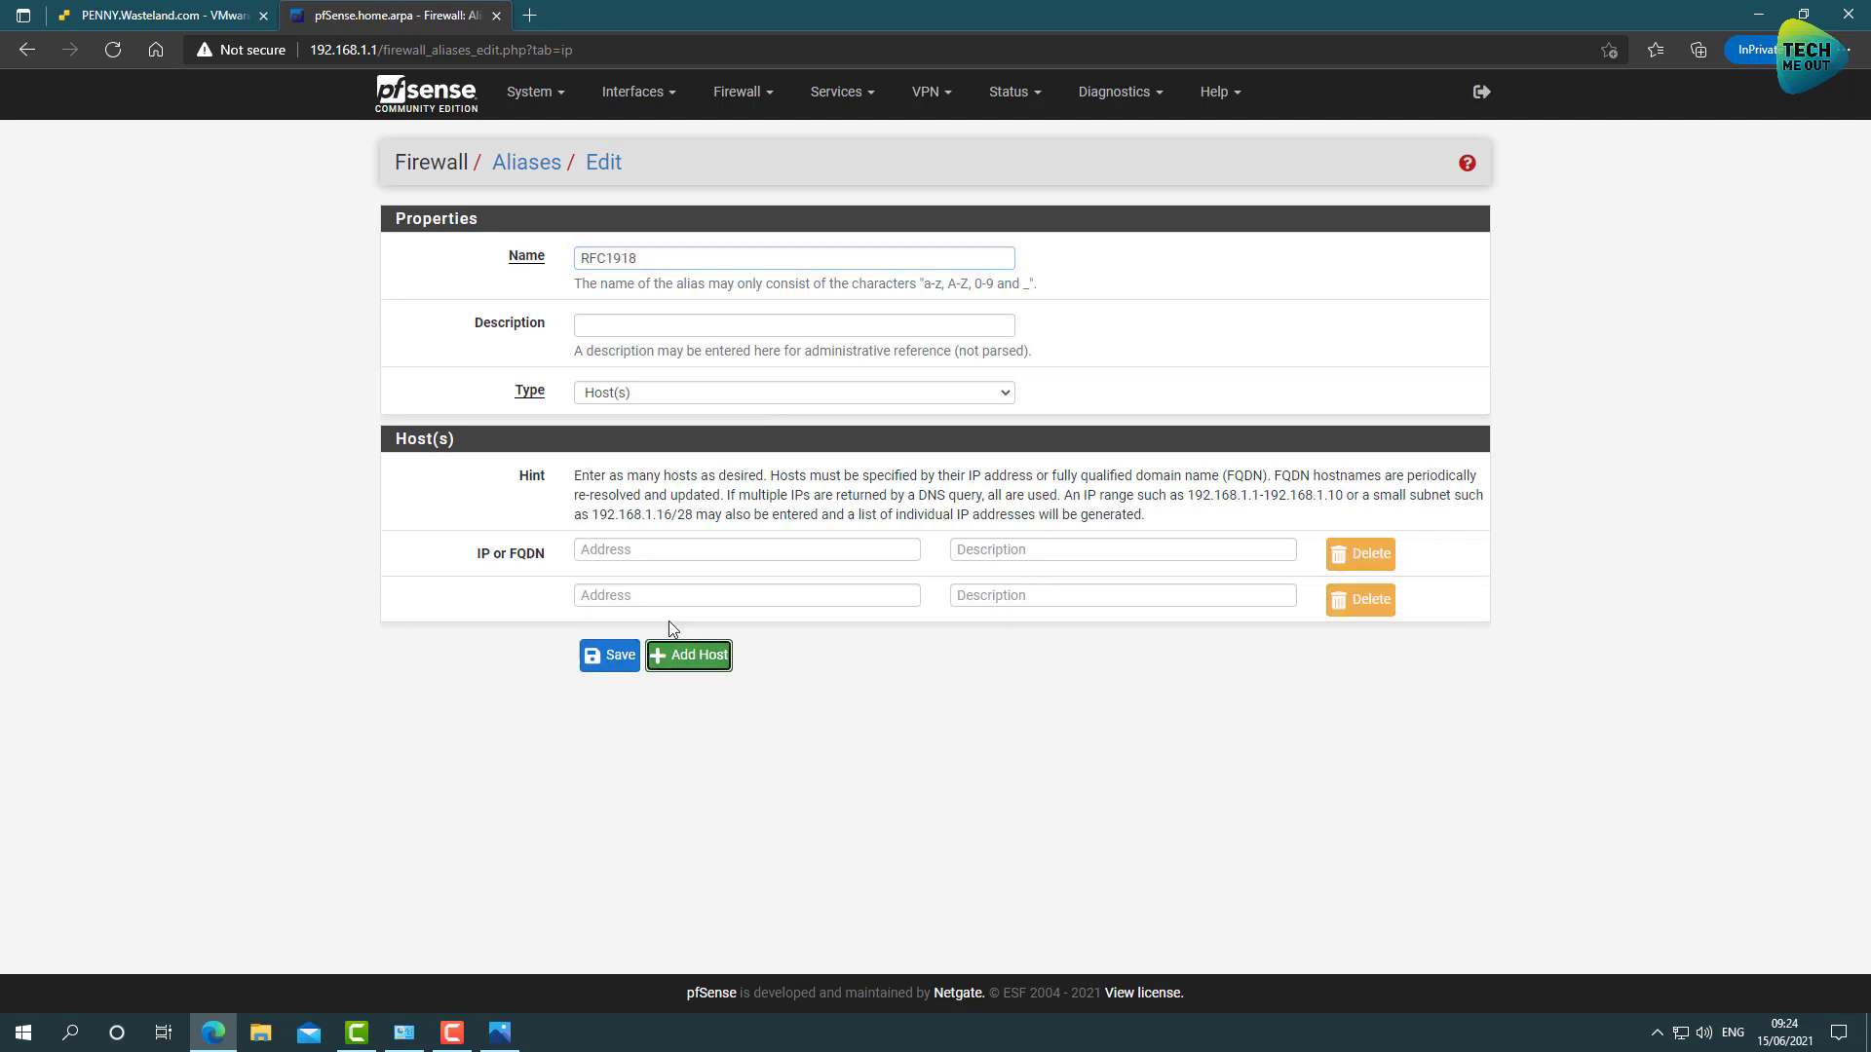
{"action": "left_click", "coordinate": [673, 653]}
{"action": "left_click", "coordinate": [635, 392]}
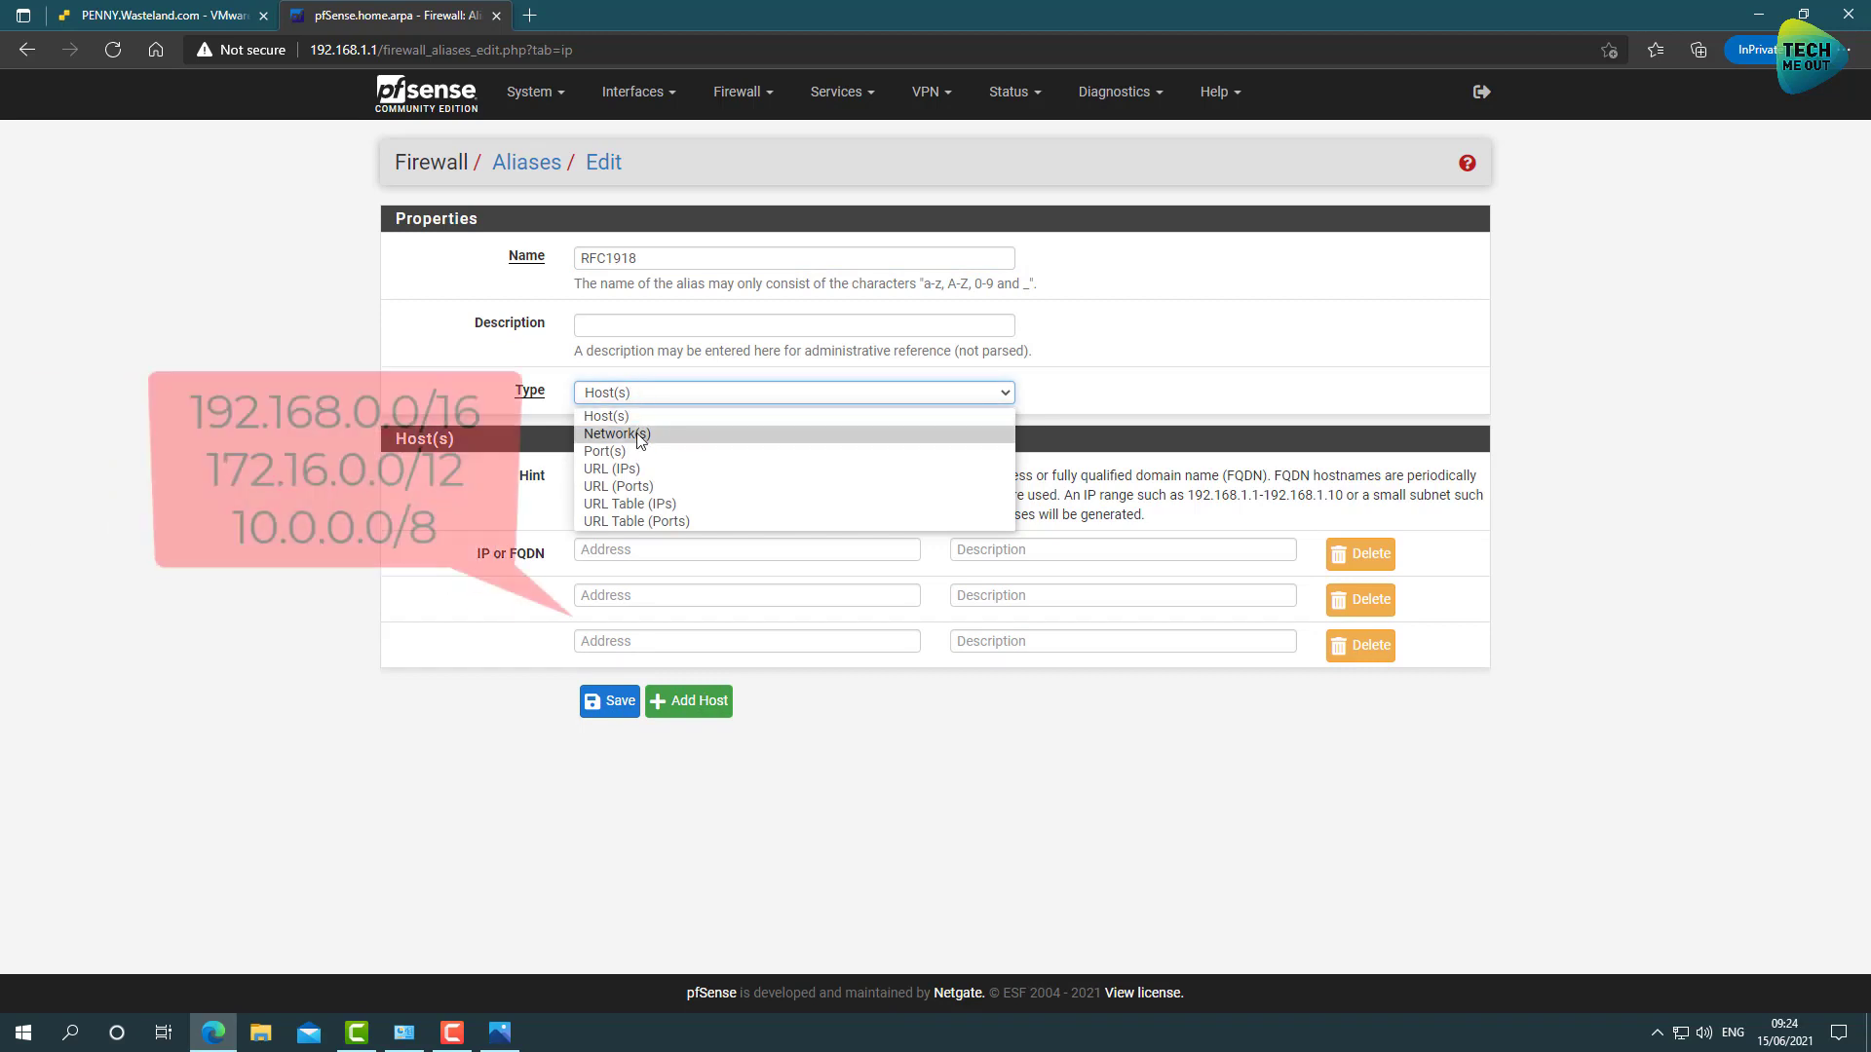
{"action": "left_click", "coordinate": [641, 434]}
- Enter the alias networks 192.168.0.0/16, 172.16.0.0/12 and 10.0.0.0/8
{"action": "left_click", "coordinate": [624, 551]}
{"action": "type", "text": "19"}
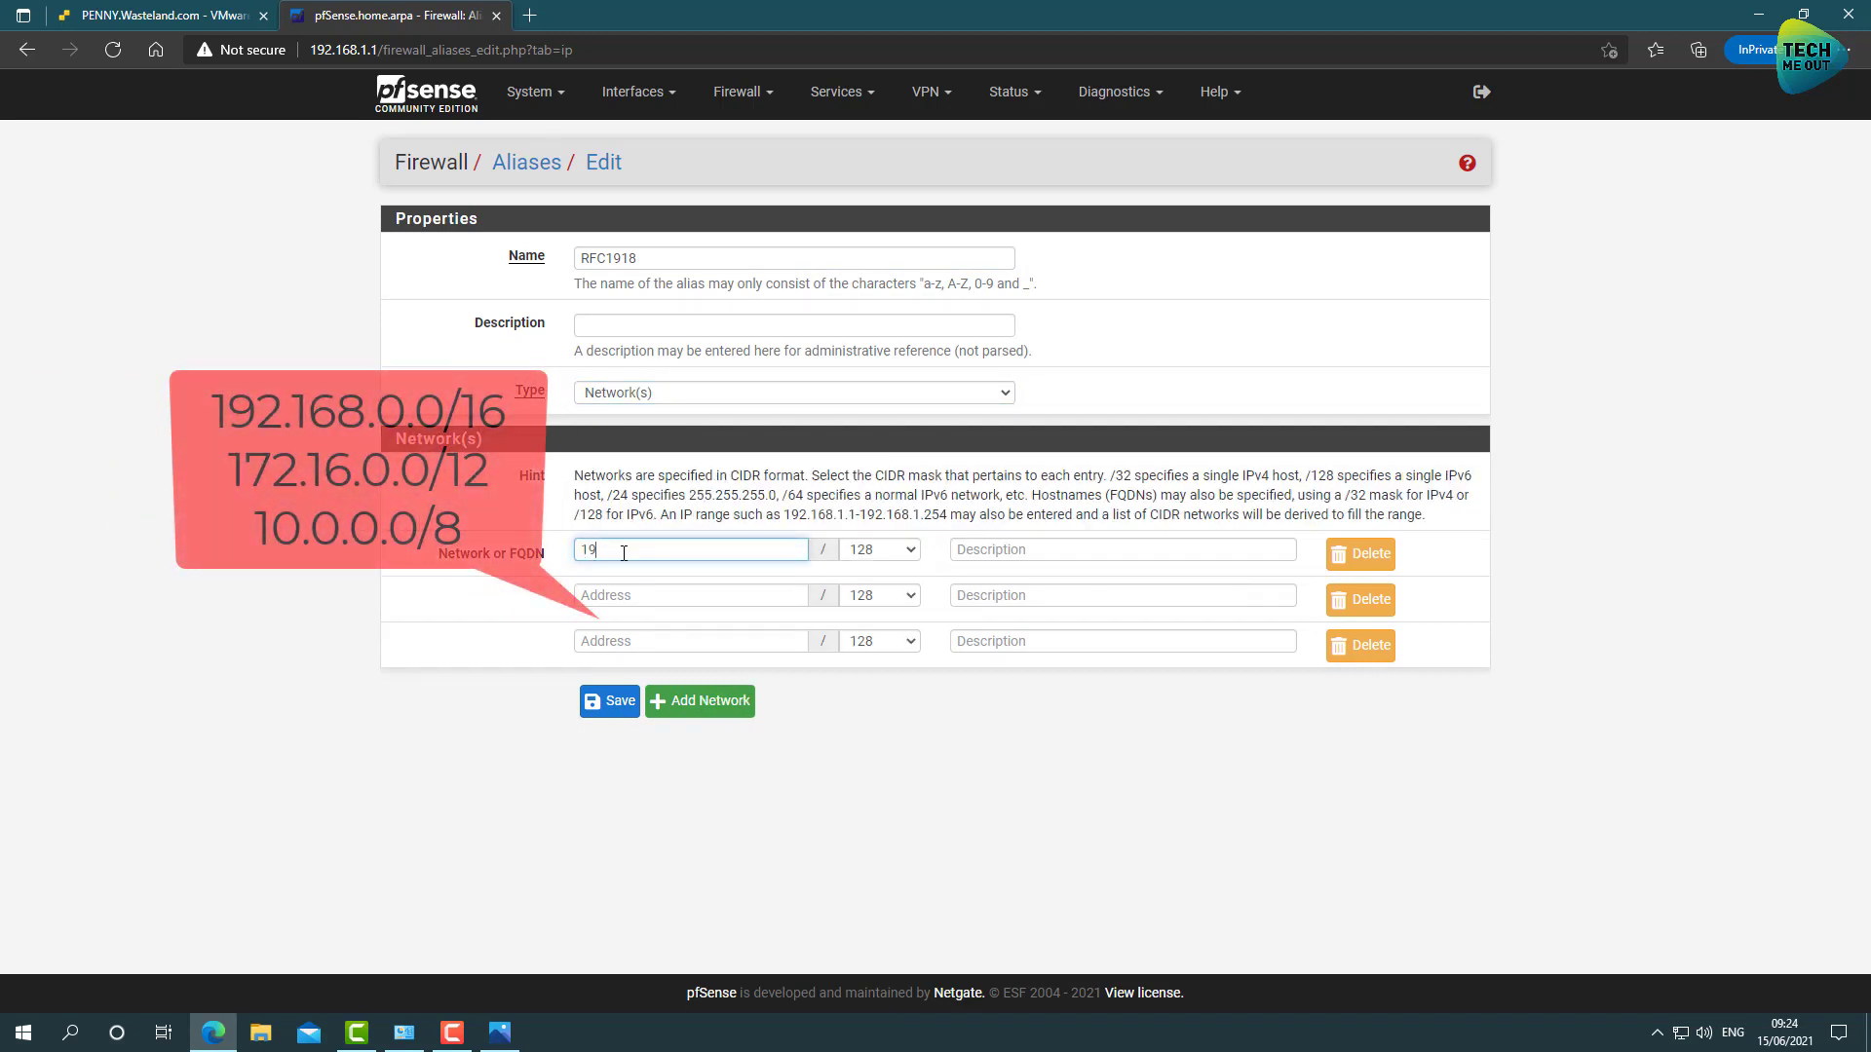
{"action": "type", "text": "2.168.0.0"}
{"action": "left_click", "coordinate": [887, 550]}
{"action": "left_click", "coordinate": [877, 714]}
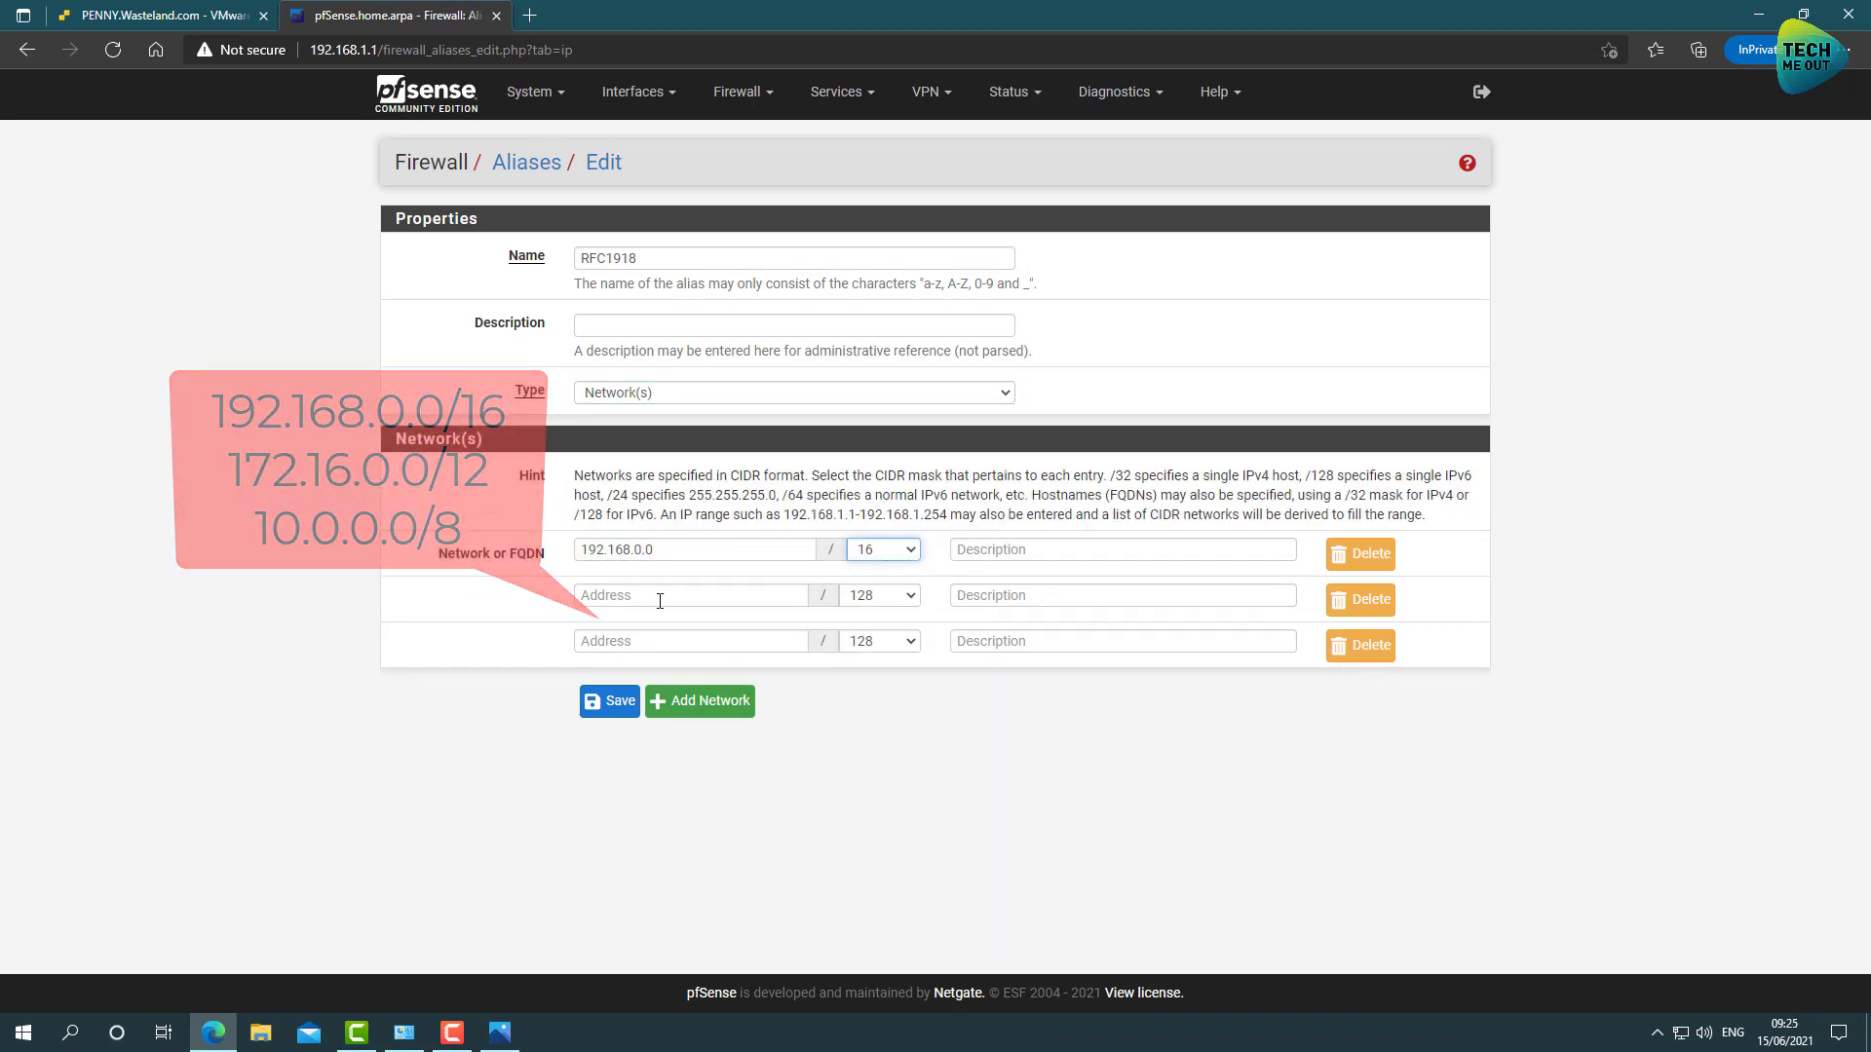
{"action": "left_click", "coordinate": [660, 596]}
{"action": "type", "text": "172.16.0.0"}
{"action": "left_click", "coordinate": [882, 596]}
{"action": "left_click", "coordinate": [877, 883]}
{"action": "left_click", "coordinate": [658, 641]}
{"action": "type", "text": "10.0.0.0"}
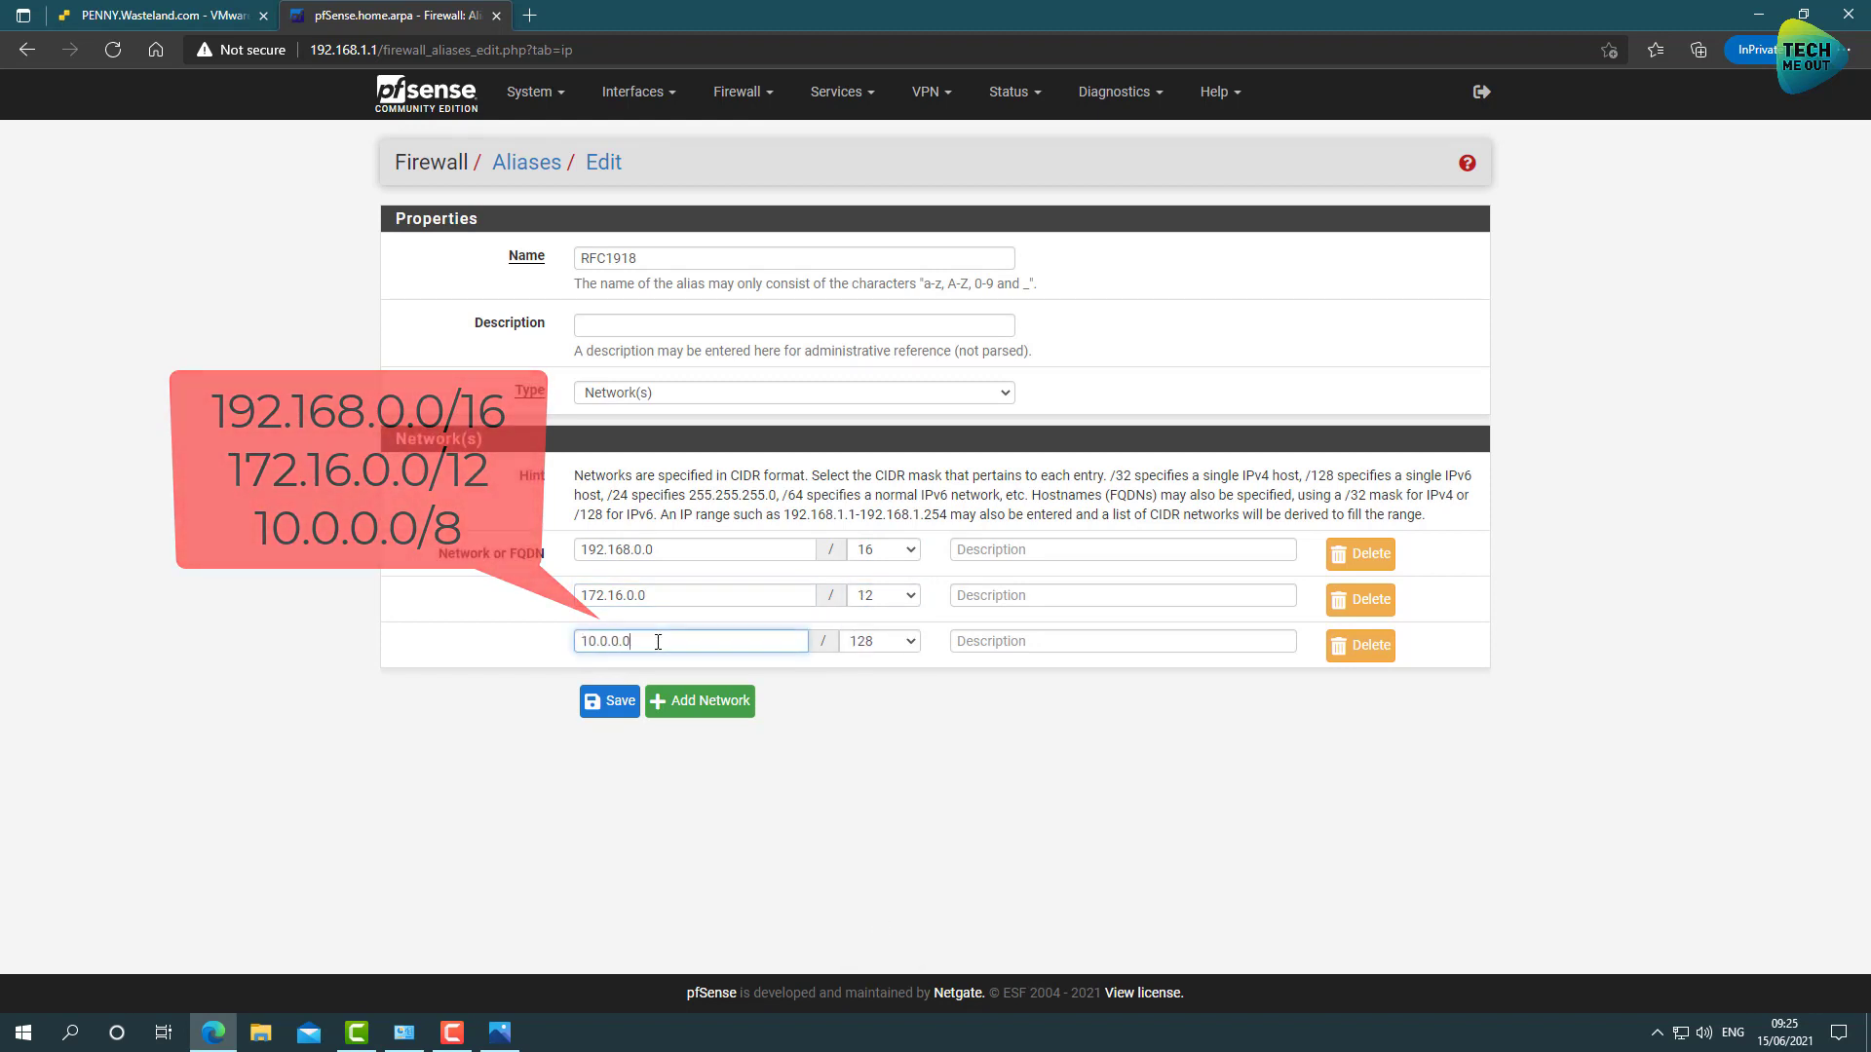
{"action": "left_click", "coordinate": [882, 641]}
{"action": "left_click", "coordinate": [870, 920]}
- Save and apply the RFC1918 alias, then go to the firewall rules
{"action": "left_click", "coordinate": [610, 701]}
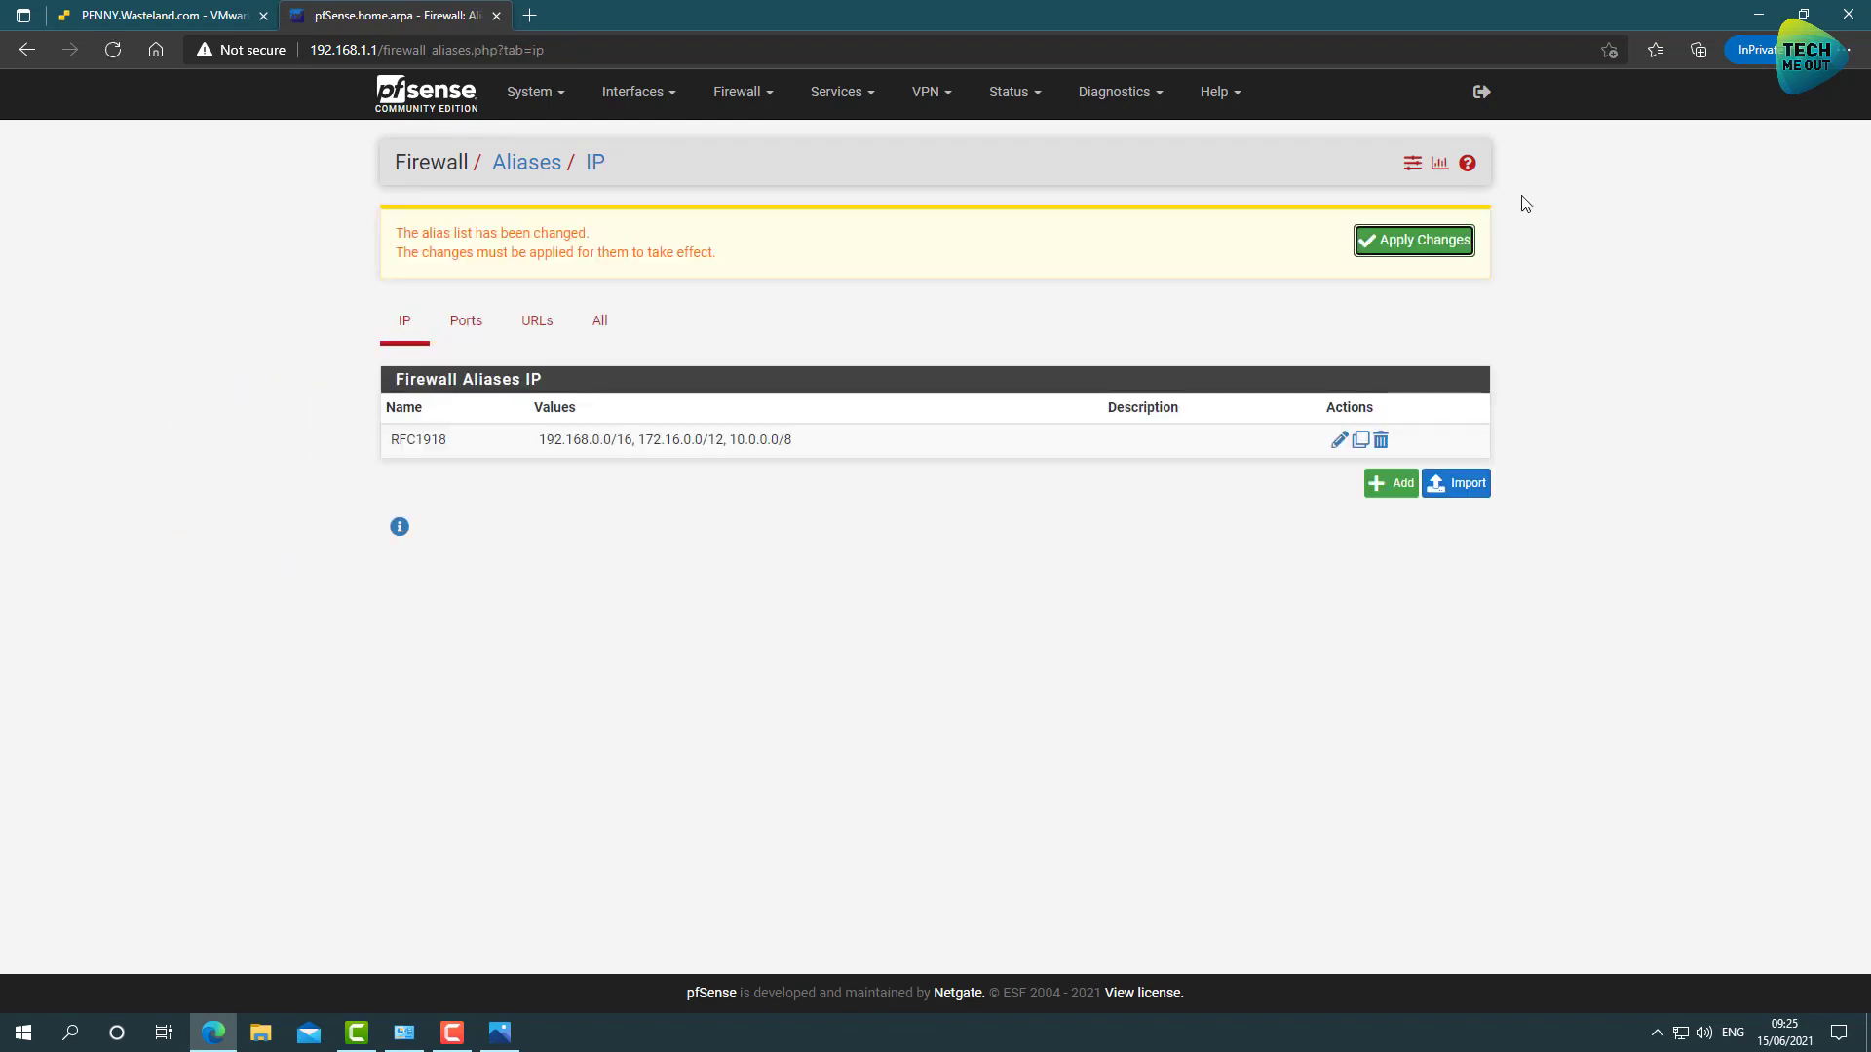
{"action": "left_click", "coordinate": [1430, 244]}
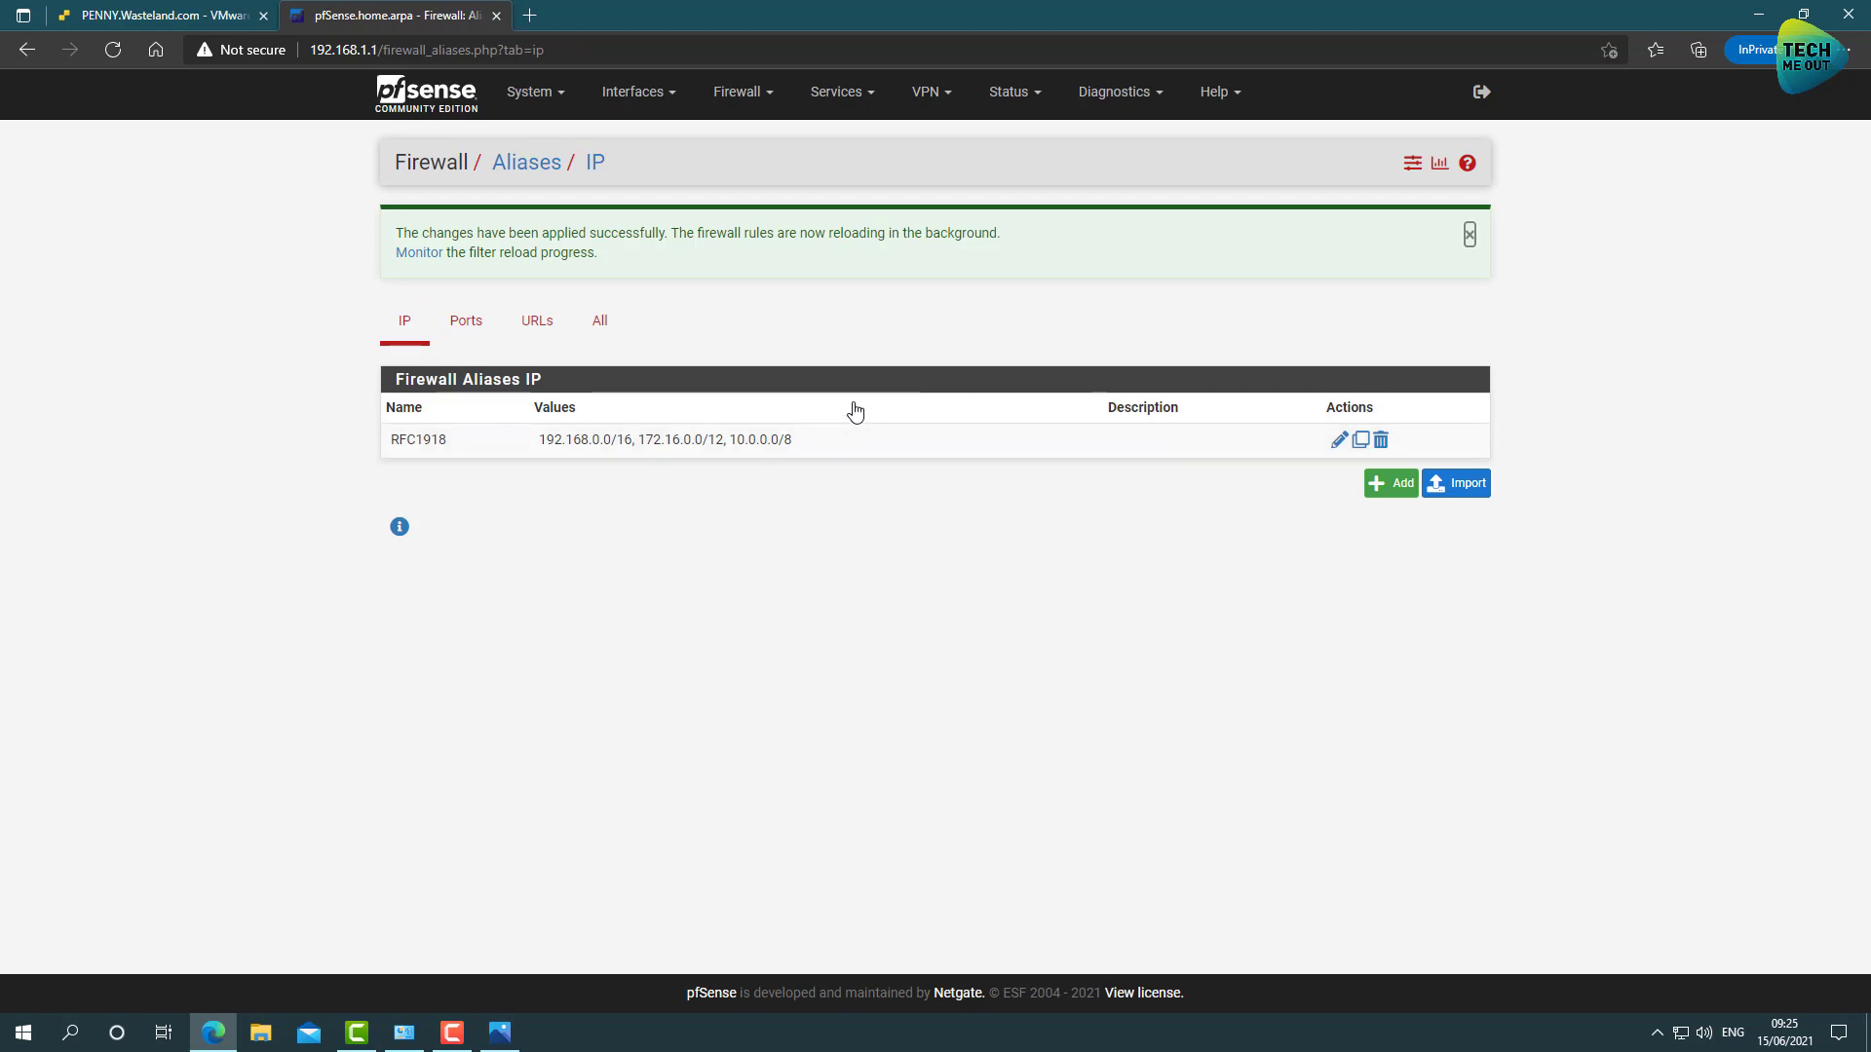
{"action": "left_click", "coordinate": [754, 108]}
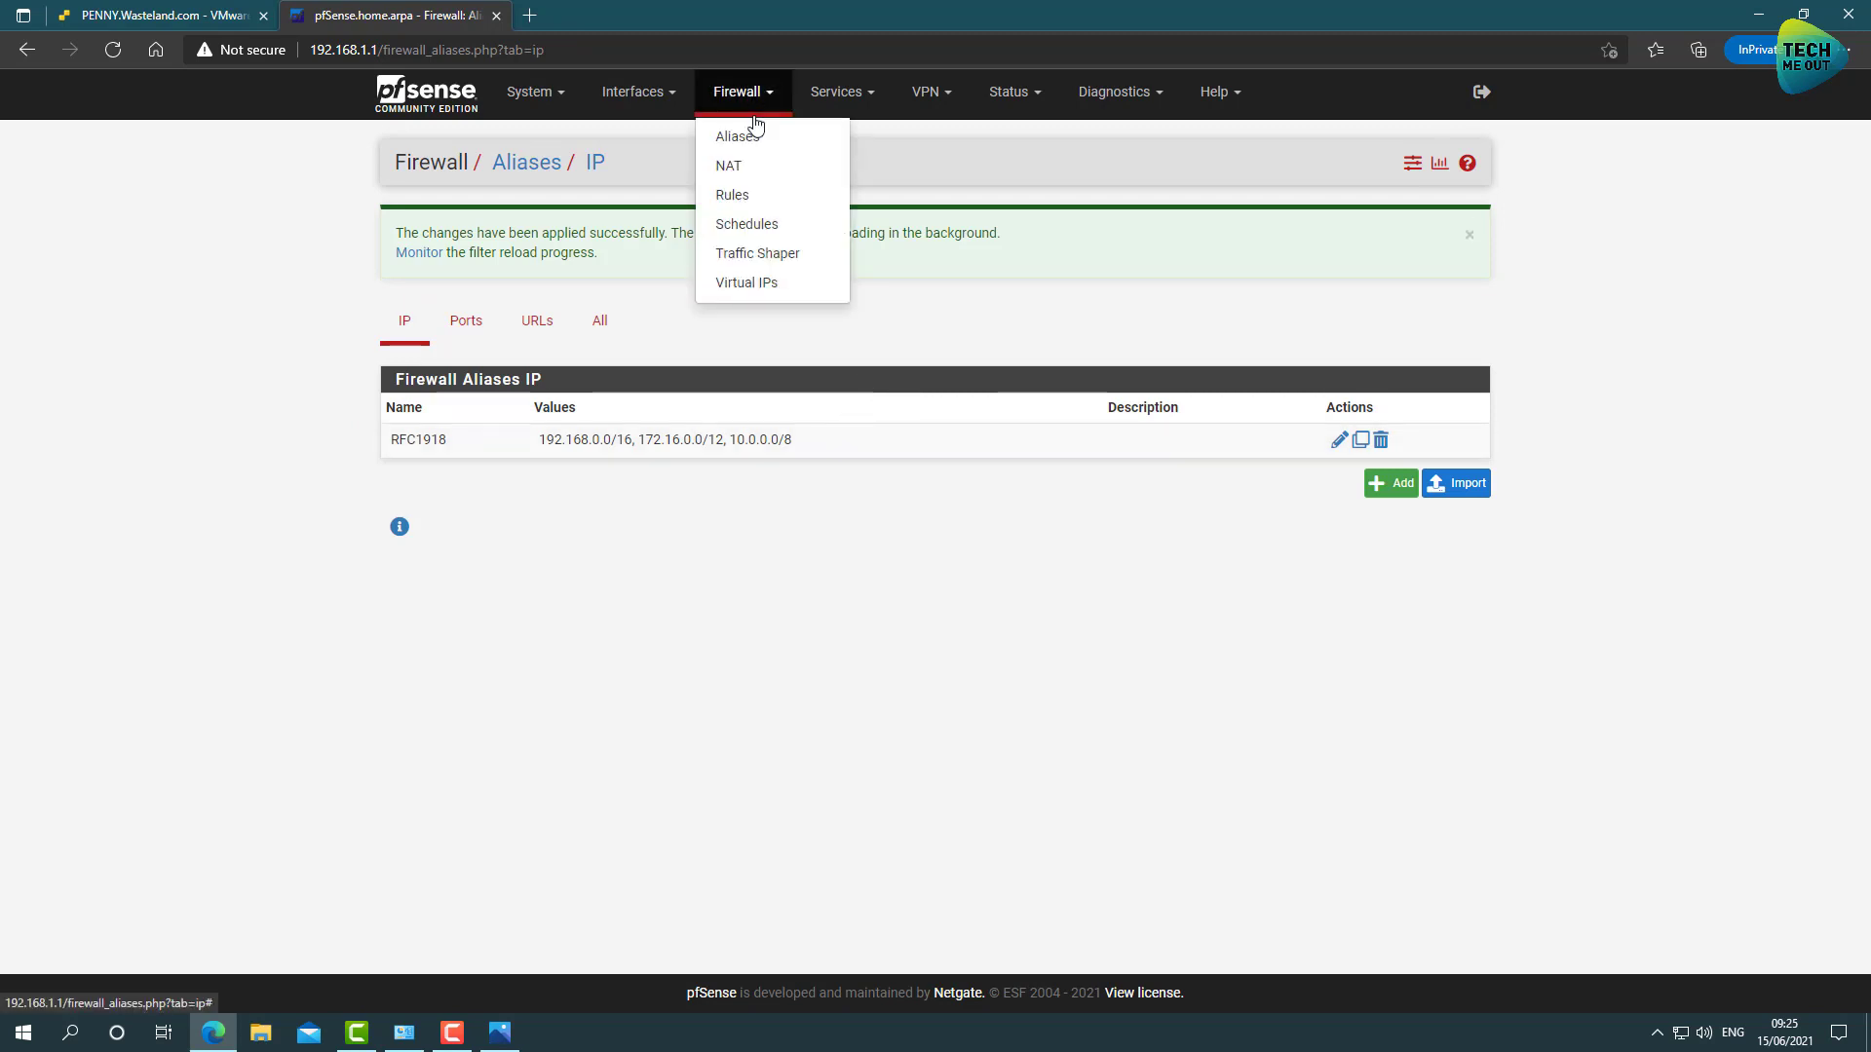
{"action": "left_click", "coordinate": [763, 195]}
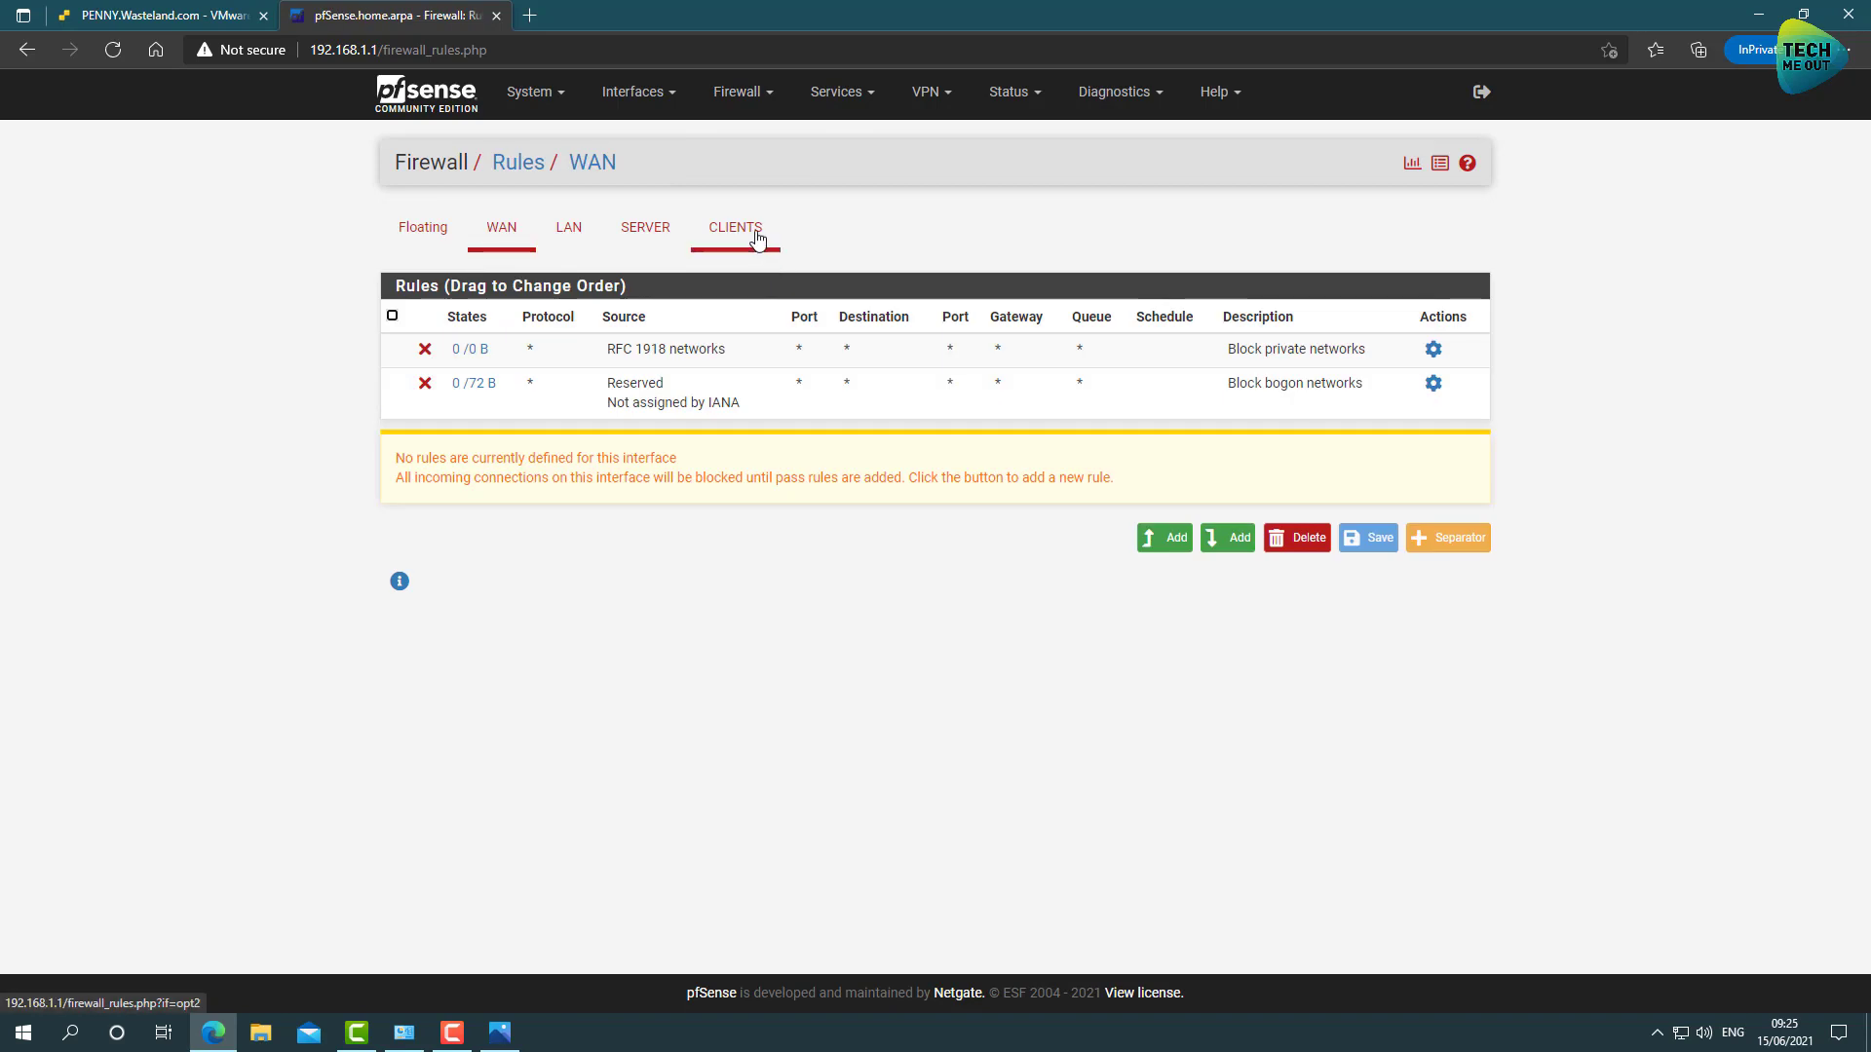
- Show the CLIENTS rules, then open a terminal in the Elementary VM on ESXi
{"action": "left_click", "coordinate": [753, 236]}
{"action": "left_click", "coordinate": [135, 17]}
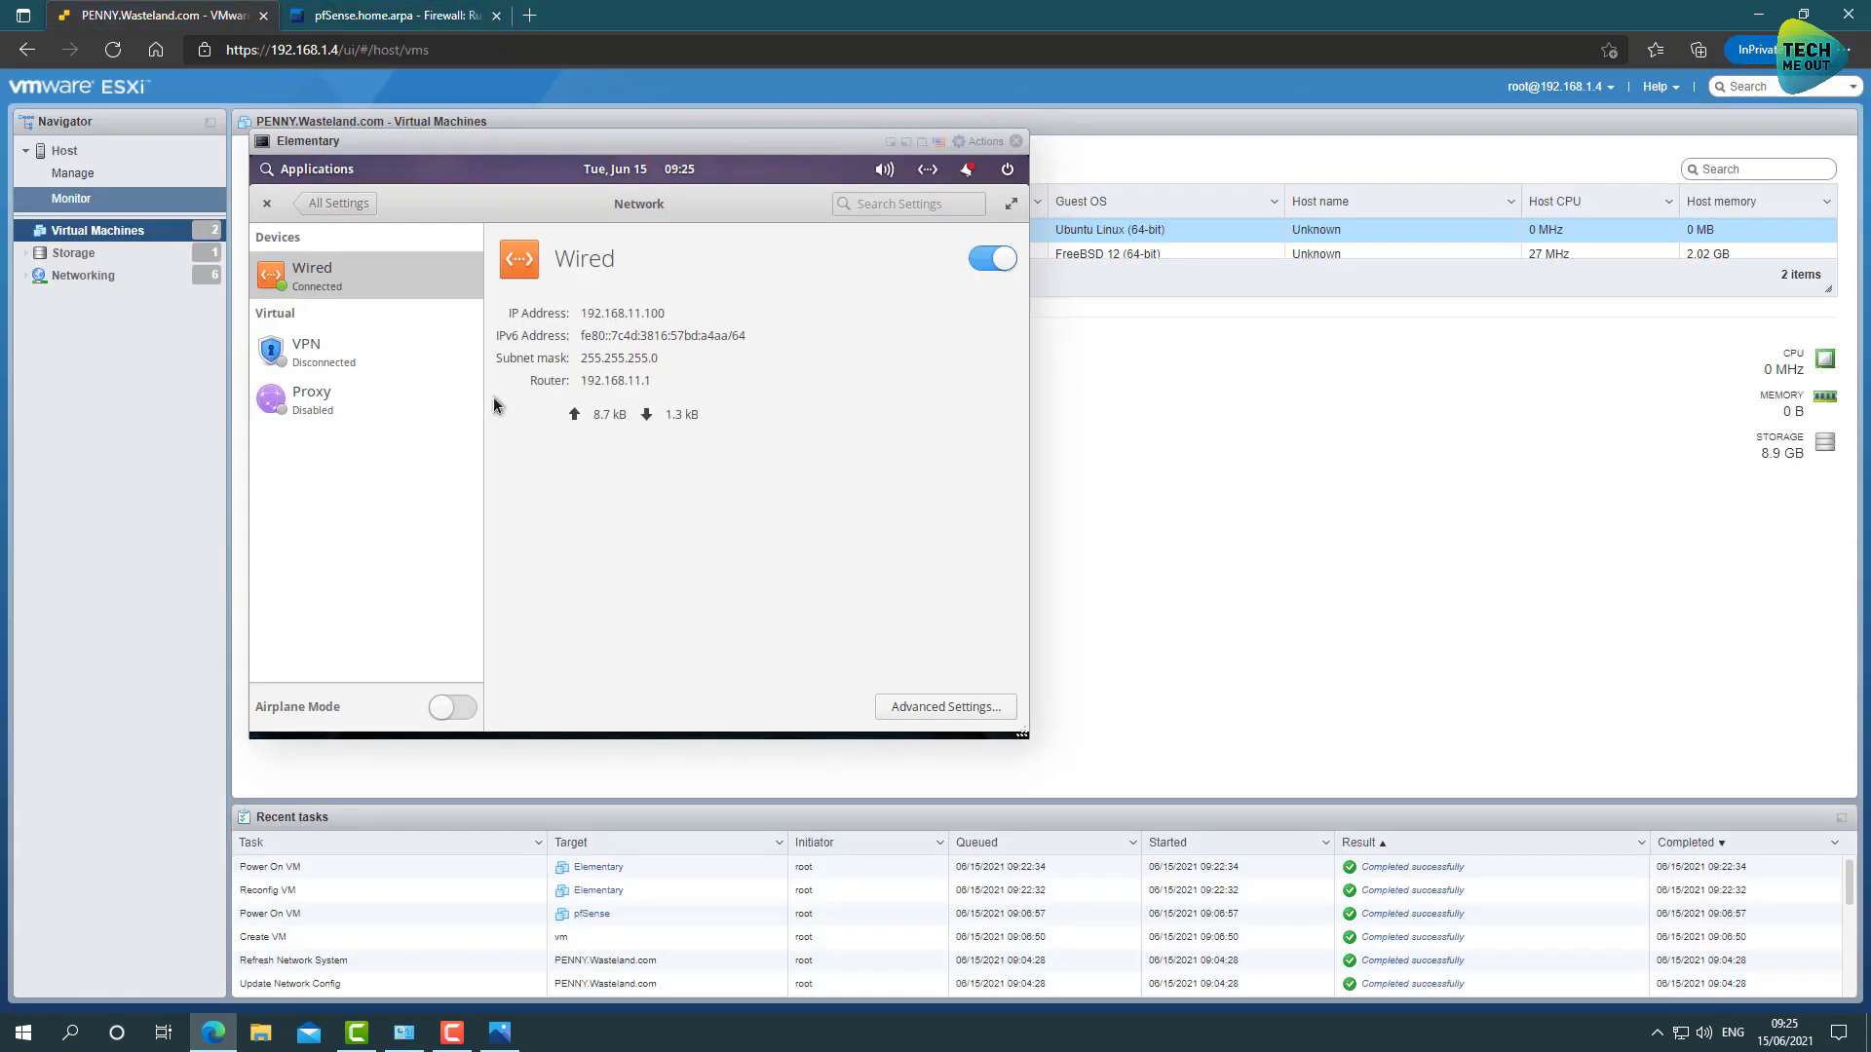
{"action": "left_click", "coordinate": [271, 203]}
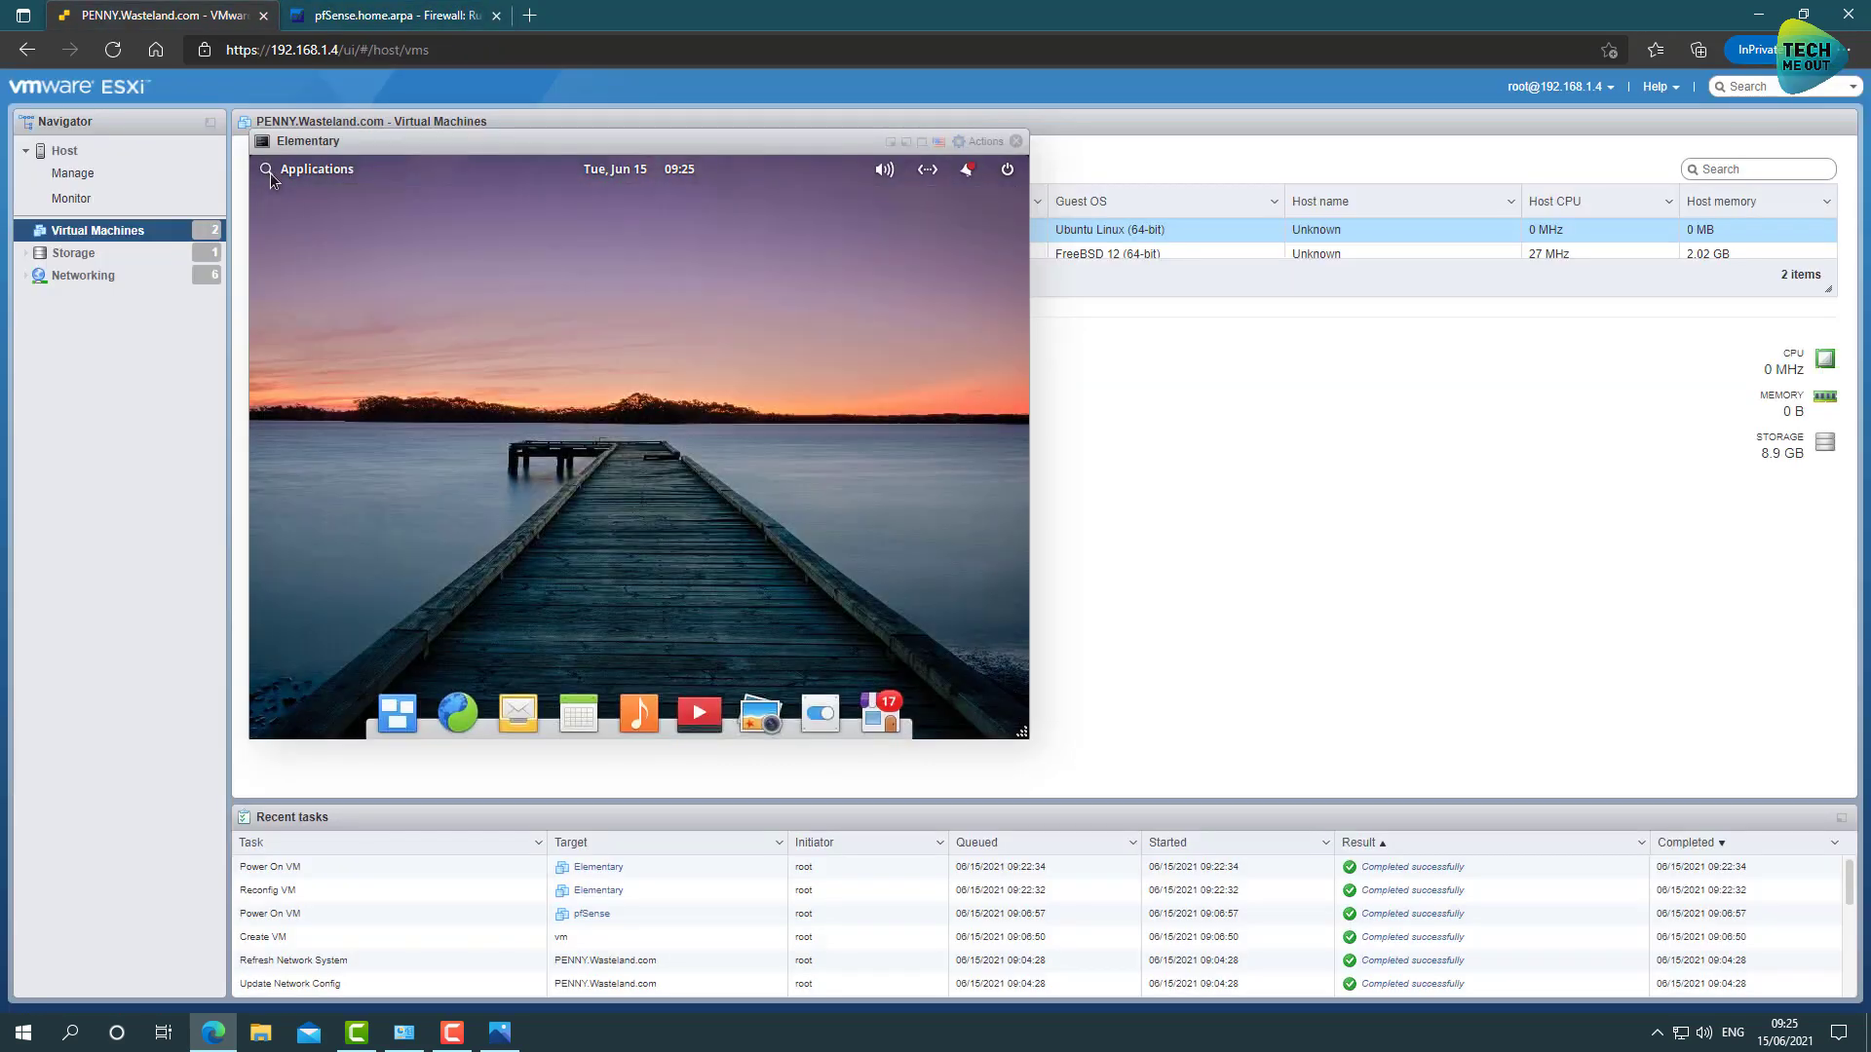
{"action": "left_click", "coordinate": [271, 172]}
{"action": "left_click", "coordinate": [743, 552]}
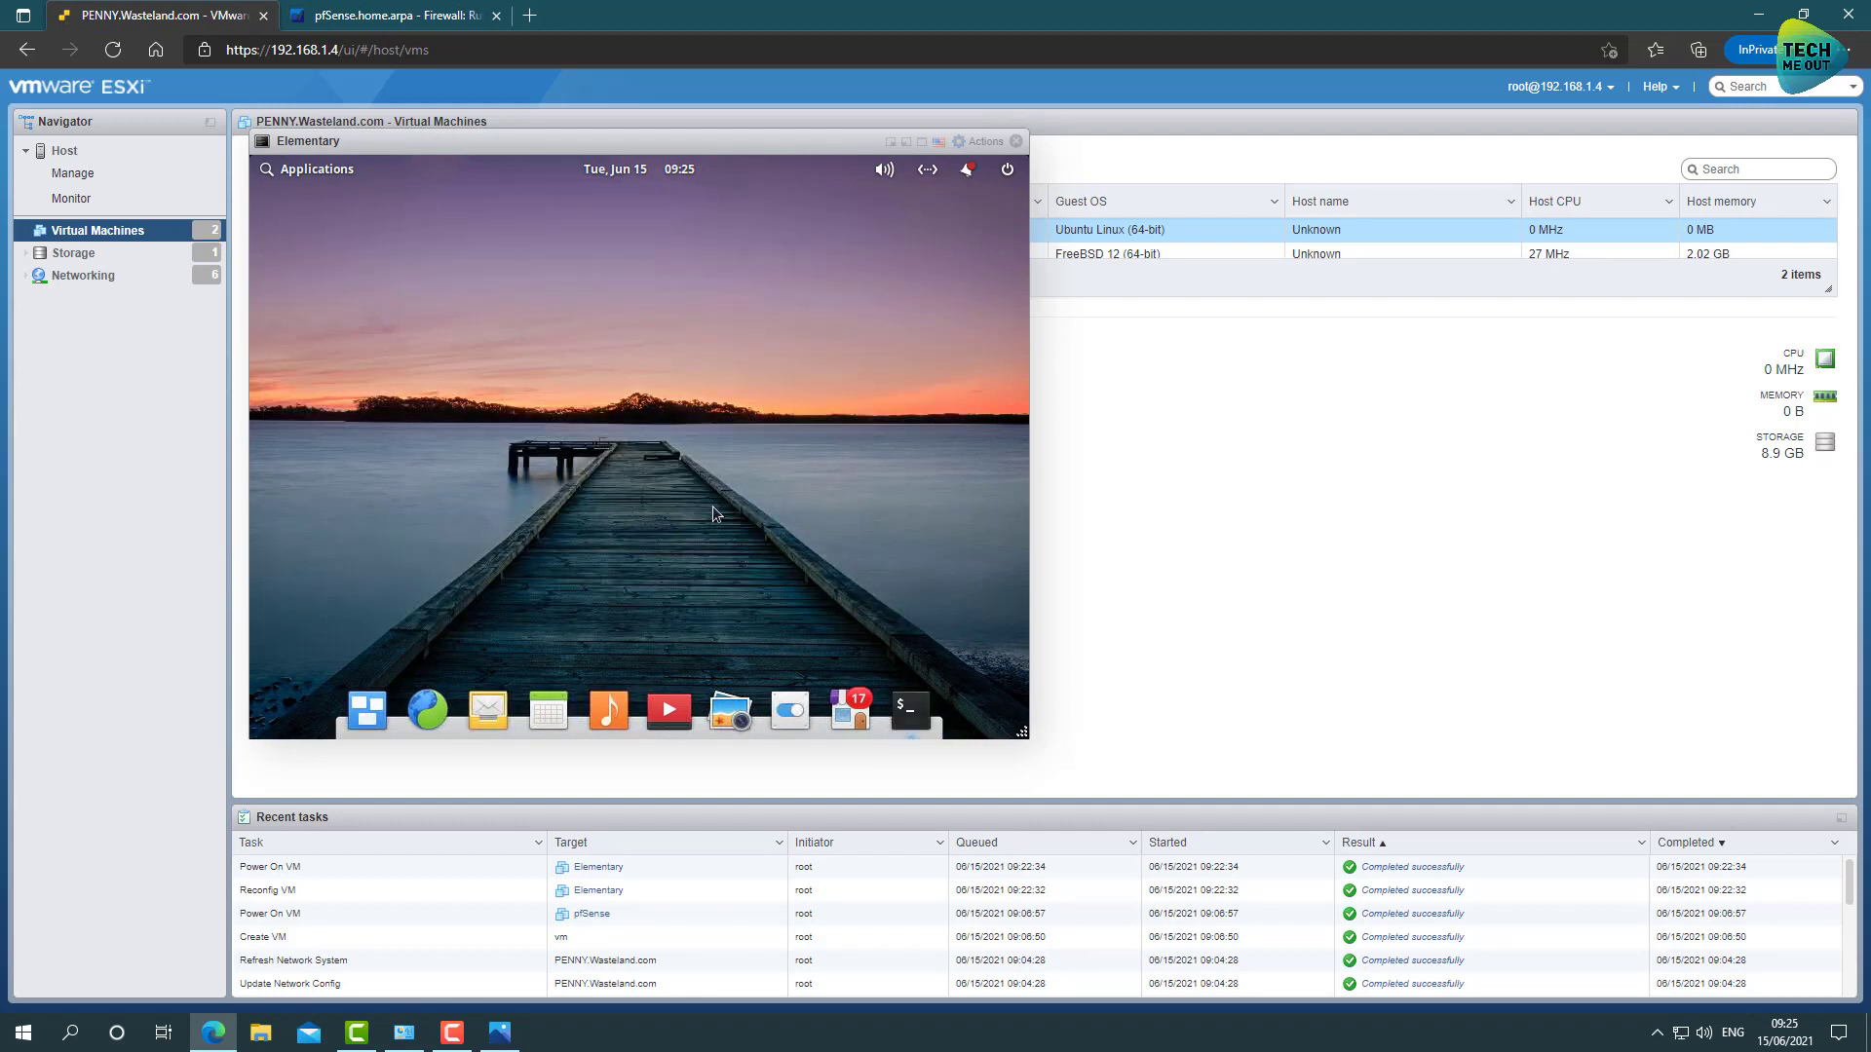
- Ping 8.8.8.8 from the VM terminal, stop it, and return to pfSense
{"action": "type", "text": "ping "}
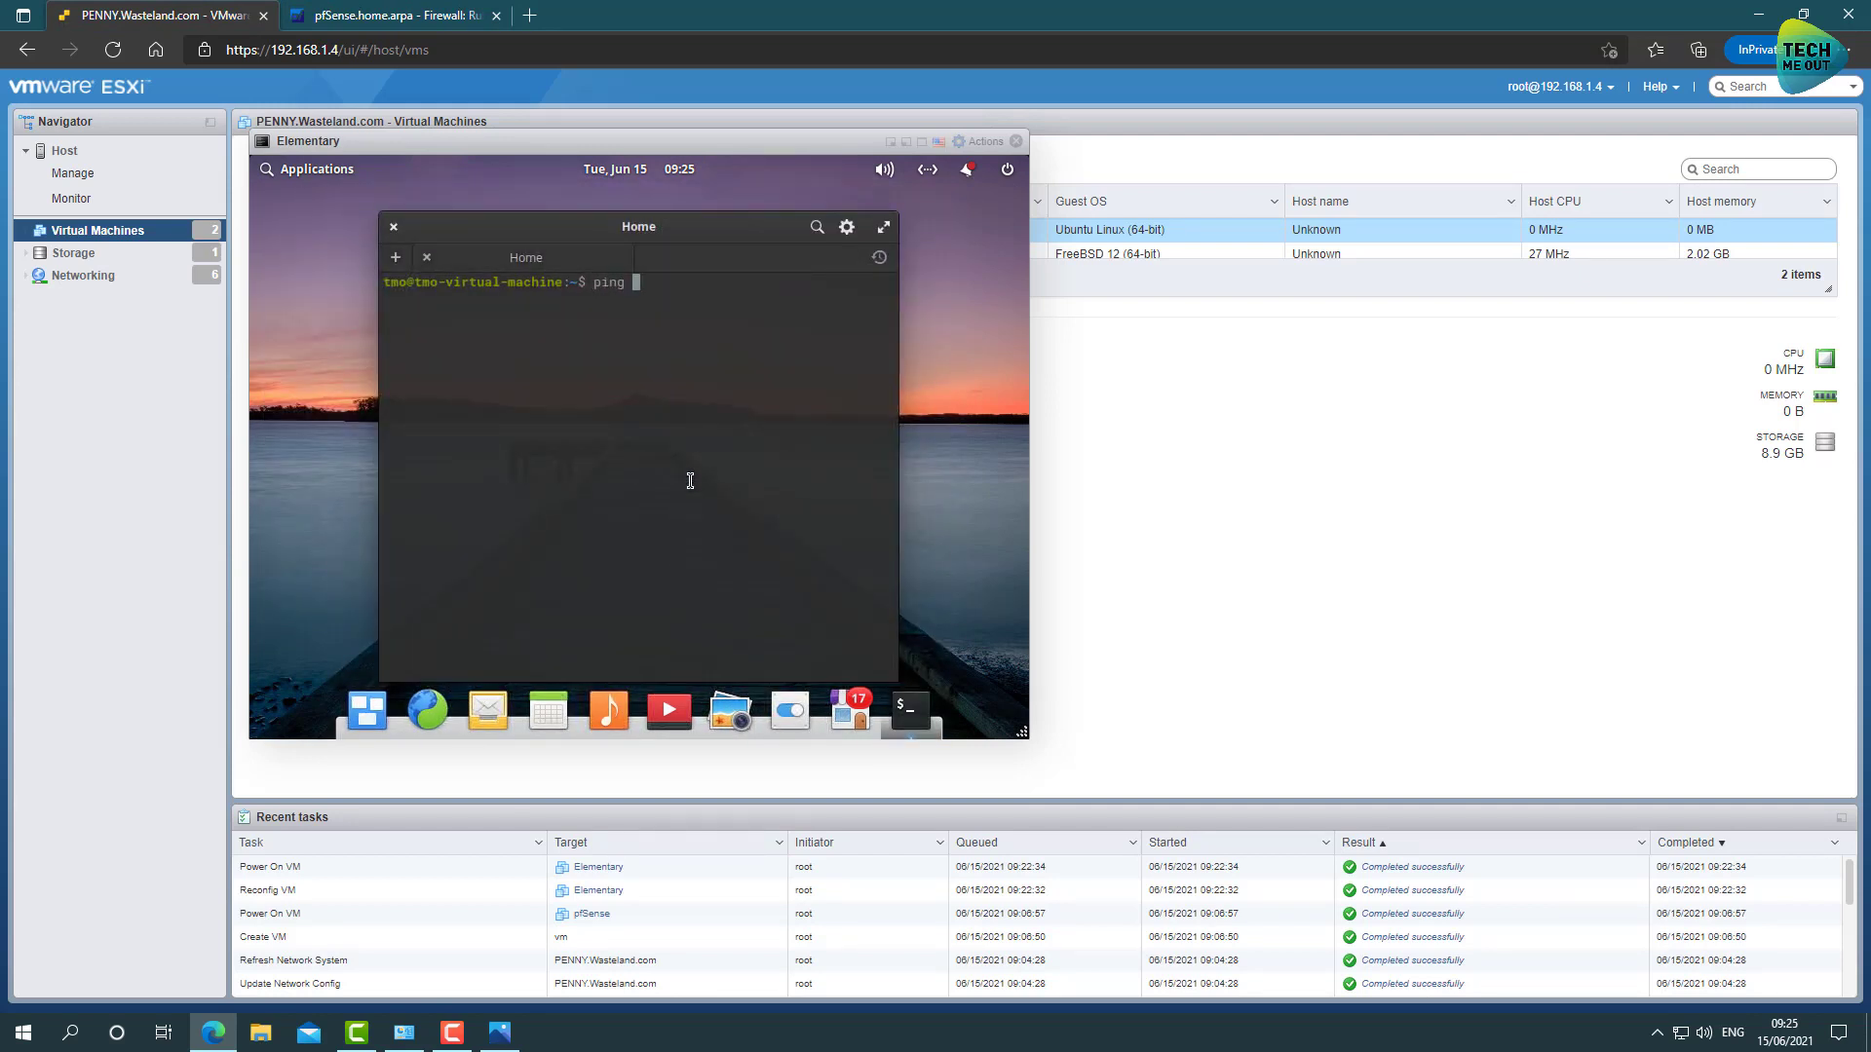
{"action": "type", "text": "8.8.8.8"}
{"action": "key", "text": "Return"}
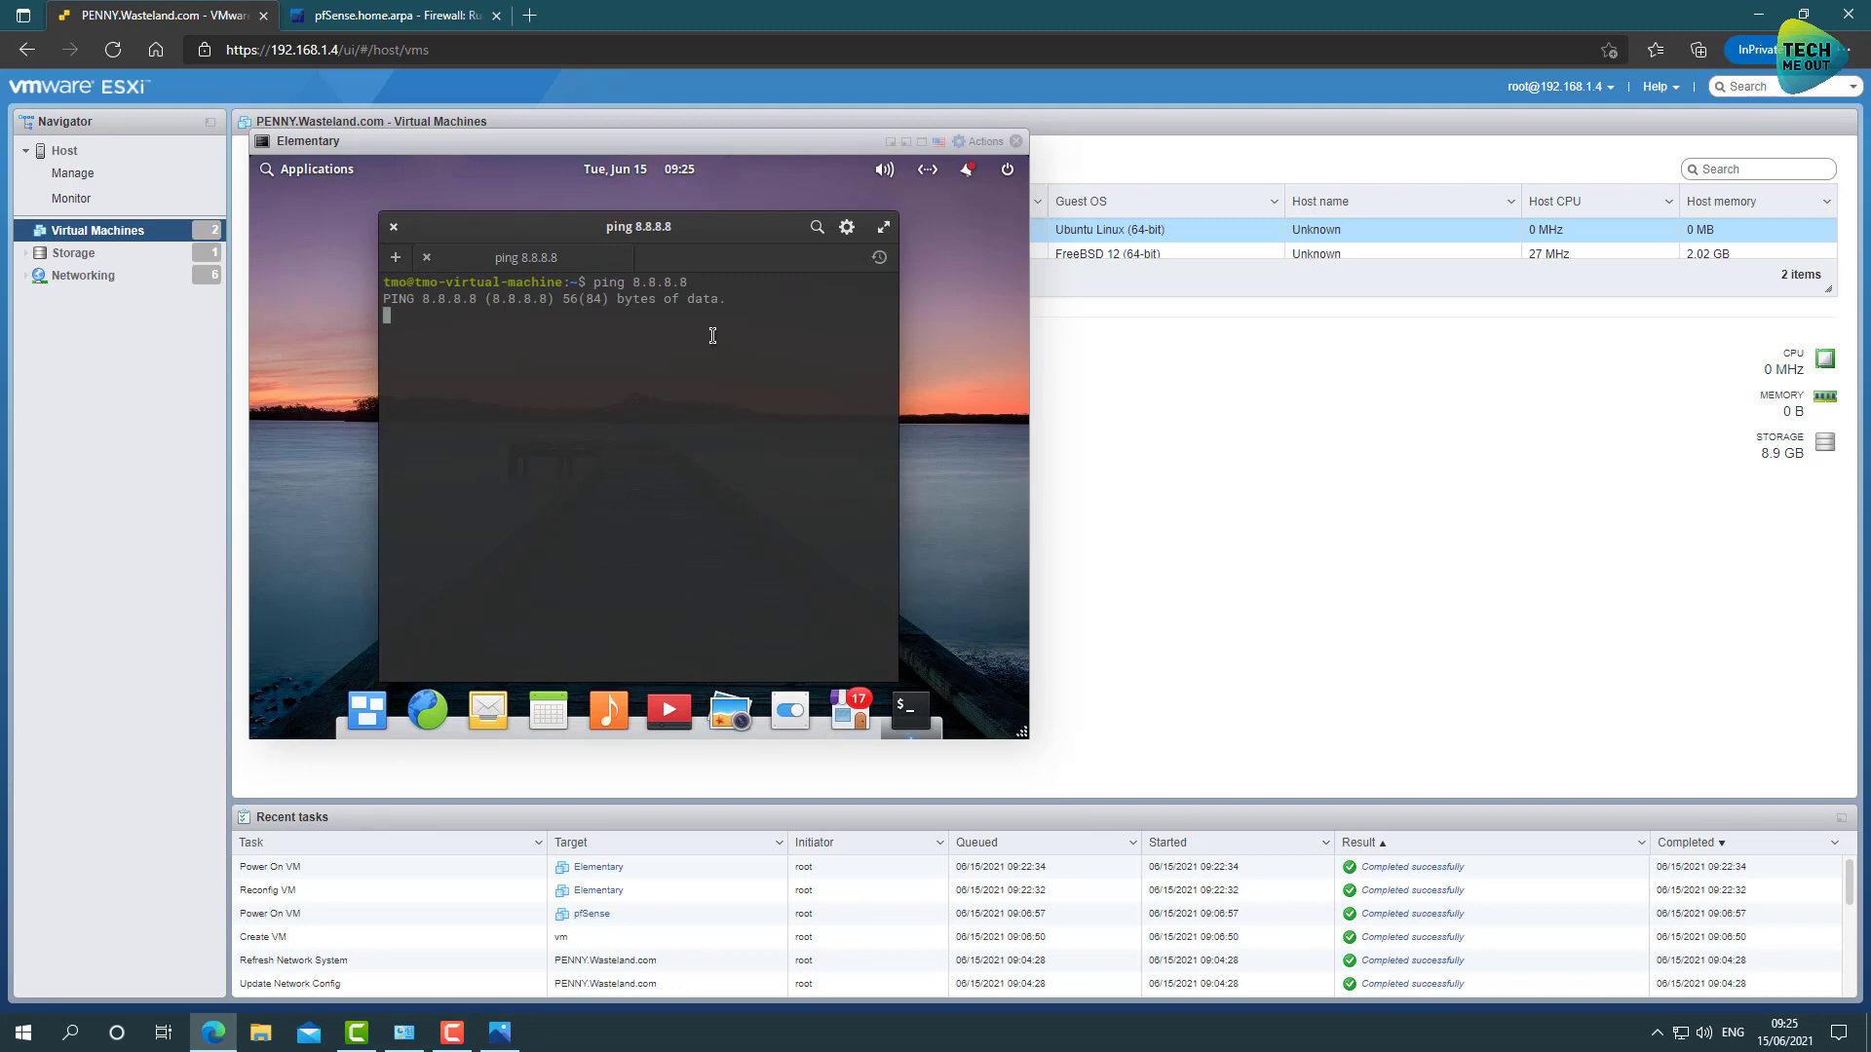
{"action": "key", "text": "ctrl+c"}
{"action": "left_click", "coordinate": [391, 14]}
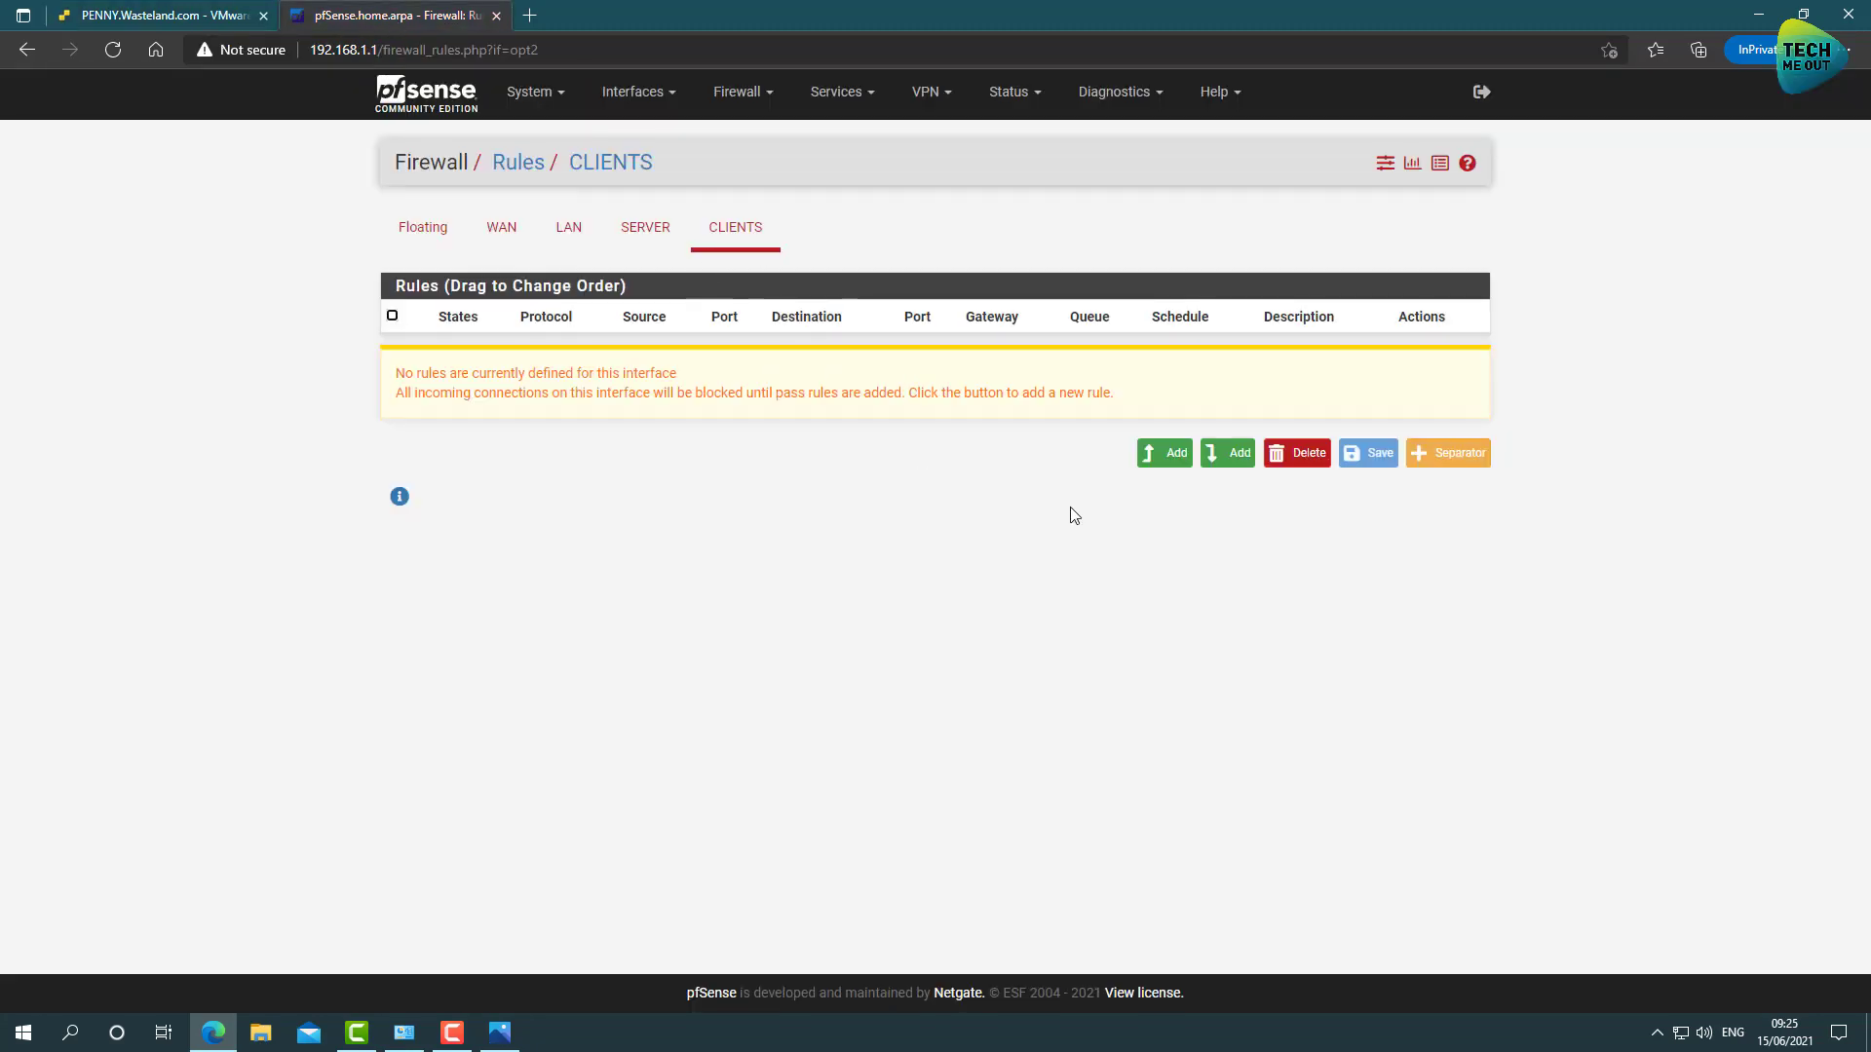
- Add a new CLIENTS rule with IPv4 address family and any protocol
{"action": "left_click", "coordinate": [1162, 453]}
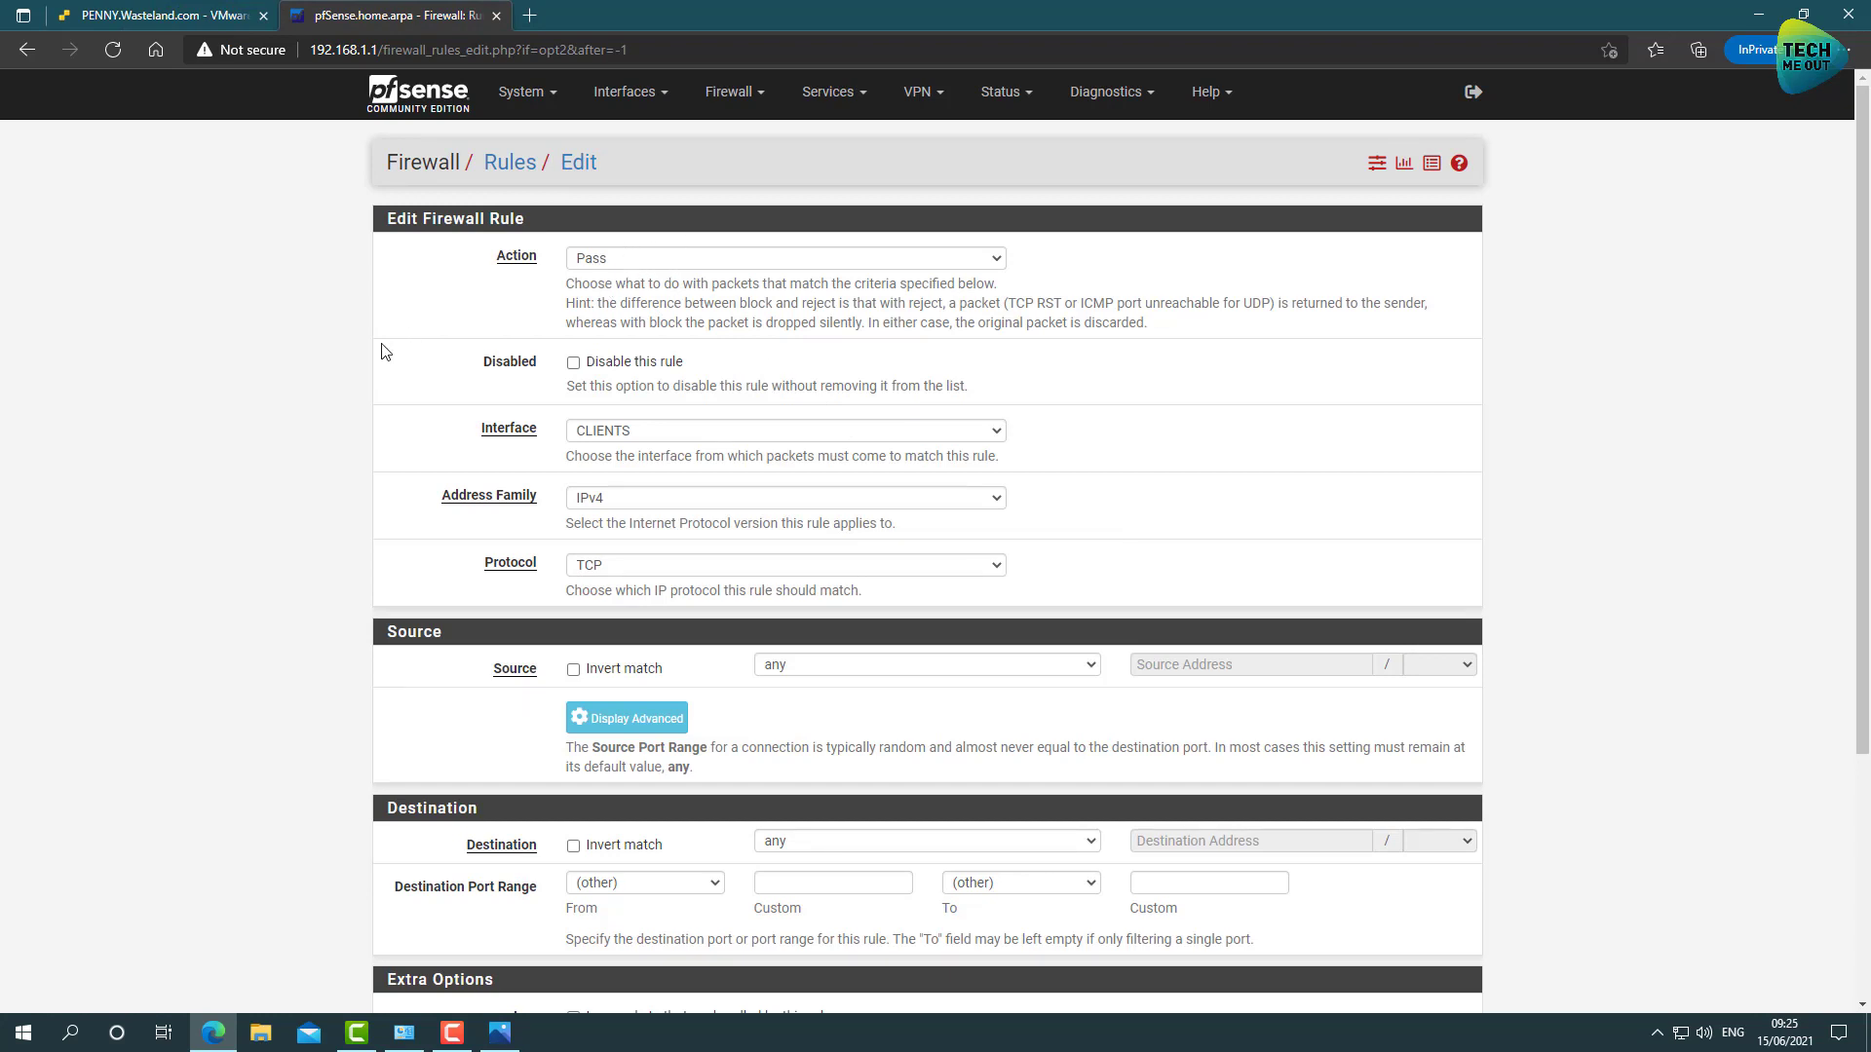
{"action": "scroll", "coordinate": [385, 356], "scroll_direction": "down", "scroll_amount": 1}
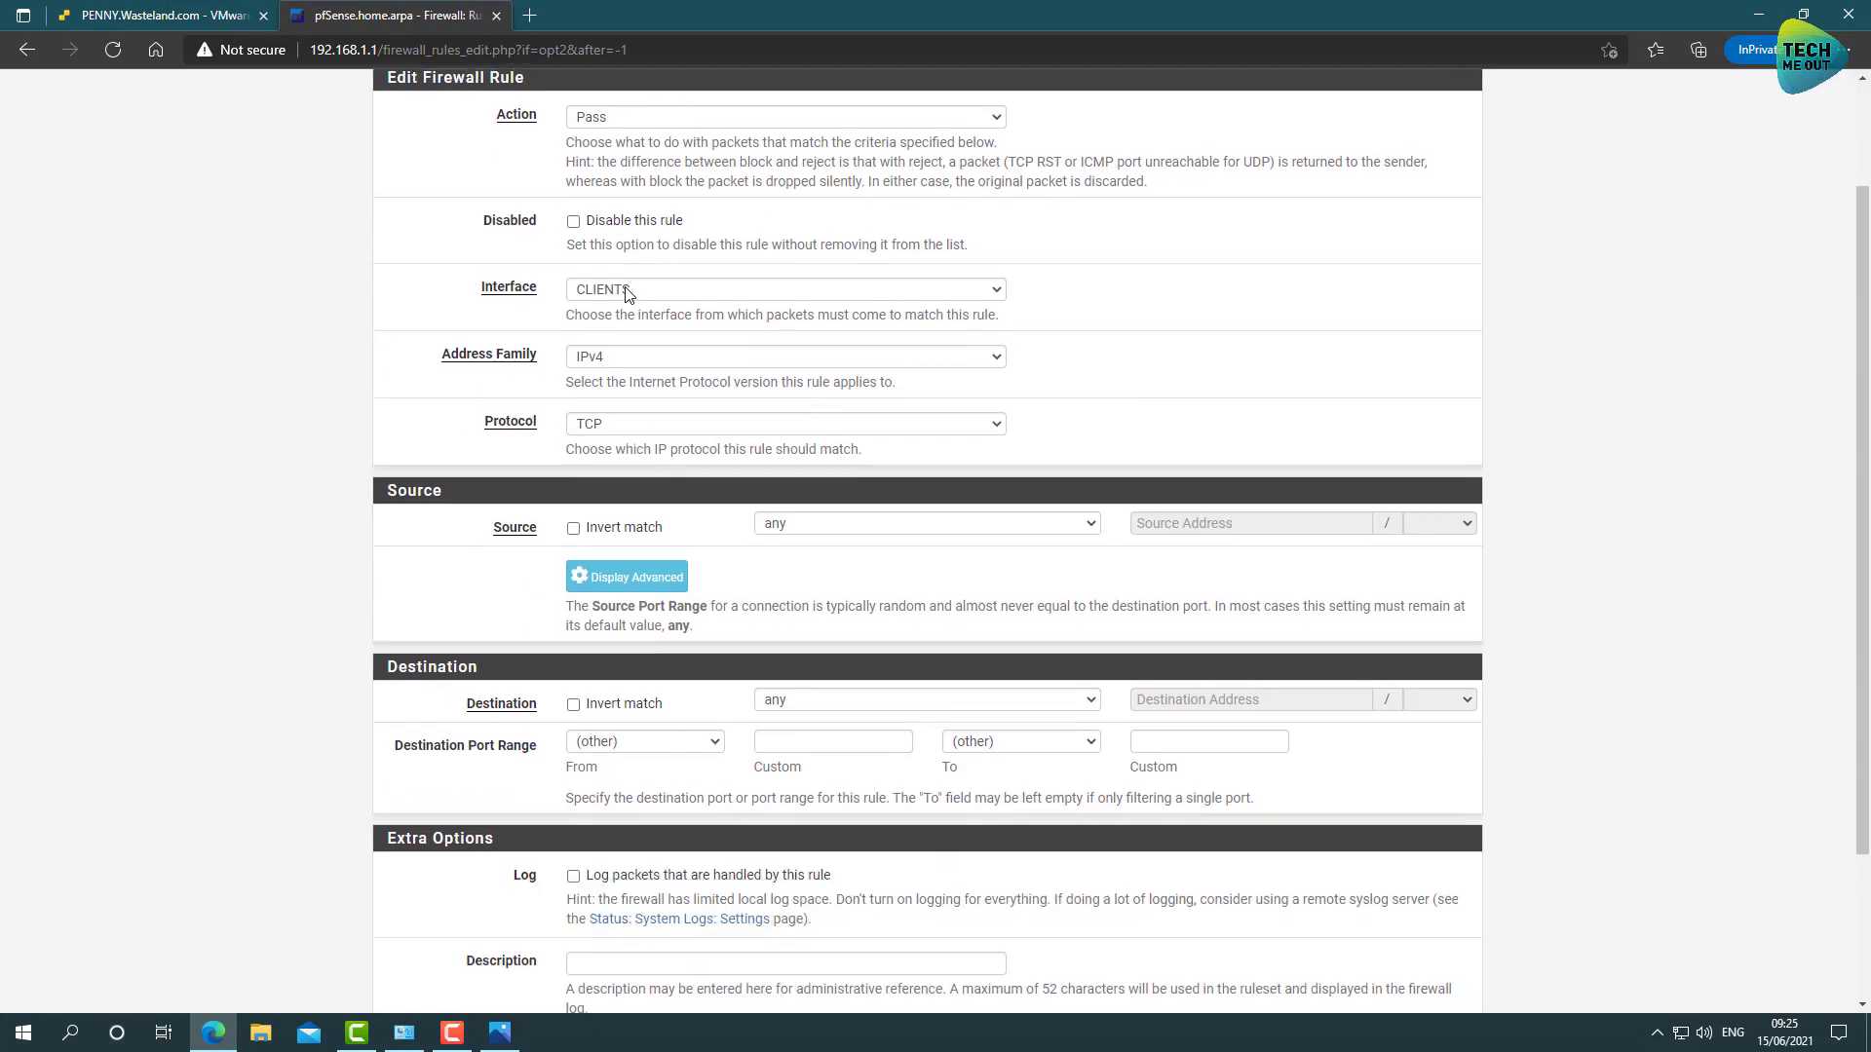
{"action": "left_click", "coordinate": [602, 360]}
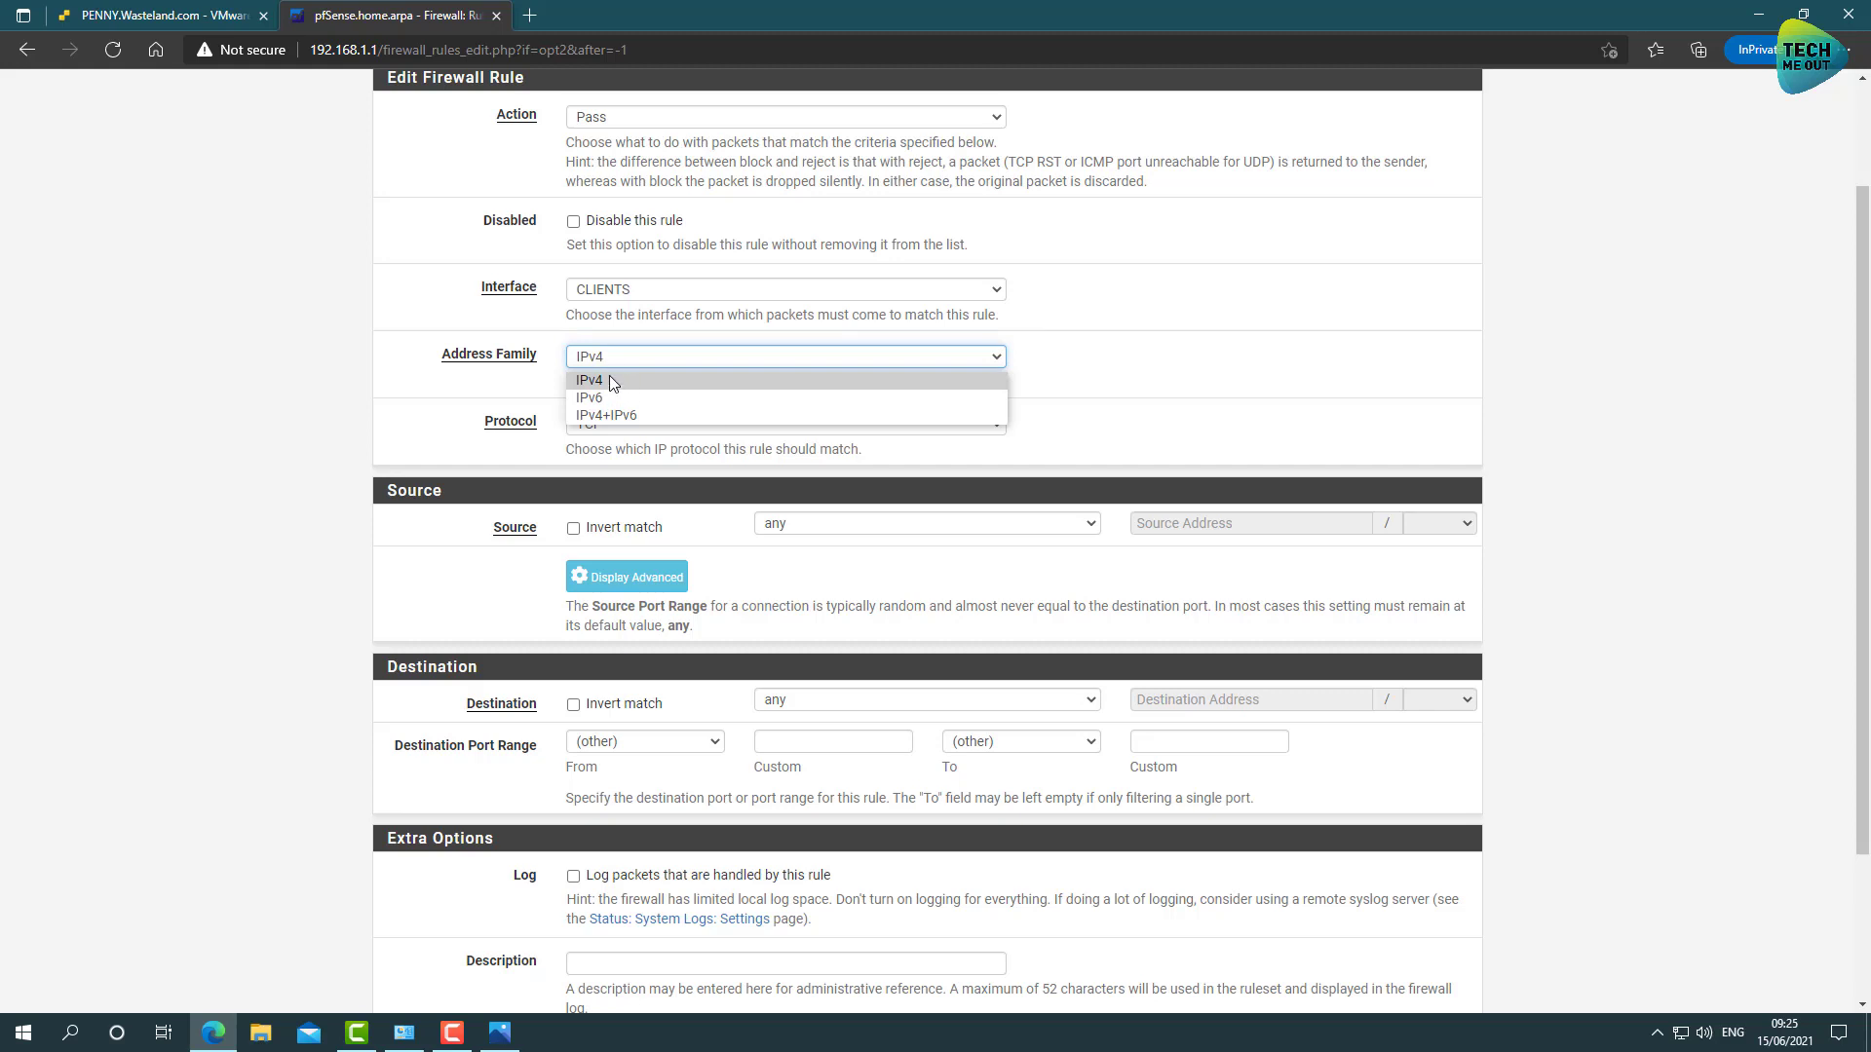
{"action": "left_click", "coordinate": [612, 381]}
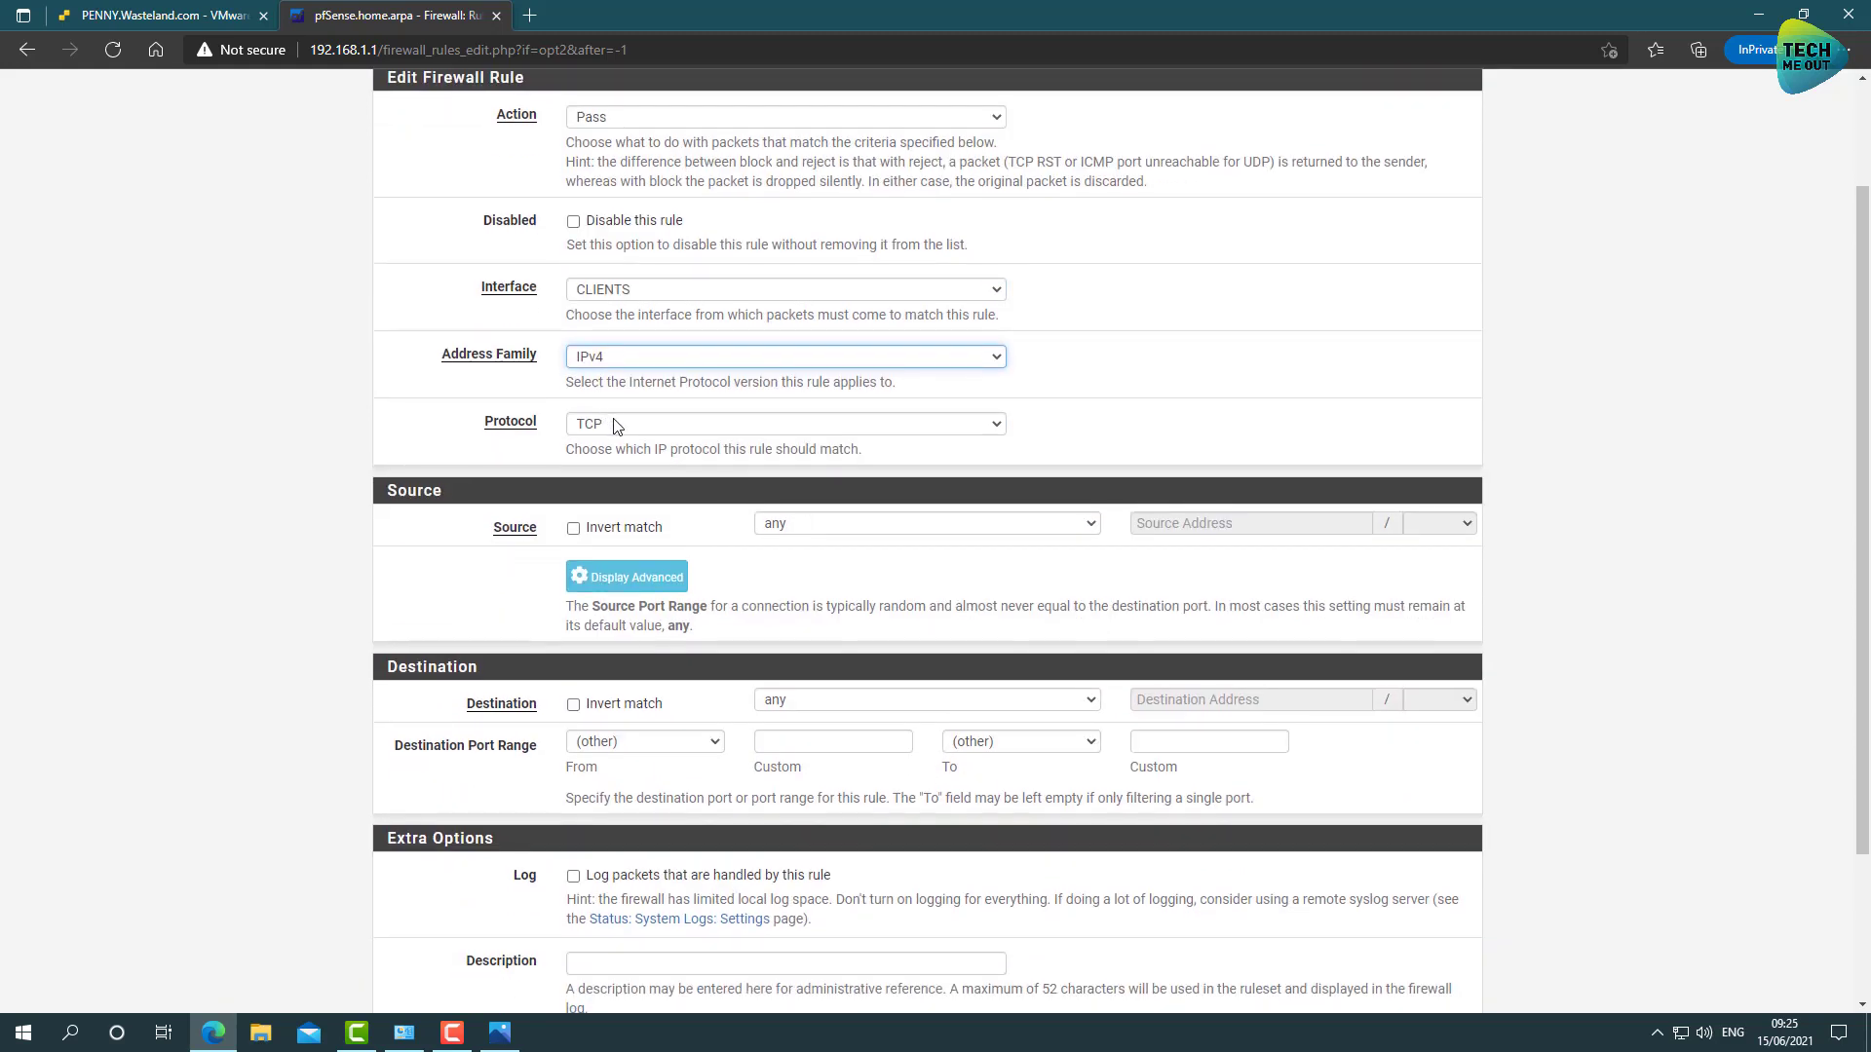
{"action": "left_click", "coordinate": [614, 425]}
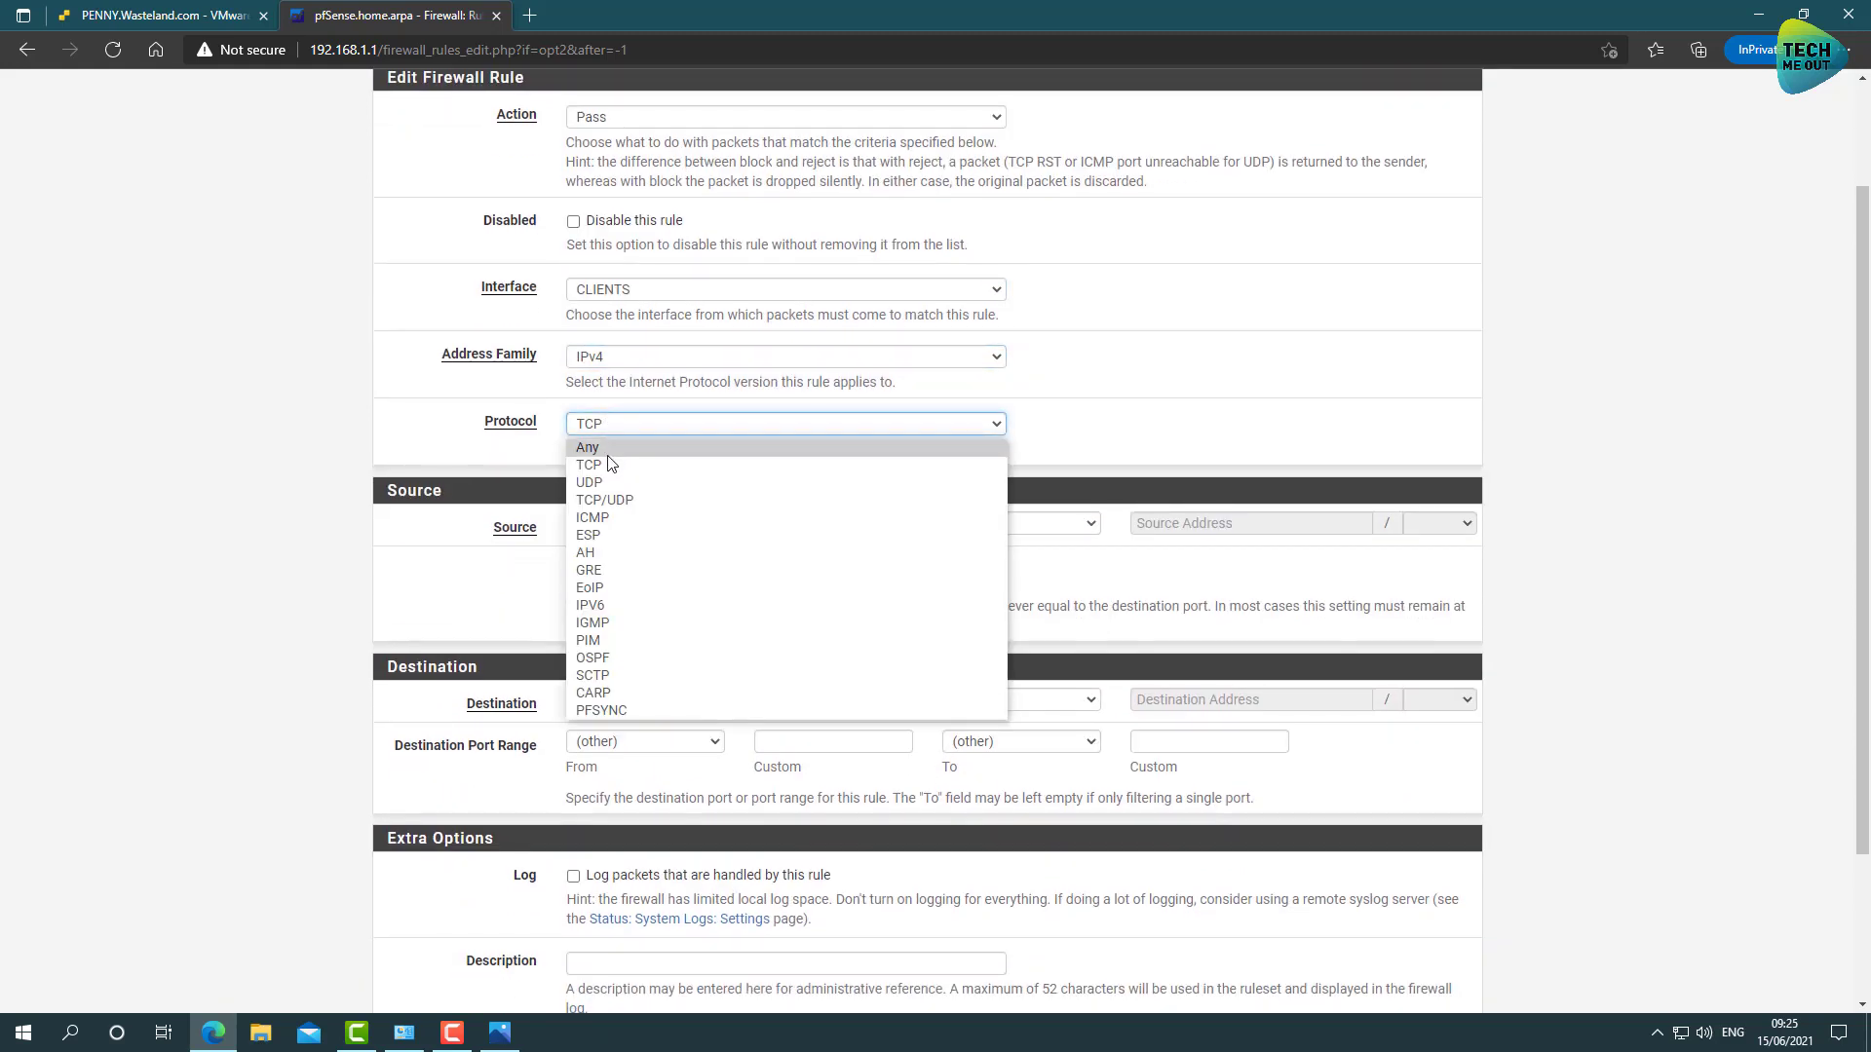
{"action": "left_click", "coordinate": [611, 446]}
- Set the rule's source to CLIENTS net and destination to the inverted RFC1918 alias
{"action": "scroll", "coordinate": [244, 454], "scroll_direction": "down", "scroll_amount": 1}
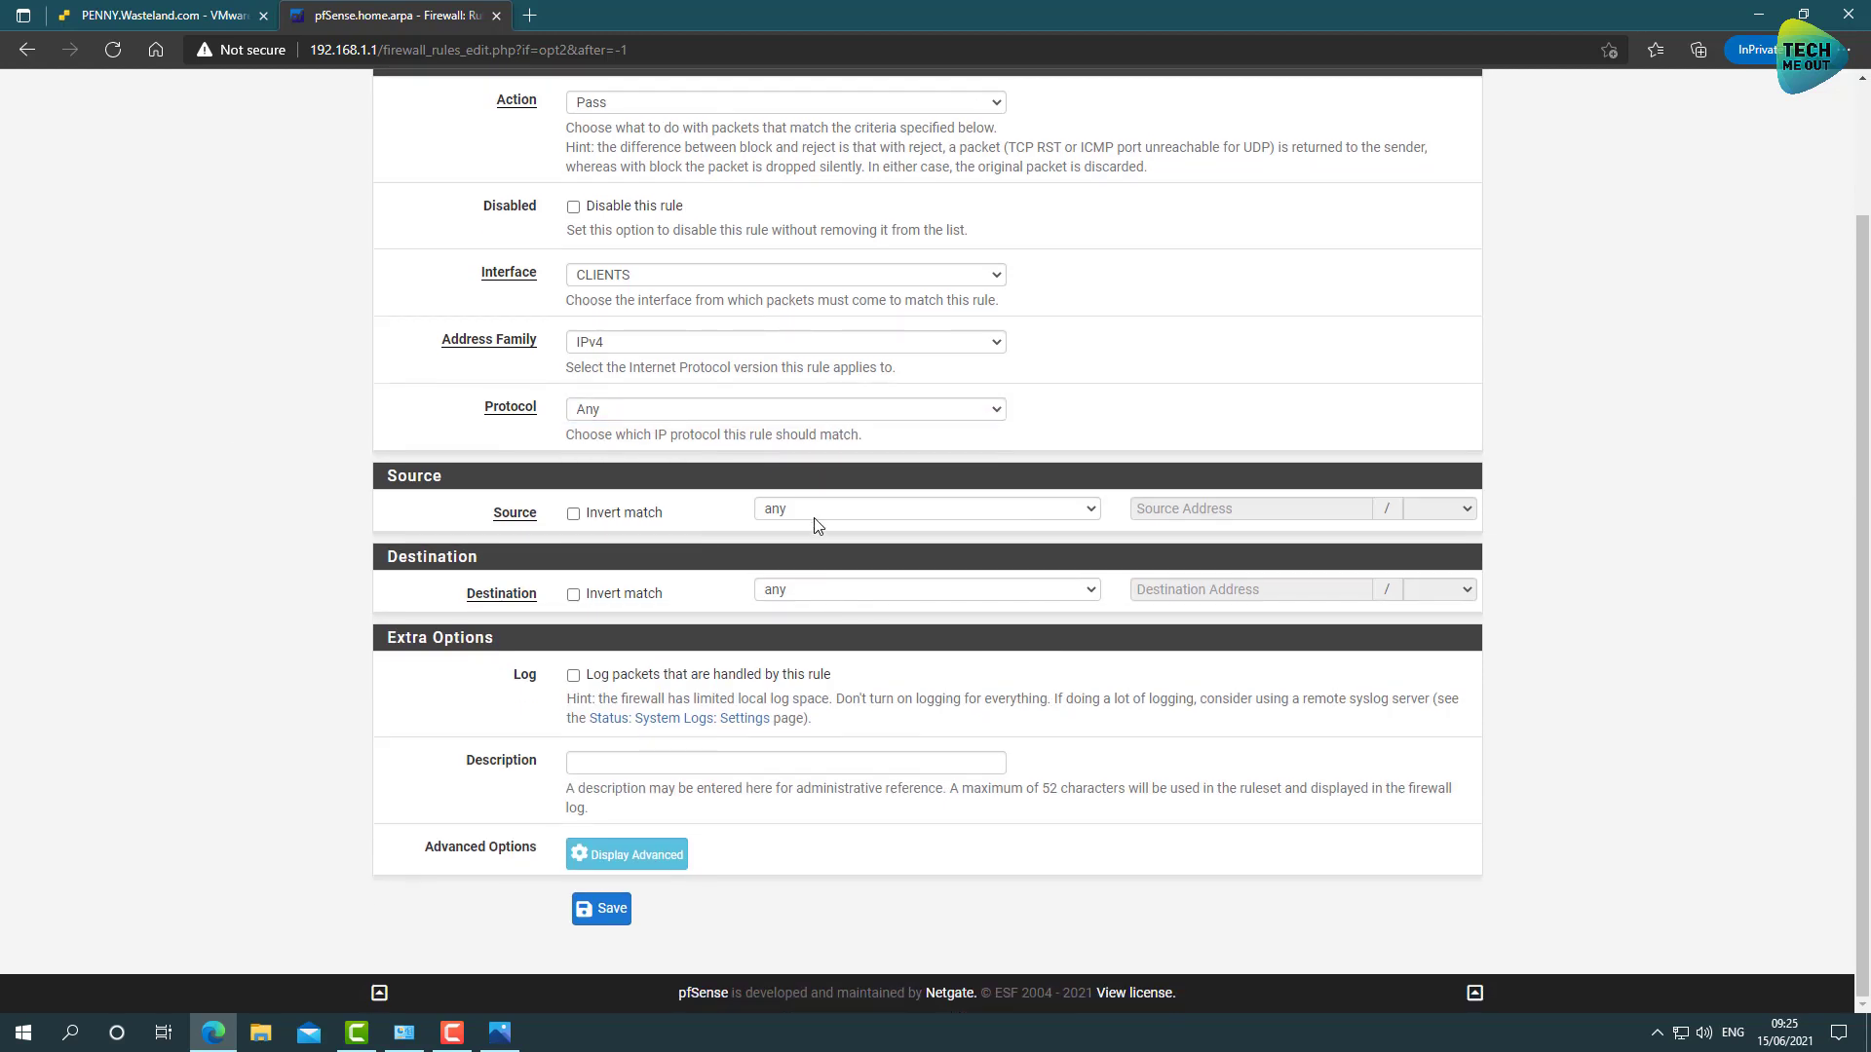
{"action": "left_click", "coordinate": [812, 516]}
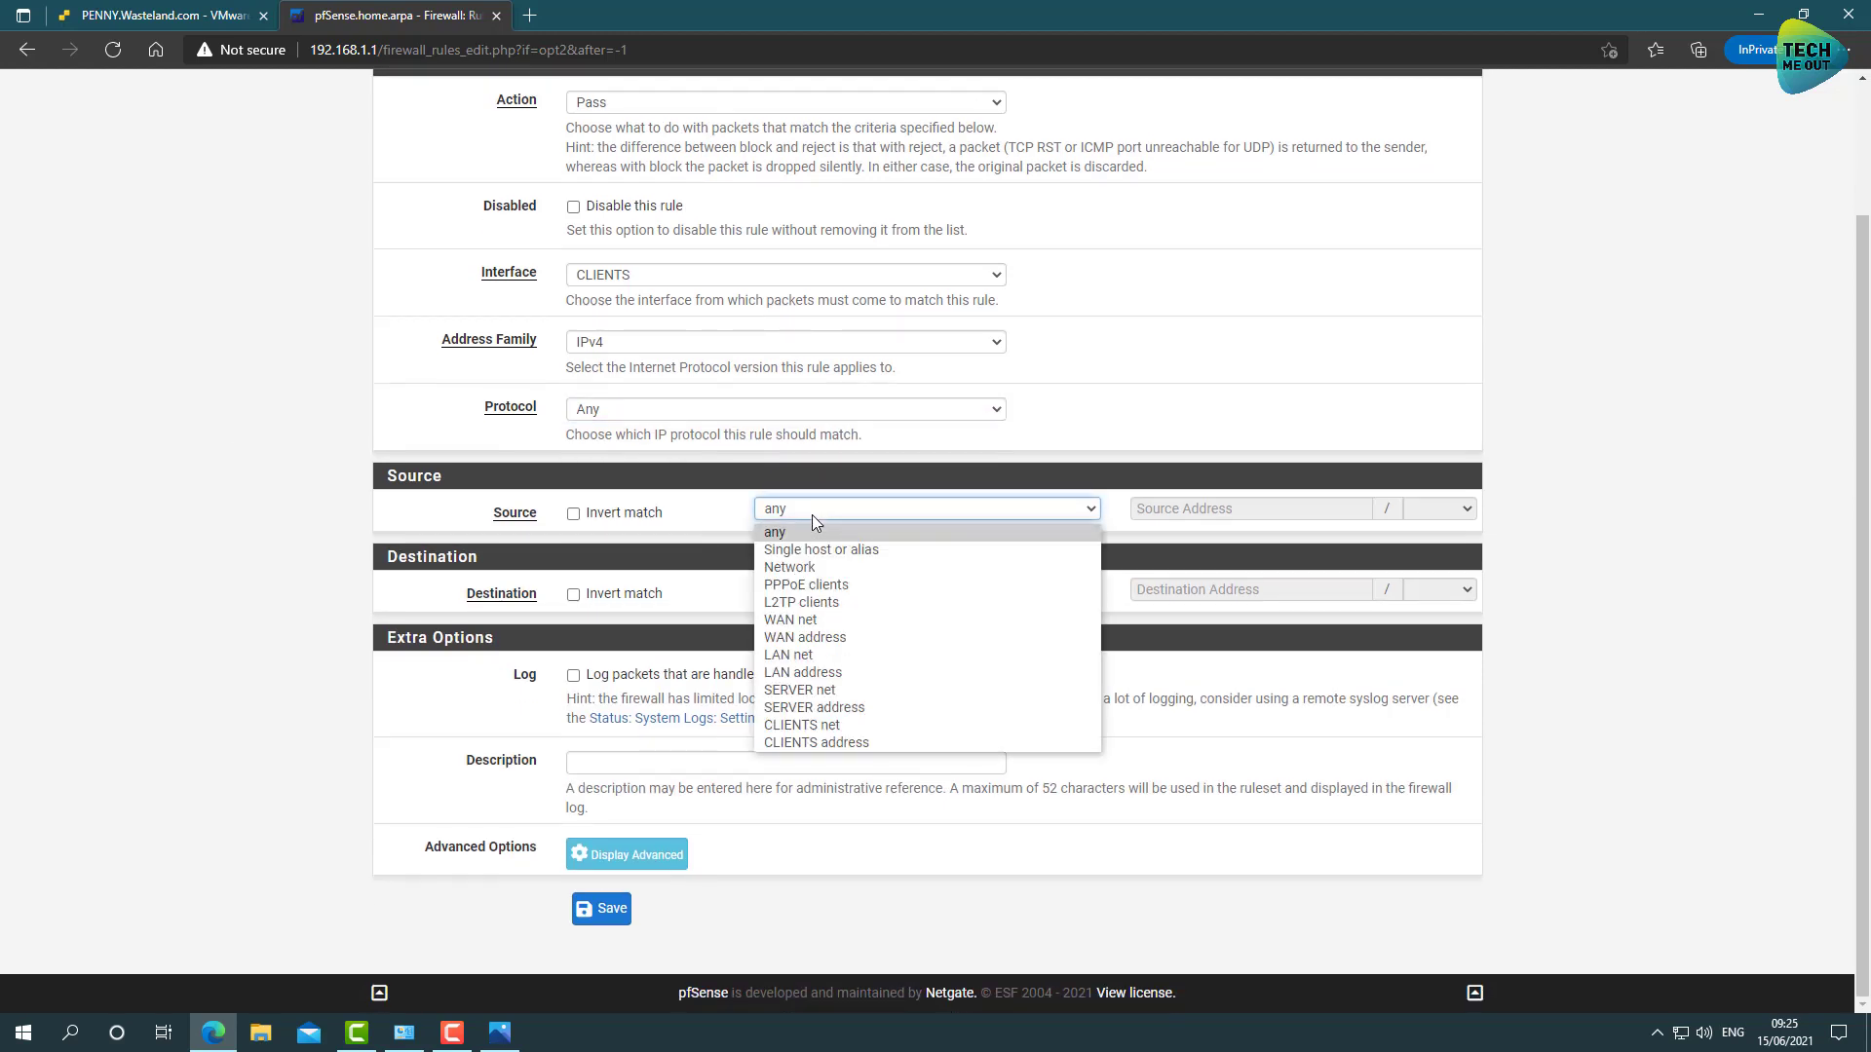
{"action": "left_click", "coordinate": [844, 726]}
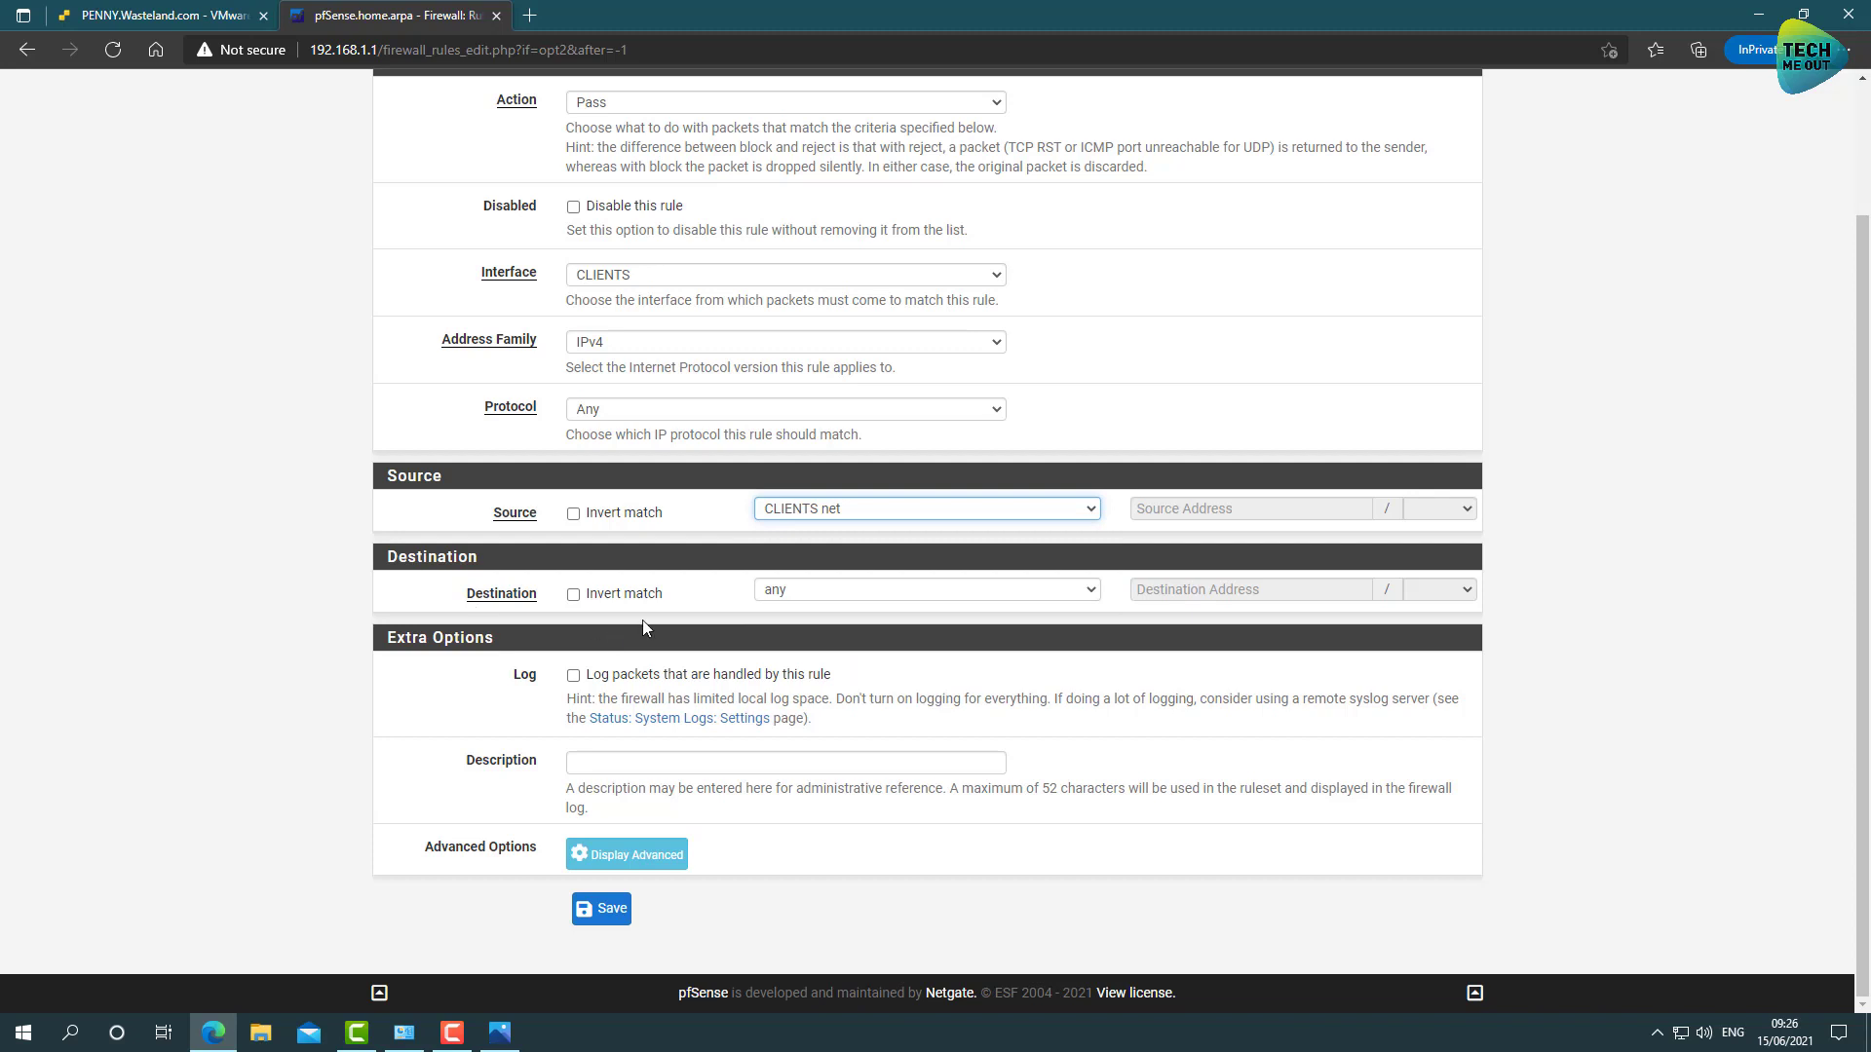
{"action": "left_click", "coordinate": [573, 596]}
{"action": "left_click", "coordinate": [824, 605]}
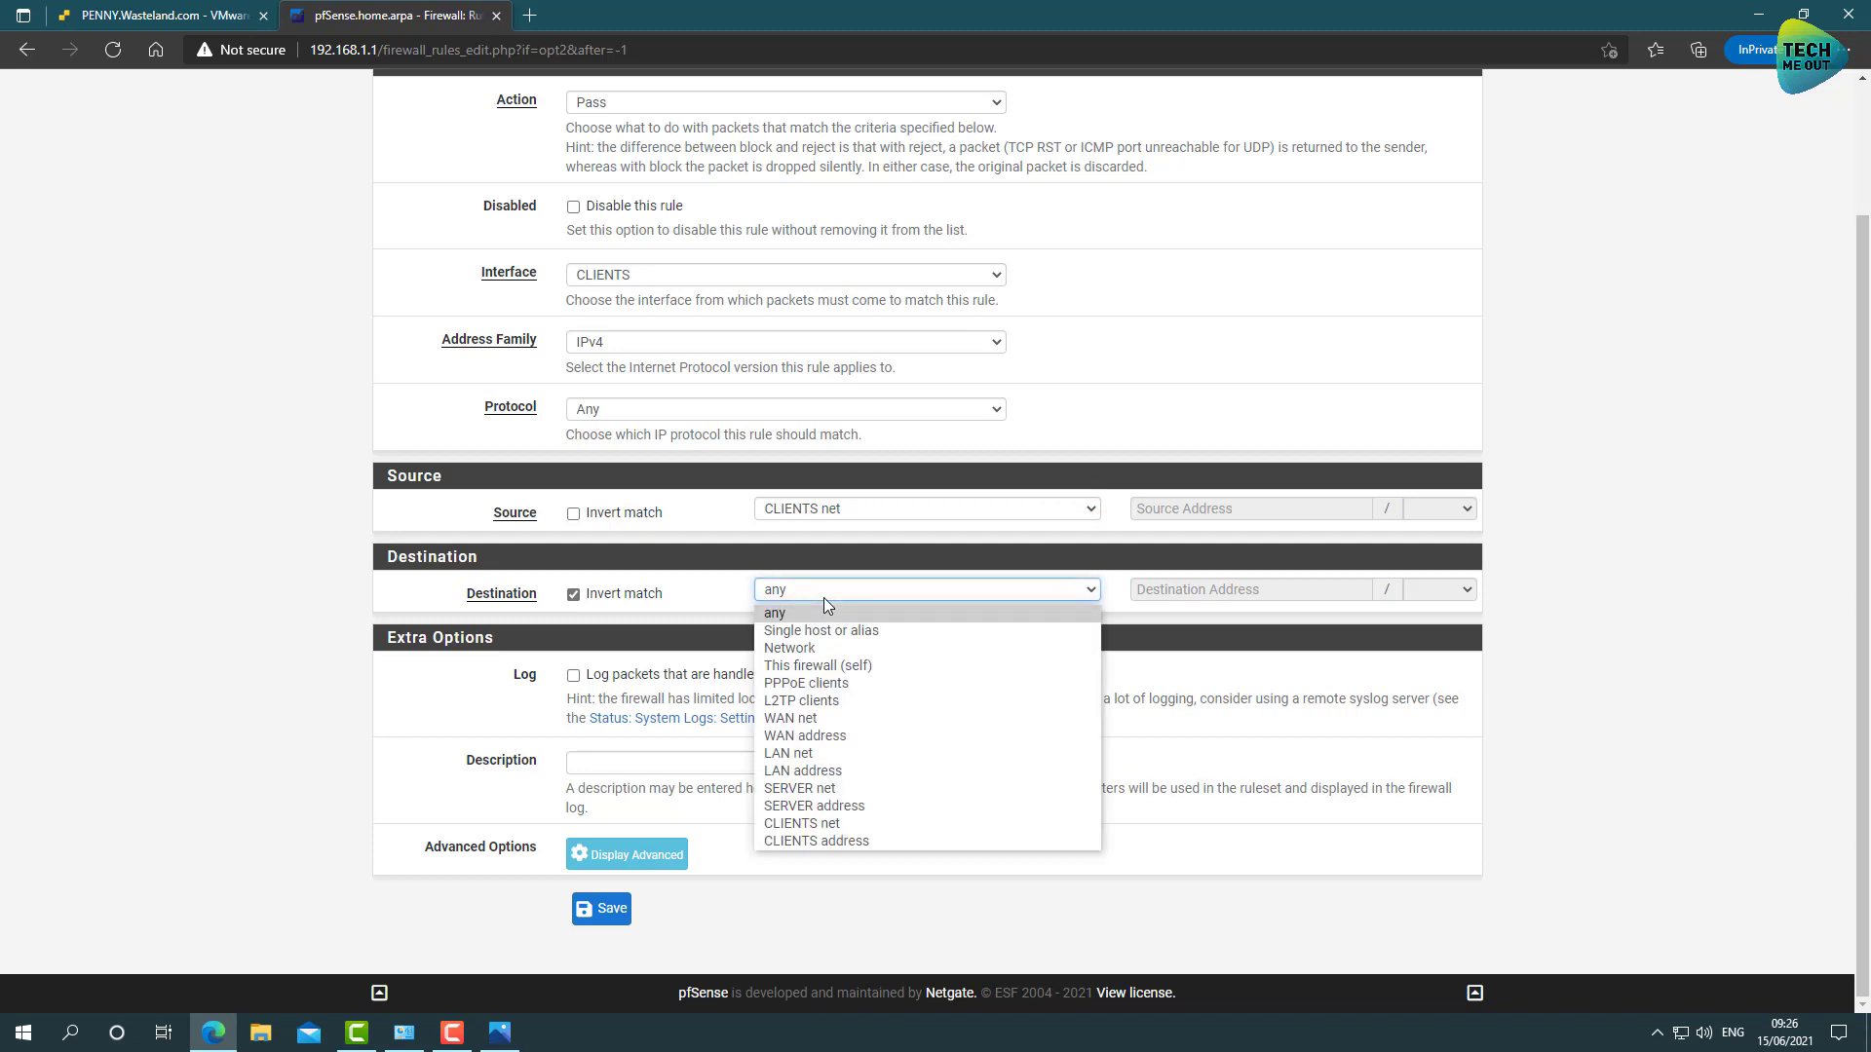
{"action": "left_click", "coordinate": [821, 630]}
{"action": "left_click", "coordinate": [1182, 592]}
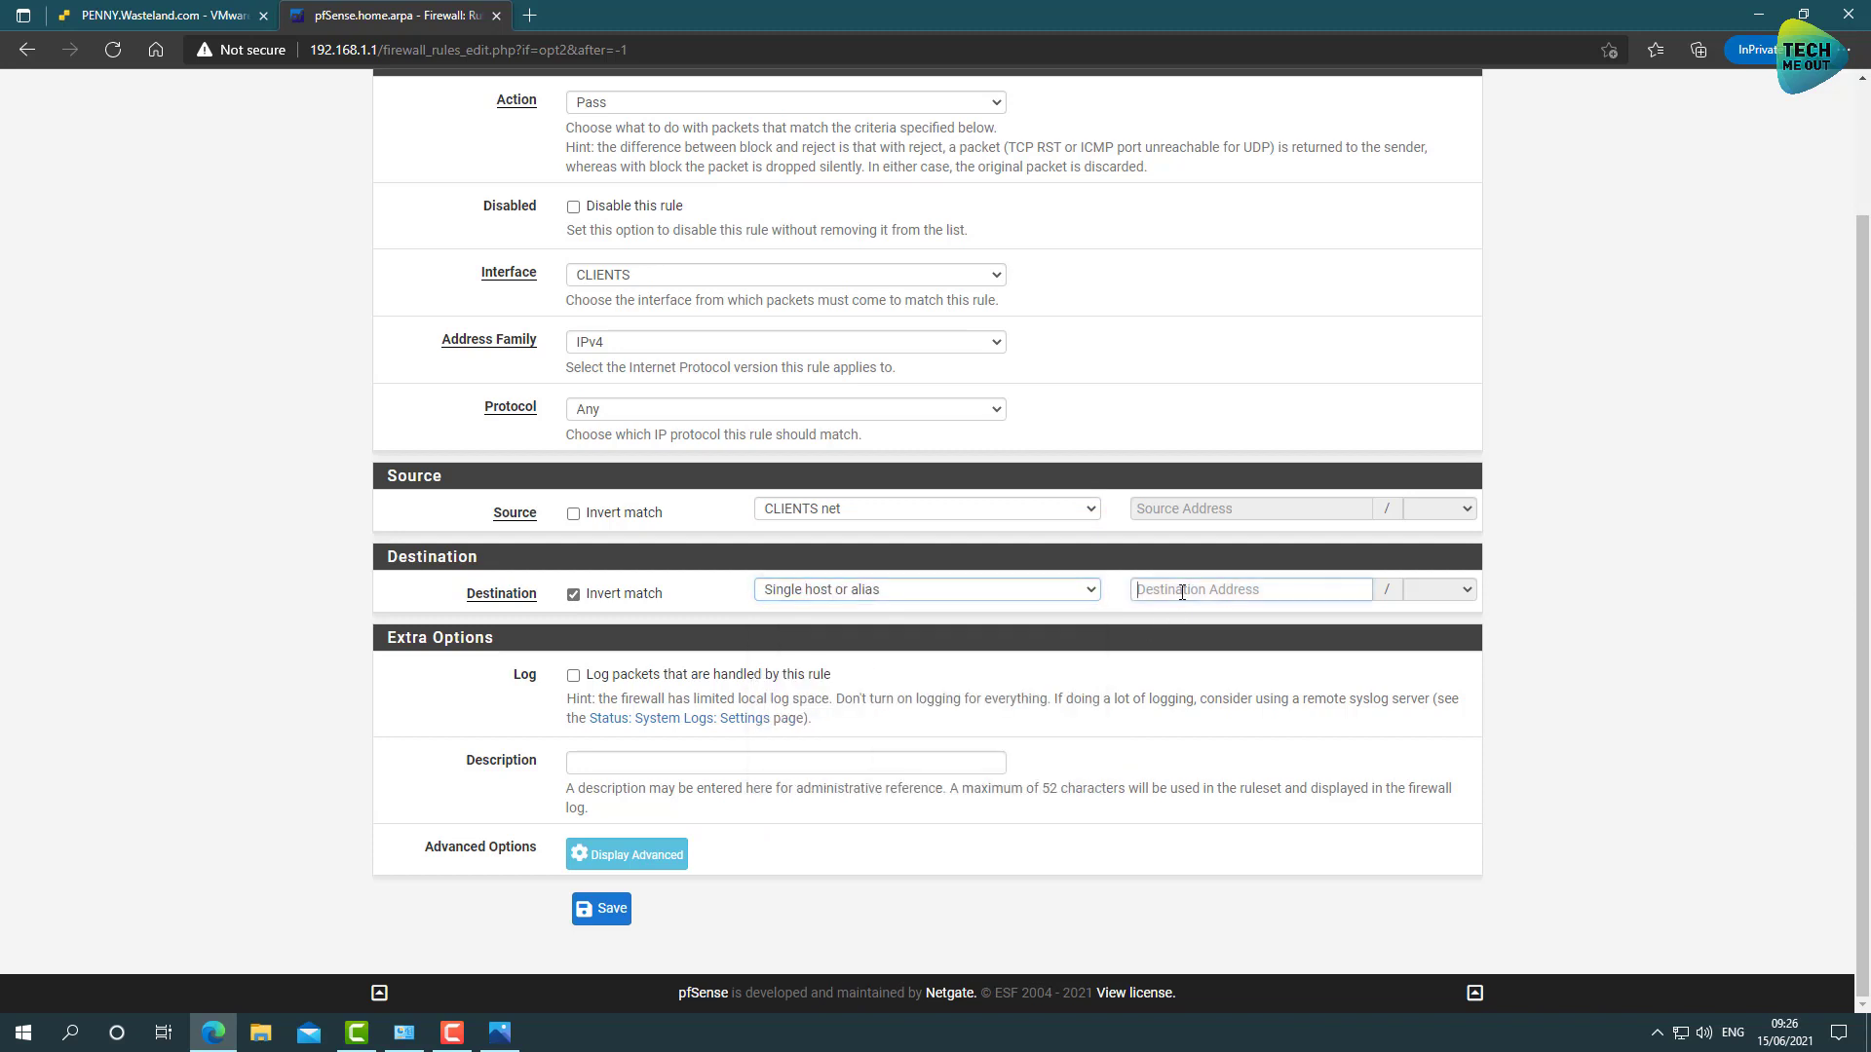
{"action": "type", "text": "rf"}
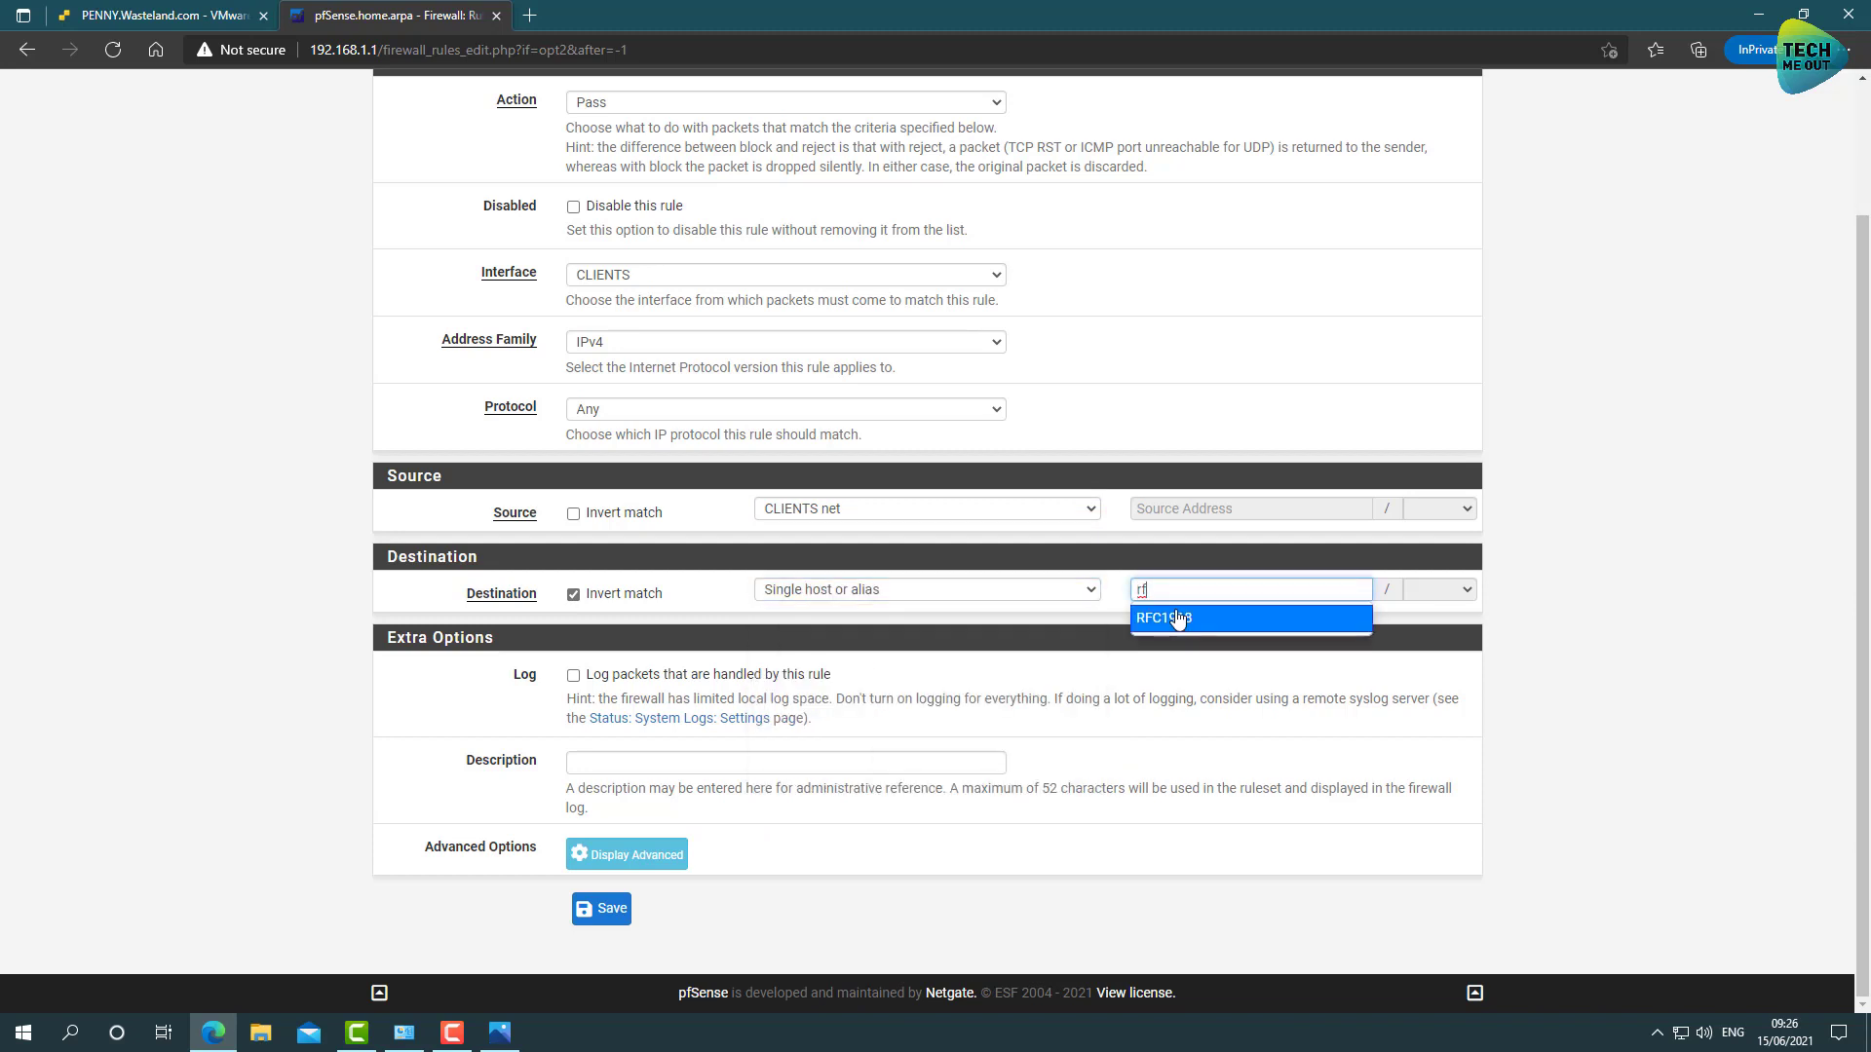
{"action": "left_click", "coordinate": [1179, 620]}
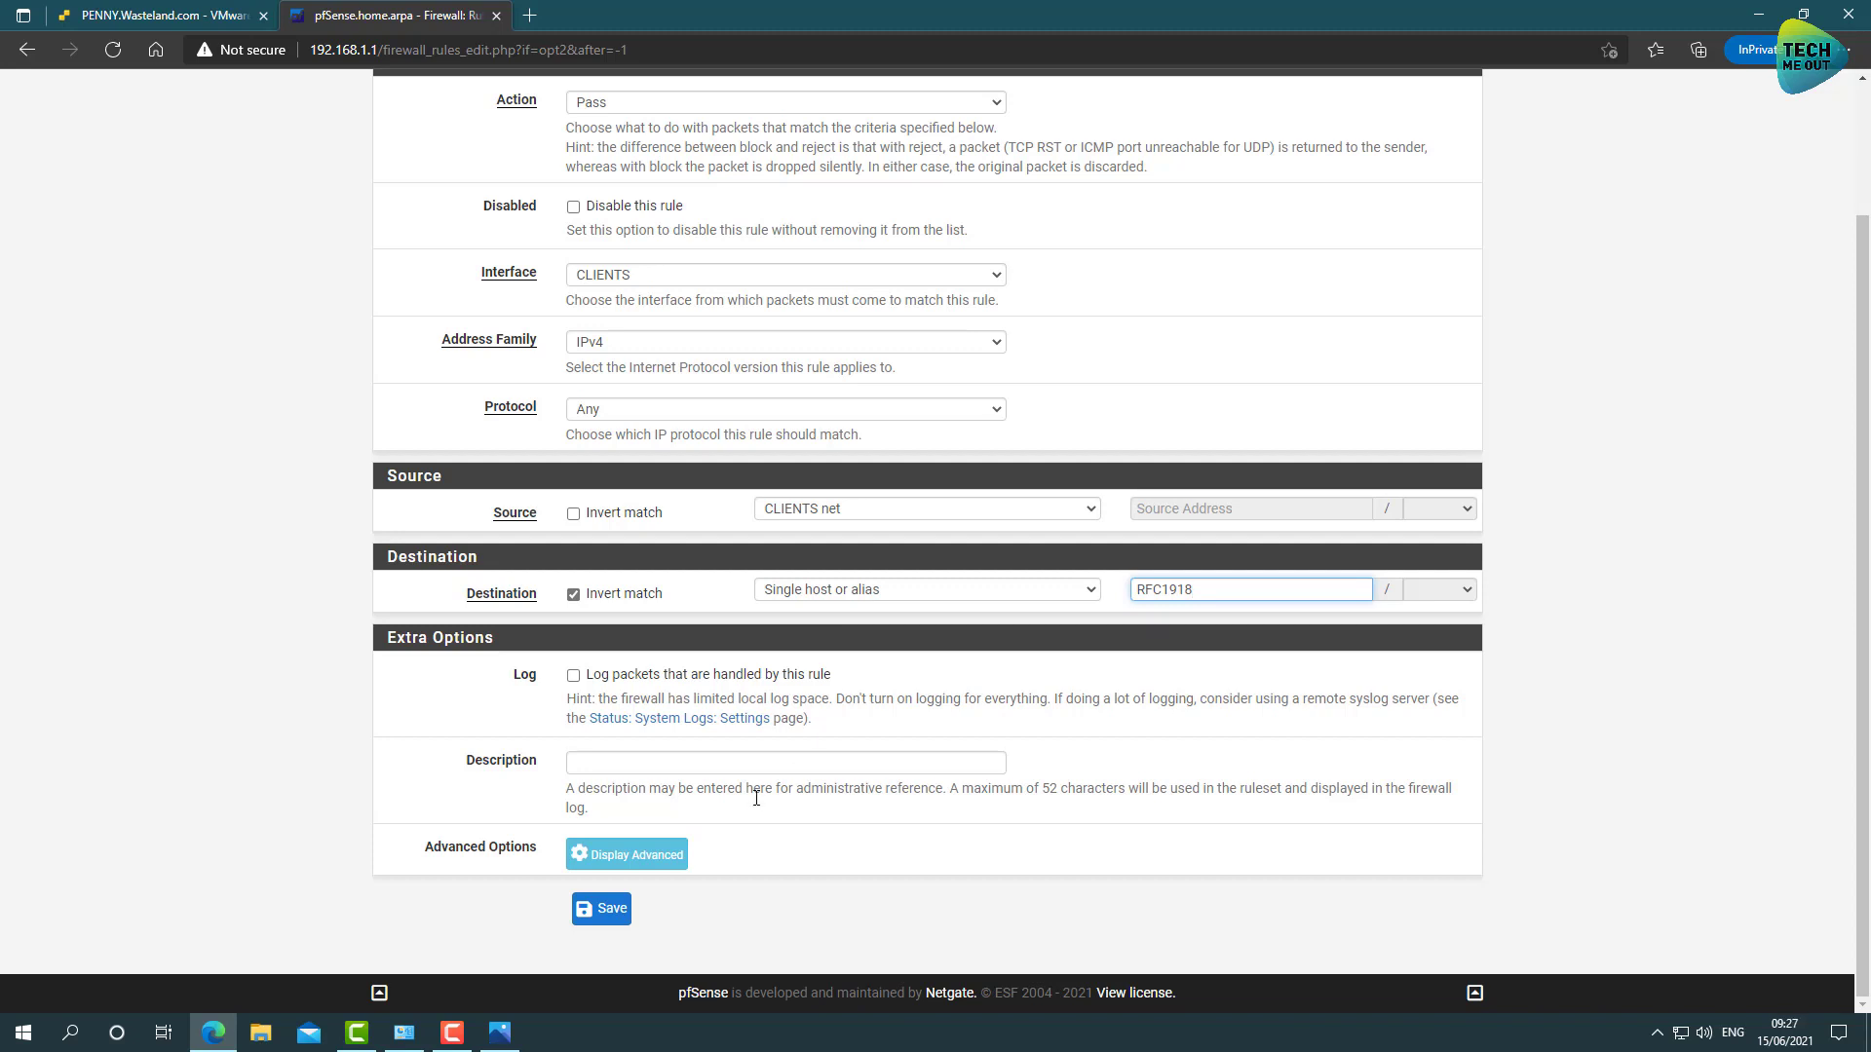
- Save the CLIENTS rule passing traffic to non-RFC1918 destinations and apply the firewall changes
{"action": "left_click", "coordinate": [614, 917]}
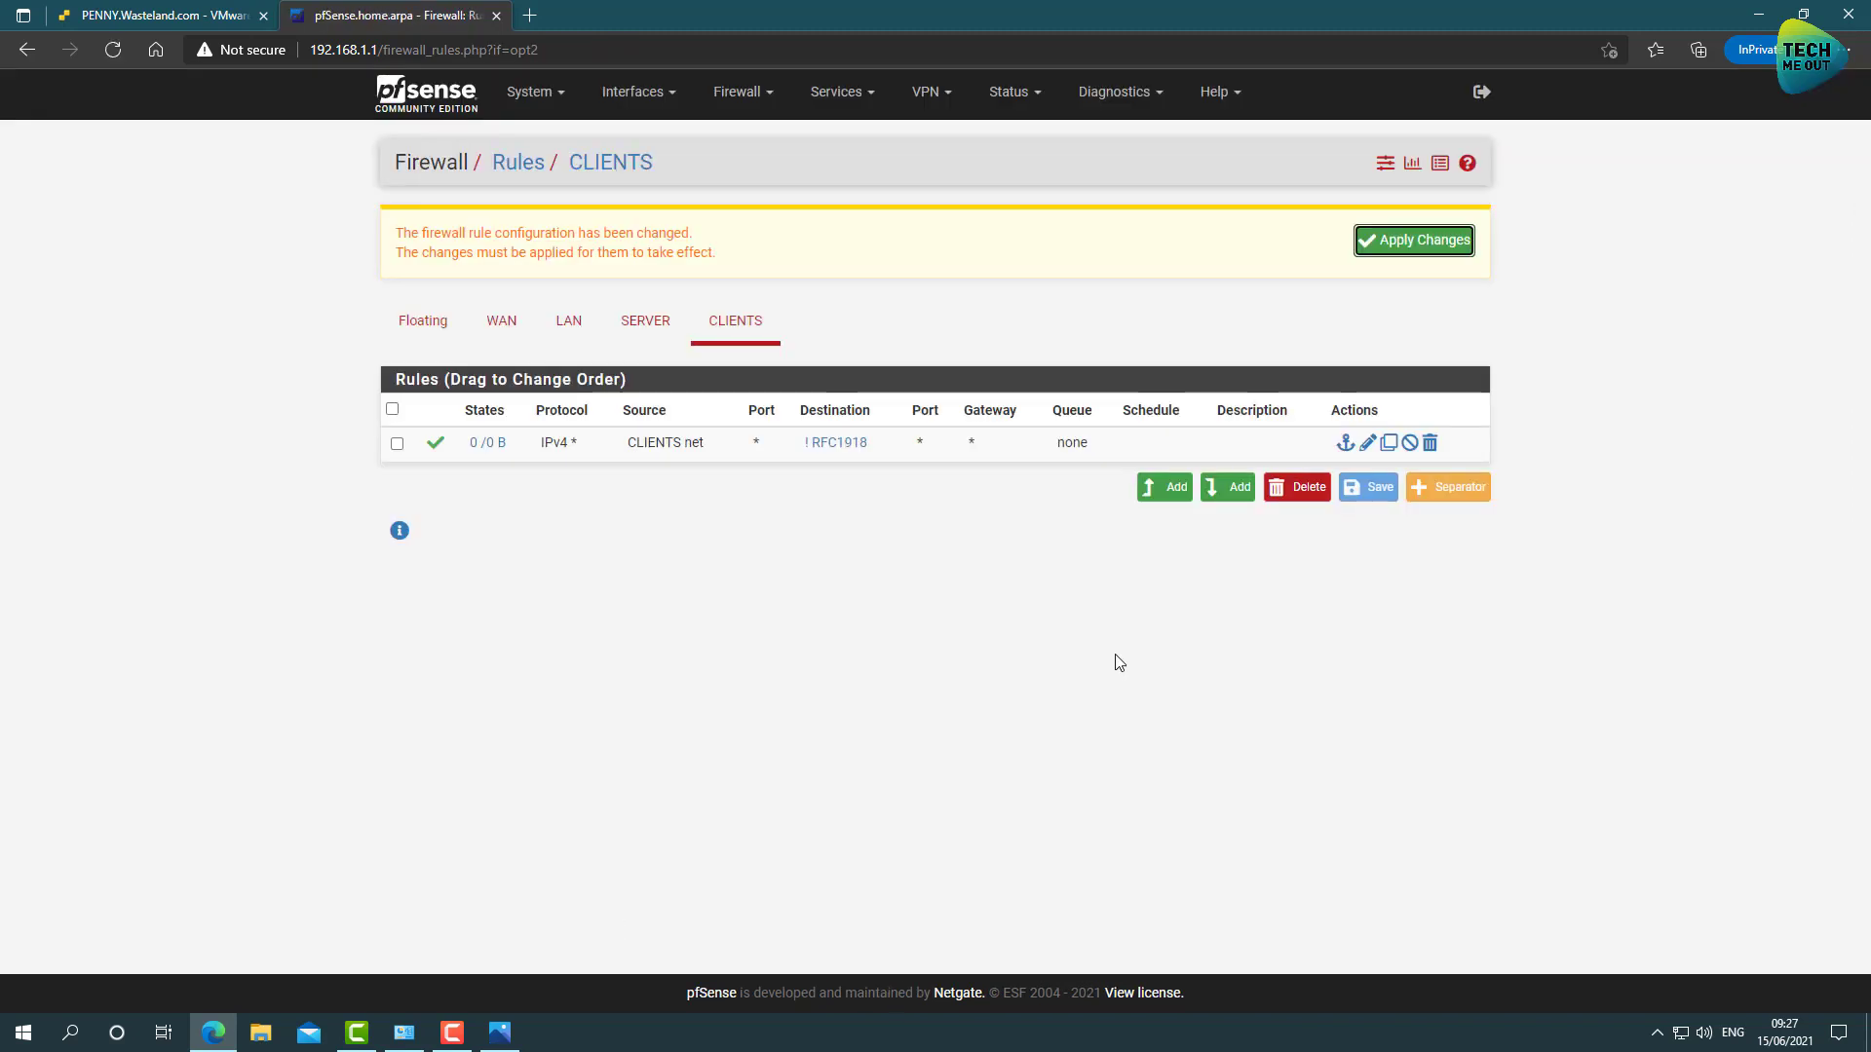
{"action": "left_click", "coordinate": [1379, 249]}
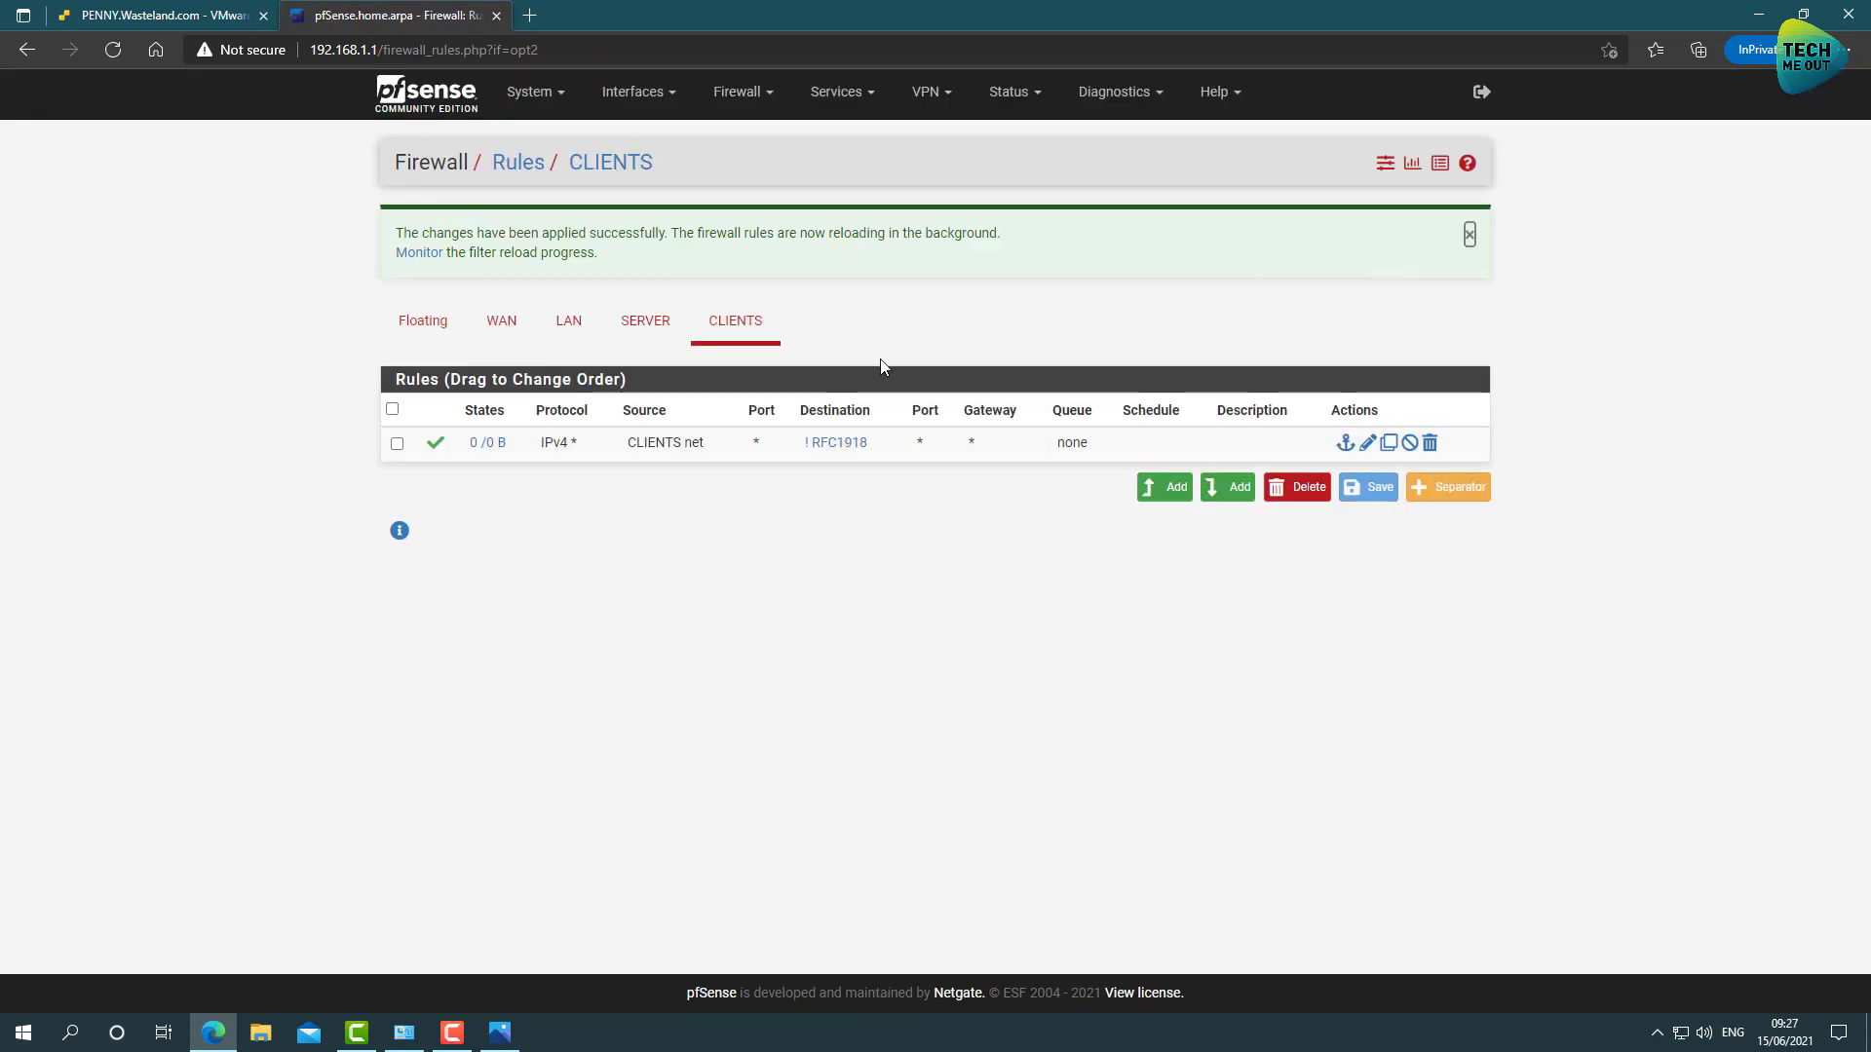
{"action": "mouse_move", "coordinate": [835, 434]}
- Rerun ping 8.8.8.8 in the Elementary VM console and stop it after four replies with 0% loss
{"action": "left_click", "coordinate": [176, 22]}
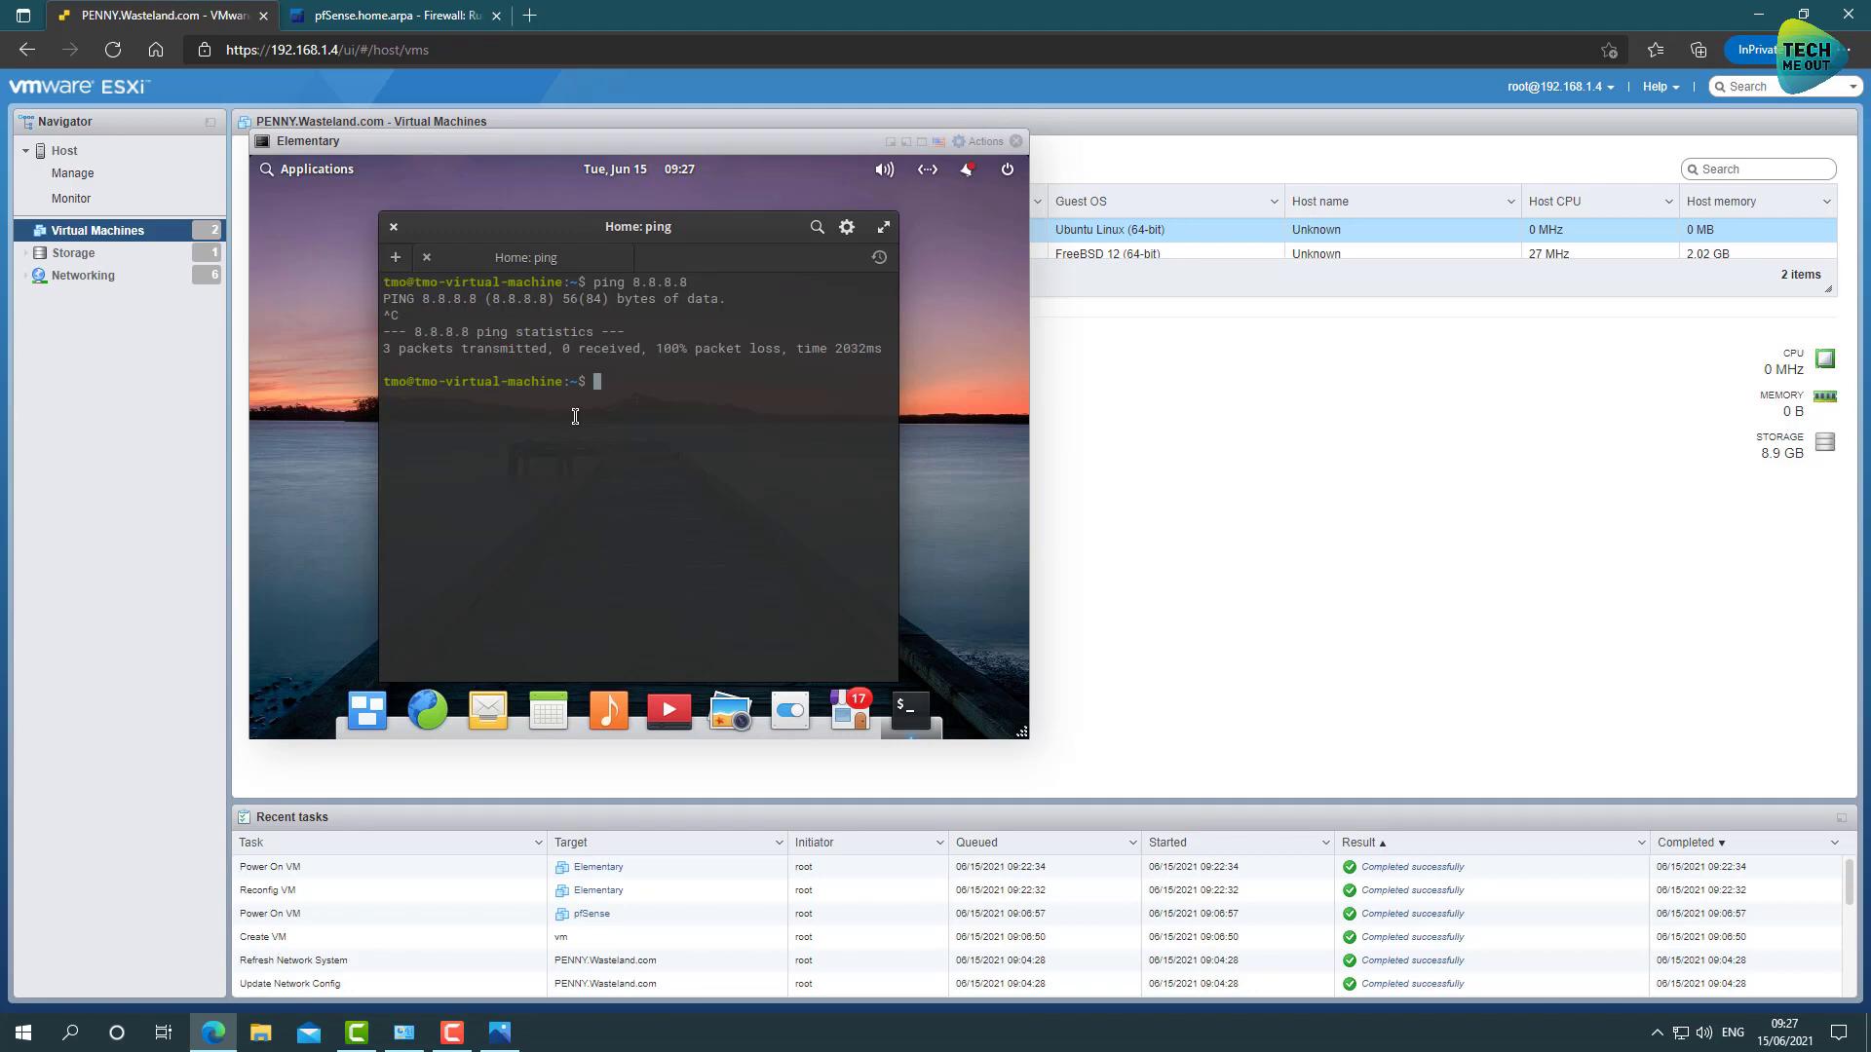
{"action": "key", "text": "Up"}
{"action": "key", "text": "Return"}
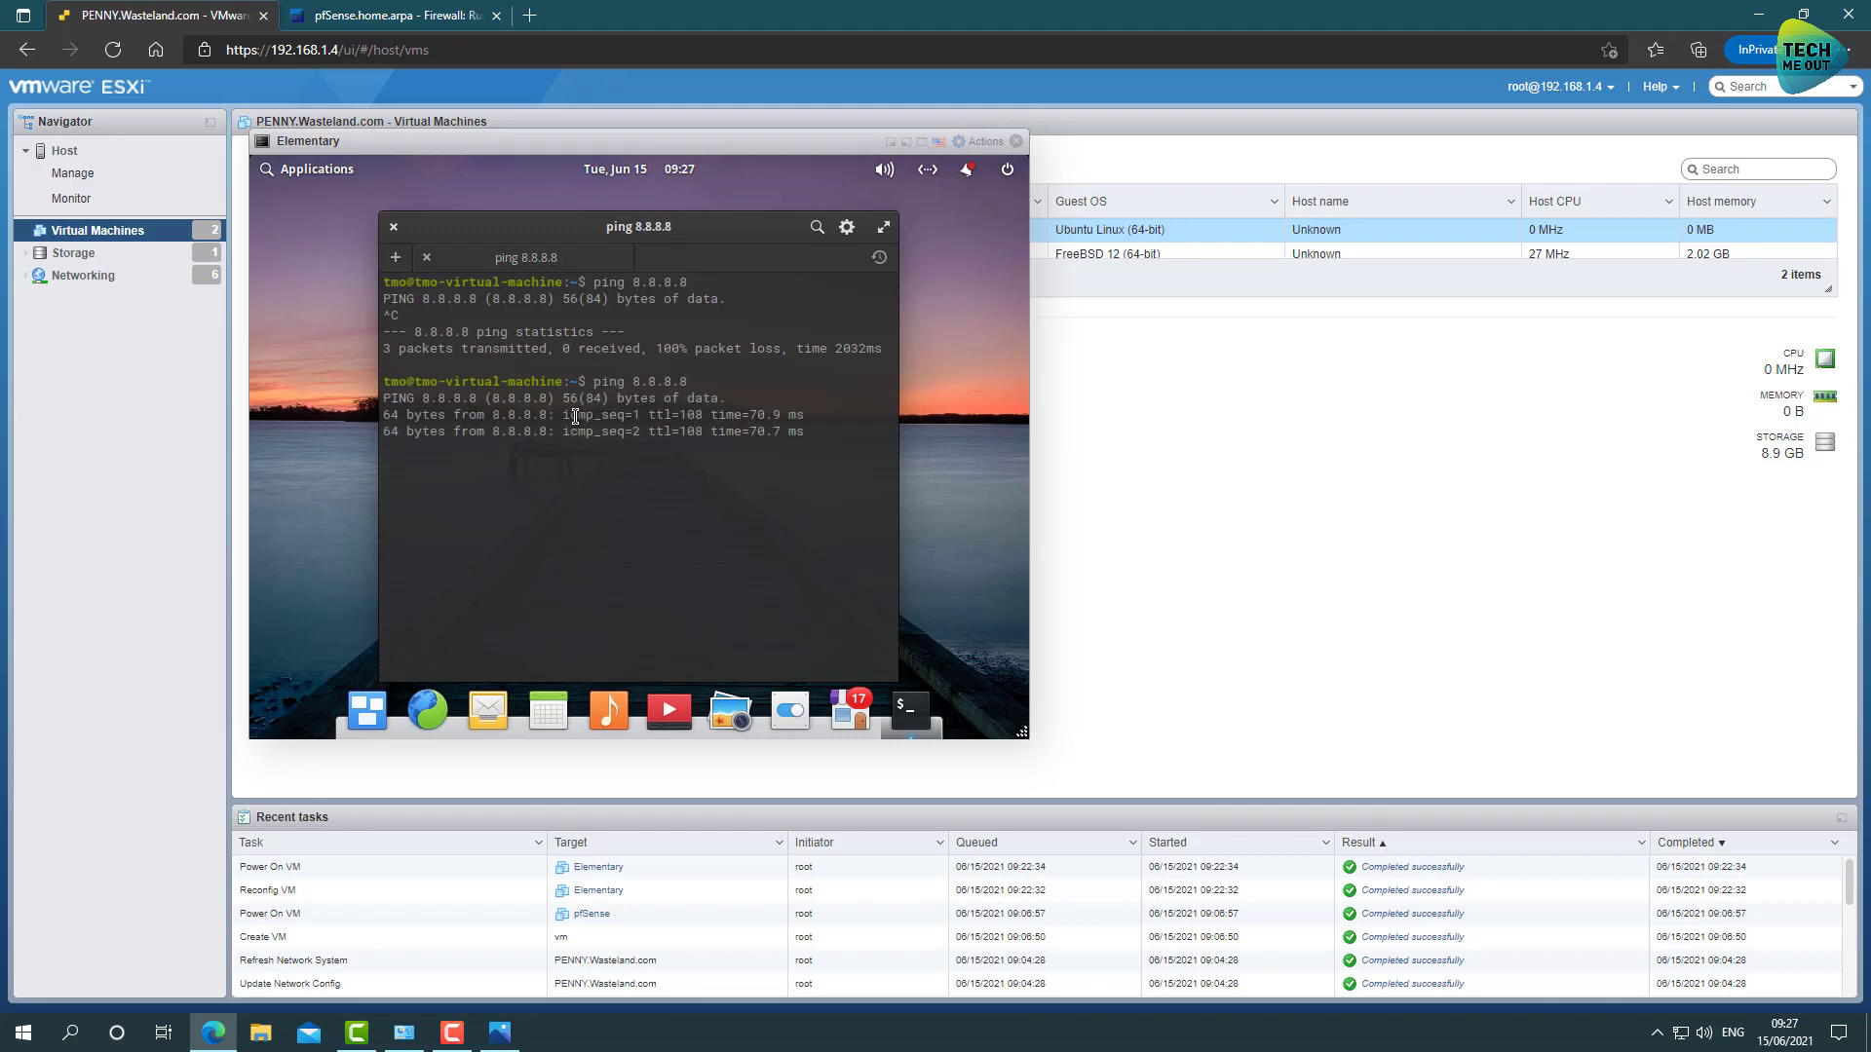
{"action": "key", "text": "ctrl+c"}
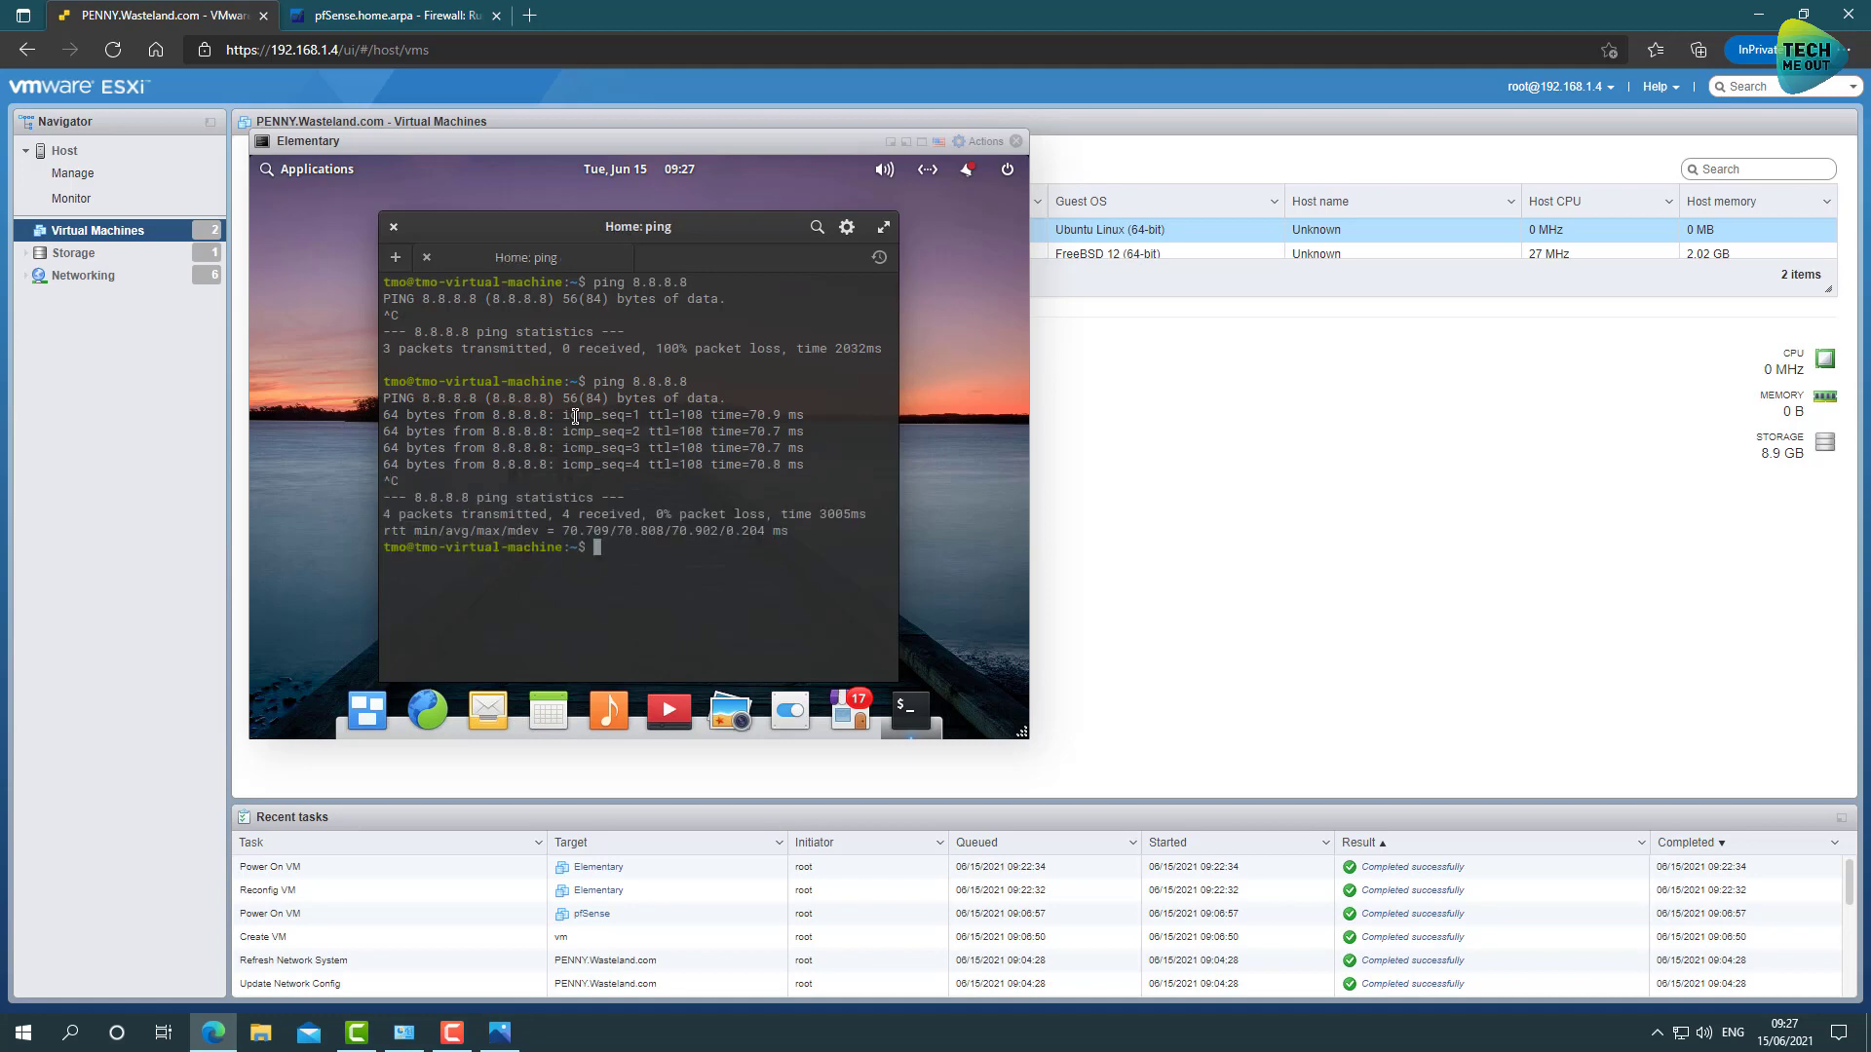
- Recheck the CLIENTS rules list, where the internet rule now shows 1 state and 672 B
{"action": "left_click", "coordinate": [467, 8]}
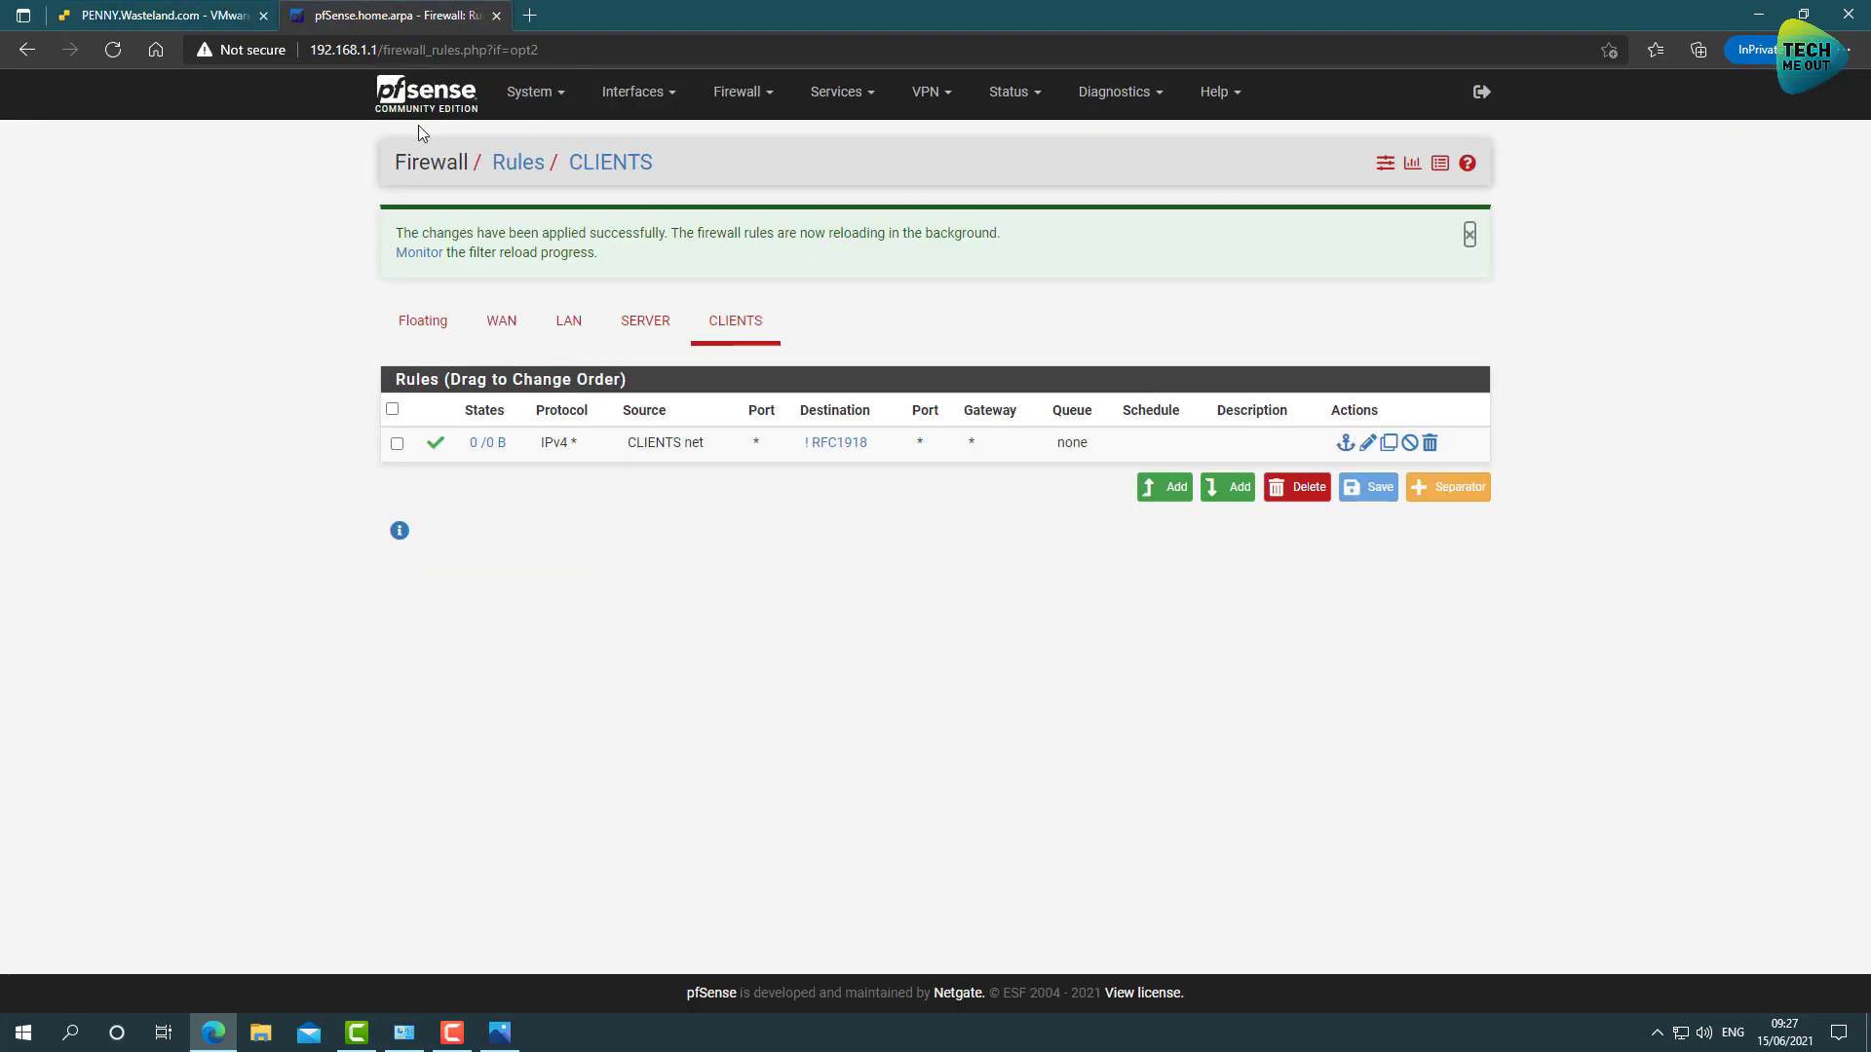
{"action": "left_click", "coordinate": [649, 322]}
{"action": "left_click", "coordinate": [720, 244]}
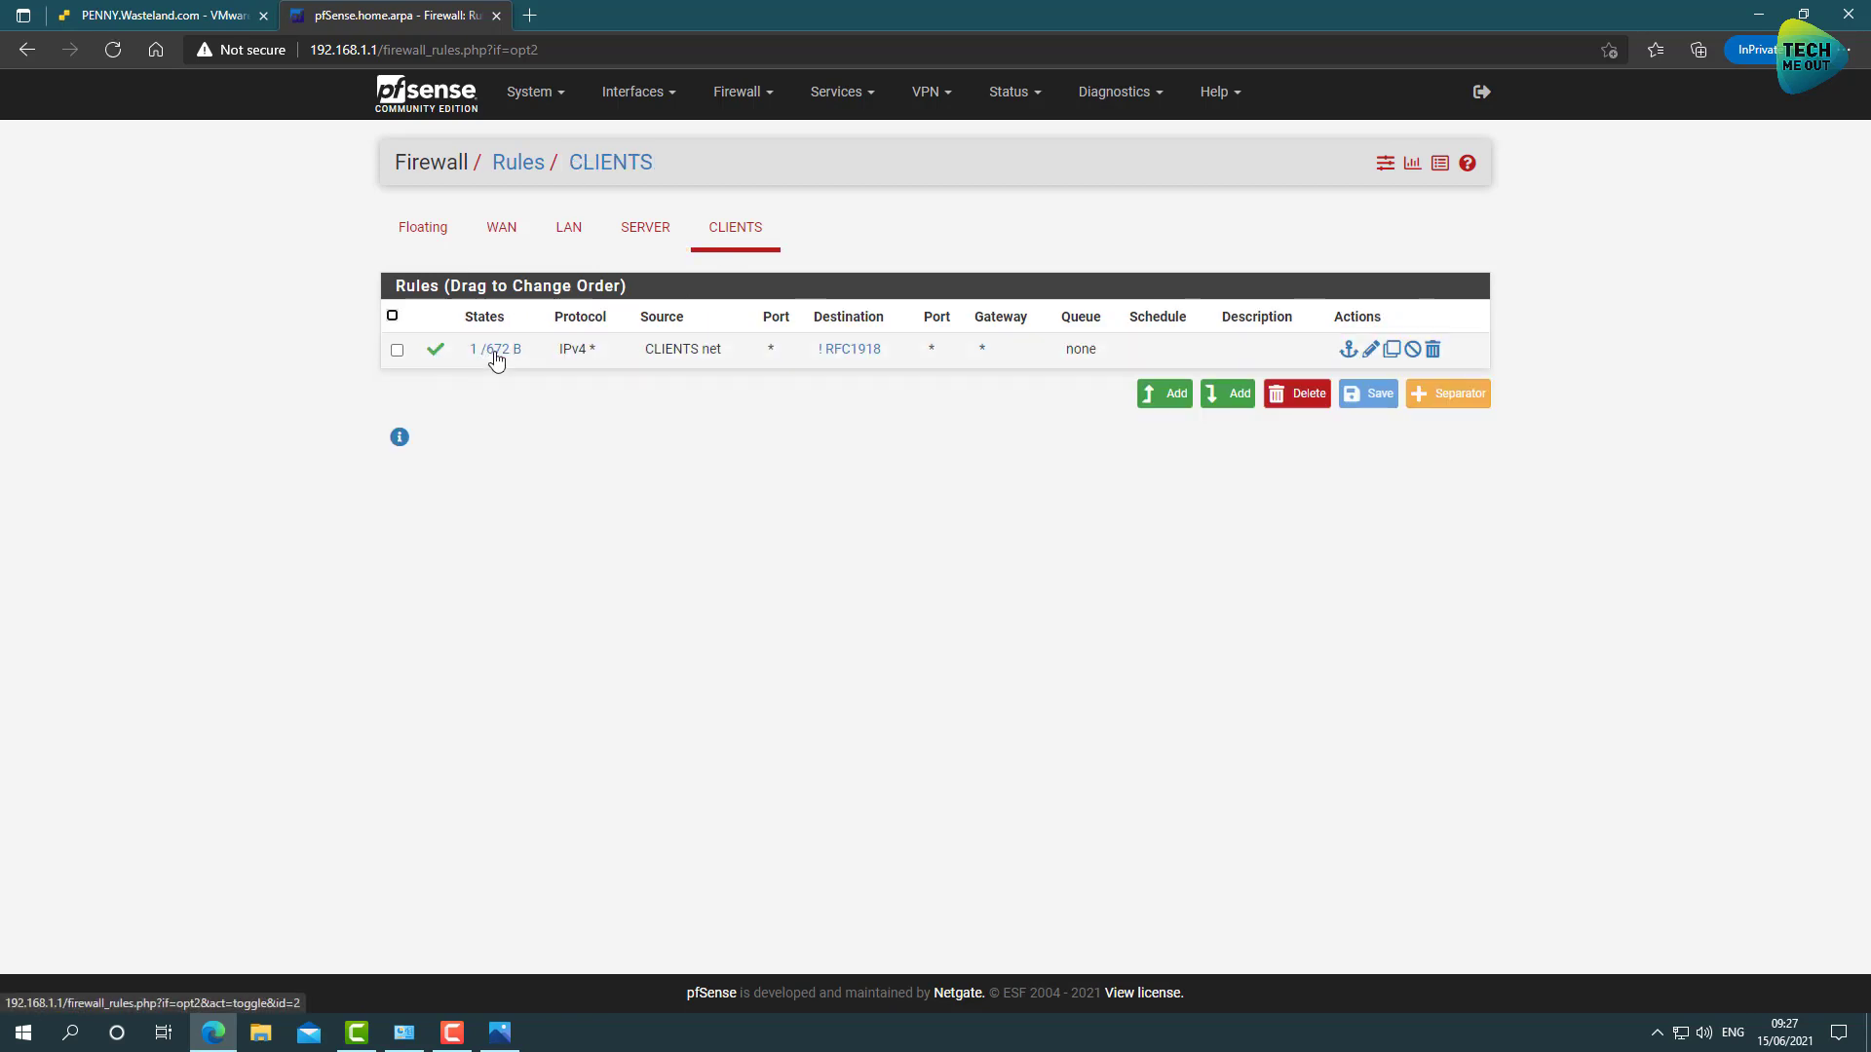
{"action": "mouse_move", "coordinate": [489, 353]}
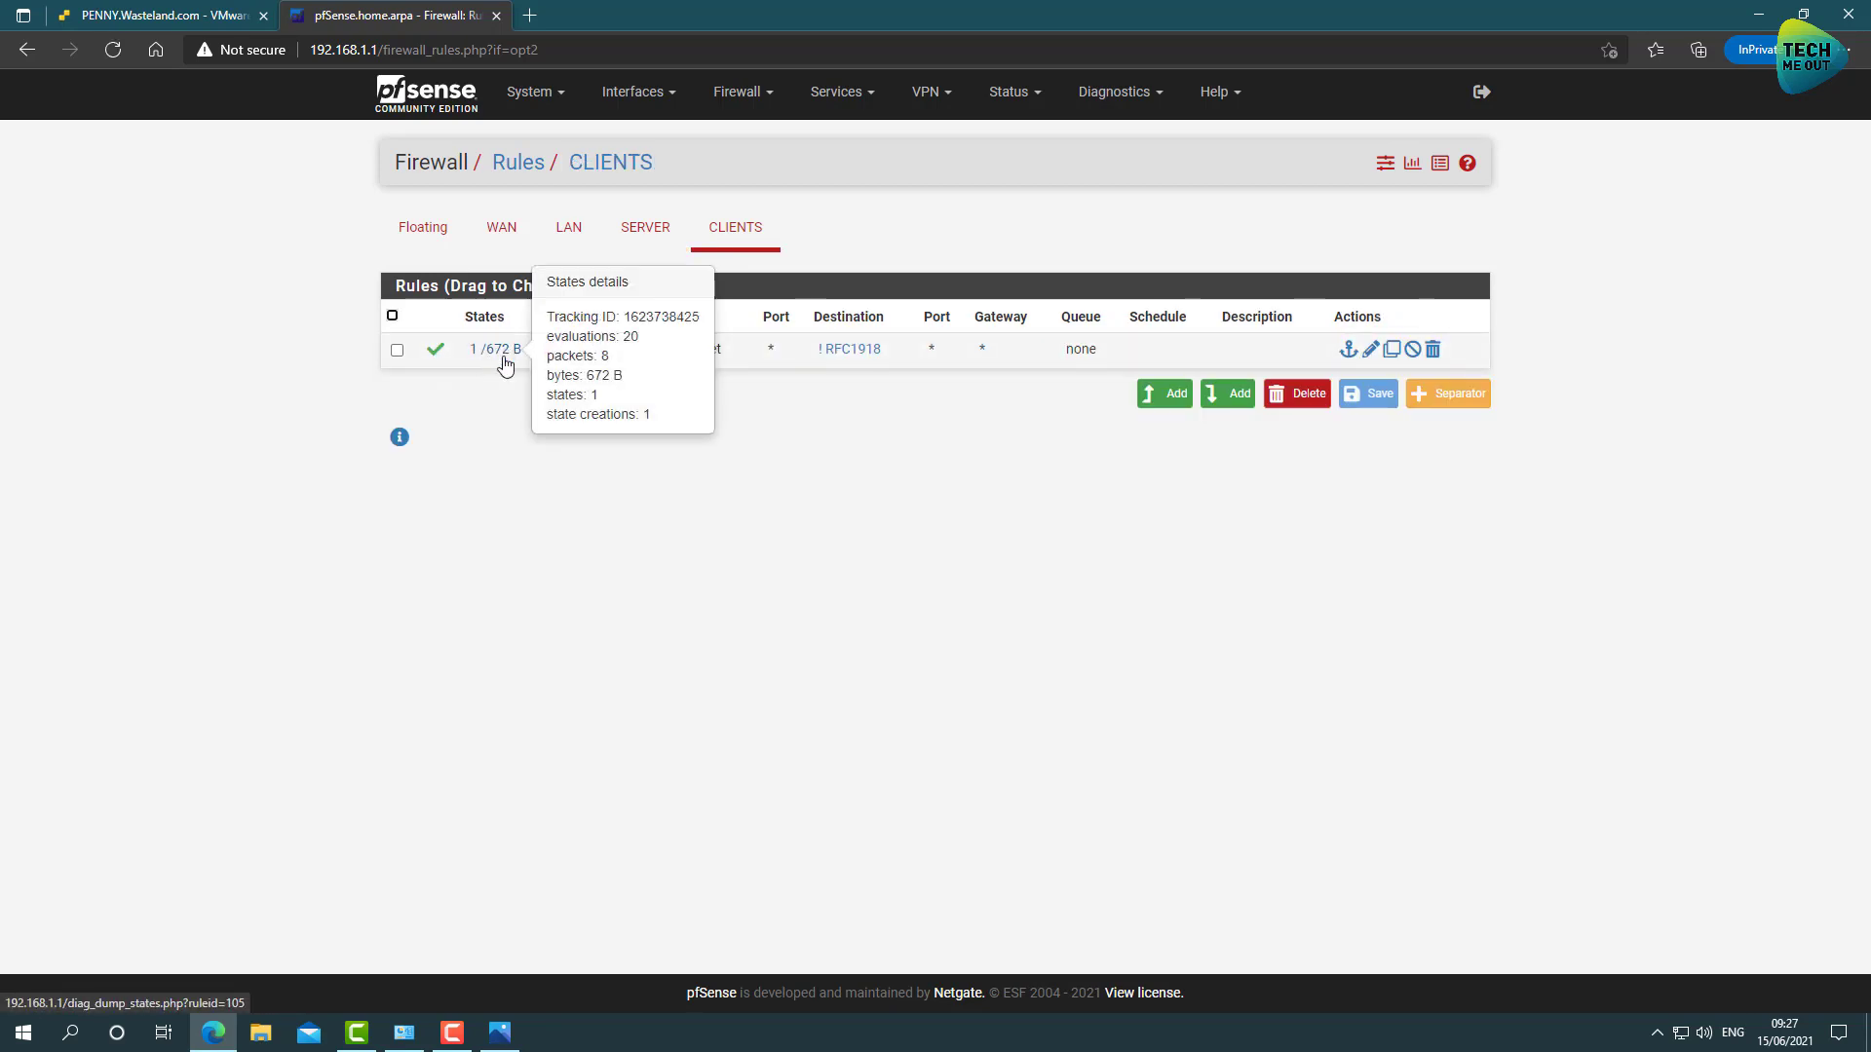
{"action": "mouse_move", "coordinate": [819, 351]}
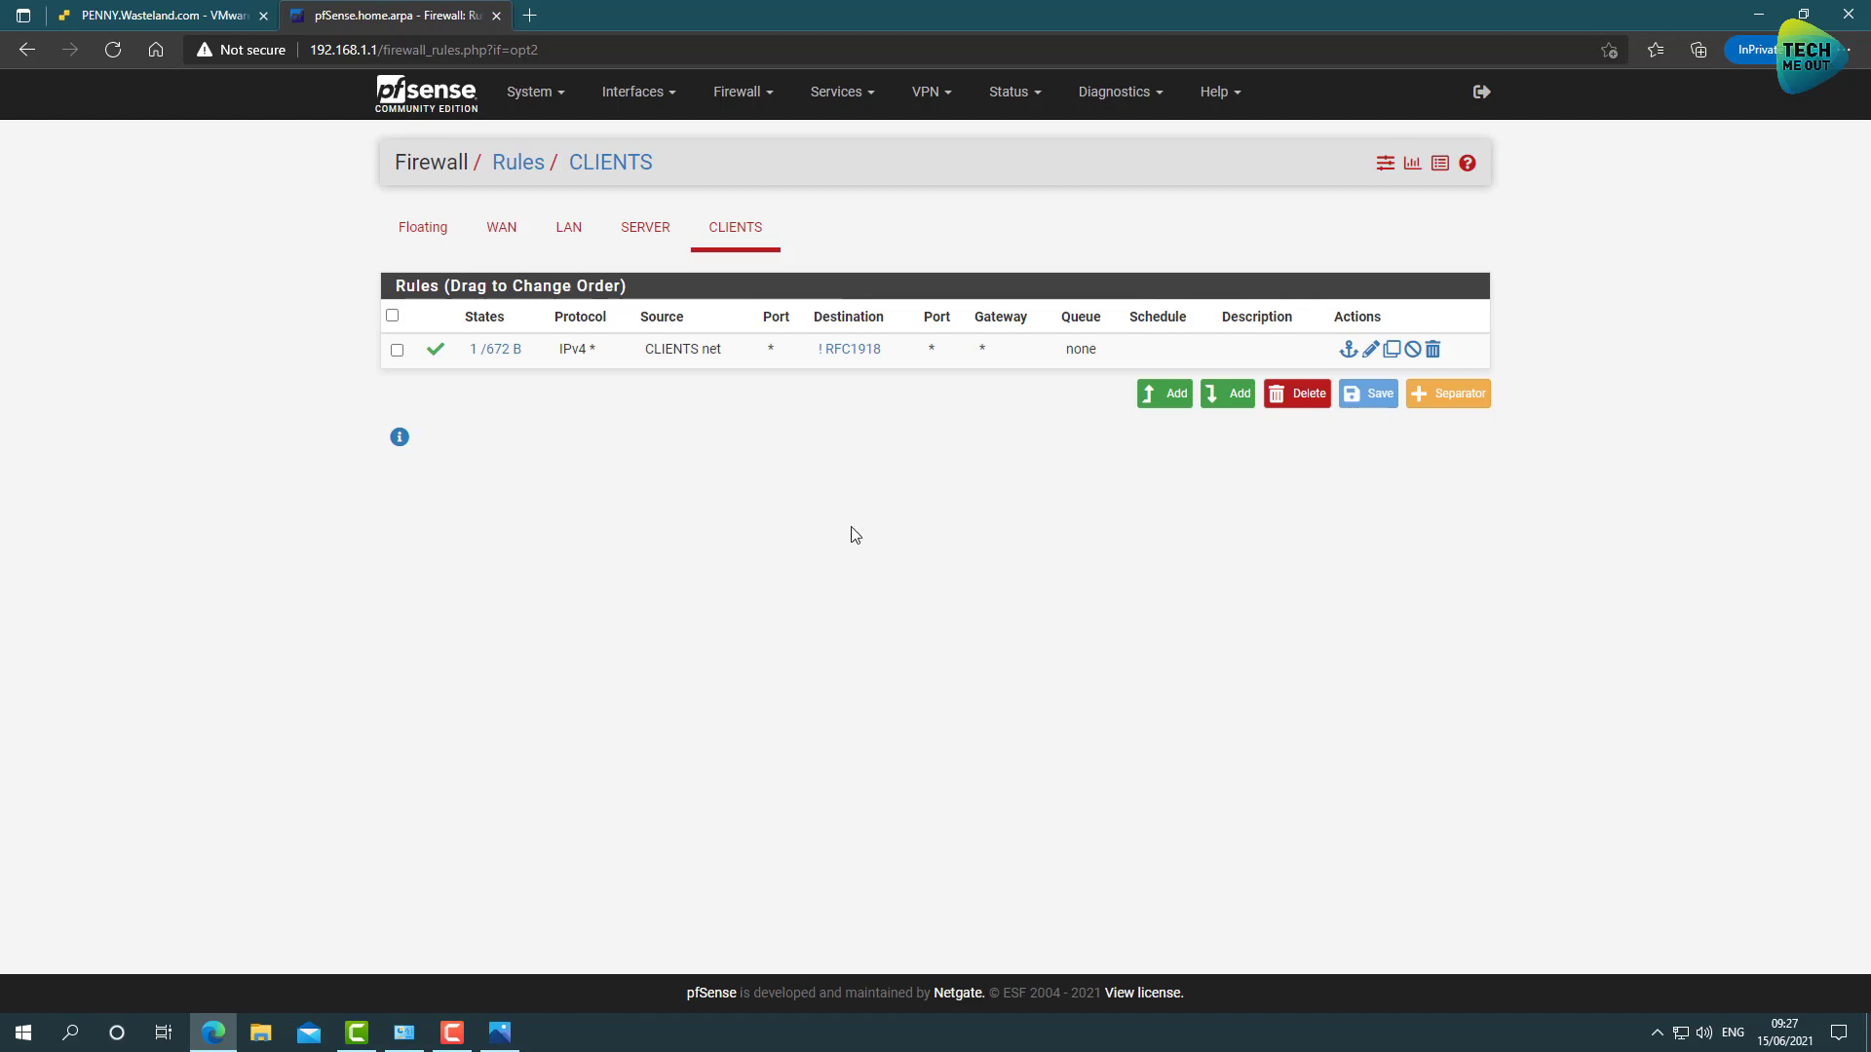
- Add a new TCP rule at the bottom of CLIENTS with source CLIENTS net and destination SERVER net
{"action": "left_click", "coordinate": [1214, 402]}
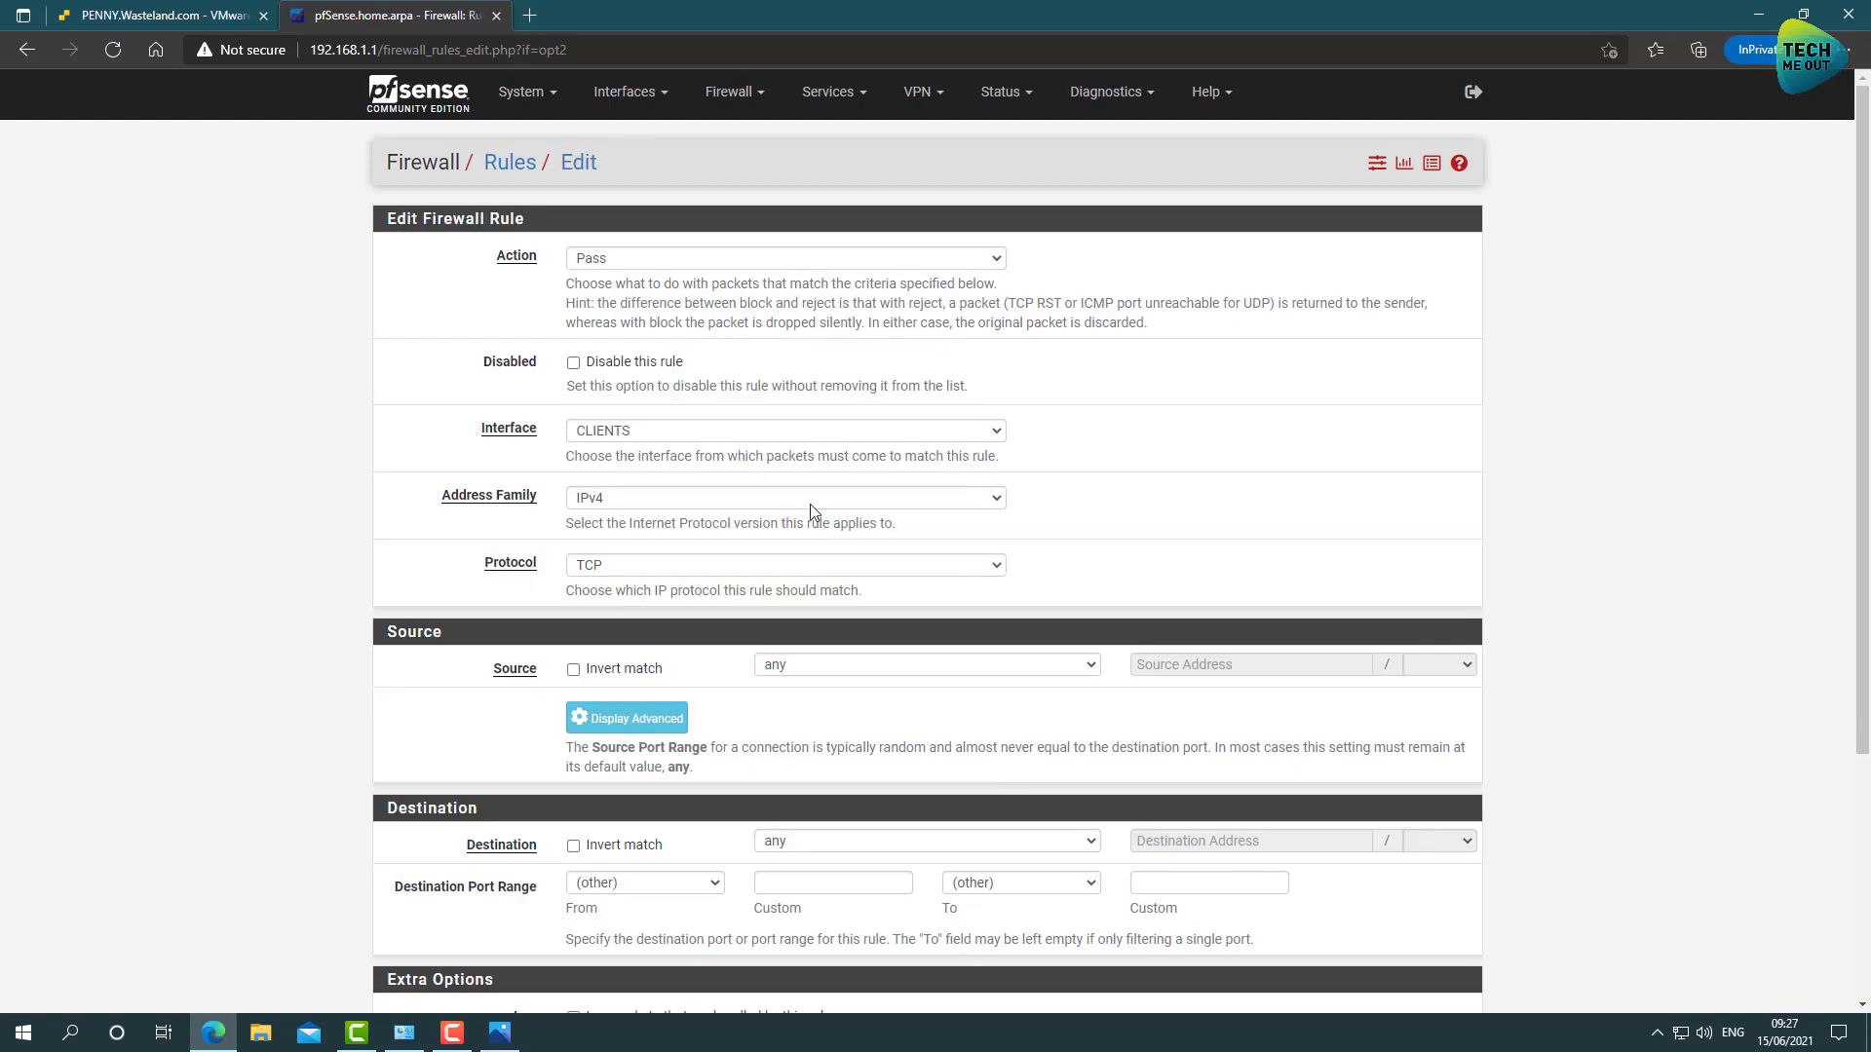
{"action": "scroll", "coordinate": [587, 575], "scroll_direction": "down", "scroll_amount": 1}
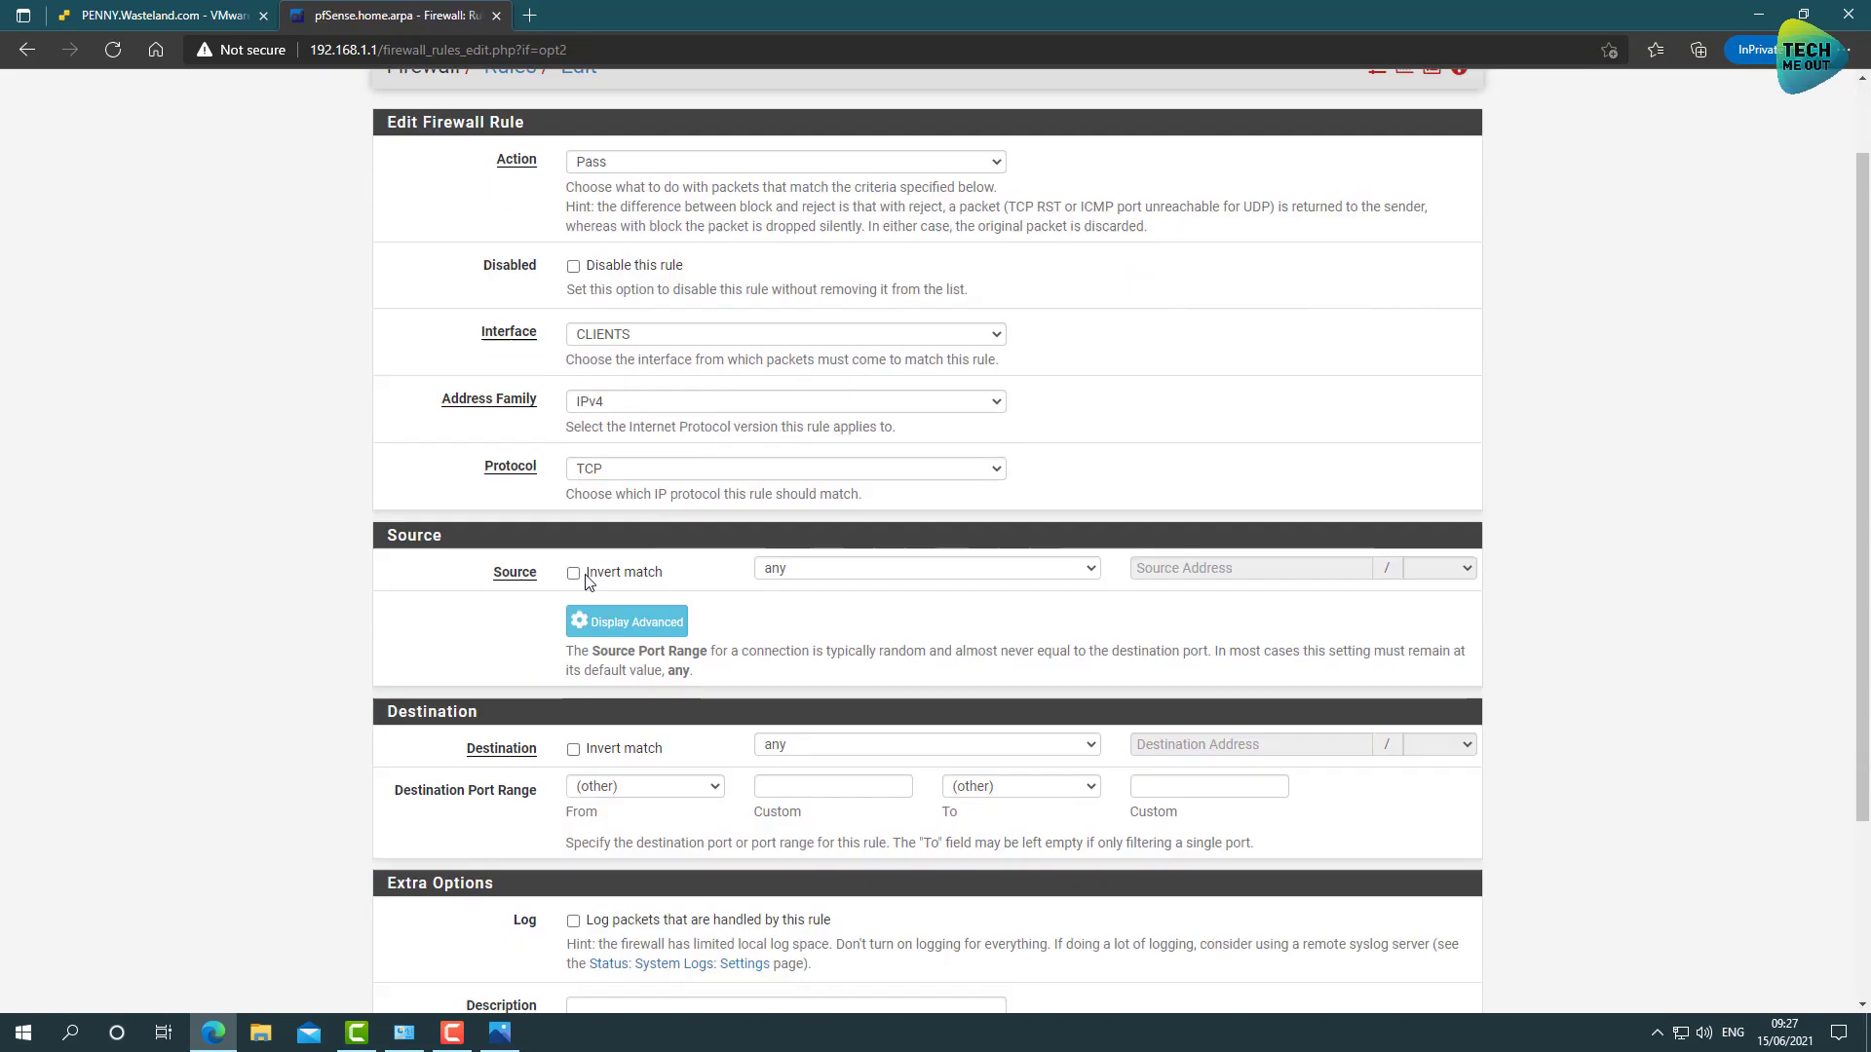
{"action": "left_click", "coordinate": [861, 526]}
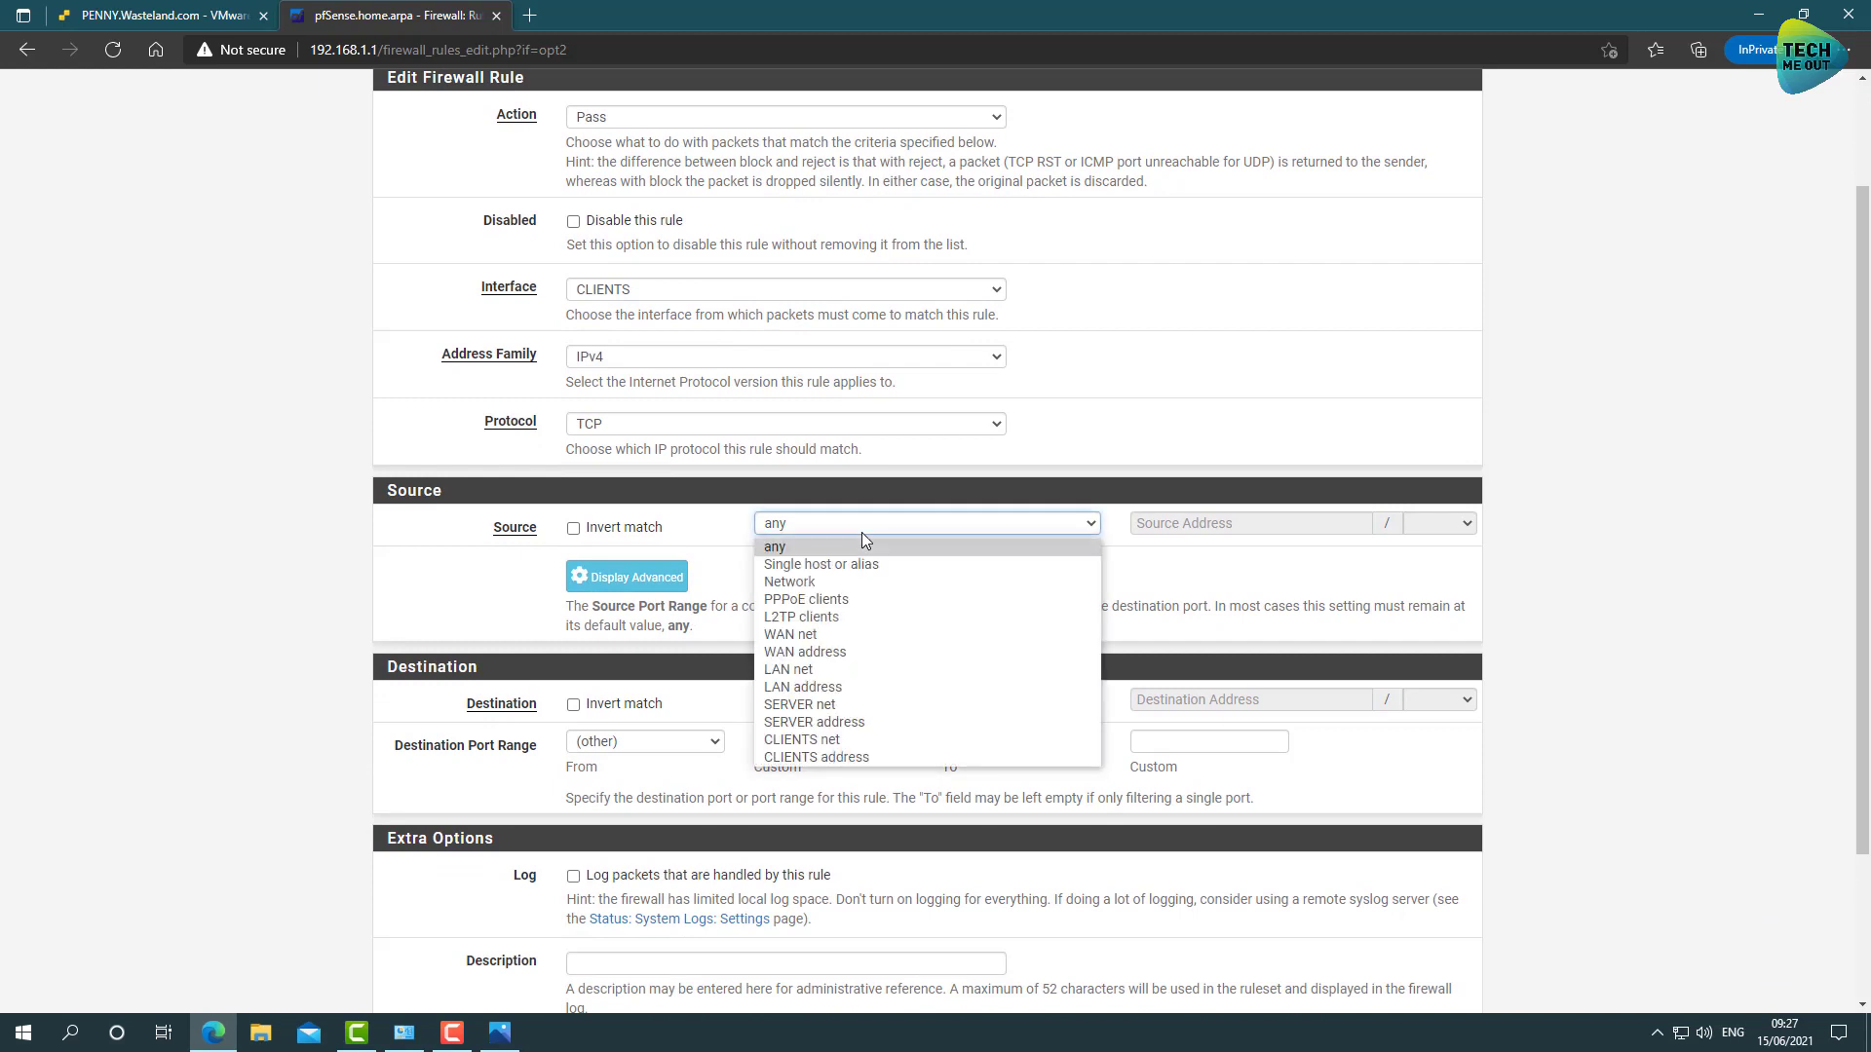
{"action": "left_click", "coordinate": [825, 740]}
{"action": "left_click", "coordinate": [820, 700]}
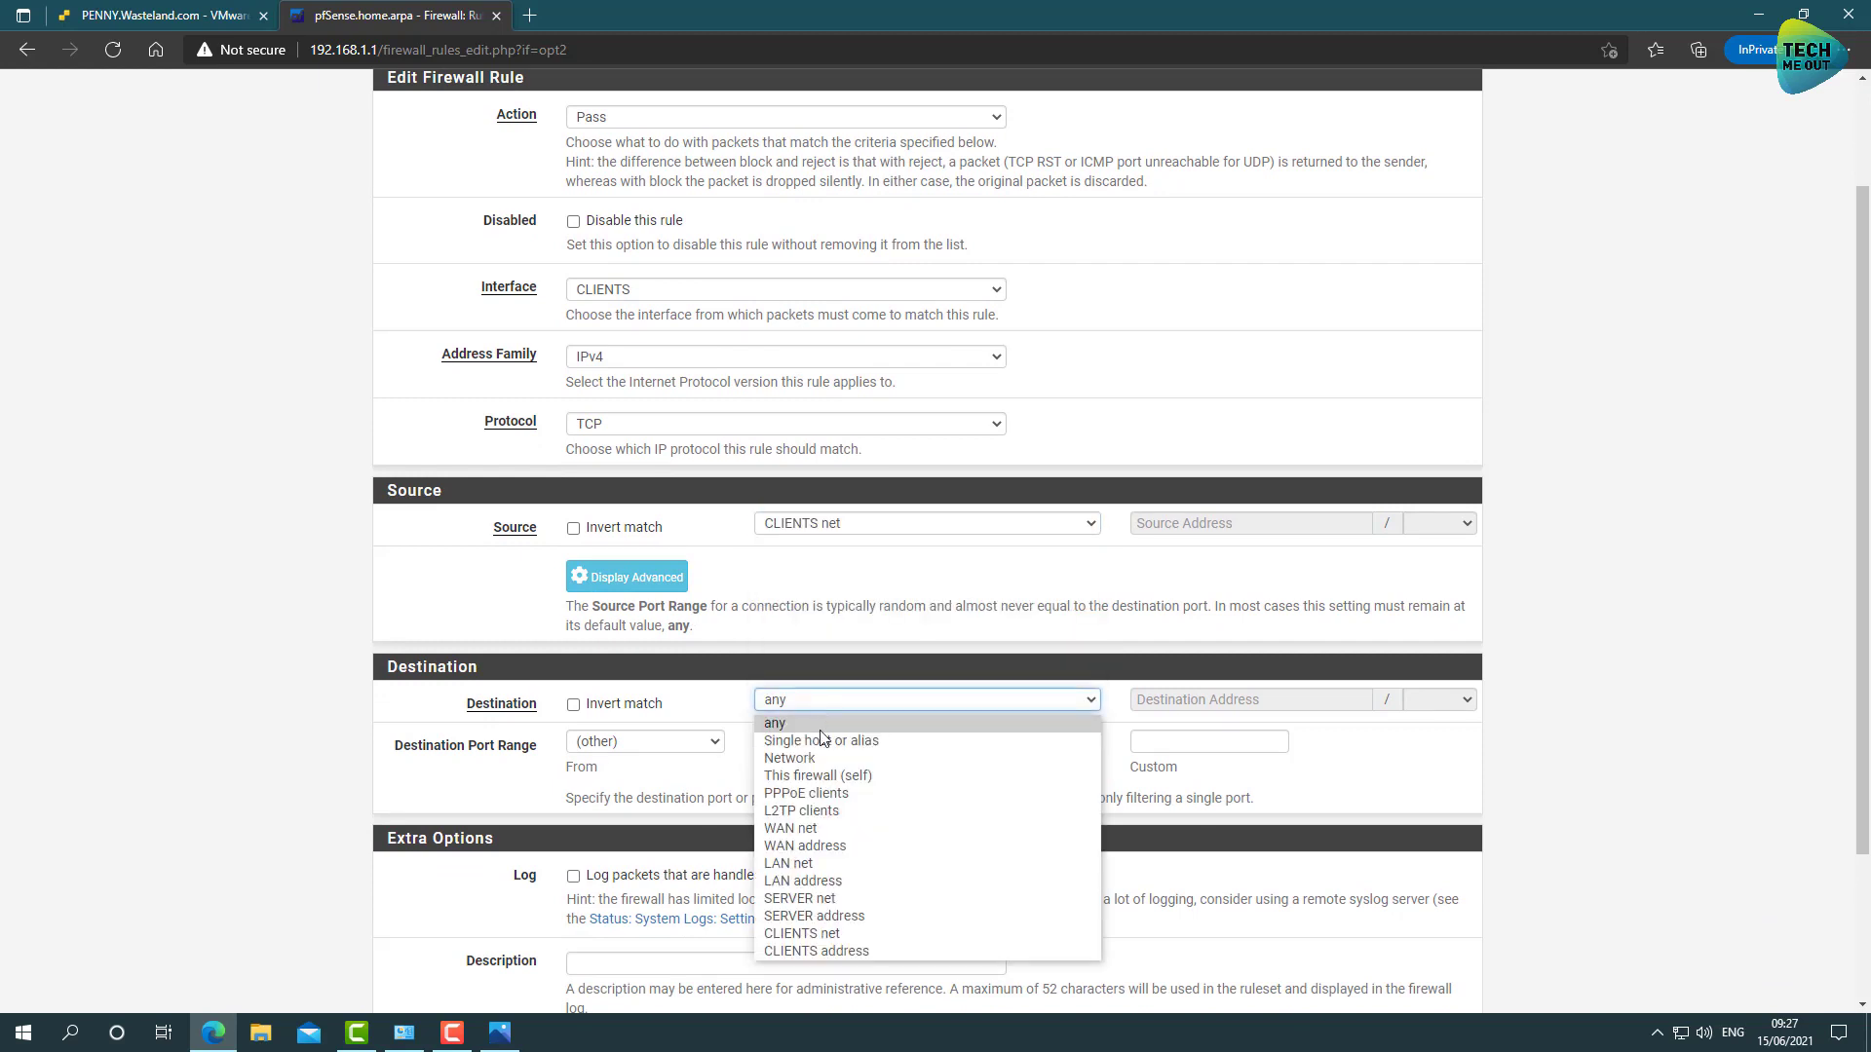
{"action": "left_click", "coordinate": [800, 899]}
- Save the TCP rule to SERVER net and apply the firewall changes
{"action": "scroll", "coordinate": [353, 672], "scroll_direction": "down", "scroll_amount": 1}
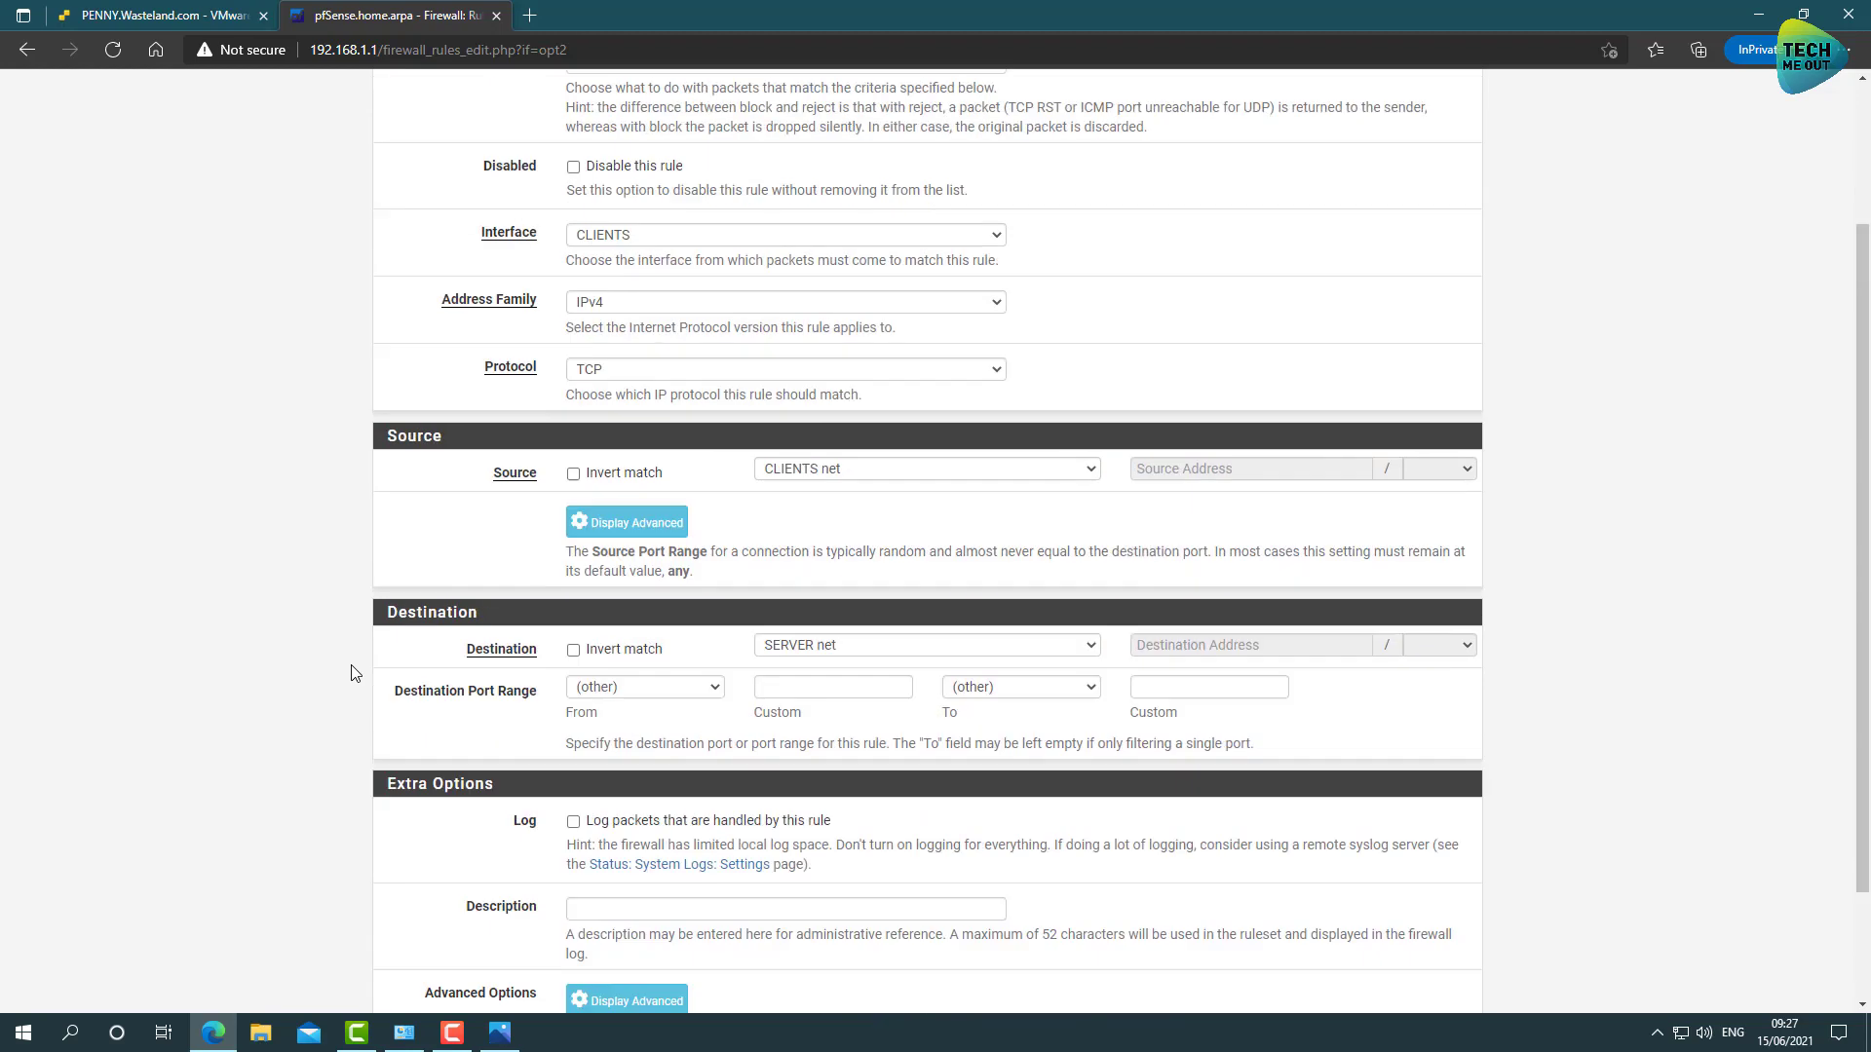
{"action": "scroll", "coordinate": [341, 672], "scroll_direction": "up", "scroll_amount": 3}
{"action": "scroll", "coordinate": [334, 670], "scroll_direction": "down", "scroll_amount": 4}
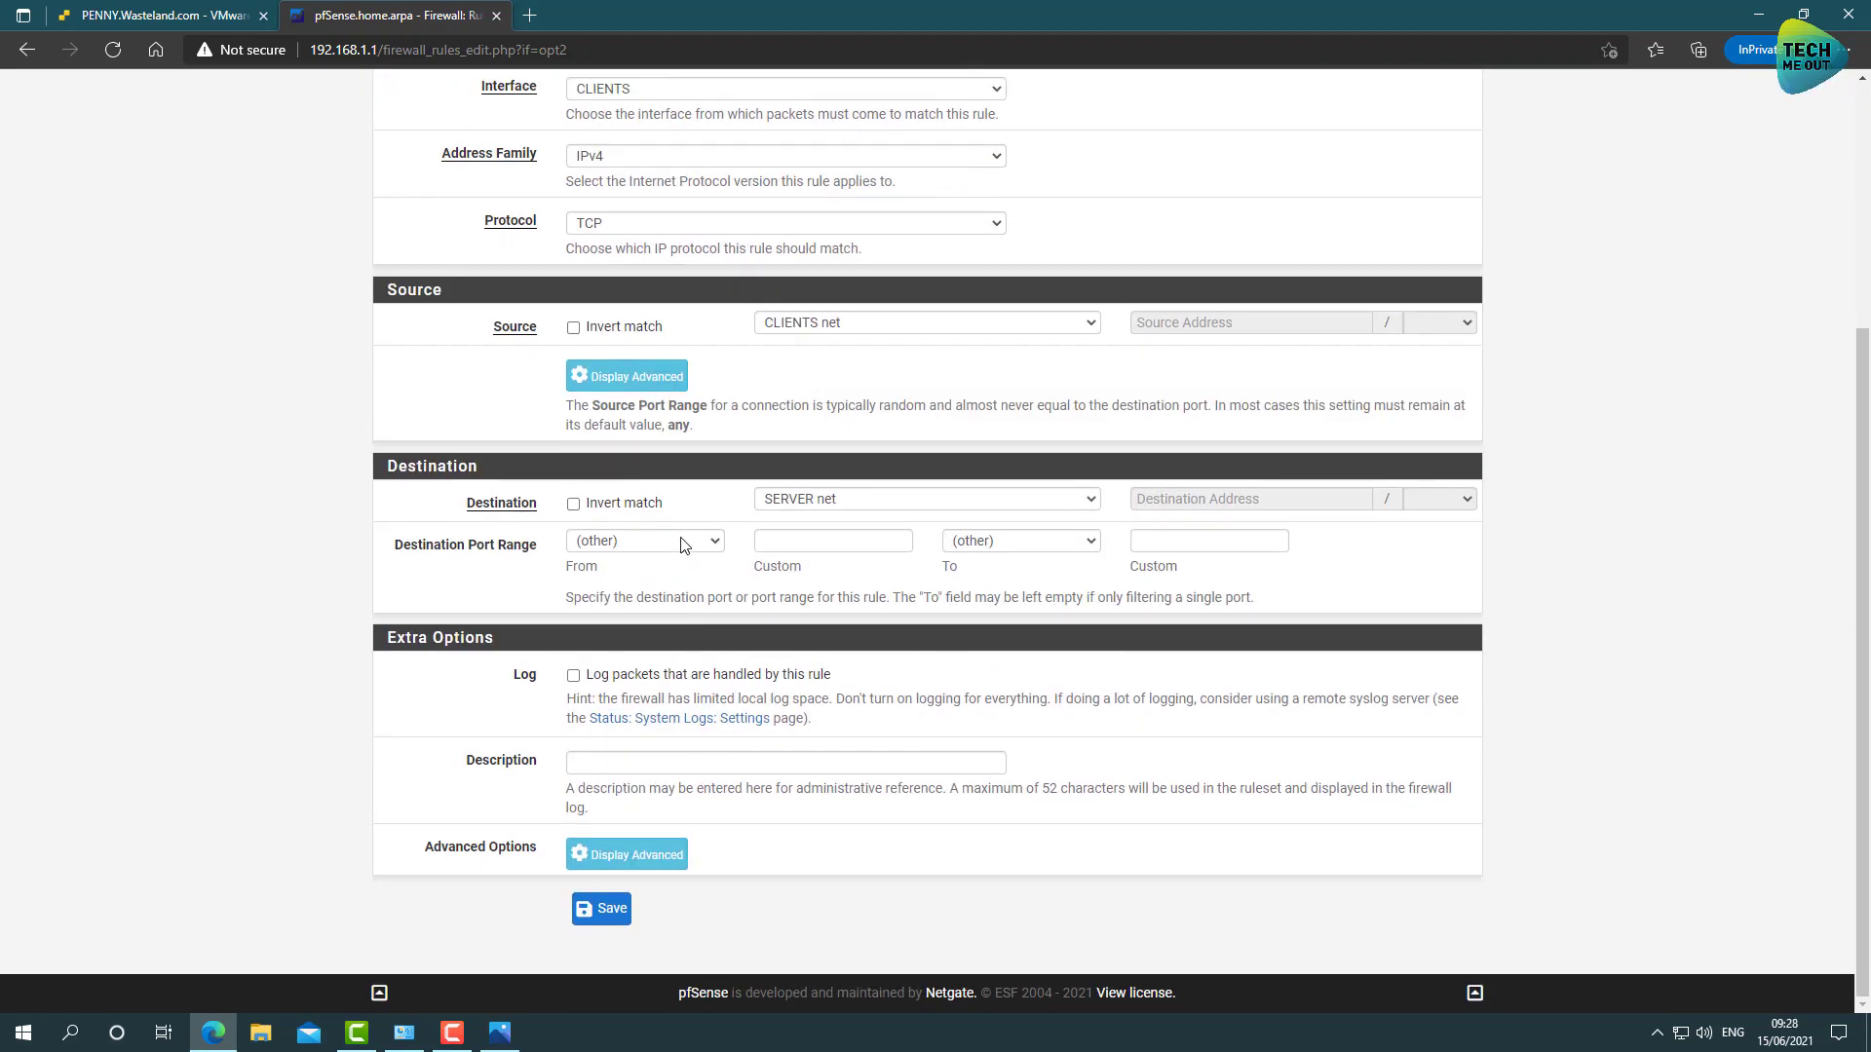
{"action": "left_click", "coordinate": [603, 910]}
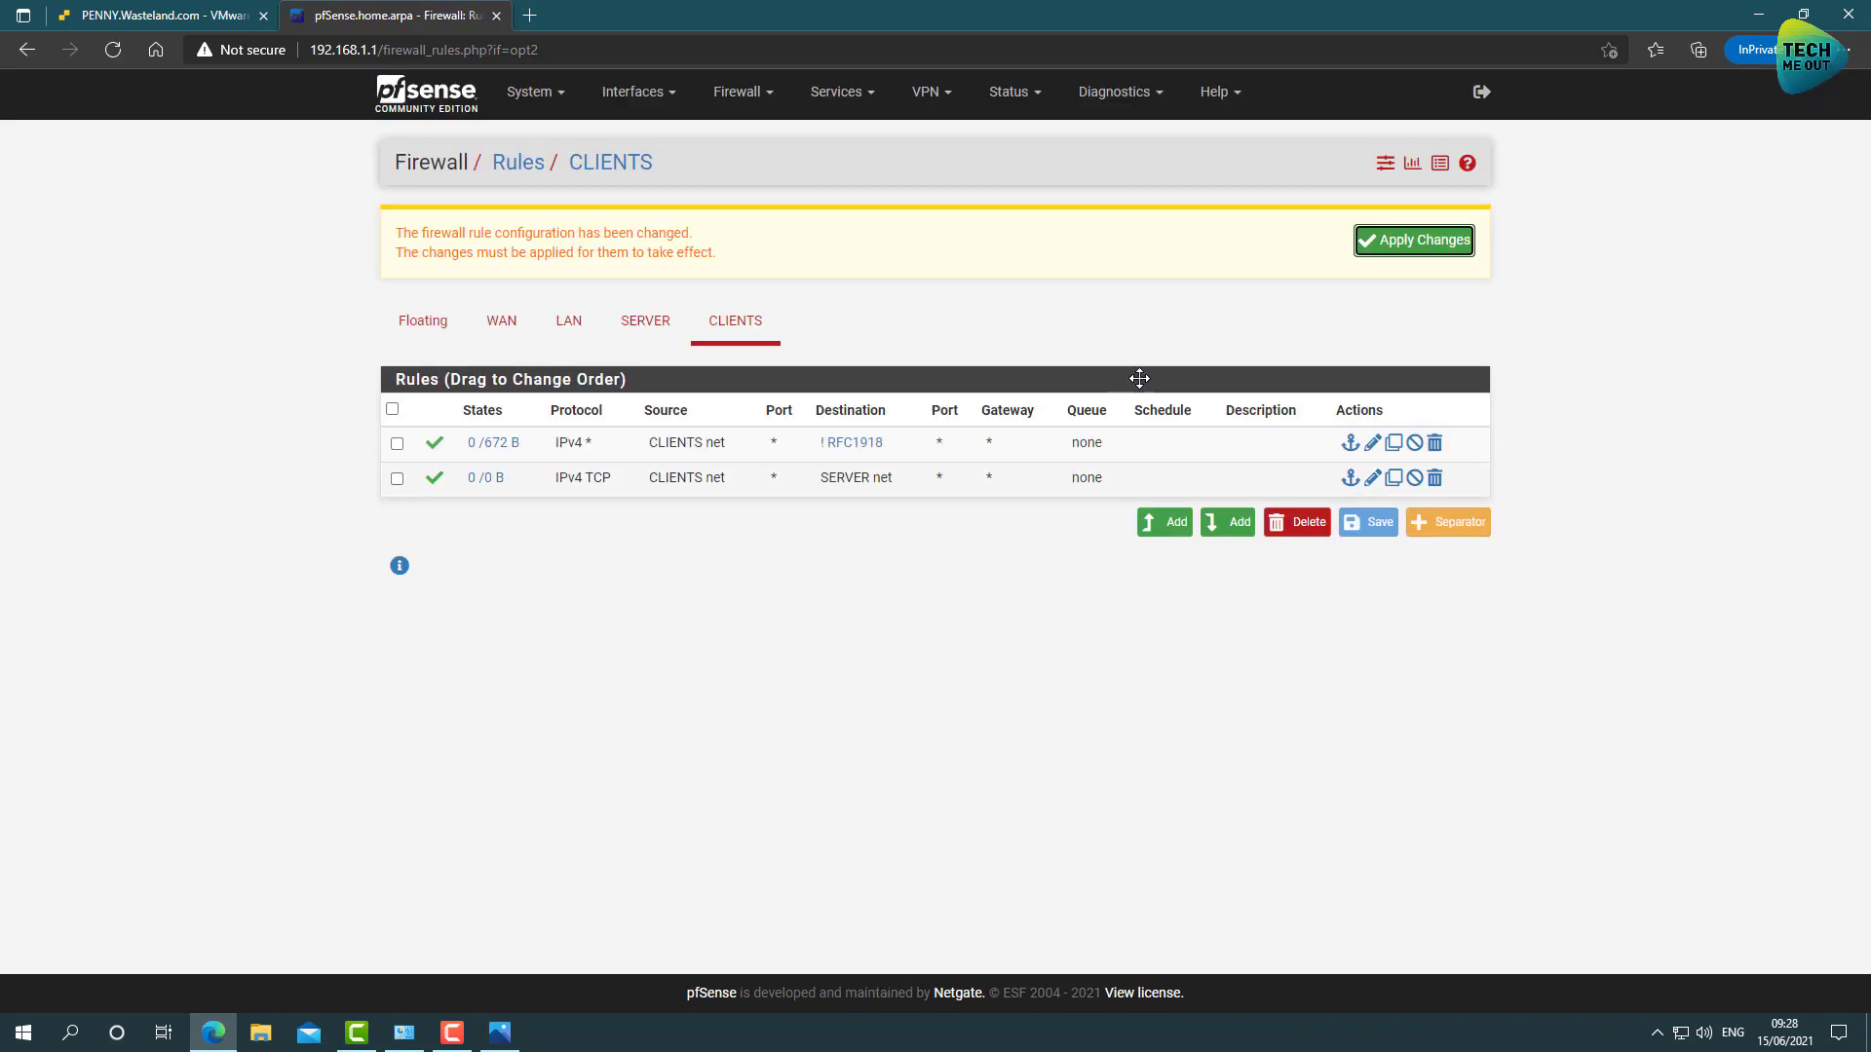
{"action": "left_click", "coordinate": [1403, 244]}
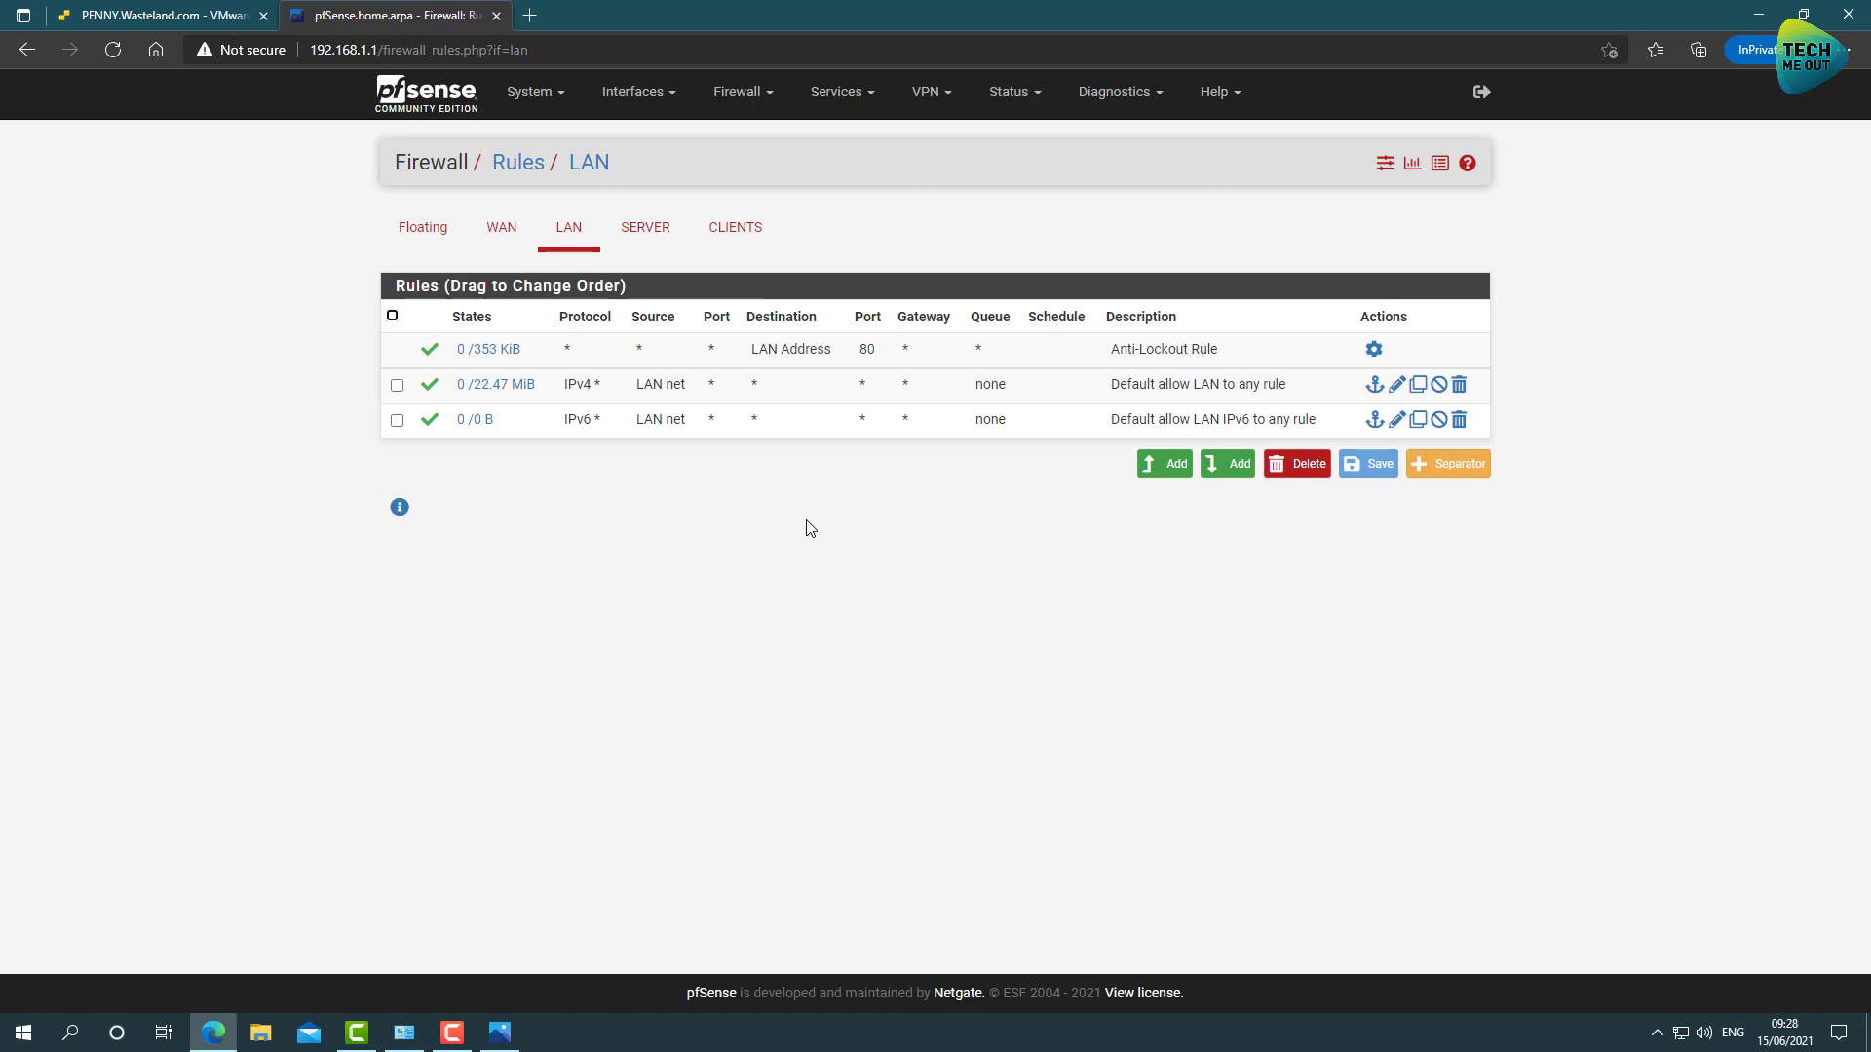
- Search the Package Manager's available packages for 'open', replacing the initial 'vmtools' term
{"action": "left_click", "coordinate": [542, 98]}
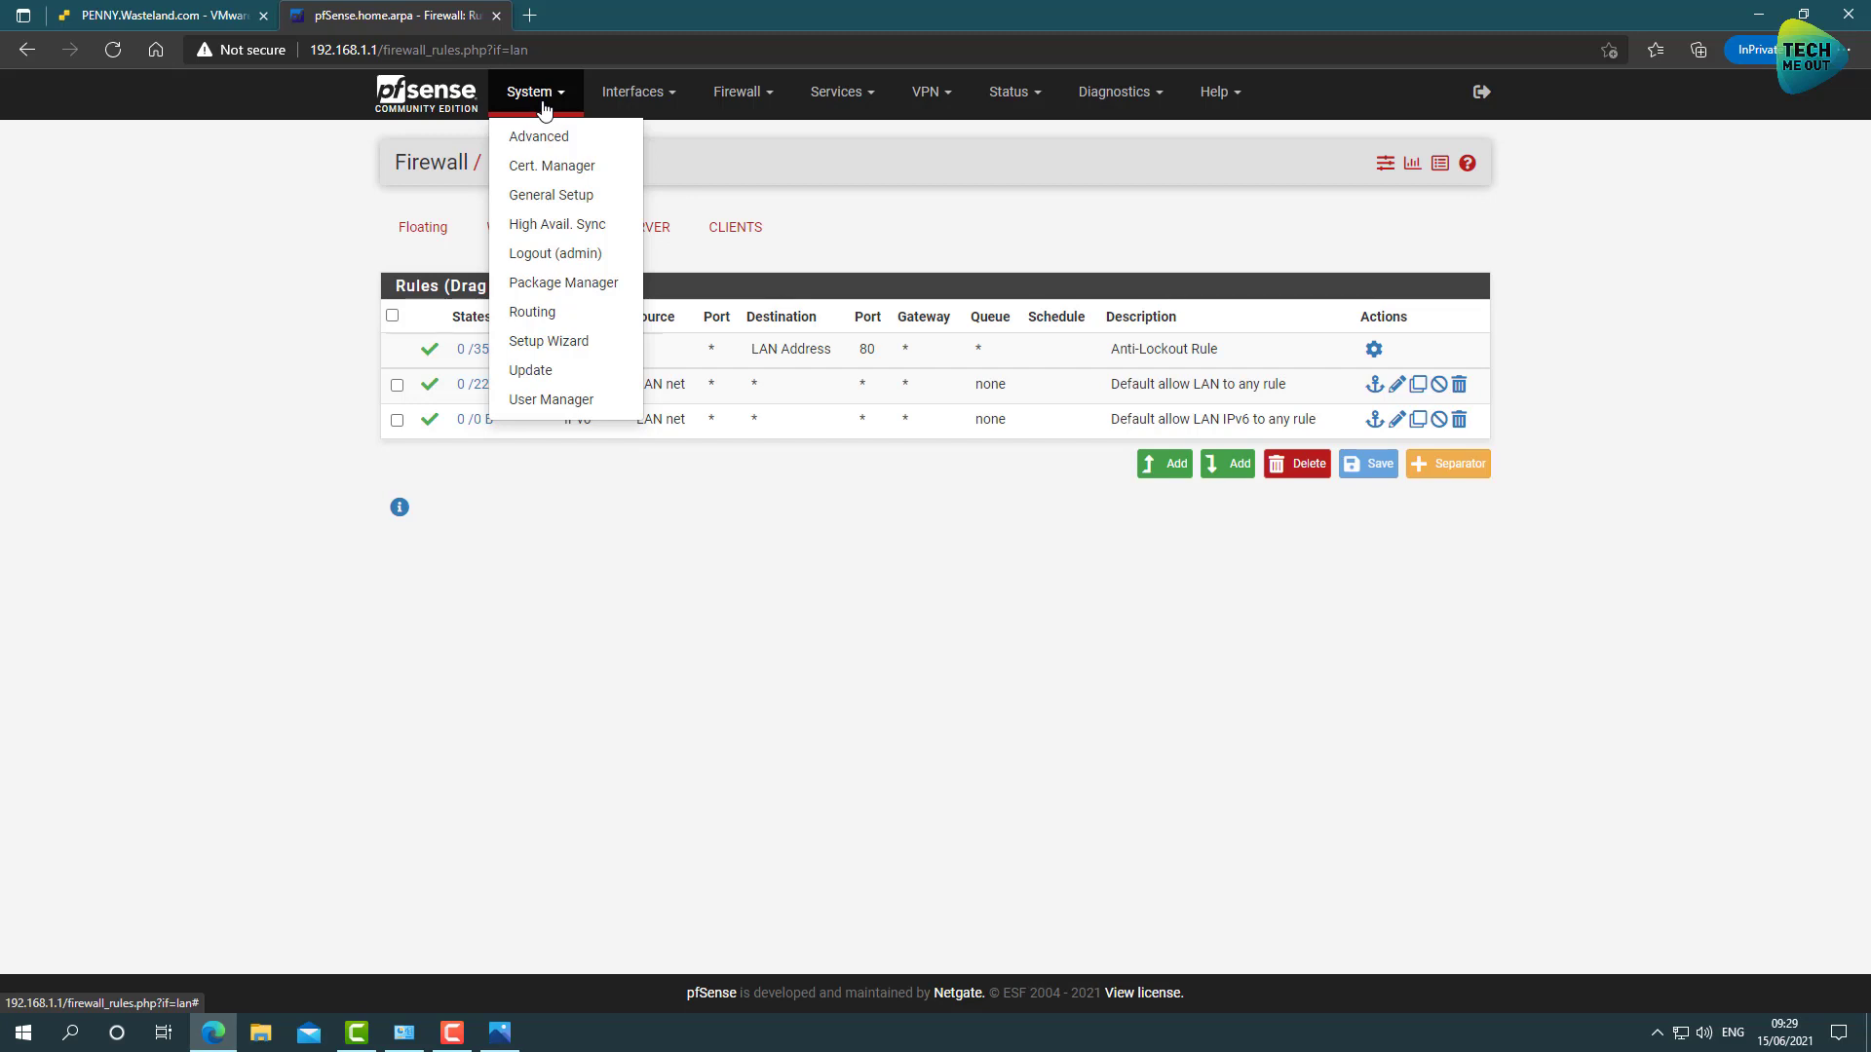
{"action": "left_click", "coordinate": [566, 282]}
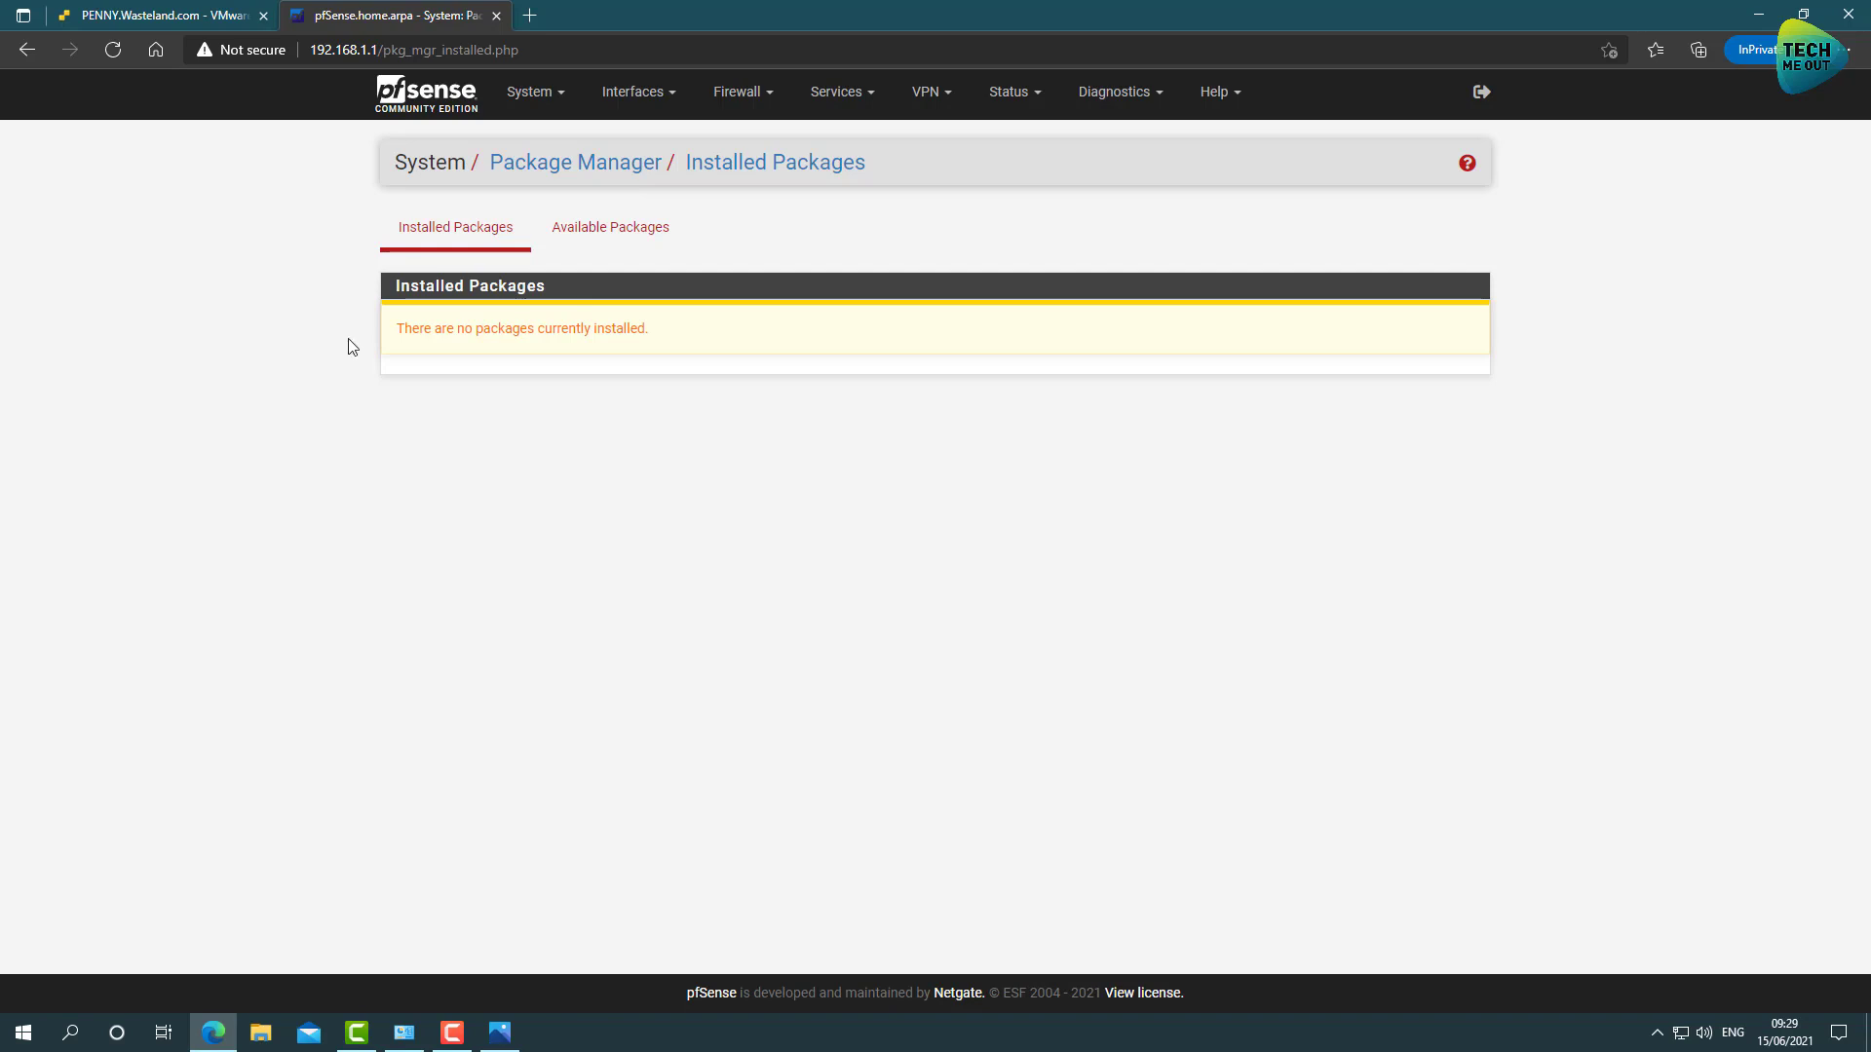
{"action": "left_click", "coordinate": [607, 231]}
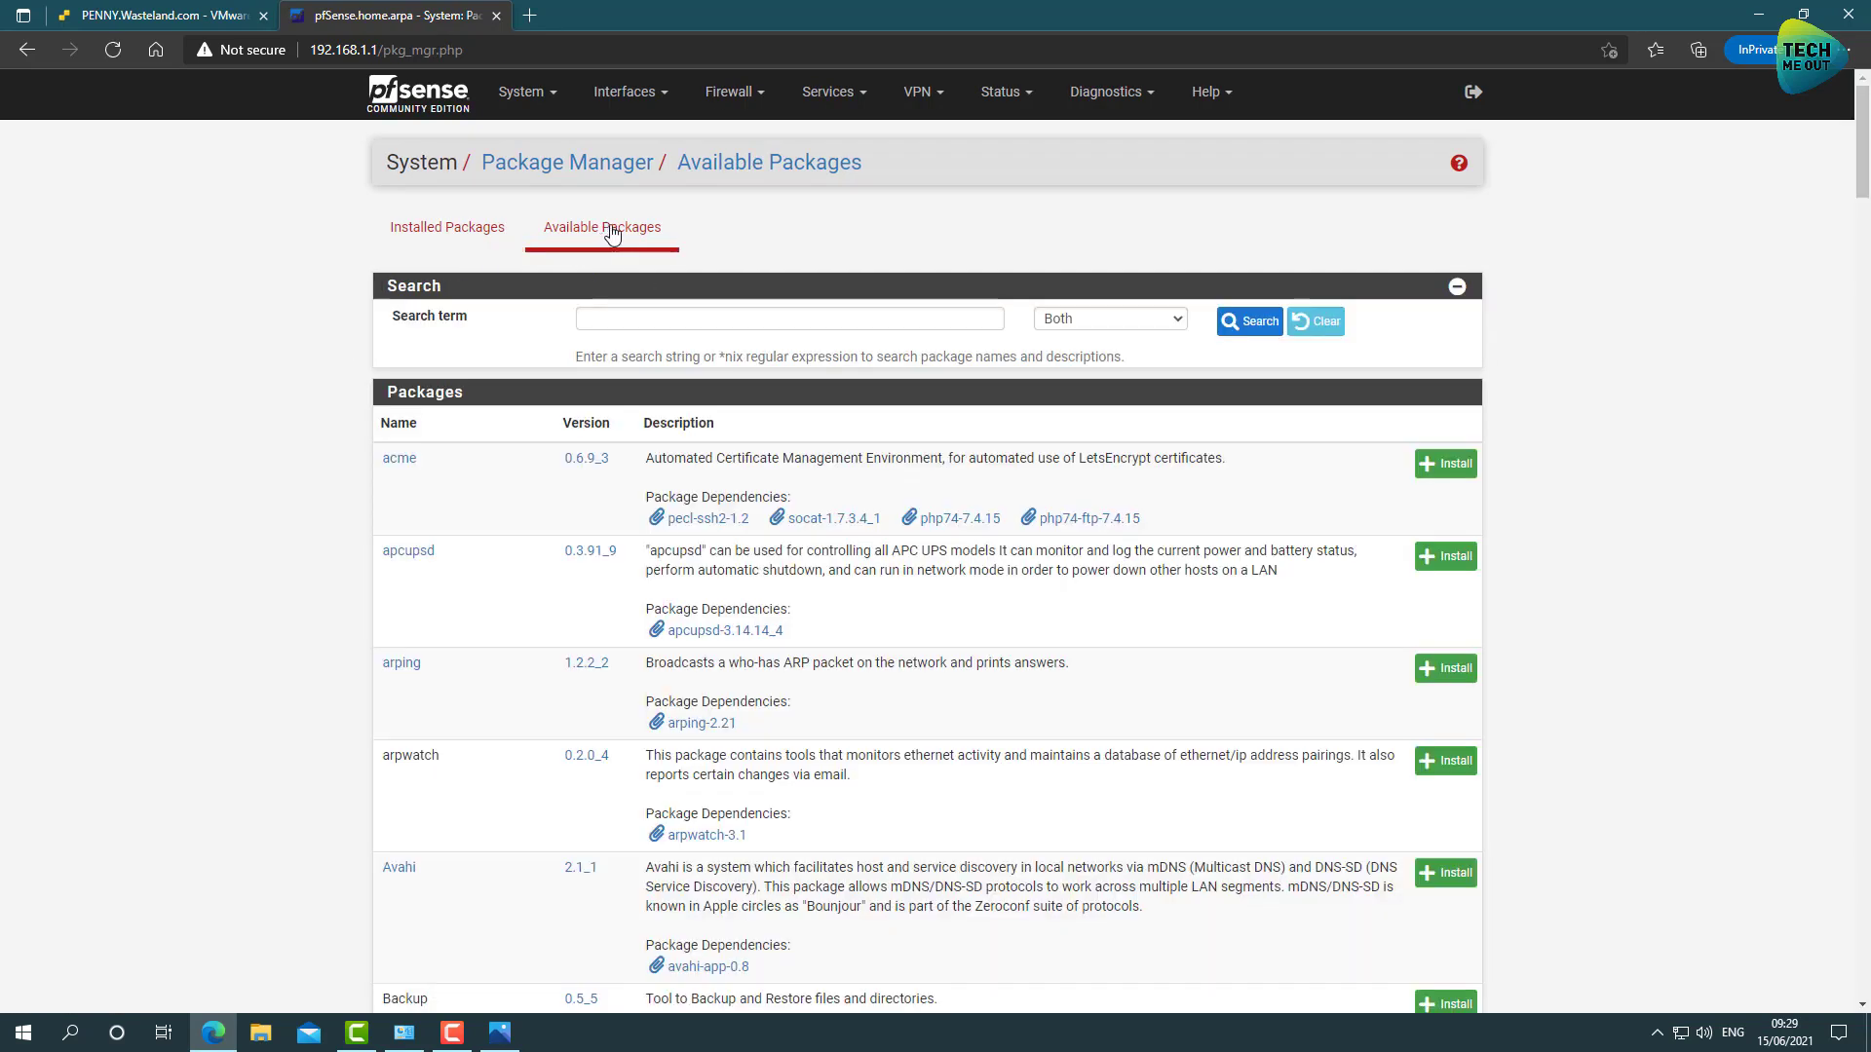
{"action": "left_click", "coordinate": [646, 317]}
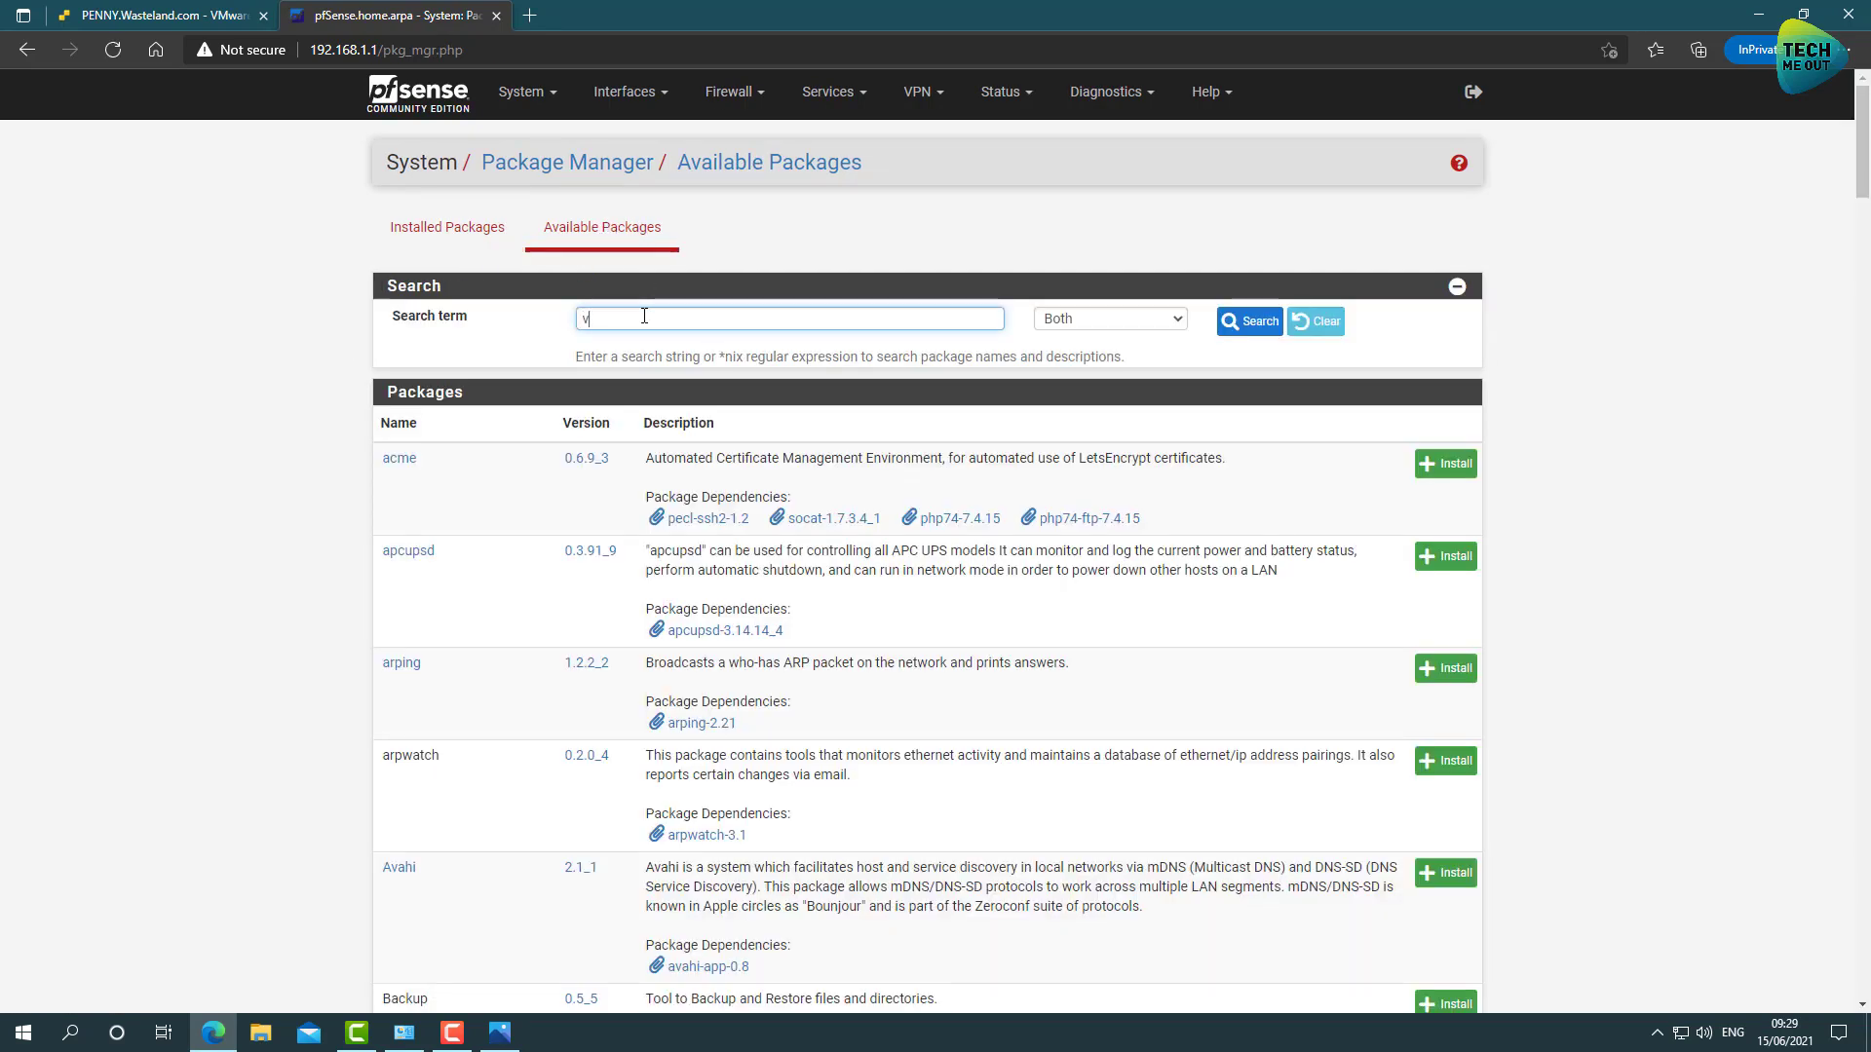
{"action": "type", "text": "vmtools"}
{"action": "double_click", "coordinate": [647, 317]}
{"action": "key", "text": "BackSpace"}
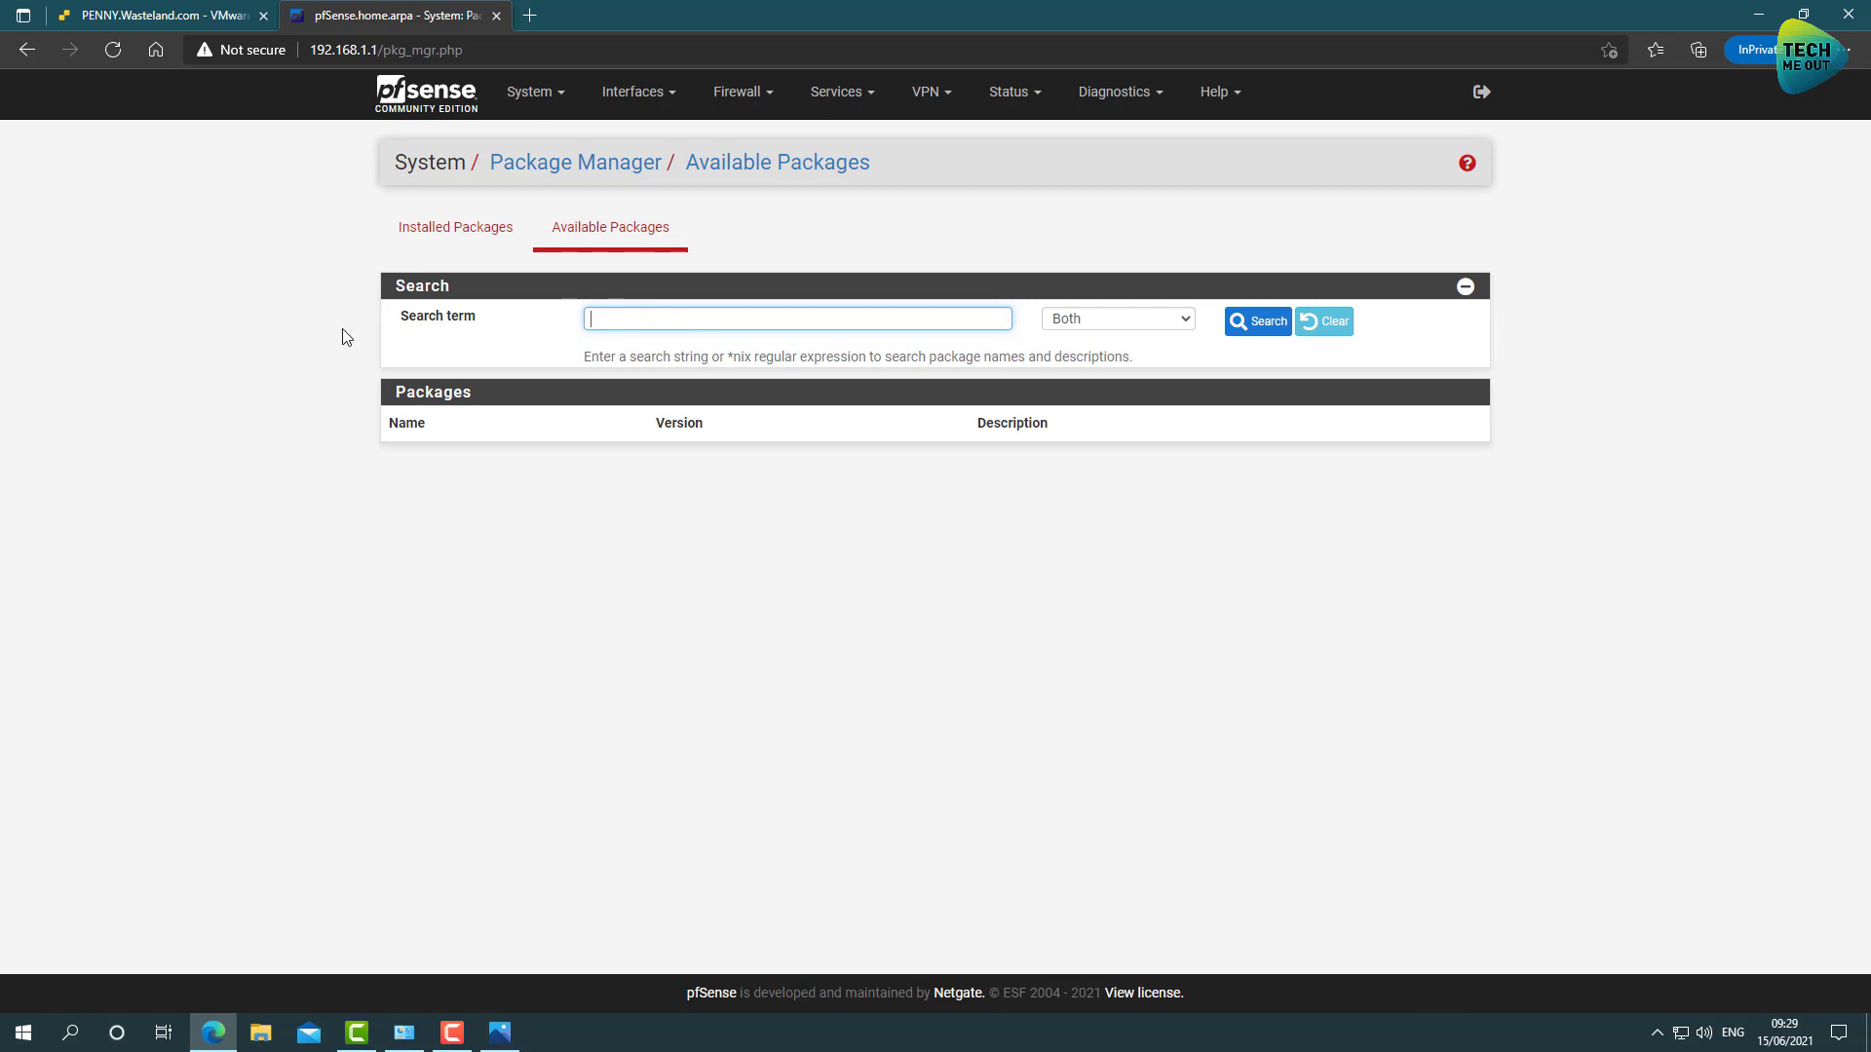
{"action": "type", "text": "open"}
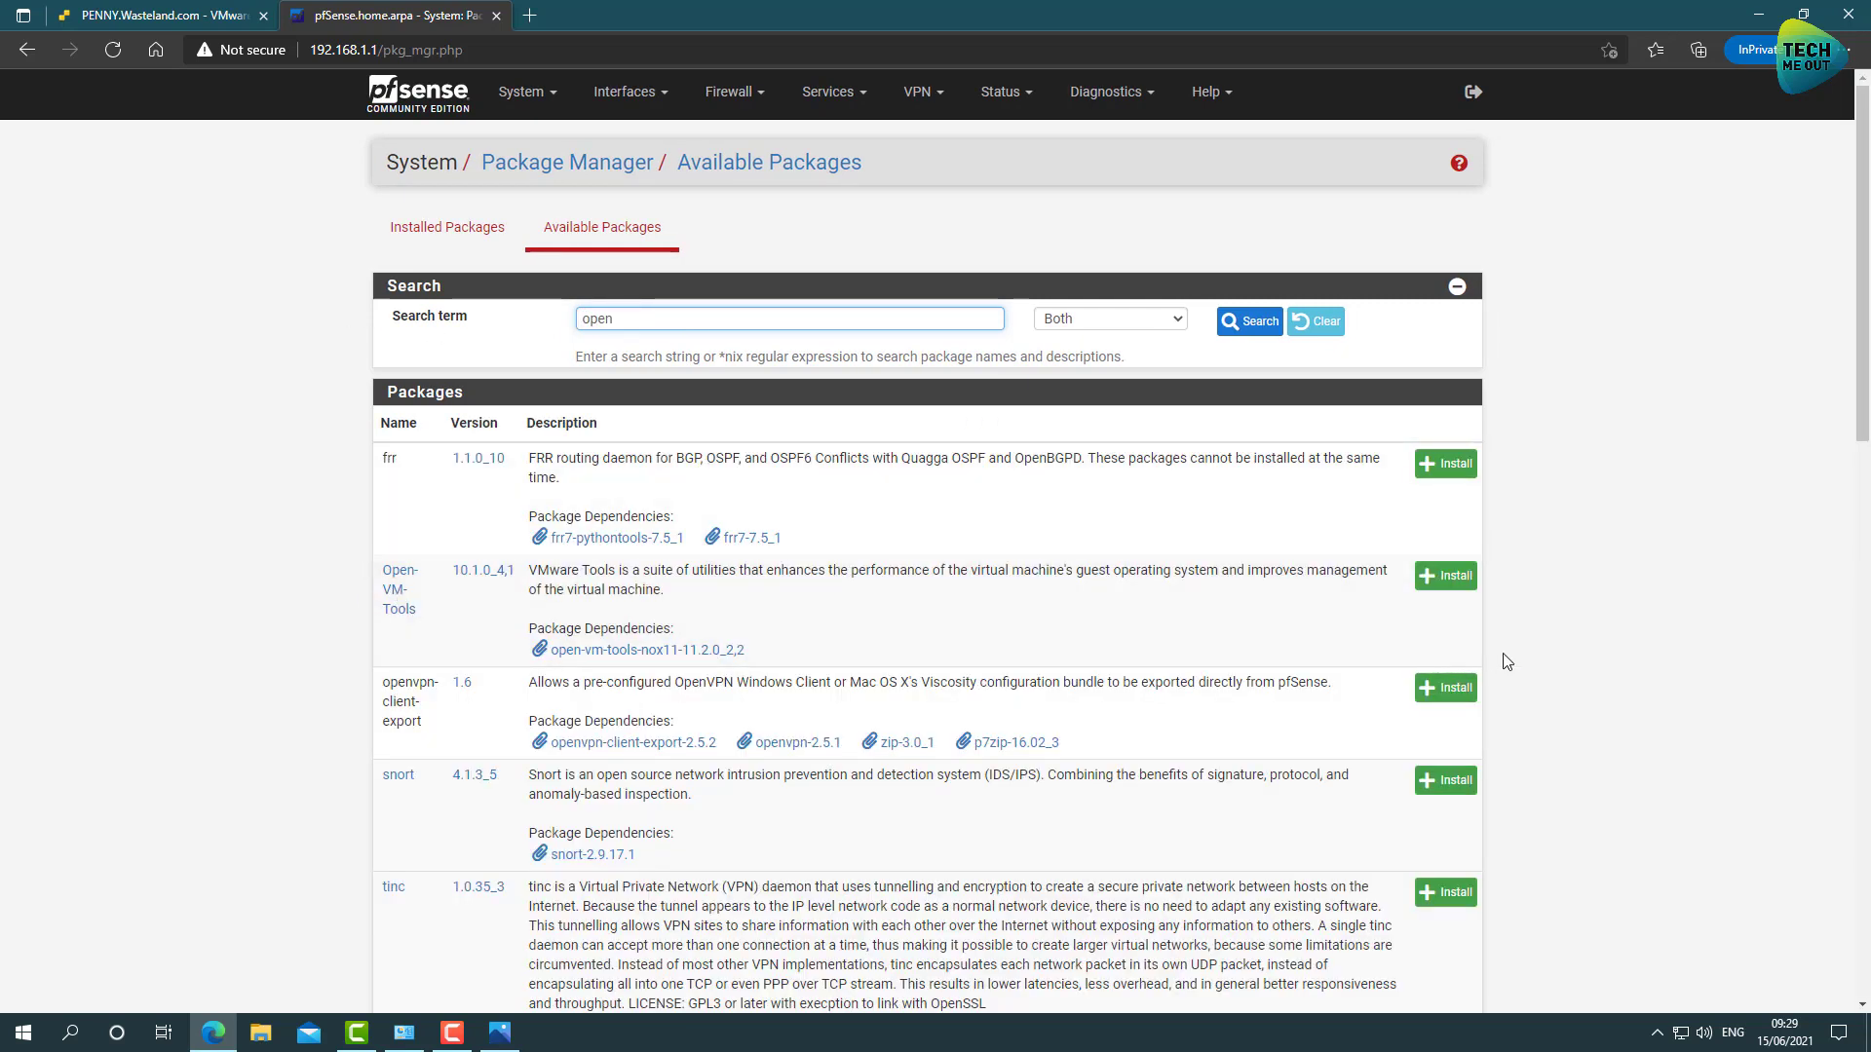
- Install and confirm the Open-VM-Tools package, then return to the Status Dashboard
{"action": "left_click", "coordinate": [1449, 580]}
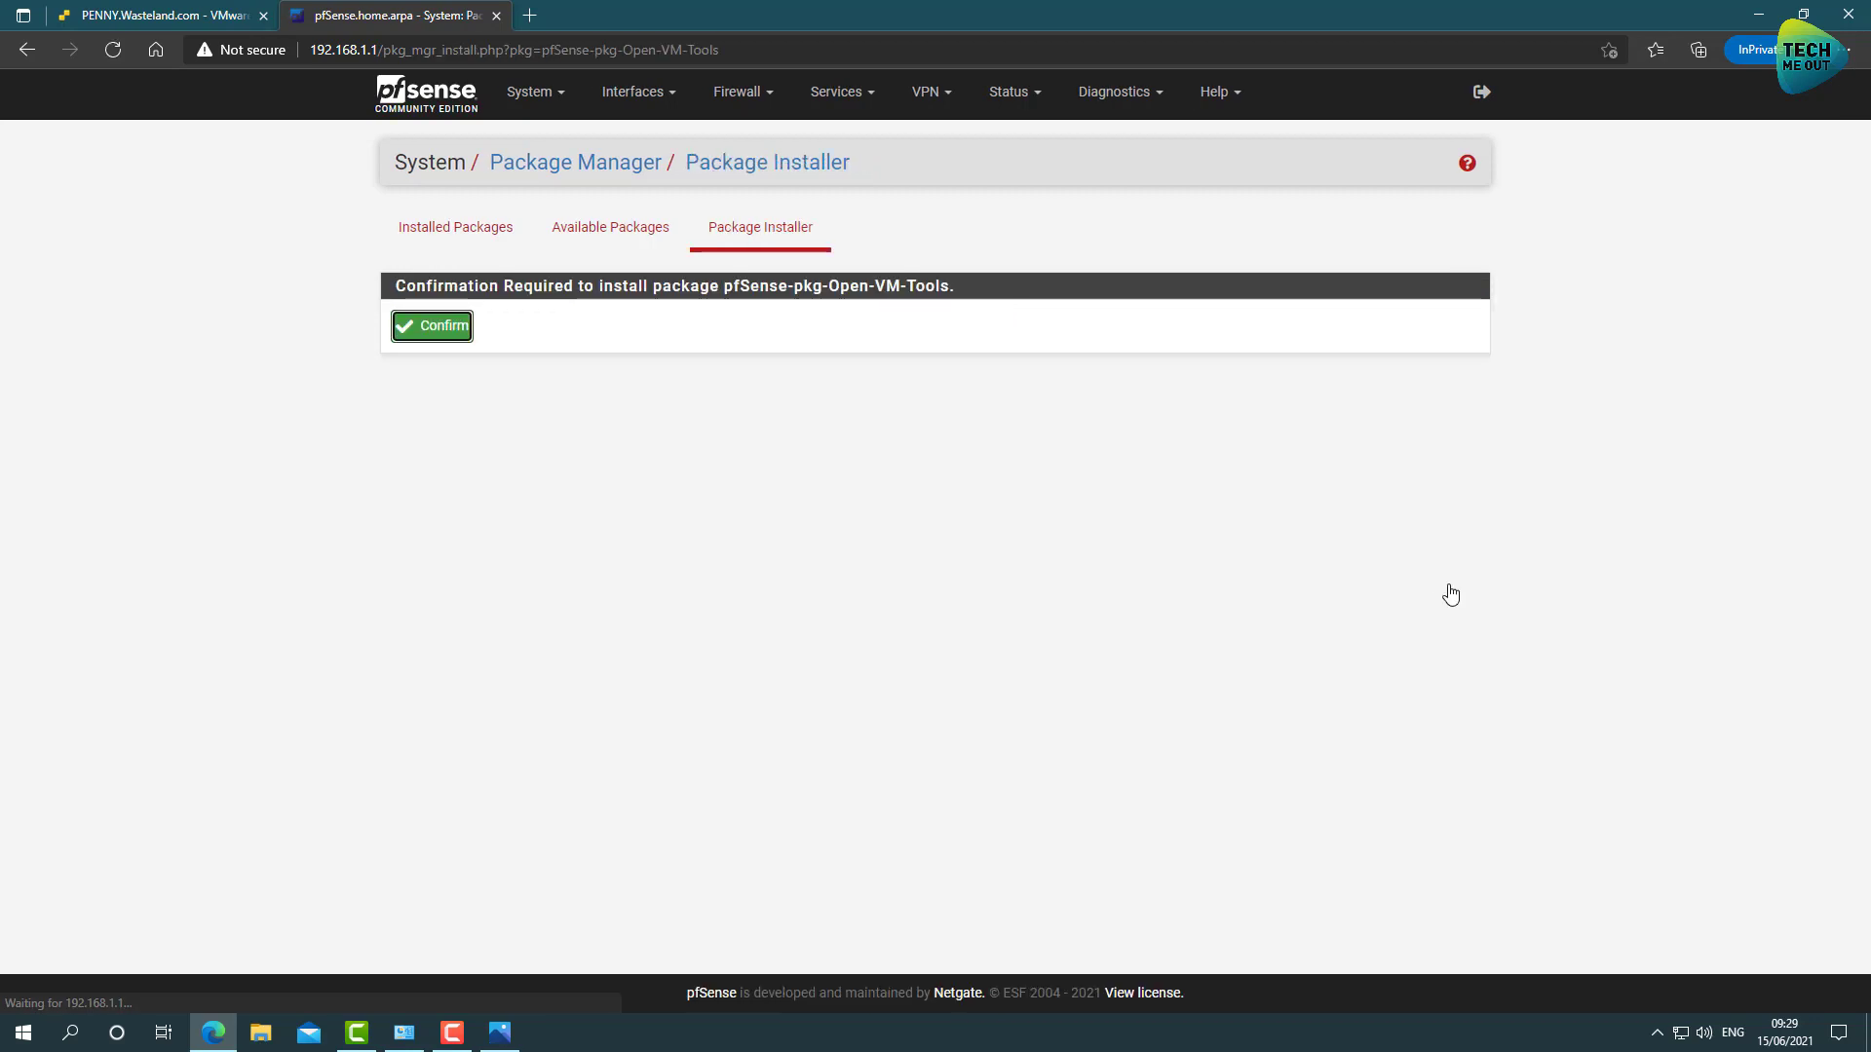
{"action": "left_click", "coordinate": [455, 339]}
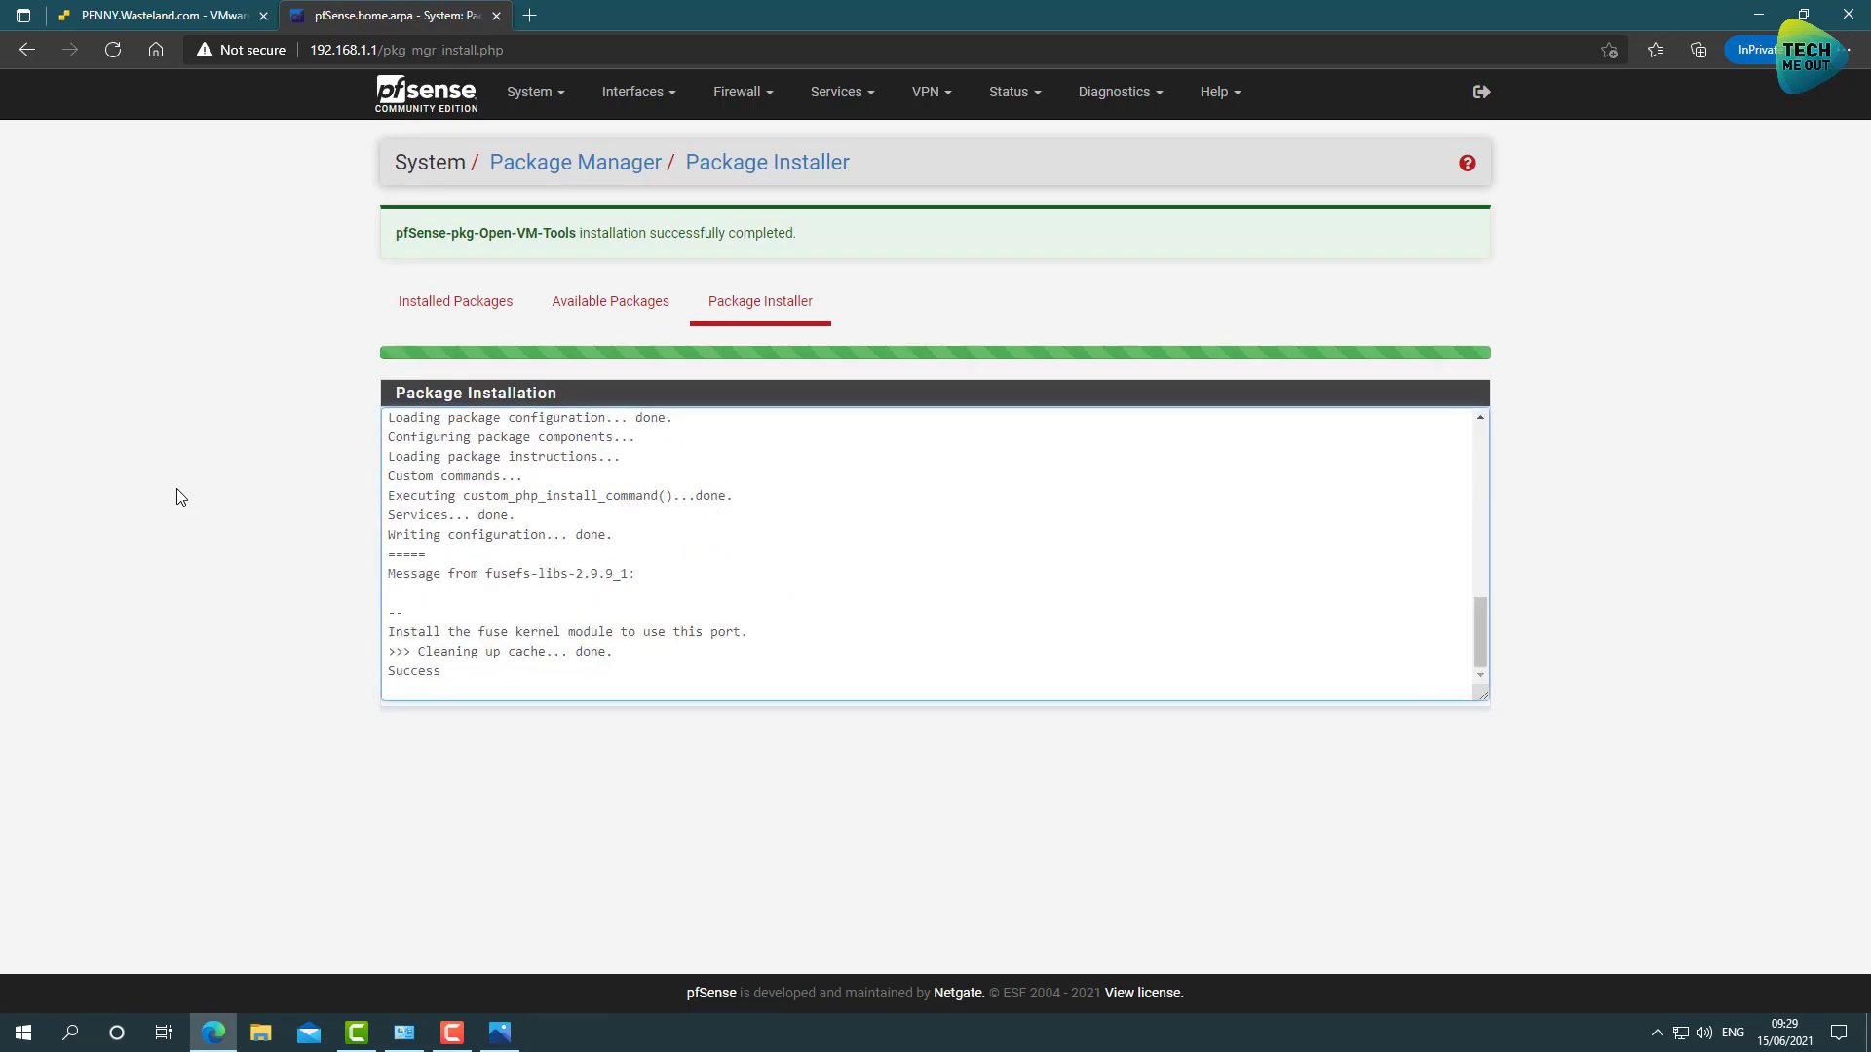
{"action": "left_click", "coordinate": [447, 111]}
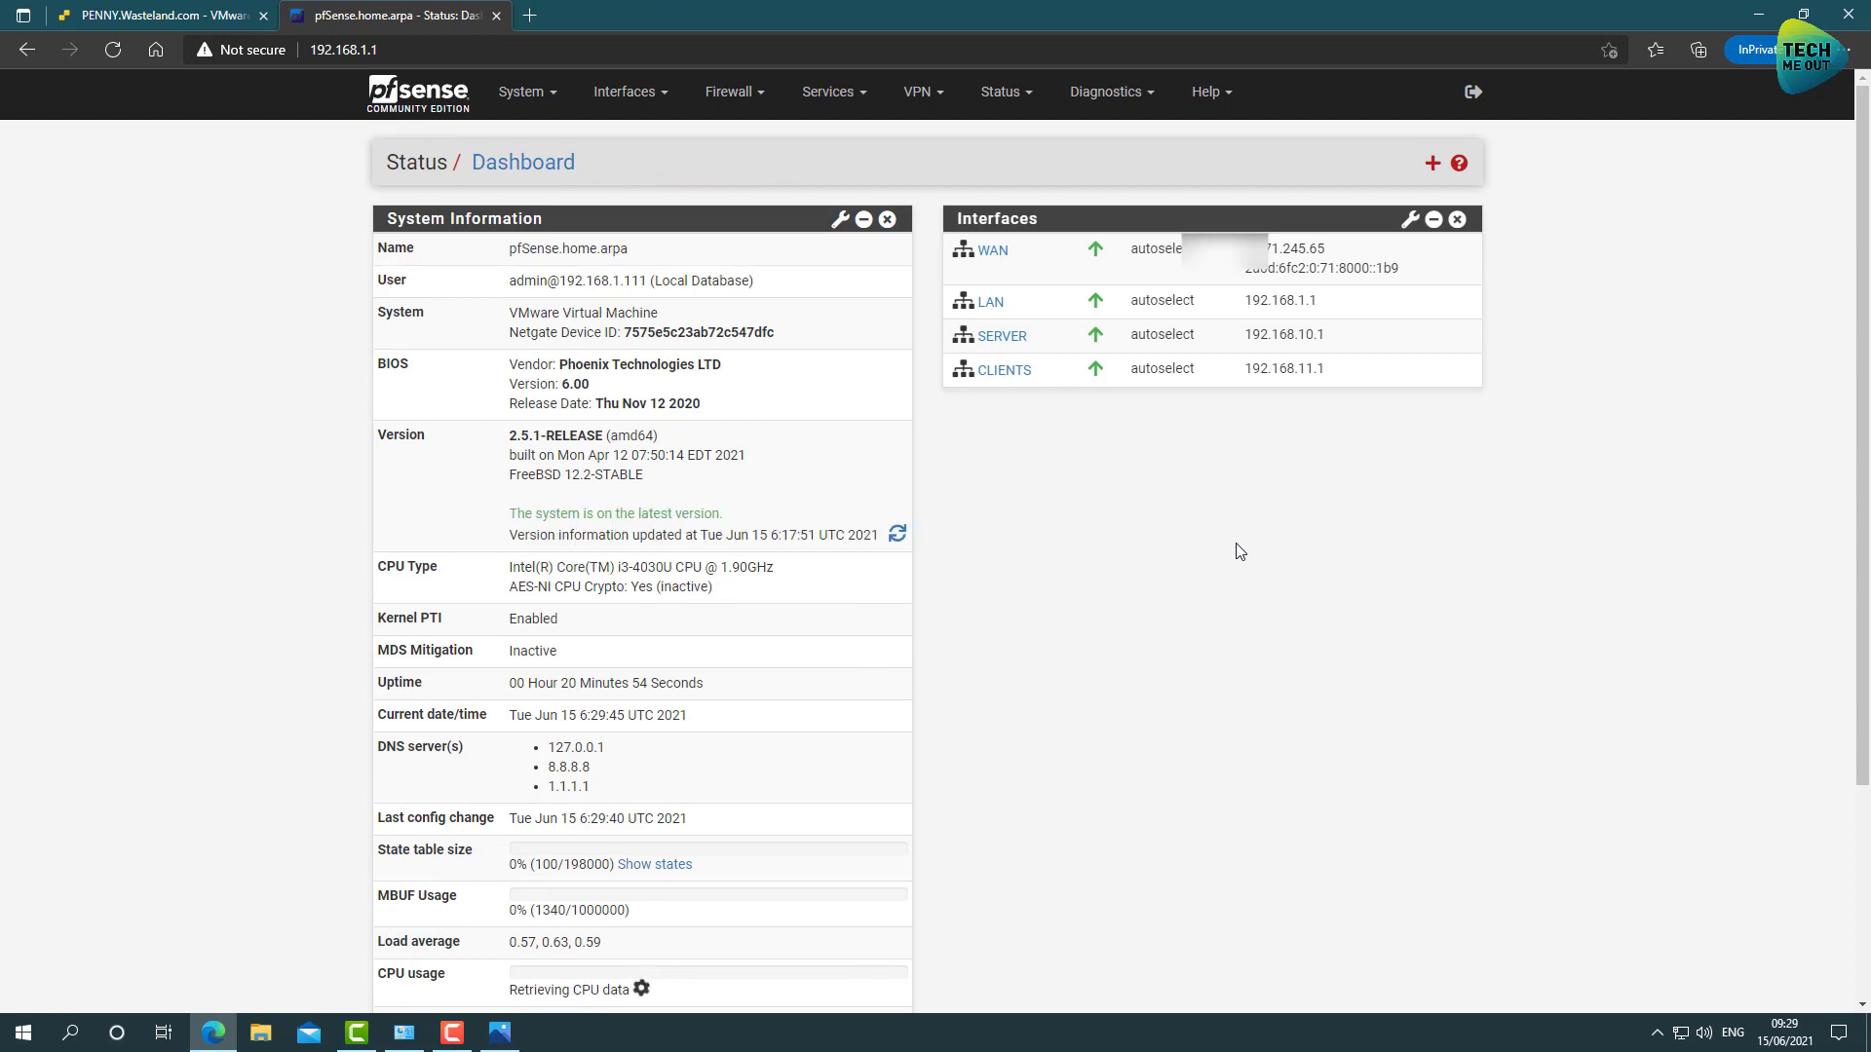